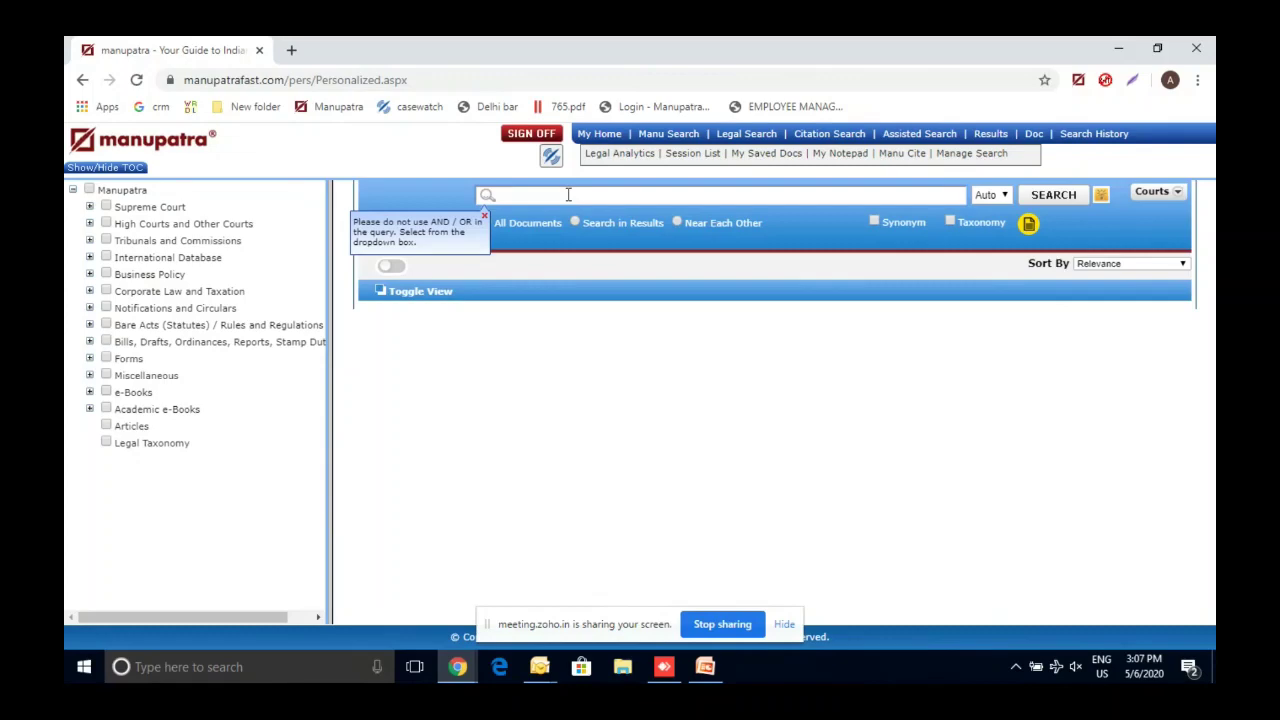
- Search all documents for "appointment of arbitrator"
type("appointment ")
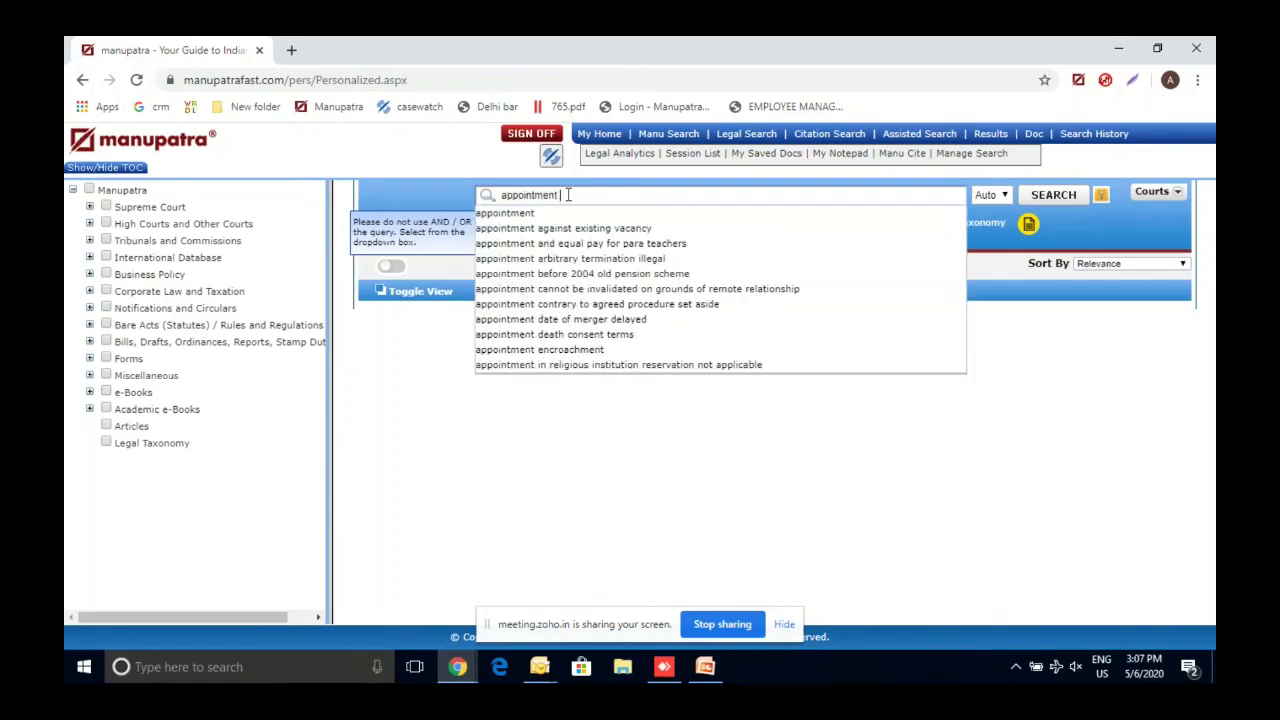
type("of arbit")
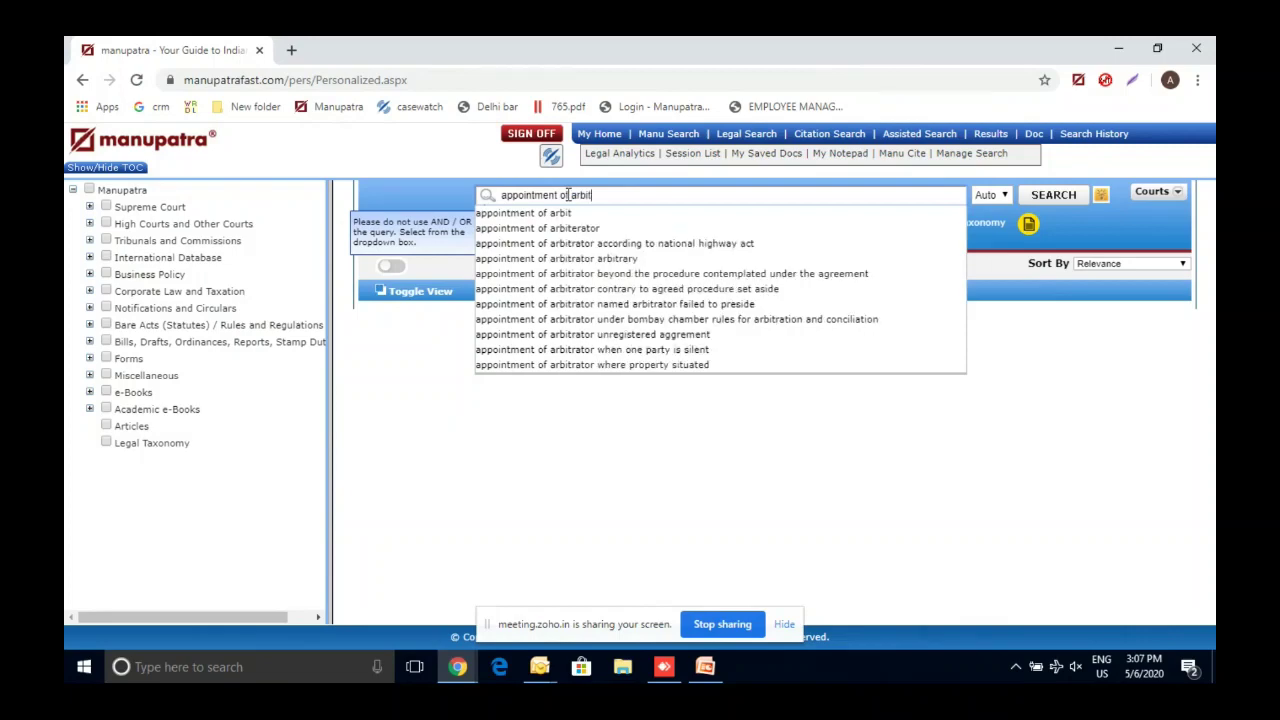
type("rator")
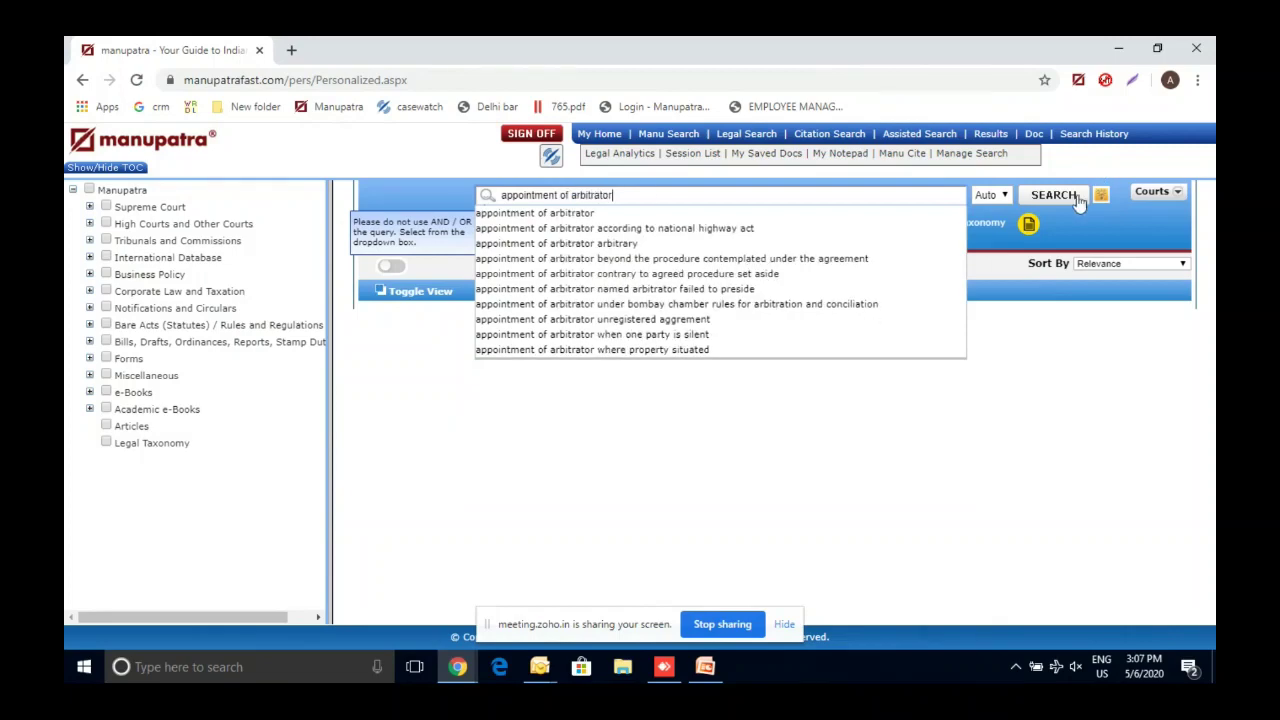
left_click(1062, 198)
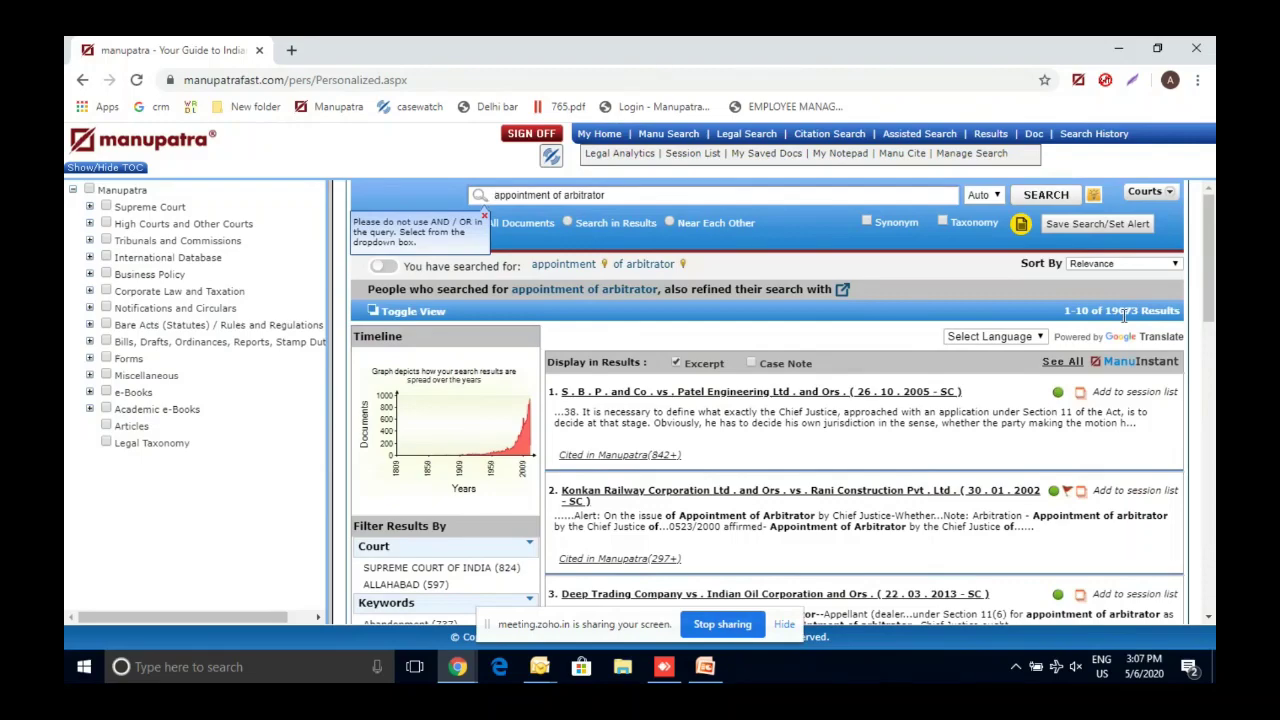
- Look through the listed judgments on appointment of arbitrator and open the Legal Search form
scroll(930, 336, "down", 1)
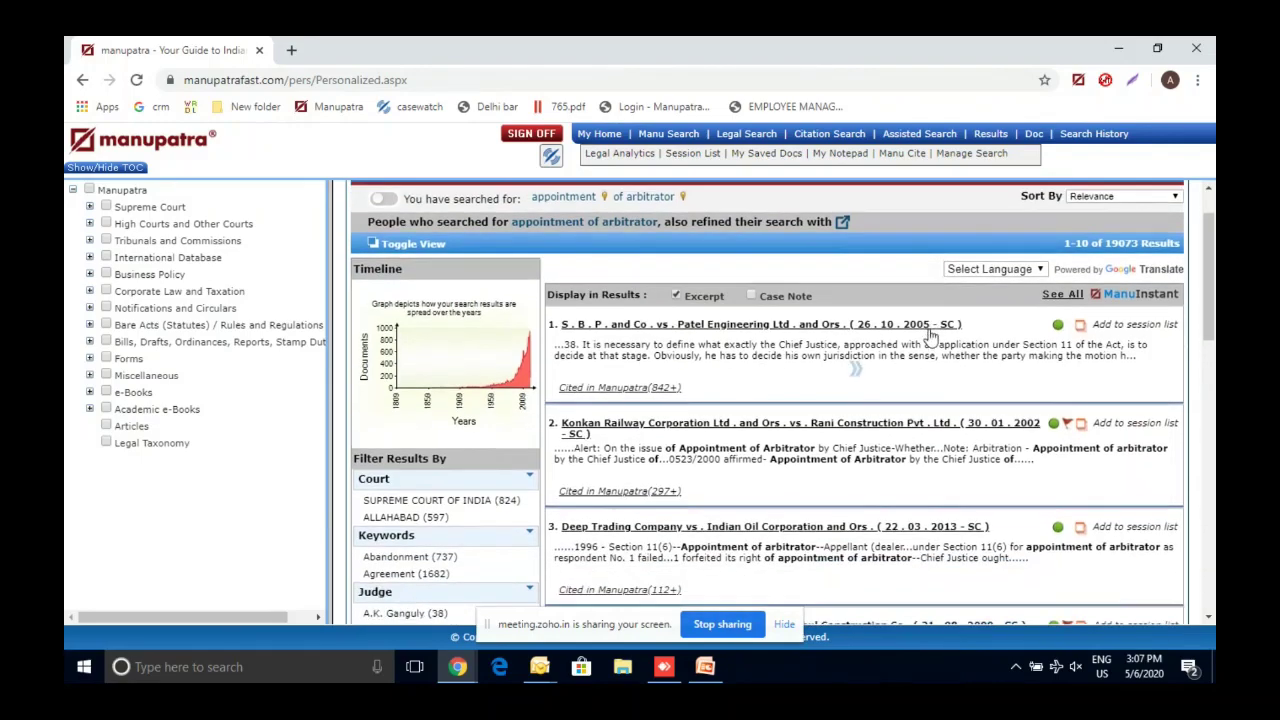
scroll(930, 330, "down", 2)
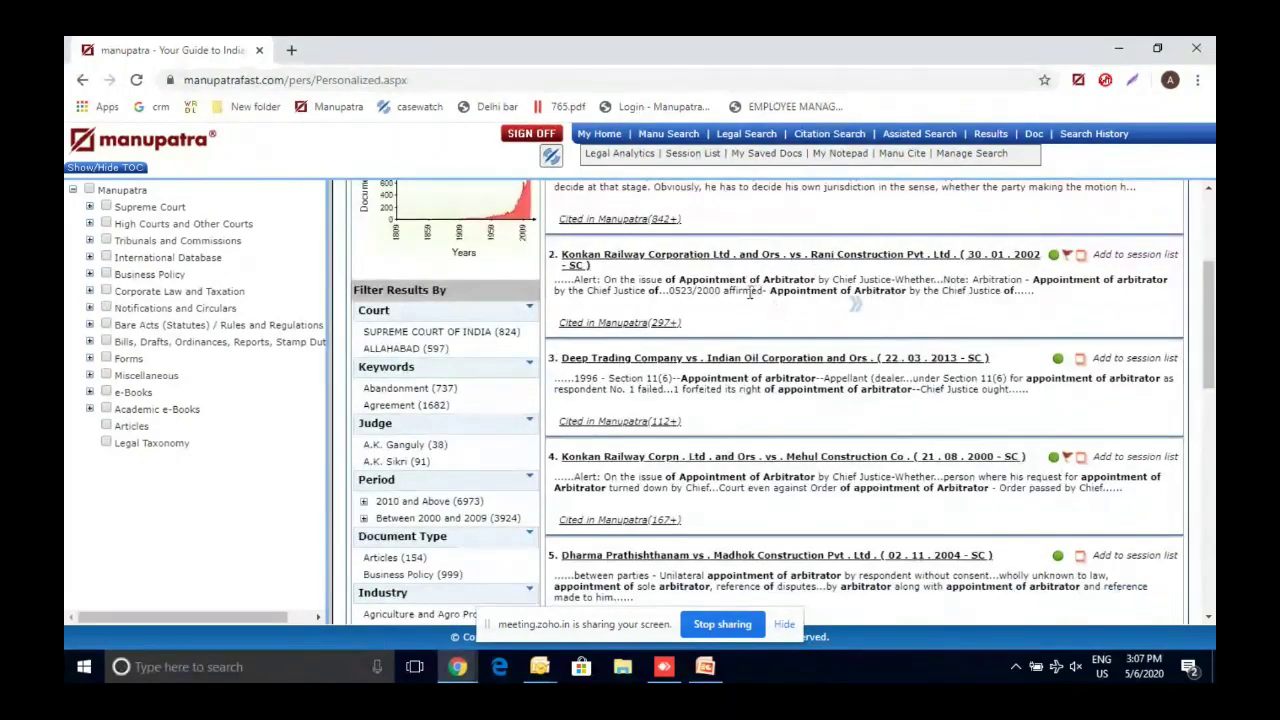
scroll(728, 286, "down", 1)
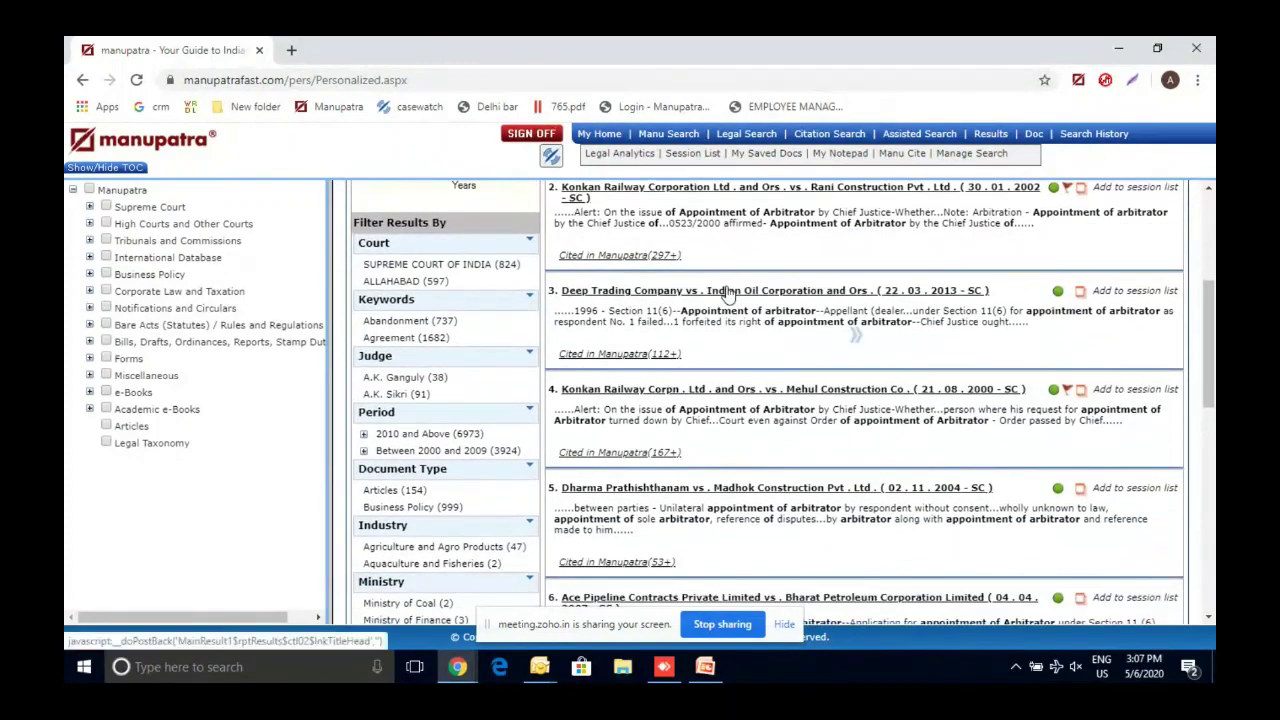
scroll(728, 292, "down", 1)
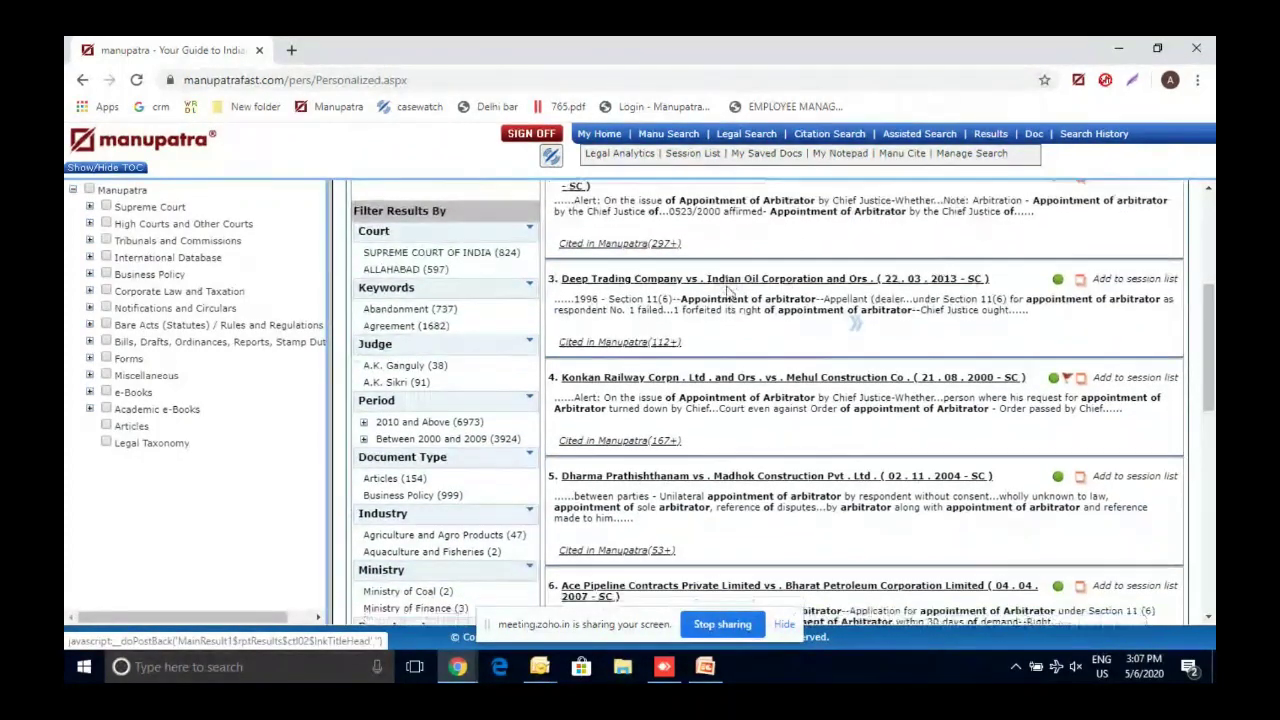
scroll(728, 290, "down", 3)
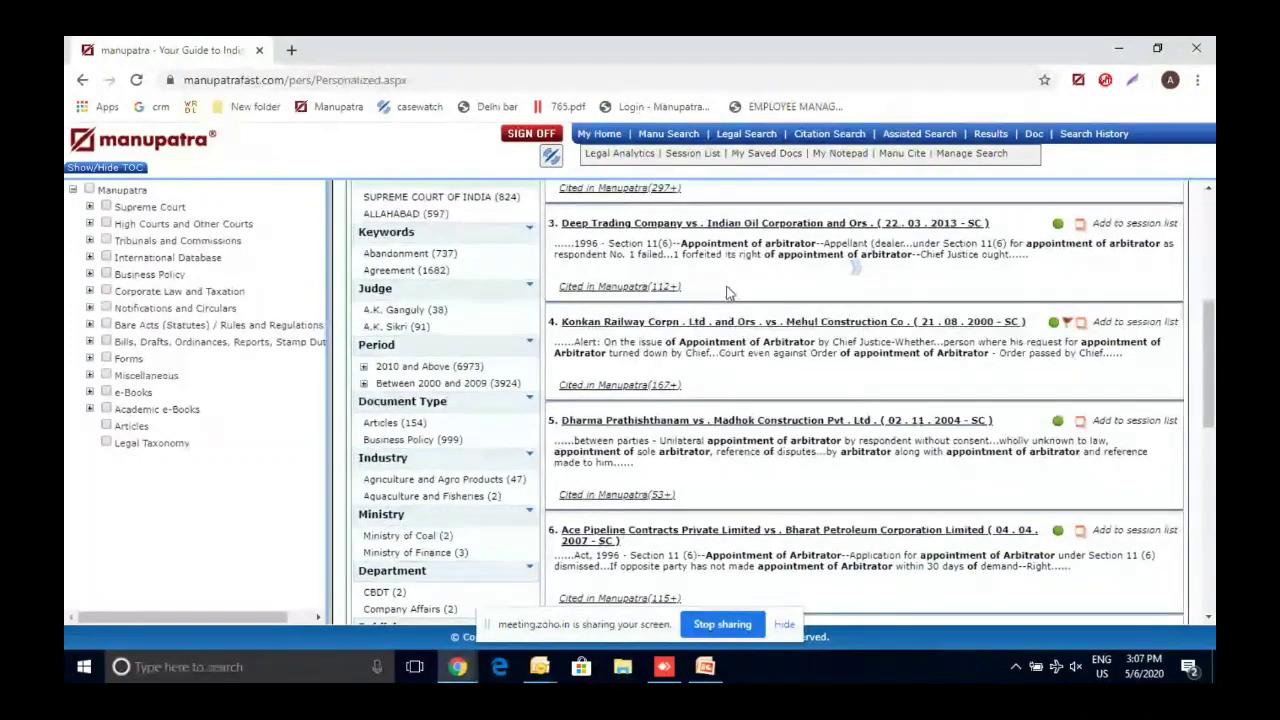
scroll(728, 287, "up", 3)
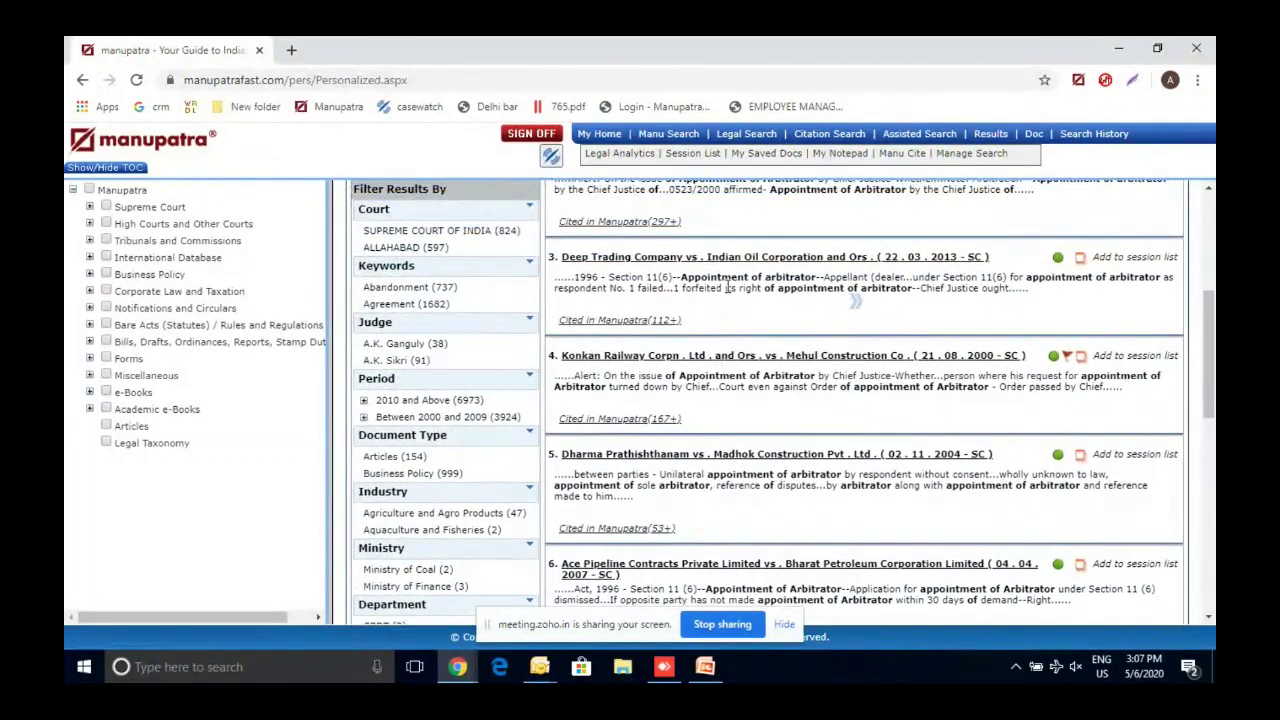
scroll(727, 287, "up", 10)
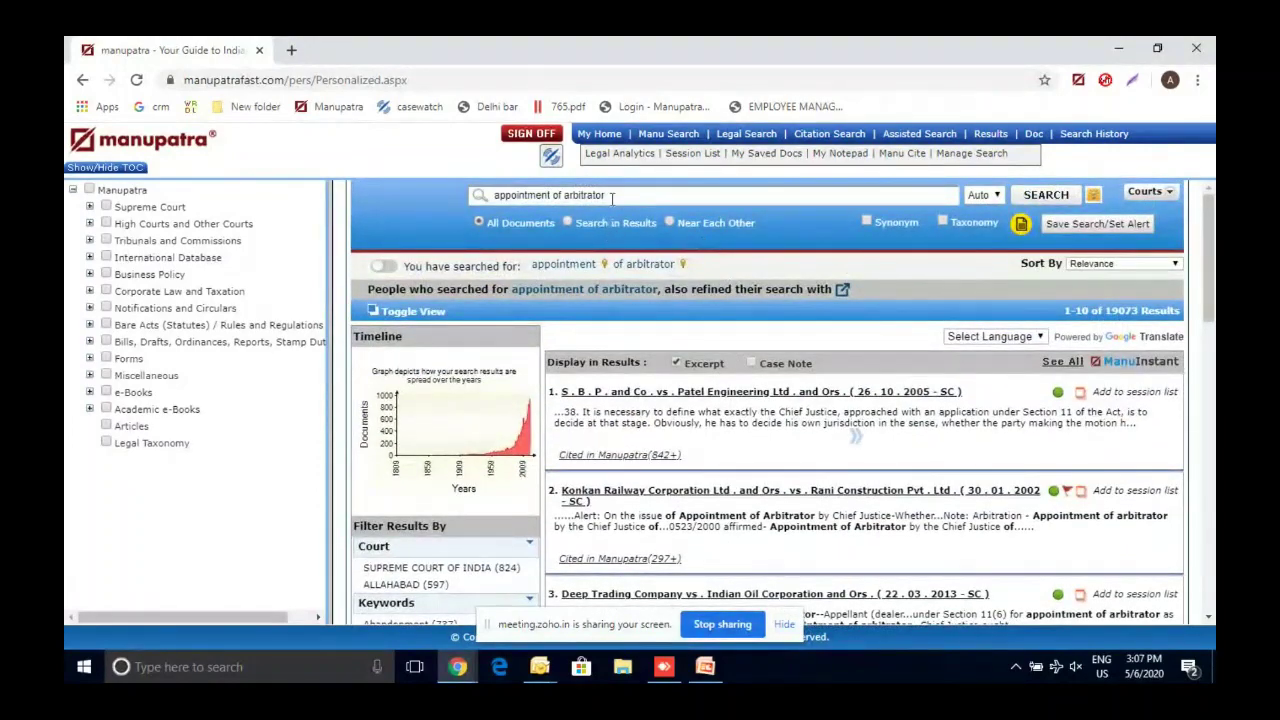
left_click(736, 138)
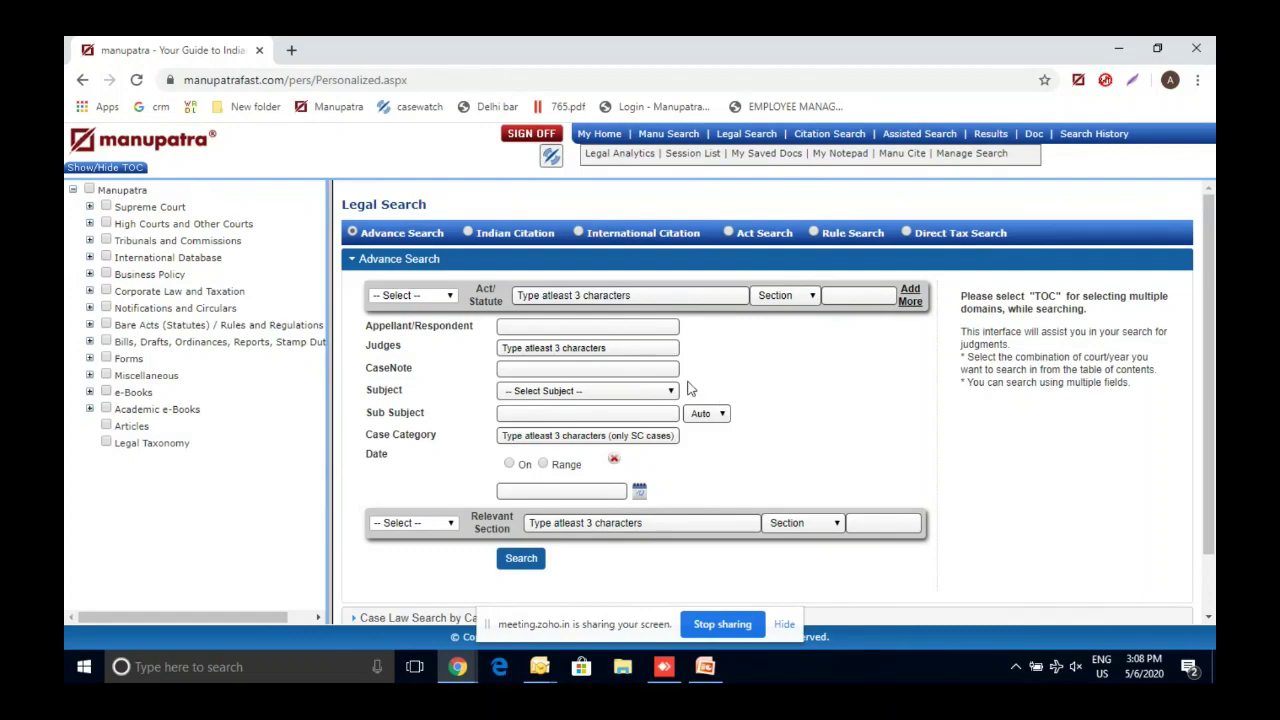
- Switch to the Zoho Meeting window, run the poll "Privy Council Judgments cover judgments before year:" and close its results
left_click(457, 666)
left_click(336, 588)
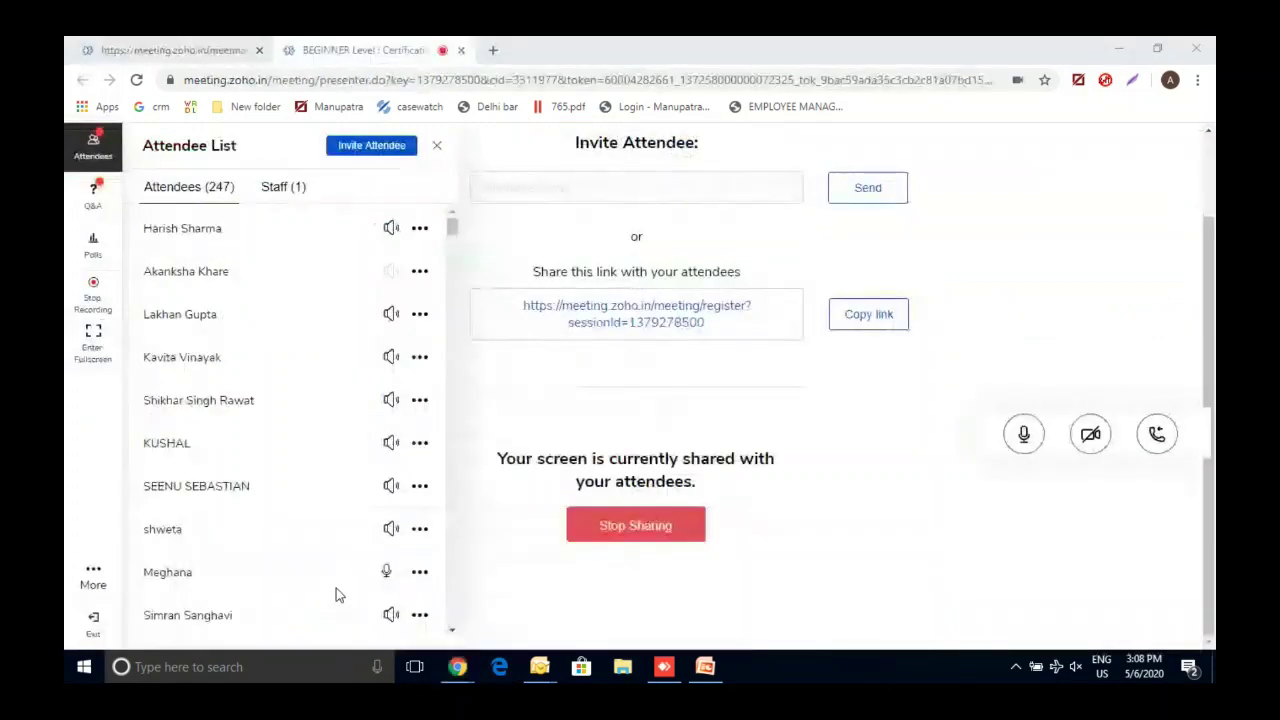
left_click(94, 245)
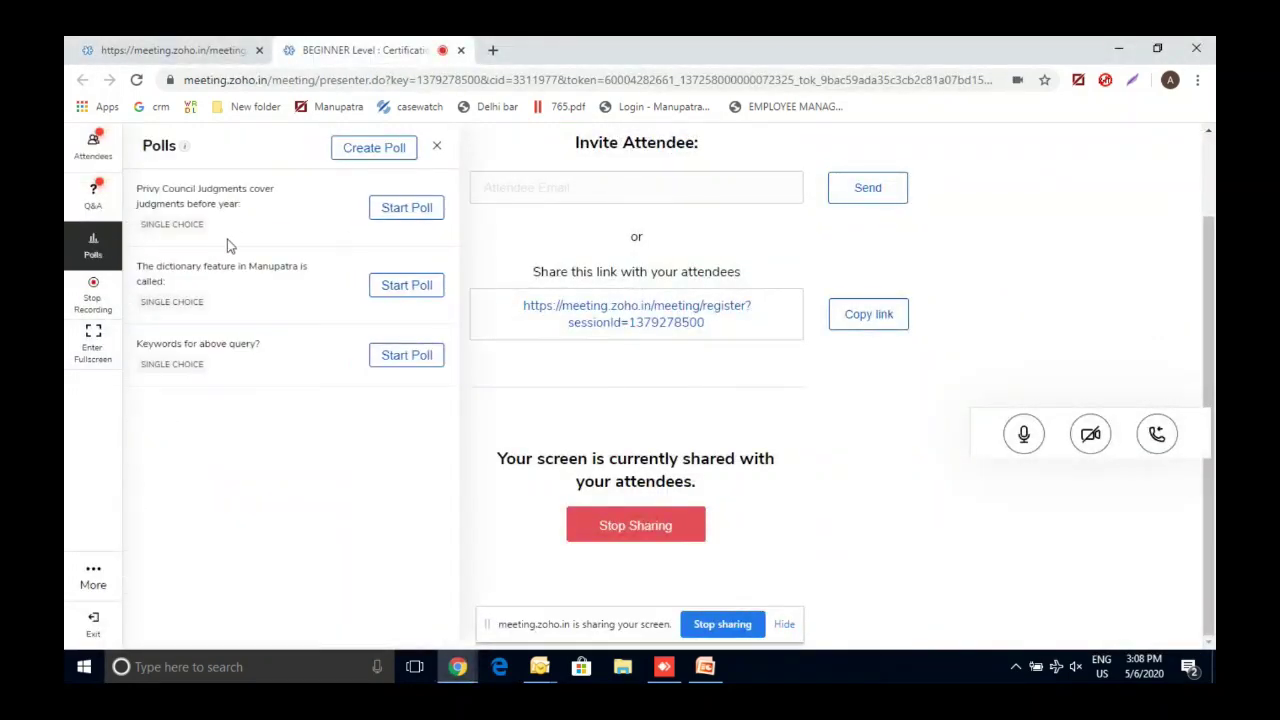
left_click(388, 217)
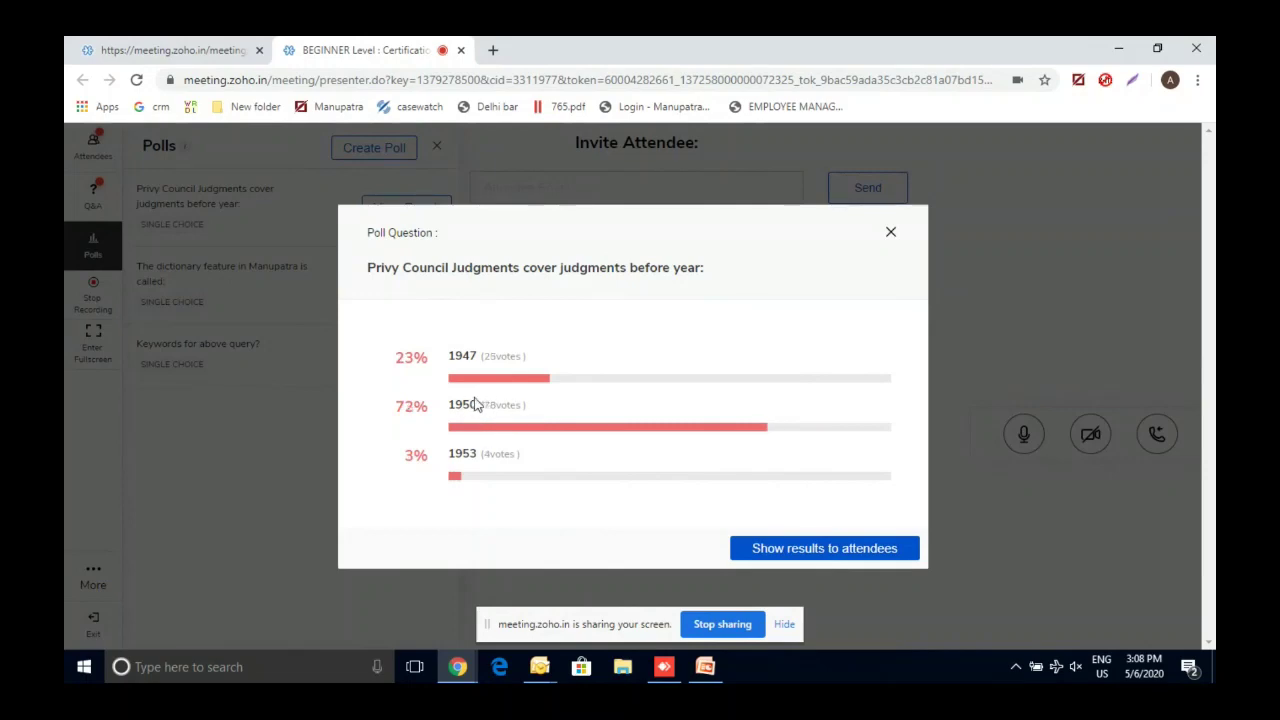
left_click(891, 234)
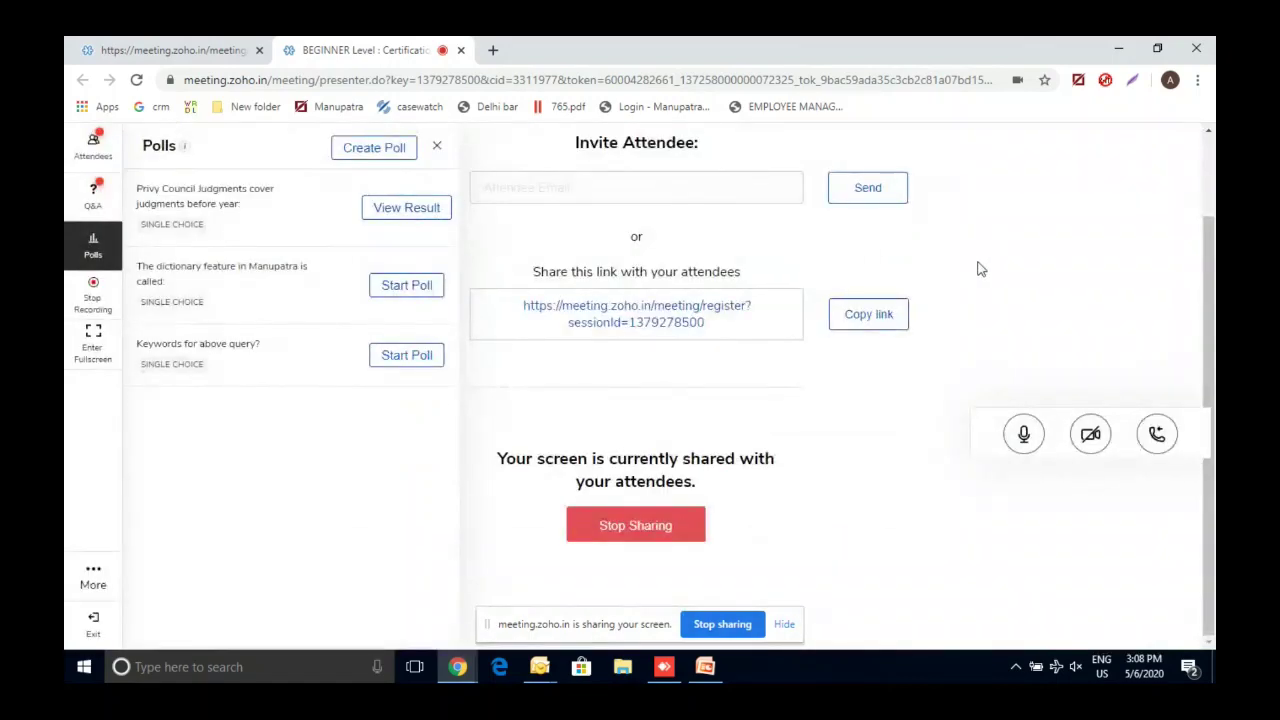
- Return to the Manupatra window and activate the Appellant/Respondent field of the Advance Search form
left_click(457, 666)
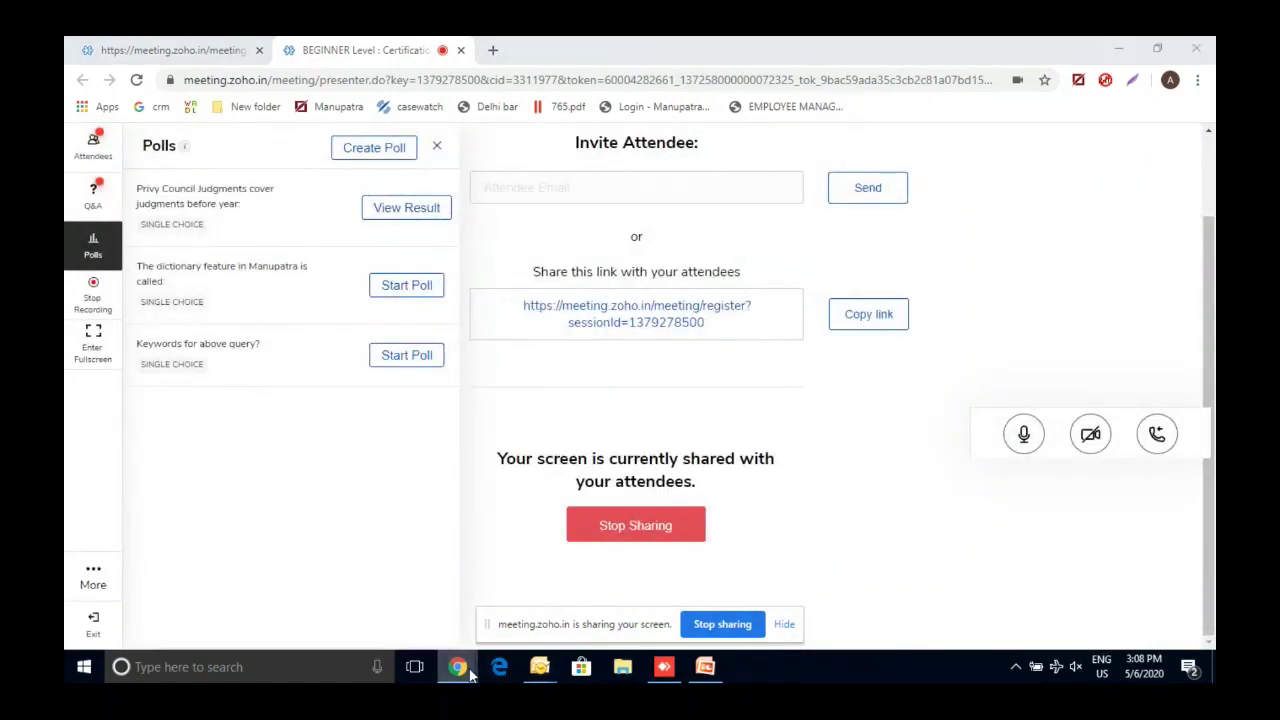
left_click(491, 612)
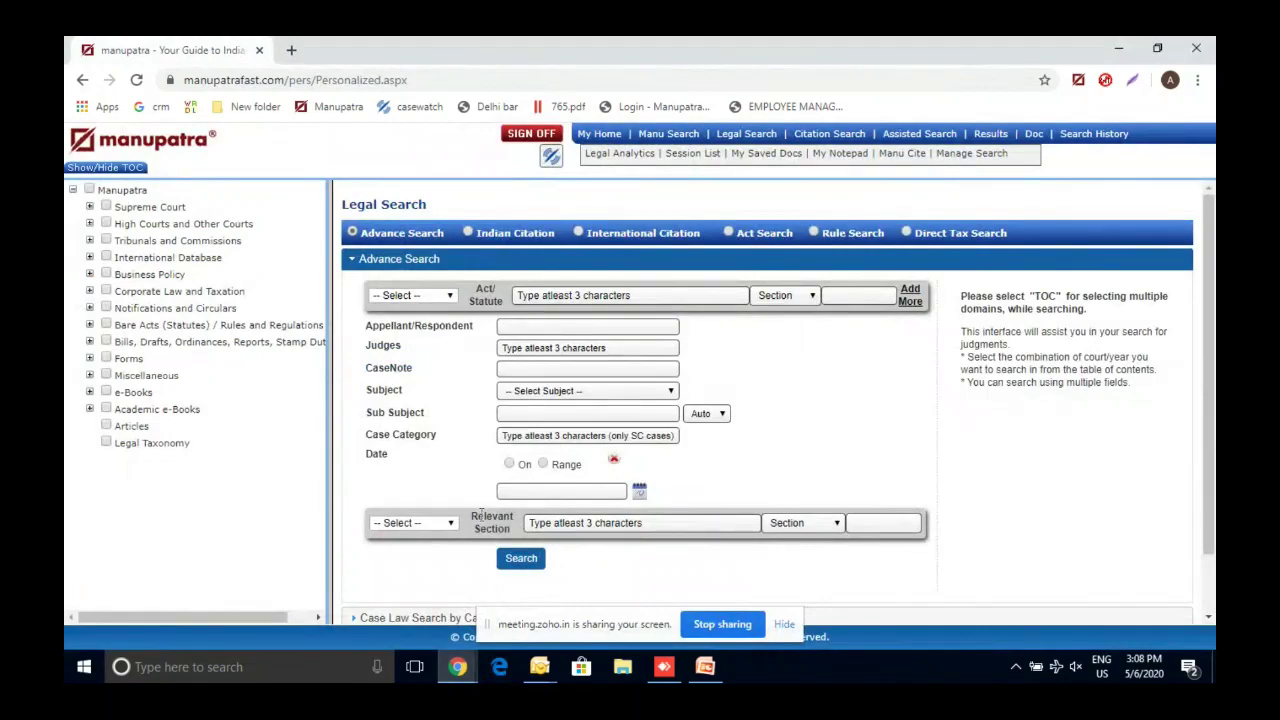
left_click(524, 325)
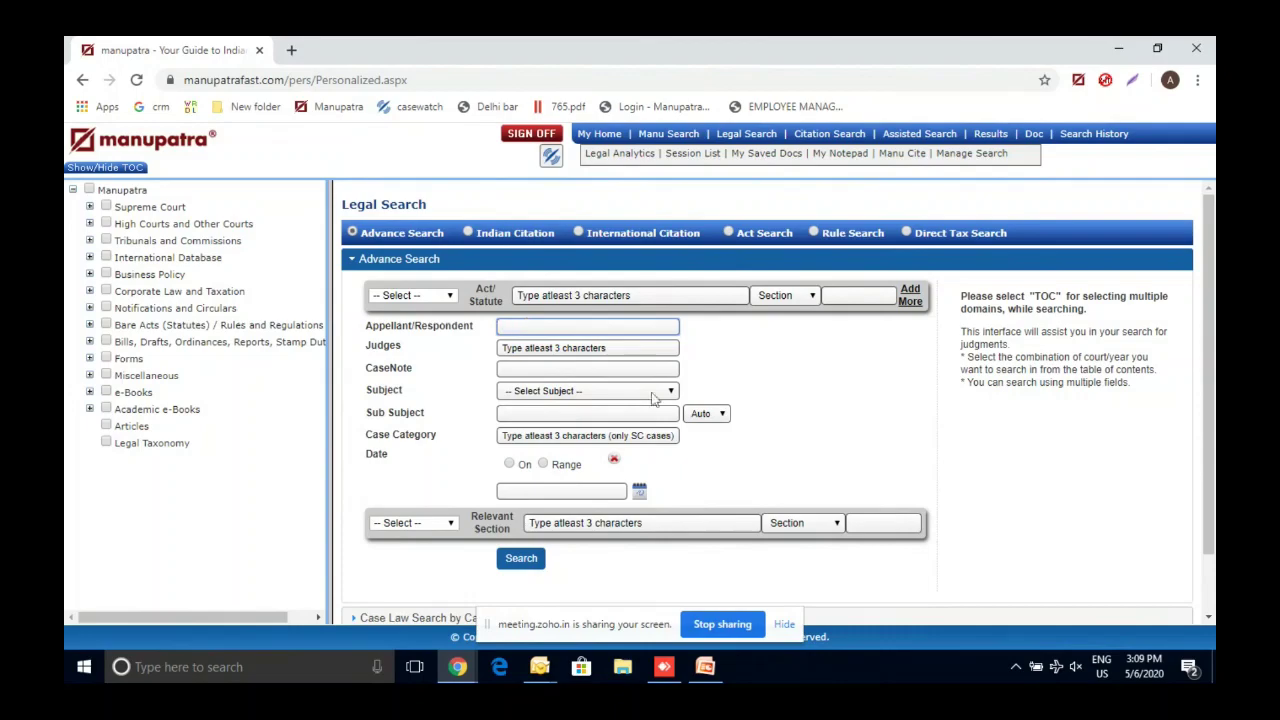
- Switch to the PowerPoint presentation, copy "Sabarimala case" from the Party Name slide and return to Manupatra
left_click(706, 668)
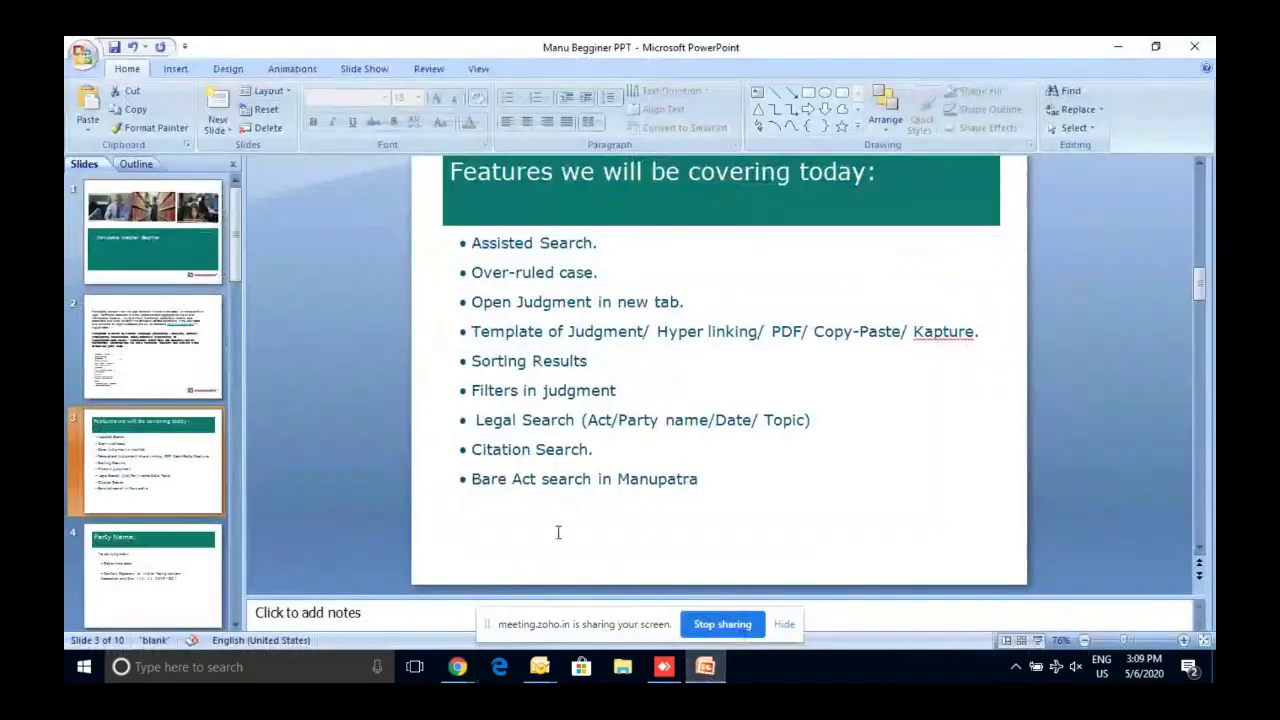
key("Down")
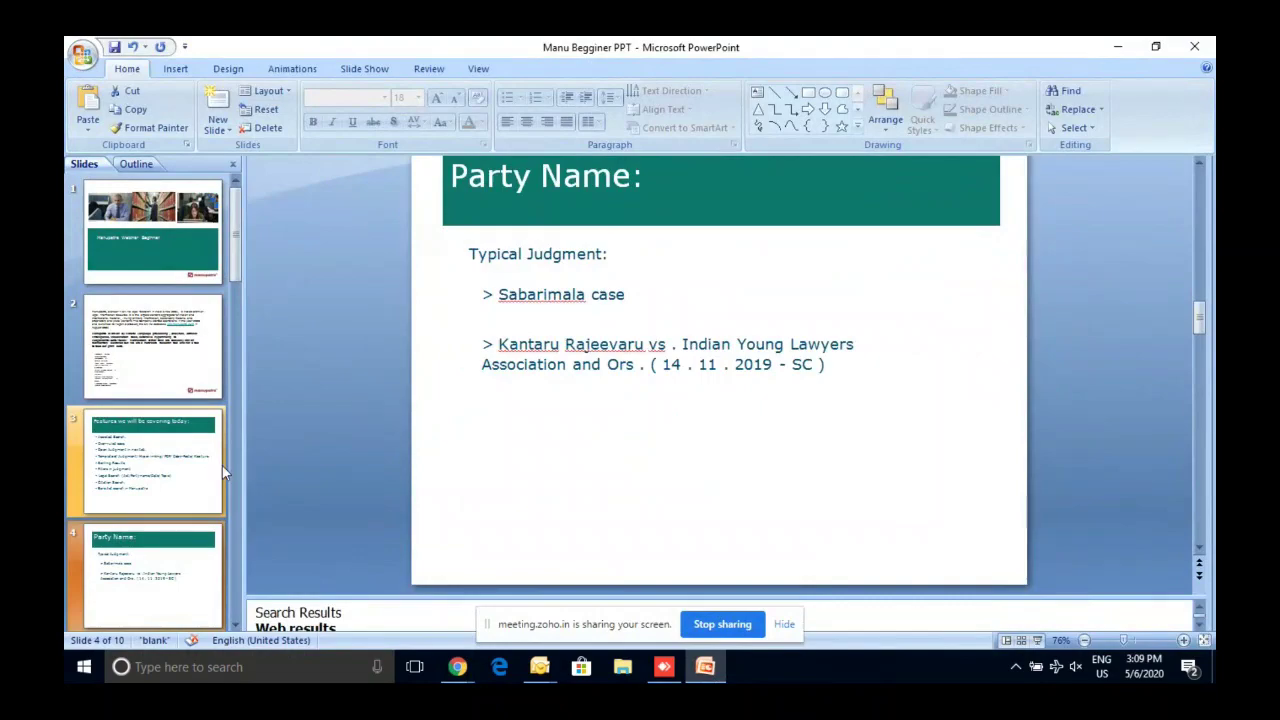
double_click(552, 296)
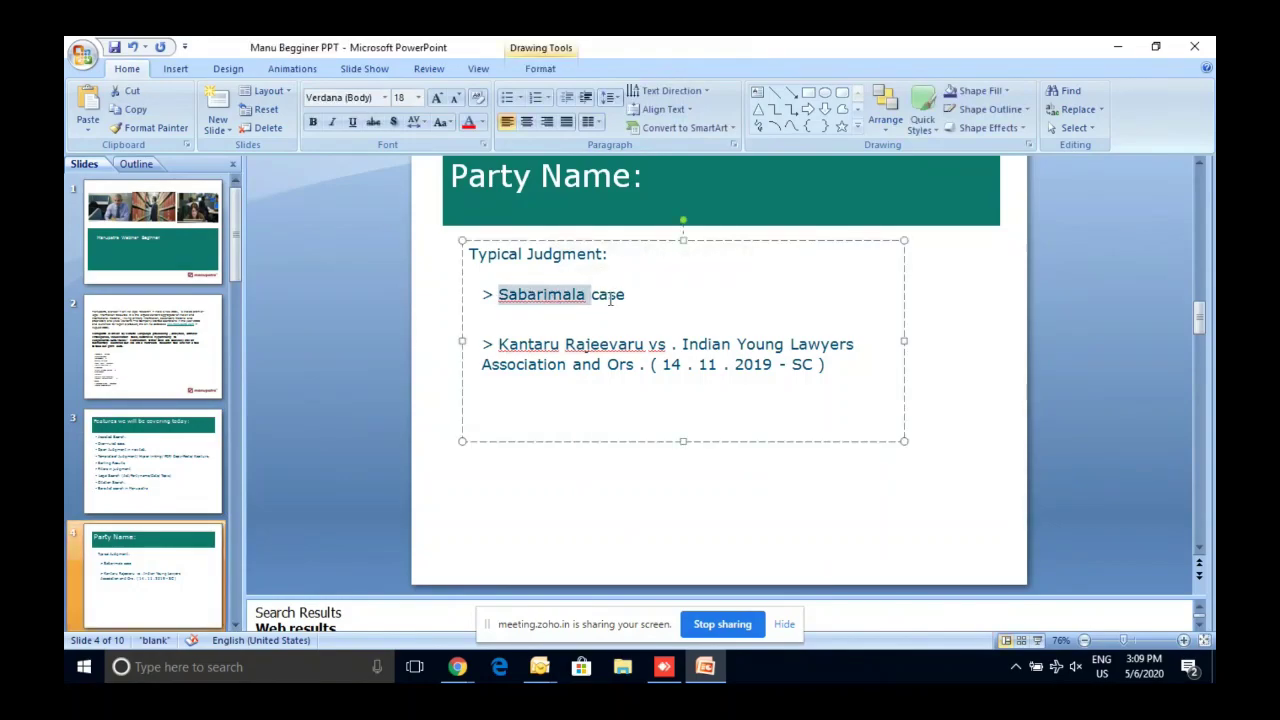
left_click(626, 296, "shift")
key("ctrl+c")
left_click(1127, 45)
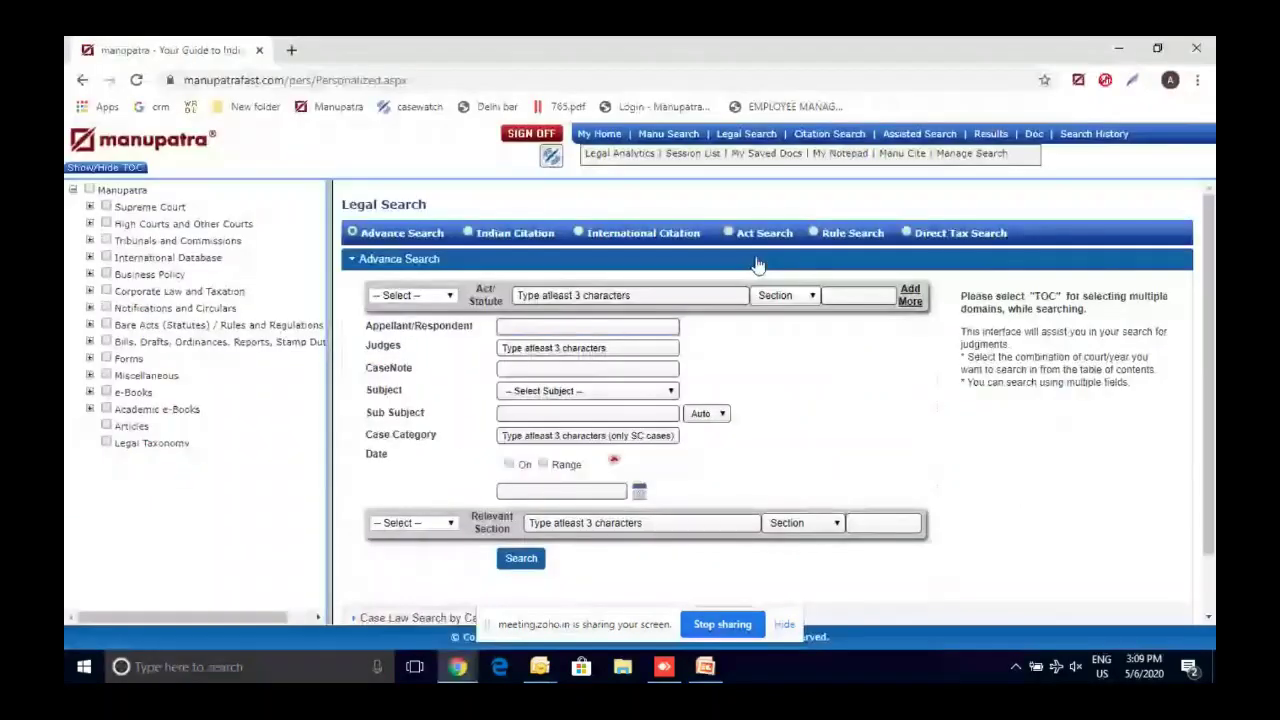
- Run an Advance Search with "Sabarimala case" as the Appellant/Respondent
left_click(587, 326)
key("ctrl+v")
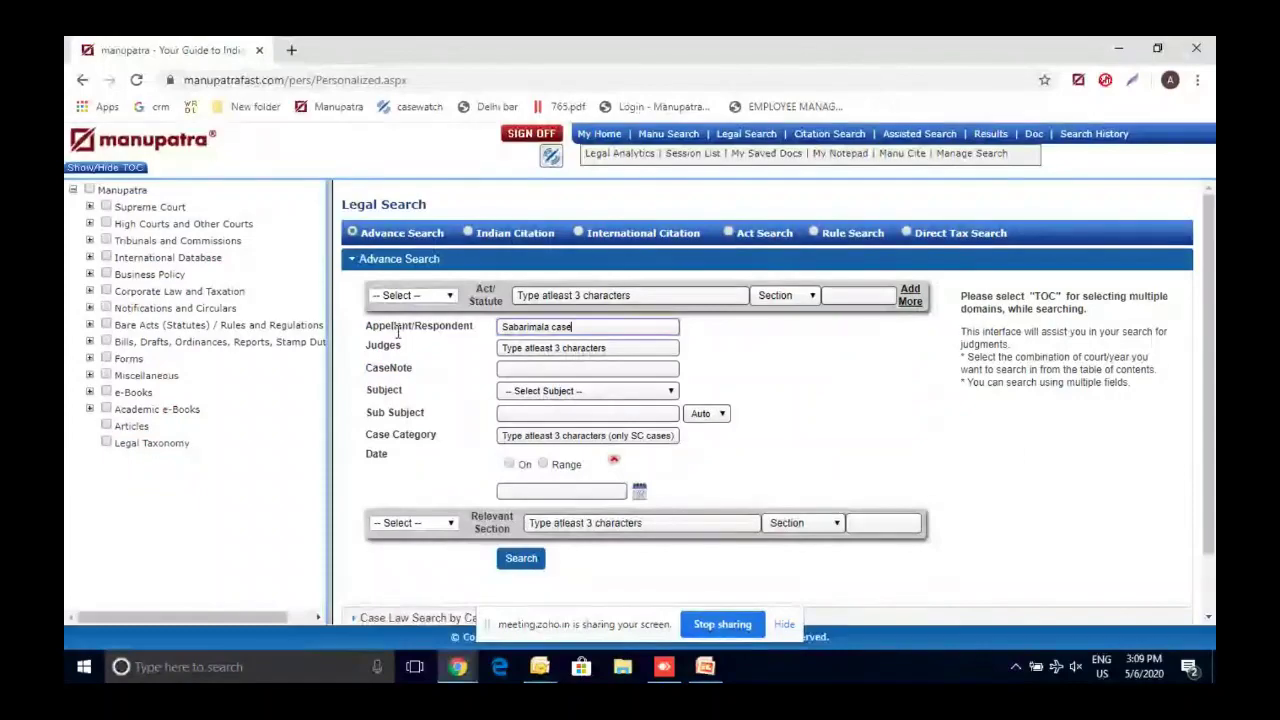
left_click(537, 564)
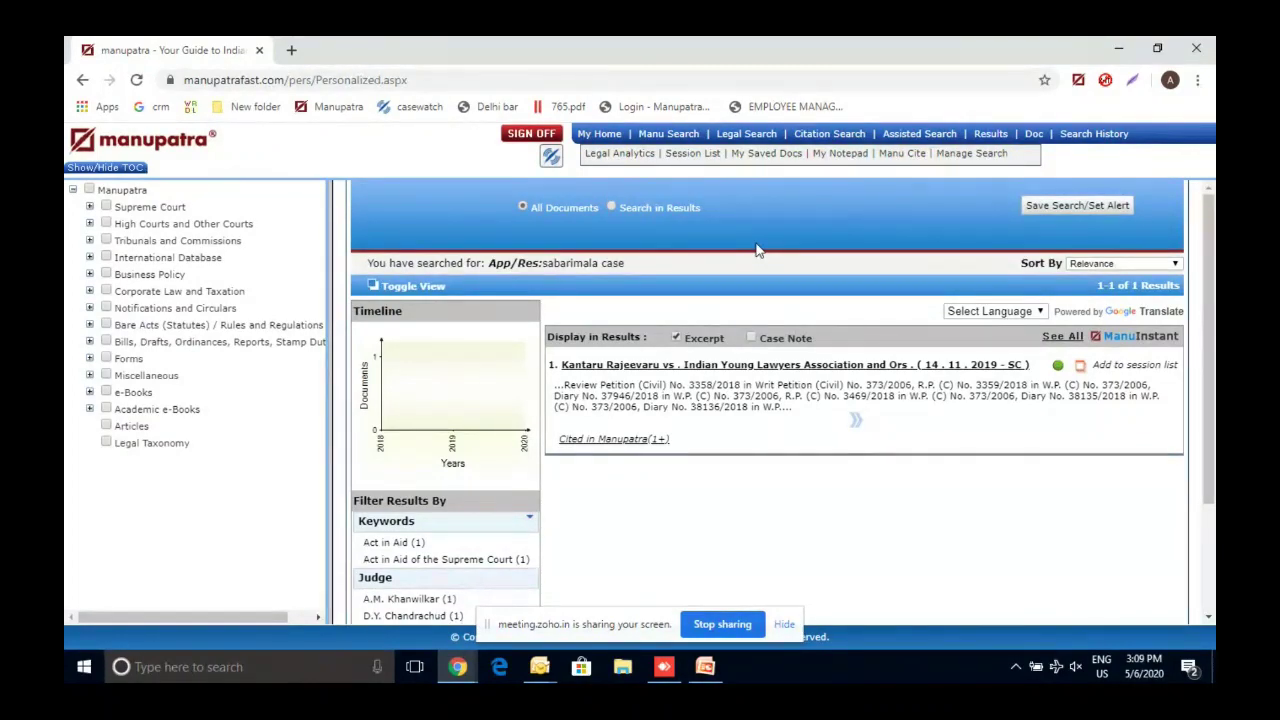
- Reopen a blank Legal Search form and, in PowerPoint, copy only the first party's name from the Indian Young Lawyers Association case title
left_click(733, 135)
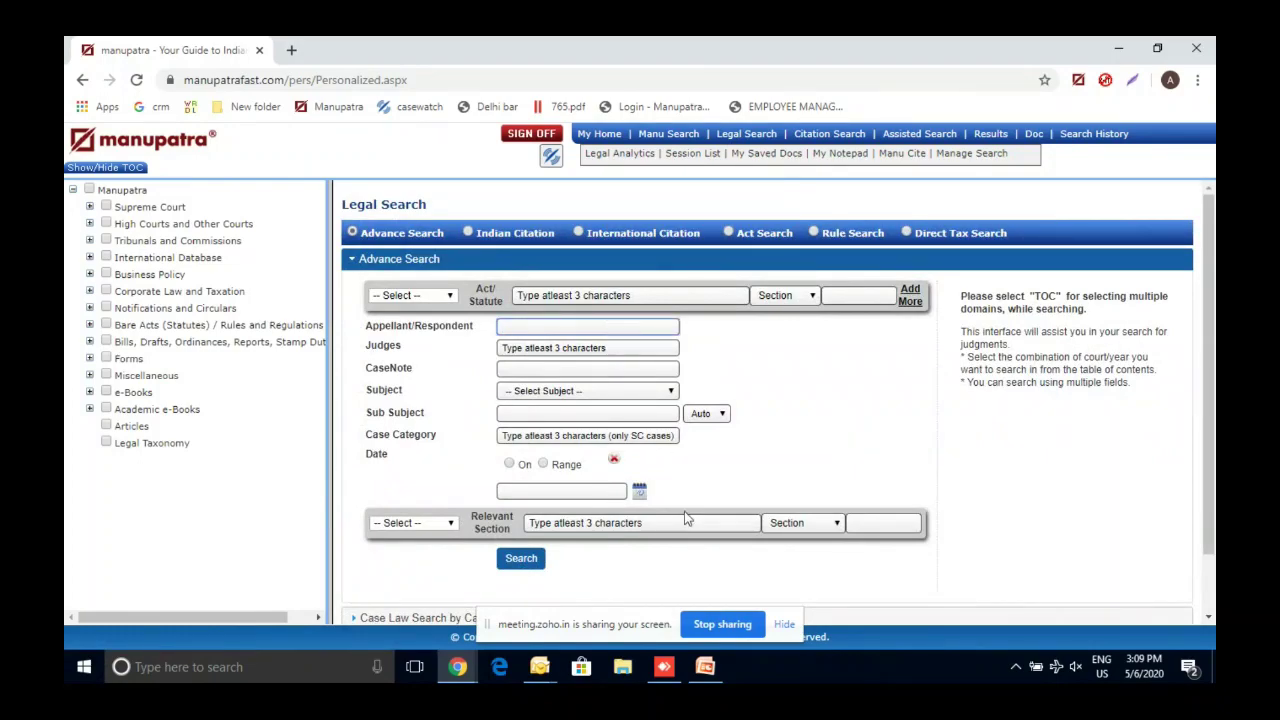
left_click(705, 666)
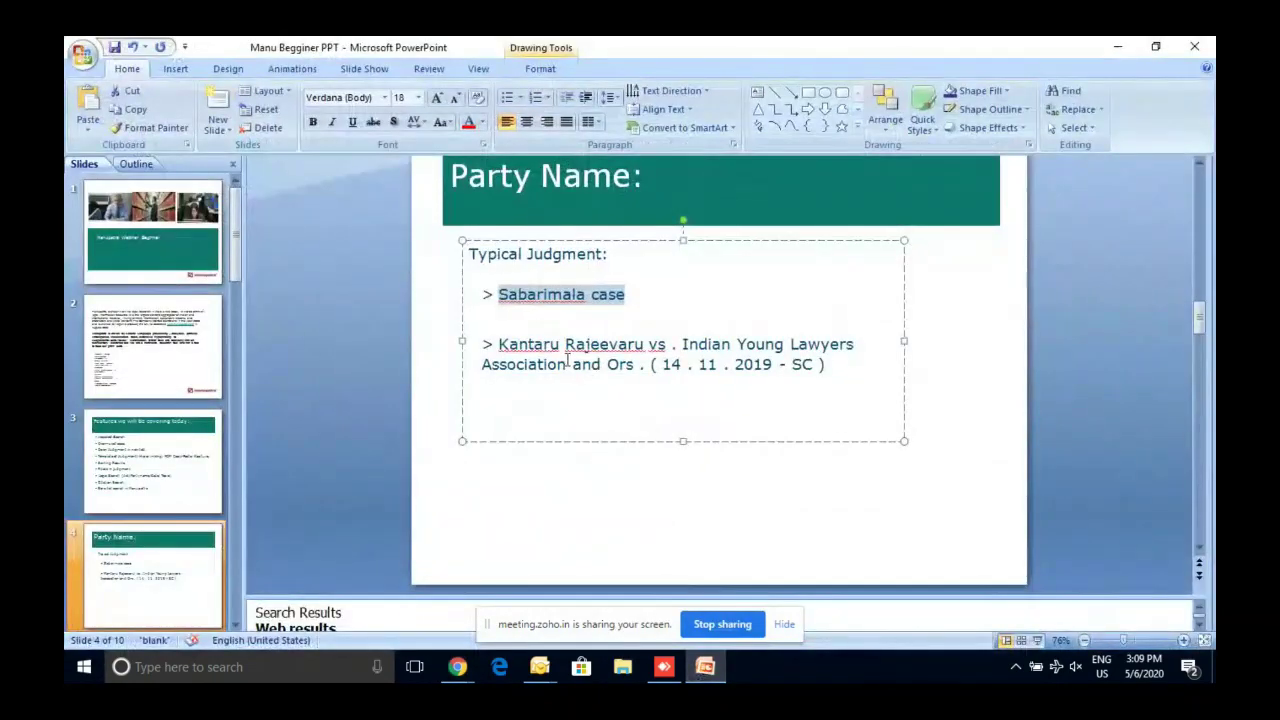
double_click(536, 346)
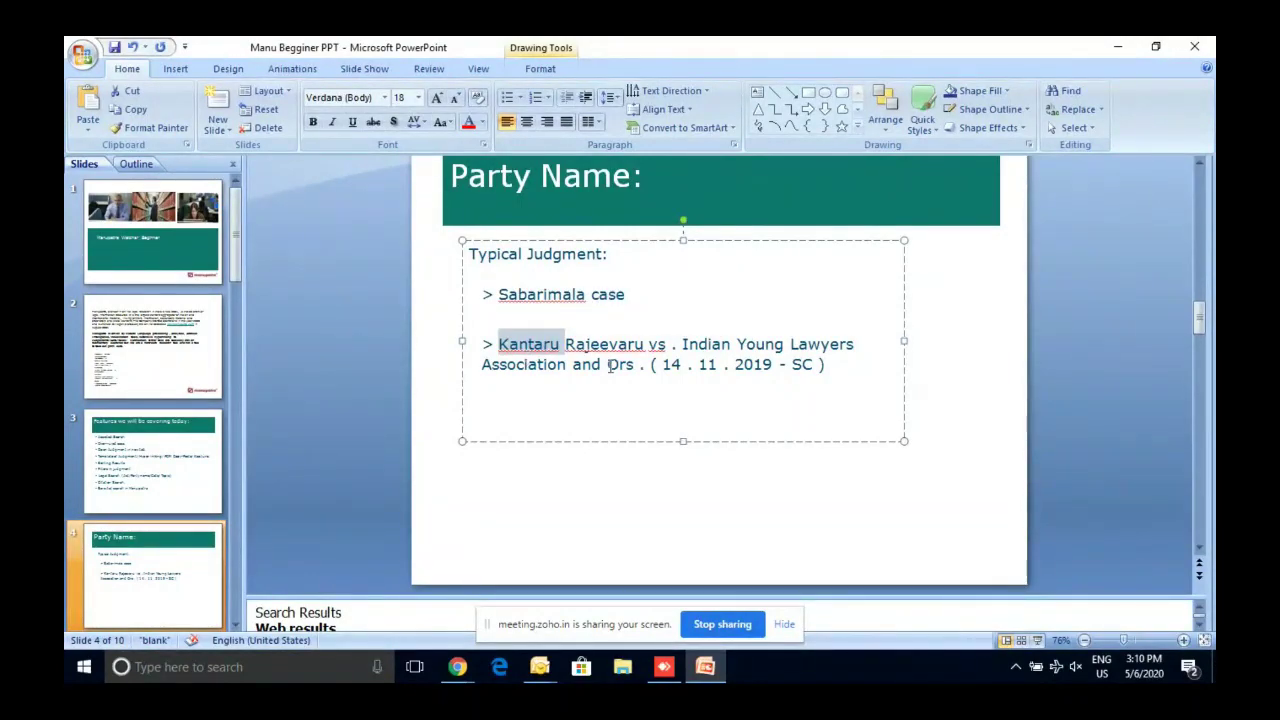
left_click(829, 364, "shift")
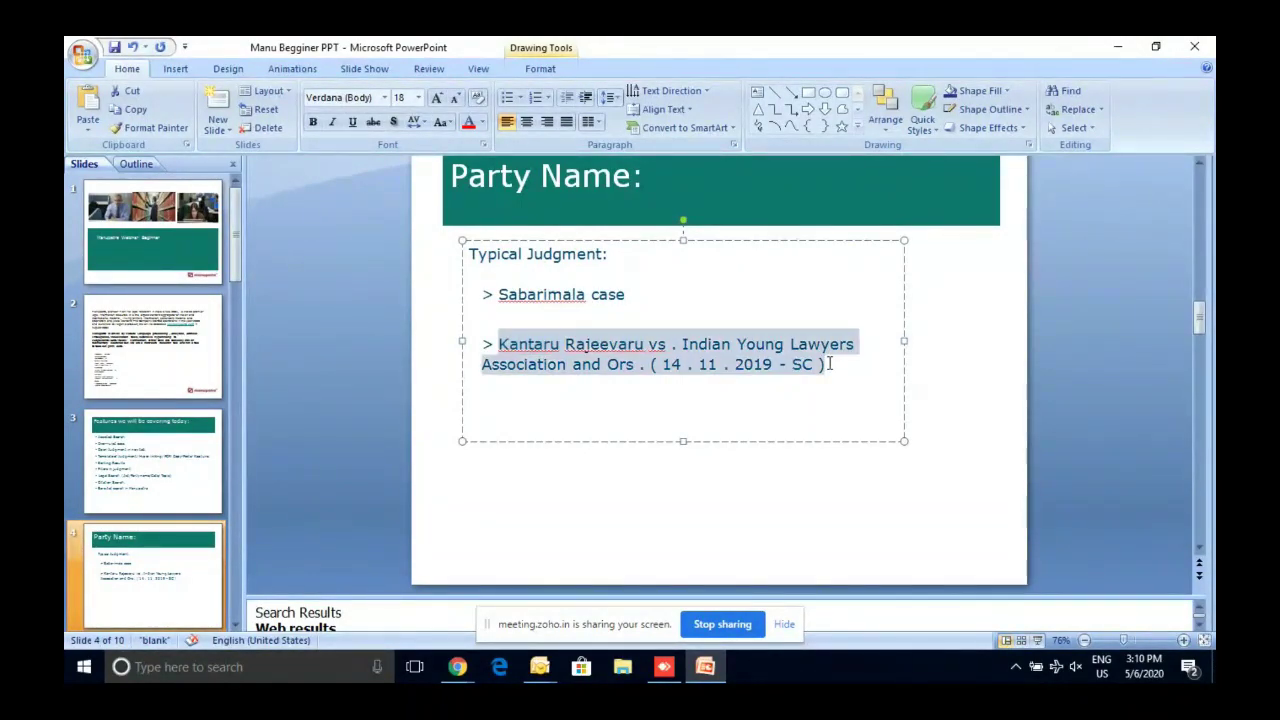
left_click(664, 366)
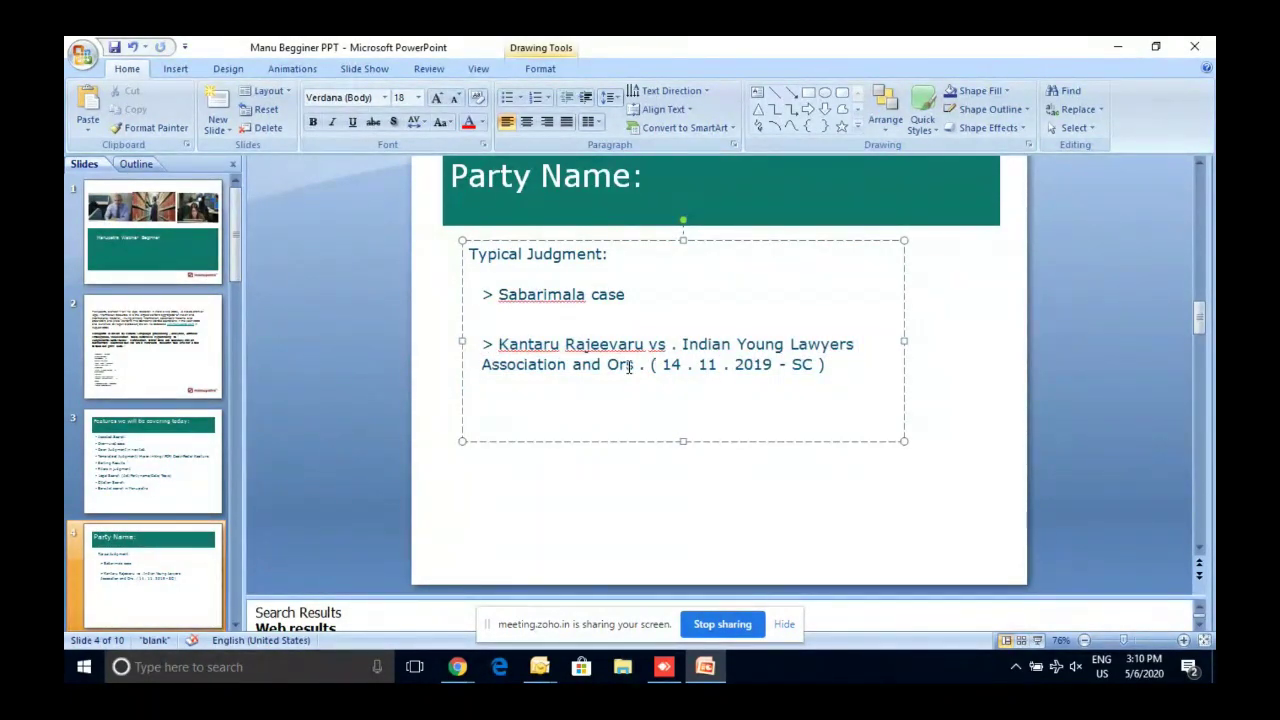
double_click(530, 344)
left_click(646, 348, "shift")
key("ctrl+c")
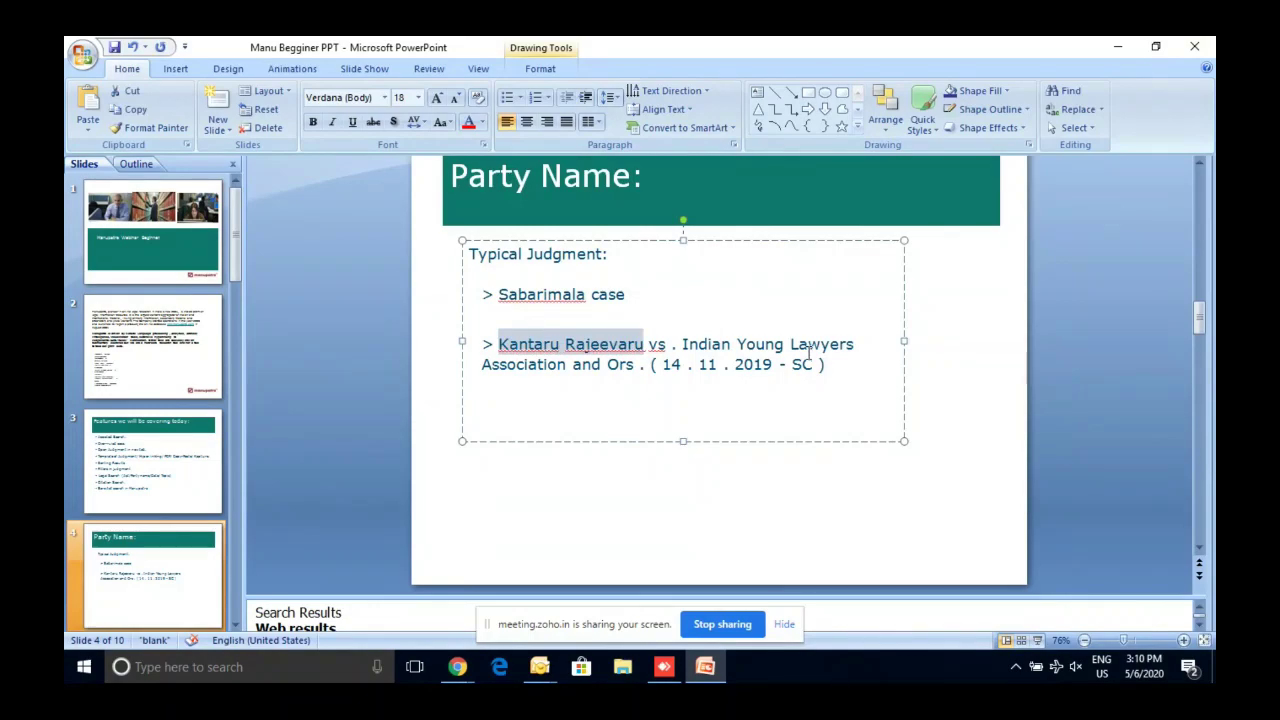
- Switch back to Manupatra and run an Advance Search with the copied party name as the Appellant/Respondent
left_click(455, 667)
left_click(422, 598)
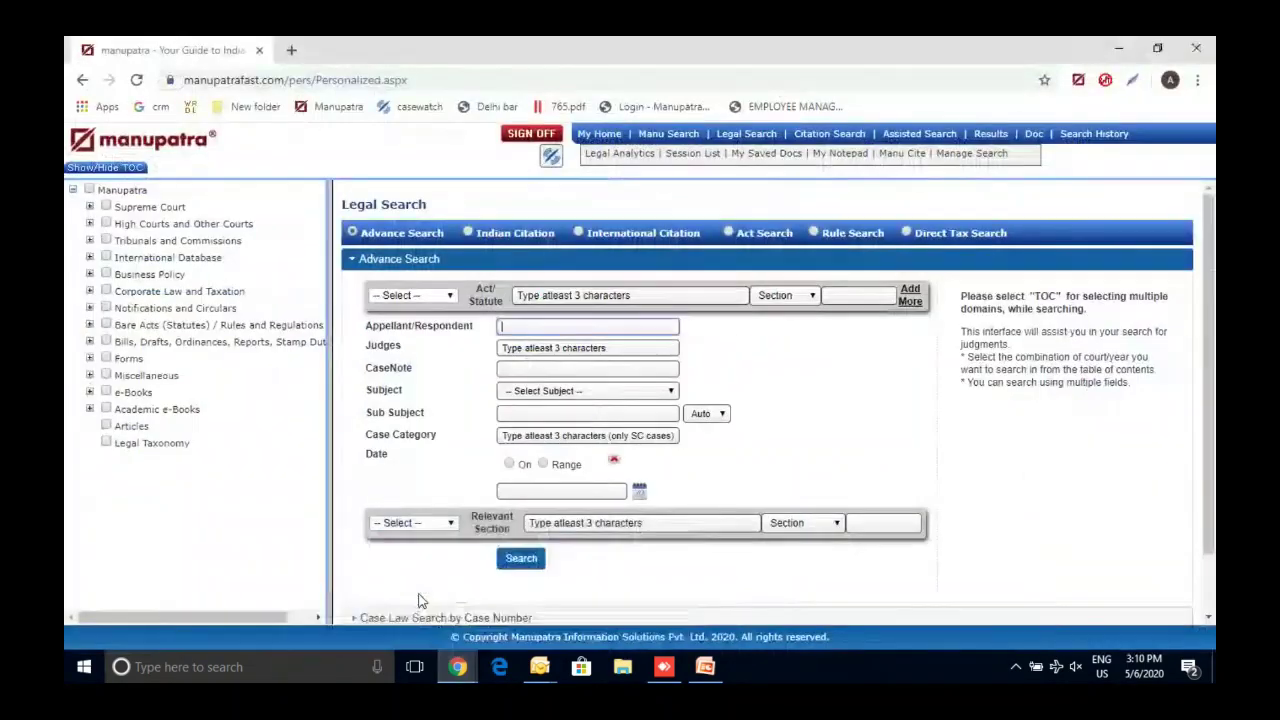
key("ctrl+v")
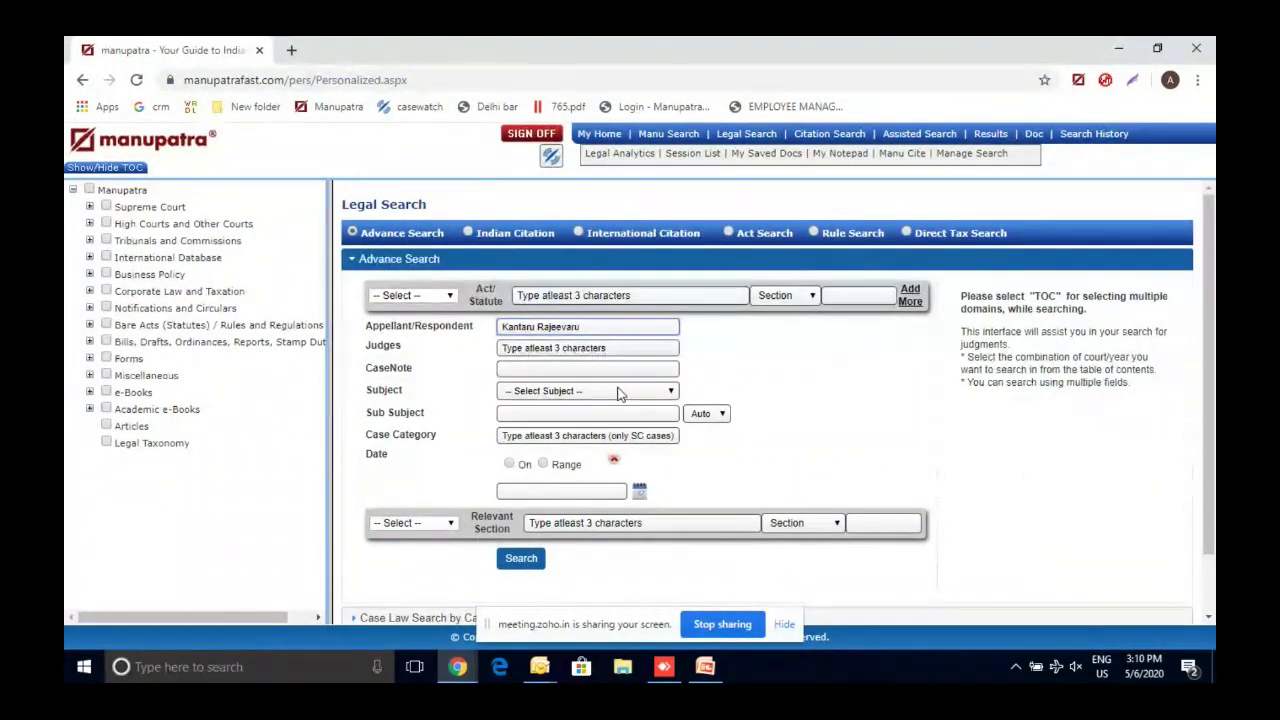
left_click(522, 558)
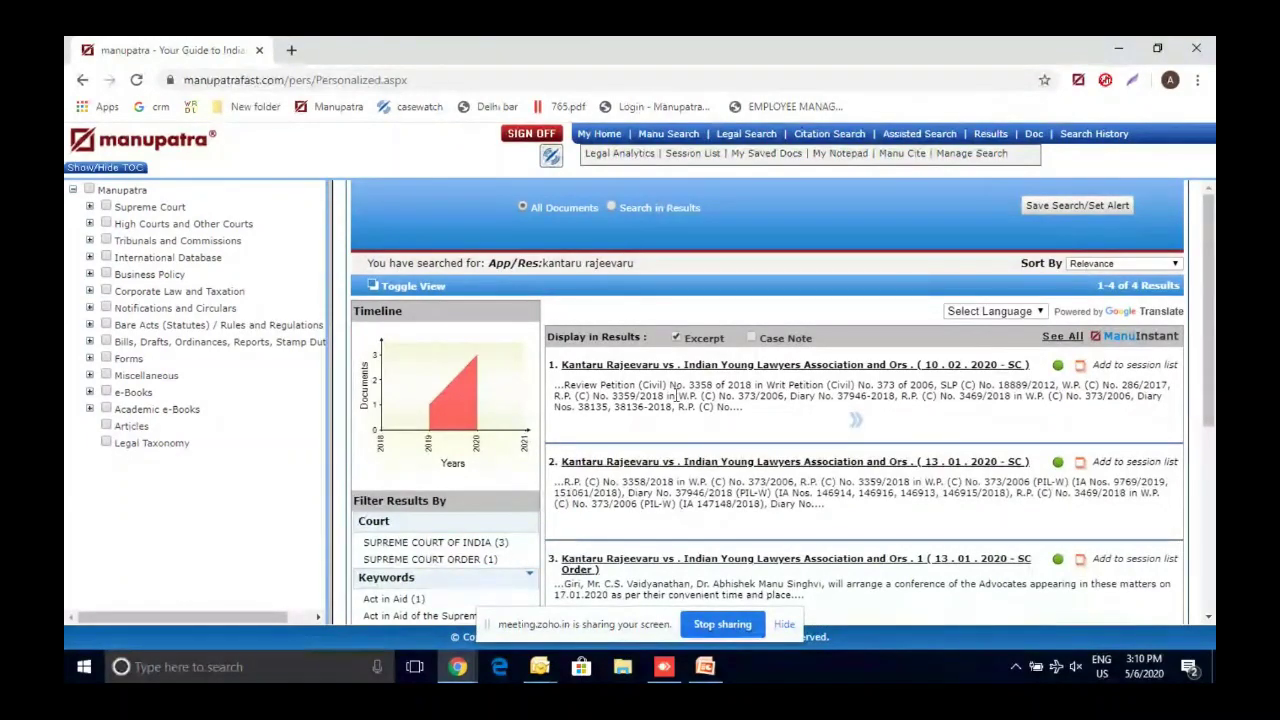
scroll(675, 395, "down", 1)
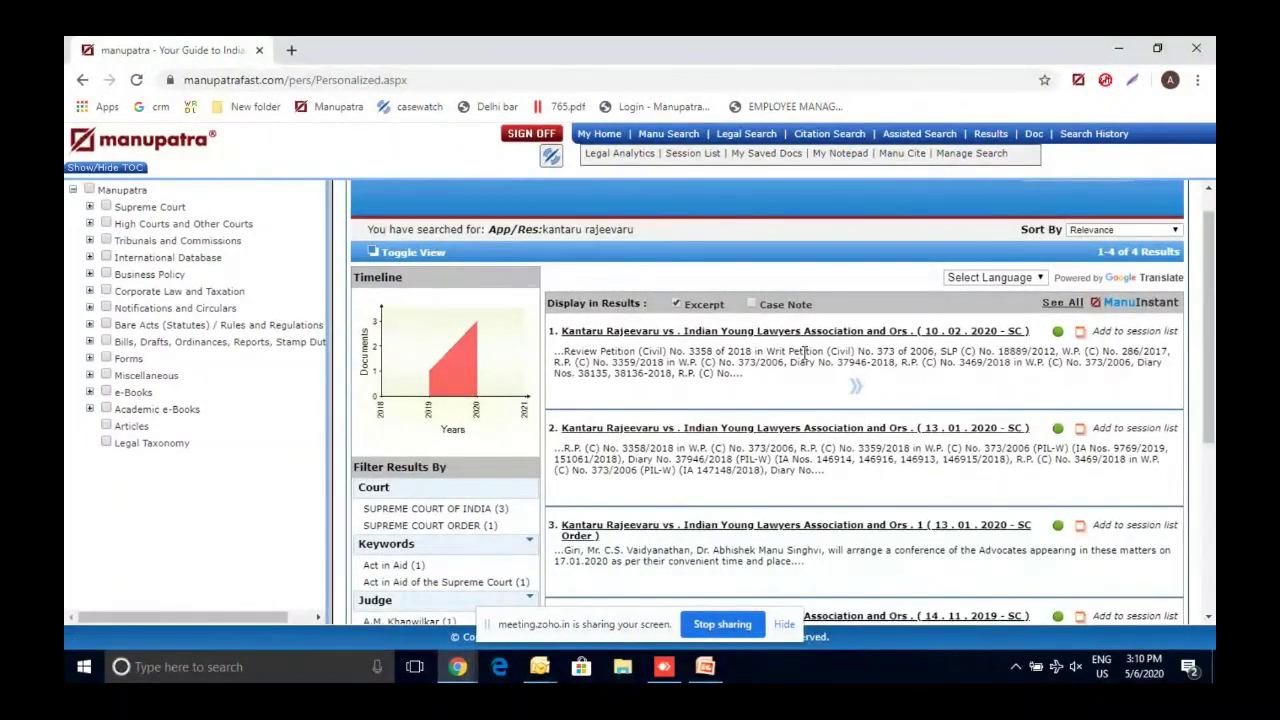
- Look through the judgments, excerpts and filters listed for the party-name search, down to the fourth result
scroll(806, 357, "down", 1)
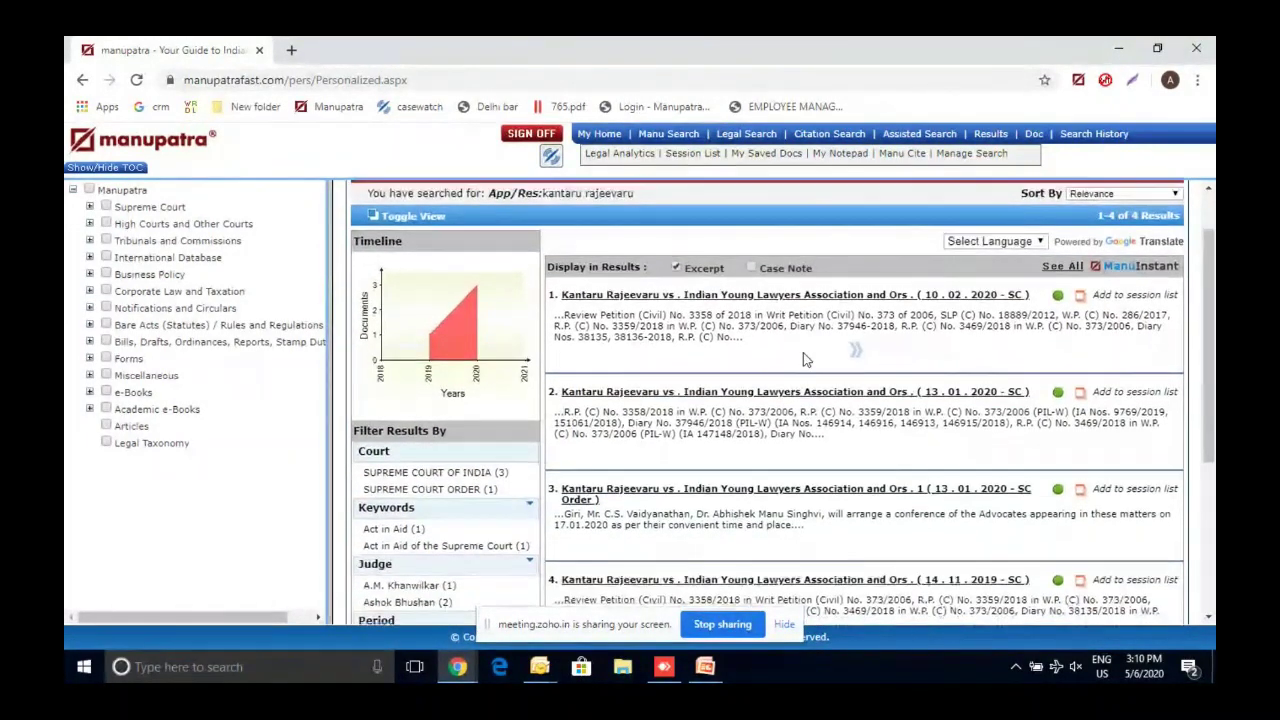
scroll(806, 357, "down", 1)
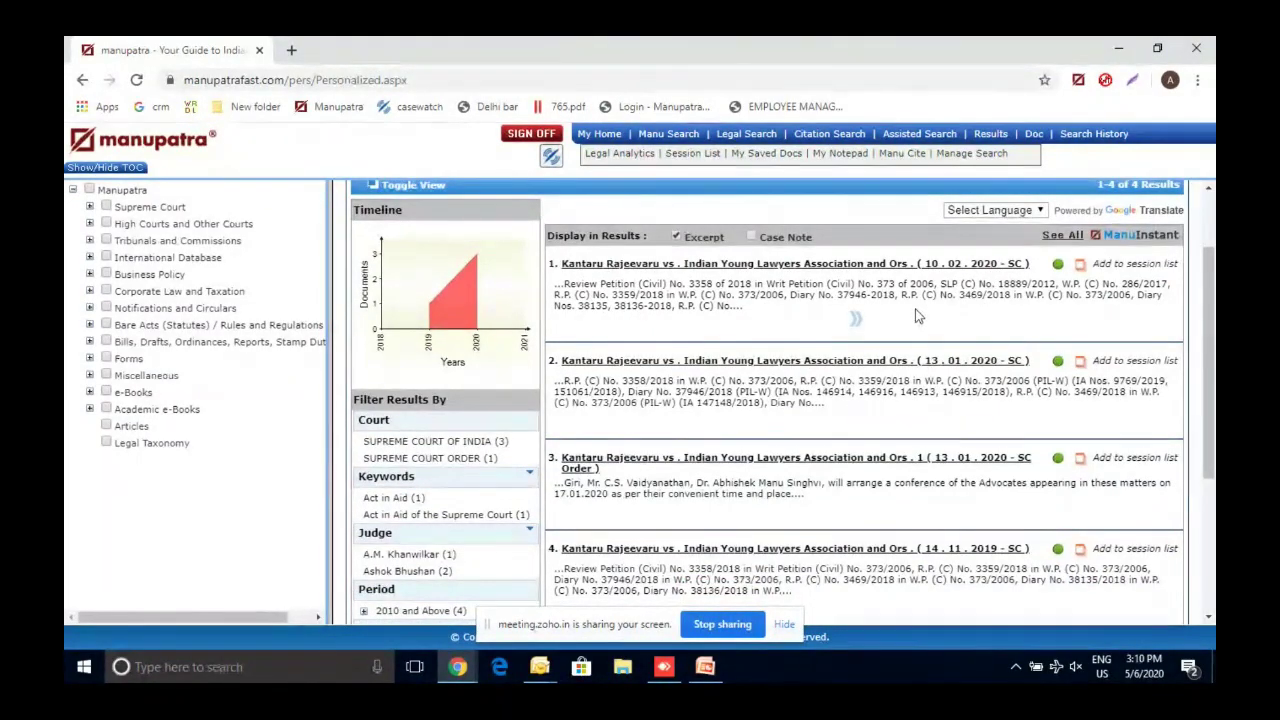
scroll(917, 316, "down", 2)
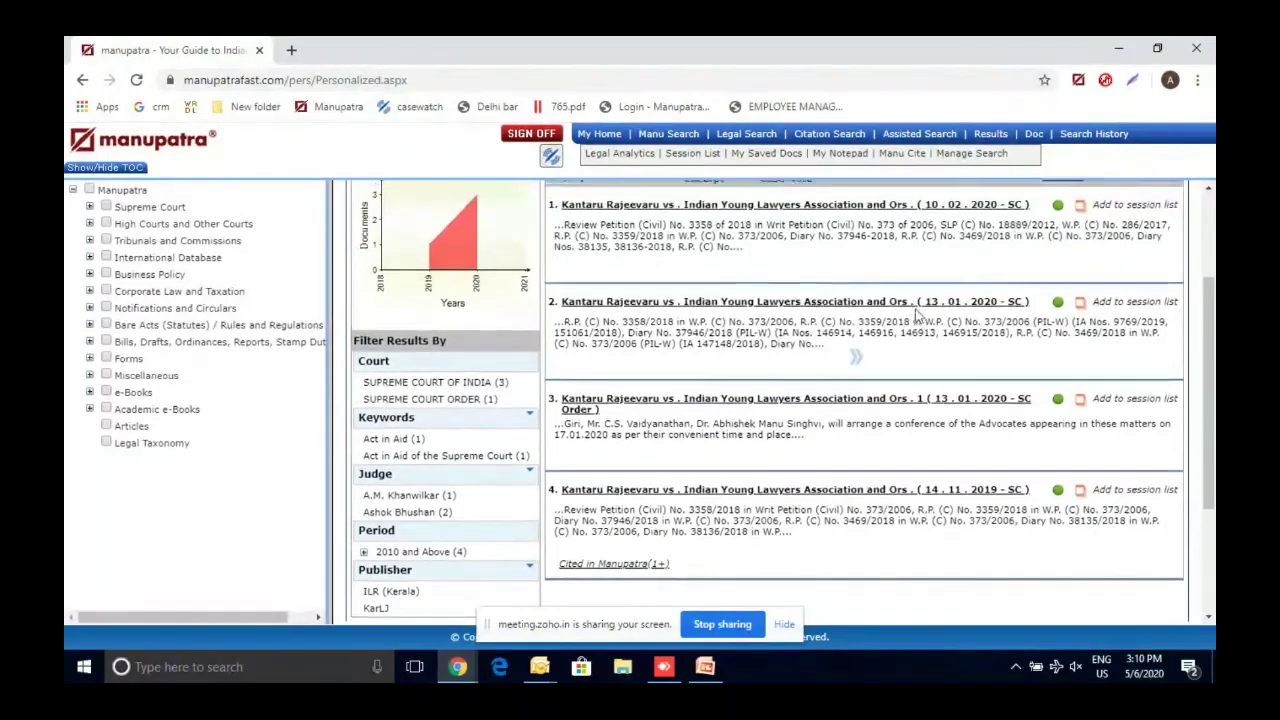
scroll(917, 316, "up", 2)
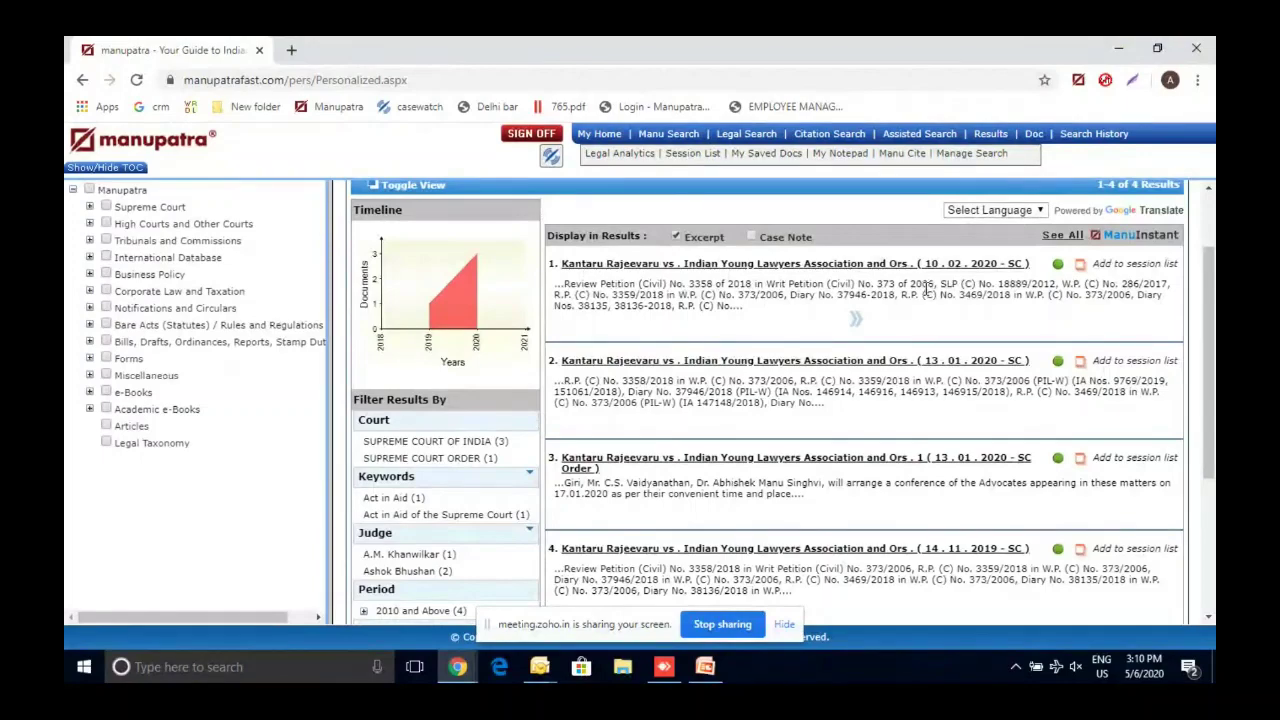
scroll(927, 288, "down", 1)
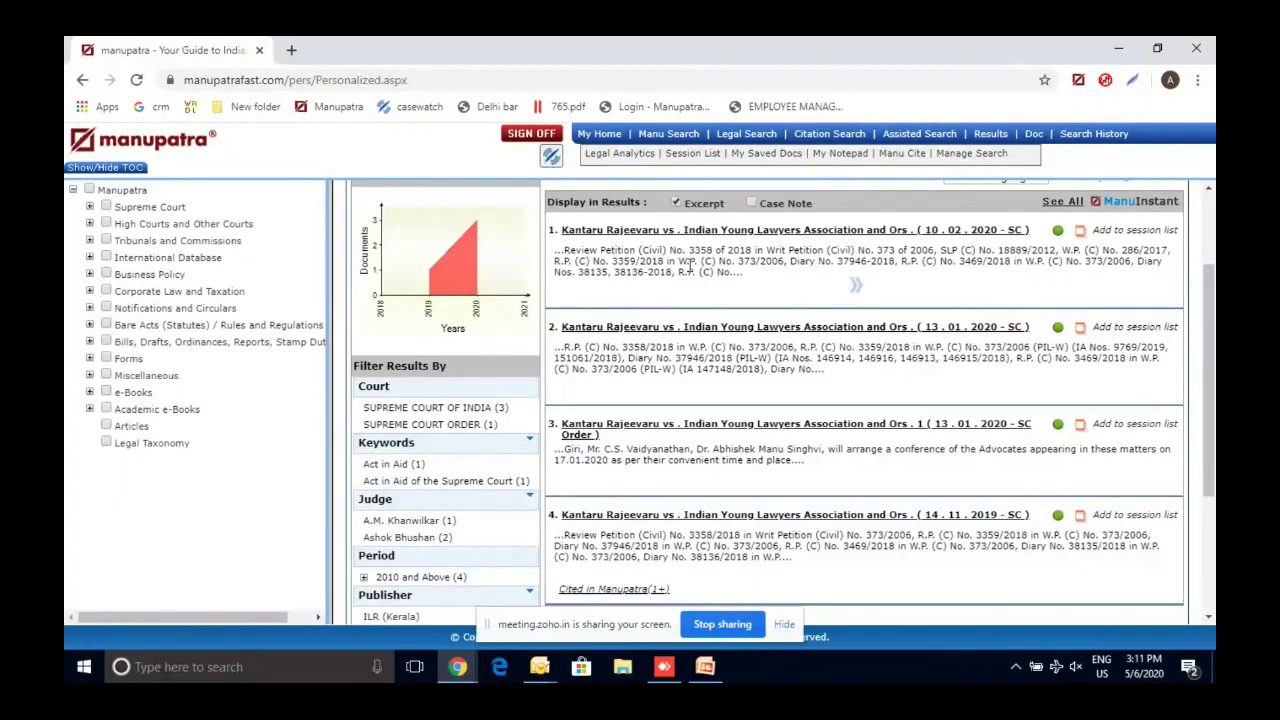
scroll(690, 270, "down", 1)
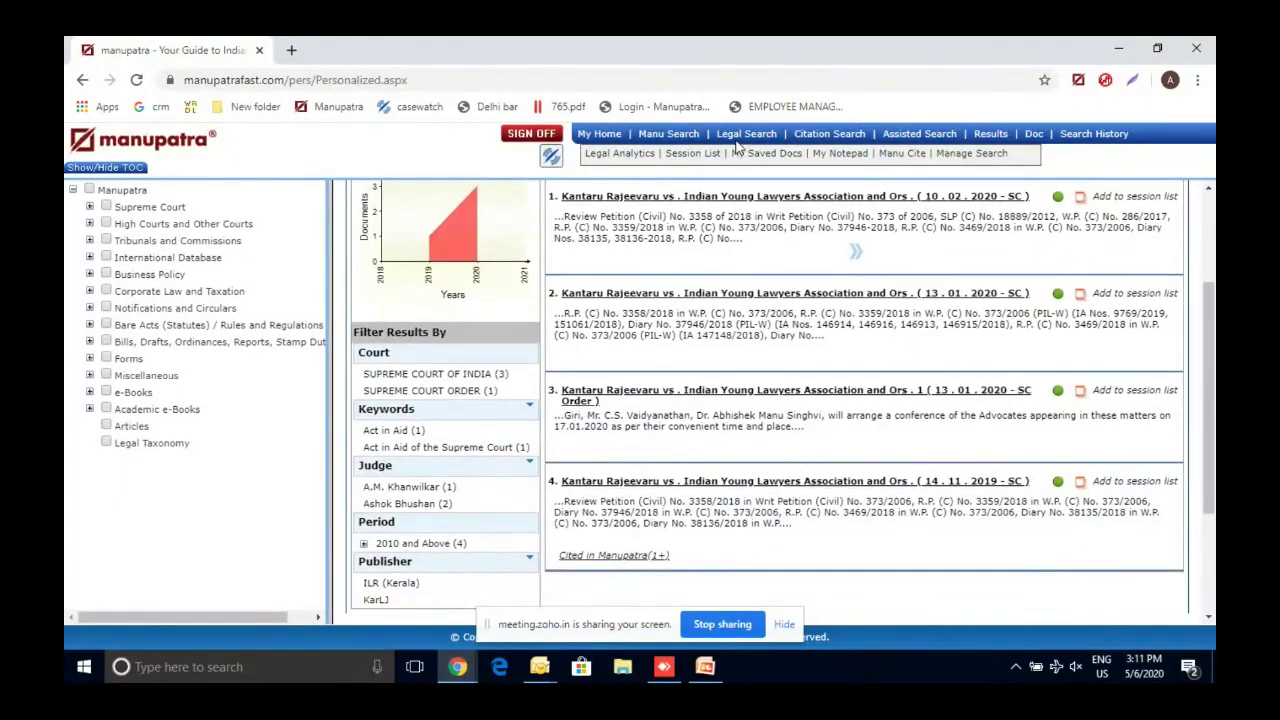
scroll(737, 146, "down", 5)
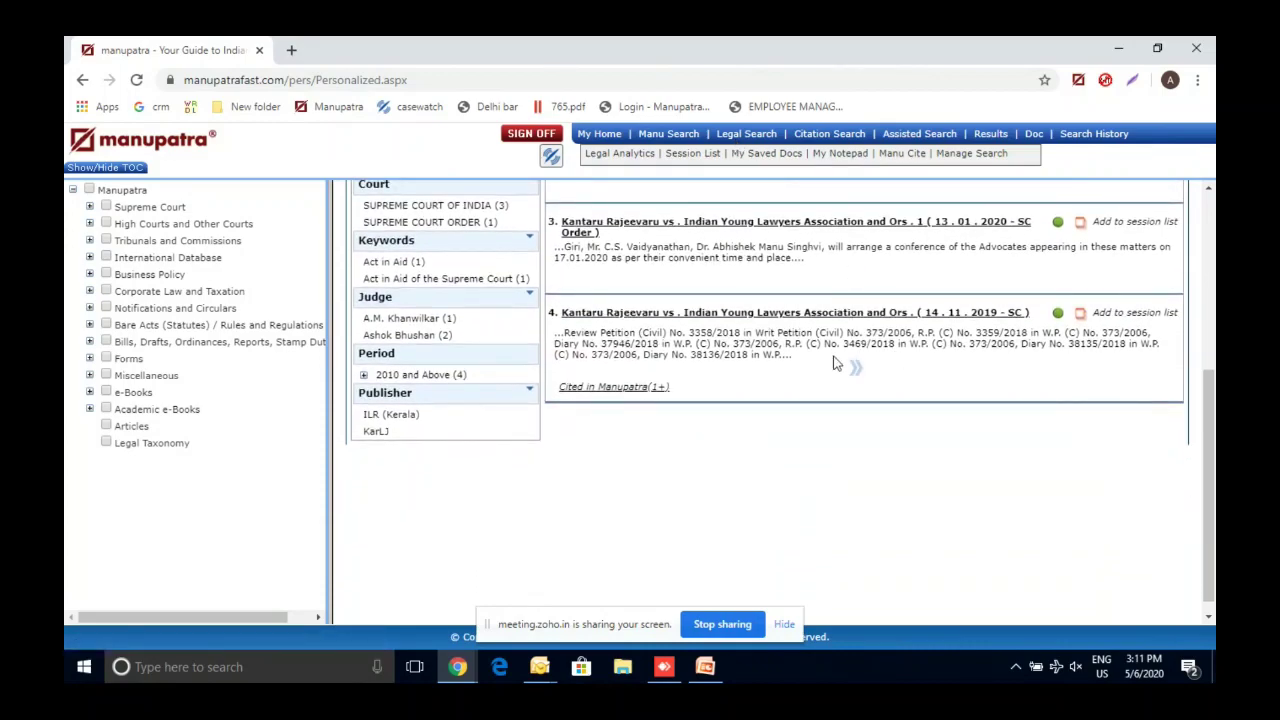
scroll(836, 363, "down", 1)
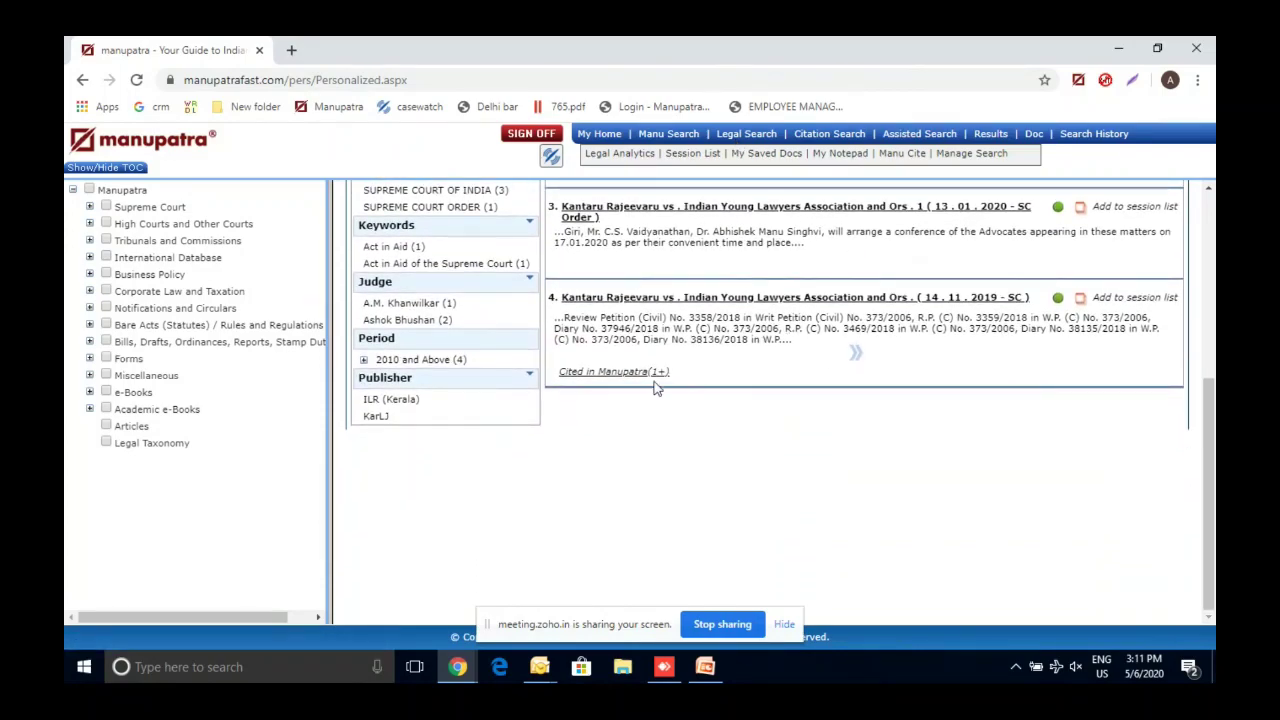
- Preview the fourth judgment, dated 14.11.2019, in ManuInstant, review its subject and acts, and close the preview
left_click(856, 353)
scroll(962, 418, "down", 1)
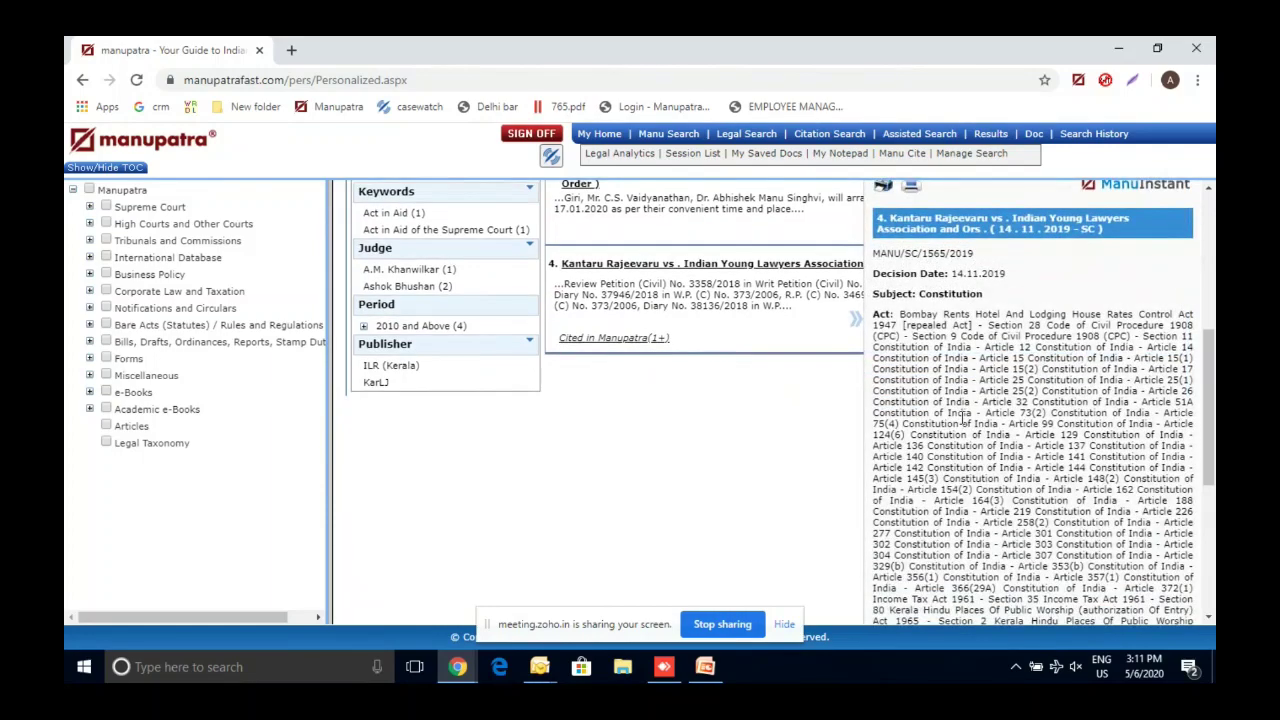
scroll(962, 418, "down", 1)
scroll(962, 418, "up", 1)
scroll(962, 418, "up", 1)
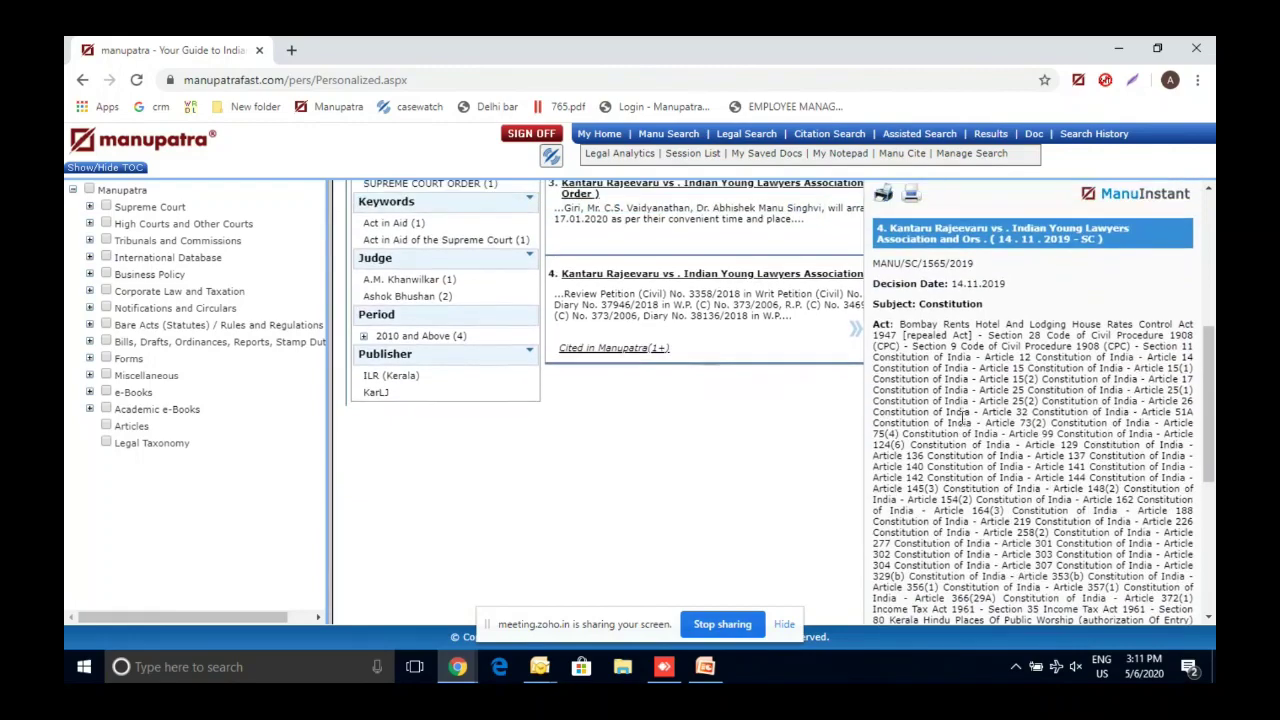
left_click(859, 194)
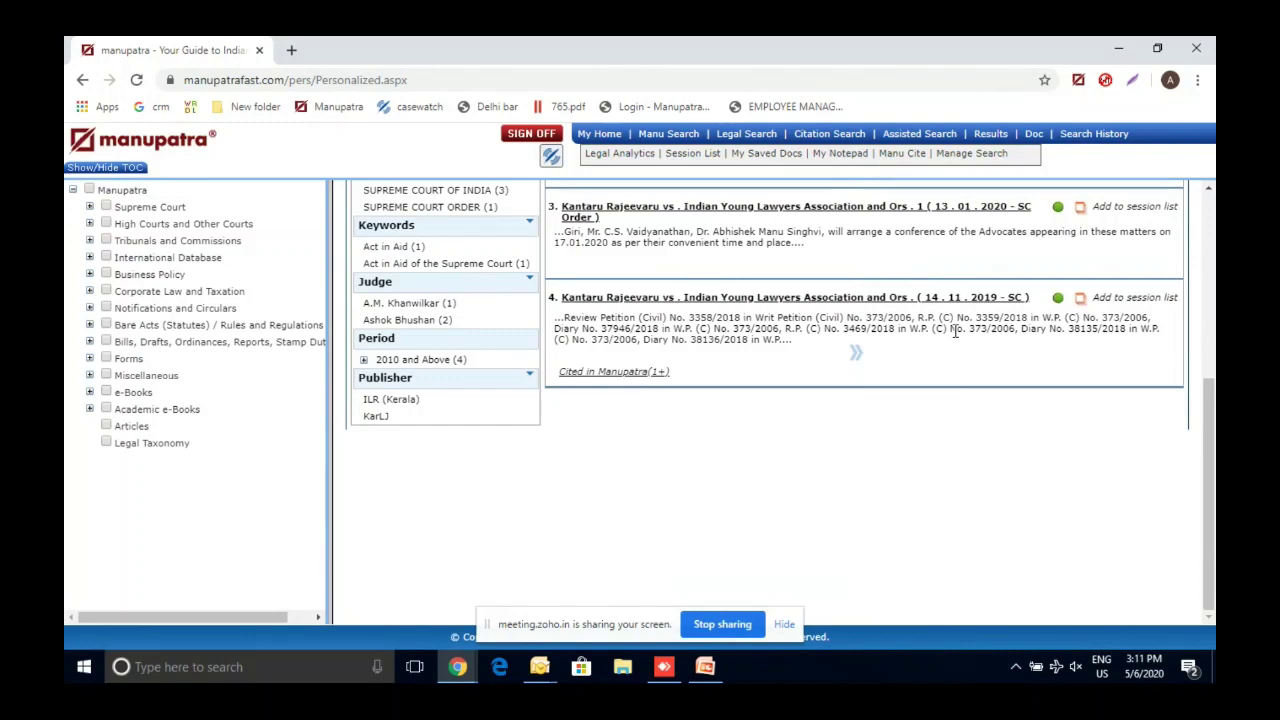
- Open the full text of the 14.11.2019 judgment and view its heading, parties, judges and counsels
left_click(774, 300)
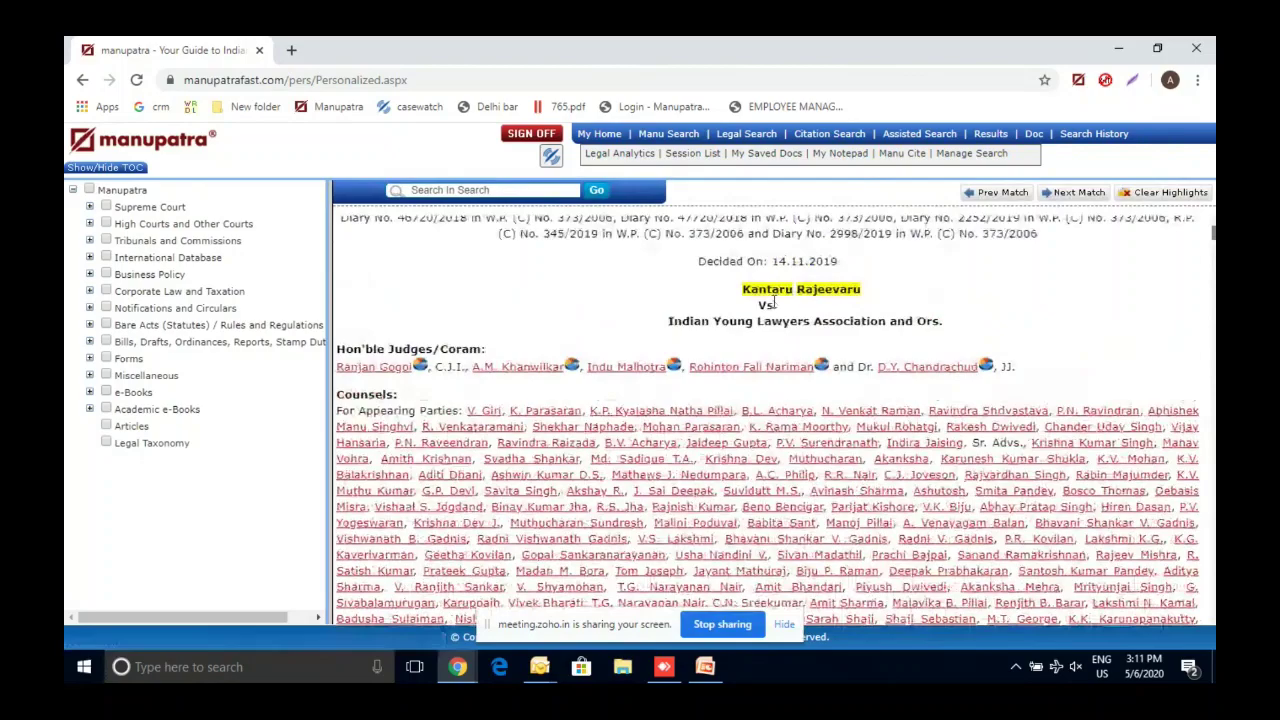
scroll(773, 300, "up", 3)
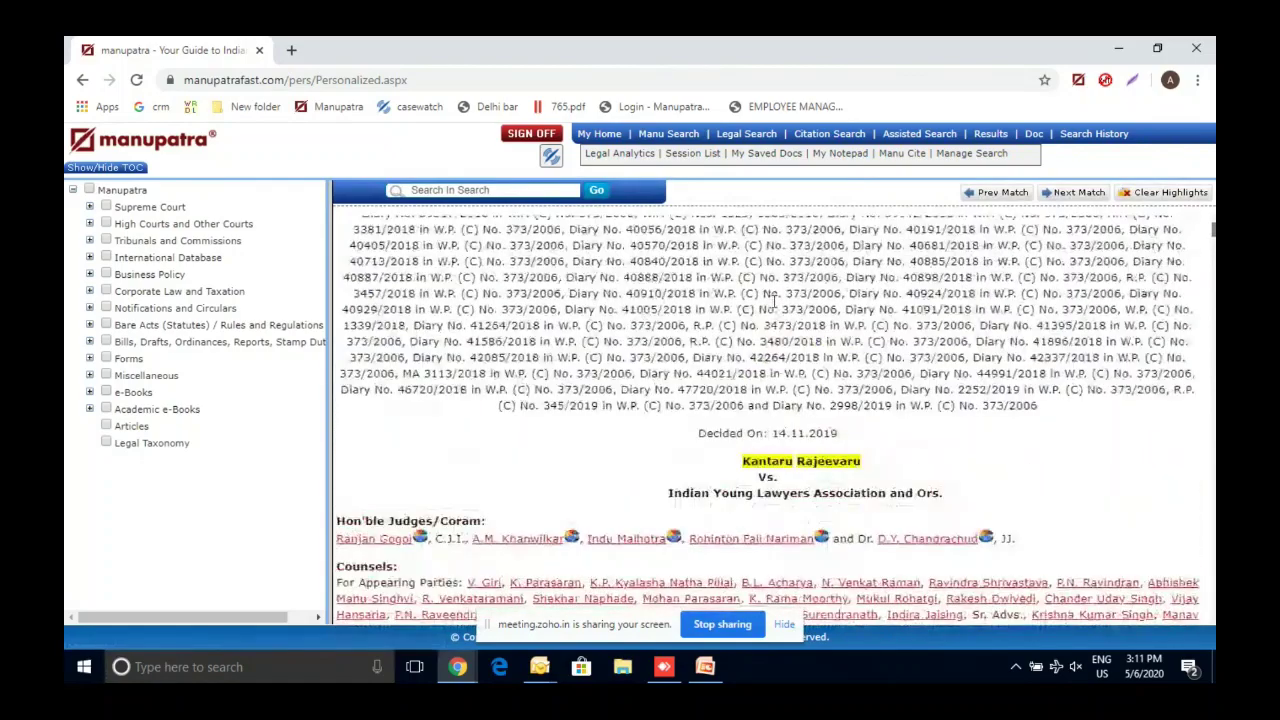
scroll(773, 300, "up", 2)
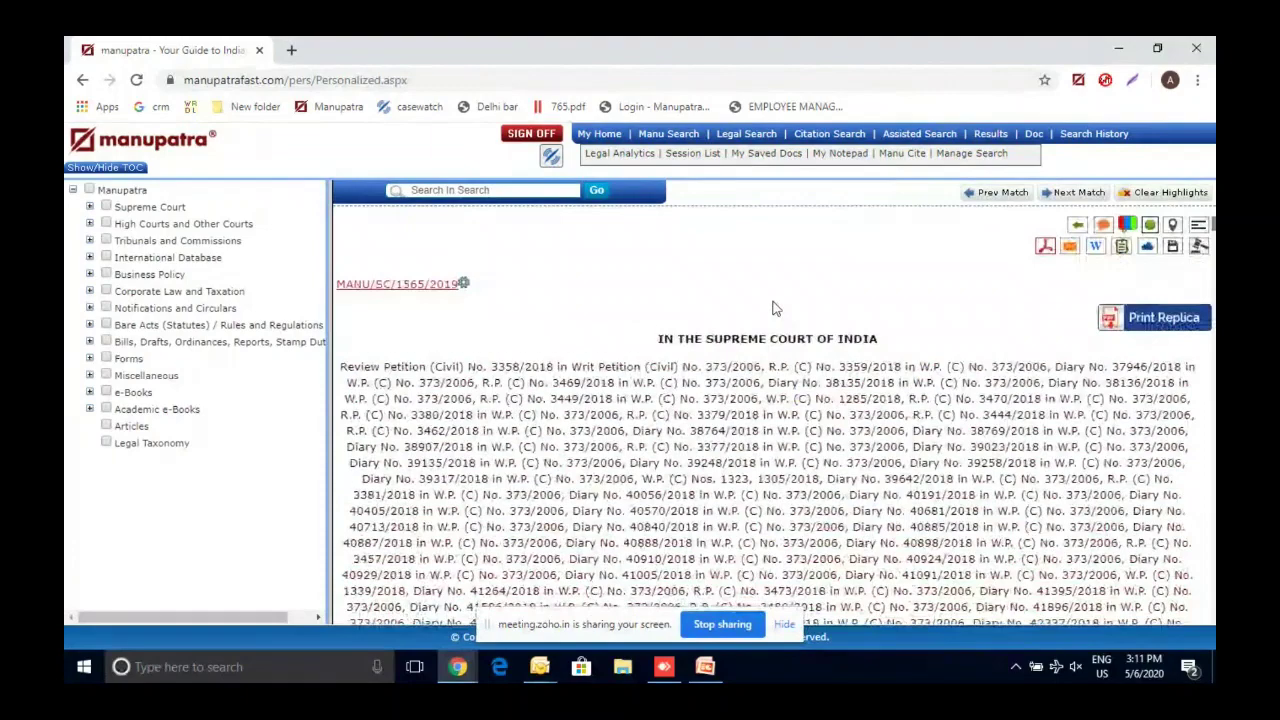
scroll(773, 305, "down", 1)
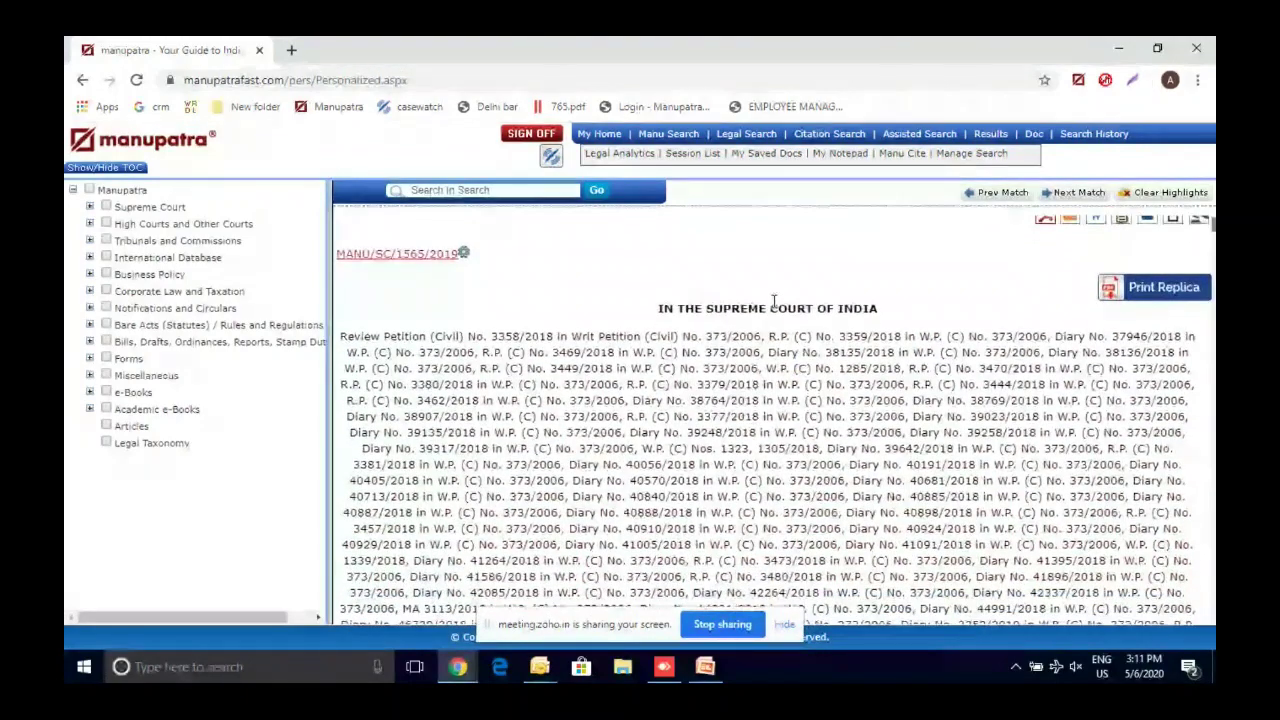
scroll(773, 303, "down", 5)
scroll(773, 303, "up", 7)
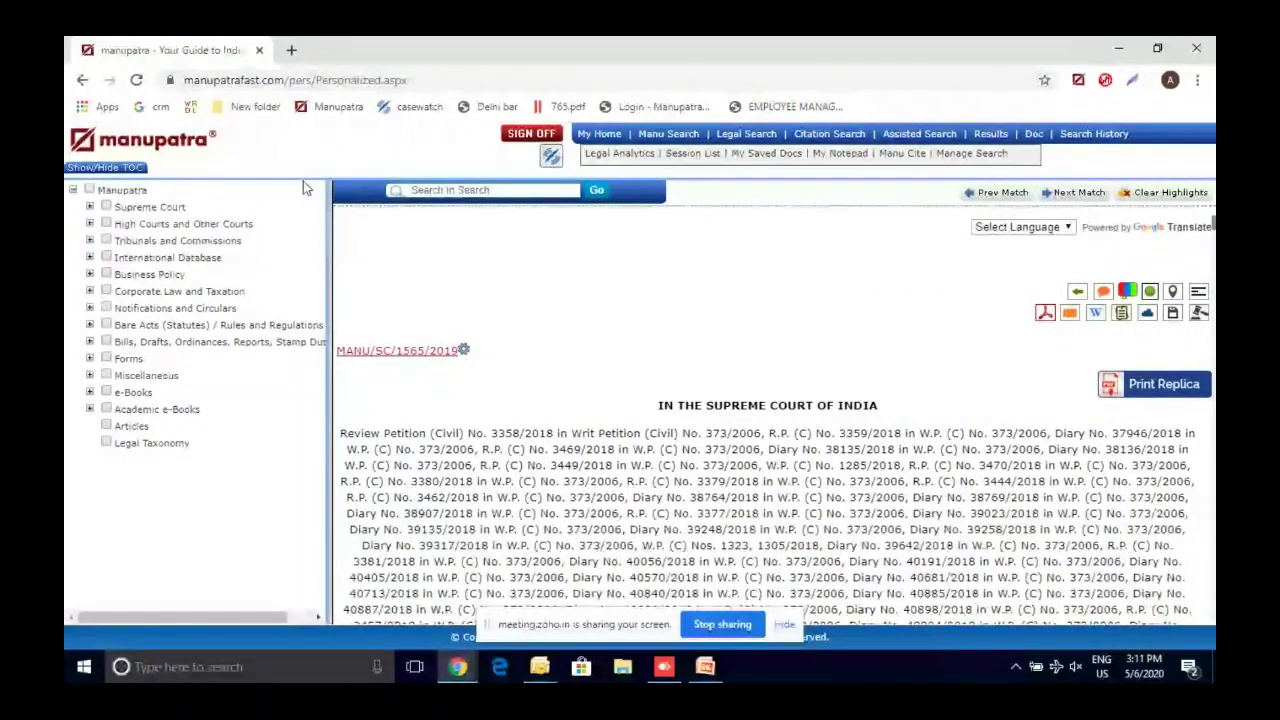
- Return from the judgment to the party-name search results
left_click(86, 84)
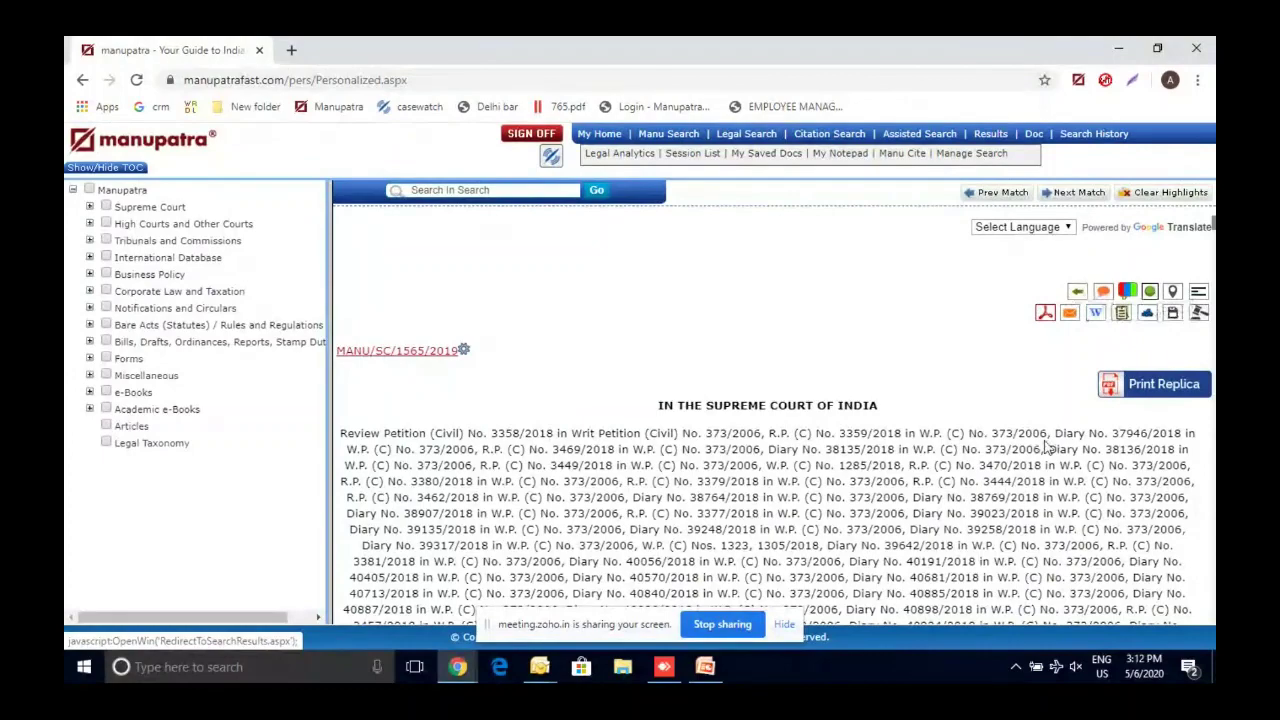
scroll(1046, 449, "down", 1)
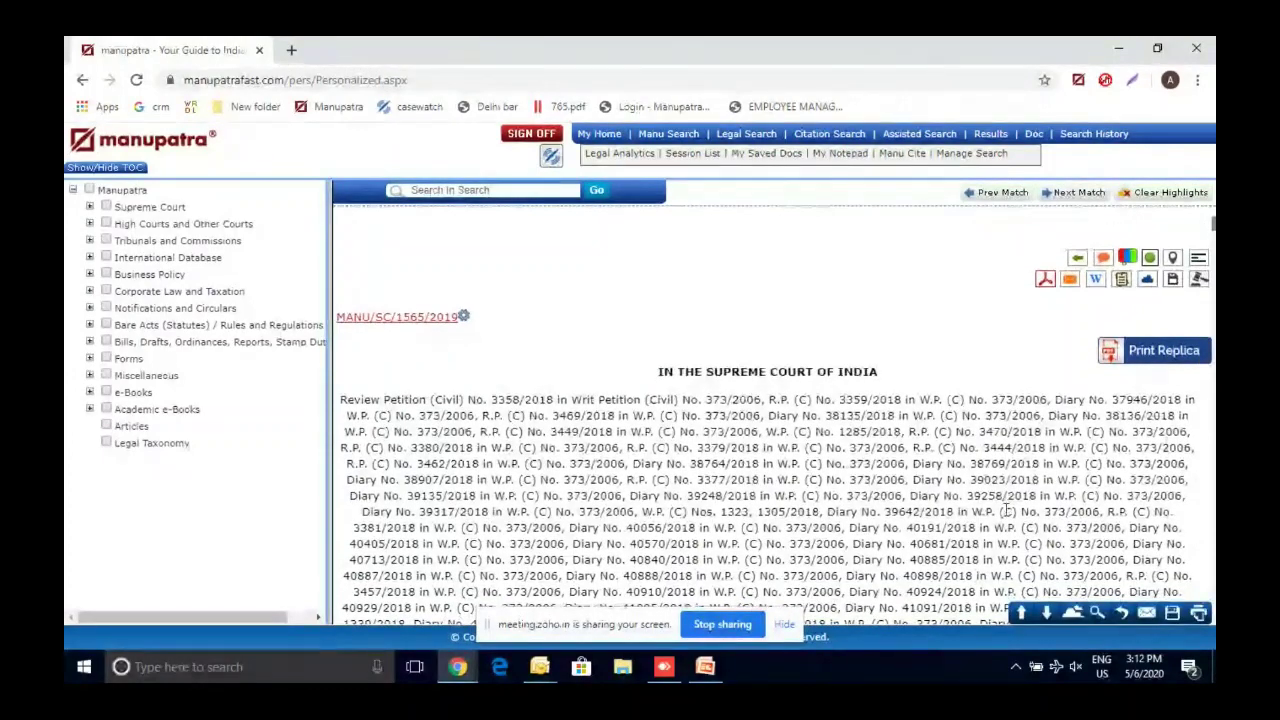
scroll(1006, 511, "down", 10)
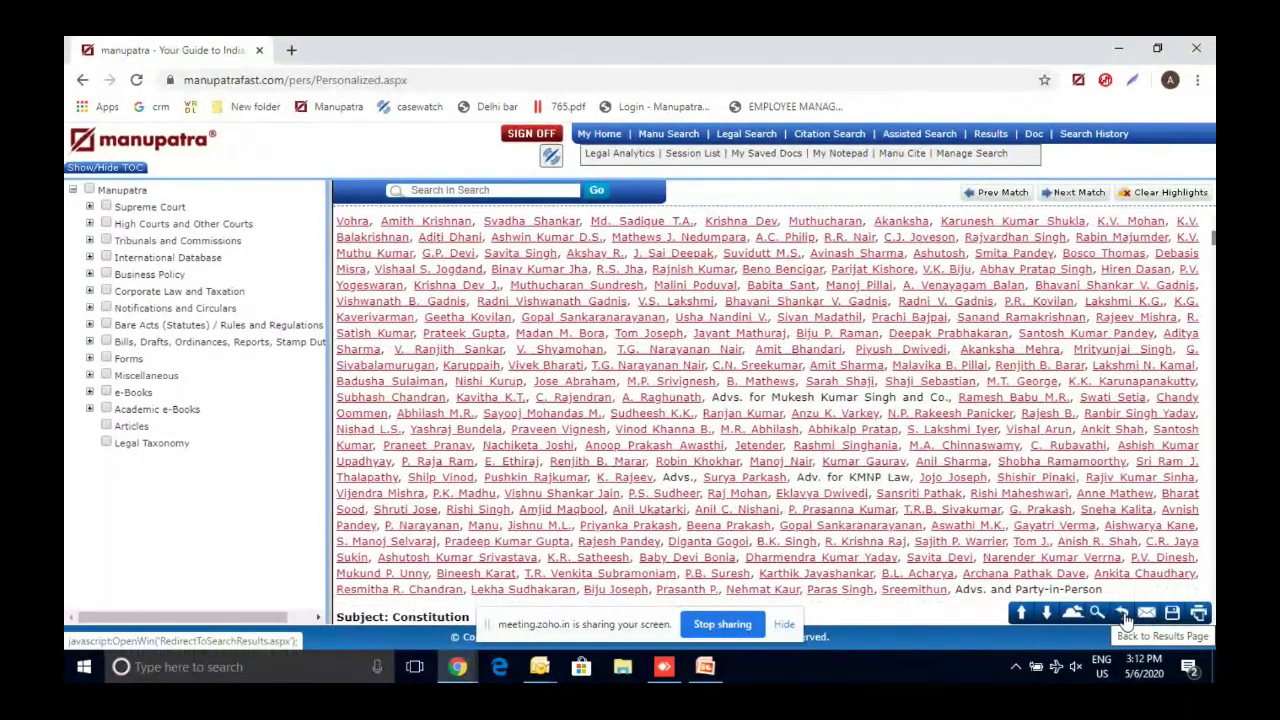
left_click(1125, 618)
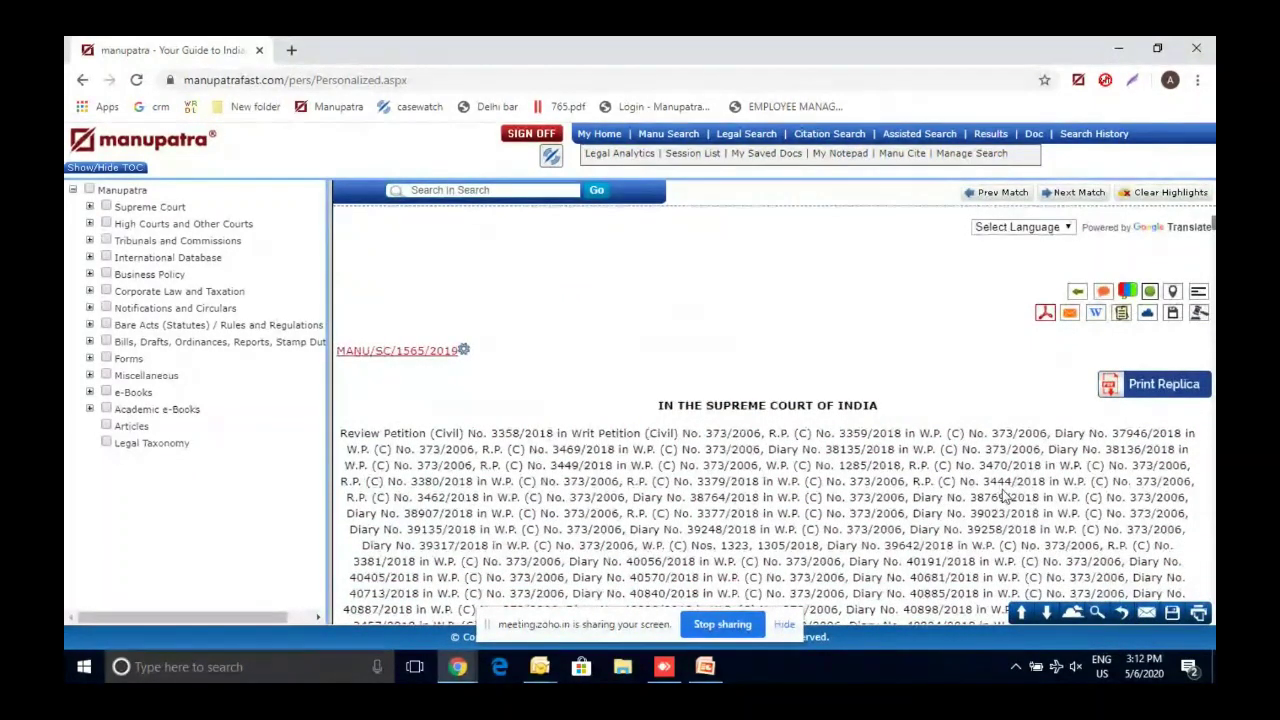
left_click(990, 136)
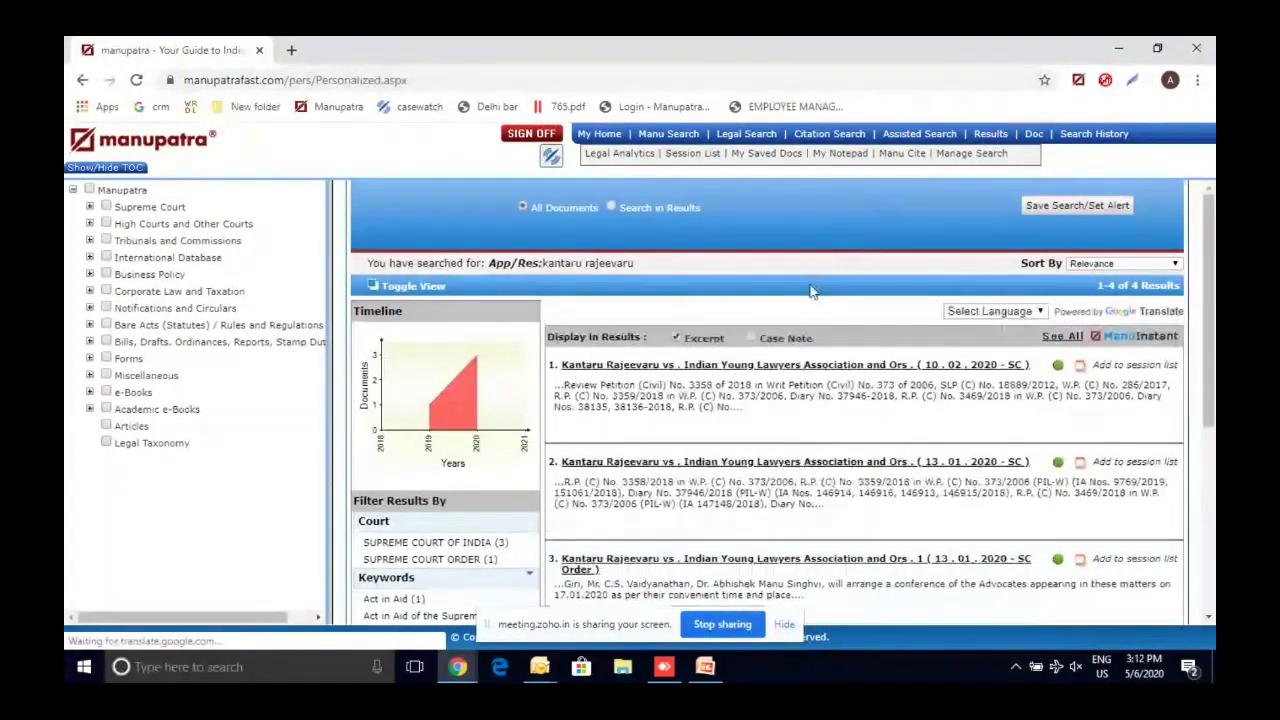
- Open the 14.11.2019 judgment in a separate window from the results list, view it briefly, and close that window
scroll(804, 276, "down", 2)
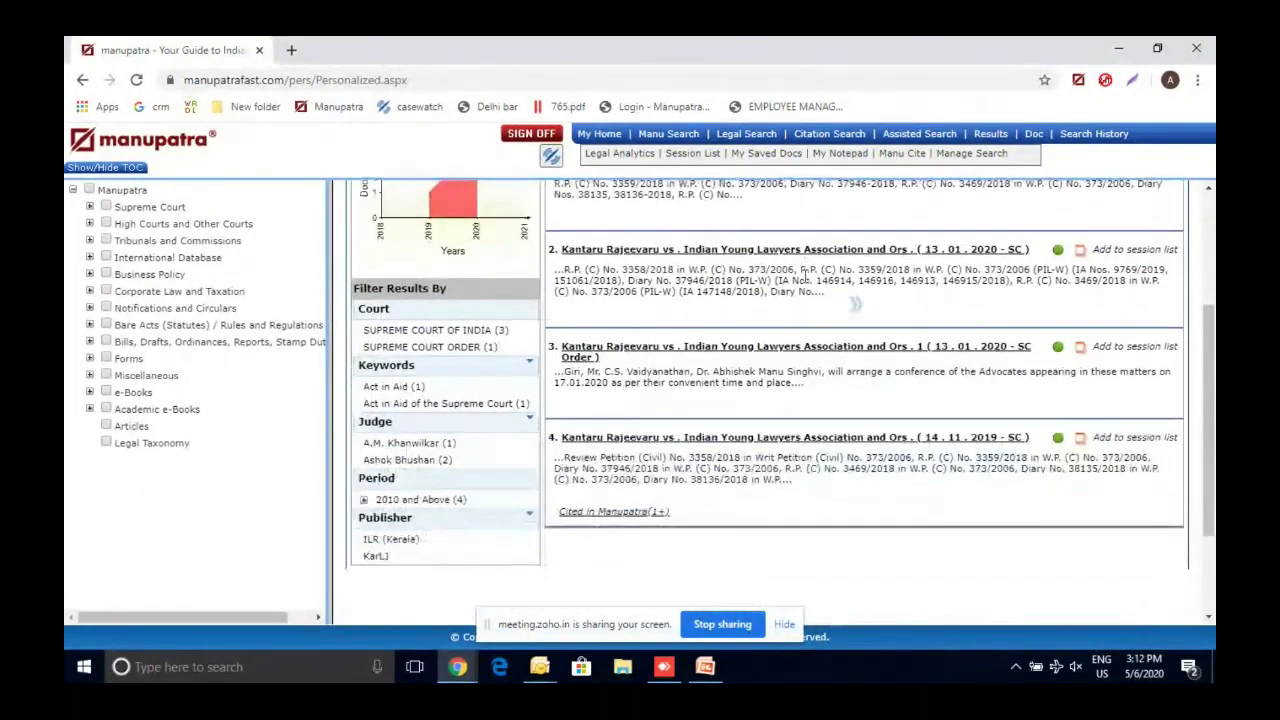
scroll(804, 276, "down", 1)
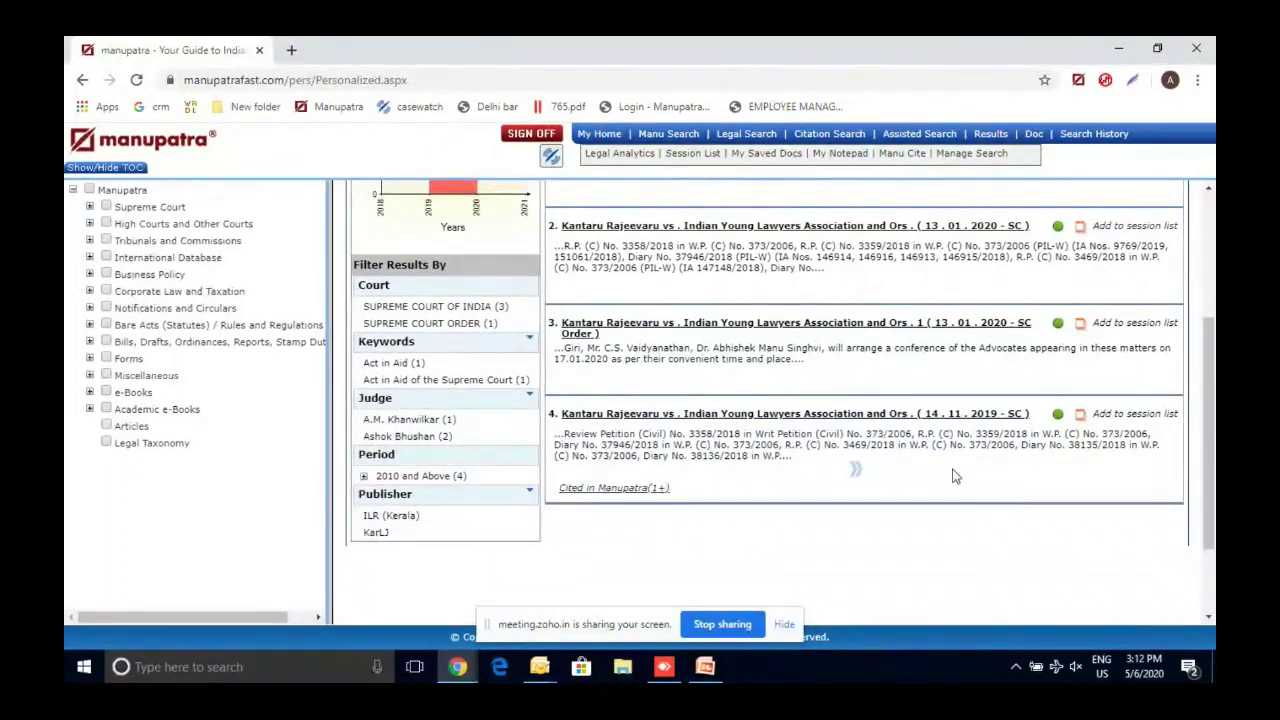
left_click(1081, 418)
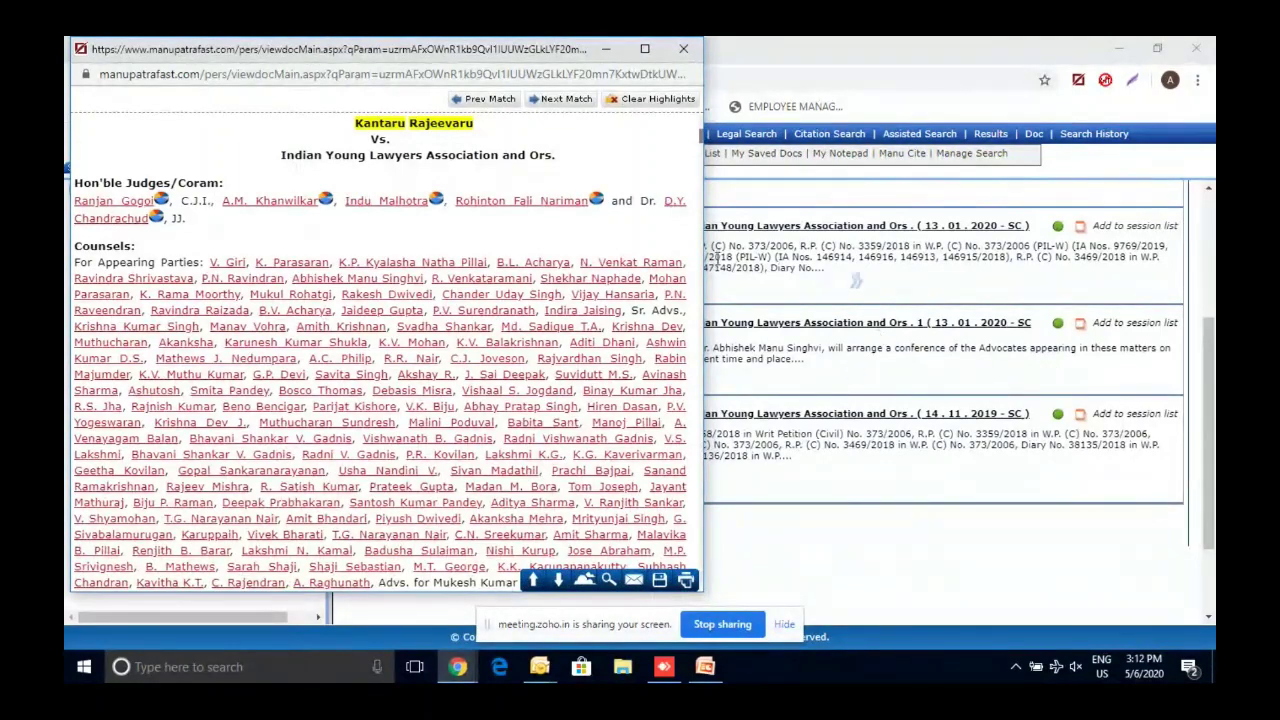
scroll(626, 190, "down", 1)
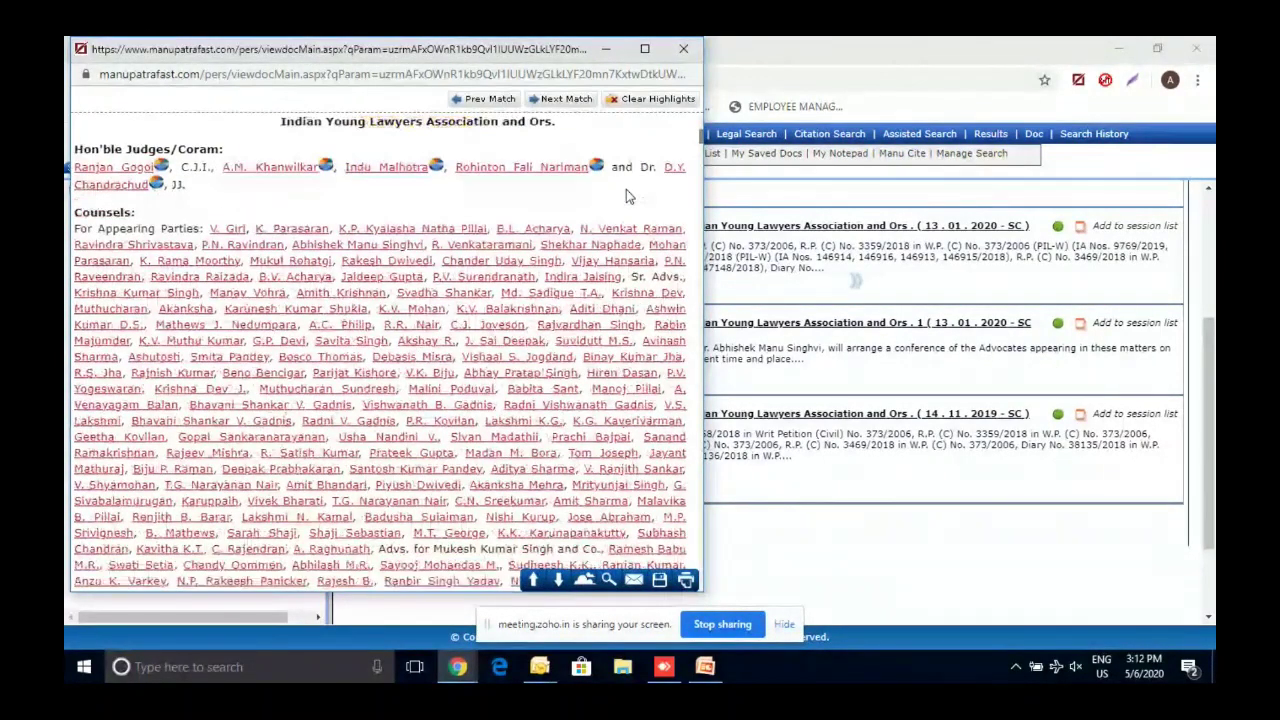
left_click(683, 48)
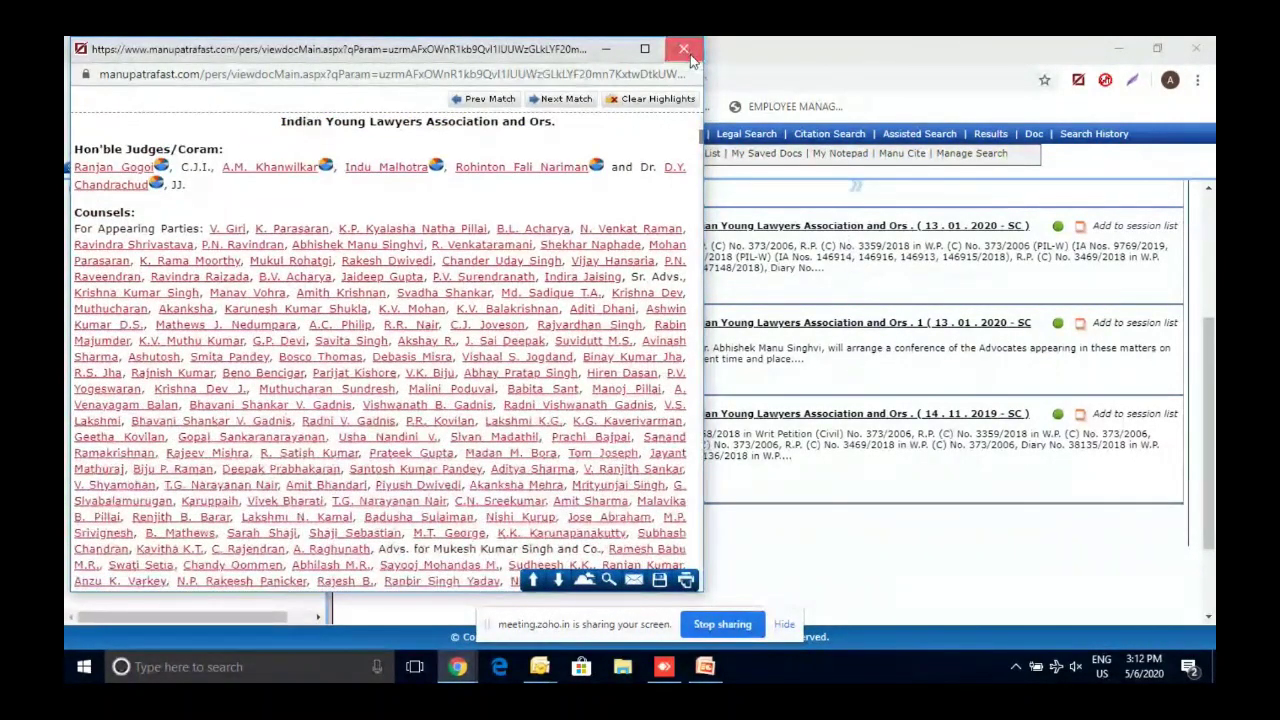
- Reopen the 14.11.2019 judgment in its own window, maximize the window and go to the beginning of the document
left_click(1079, 418)
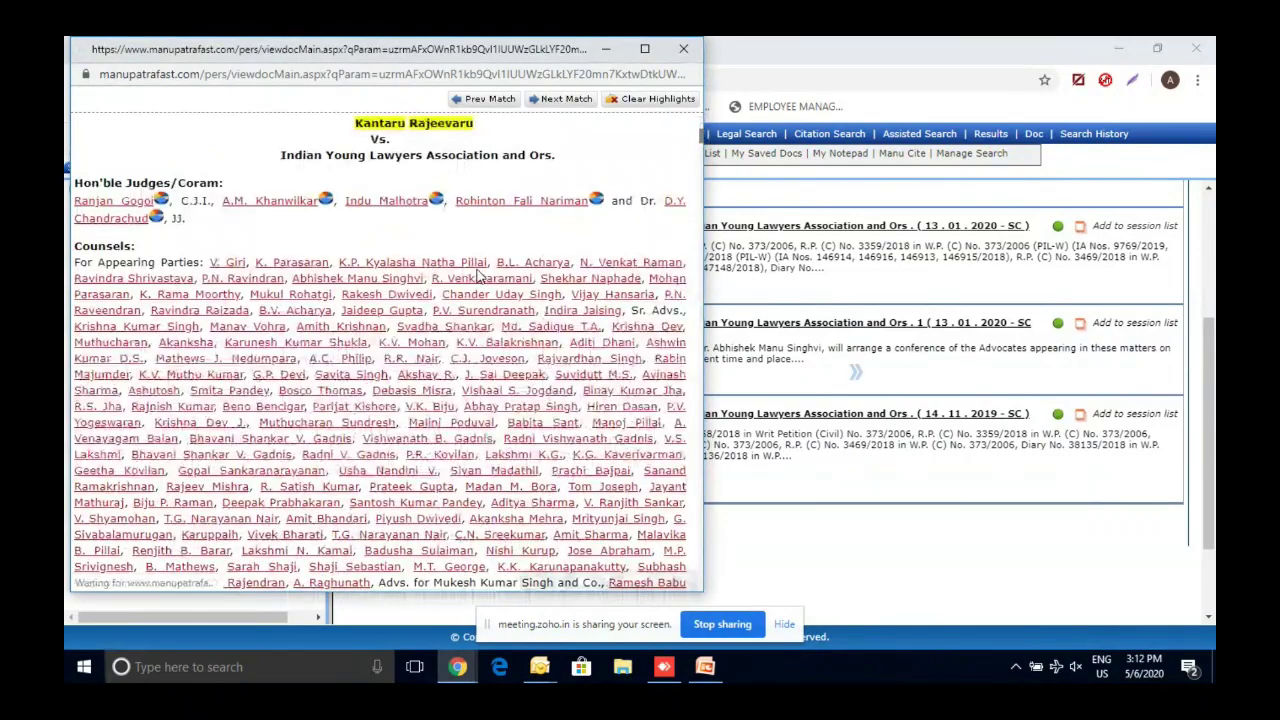
left_click(643, 50)
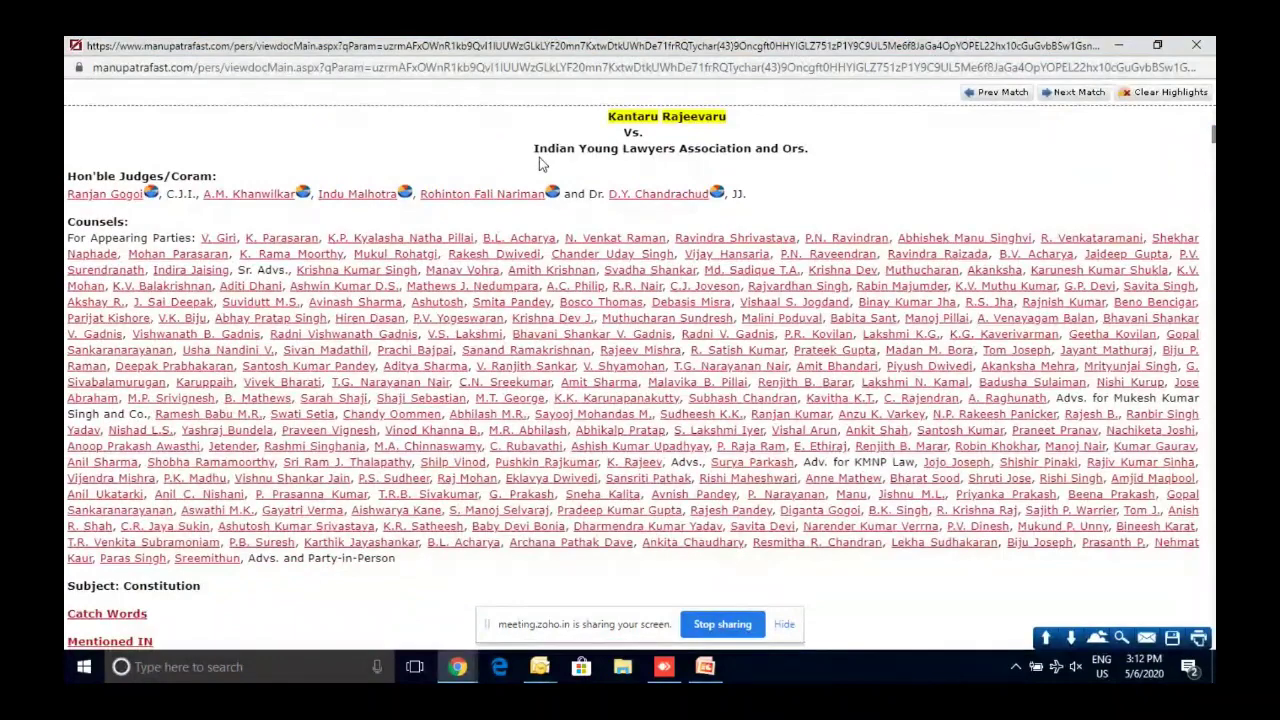
scroll(539, 157, "up", 5)
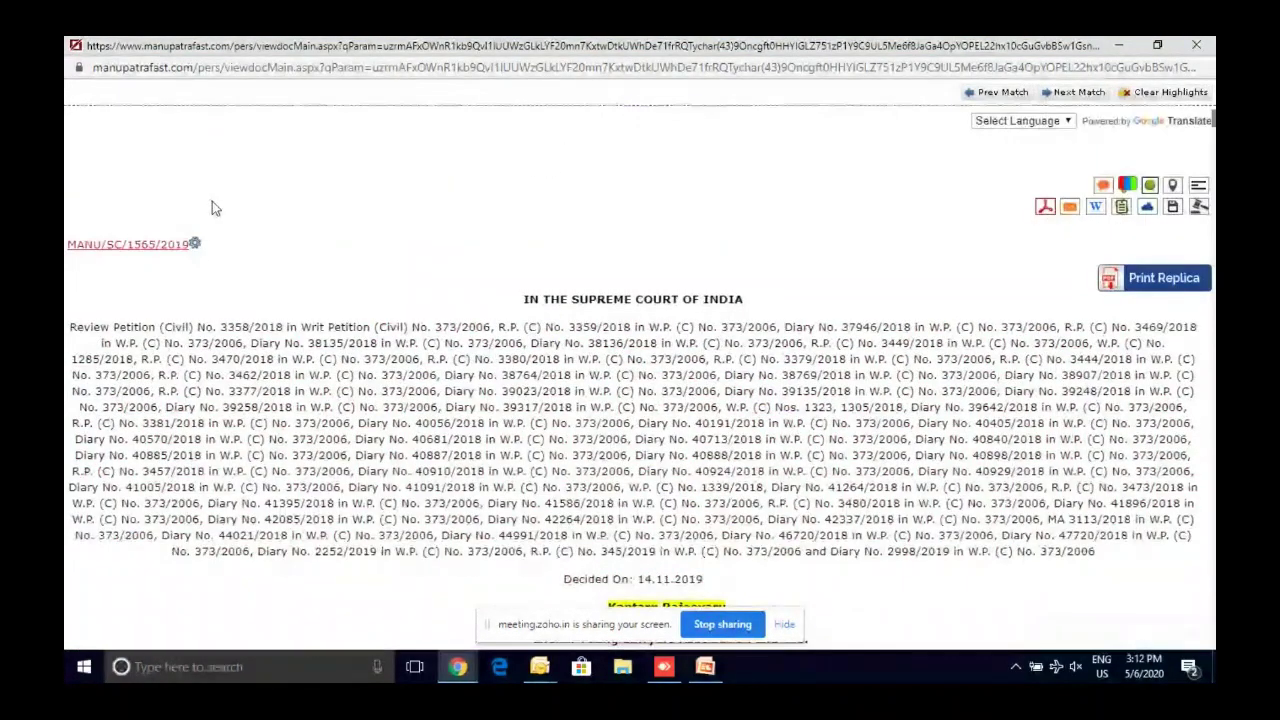
- Review the judgment's opening part: MANU citation, petition numbers, decision date, parties, judges and counsels
scroll(245, 358, "down", 1)
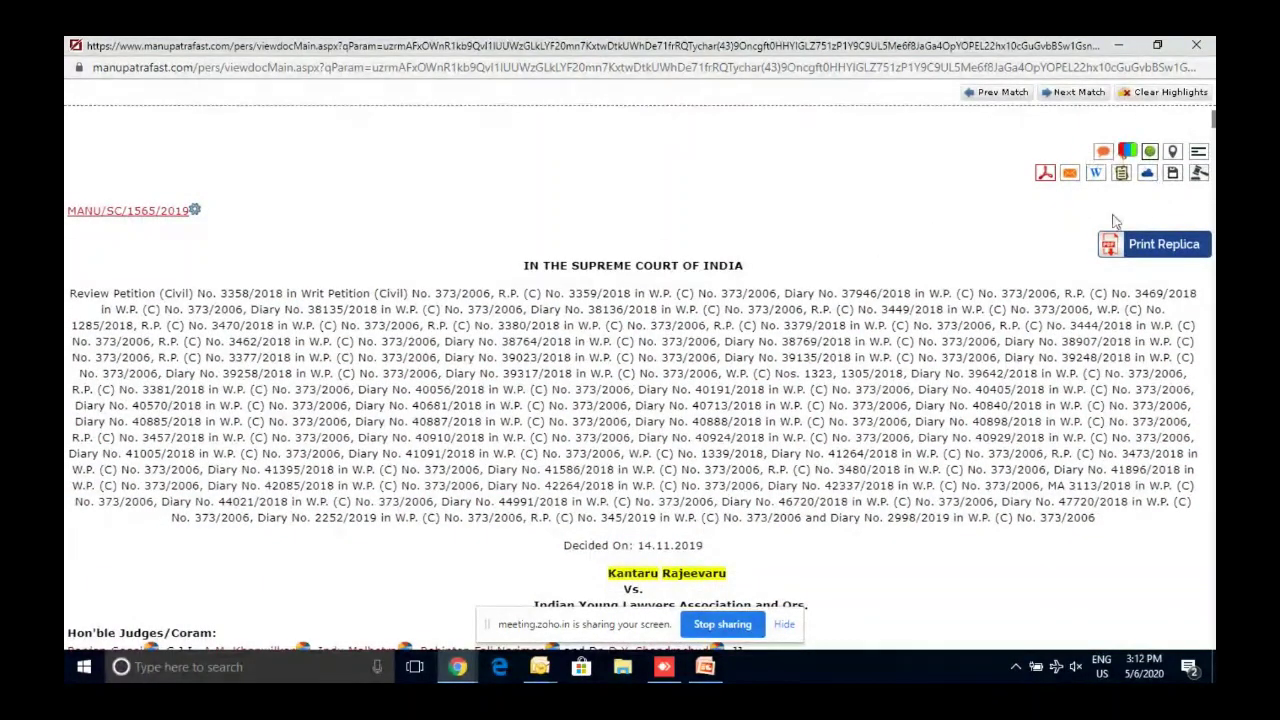
scroll(976, 225, "down", 3)
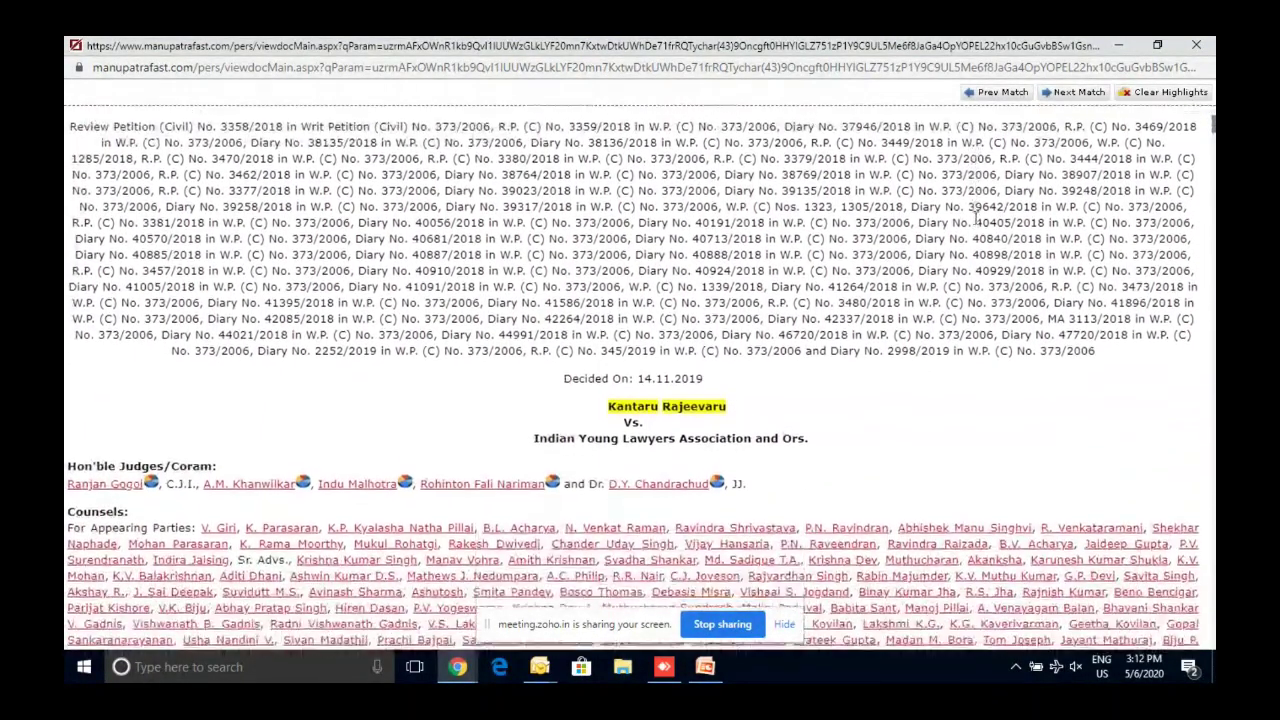
scroll(664, 315, "down", 1)
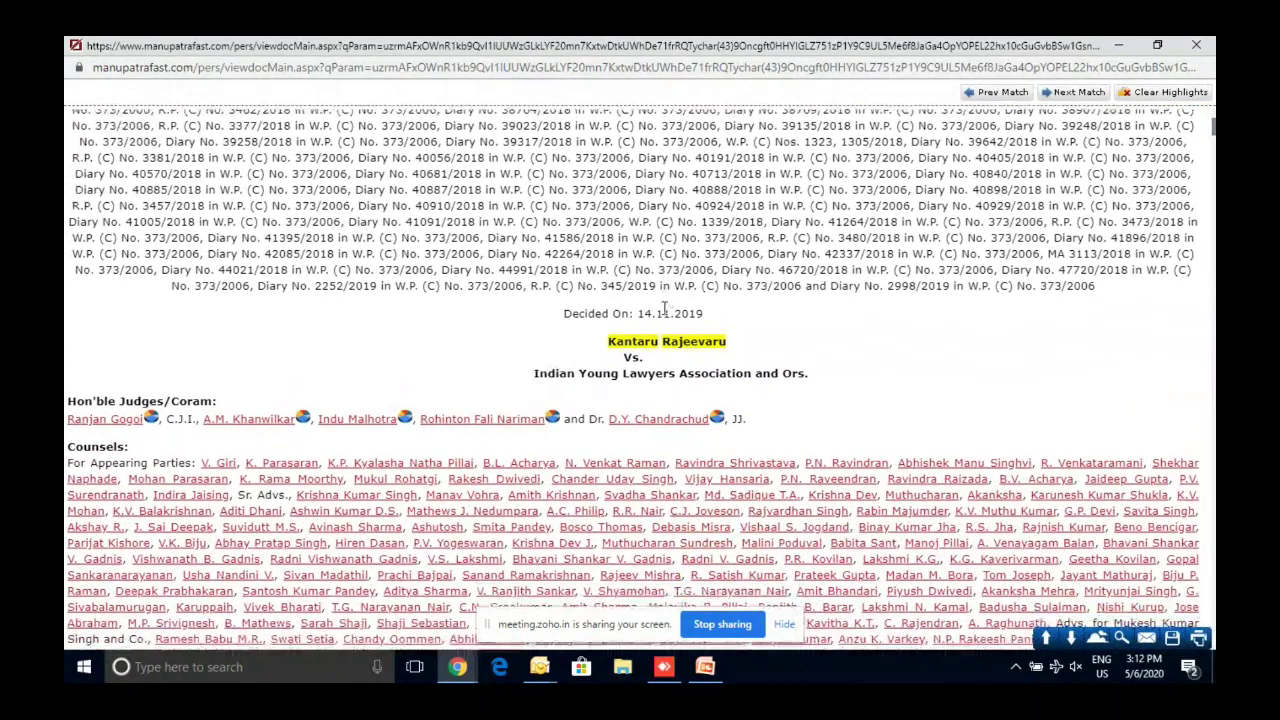
scroll(664, 311, "down", 3)
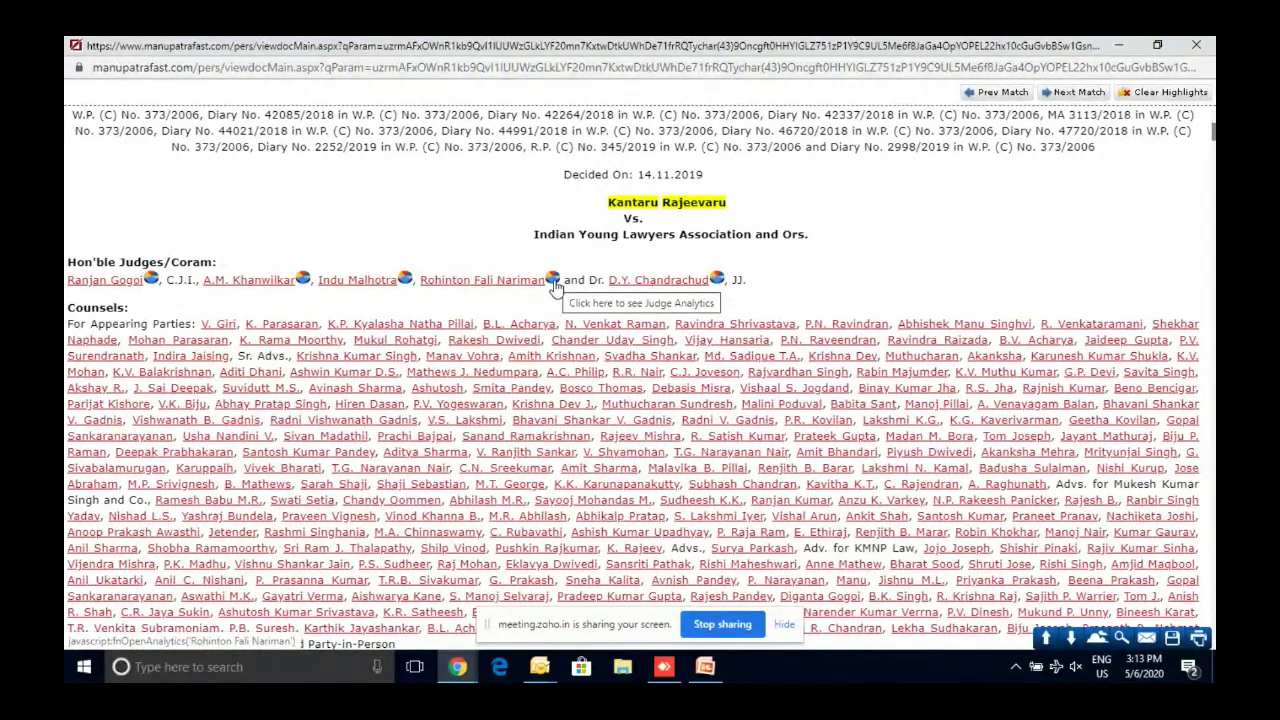
scroll(770, 280, "down", 1)
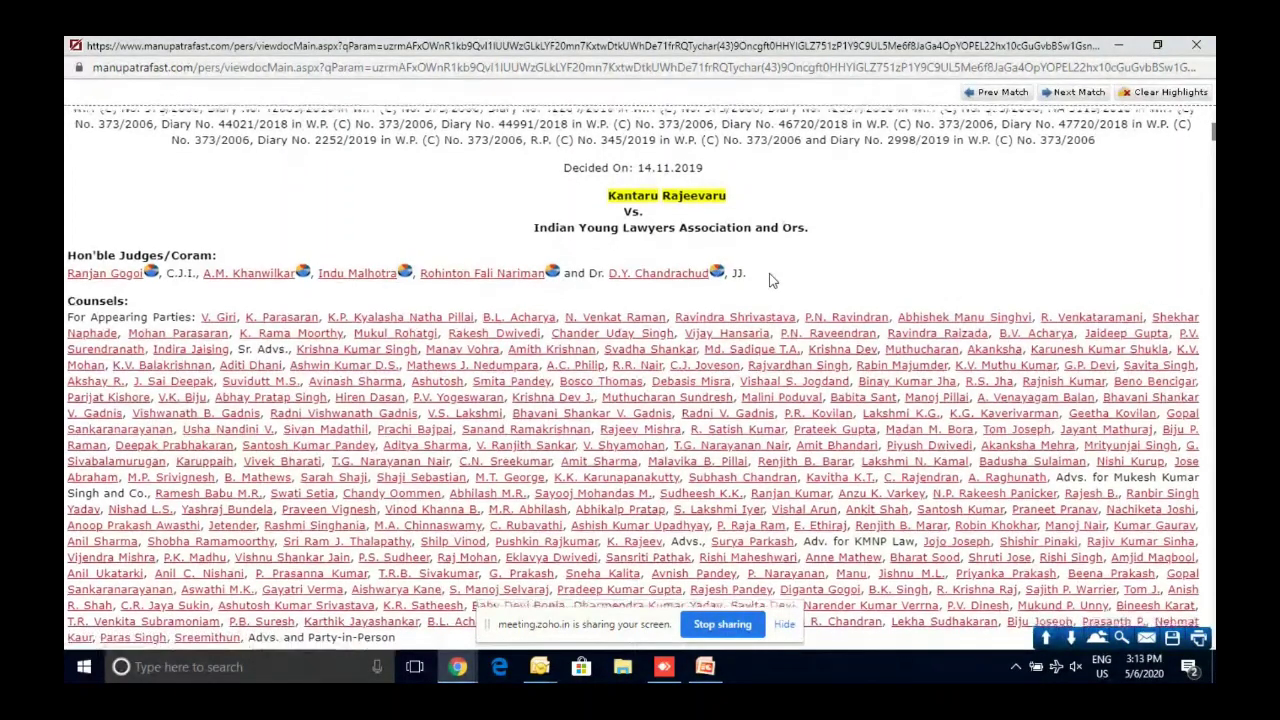
- Examine the judgment's Subject, Catch Words, Mentioned IN, Relevant Section and Acts/Rules/Orders entries
scroll(770, 280, "down", 4)
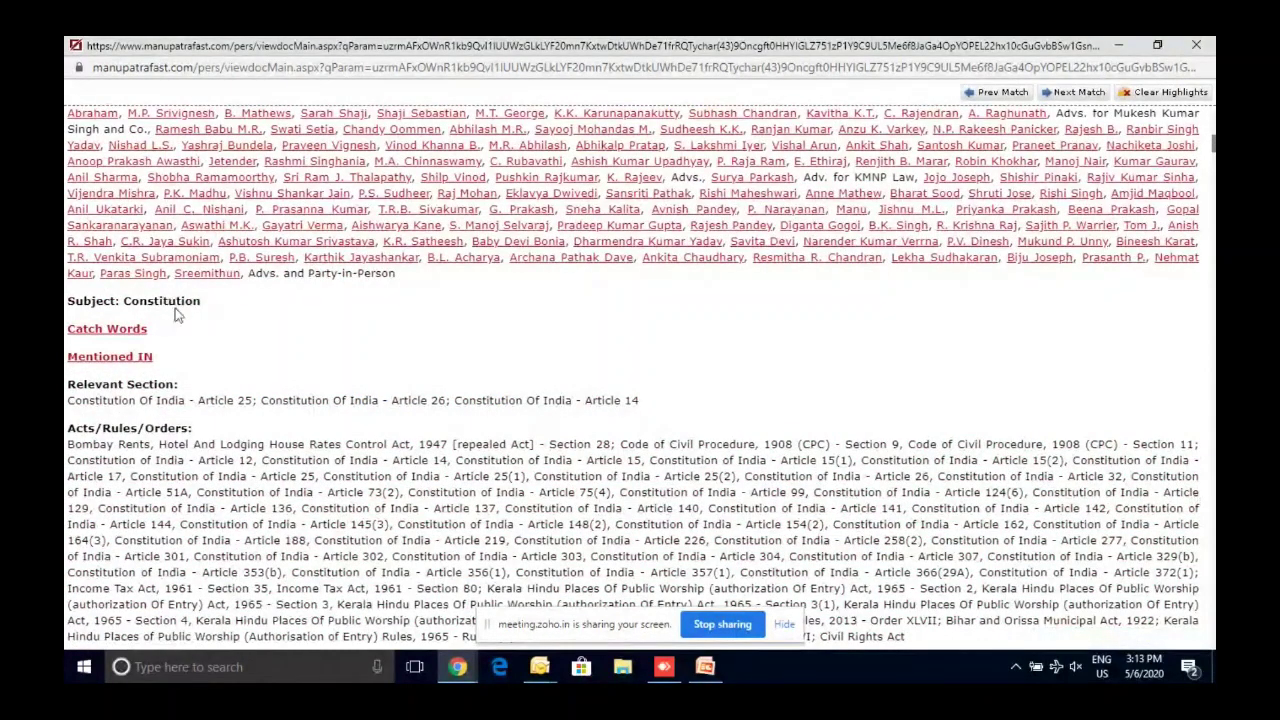
scroll(175, 308, "down", 1)
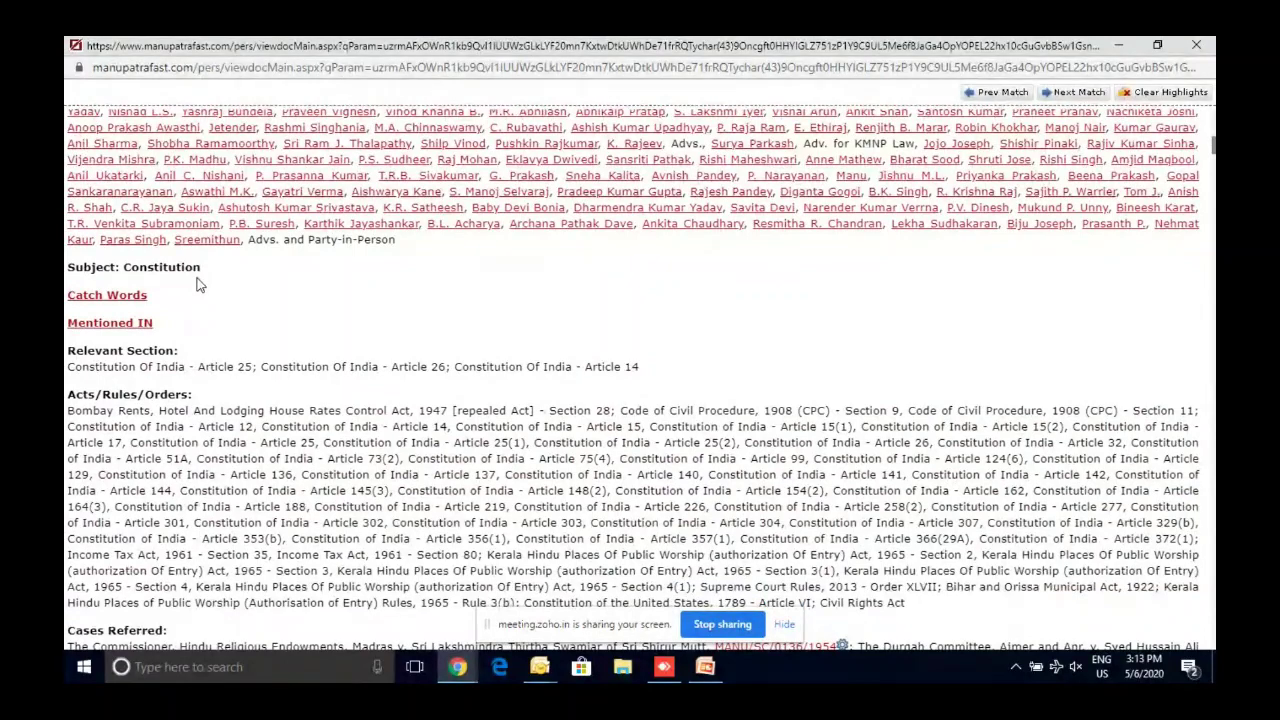
scroll(197, 285, "down", 3)
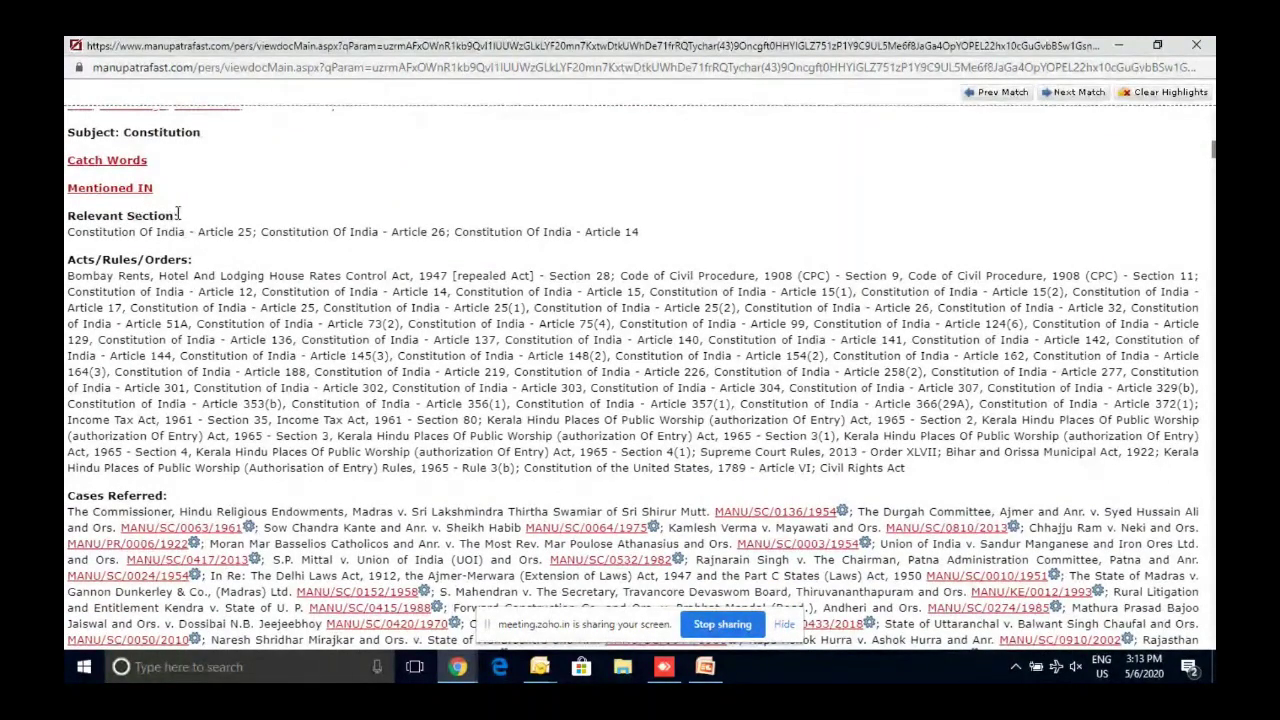
scroll(298, 236, "down", 1)
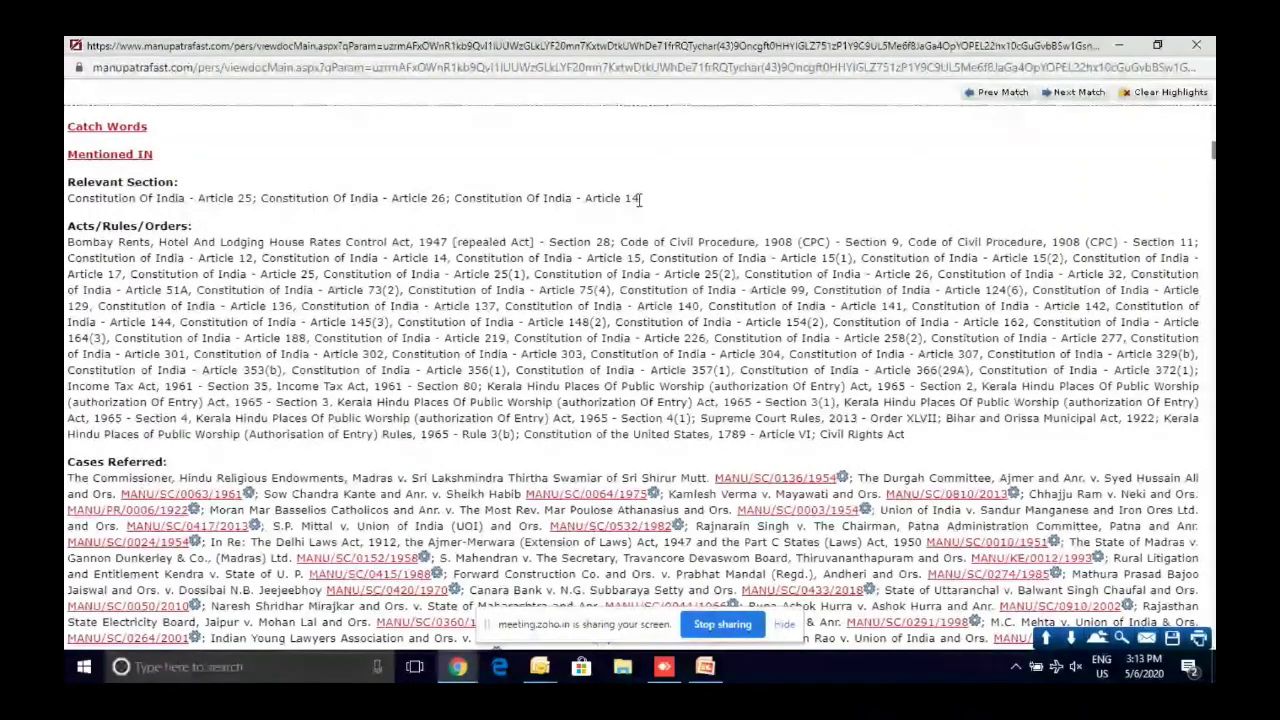
scroll(640, 199, "down", 1)
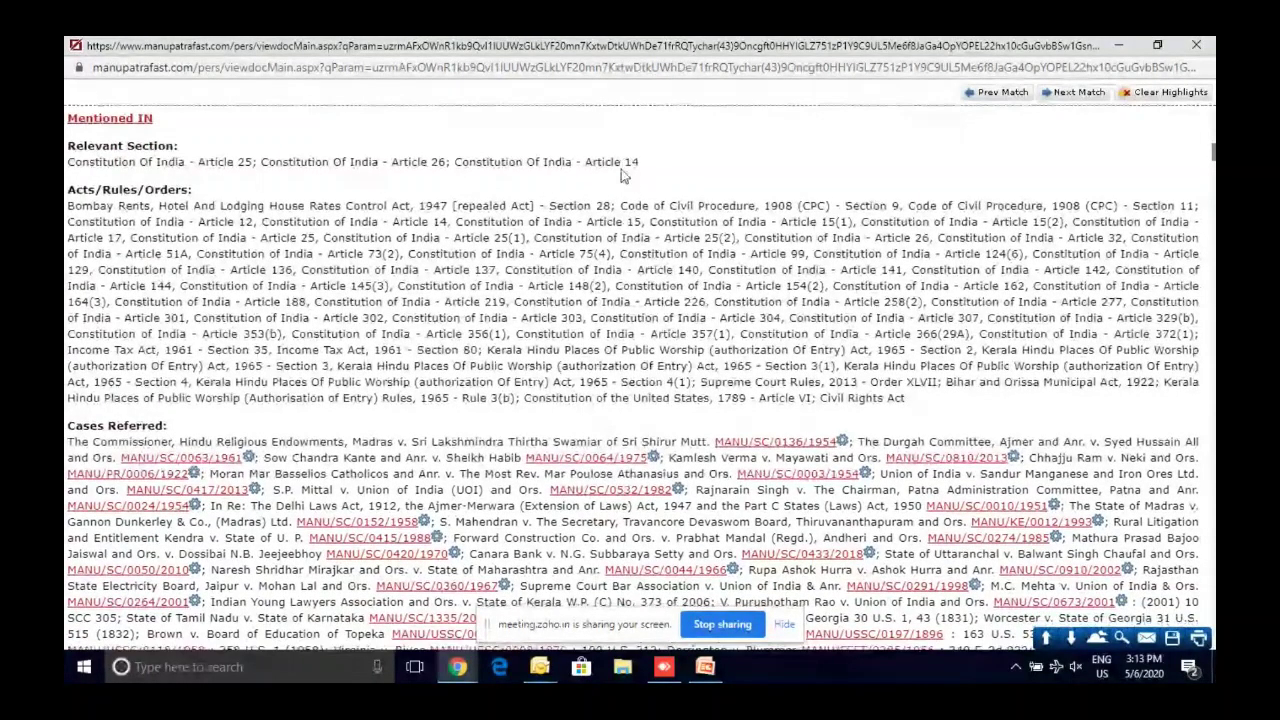
- Examine the Cases Referred list and its linked MANU citations
scroll(560, 210, "down", 3)
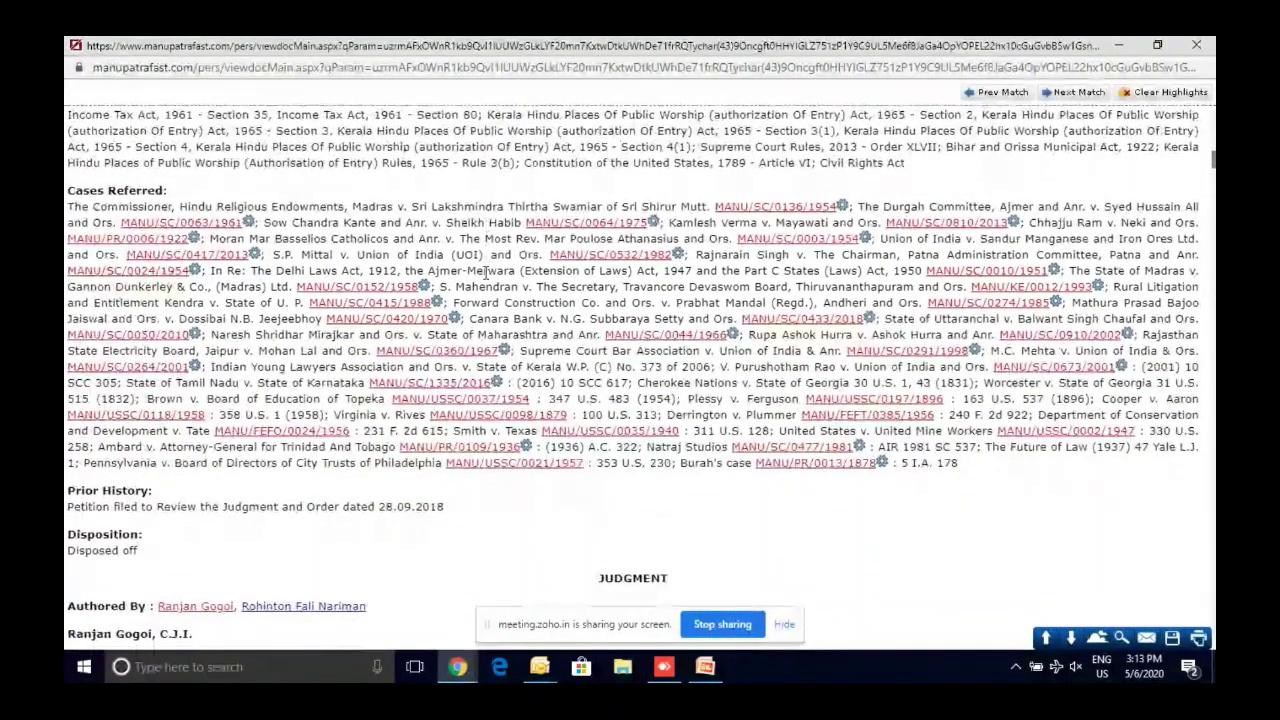
scroll(487, 272, "down", 1)
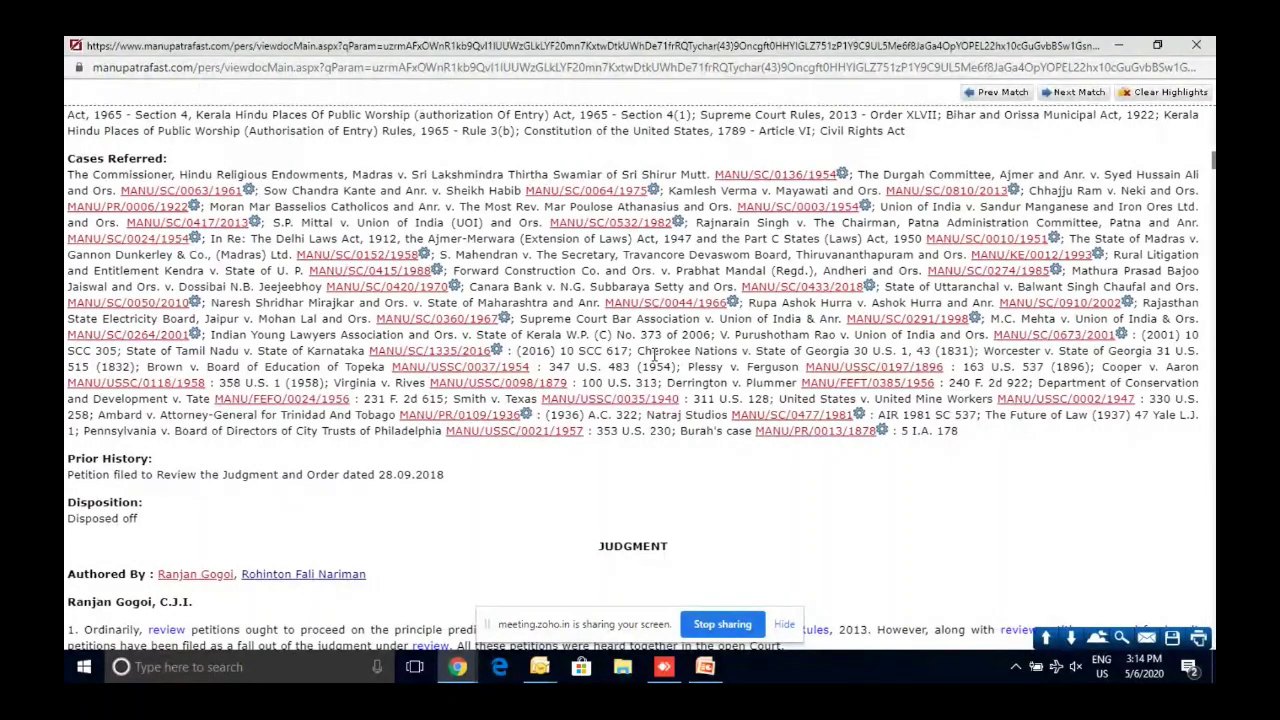
scroll(655, 355, "down", 1)
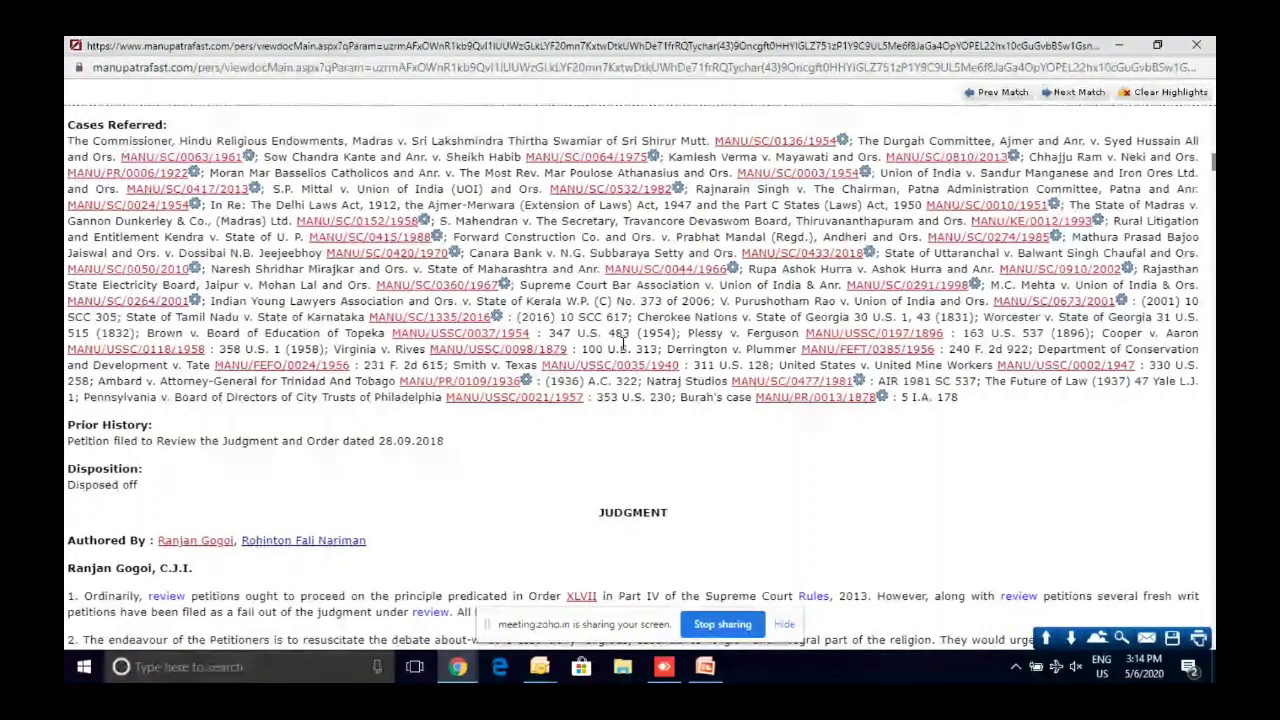
scroll(623, 345, "down", 1)
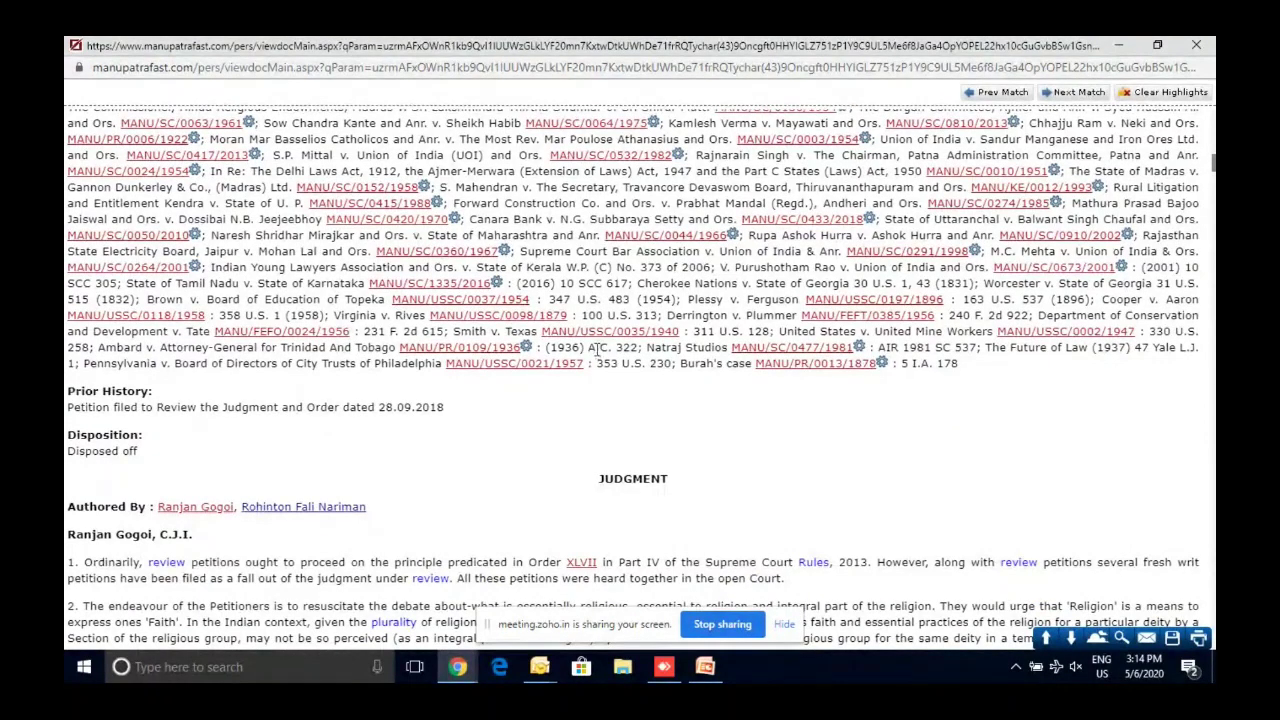
scroll(594, 350, "down", 1)
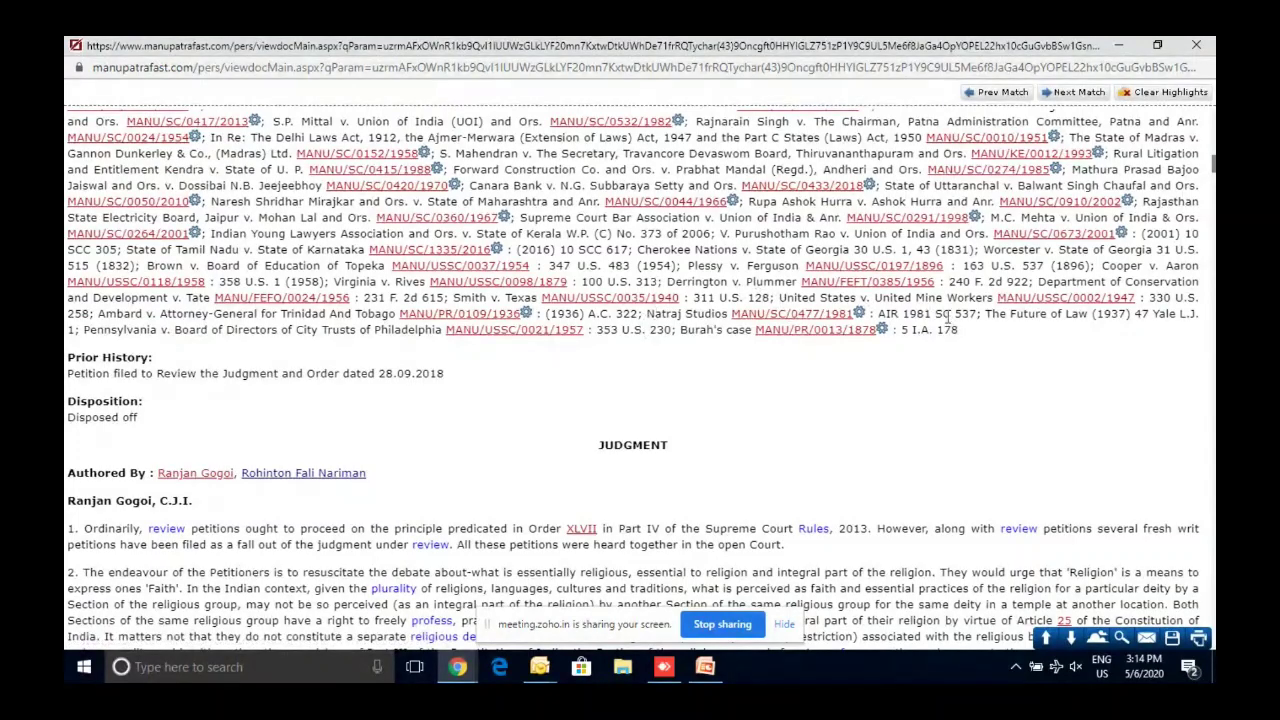
- Open the referred case MANU/USSC/0002/1947 through its equivalent citations, view its parties, counsels and cases referred, and close it
left_click(1014, 303)
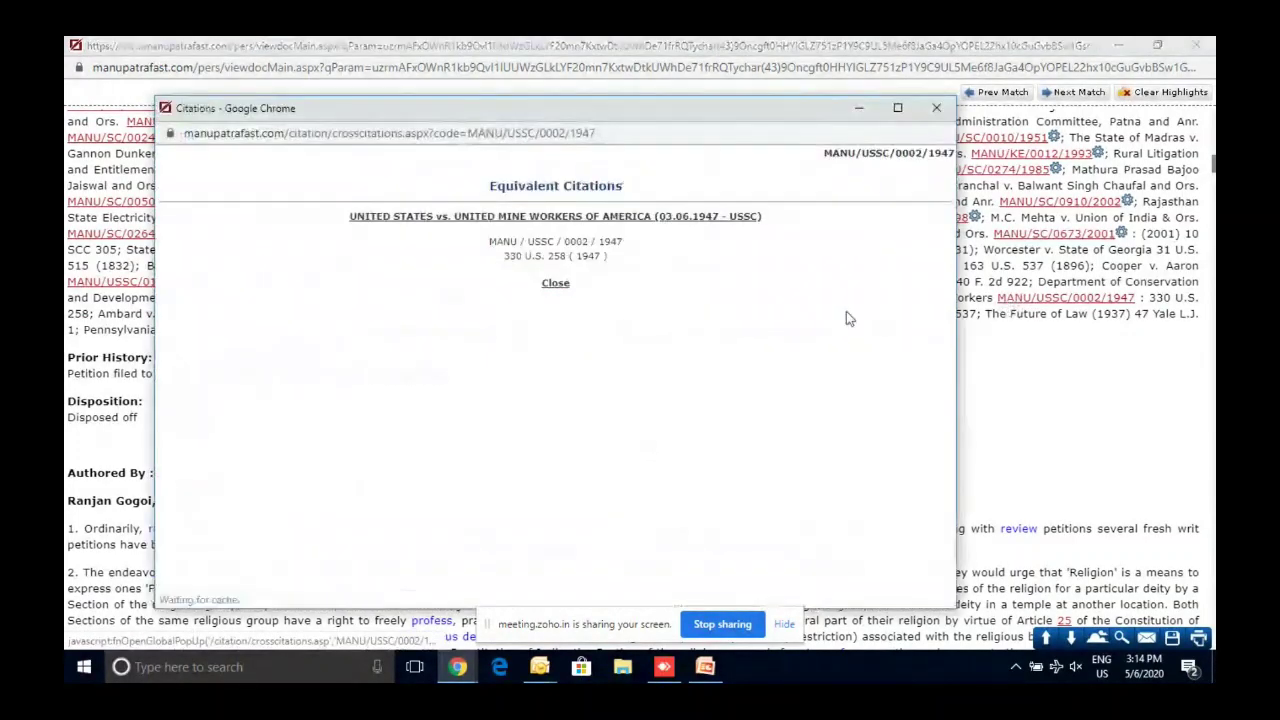
left_click(613, 221)
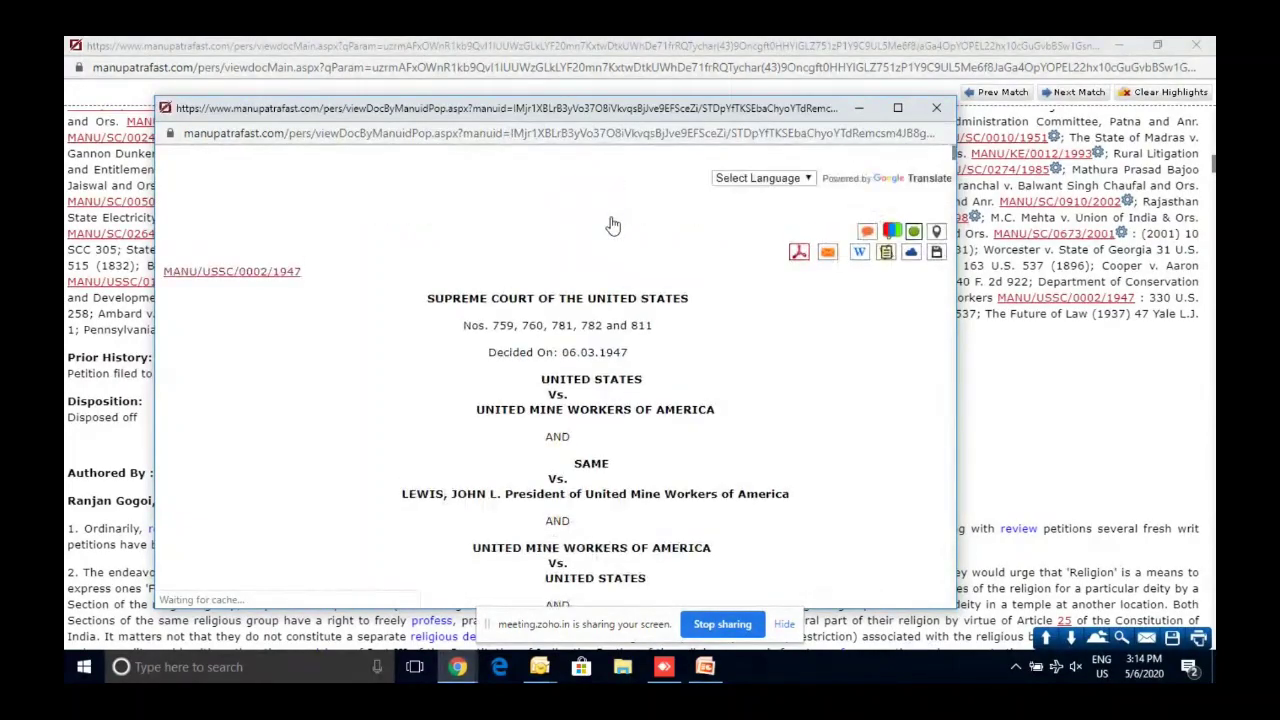
scroll(585, 230, "down", 4)
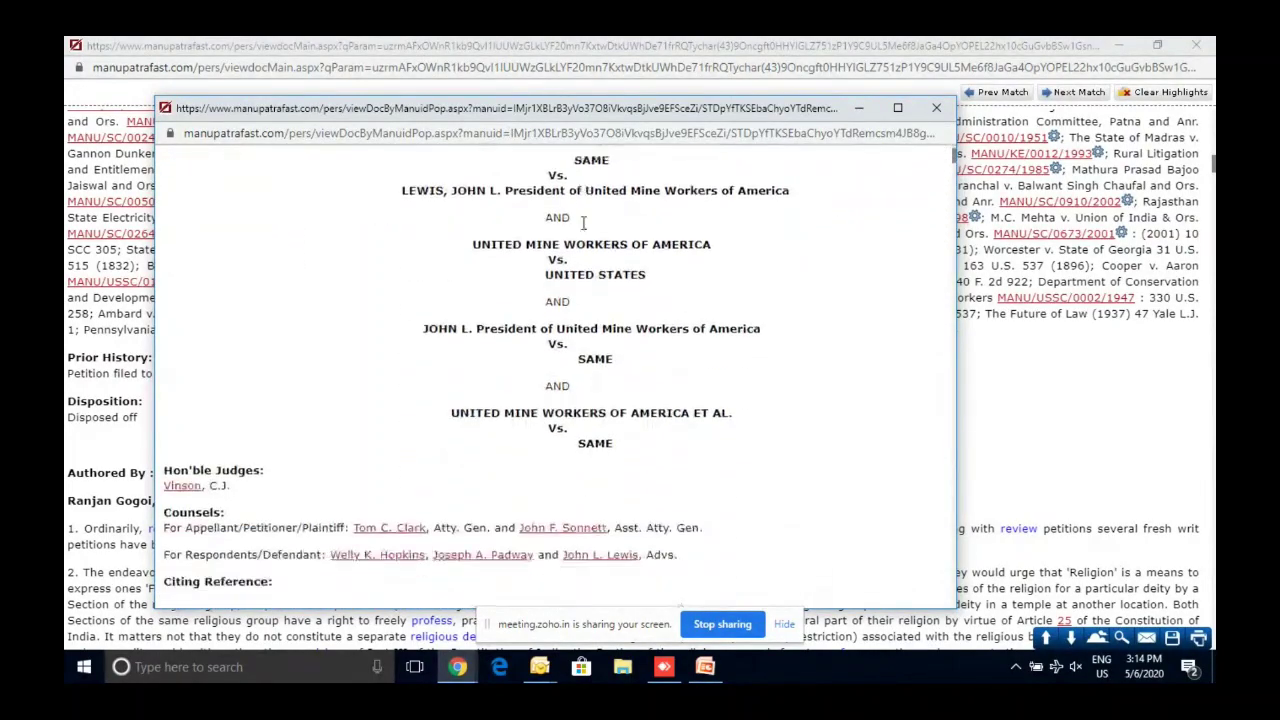
scroll(585, 230, "down", 2)
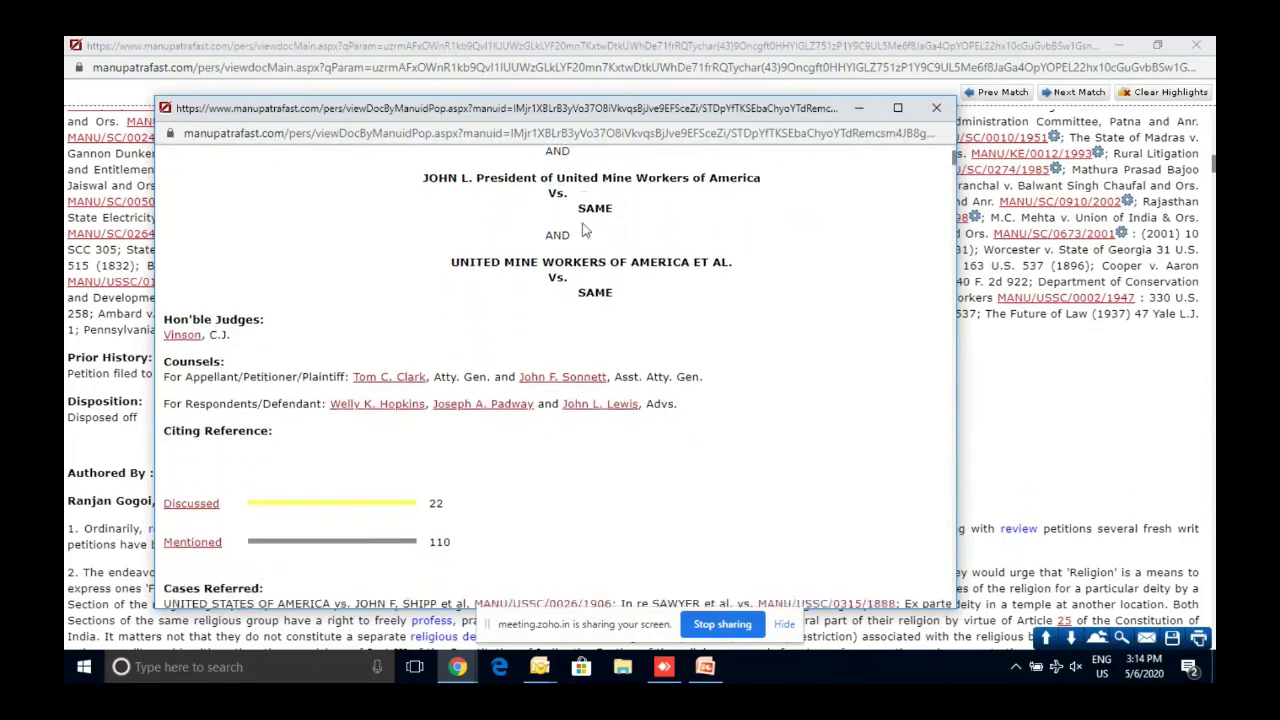
scroll(585, 230, "down", 2)
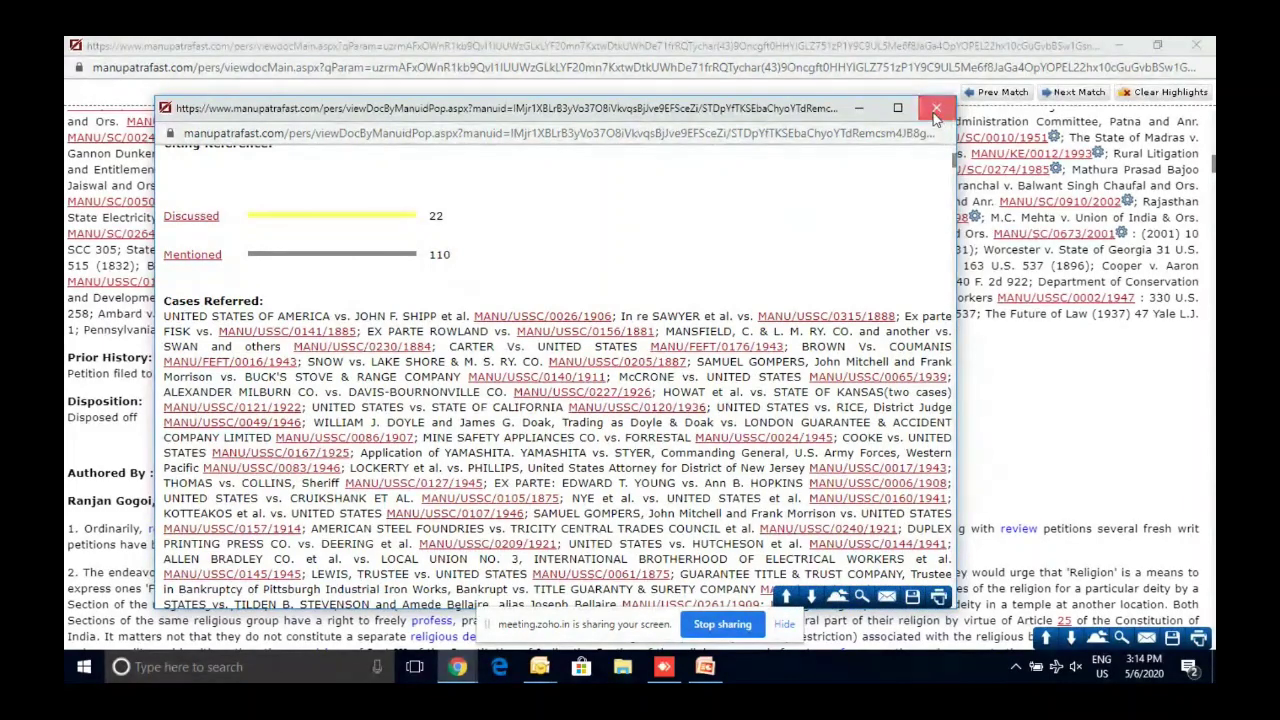
left_click(936, 108)
- Examine the judgment's Prior History, Disposition and Authored By entries and the start of the judgment text
scroll(712, 295, "down", 1)
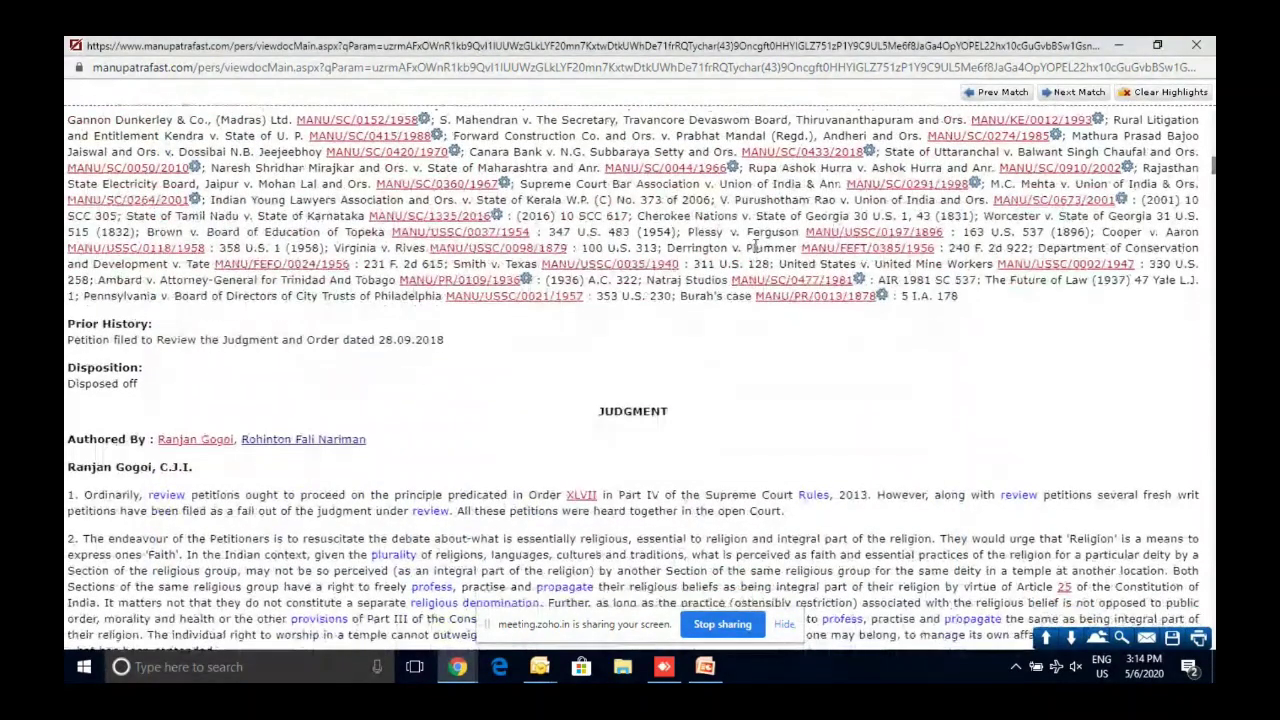
scroll(712, 298, "down", 1)
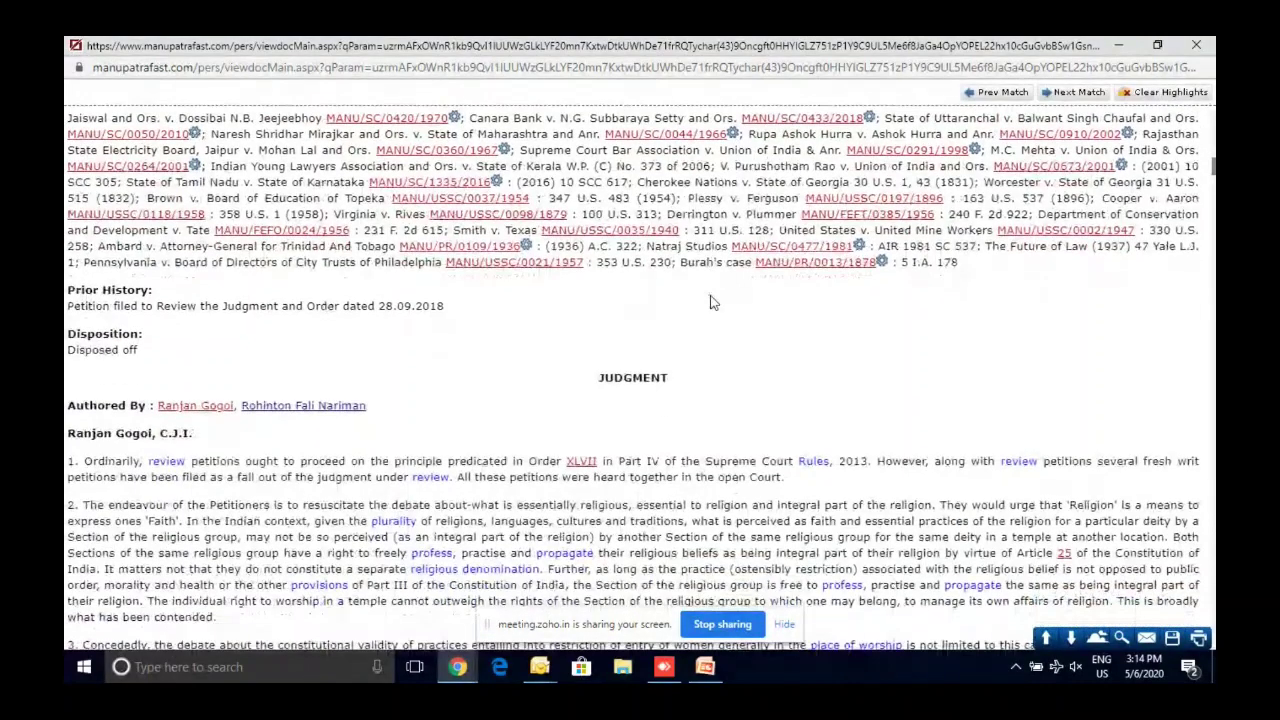
scroll(314, 323, "down", 1)
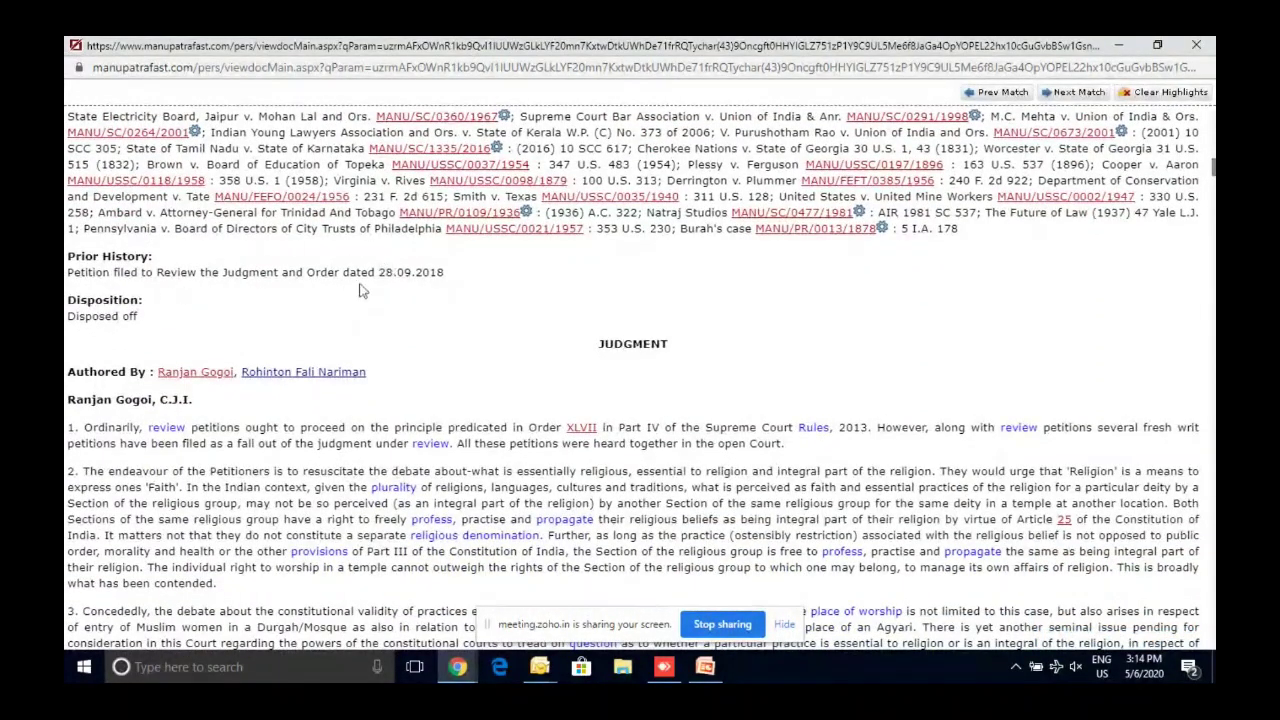
scroll(351, 283, "down", 2)
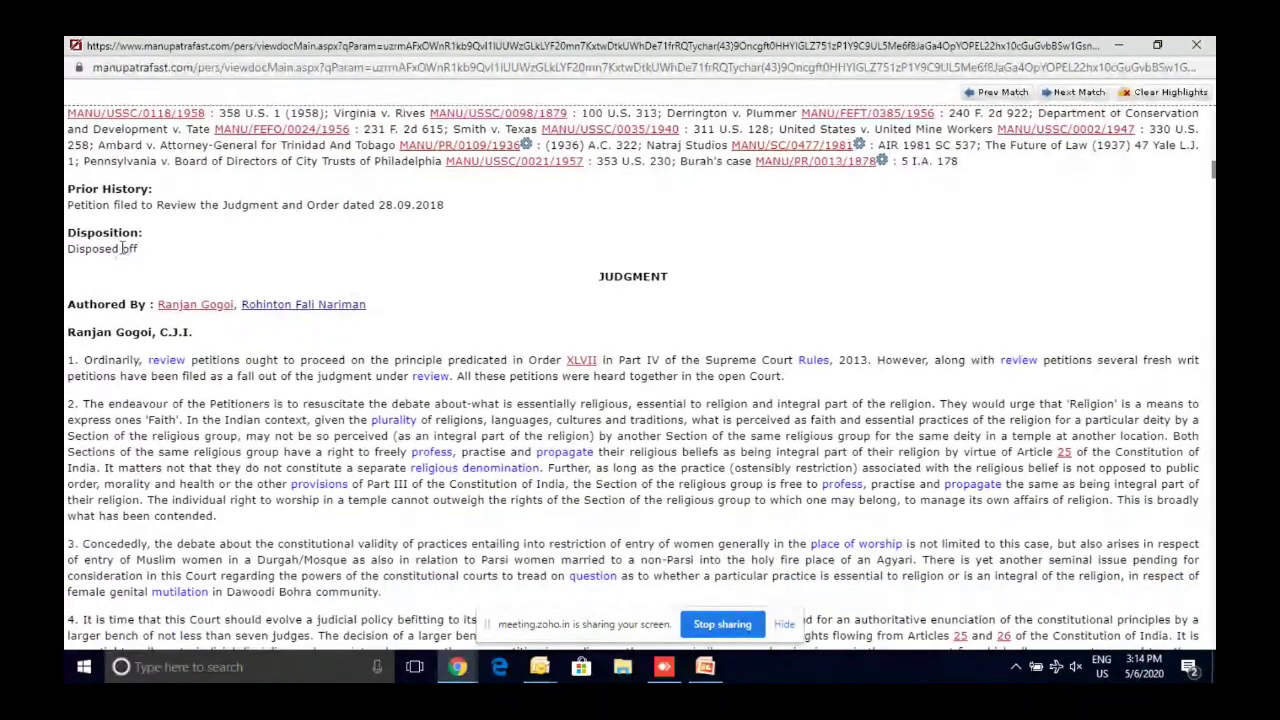
scroll(124, 248, "down", 2)
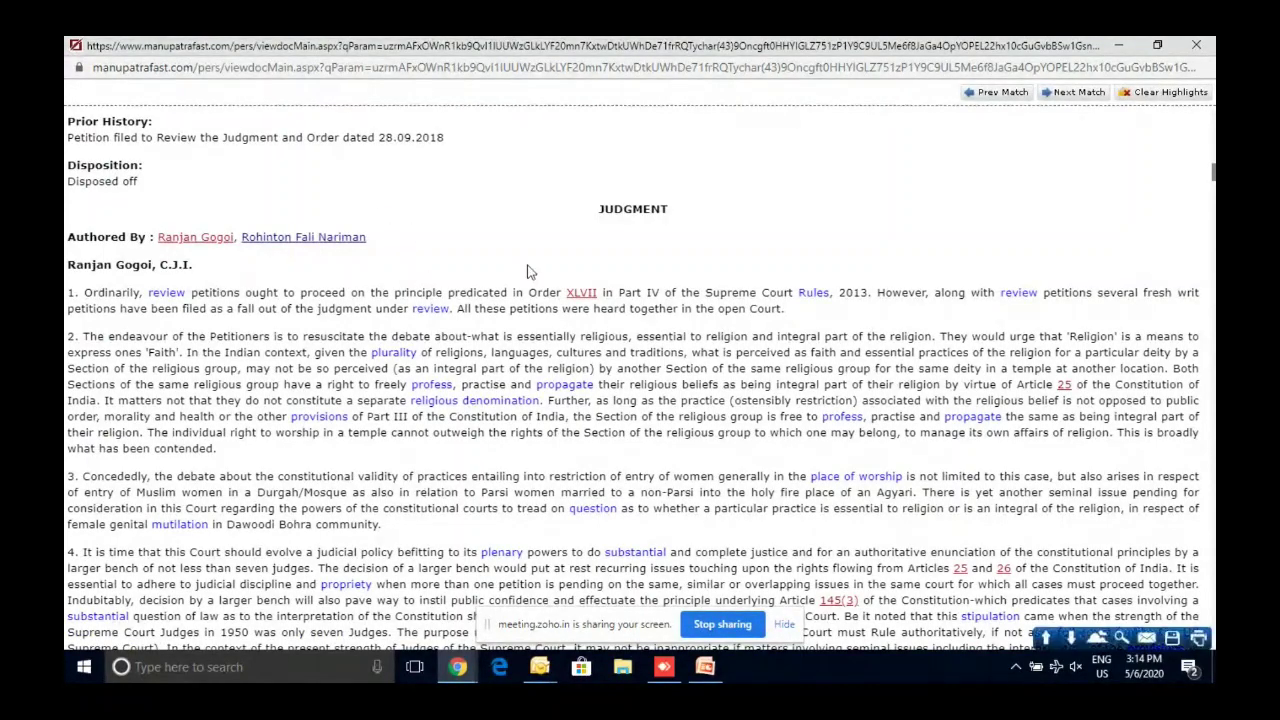
scroll(560, 255, "down", 1)
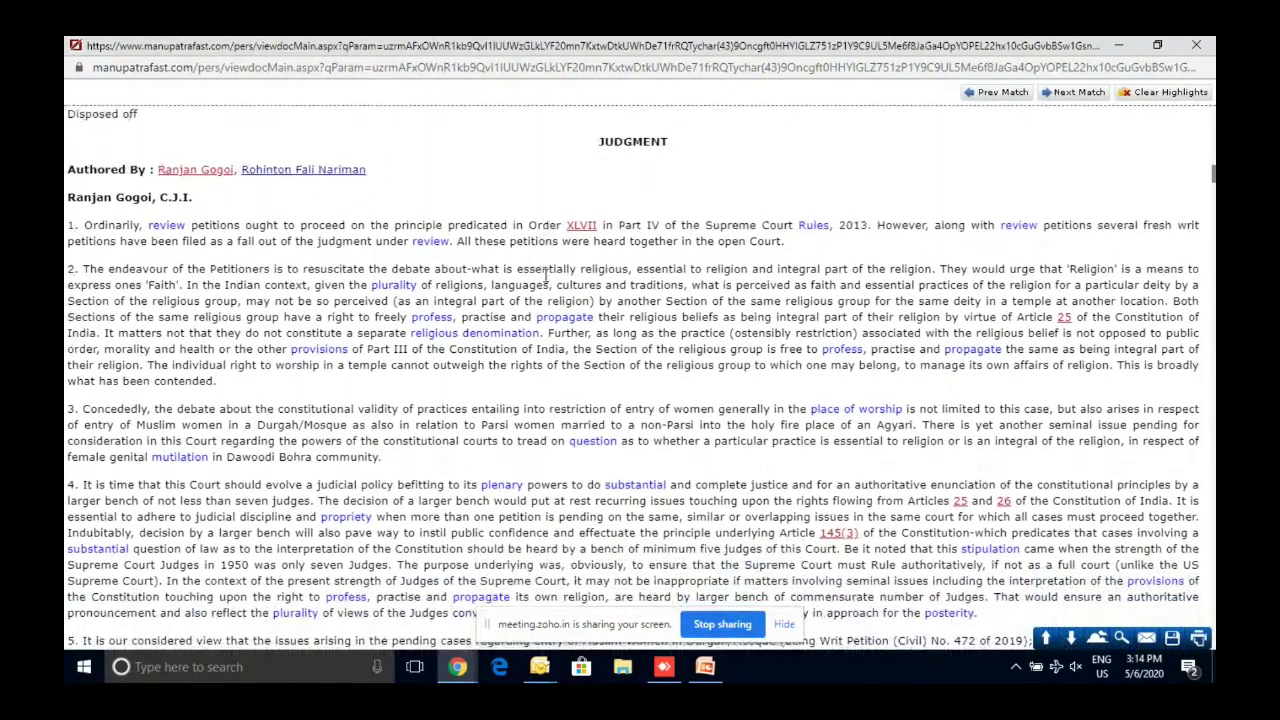
- Open the Order XLVII reference in paragraph 1, view Part IV and the Curative Petition order of the Supreme Court Rules, 2013, and close the rules
left_click(587, 229)
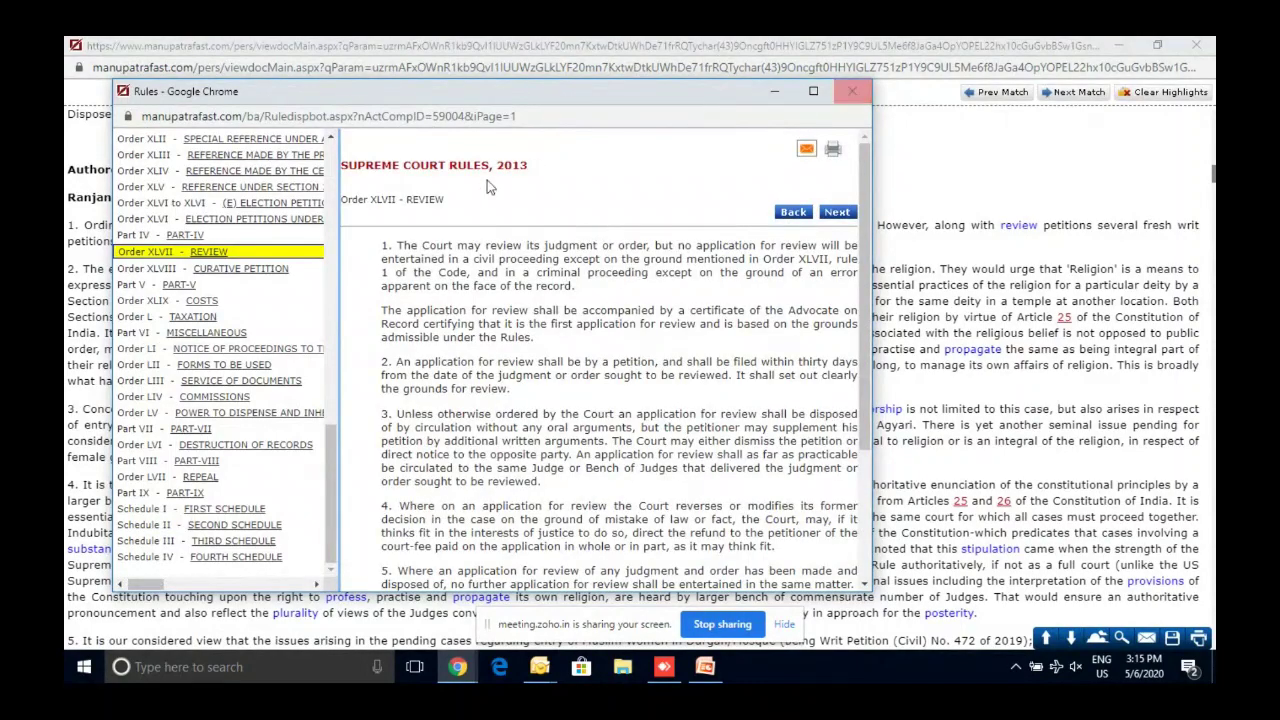
left_click(185, 235)
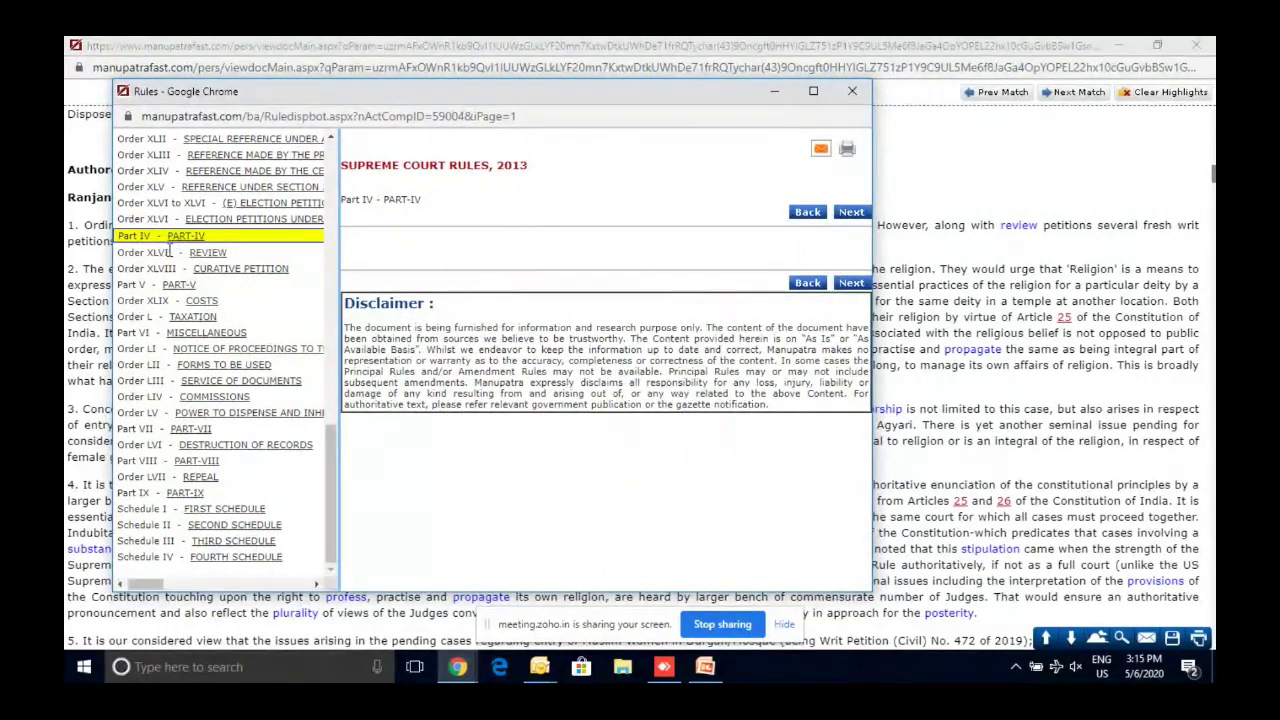
left_click(231, 268)
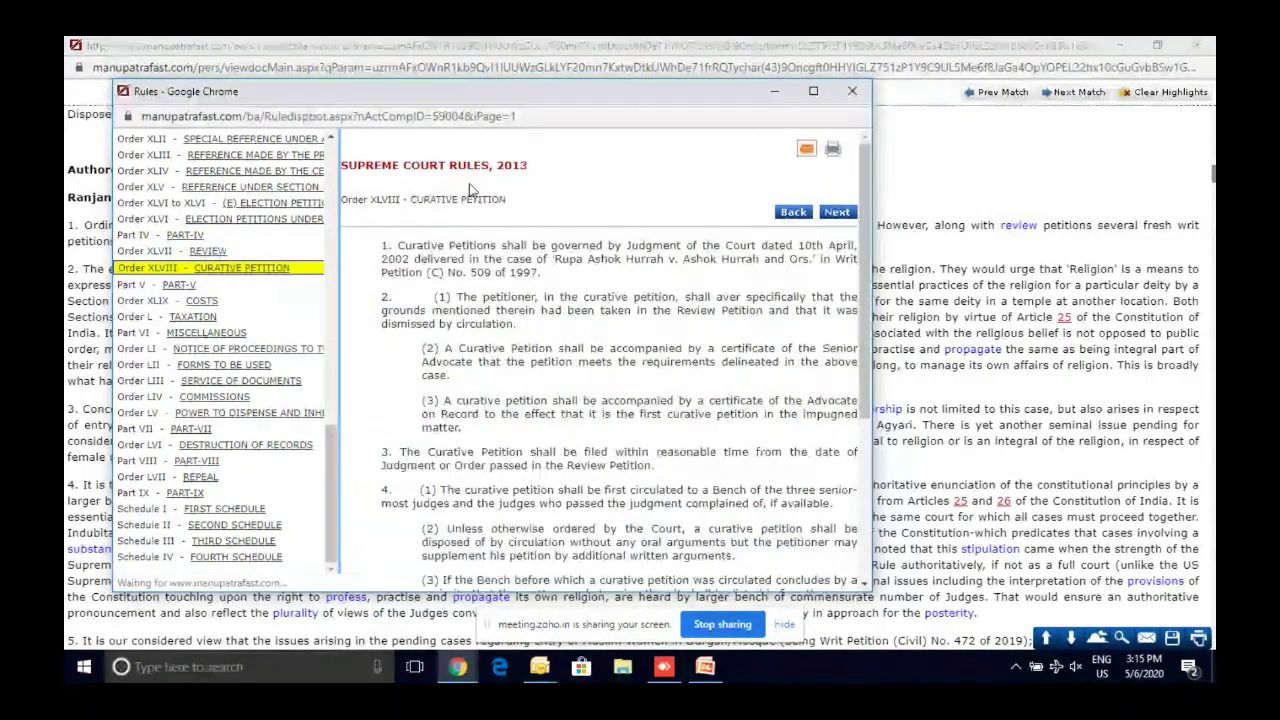
left_click(847, 94)
- Copy paragraphs 3 to 5 of the judgment and paste them into a new Notepad document
scroll(577, 451, "down", 1)
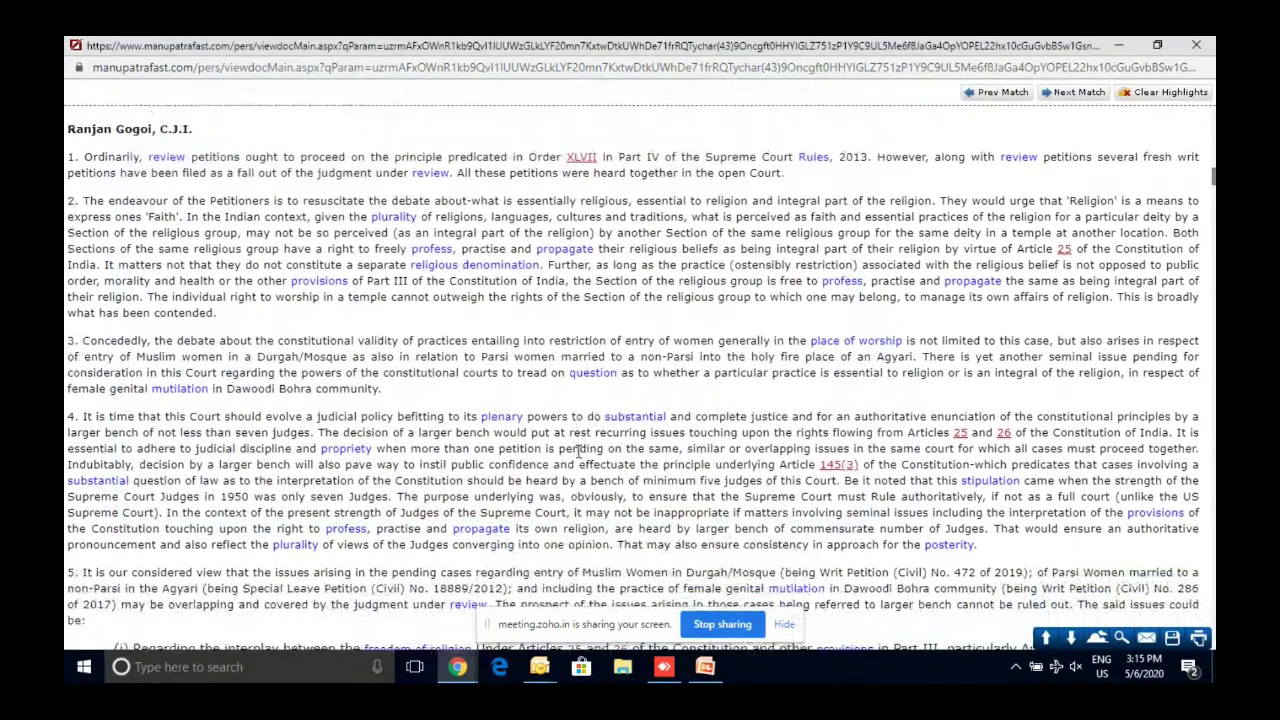
scroll(577, 451, "down", 3)
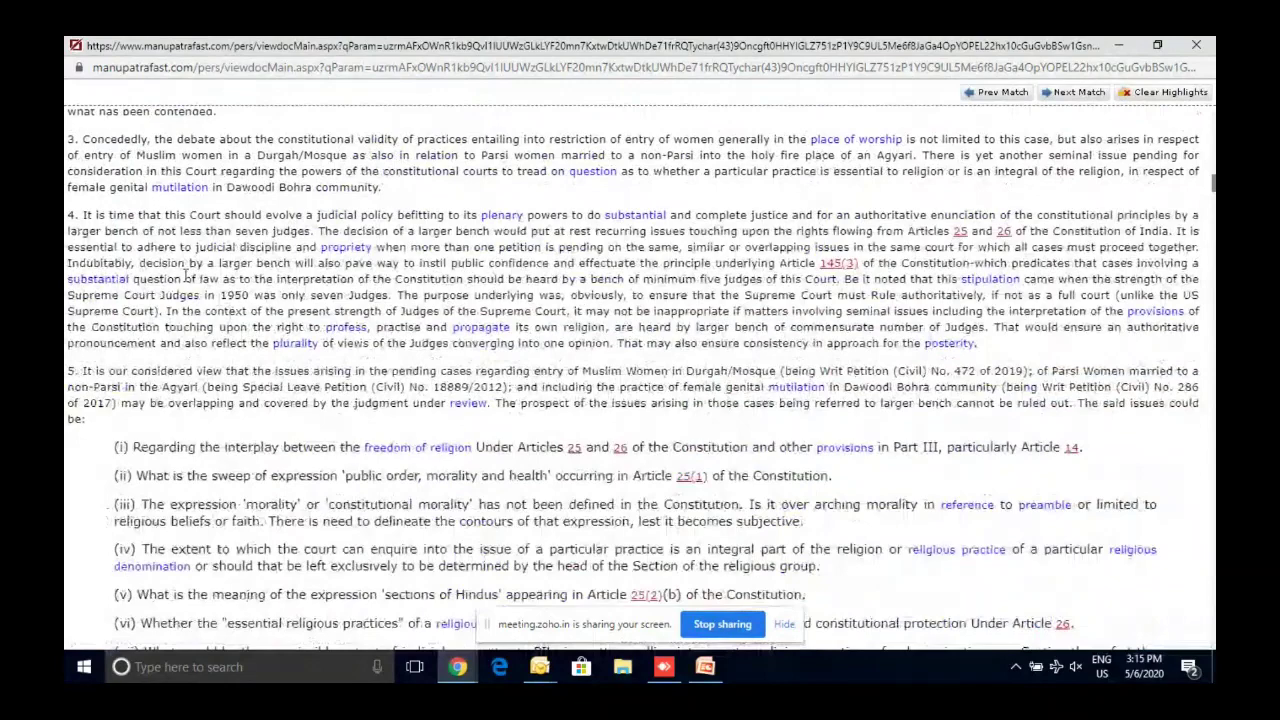
left_click_drag(80, 141, 870, 422)
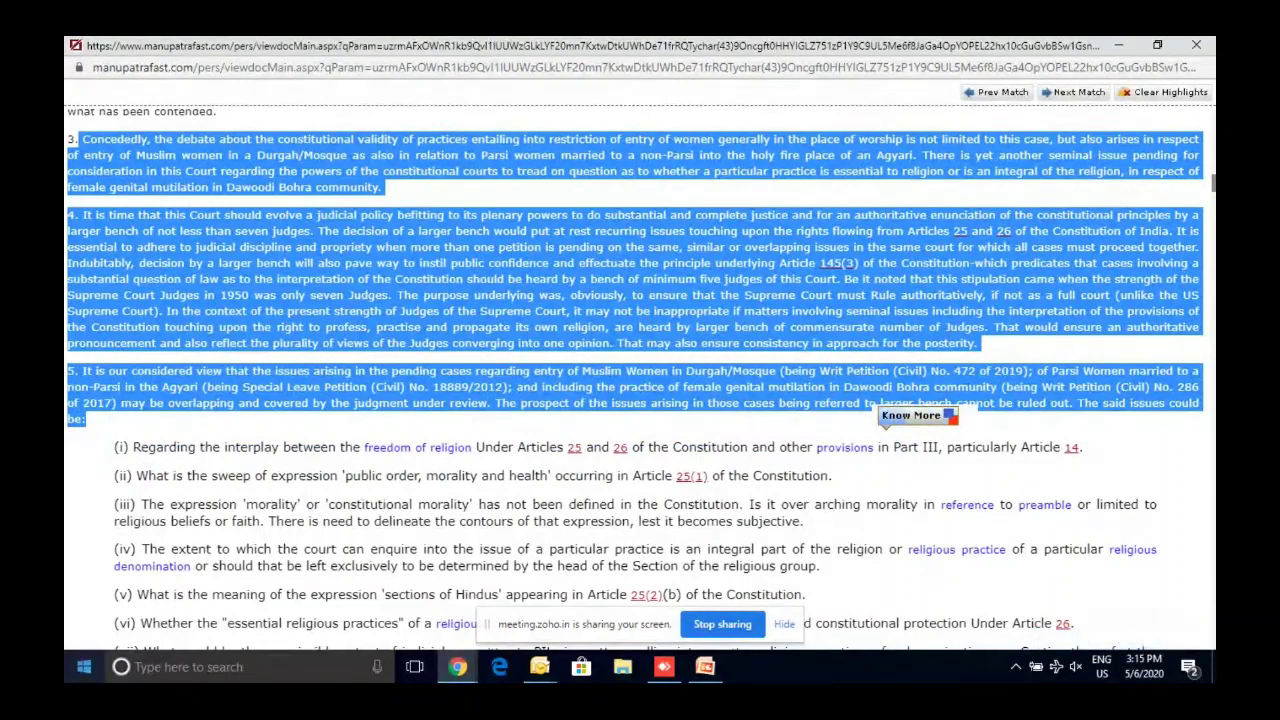
left_click(84, 666)
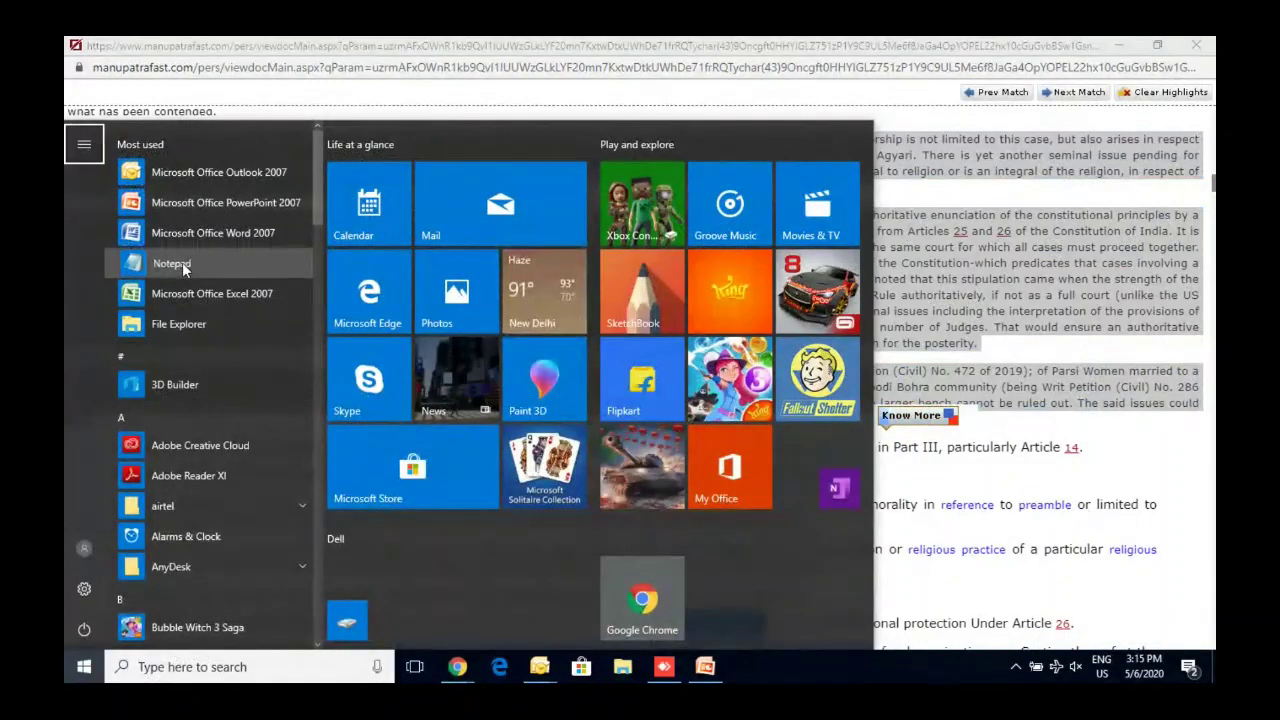
left_click(182, 262)
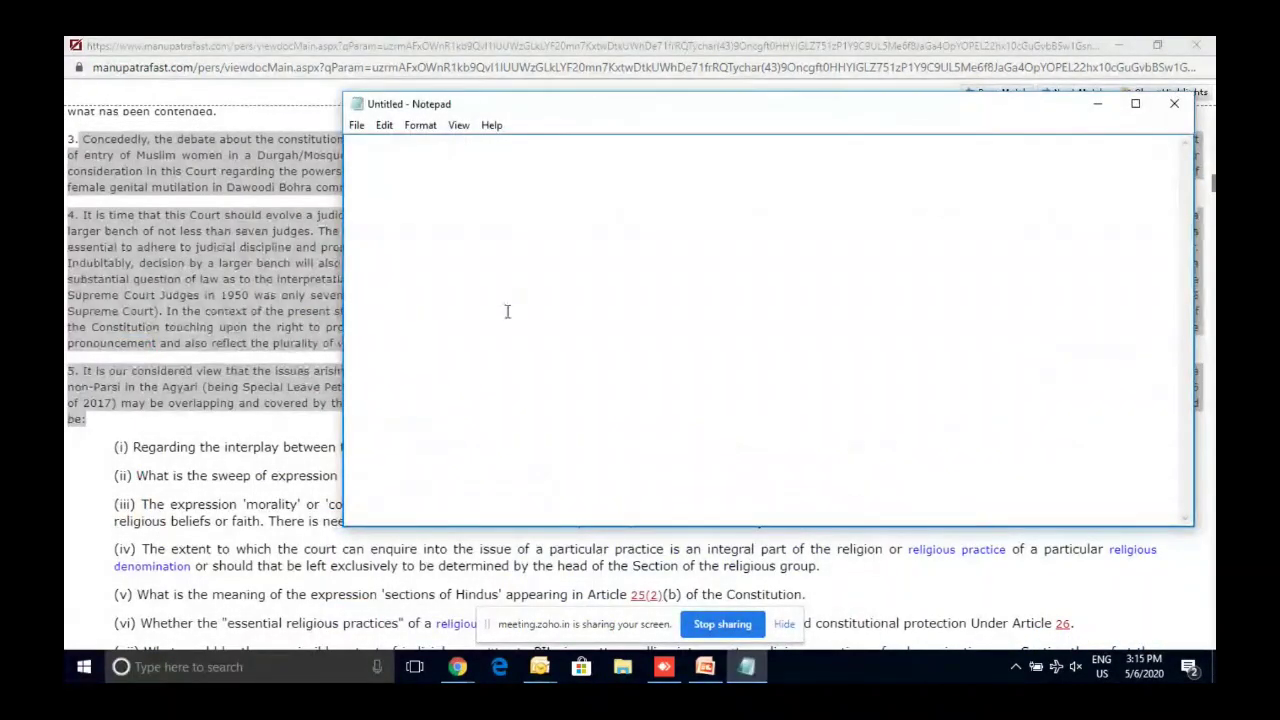
key("ctrl+v")
- Go back up through the pasted text in Notepad, examining the paragraphs and the citation appended below them
key("Up")
key("Up")
key("Up")
key("Up")
key("Up")
key("Up")
key("Up")
key("Up")
key("Up")
key("Up")
key("Up")
key("Up")
key("Up")
key("Up")
key("Up")
key("Up")
key("Up")
key("Up")
key("Up")
key("Up")
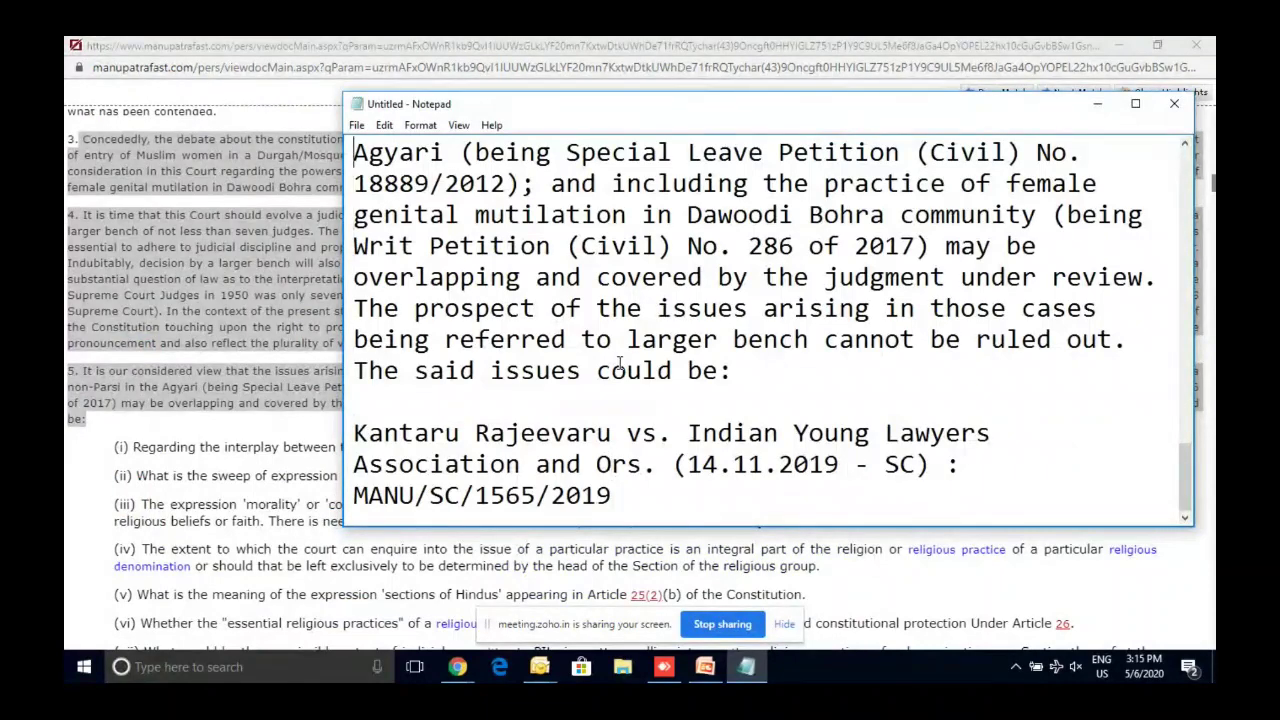
- Examine the end of the pasted text in Notepad, including the appended case citation, and minimize Notepad
key("Down")
key("Down")
key("Down")
key("Down")
key("Down")
key("Down")
key("Down")
key("Down")
key("Down")
key("Down")
key("Down")
key("Down")
key("Down")
key("Down")
key("Down")
key("Down")
key("Down")
key("Down")
key("Down")
key("Down")
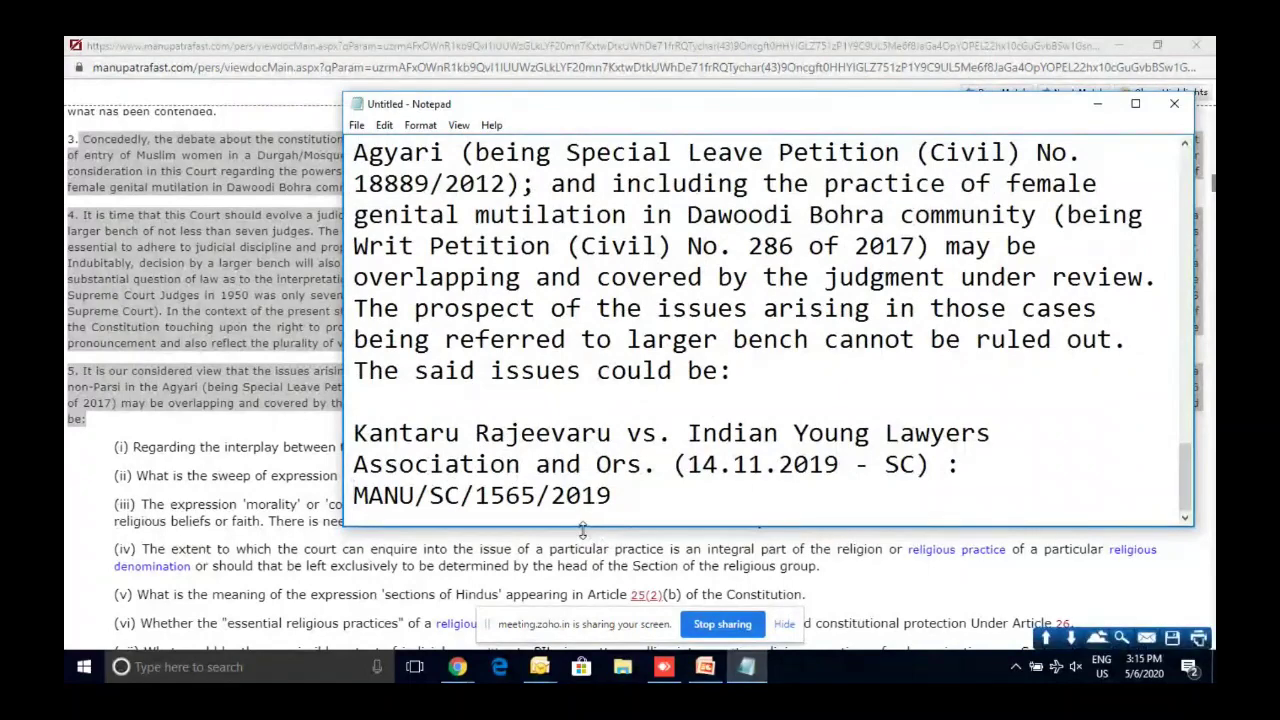
left_click(1092, 107)
- Look up the word "consistency" from paragraph 4 in the English/Hindi Dictionary through Know More, and close the lookup
left_click(676, 388)
scroll(676, 388, "down", 1)
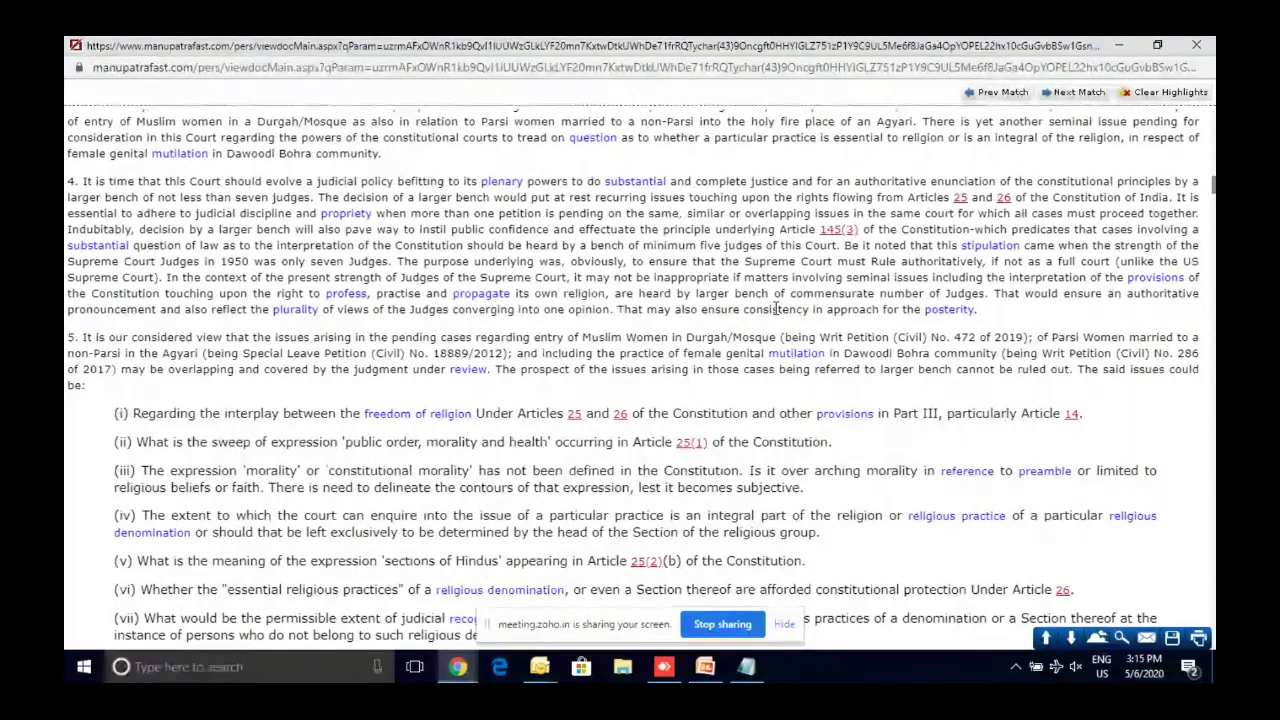
double_click(776, 309)
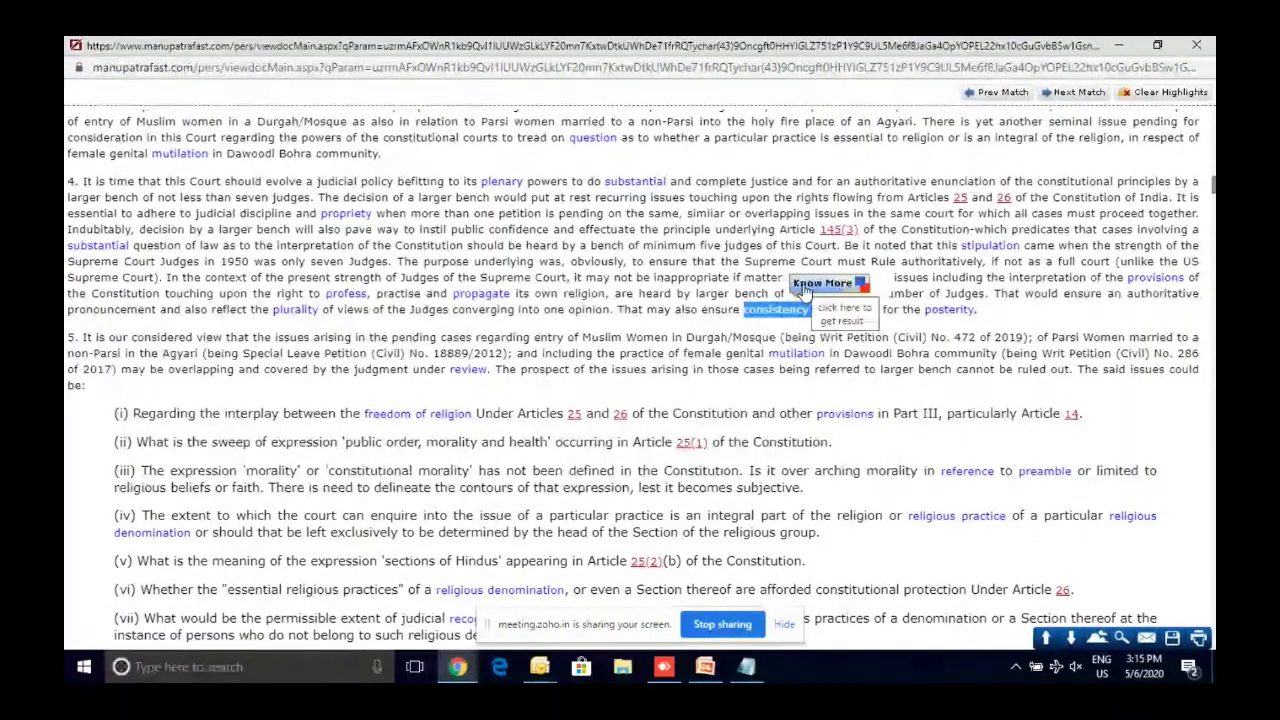
left_click(805, 287)
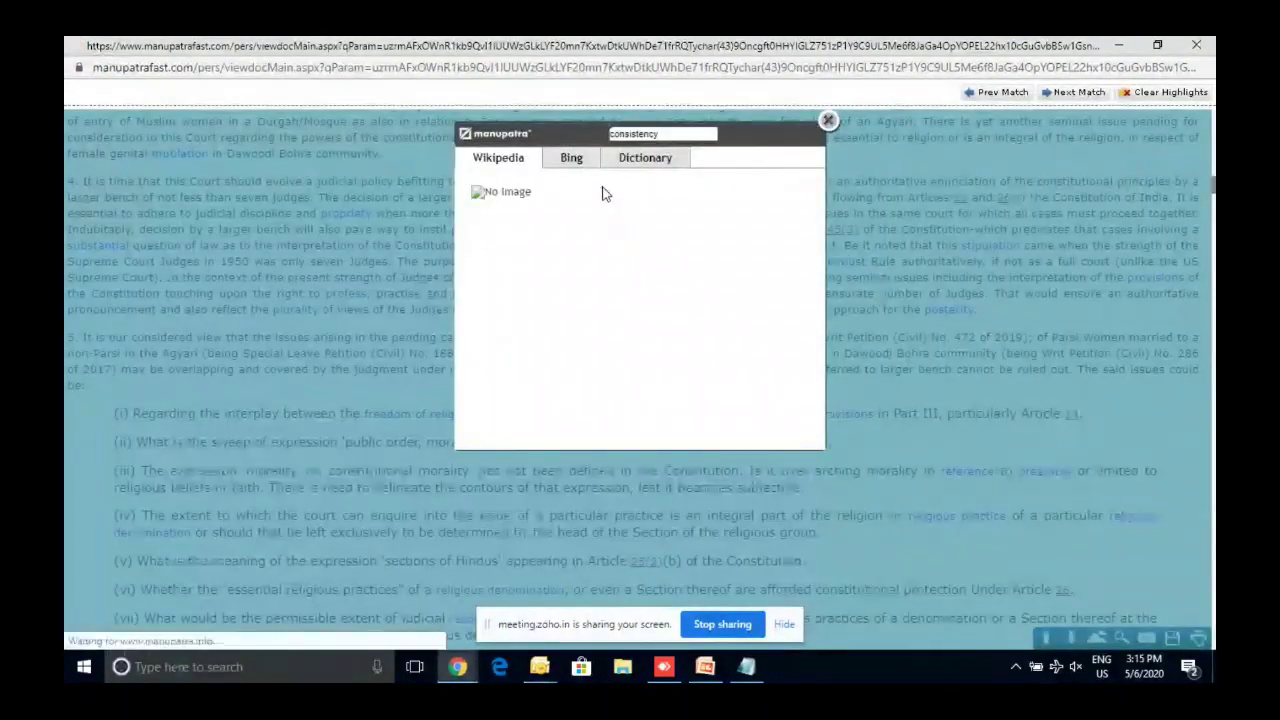
left_click(612, 170)
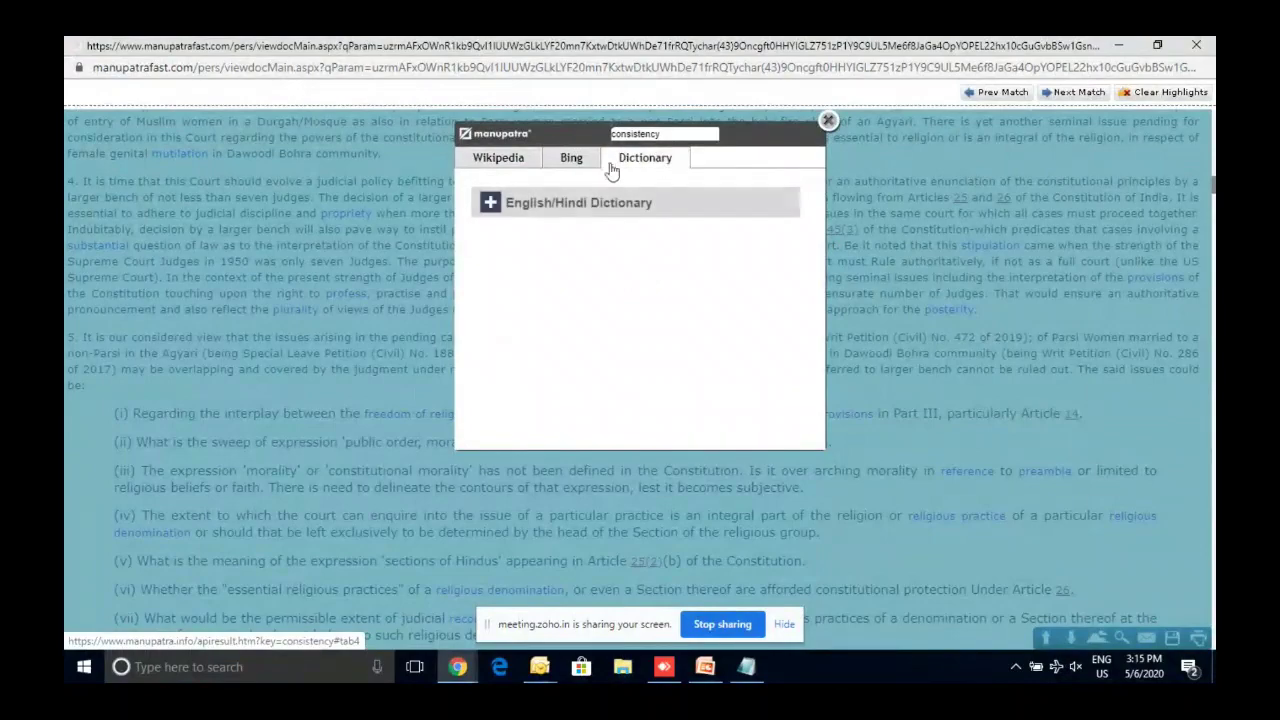
left_click(490, 206)
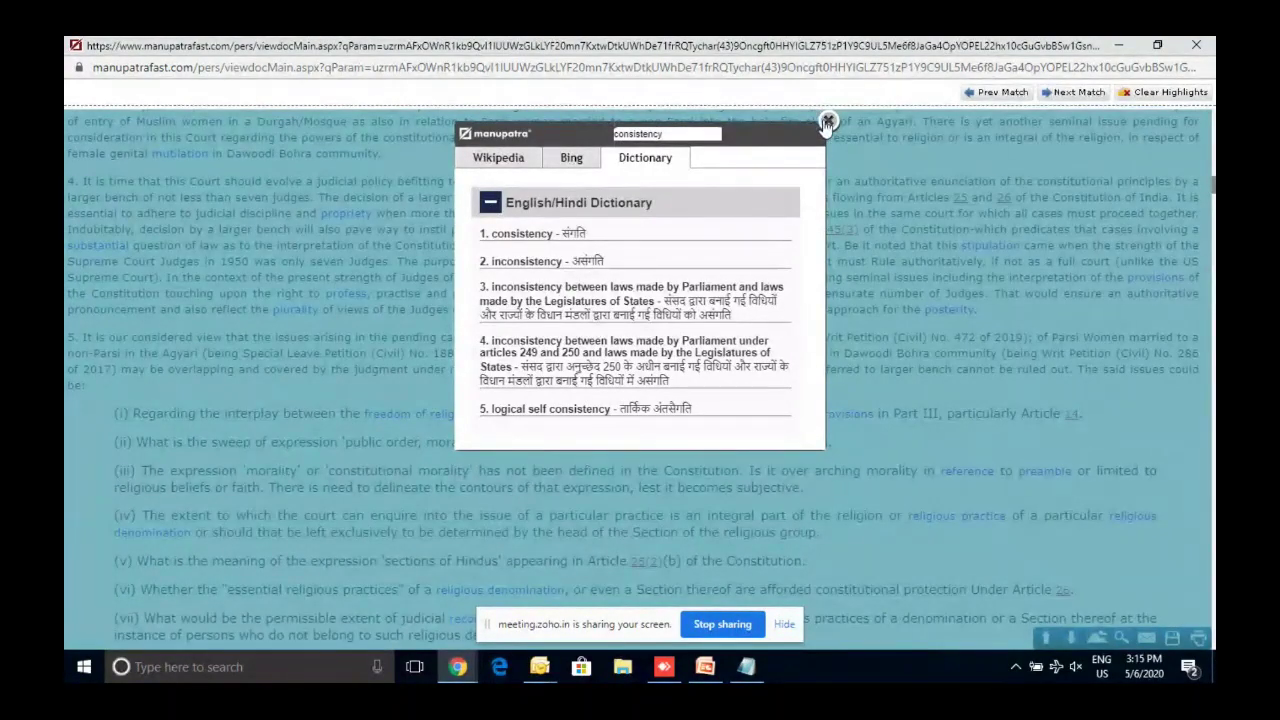
left_click(828, 122)
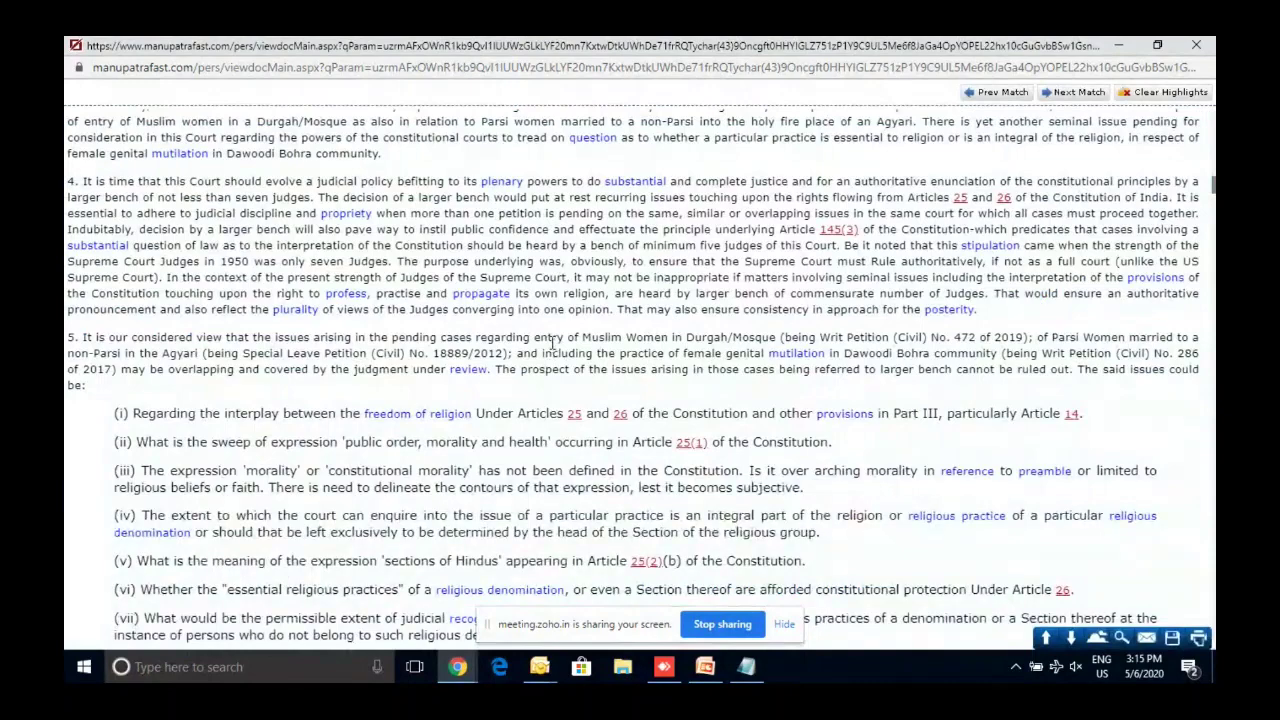
- Look up the word "delineate" from issue (iii) in the Know More dictionary and close the lookup
scroll(551, 343, "down", 3)
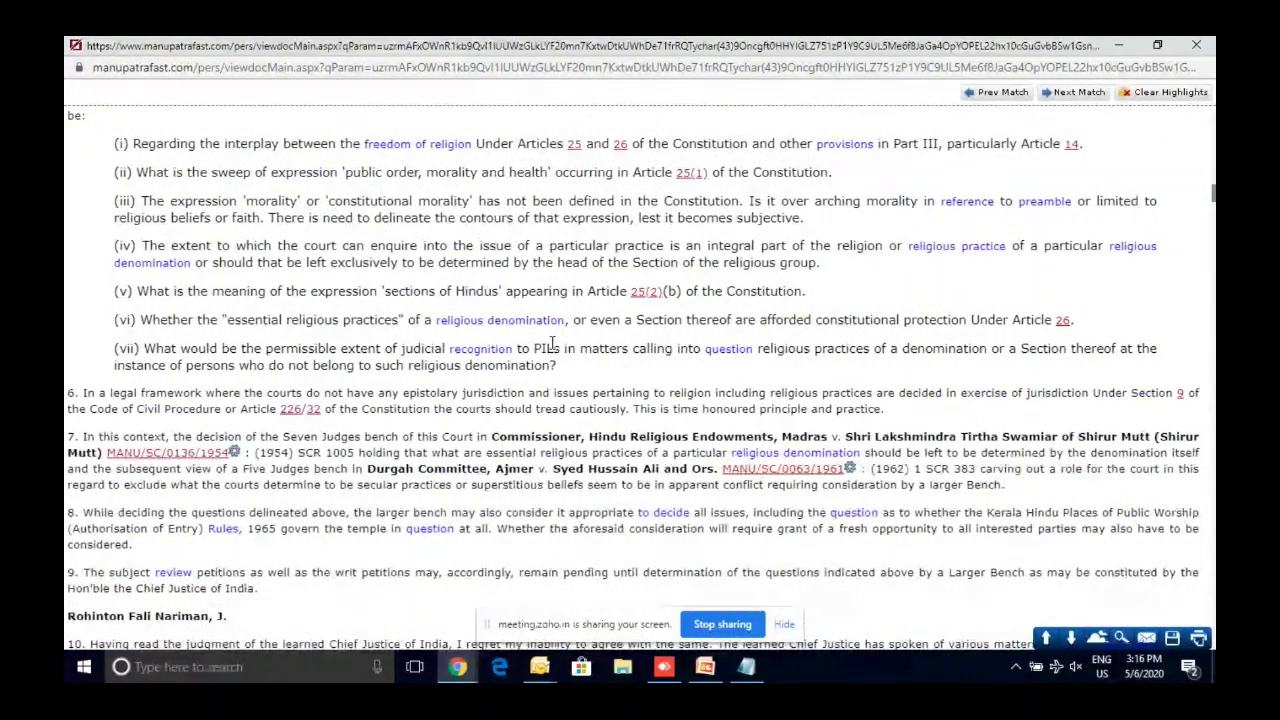
double_click(412, 217)
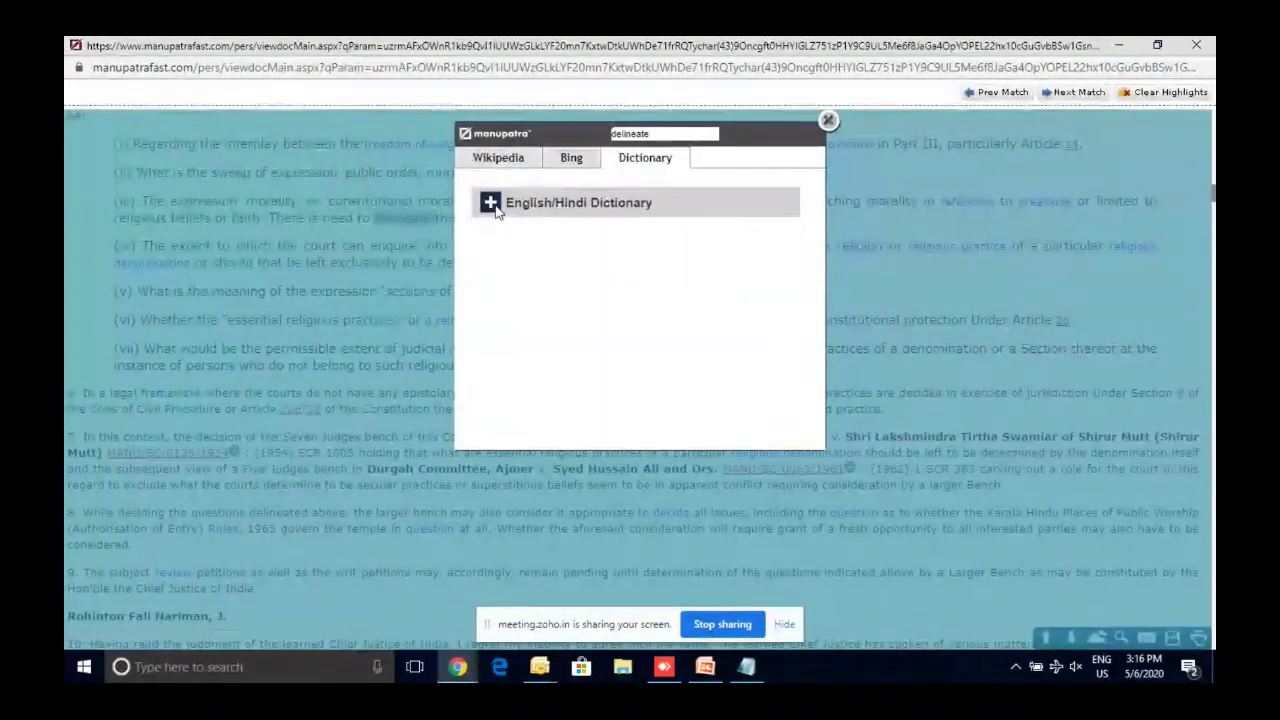
left_click(828, 120)
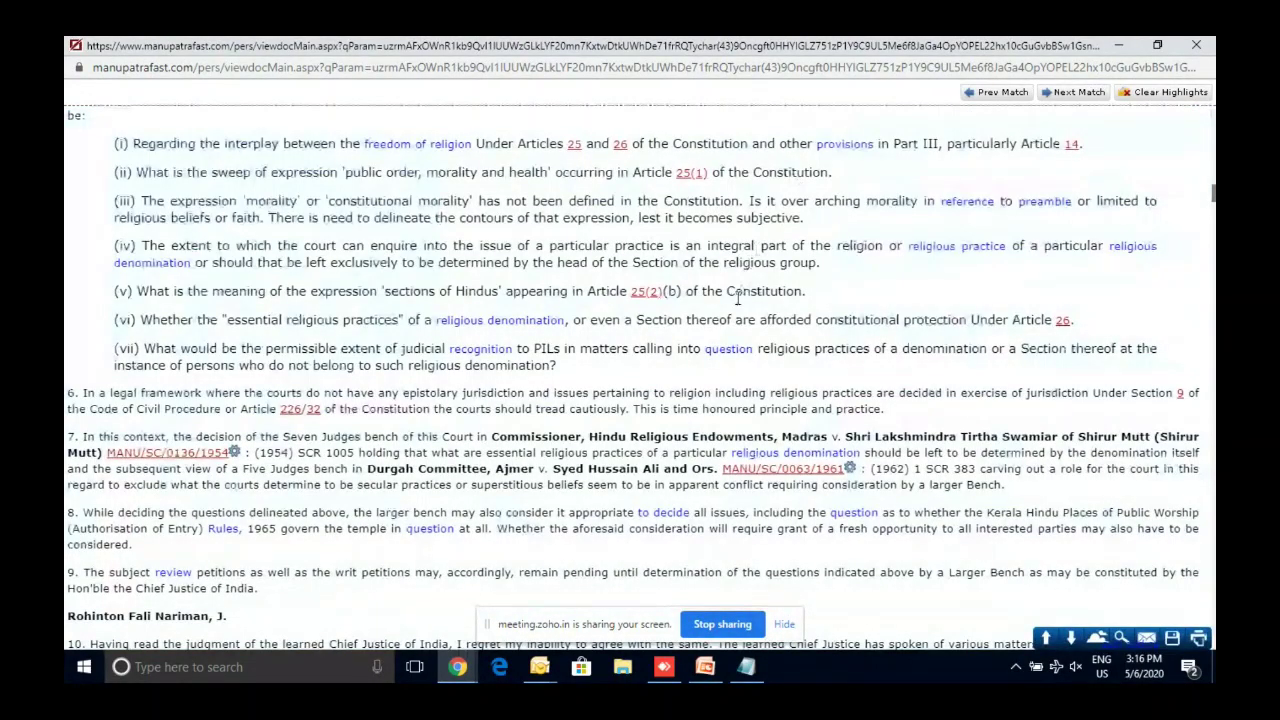
- View the equivalent citations of the Durgah Committee case, MANU/SC/0063/1961, cited in paragraph 10, and close them
scroll(738, 297, "down", 4)
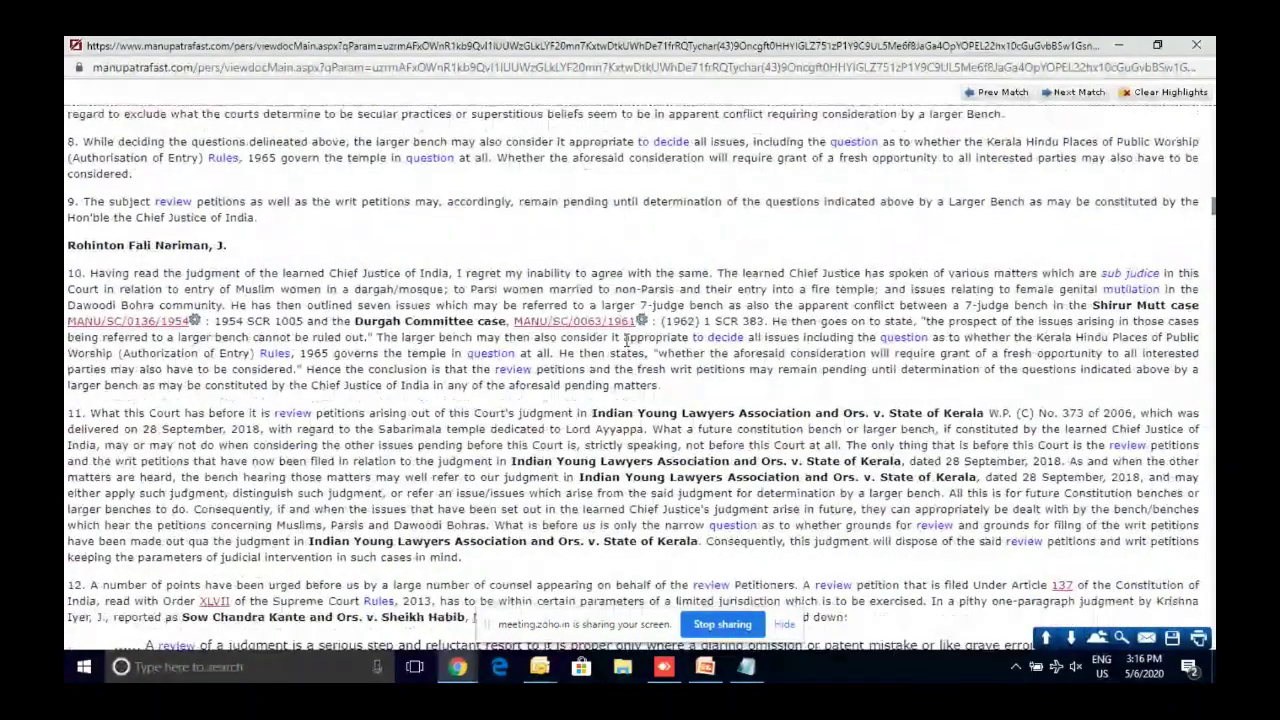
scroll(626, 340, "down", 1)
left_click(568, 254)
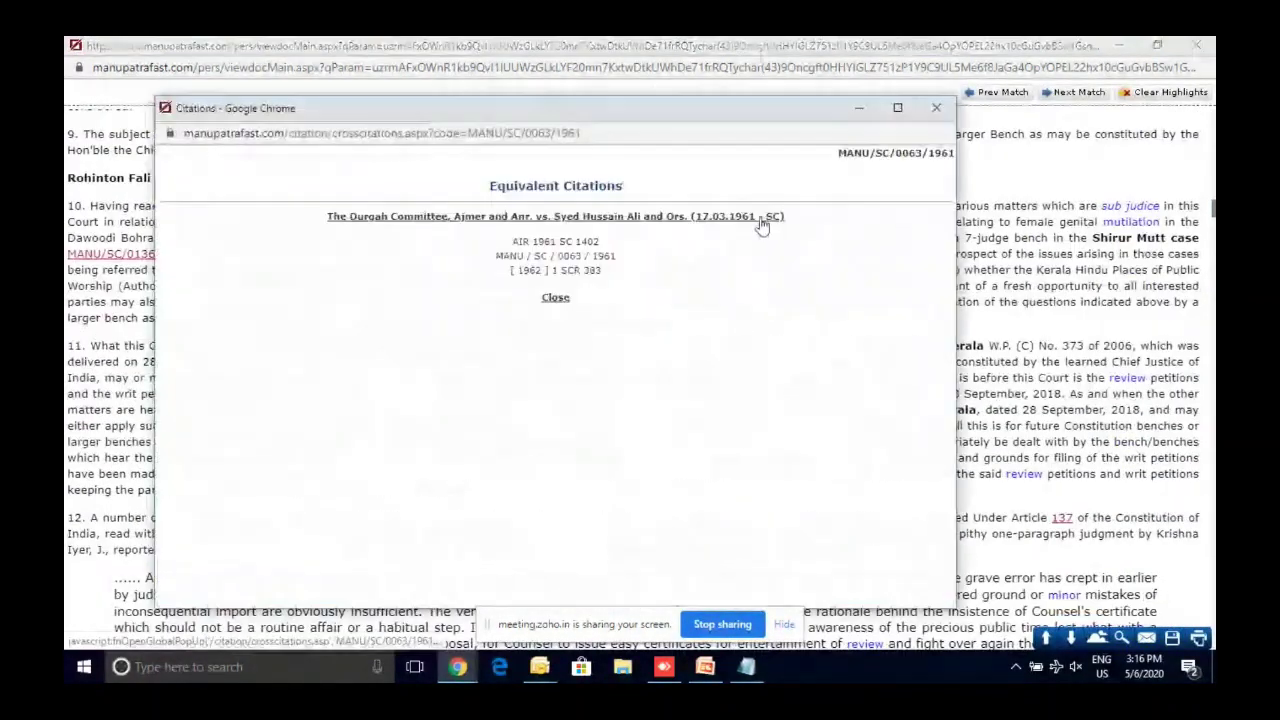
left_click(943, 113)
scroll(1000, 514, "down", 1)
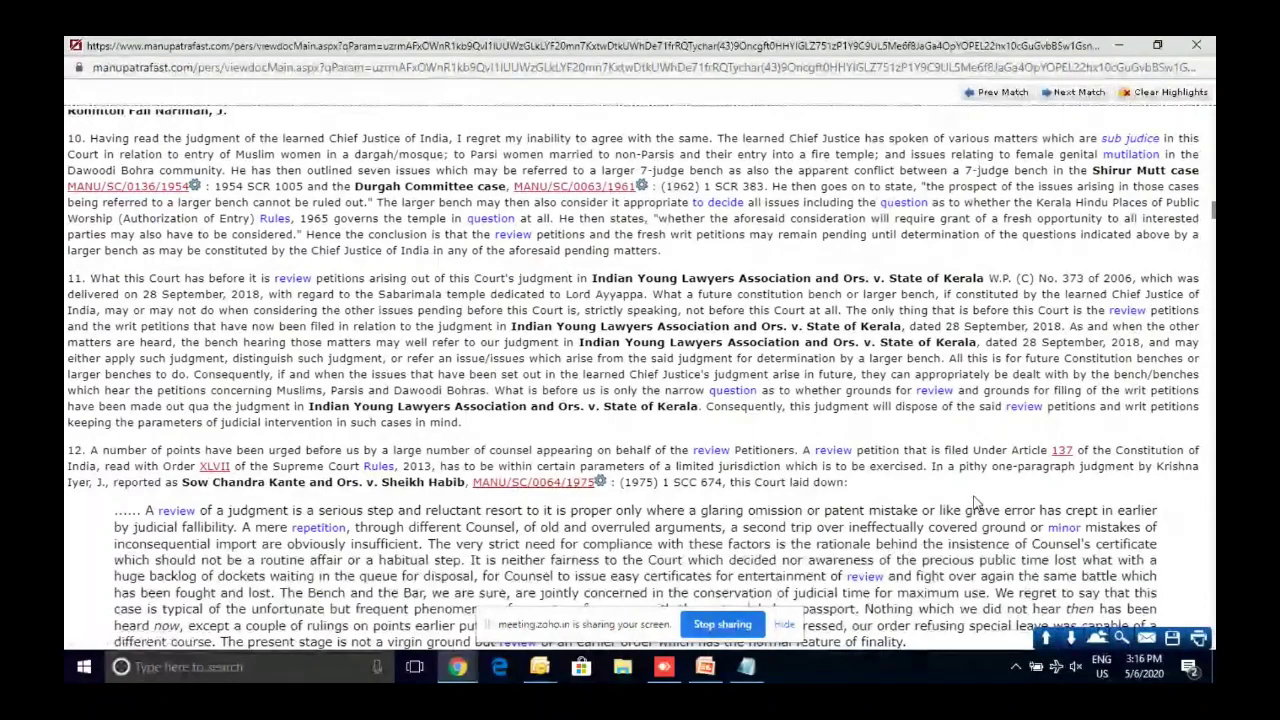
- Return to the start of the judgment, view the equivalent citations of MANU/SC/1565/2019, and go back to the judgment
key("Home")
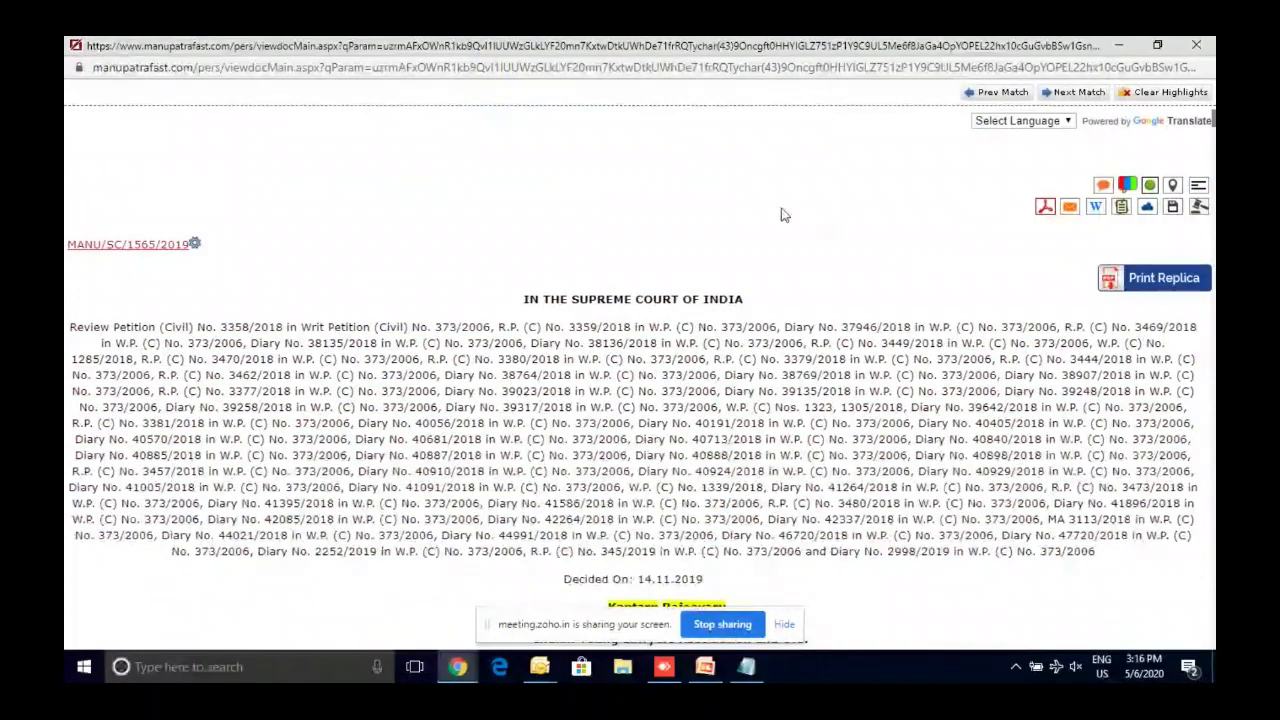
left_click(180, 253)
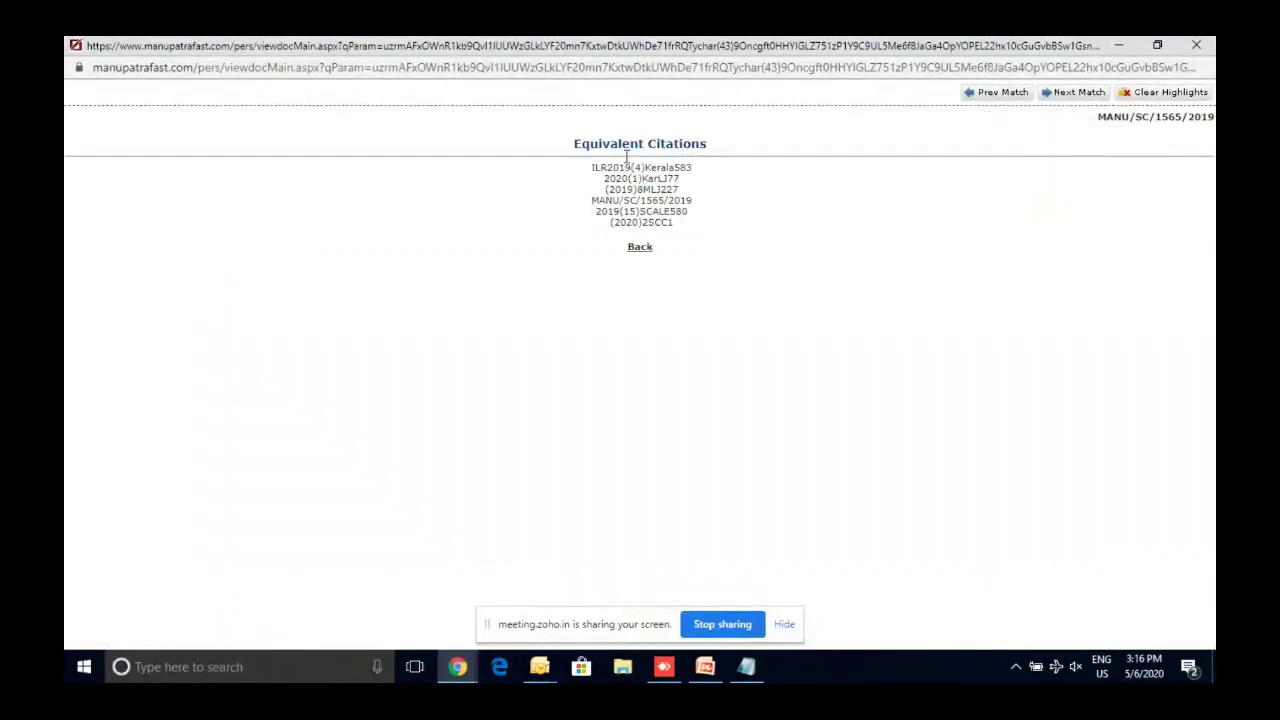
left_click(642, 250)
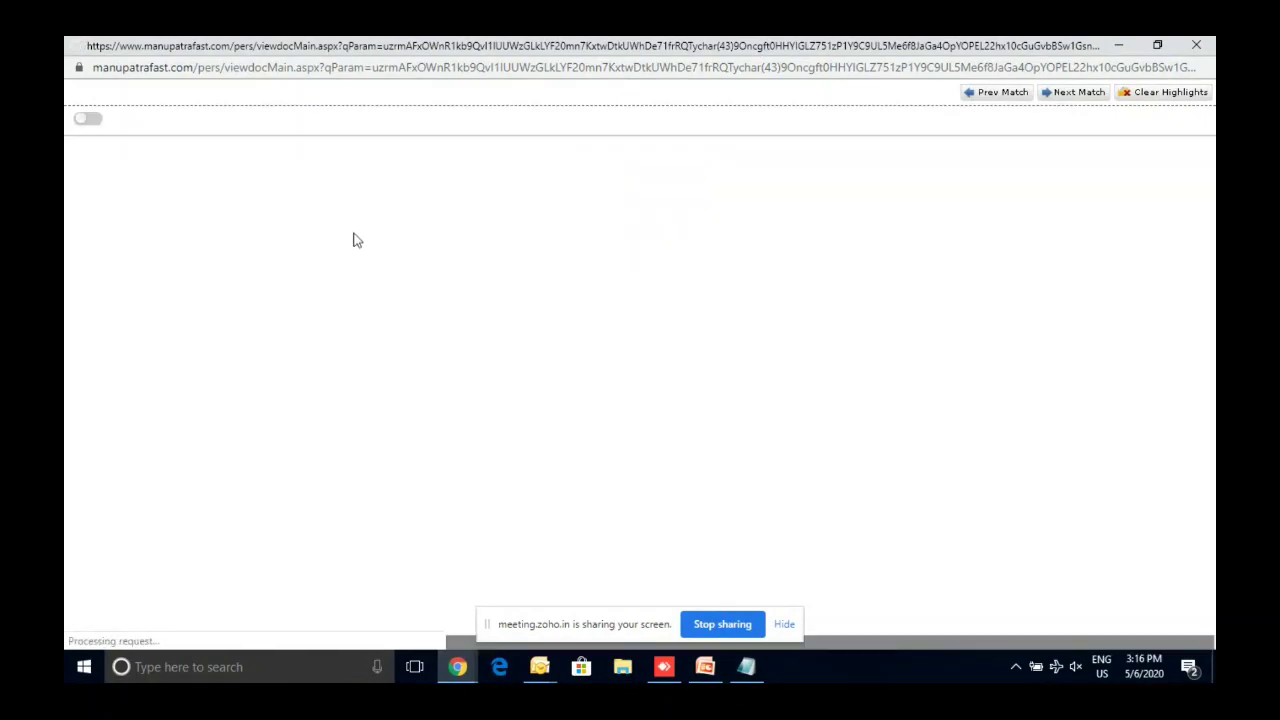
left_click(158, 250)
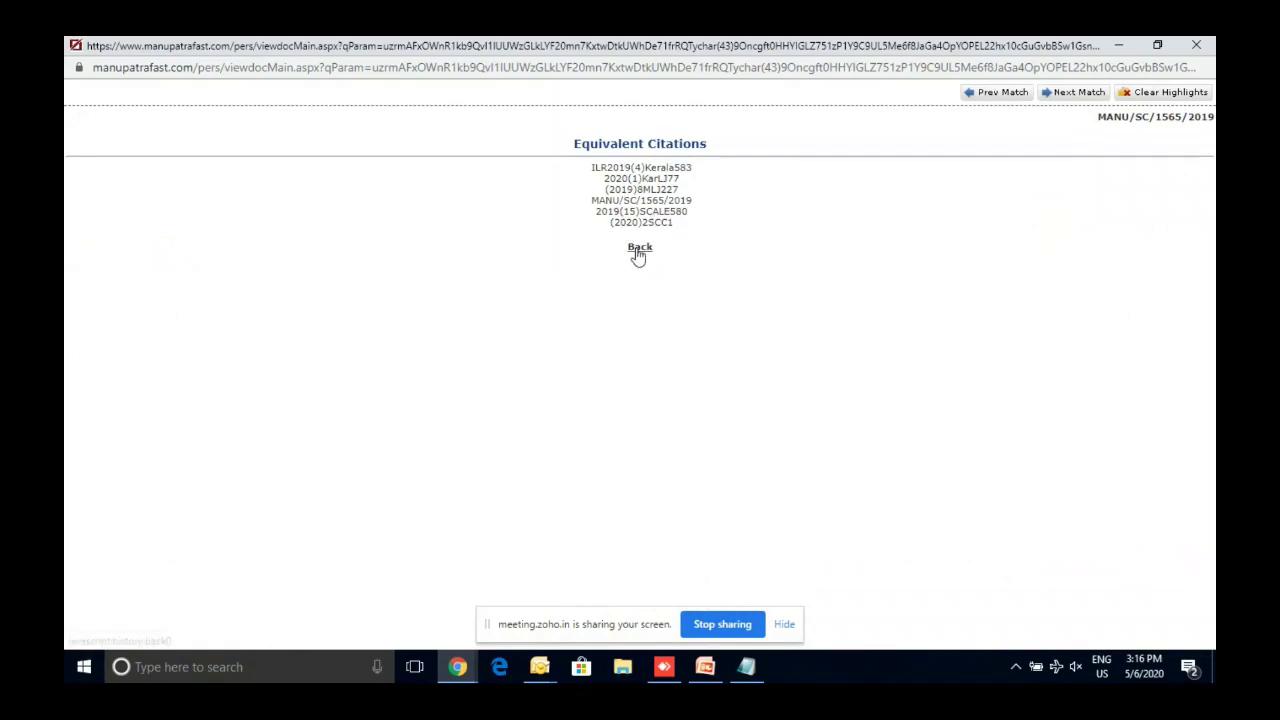
left_click(640, 248)
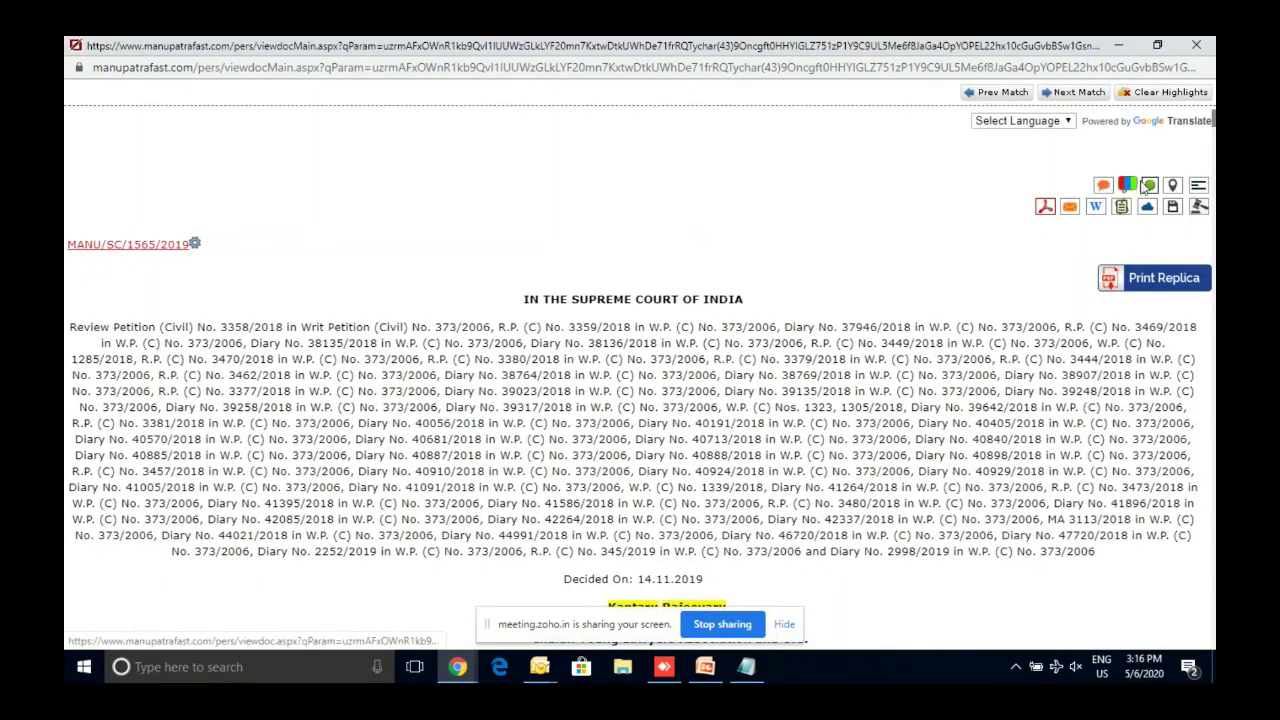
- Generate the PDF version of the judgment, examine its first two pages, and close it
left_click(1044, 210)
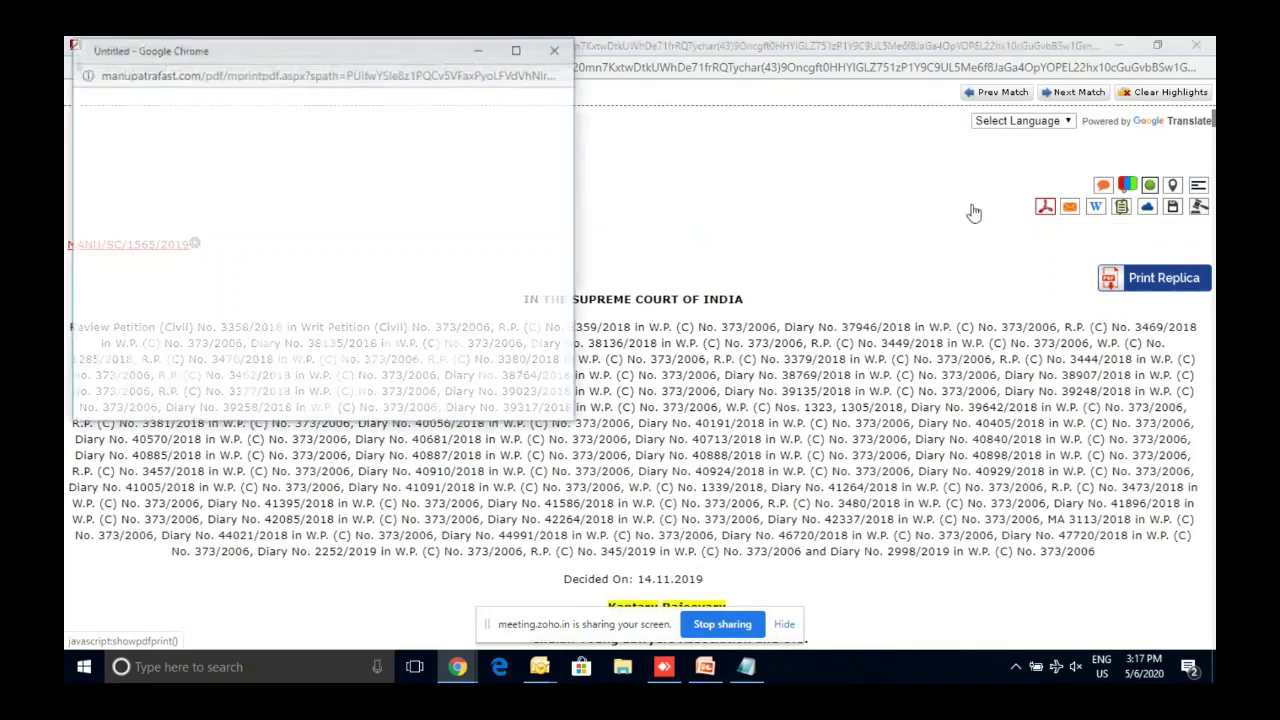
left_click(316, 208)
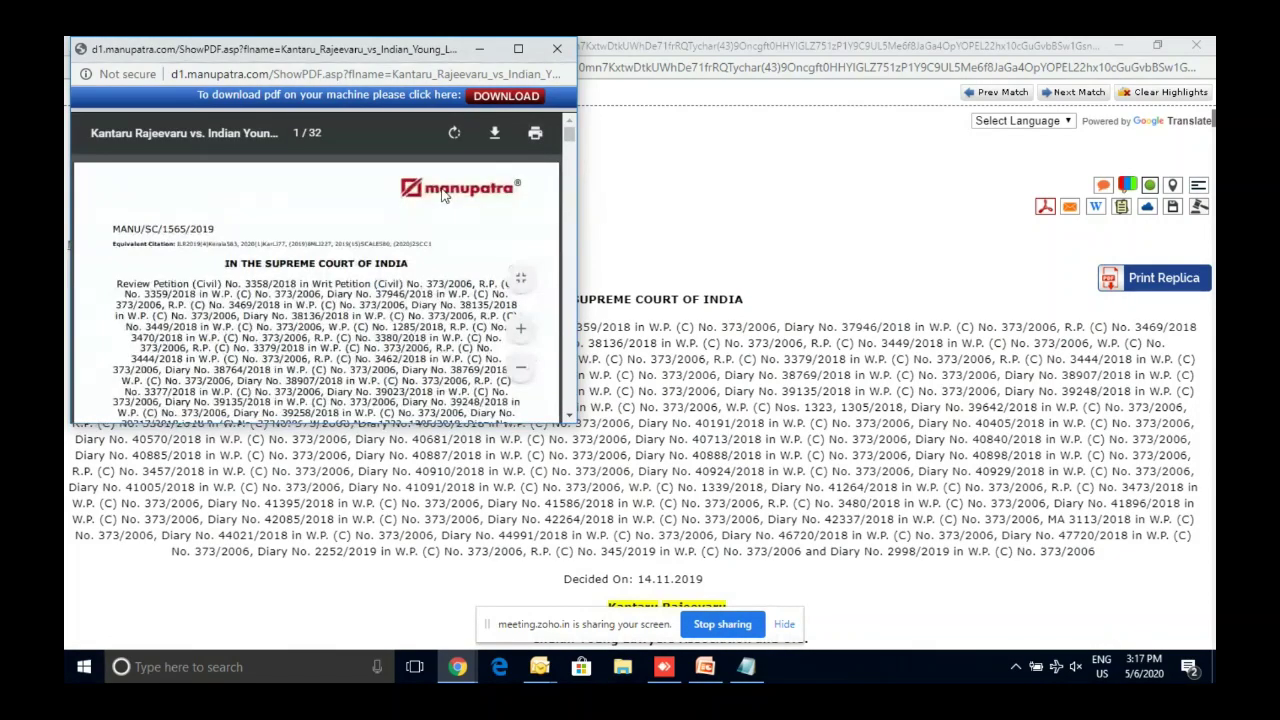
scroll(374, 211, "down", 1)
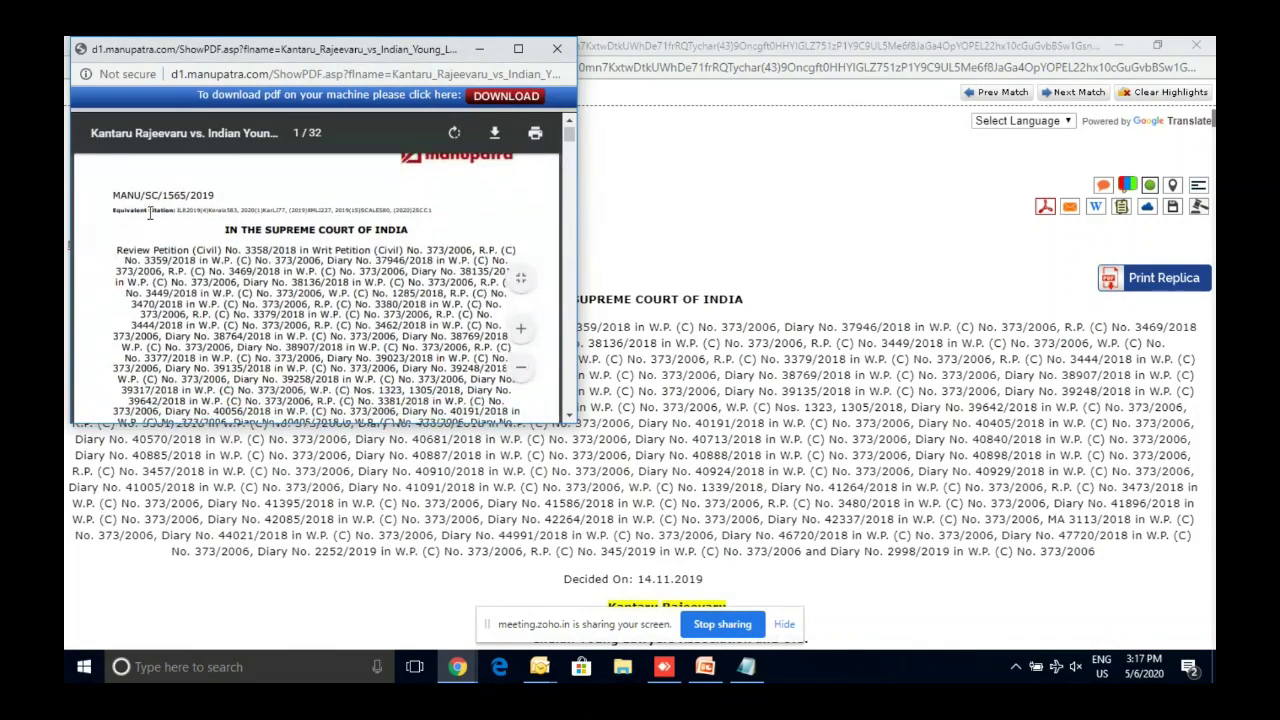
scroll(144, 208, "down", 1)
scroll(144, 208, "down", 2)
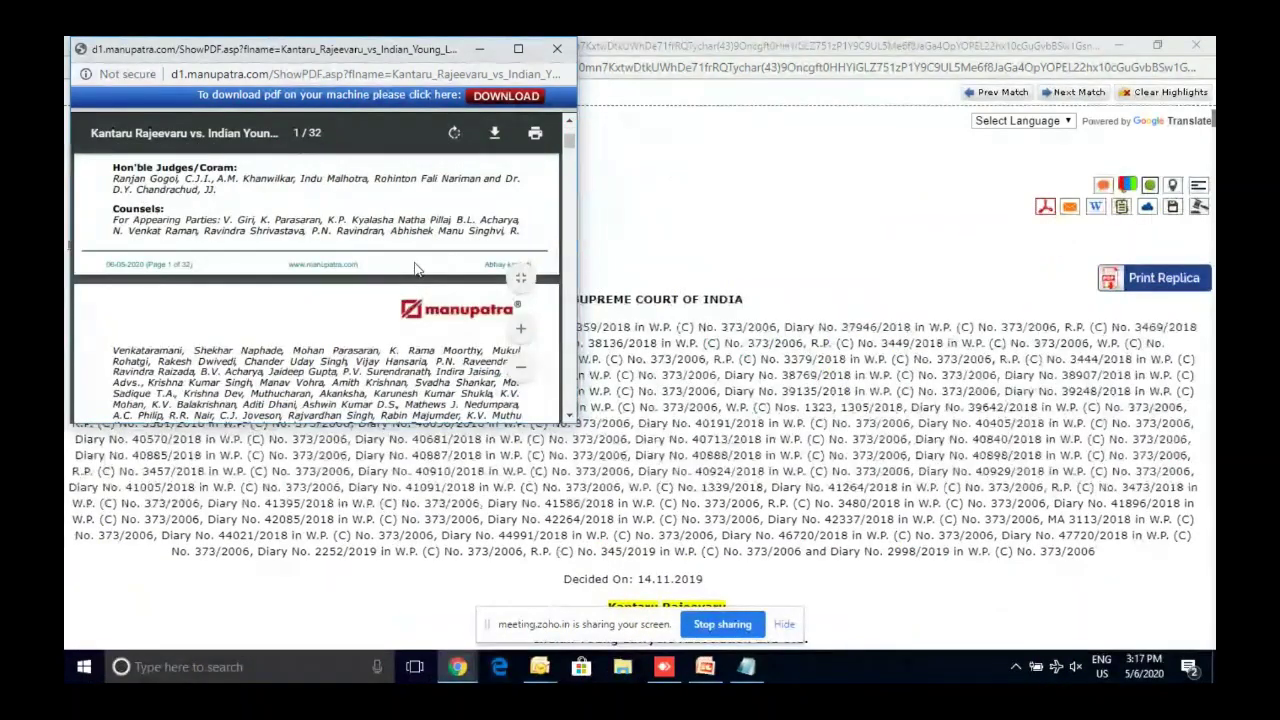
scroll(458, 260, "down", 1)
scroll(458, 260, "up", 1)
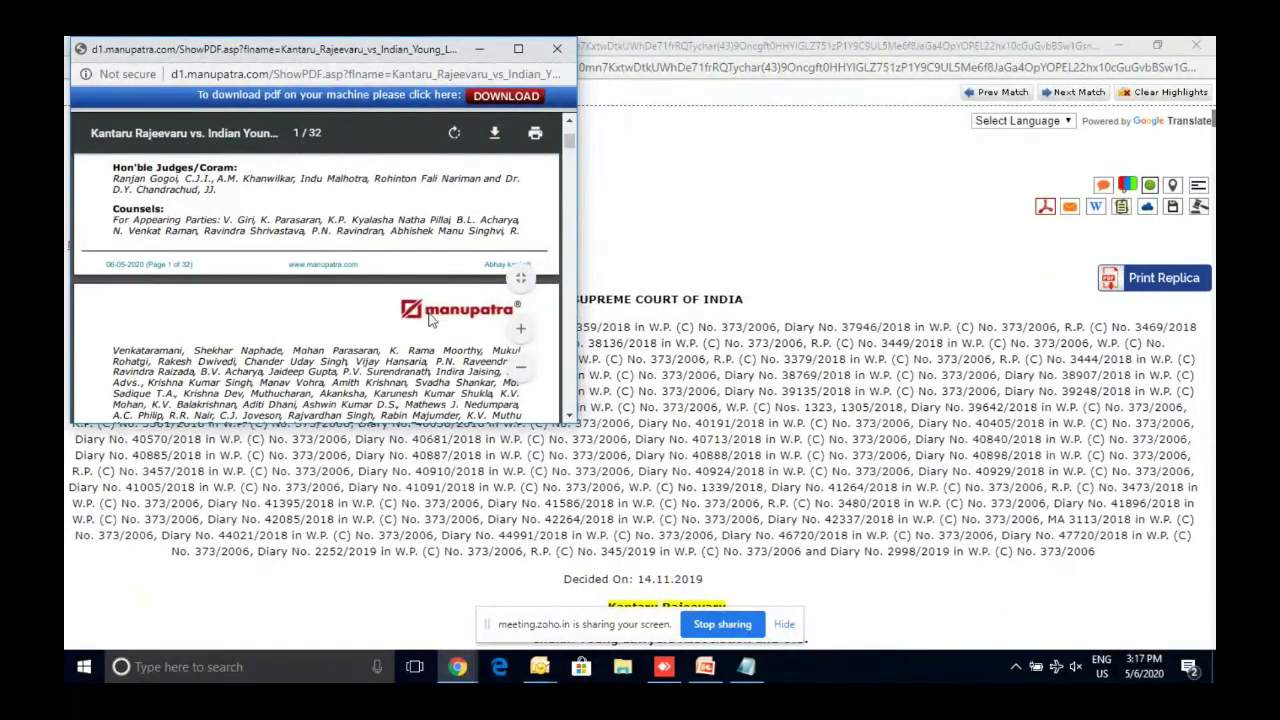
scroll(430, 318, "down", 1)
scroll(428, 302, "down", 1)
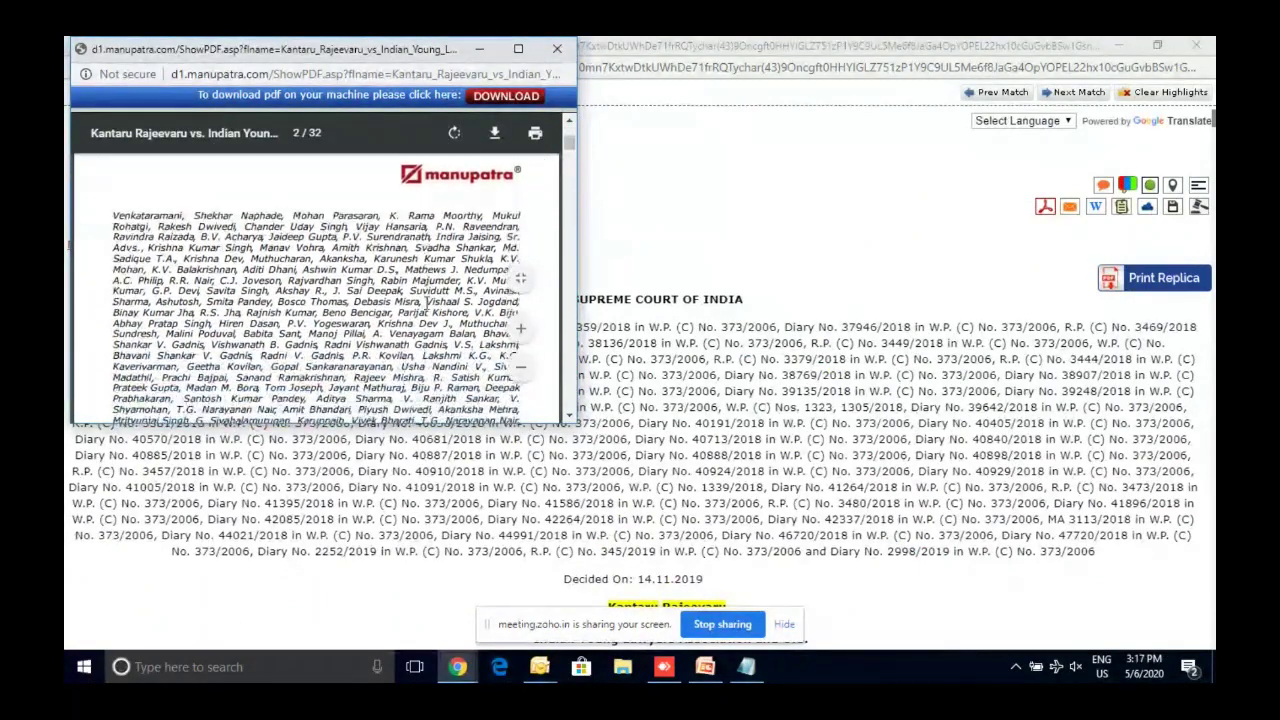
left_click(556, 49)
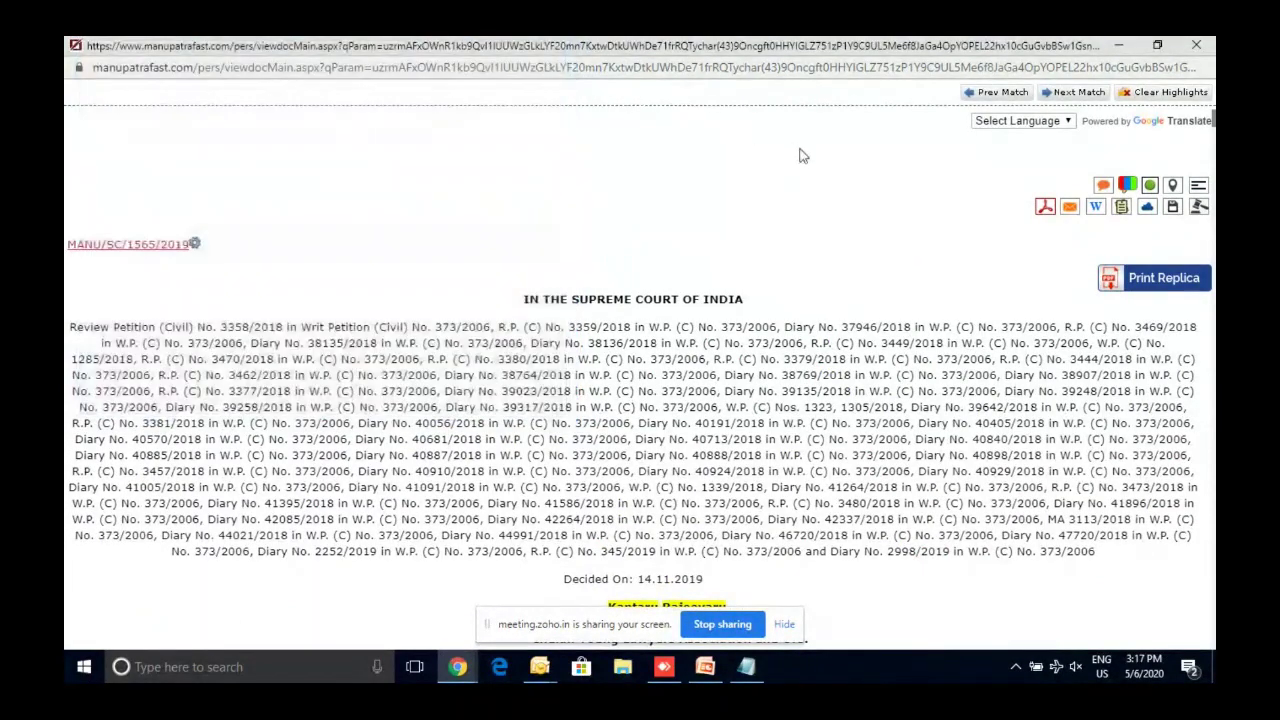
- Open the form for e-mailing the judgment as a PDF, show its recipient field, and close it without sending
left_click(1070, 210)
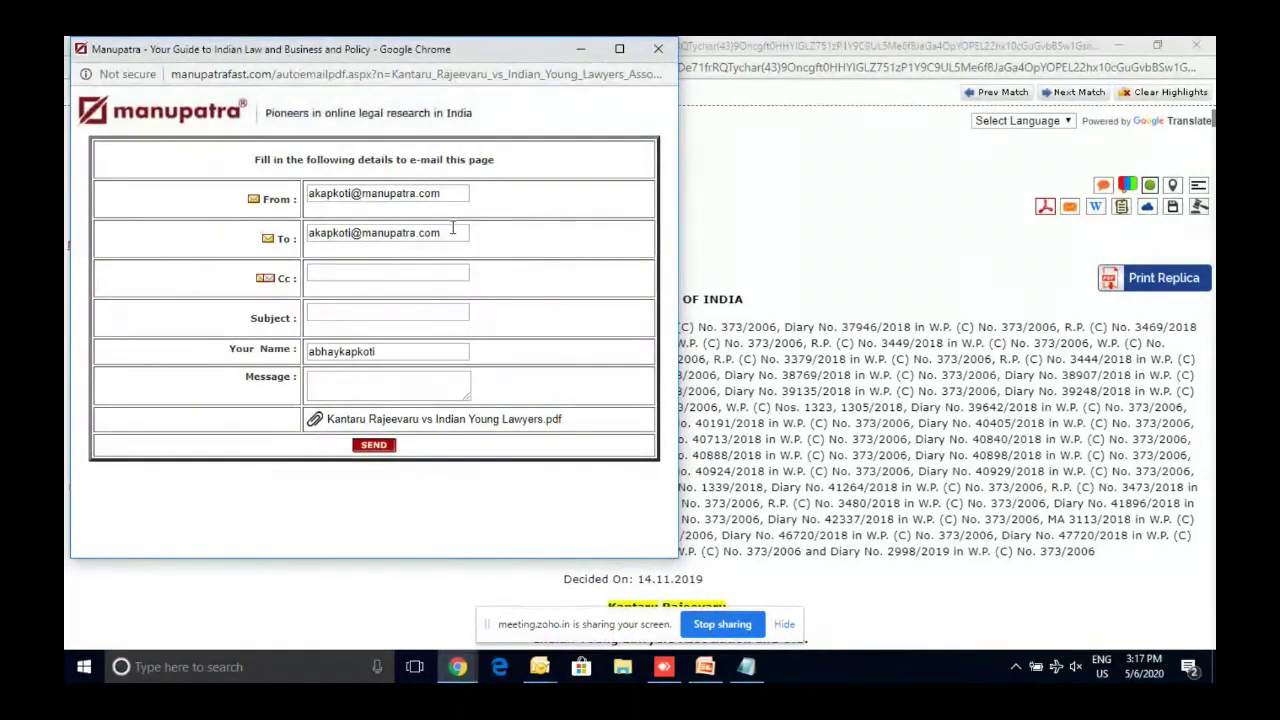
left_click(358, 238)
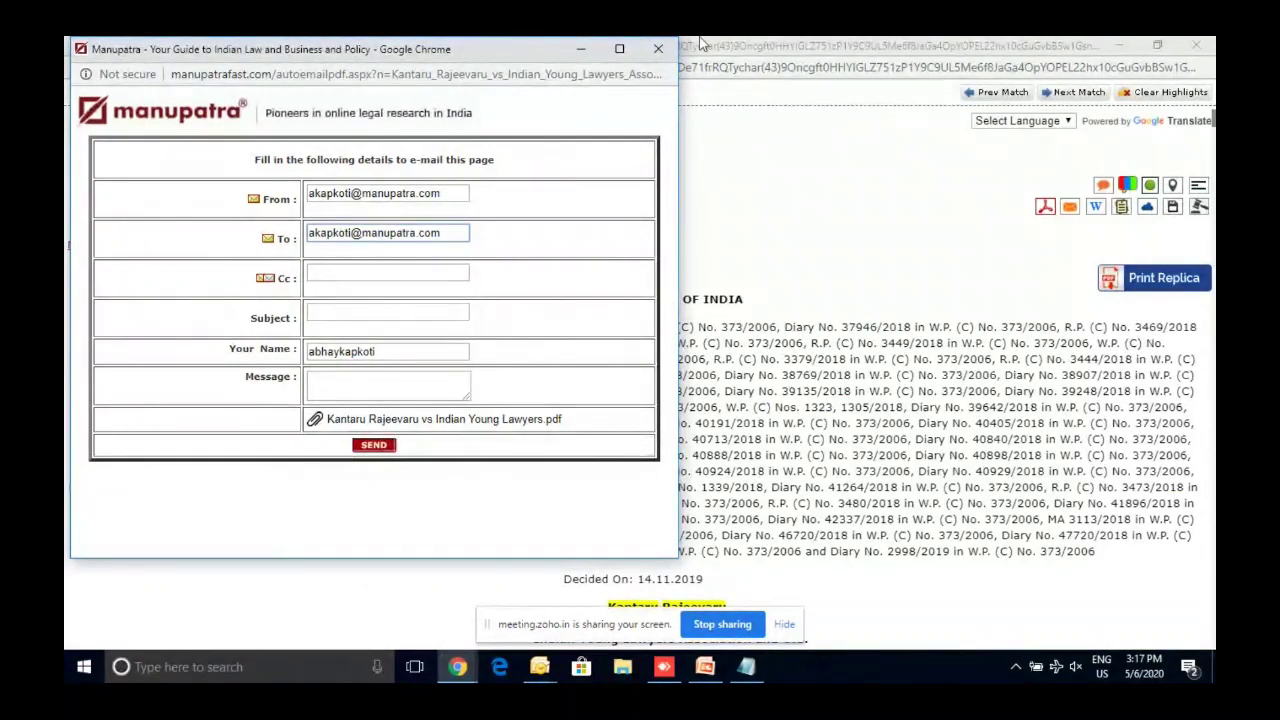
left_click(659, 50)
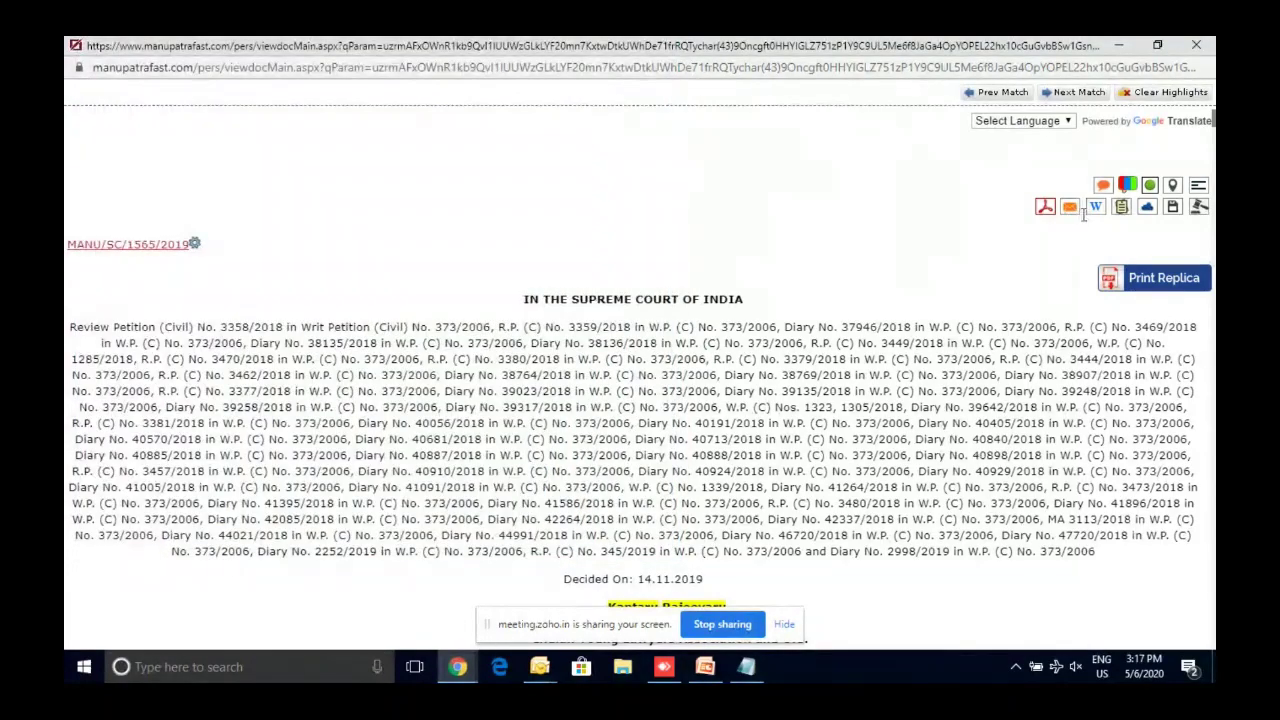
- Download the judgment as a Word document without the case note and close the download window
left_click(1094, 210)
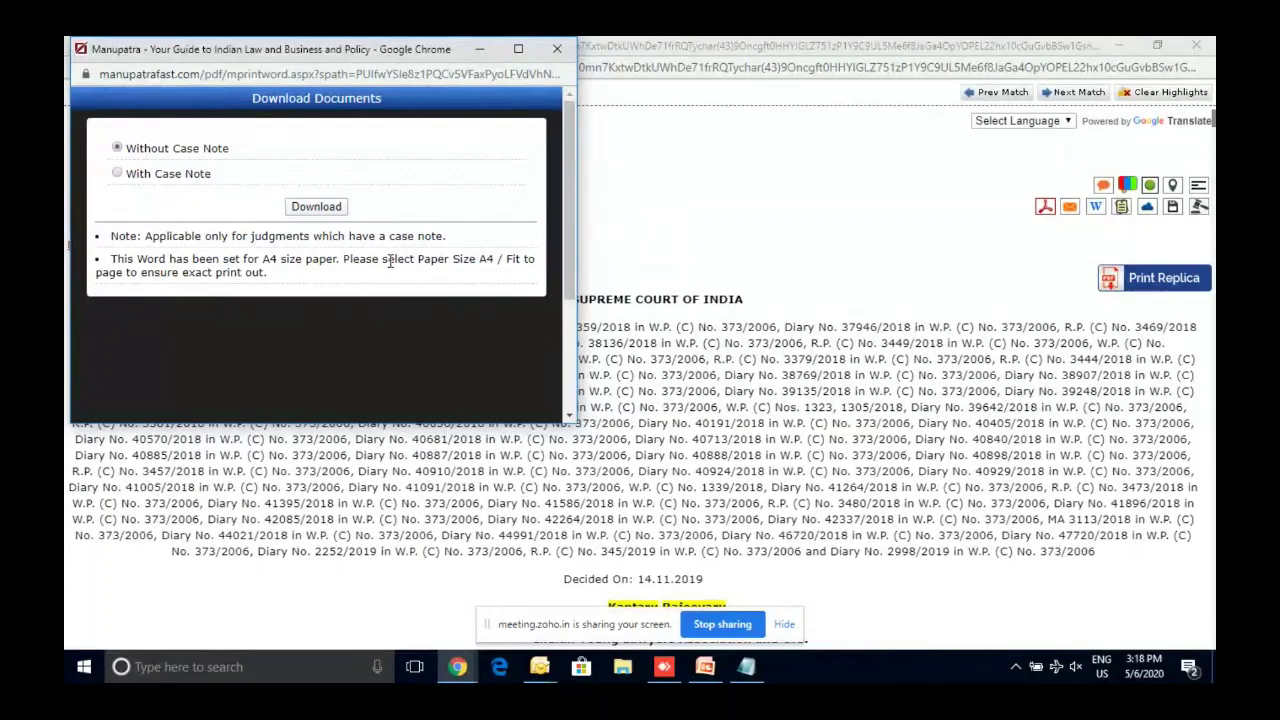
left_click(316, 206)
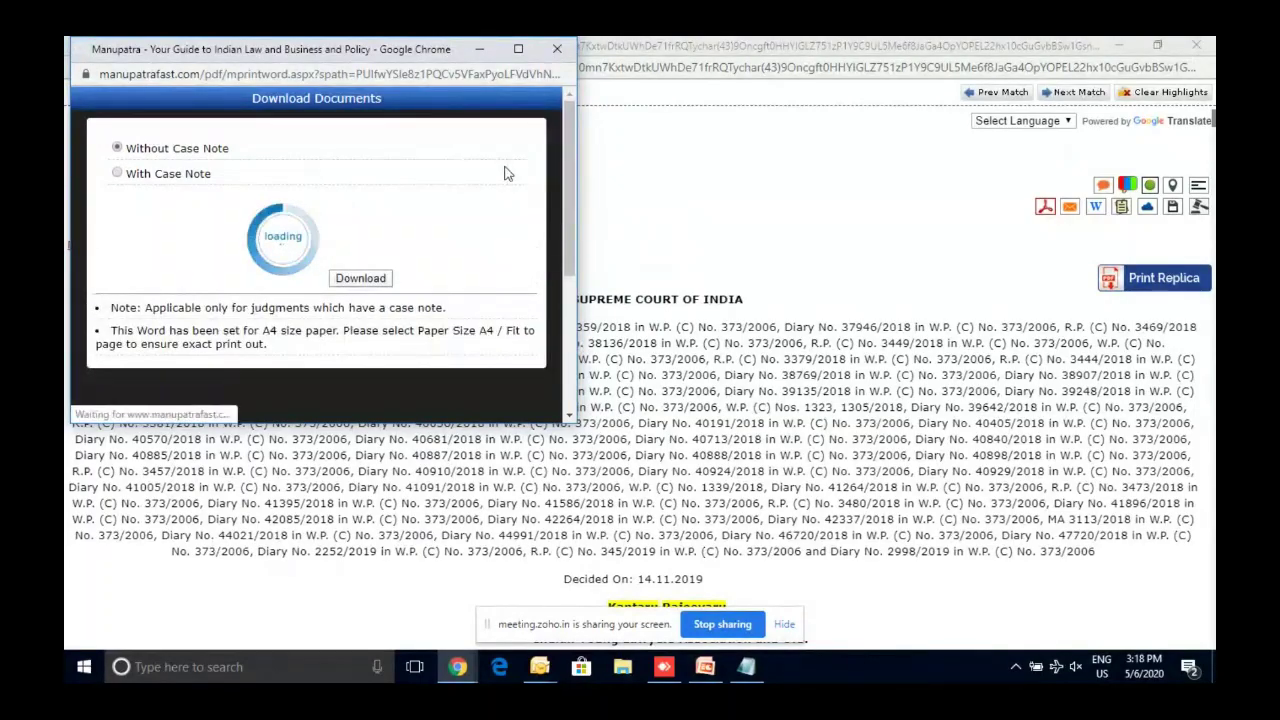
left_click(558, 55)
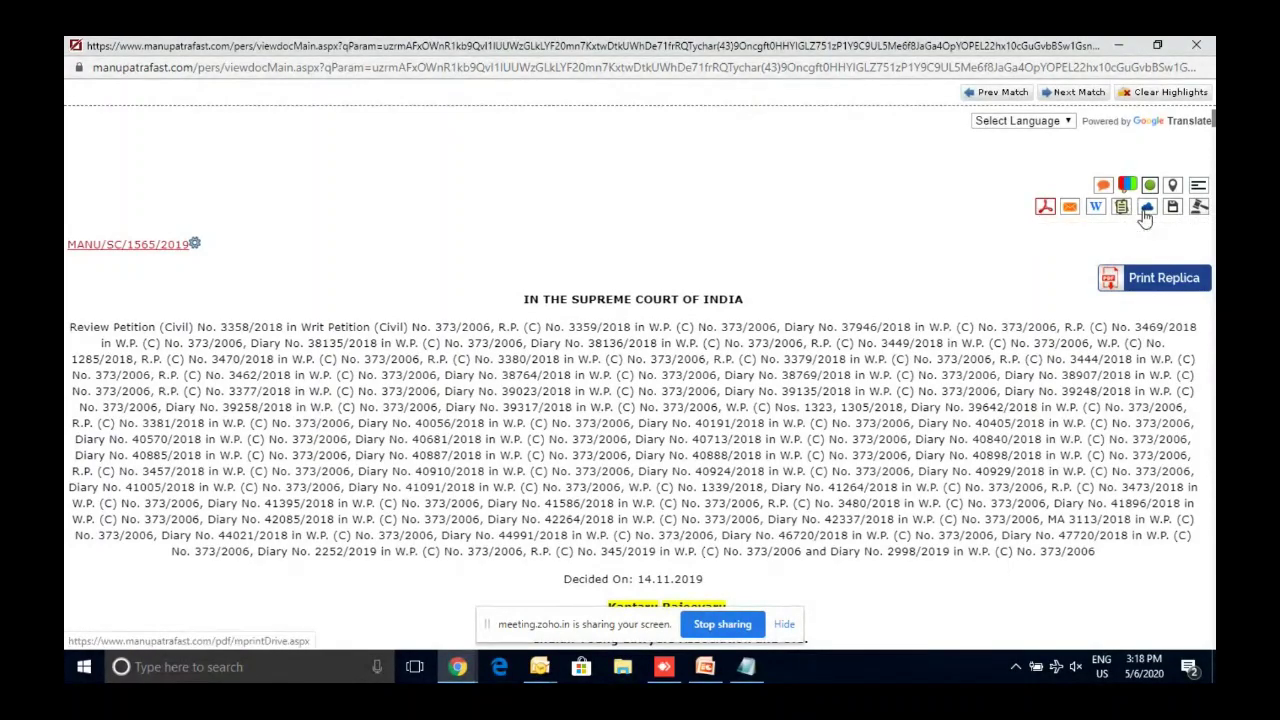
- Show the Dropbox and Google Drive save options for the judgment and close them without saving
left_click(1146, 208)
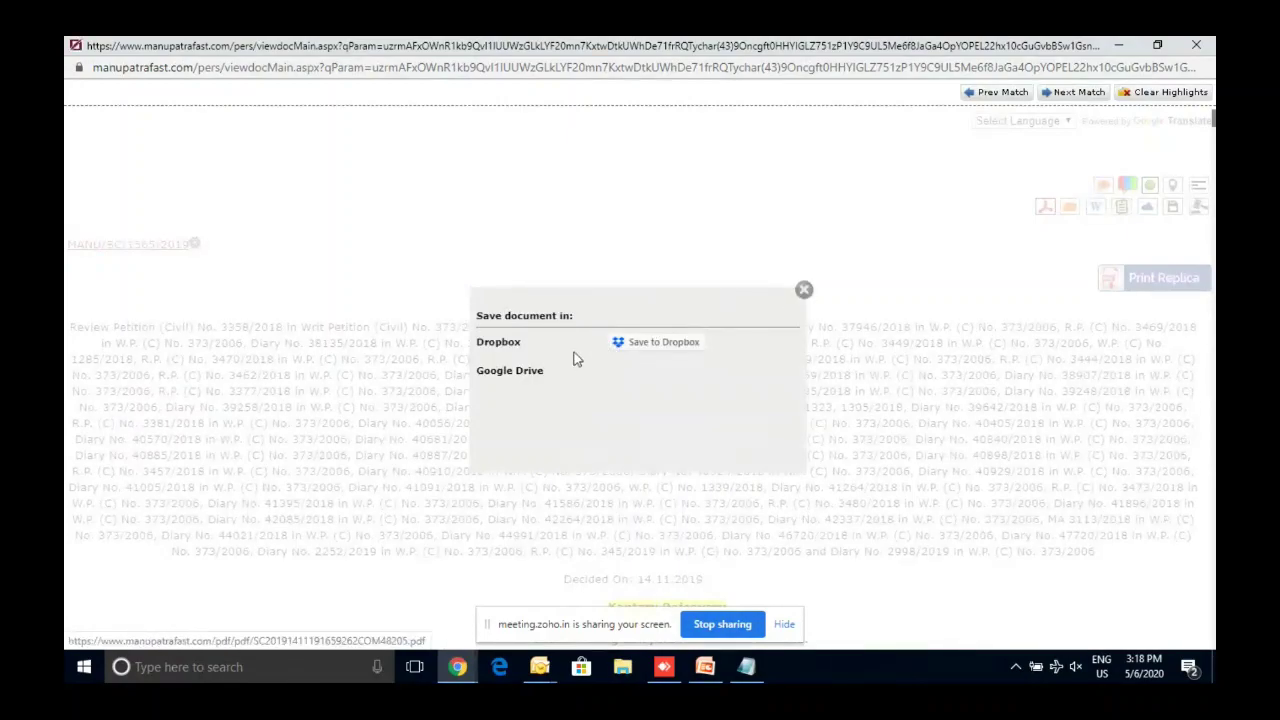
left_click(804, 291)
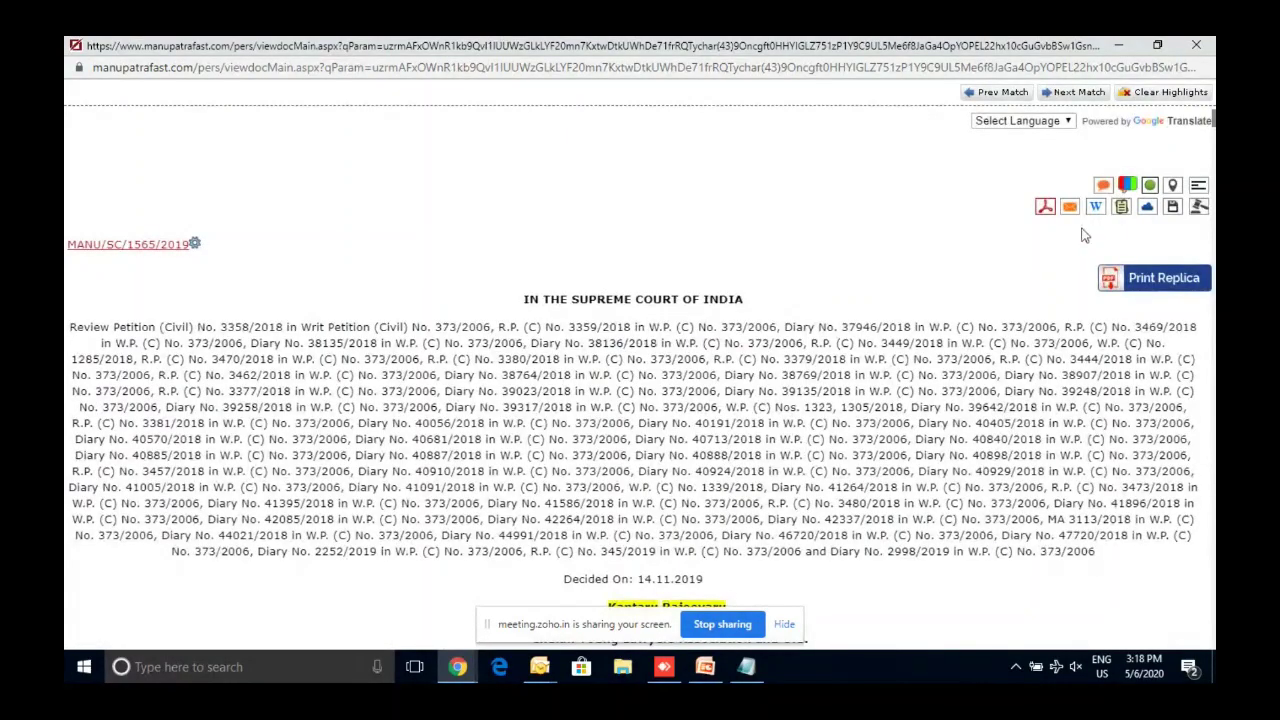
- Save the judgment in the sabriwal folder of the saved documents
left_click(1172, 208)
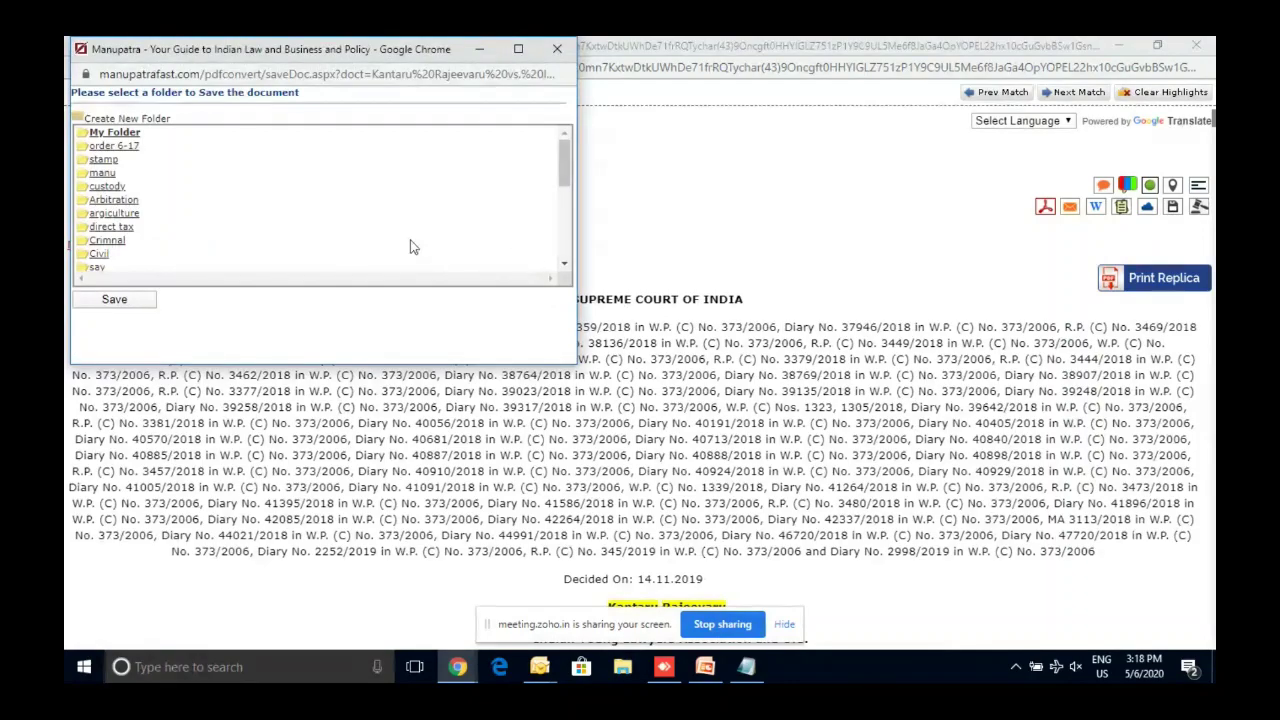
left_click_drag(565, 163, 570, 252)
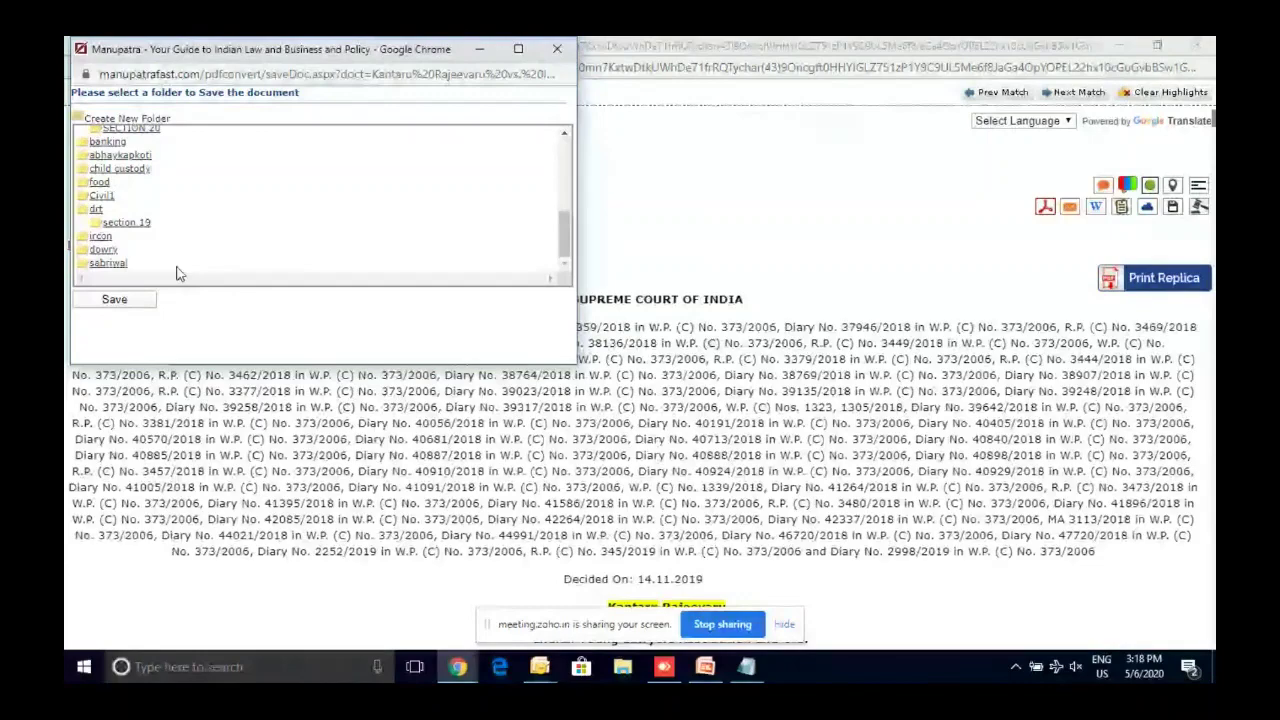
left_click(137, 303)
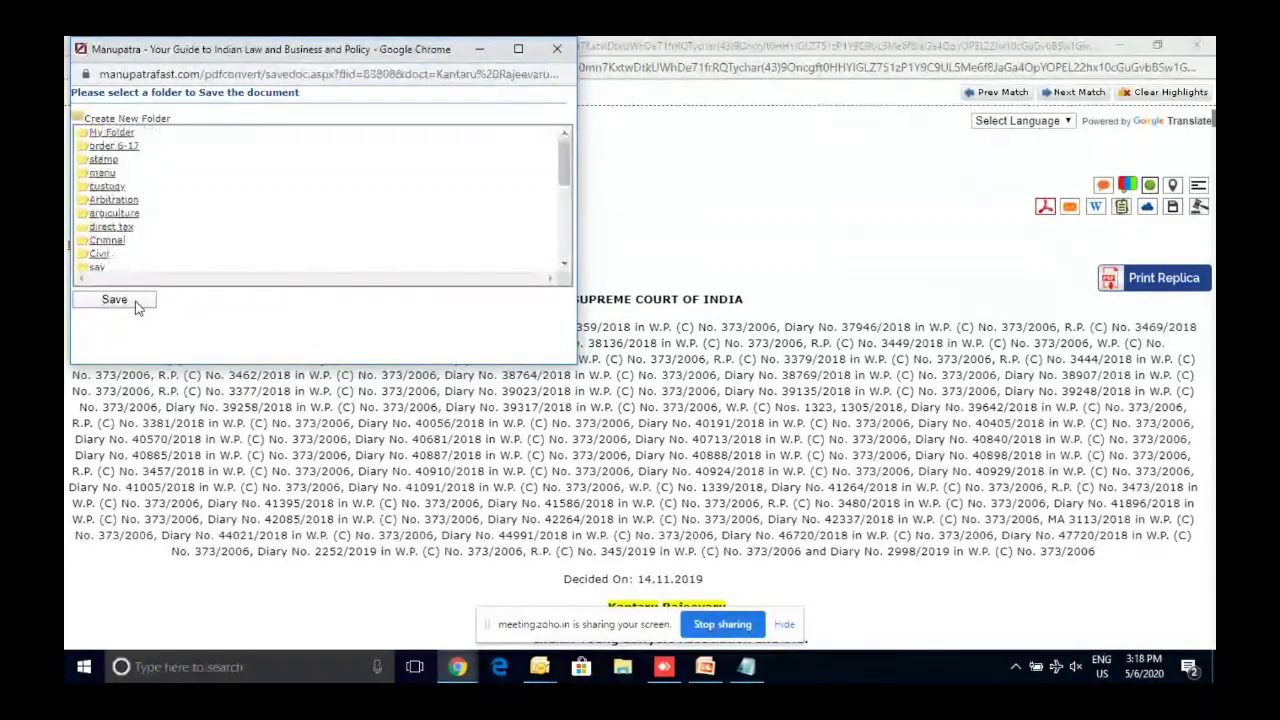
left_click(135, 303)
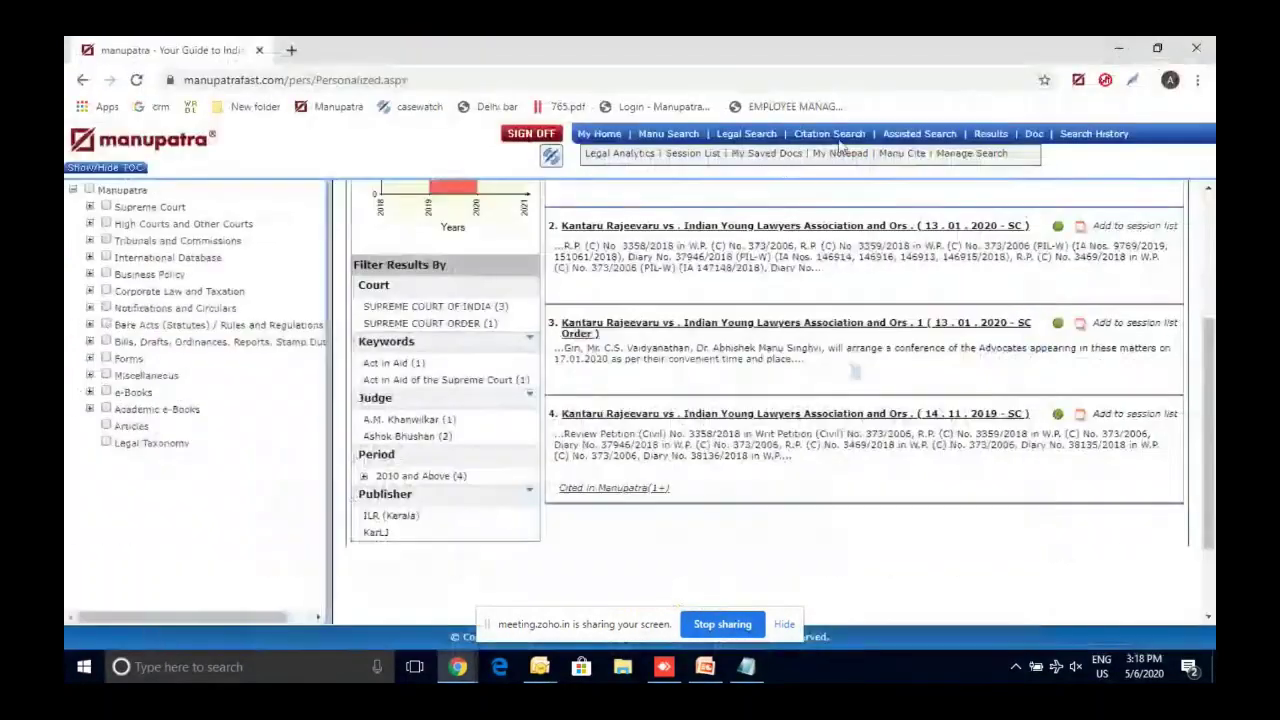
- Open My Saved Docs, view the judgments stored in the sabriwal folder, and close the saved documents window
left_click(1118, 45)
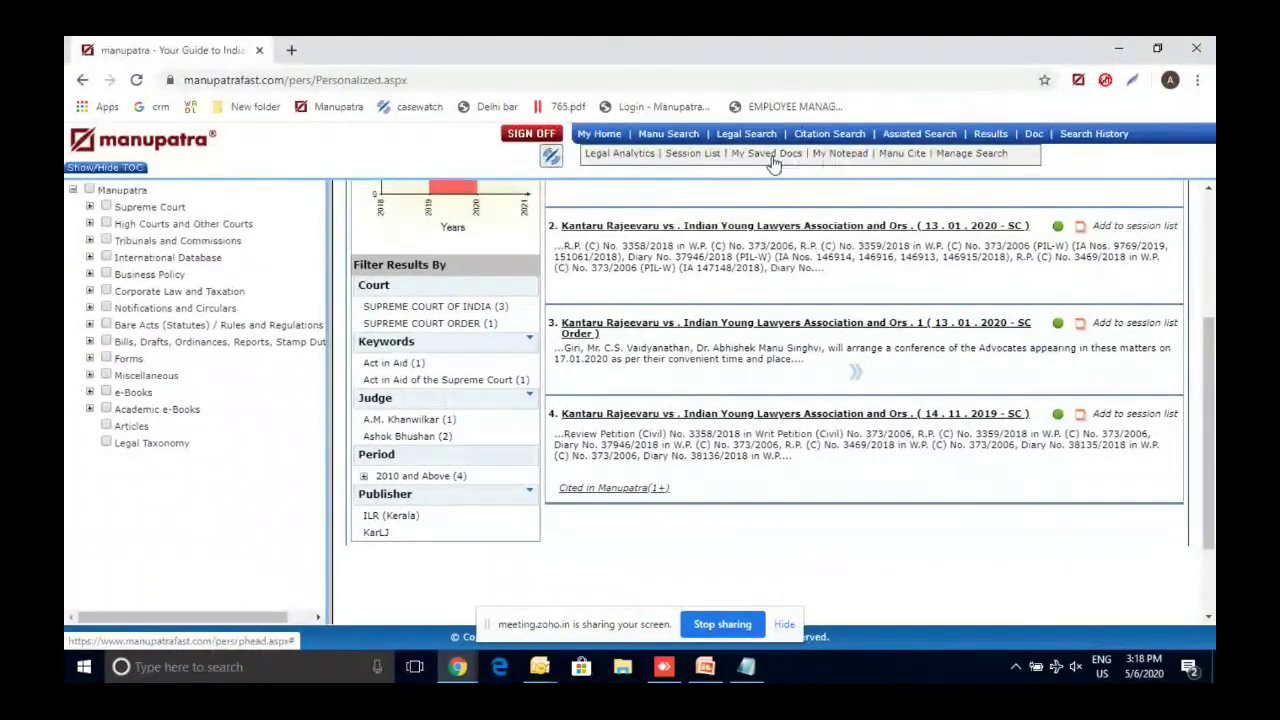
left_click(770, 155)
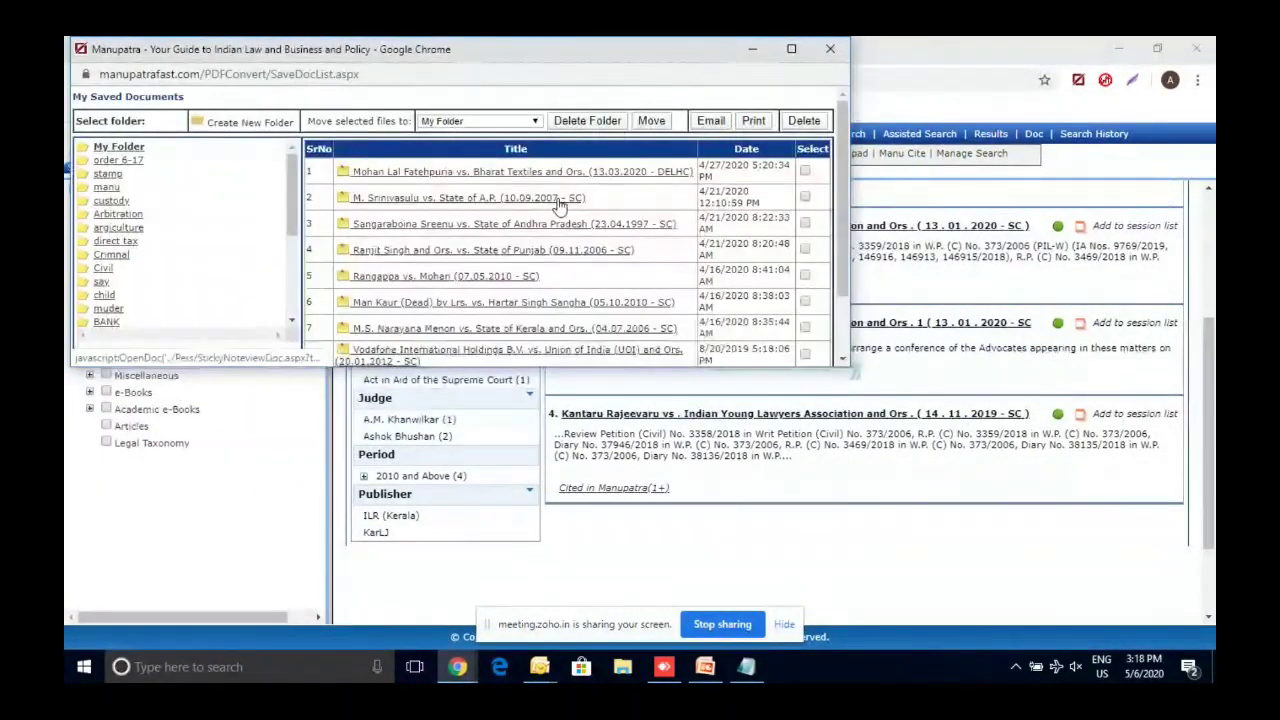
left_click(297, 297)
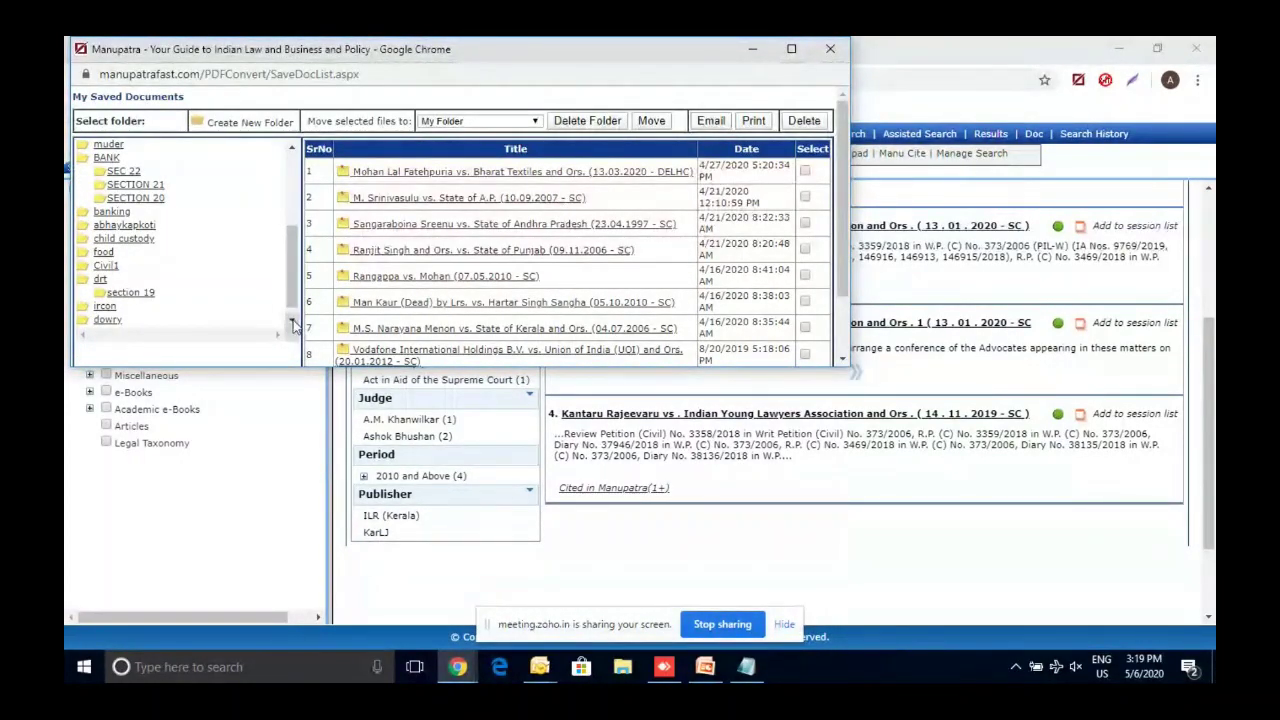
left_click(293, 325)
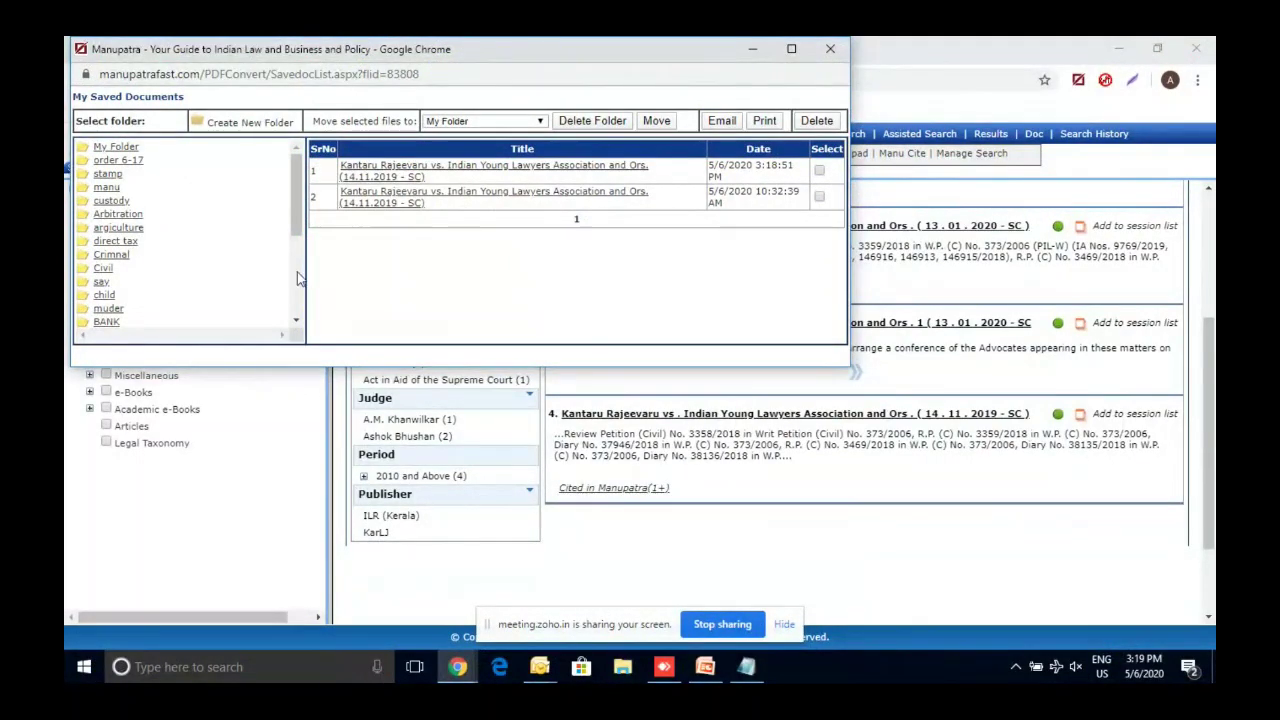
scroll(300, 276, "down", 3)
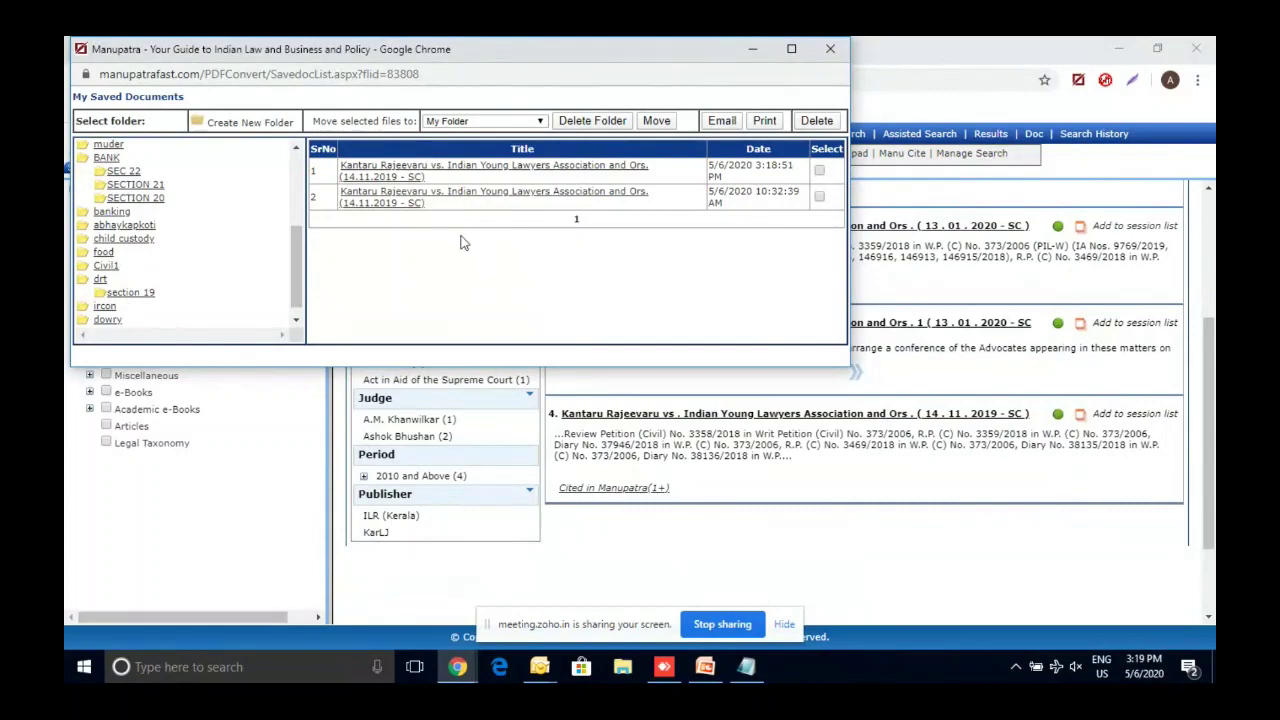
left_click(826, 50)
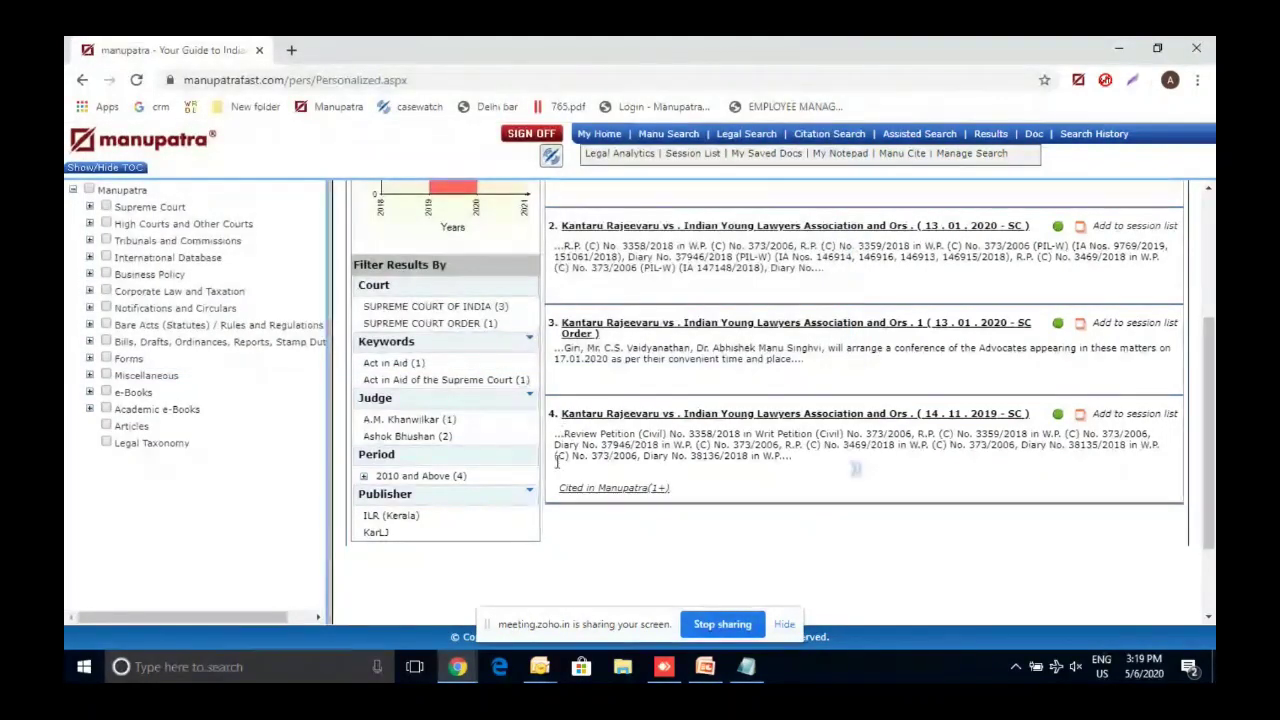
- Reopen the 14.11.2019 judgment from the search results, maximize its window, and try the judgment's gavel feature before closing its overlay
mouse_move(457, 666)
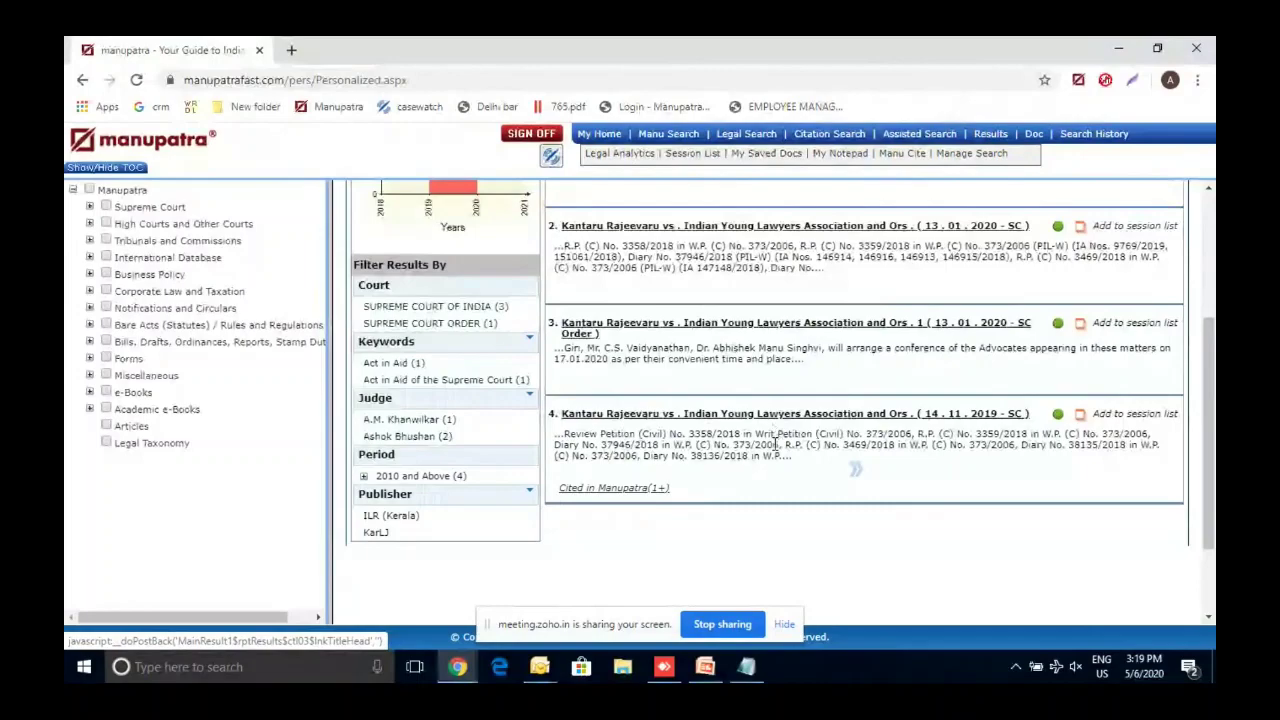
left_click(775, 413)
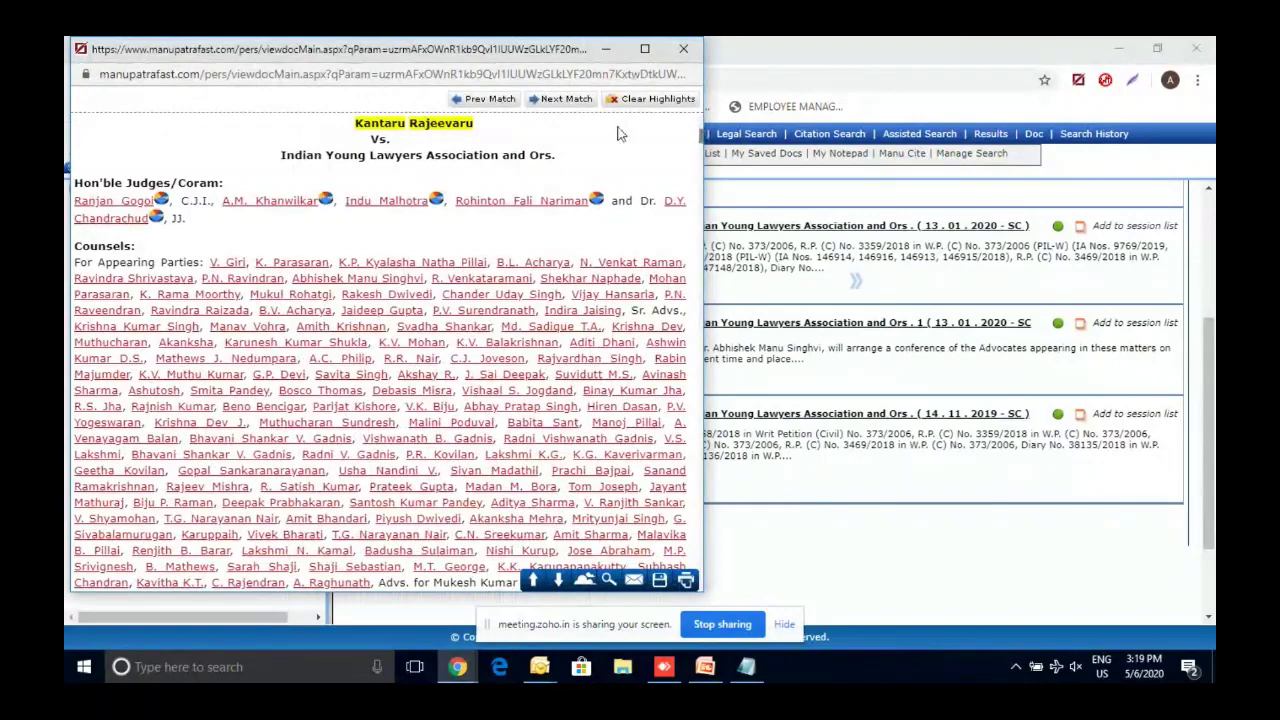
scroll(617, 133, "up", 10)
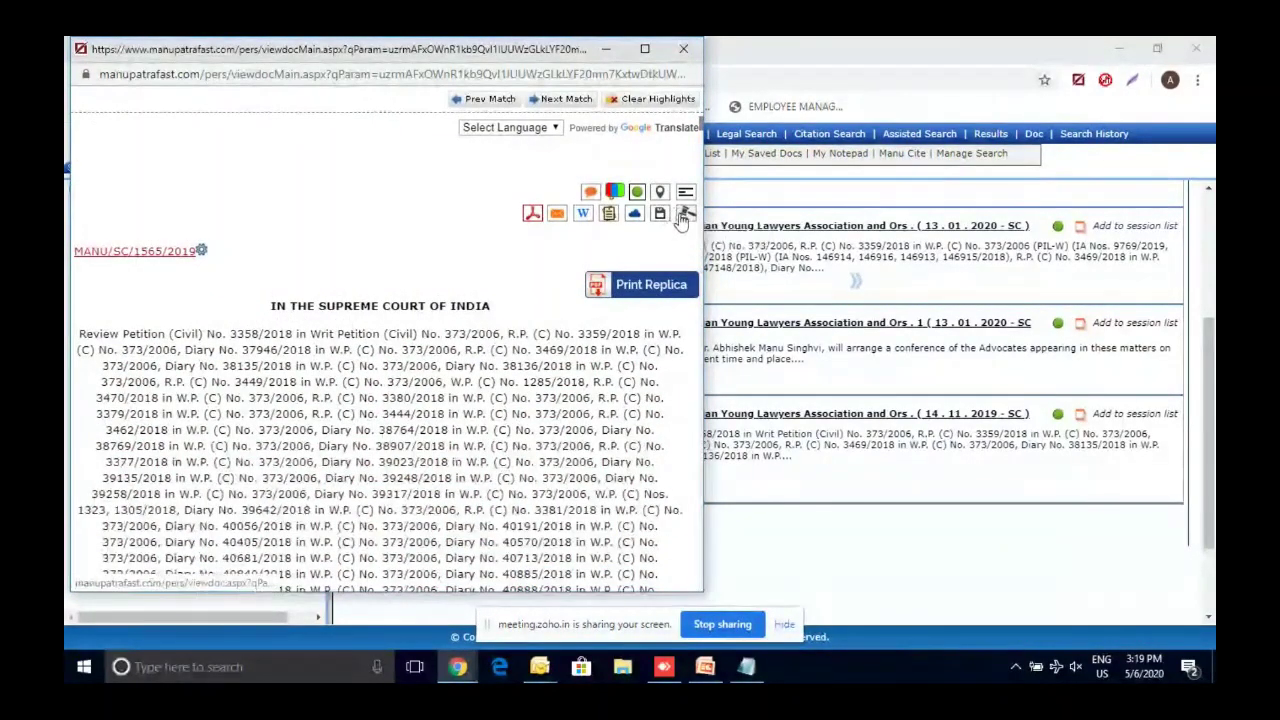
left_click(684, 216)
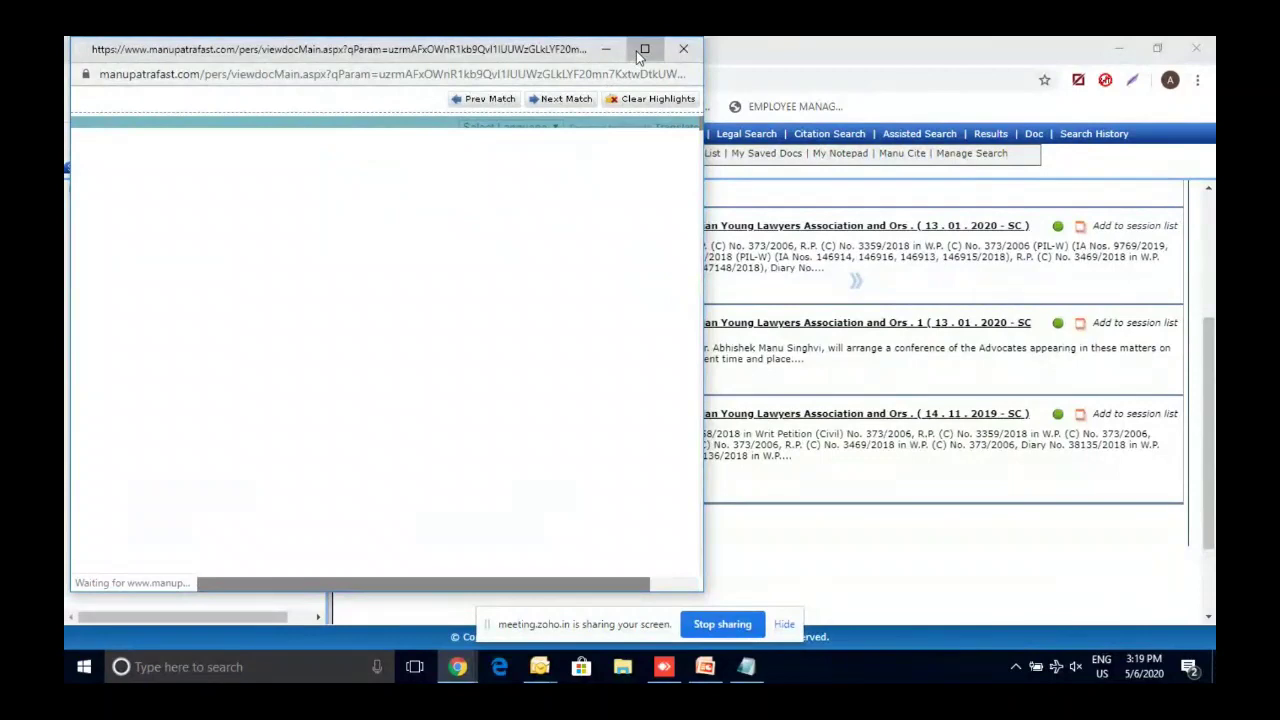
left_click(637, 51)
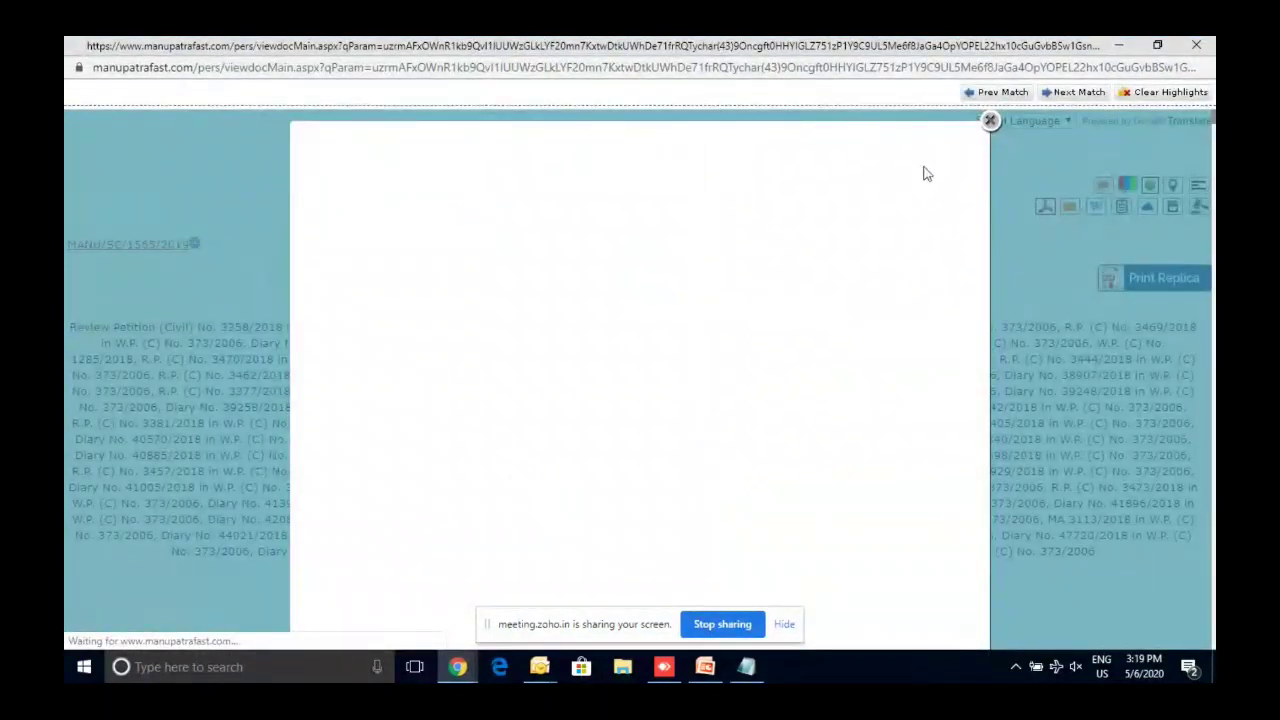
left_click(990, 122)
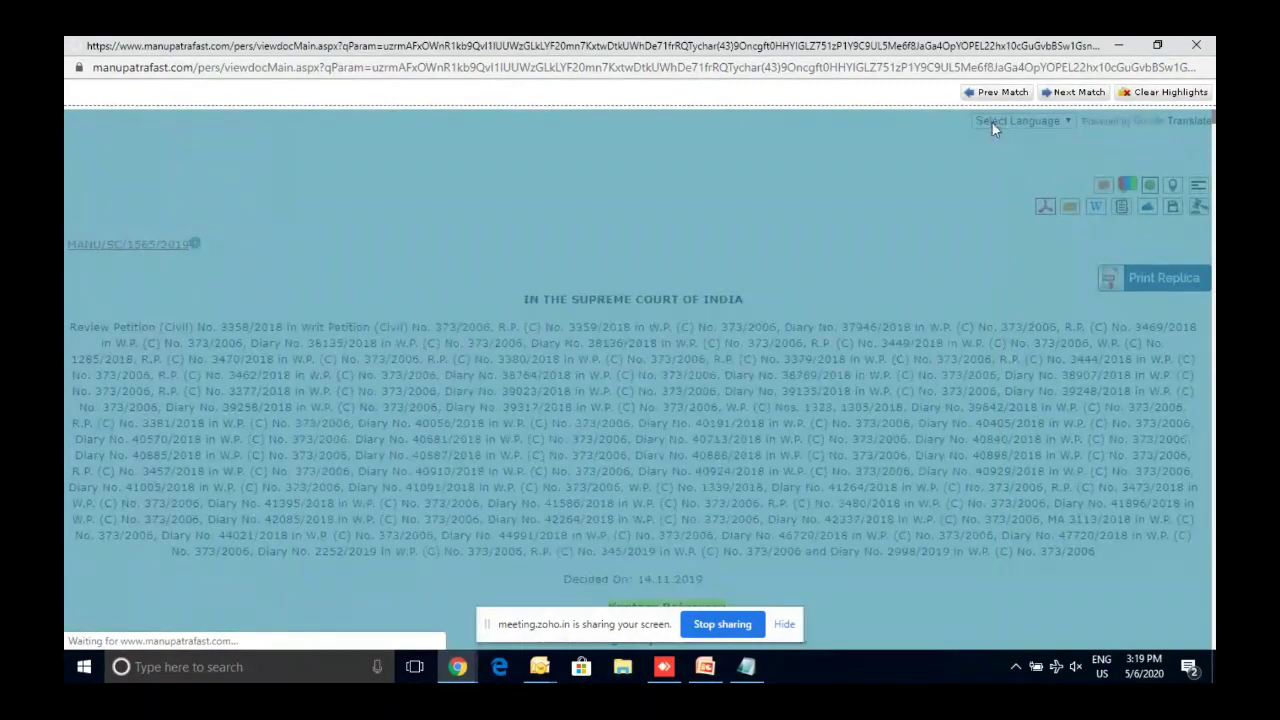
- Request the Judis English print replica of the judgment MANU/SC/1565/2019
scroll(694, 305, "down", 1)
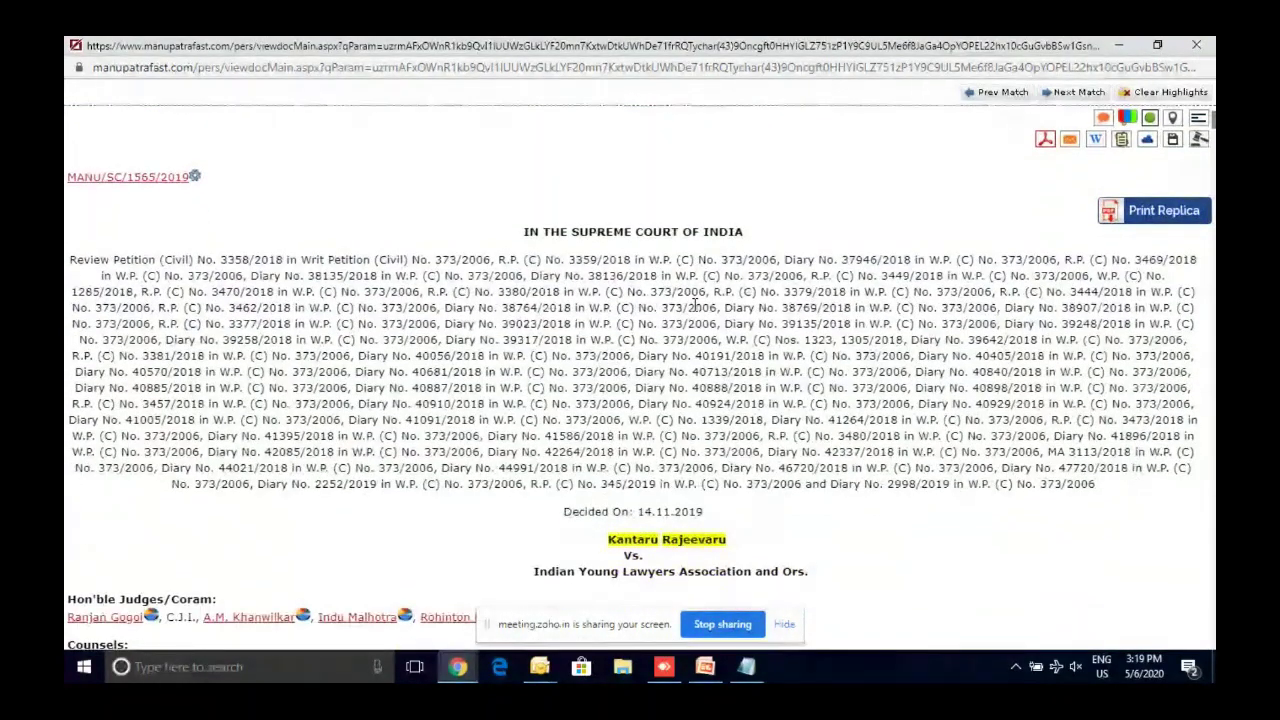
scroll(697, 305, "down", 1)
scroll(1175, 209, "up", 2)
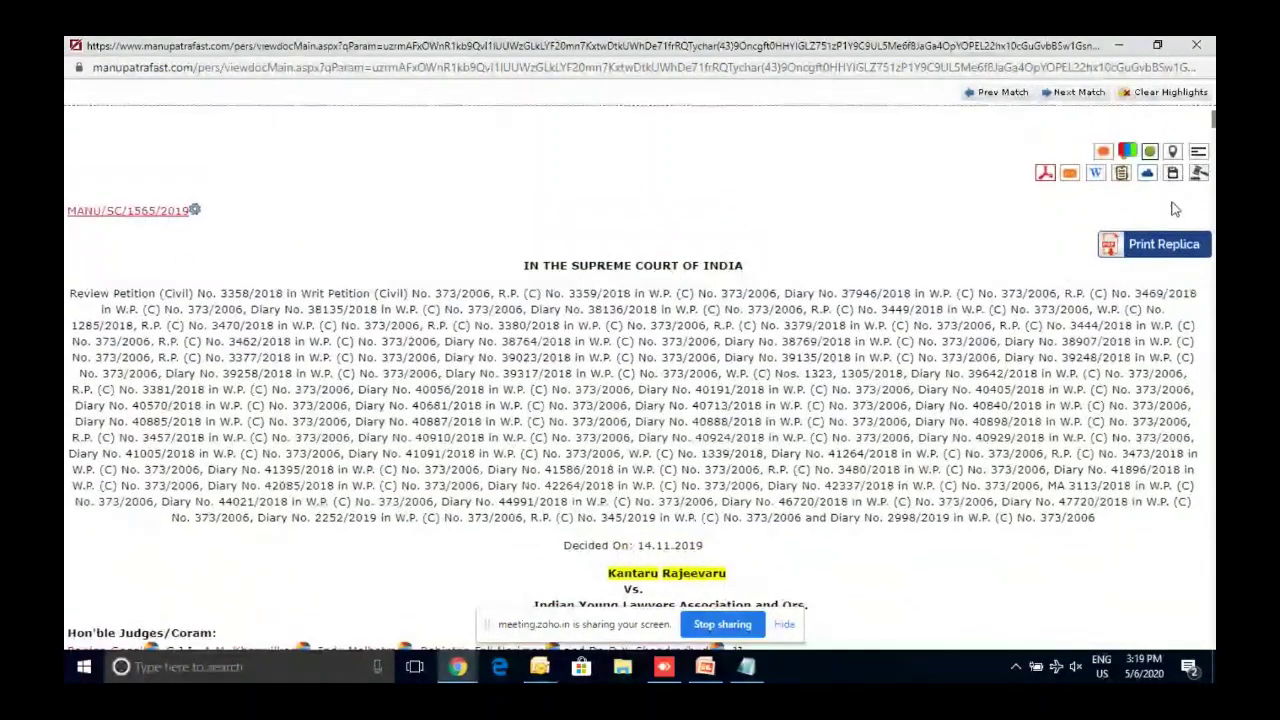
left_click(1112, 250)
left_click(1102, 288)
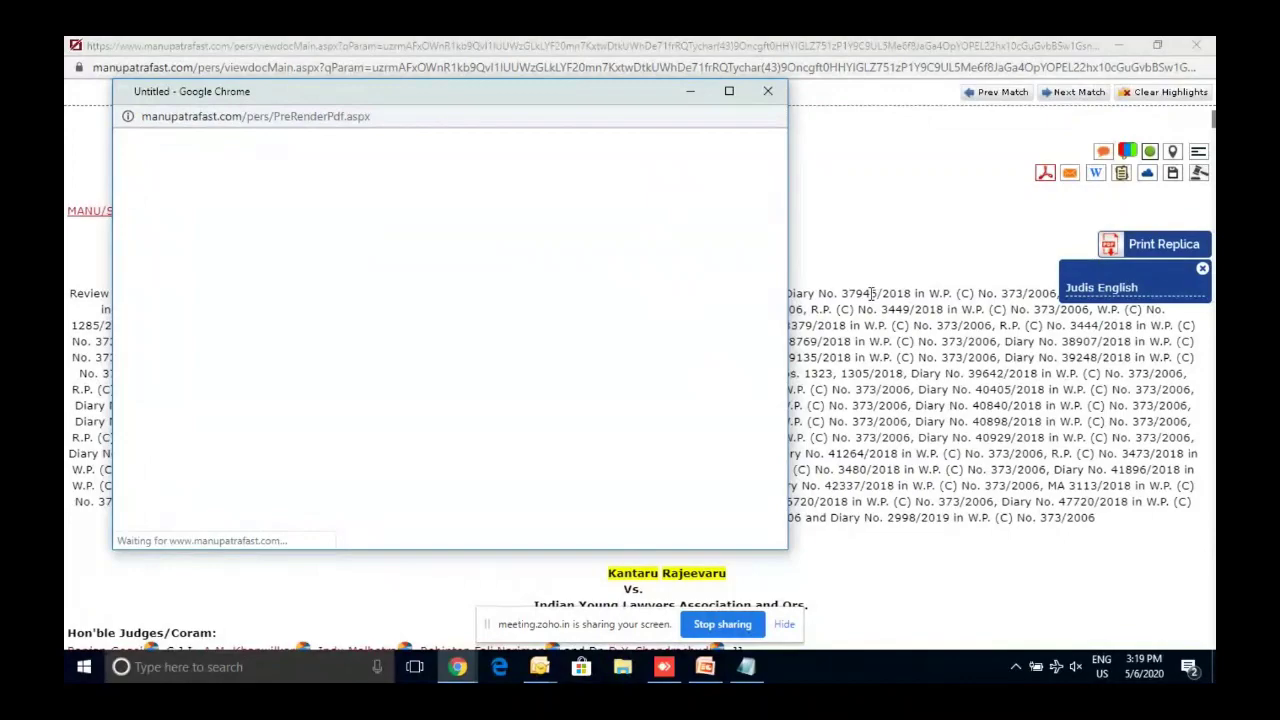
- Load google.com in a new browser tab of the Manupatra window to test the connection, and leave that tab
left_click(457, 666)
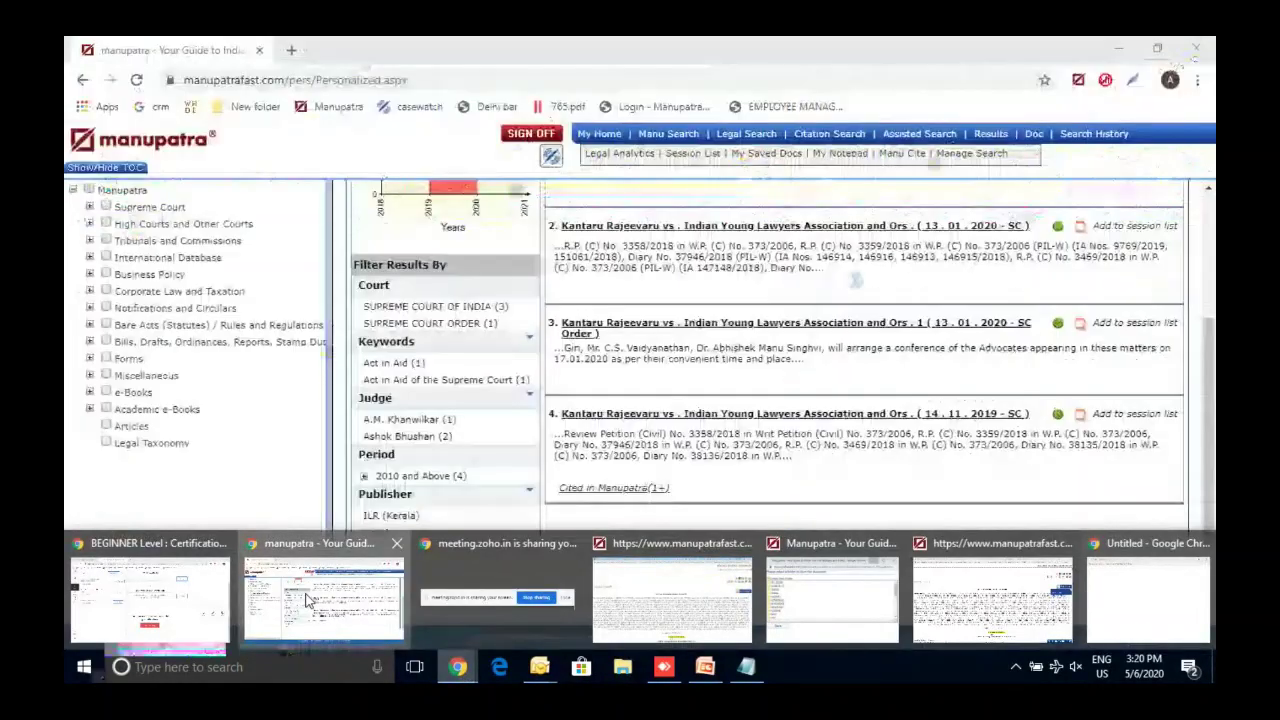
left_click(308, 600)
left_click(291, 50)
type("goo")
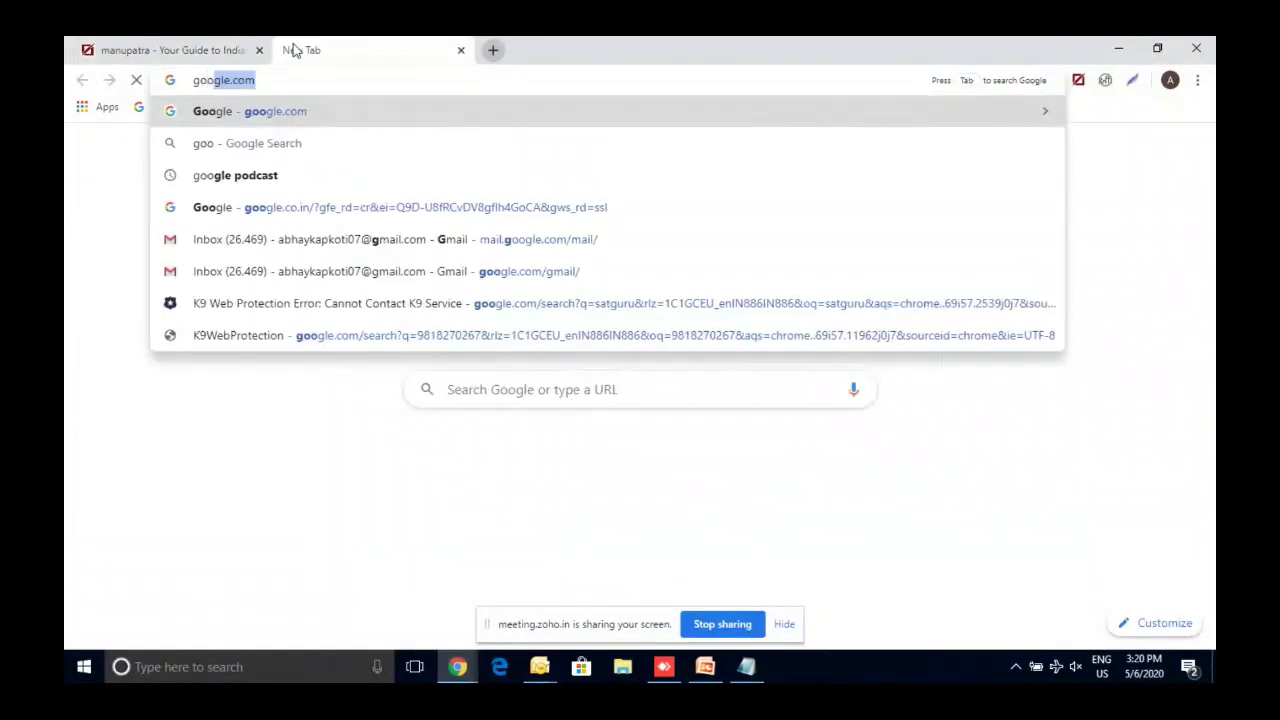
key("Return")
left_click(251, 49)
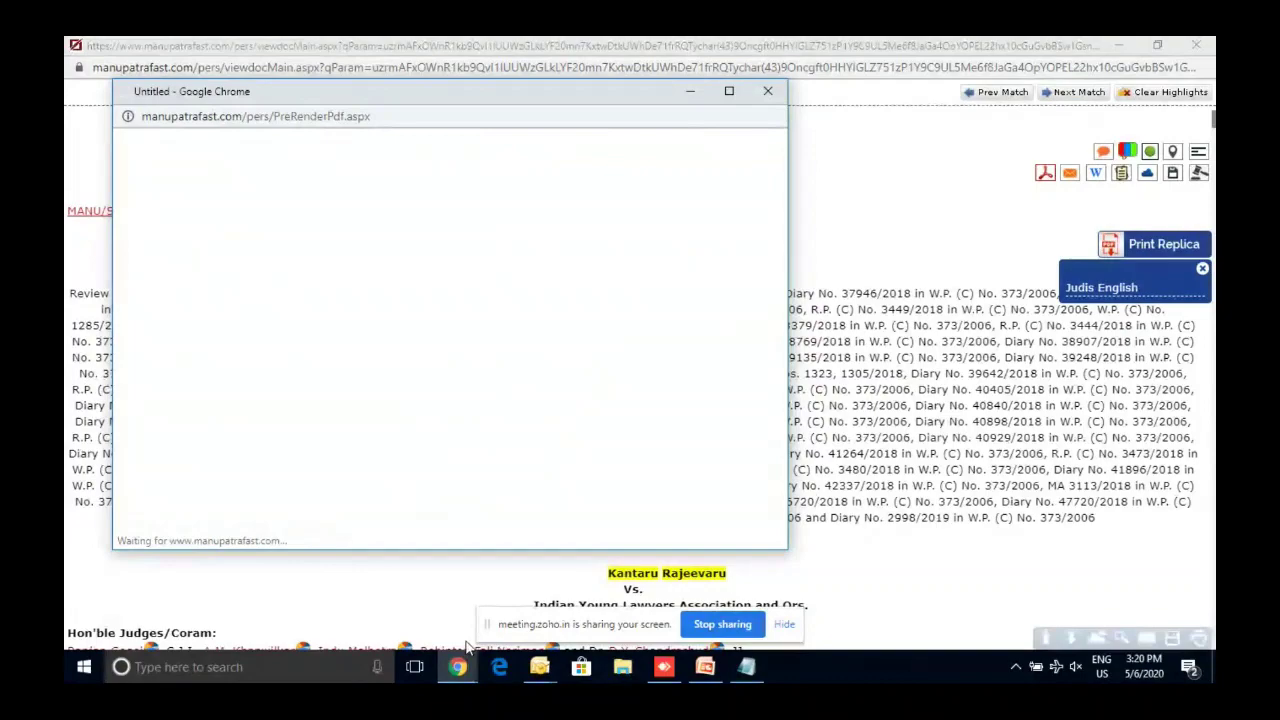
- Switch to the Zoho Meeting window and read through the attendees' Q&A questions
mouse_move(458, 664)
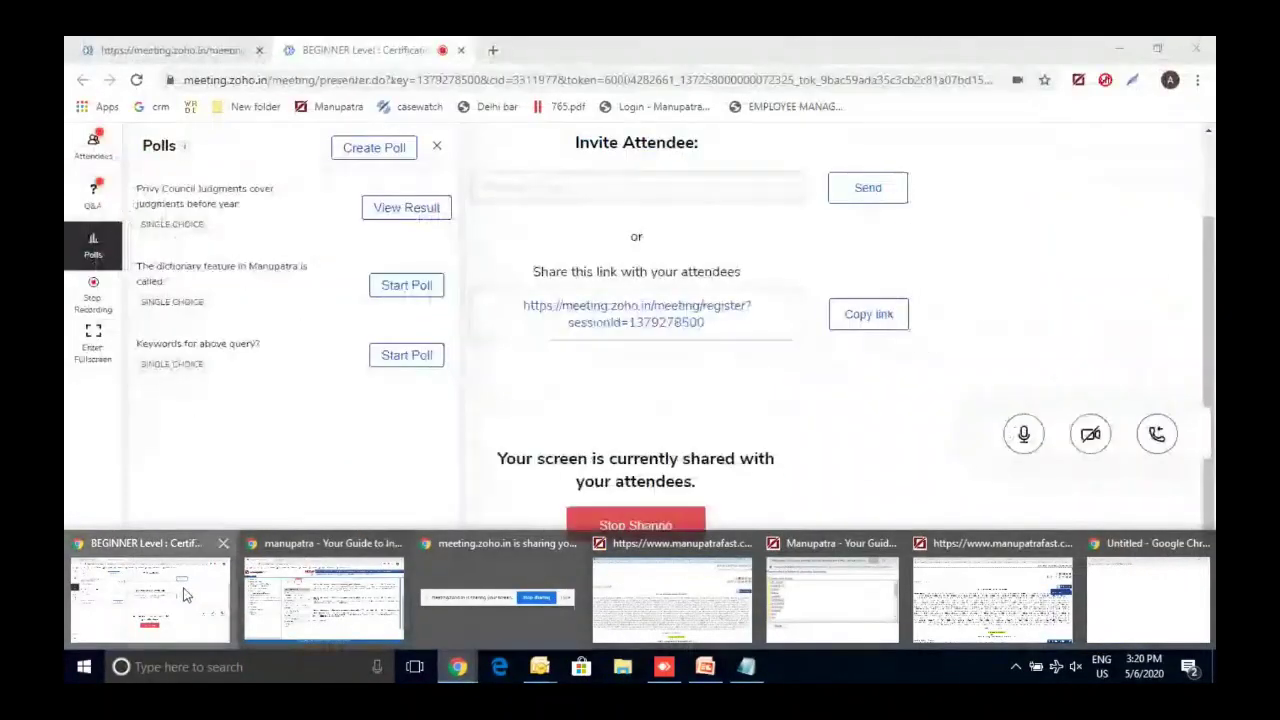
left_click(183, 595)
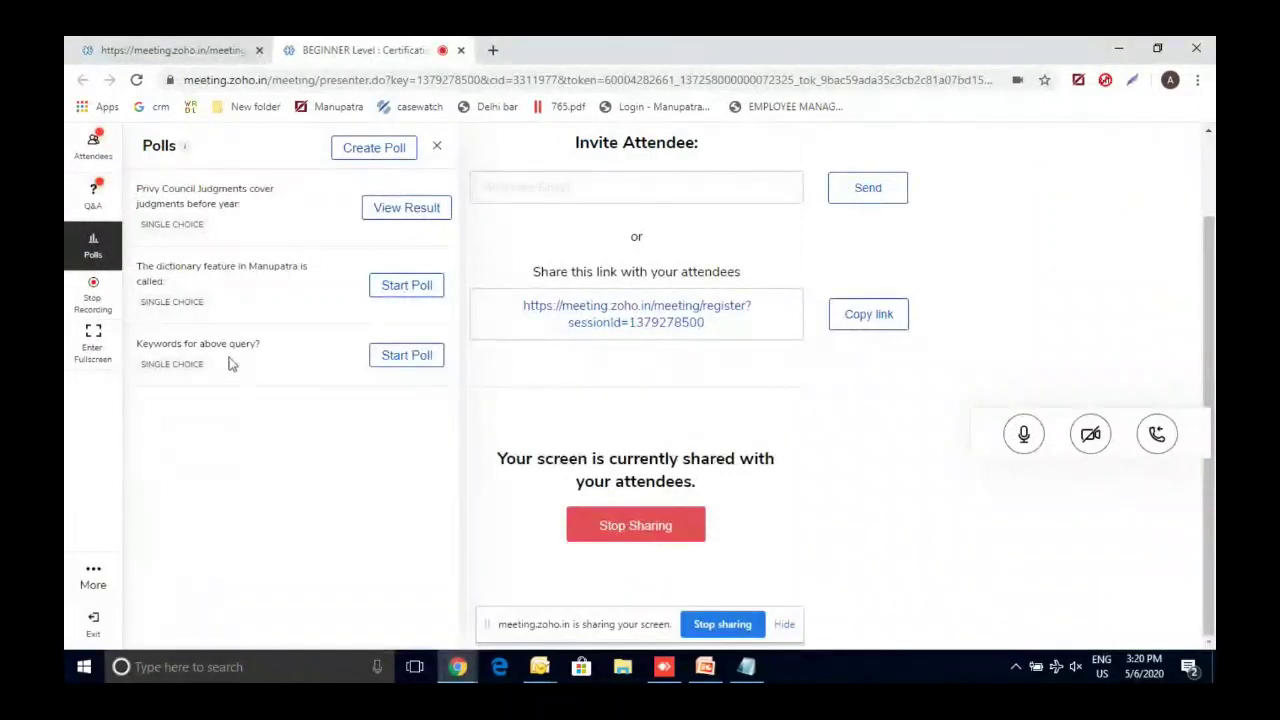
left_click(94, 192)
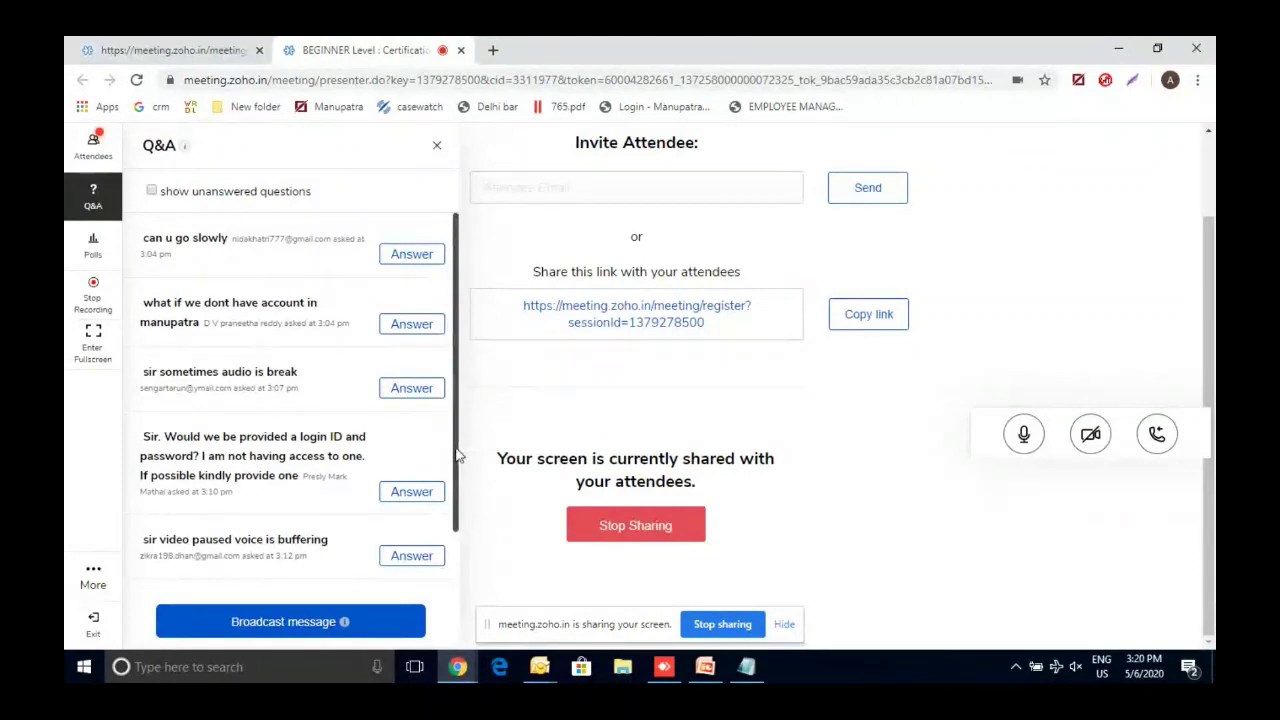
scroll(320, 437, "down", 1)
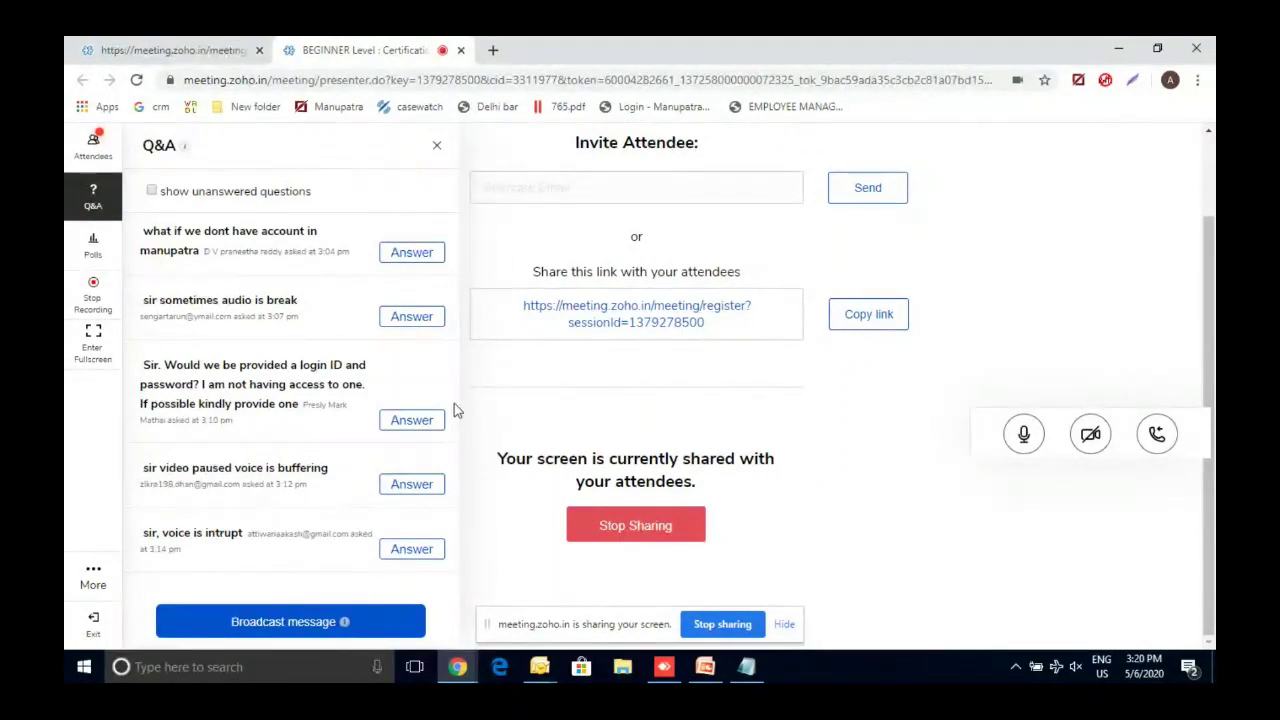
- Return to the judgment, retry the Judis English print replica, closing the blank replica window between attempts, and minimize the judgment window
left_click(463, 667)
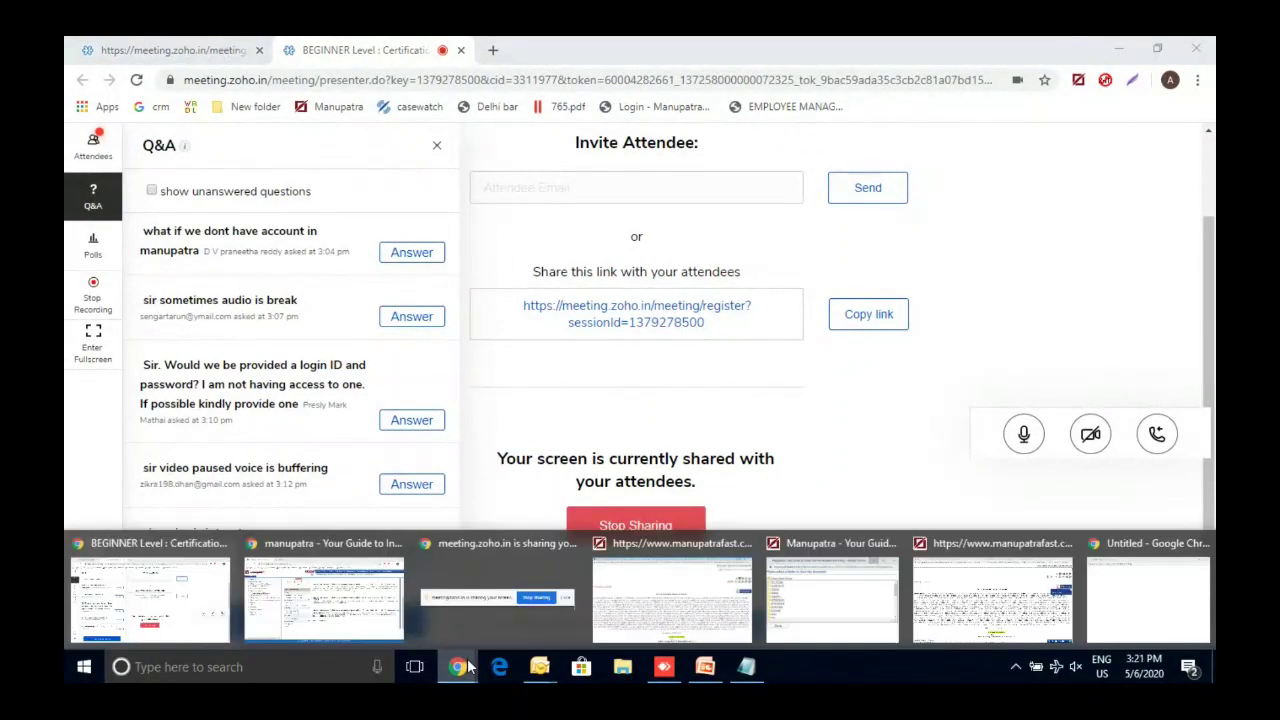
left_click(1007, 617)
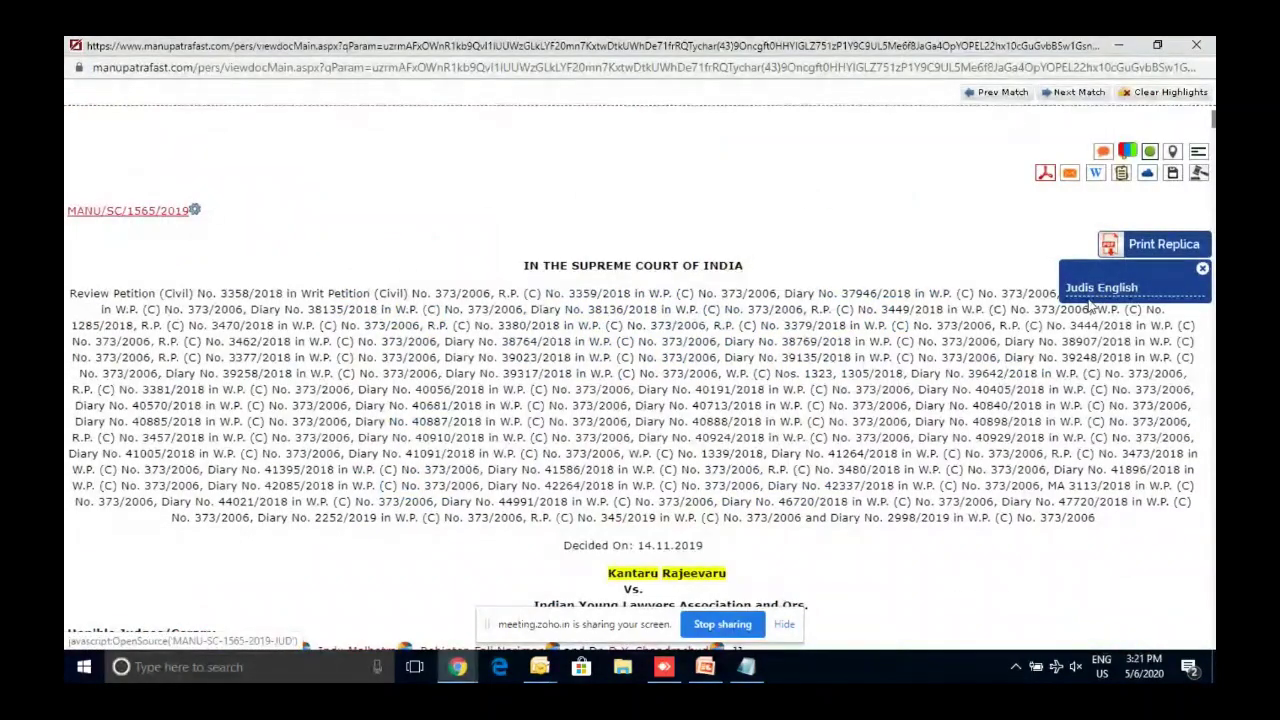
left_click(1095, 289)
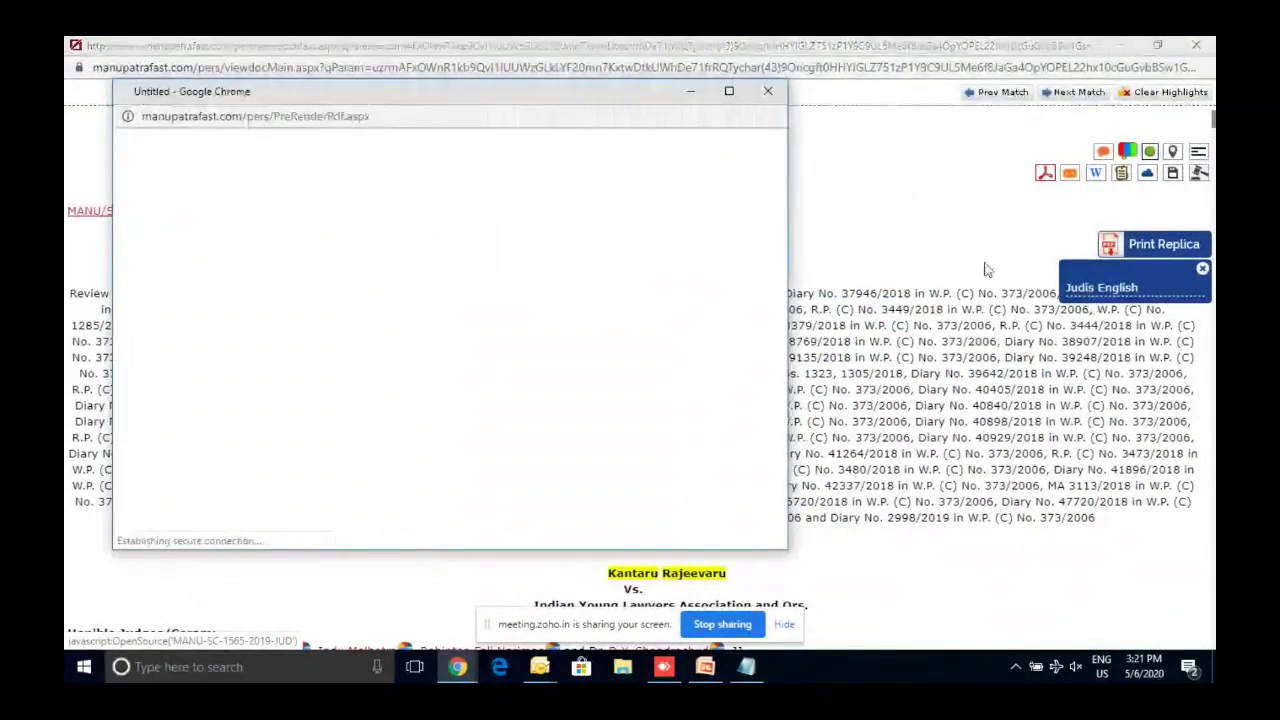
mouse_move(457, 666)
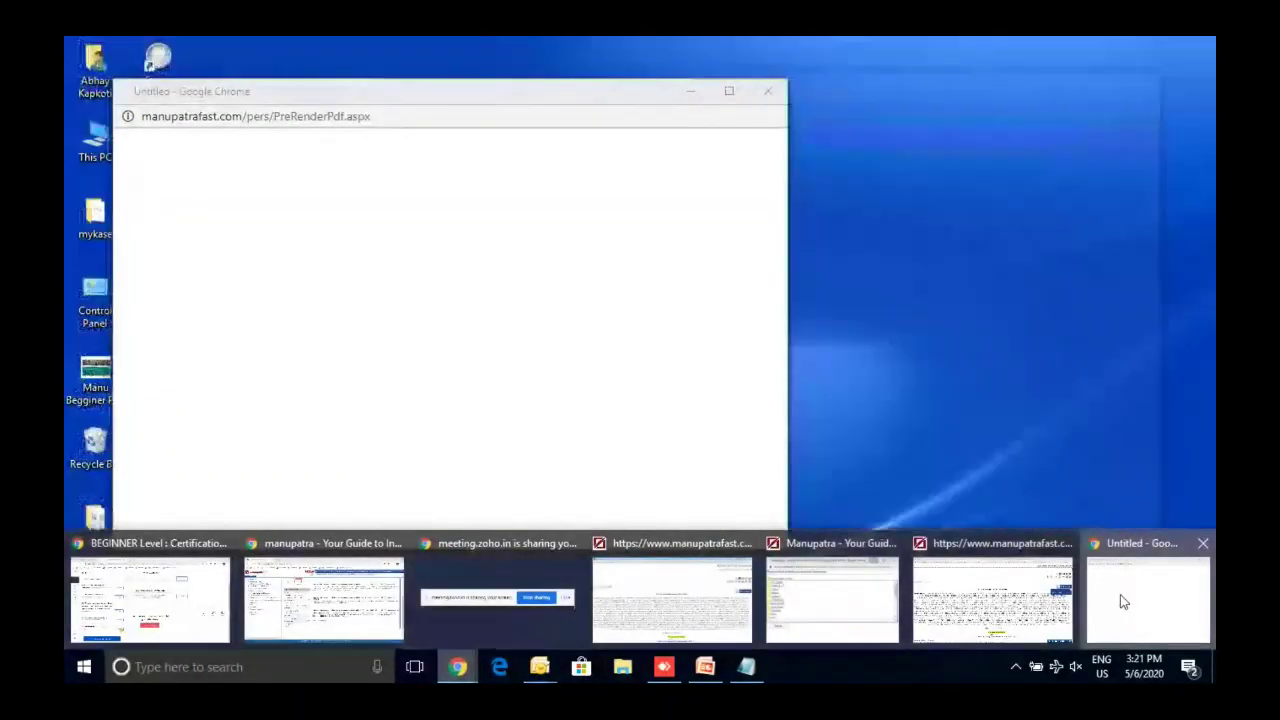
left_click(1123, 601)
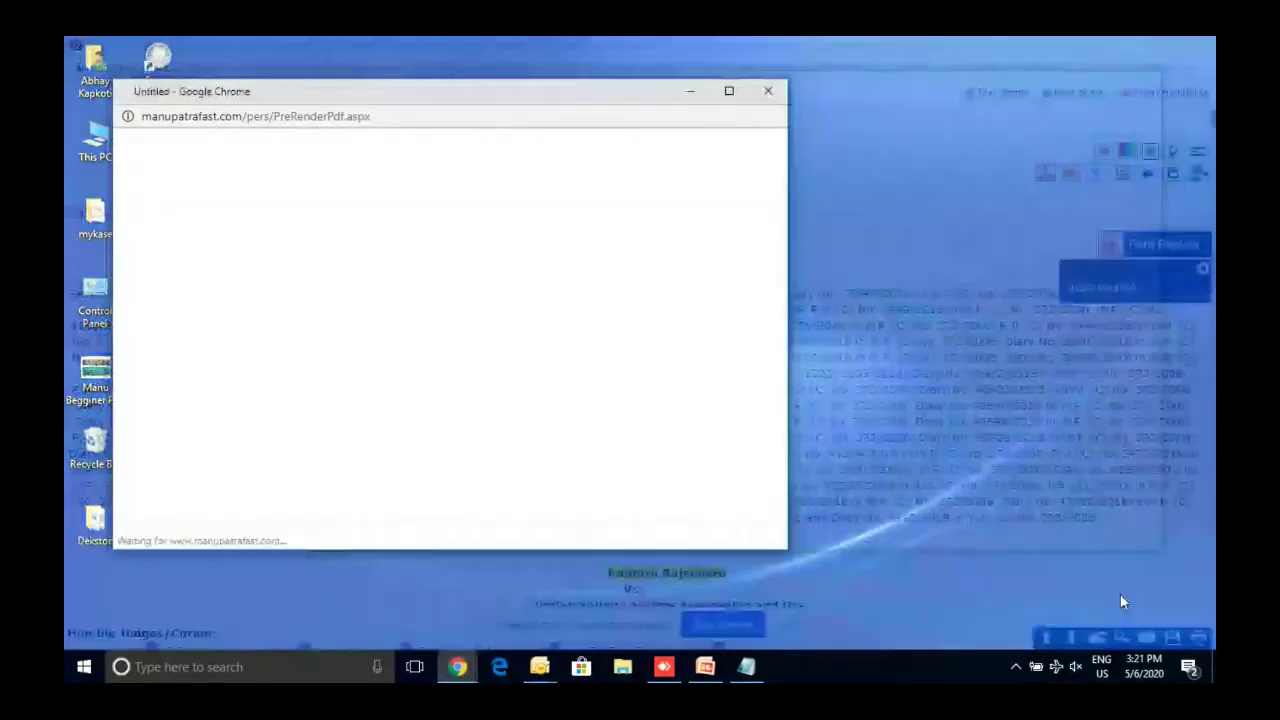
left_click(767, 92)
left_click(1117, 290)
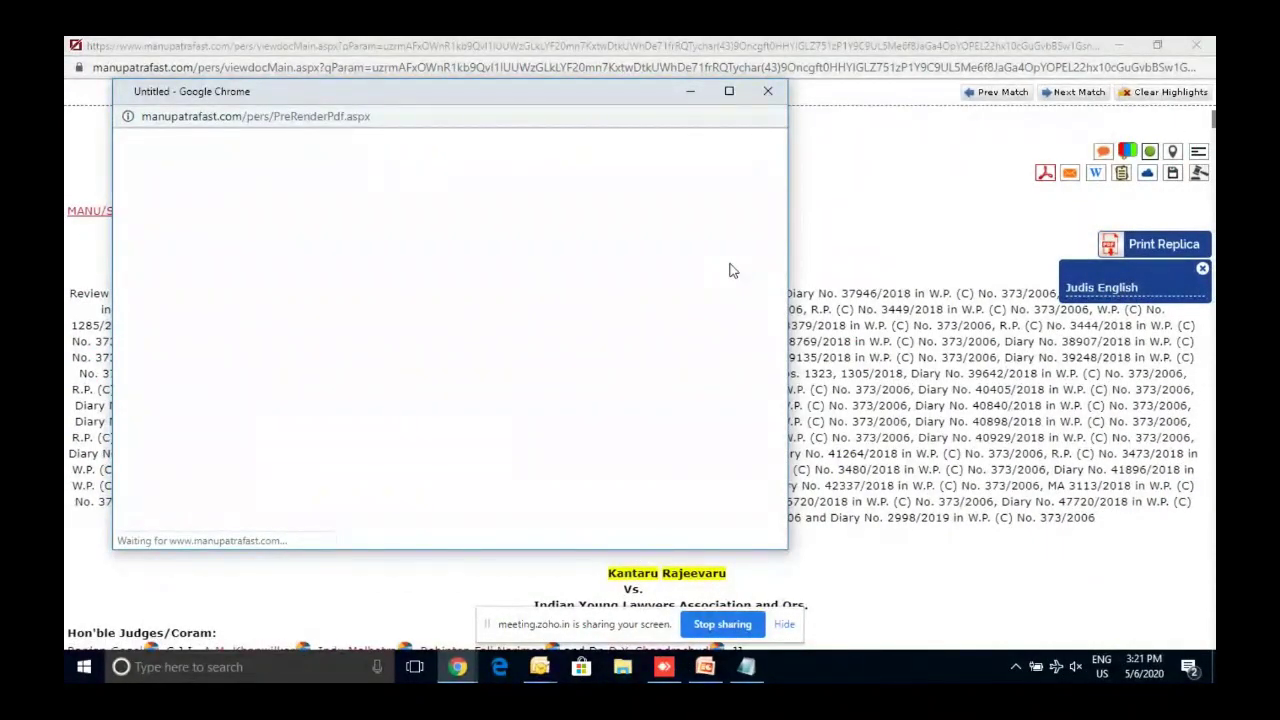
left_click(1123, 46)
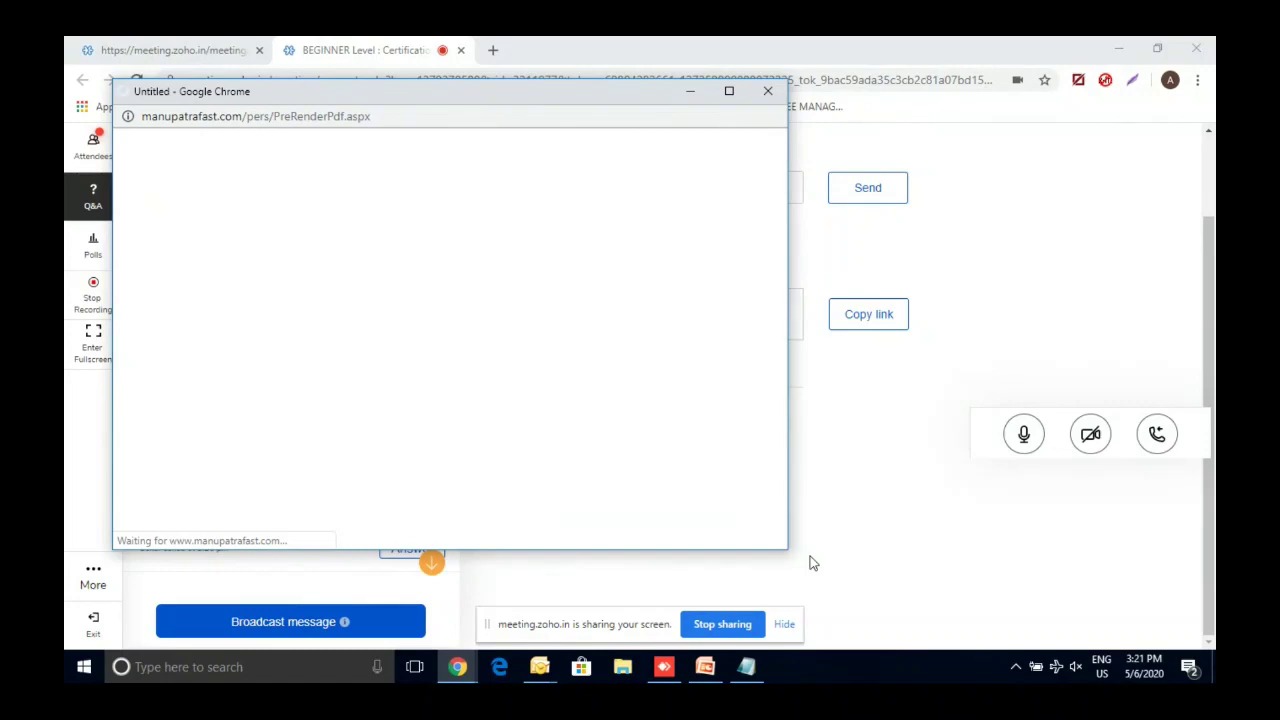
- Close the blank replica window, read through the attendees' newer Q&A questions in Zoho Meeting, and minimize the meeting window
left_click(767, 91)
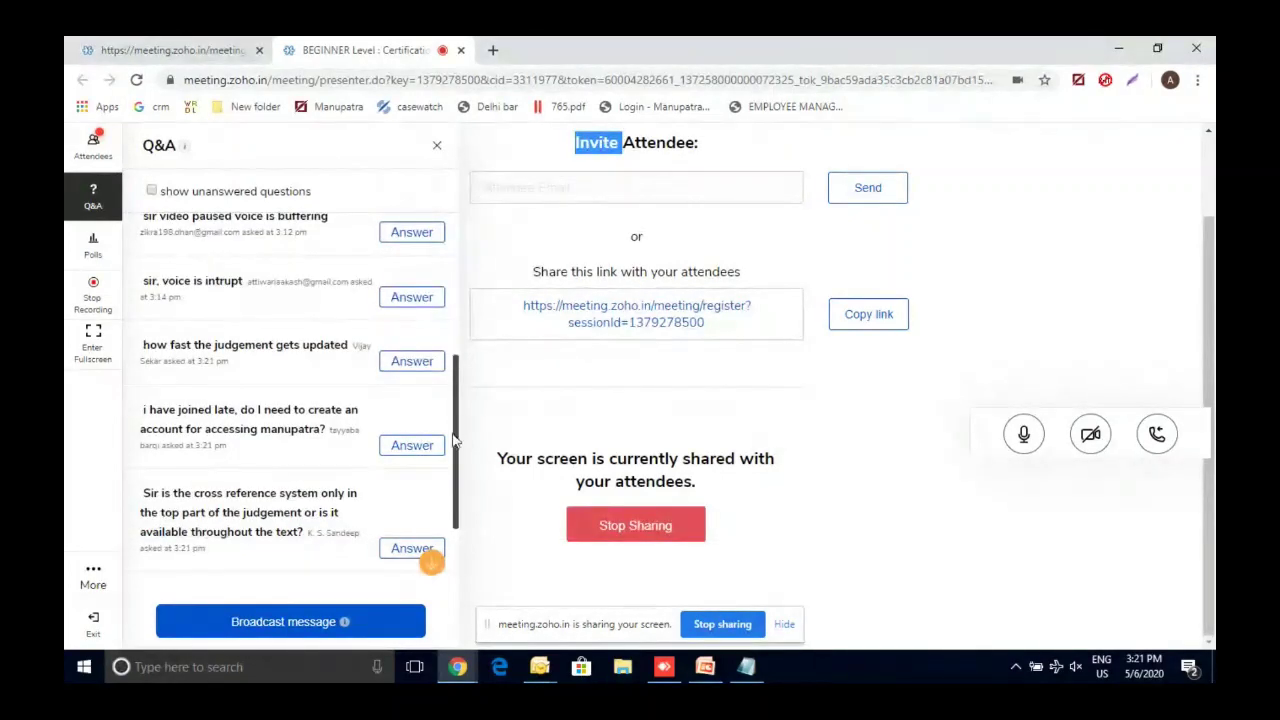
left_click_drag(141, 403, 453, 463)
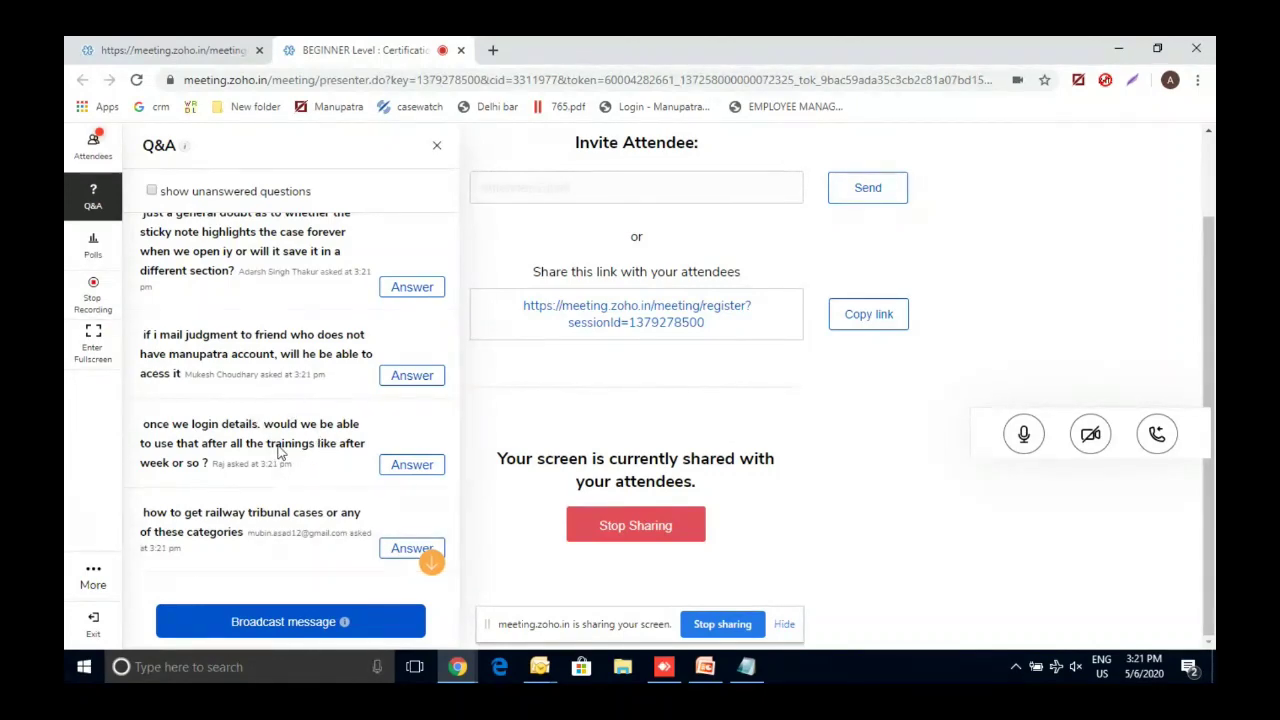
scroll(280, 452, "down", 1)
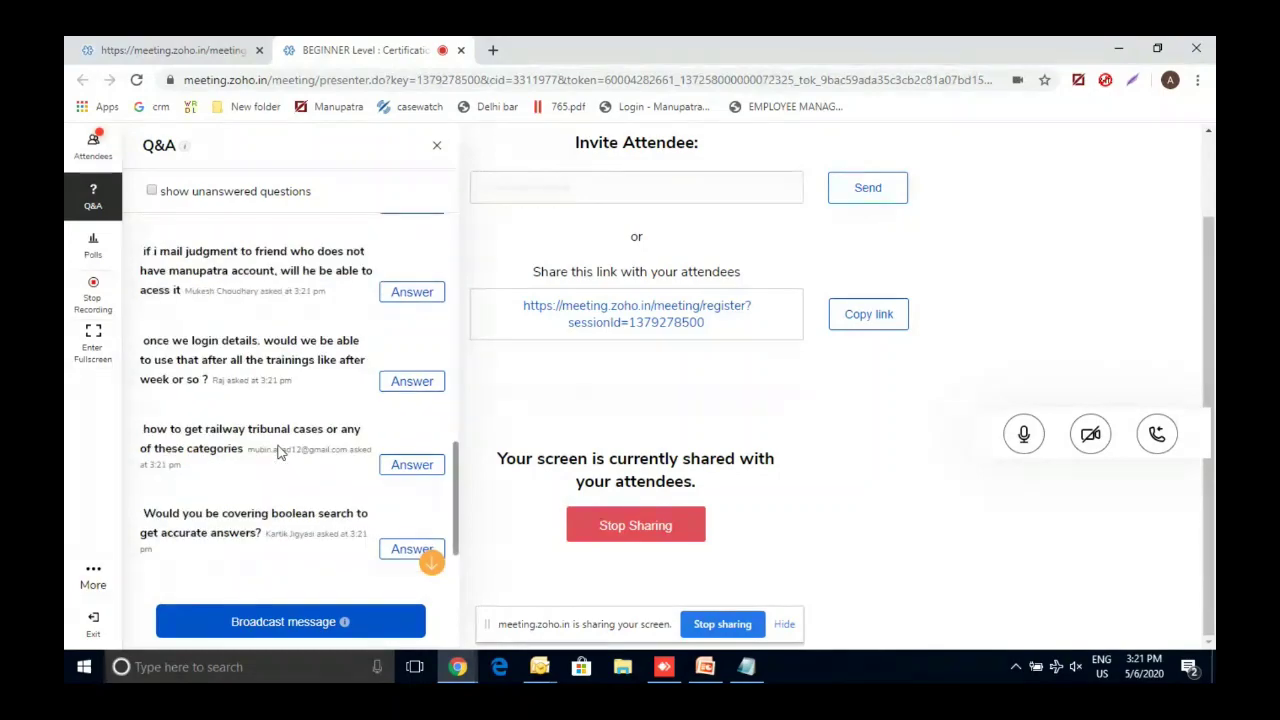
scroll(291, 540, "down", 1)
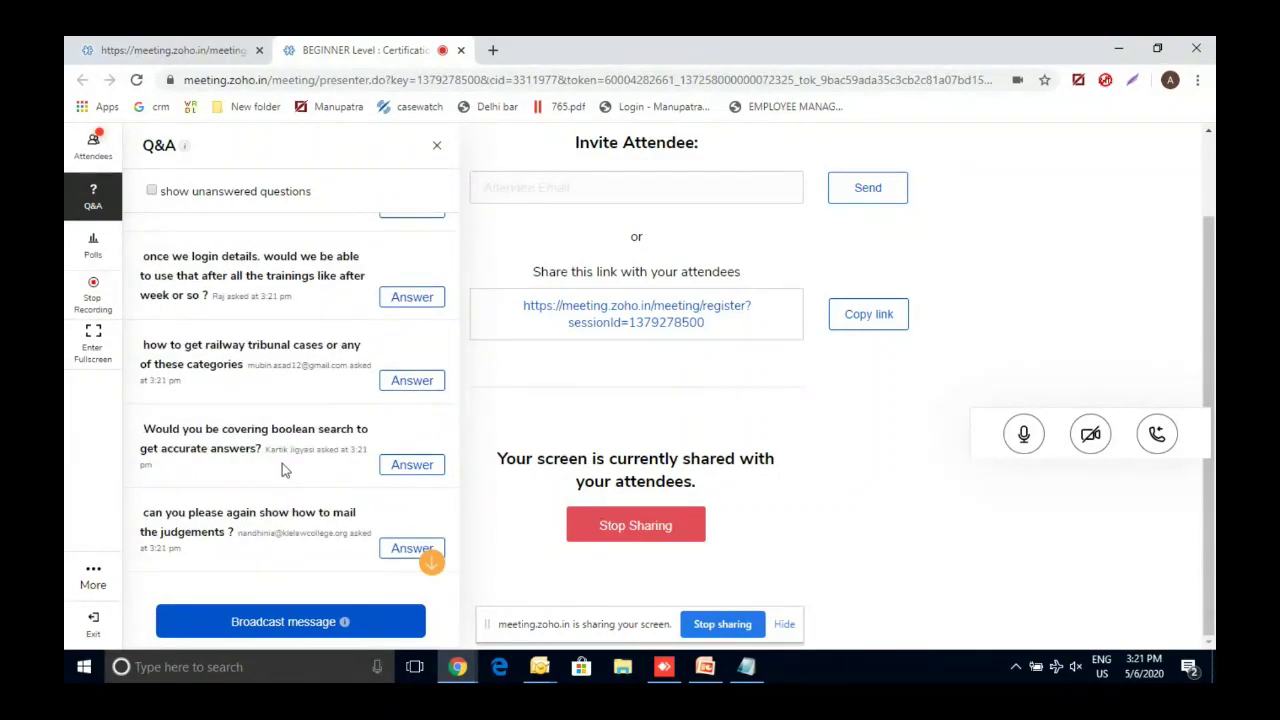
scroll(282, 470, "down", 1)
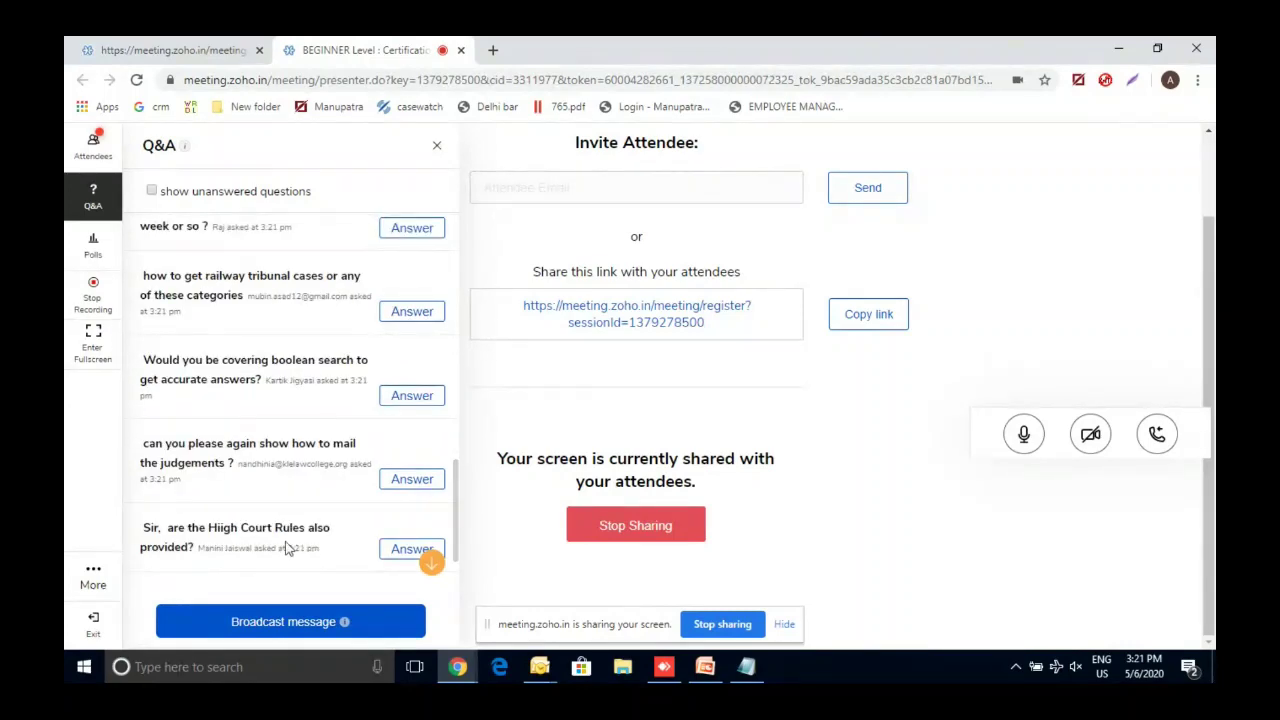
scroll(285, 548, "down", 1)
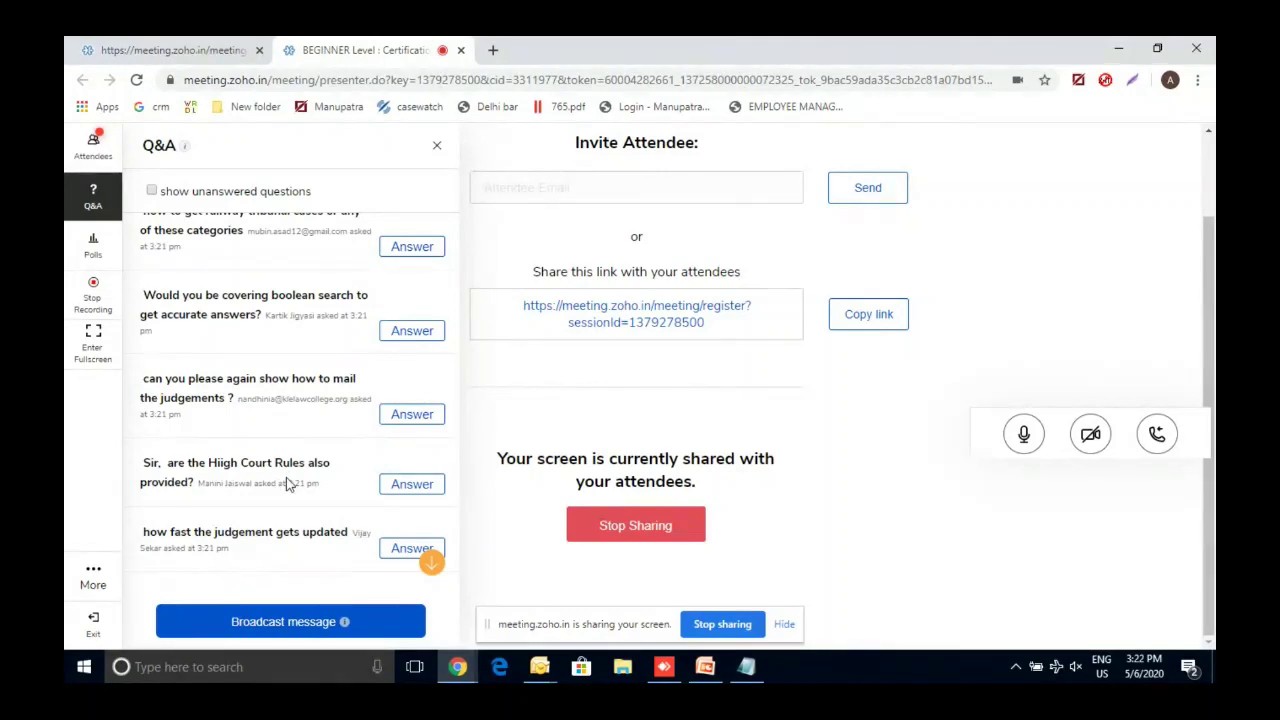
left_click(1117, 52)
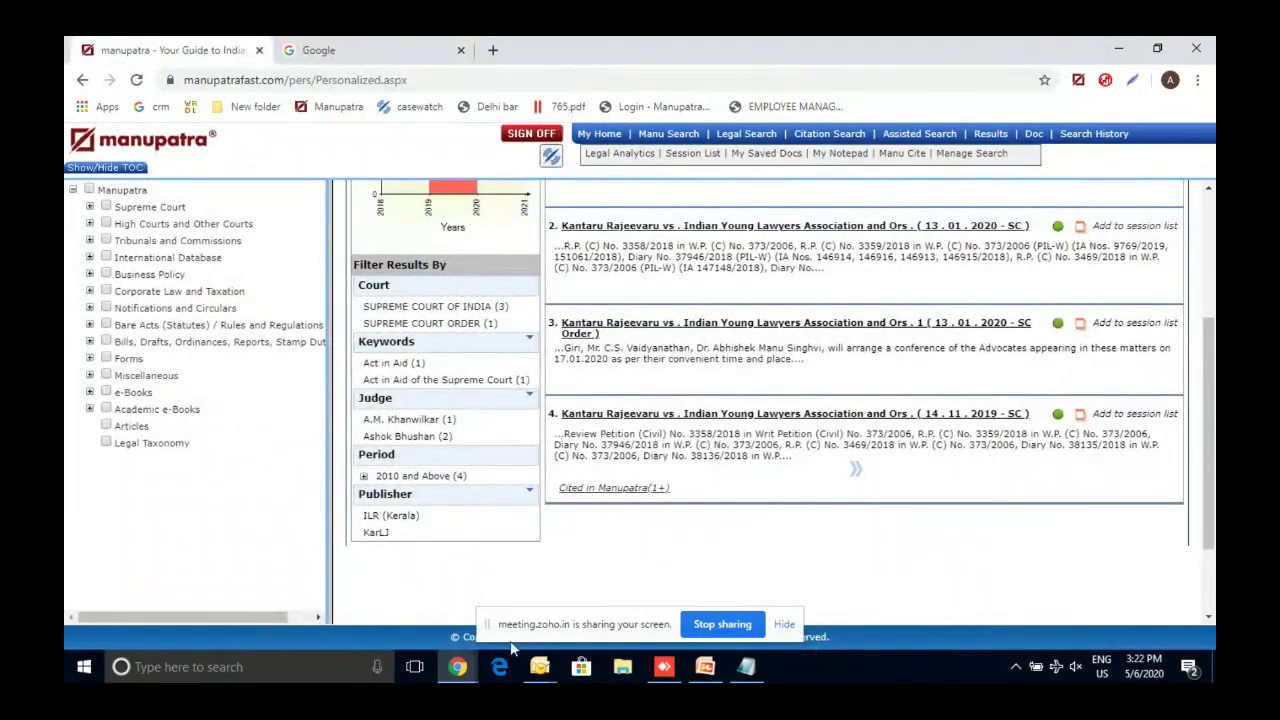
- Return to the judgment MANU/SC/1565/2019, view its list of keywords, and close the list
mouse_move(457, 666)
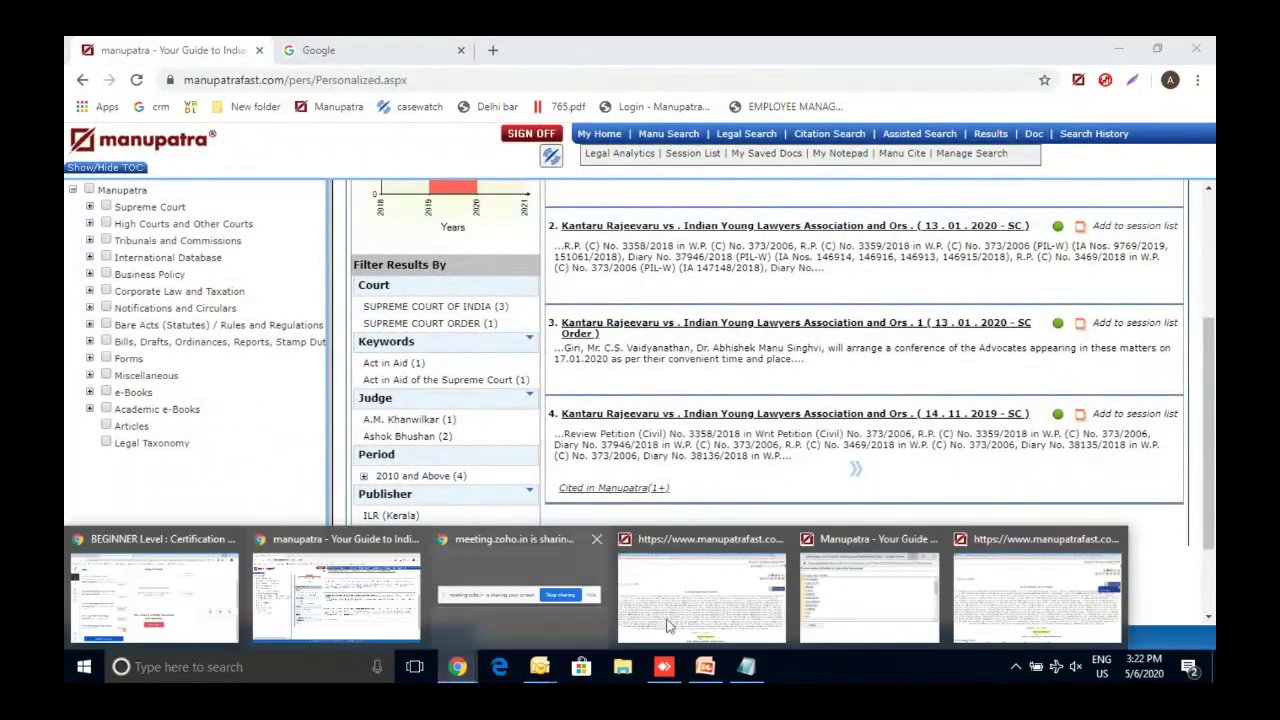
left_click(1008, 588)
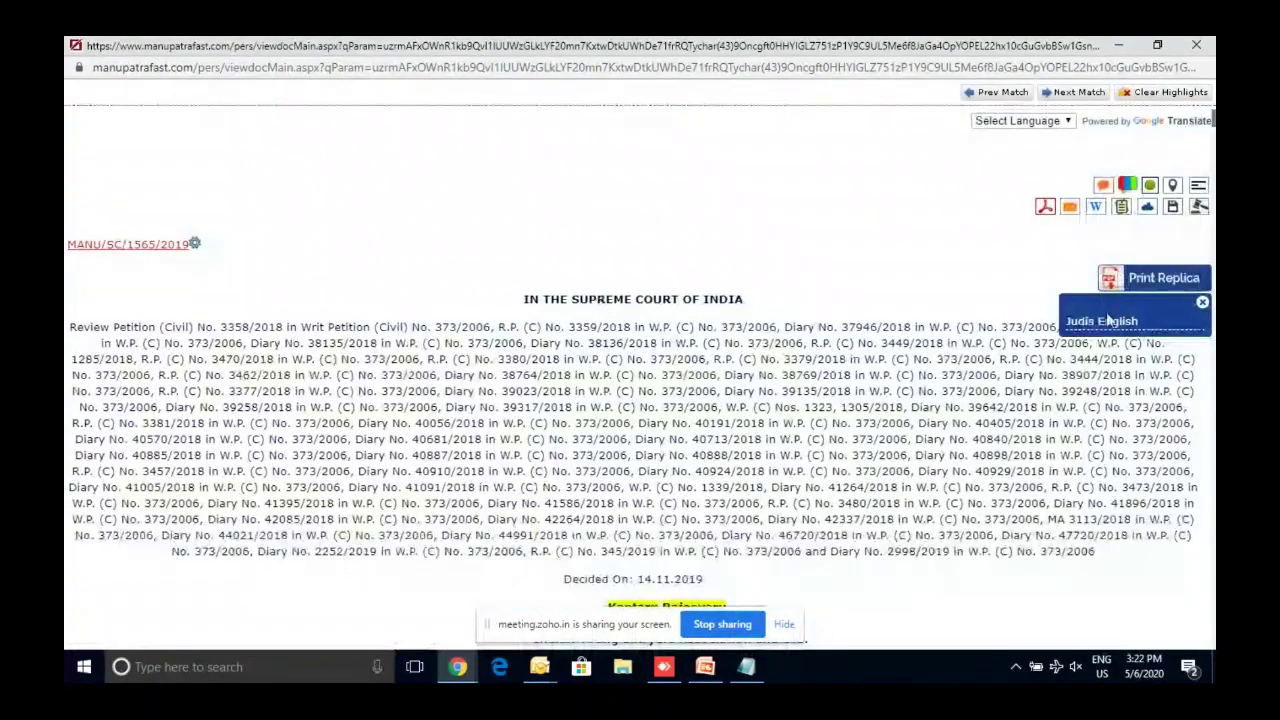
left_click(1127, 186)
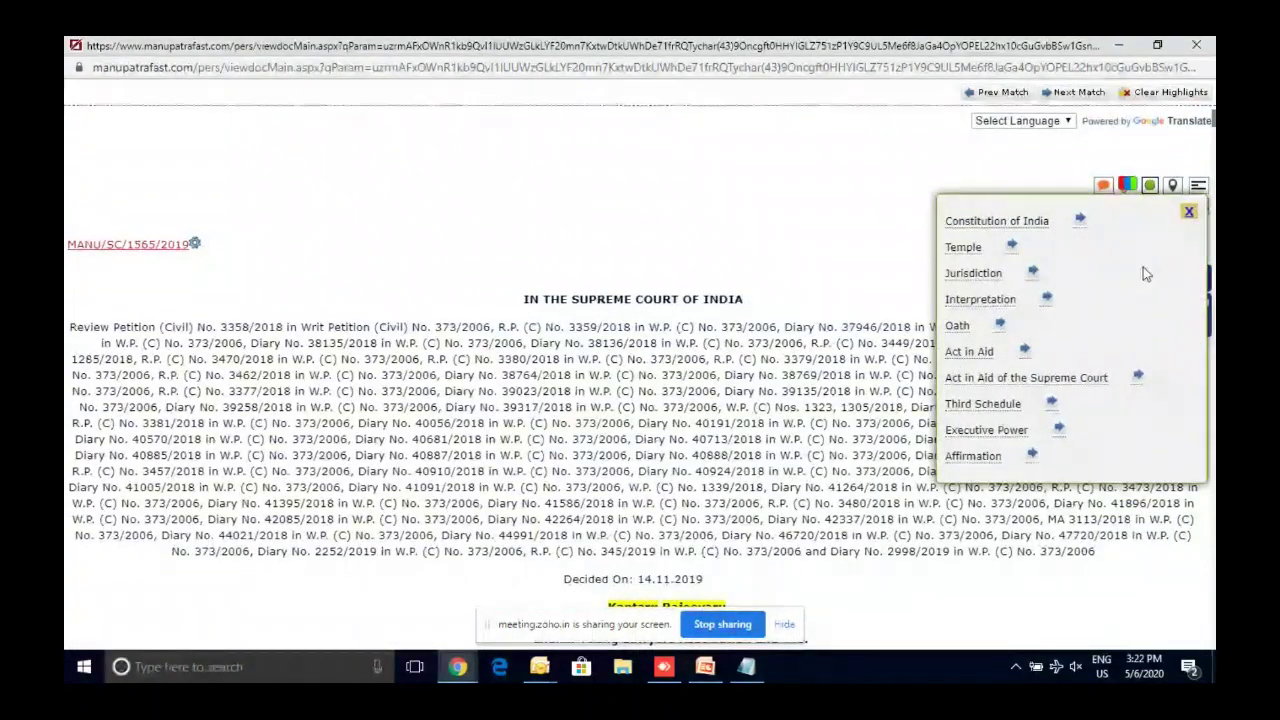
left_click(1189, 211)
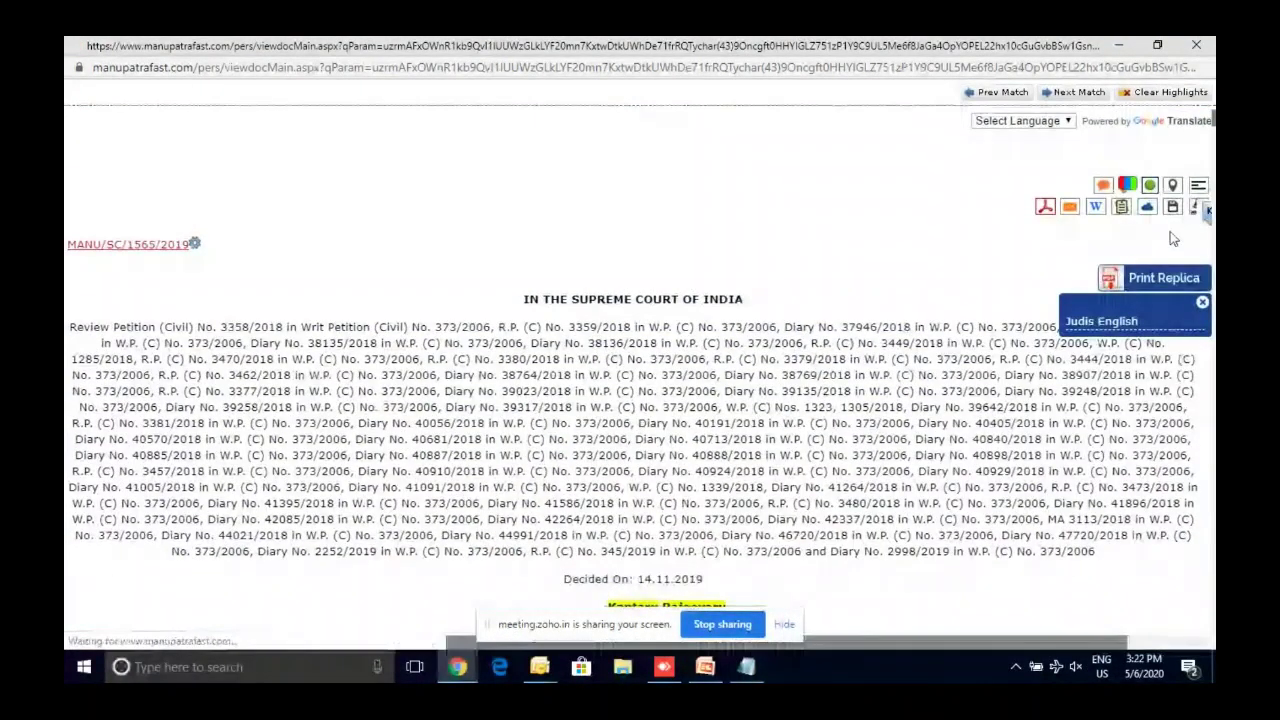
- Open the Judis English print replica of the judgment in a maximized window and keep it in front
mouse_move(1104, 290)
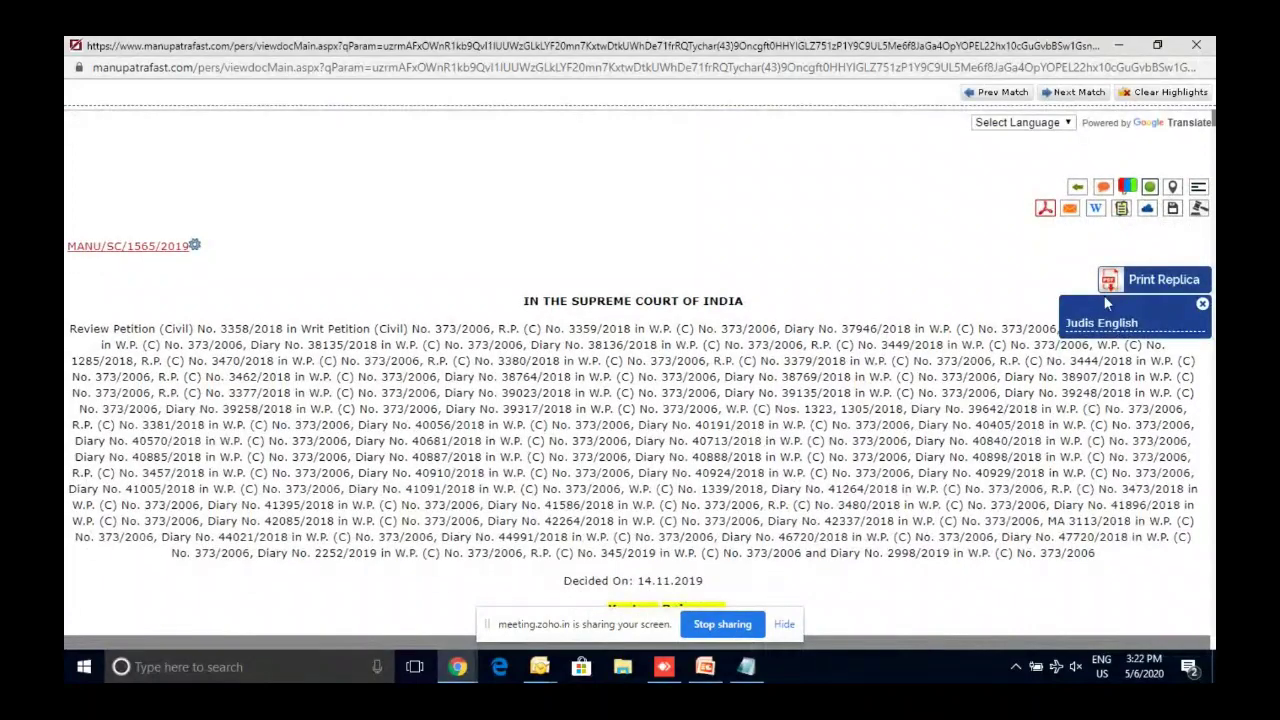
left_click(1100, 324)
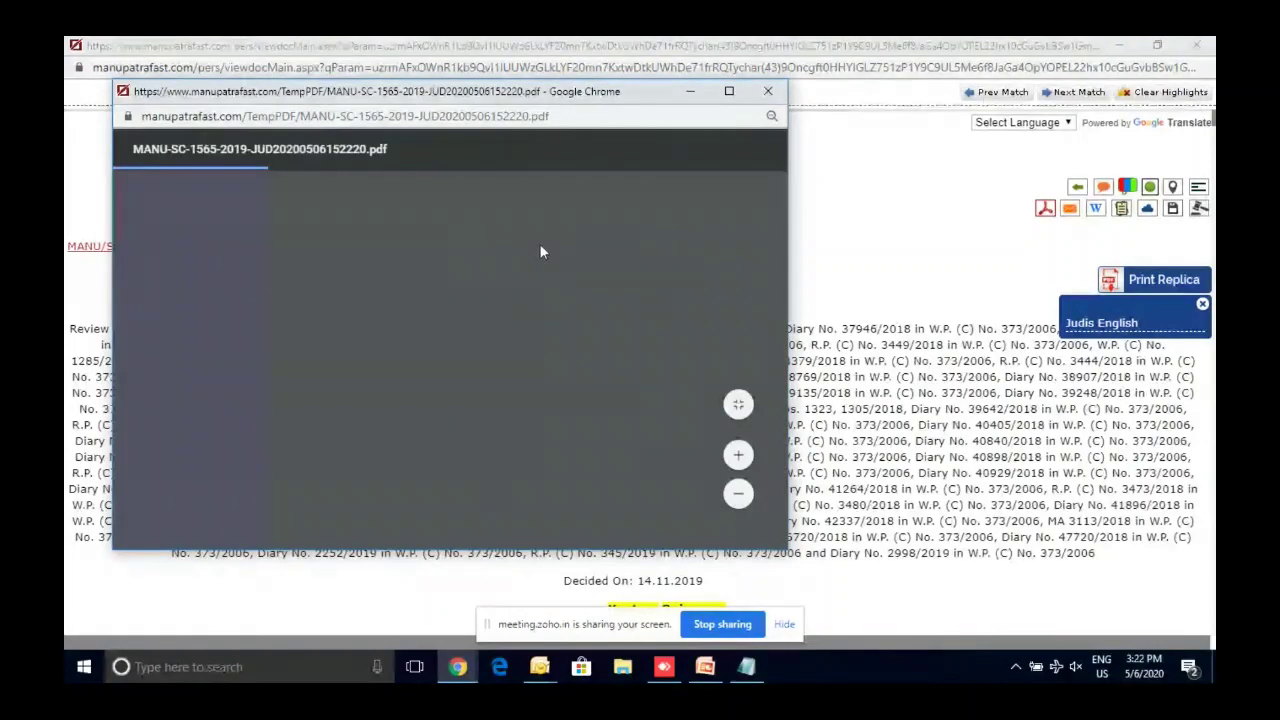
left_click(729, 91)
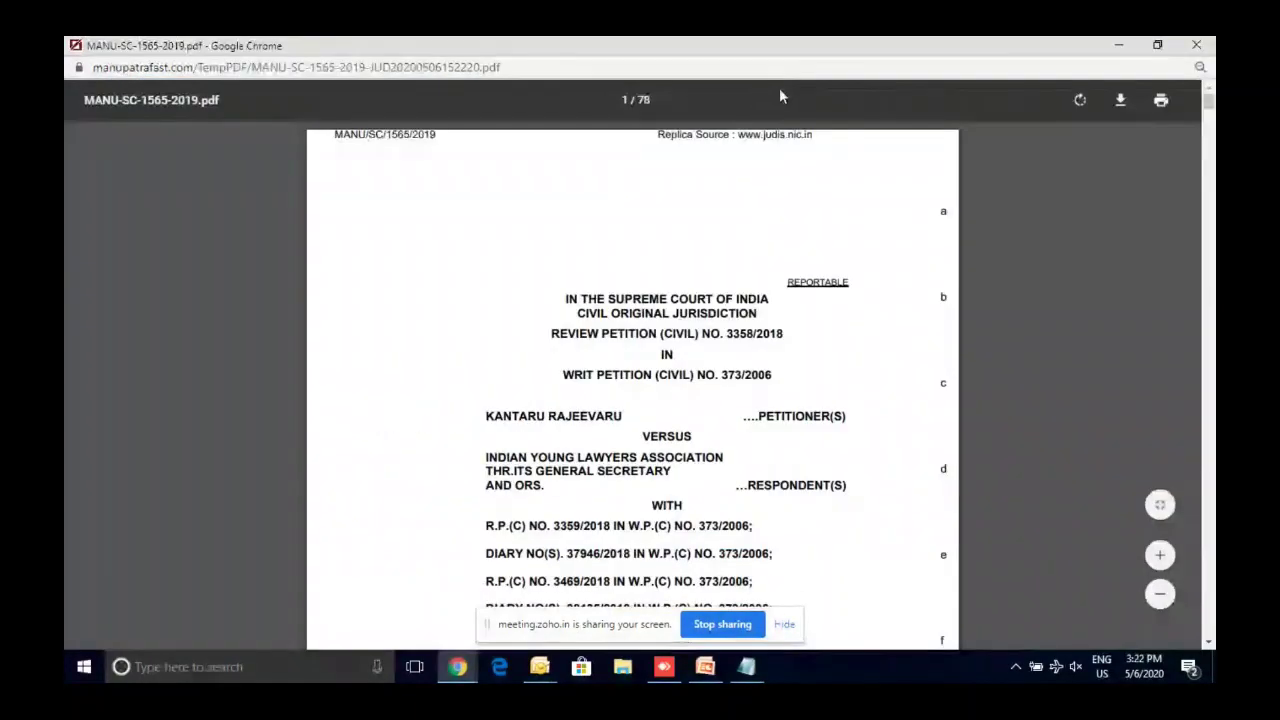
left_click(1119, 45)
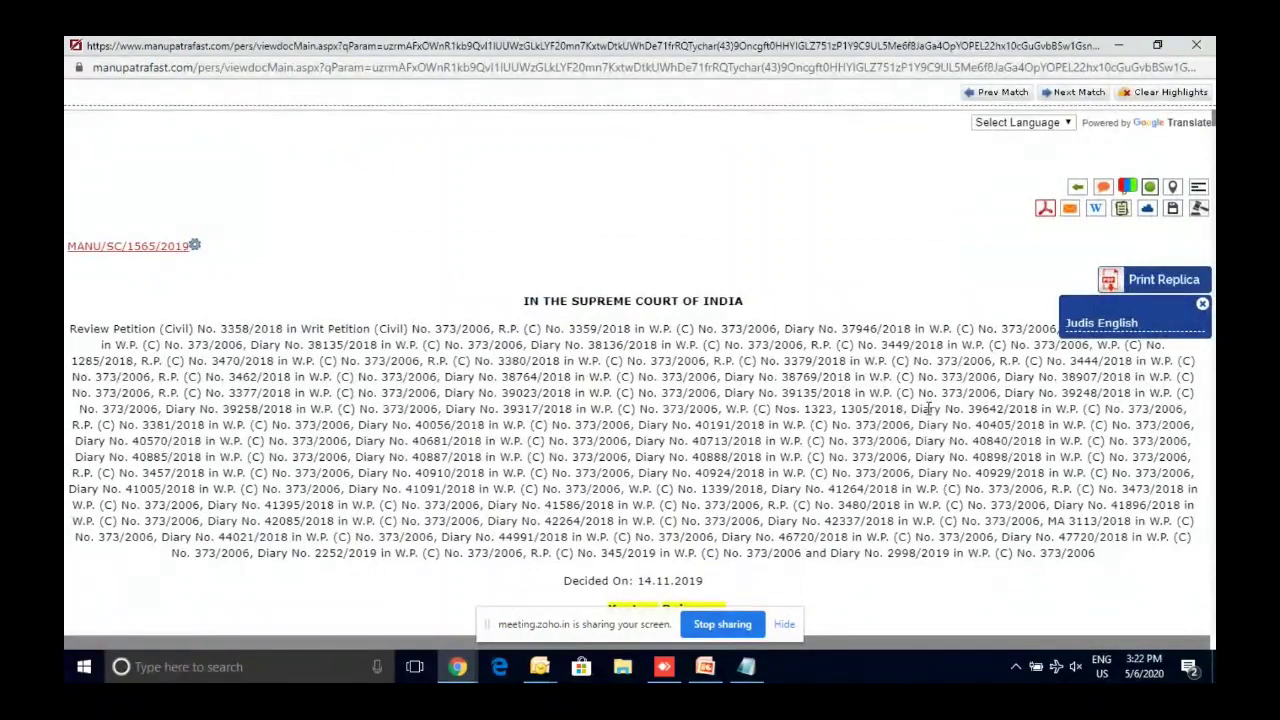
left_click(457, 666)
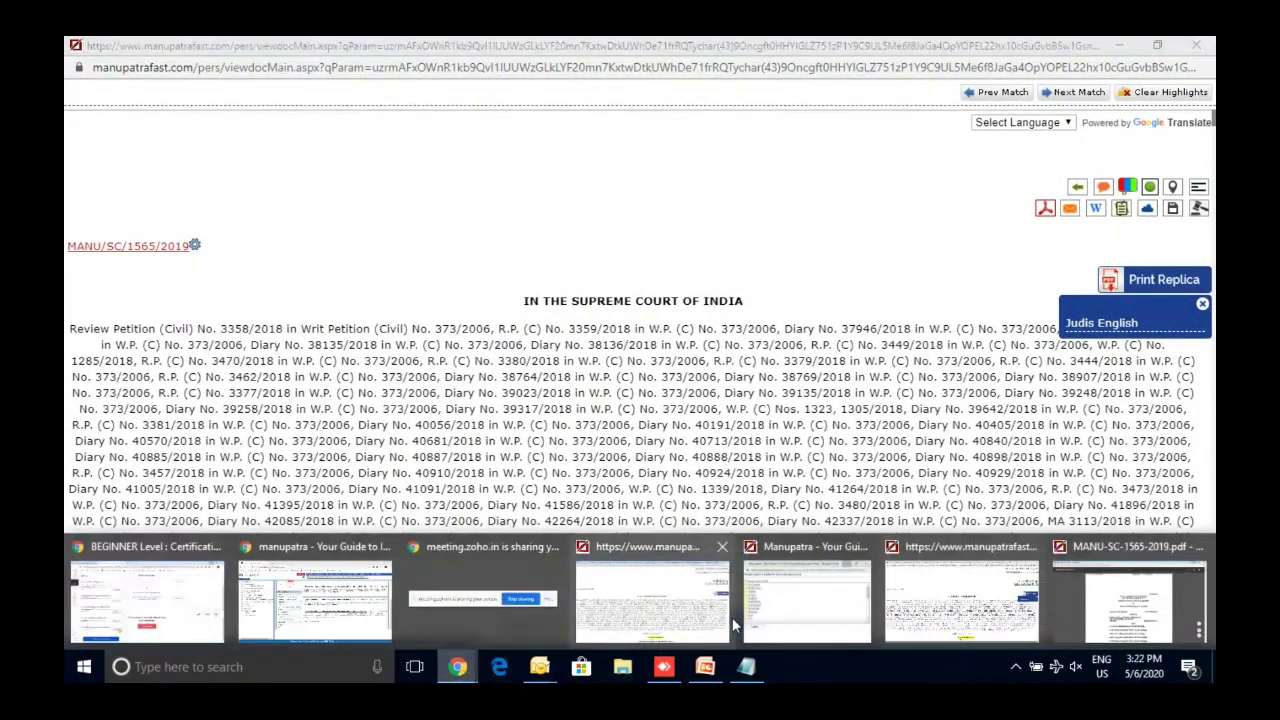
left_click(1140, 590)
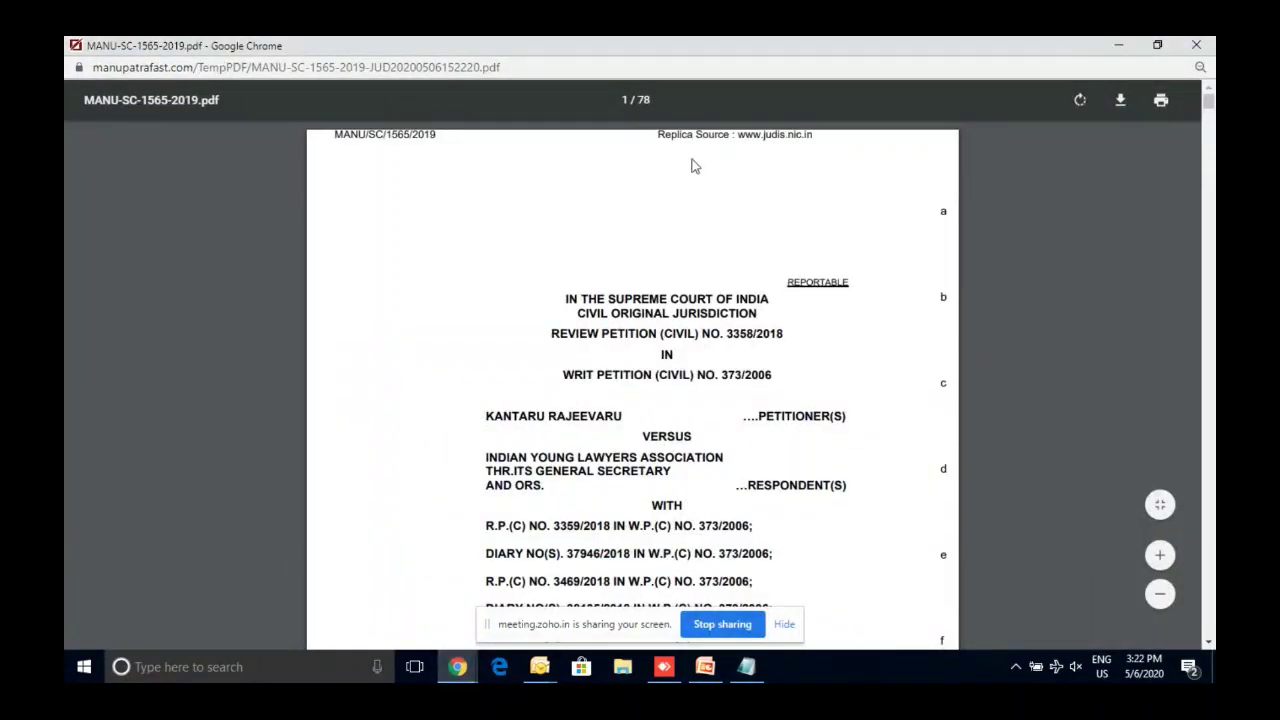
- Examine the page layout, headers and footers of the replica PDF, return to its first page, and close it
scroll(486, 228, "down", 15)
scroll(486, 228, "up", 15)
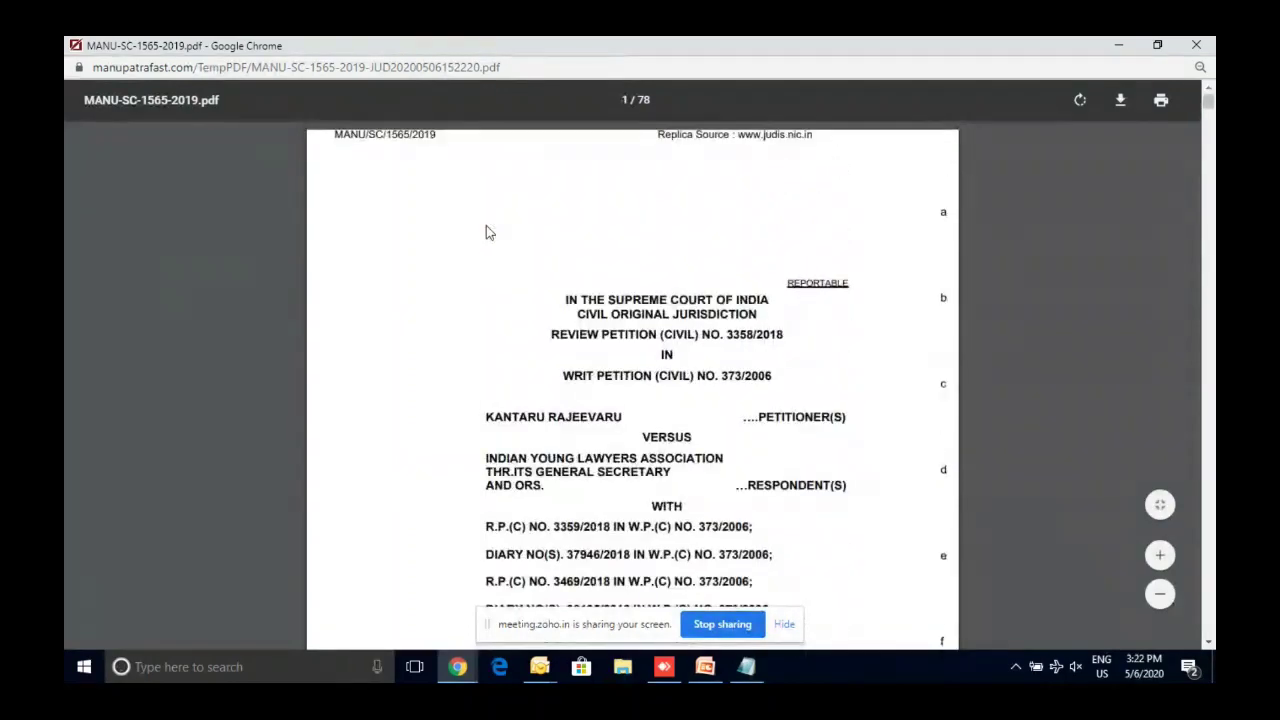
scroll(486, 228, "down", 15)
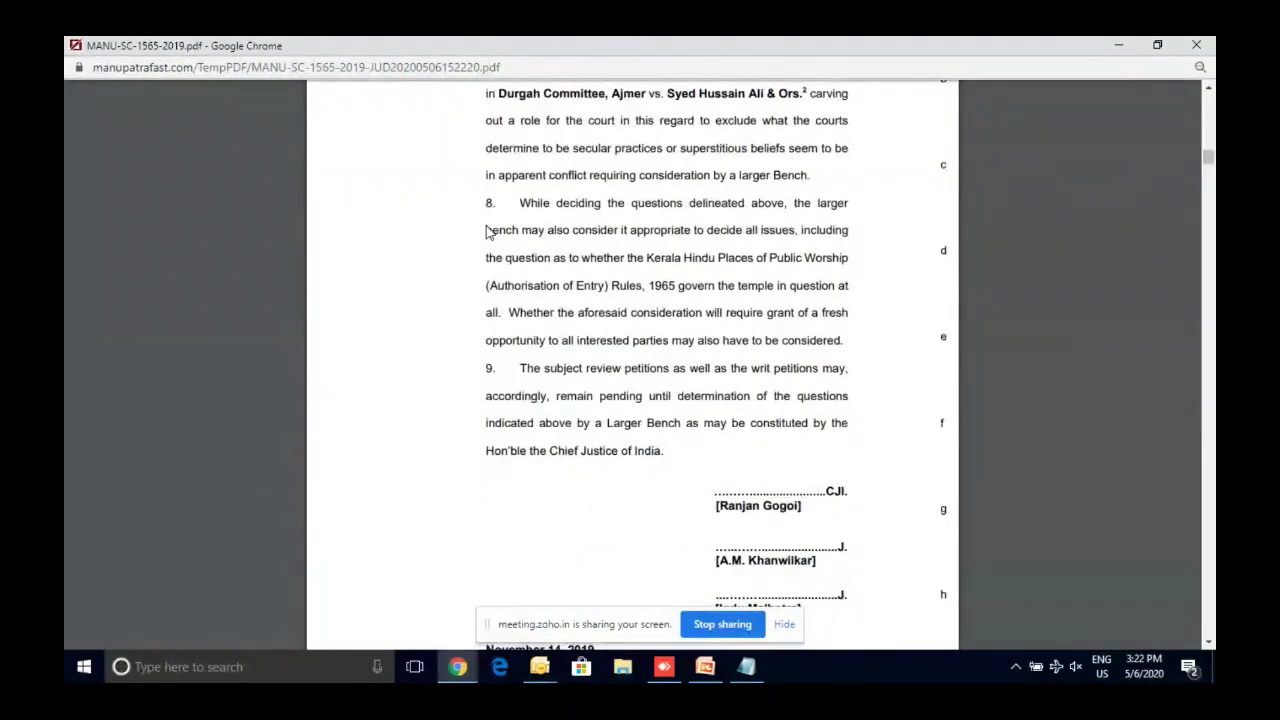
scroll(487, 230, "down", 20)
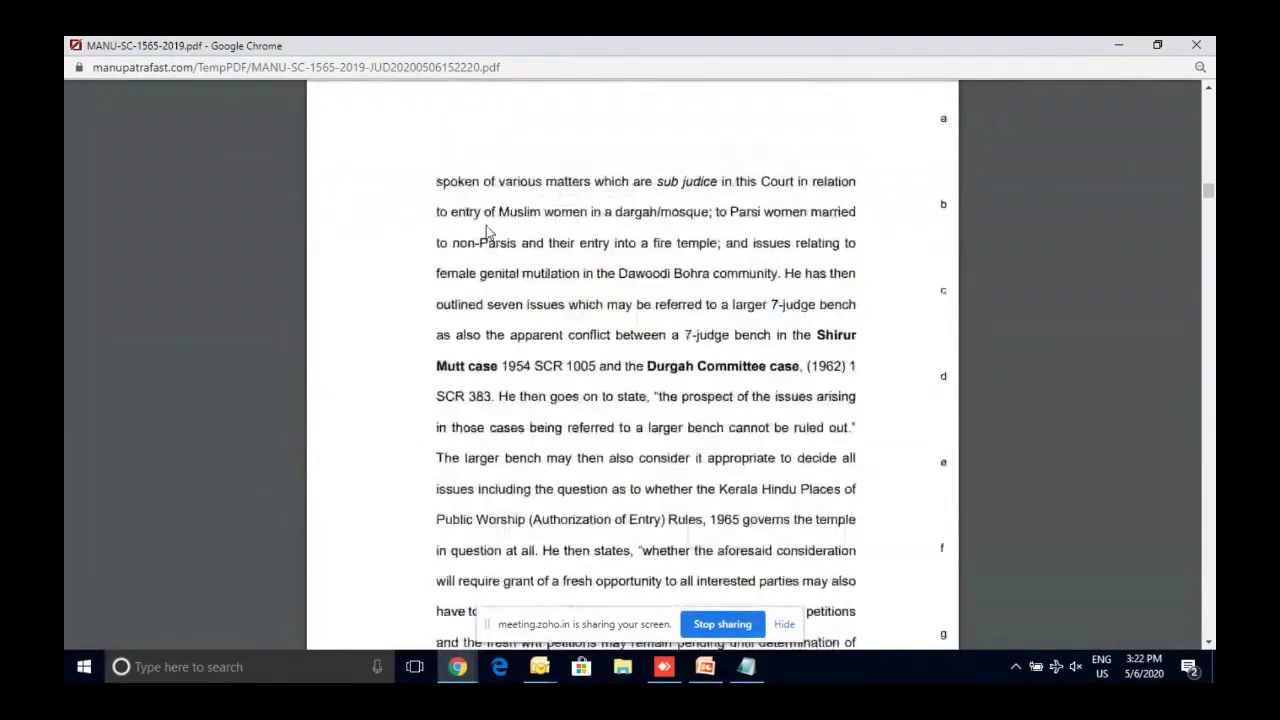
scroll(488, 231, "down", 1)
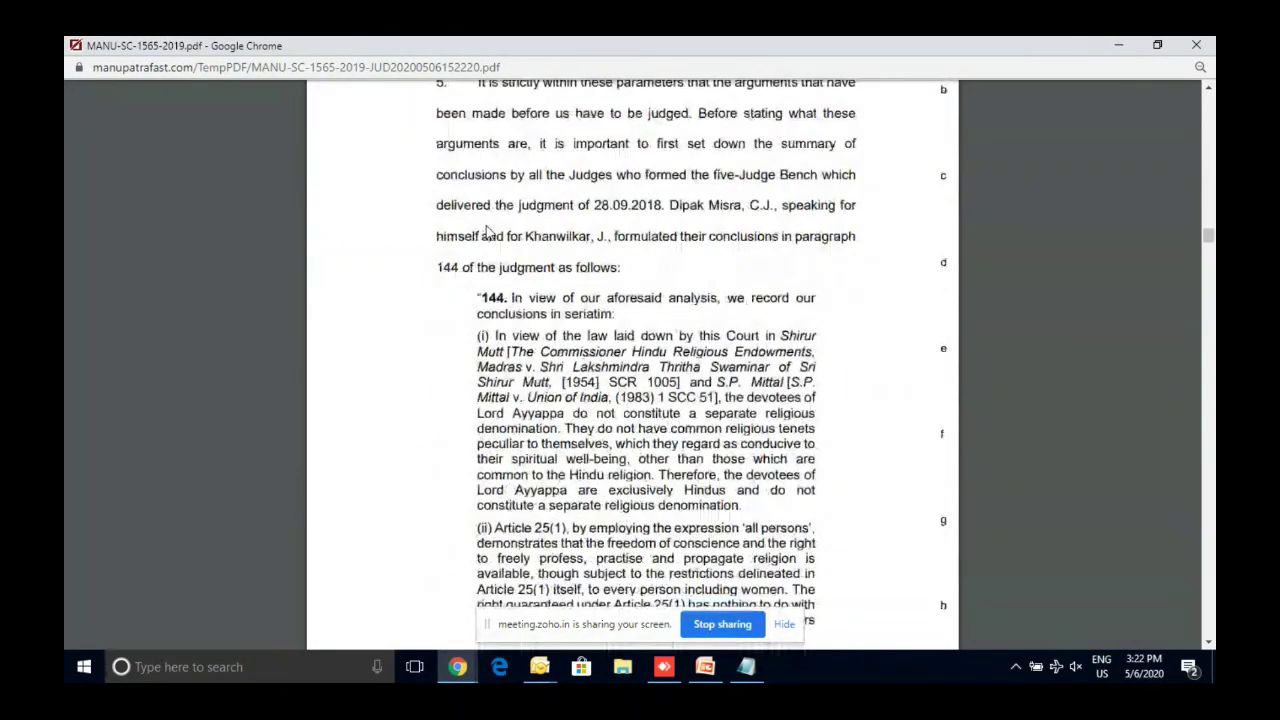
scroll(487, 232, "down", 8)
scroll(486, 232, "down", 12)
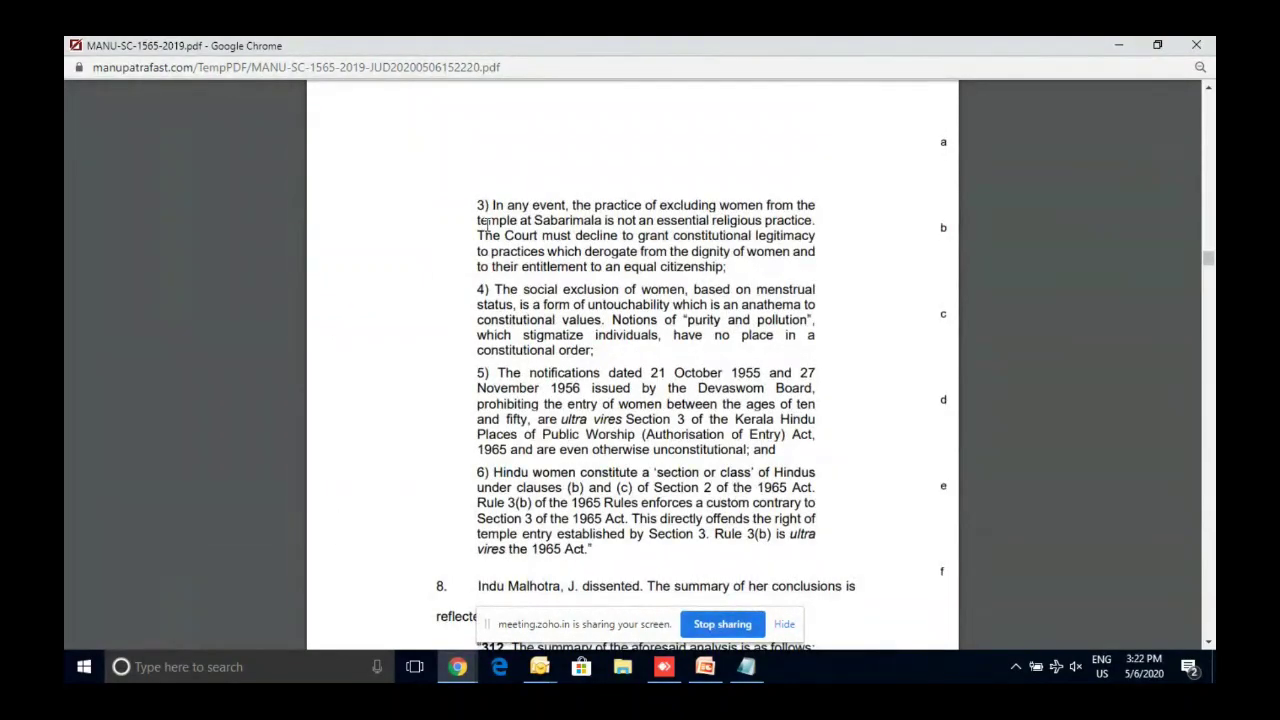
scroll(487, 224, "down", 12)
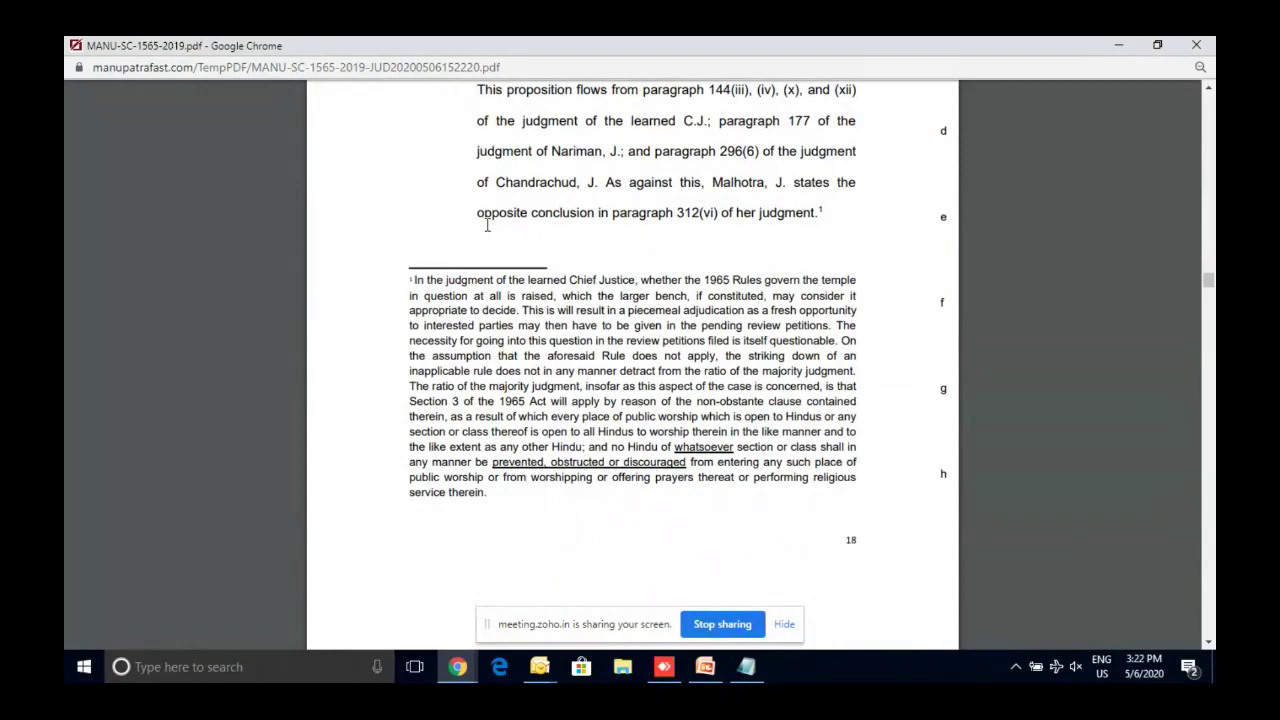
scroll(487, 224, "down", 5)
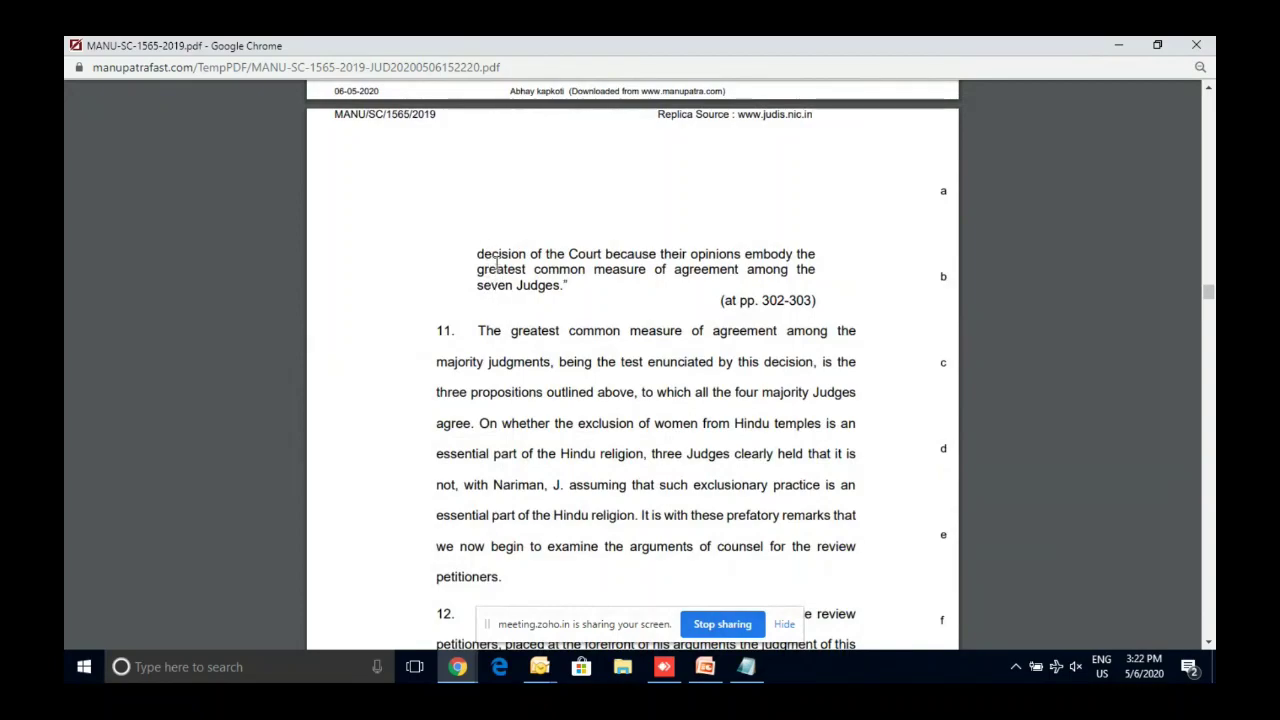
scroll(646, 220, "down", 15)
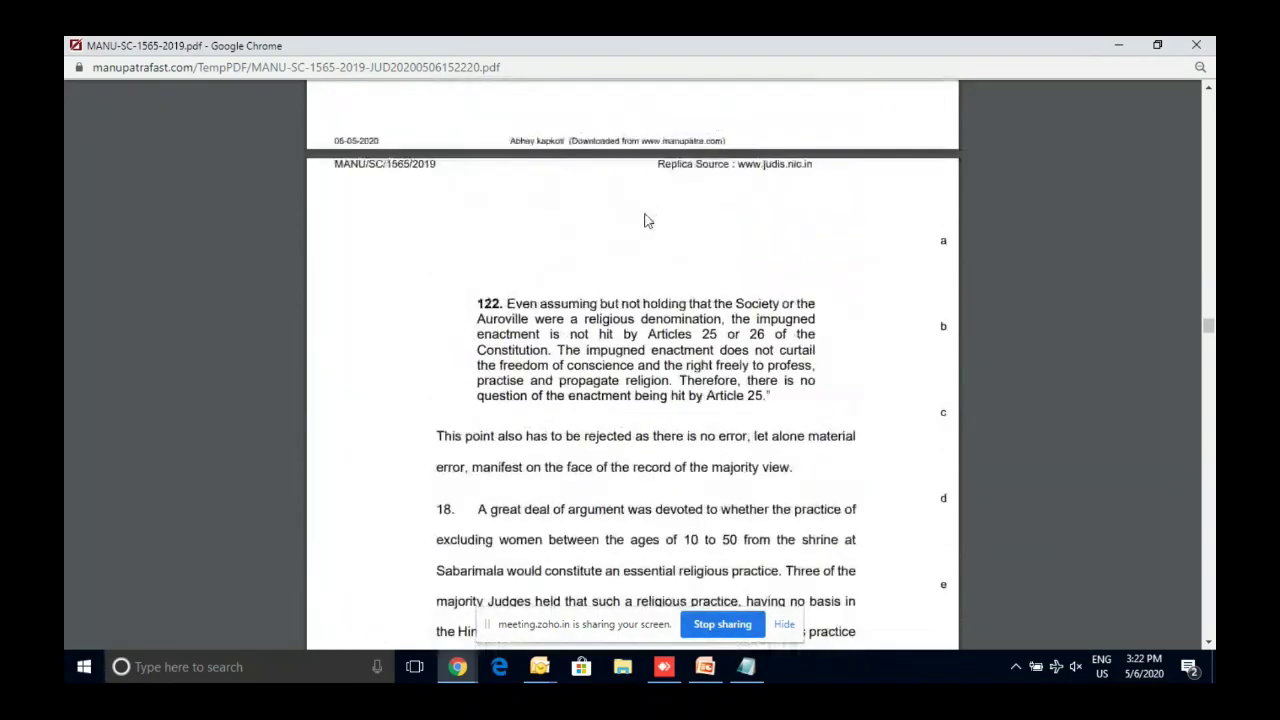
scroll(600, 197, "up", 15)
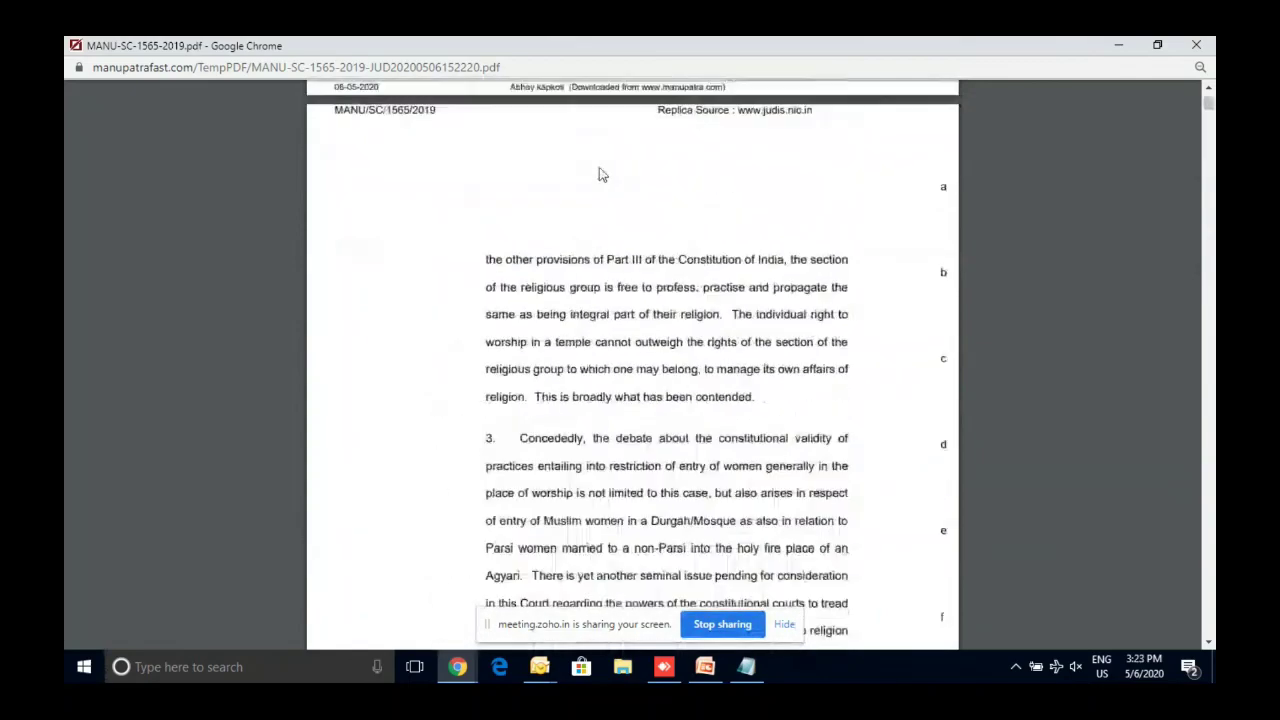
scroll(602, 175, "up", 5)
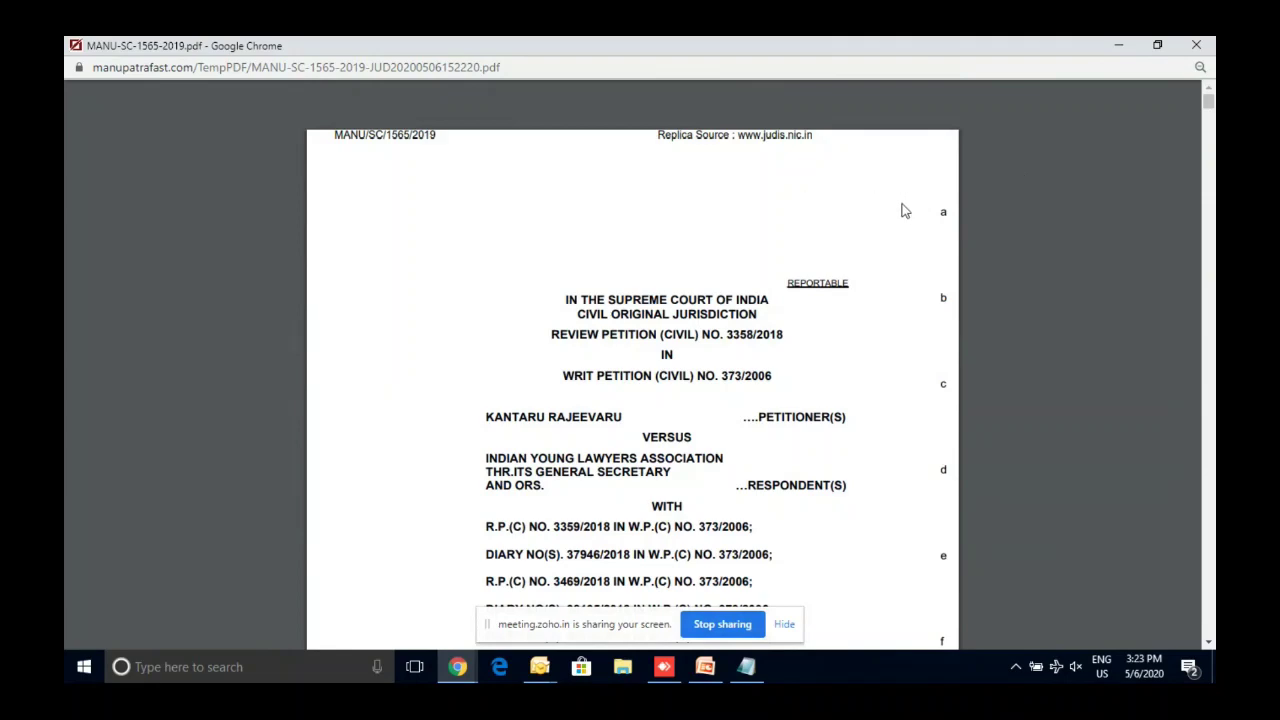
mouse_move(909, 166)
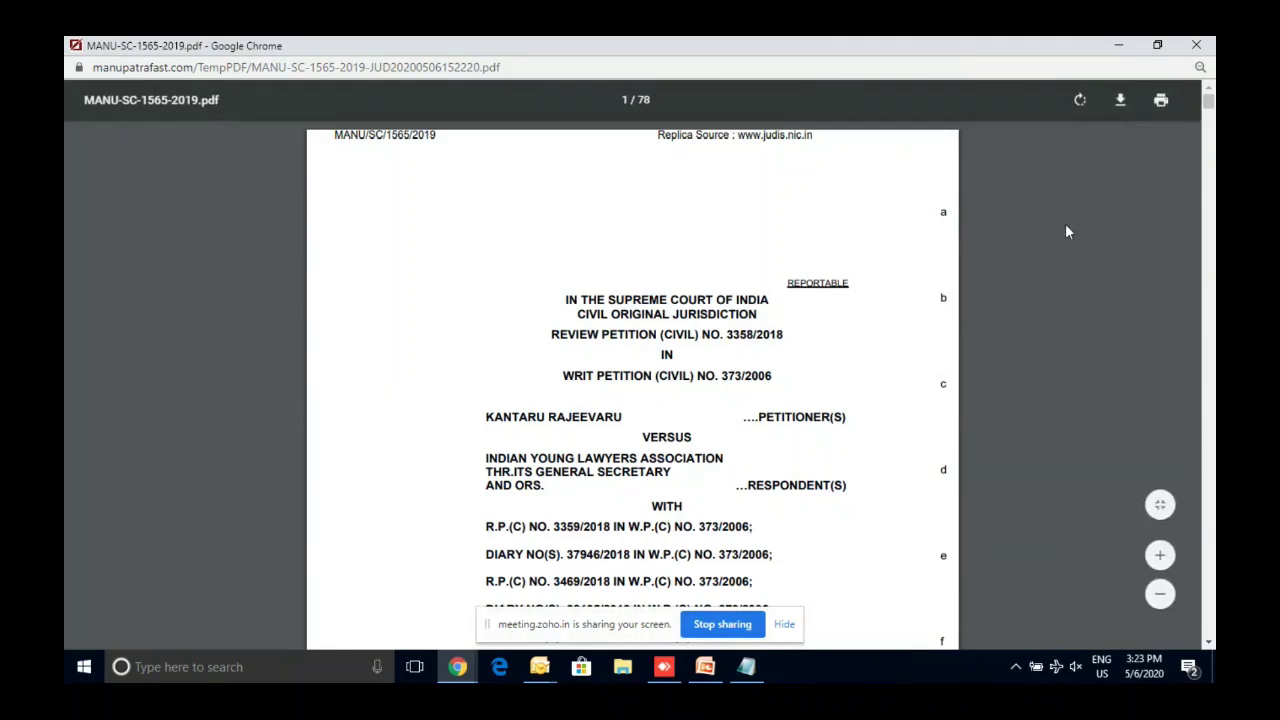
left_click(1196, 45)
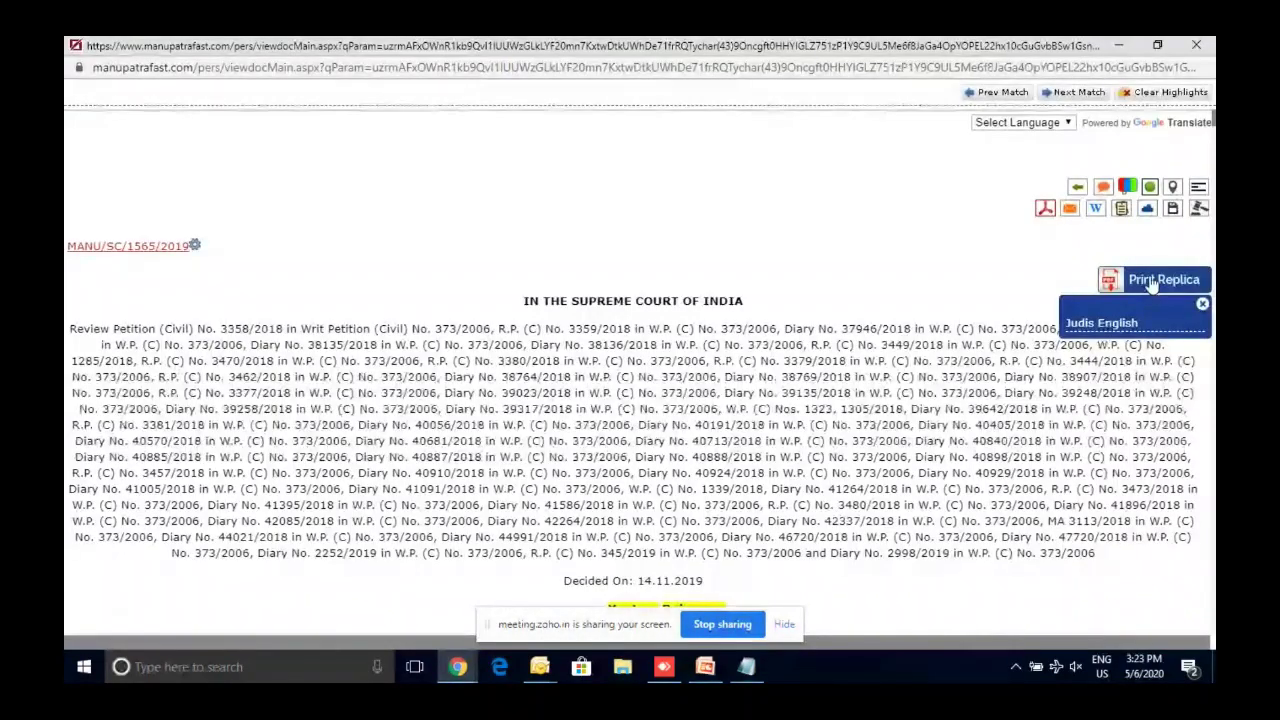
- Reopen the Judis English replica to skim its opening pages, and collapse the print replica options in the judgment
left_click(1121, 333)
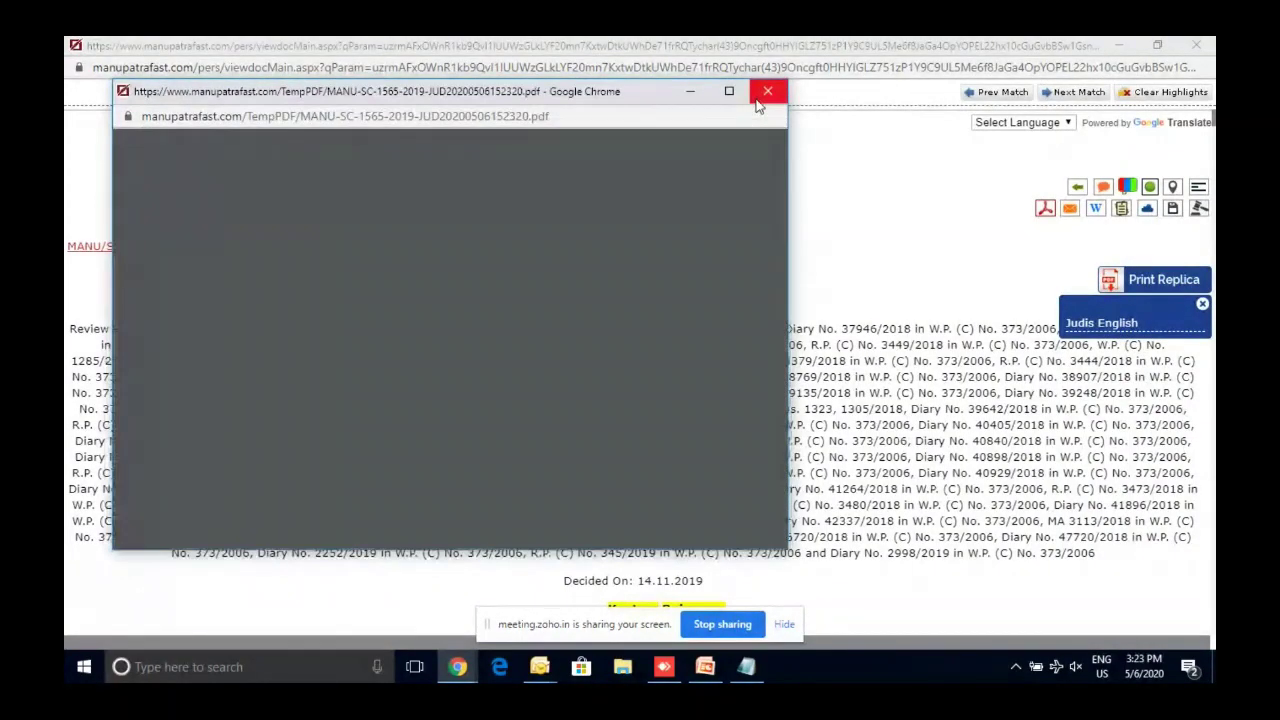
scroll(650, 235, "down", 20)
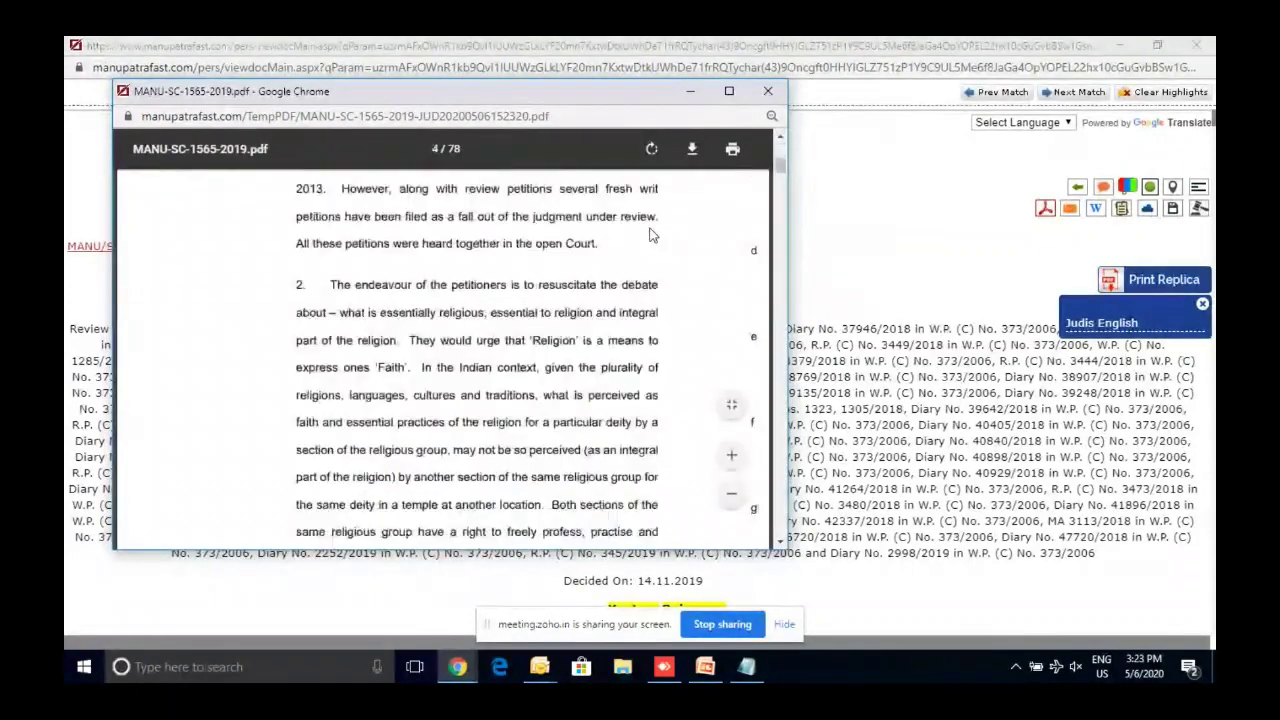
left_click(1163, 283)
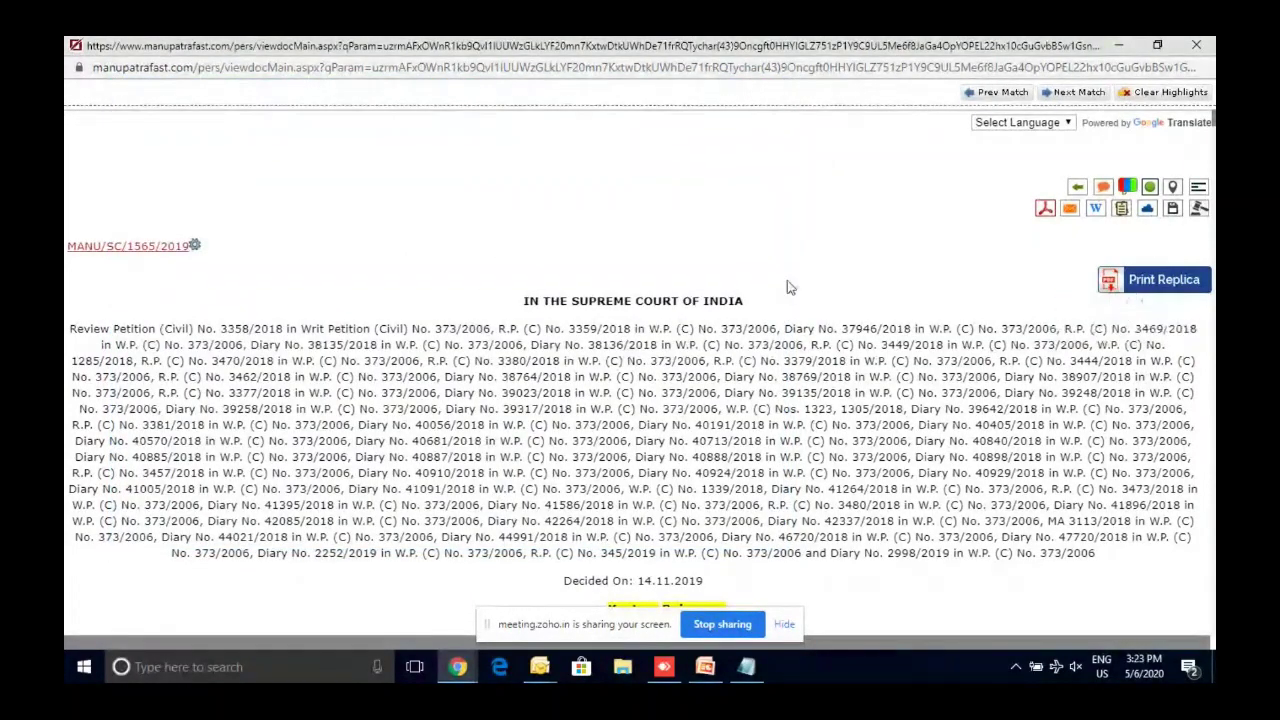
scroll(762, 290, "down", 4)
scroll(762, 290, "up", 4)
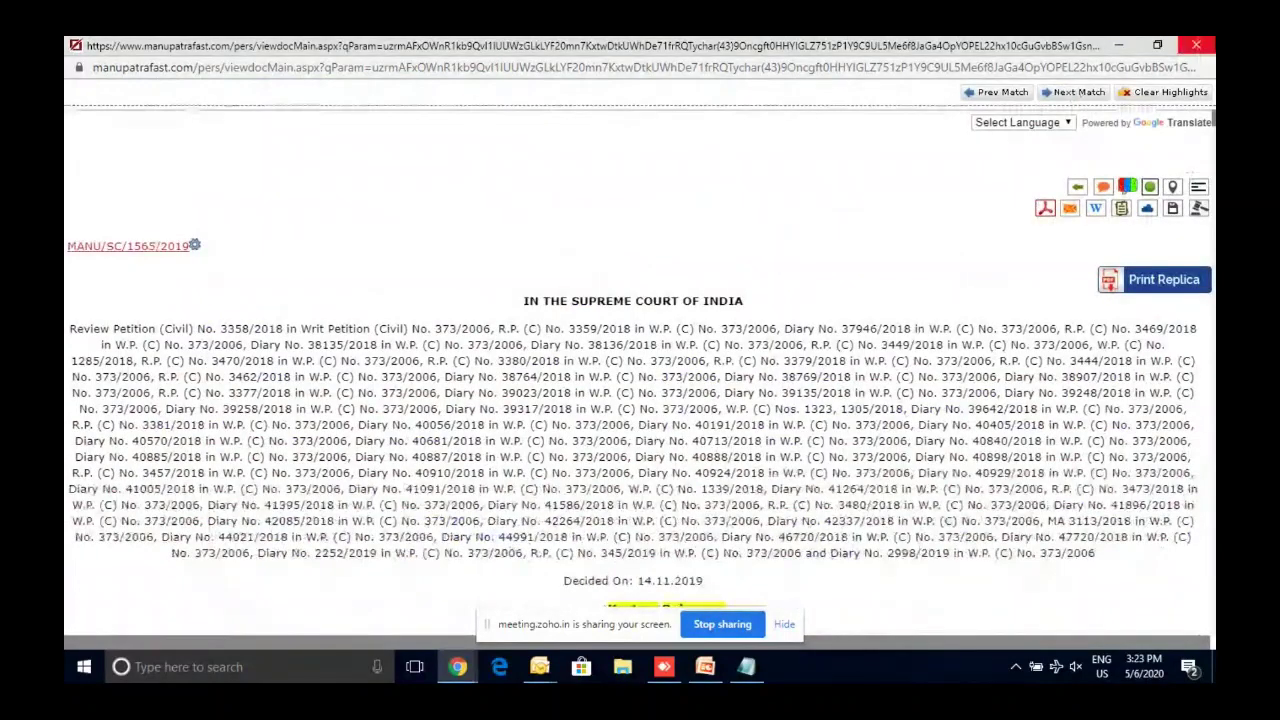
- Close the judgment window and switch to the Zoho Meeting window
left_click(1196, 46)
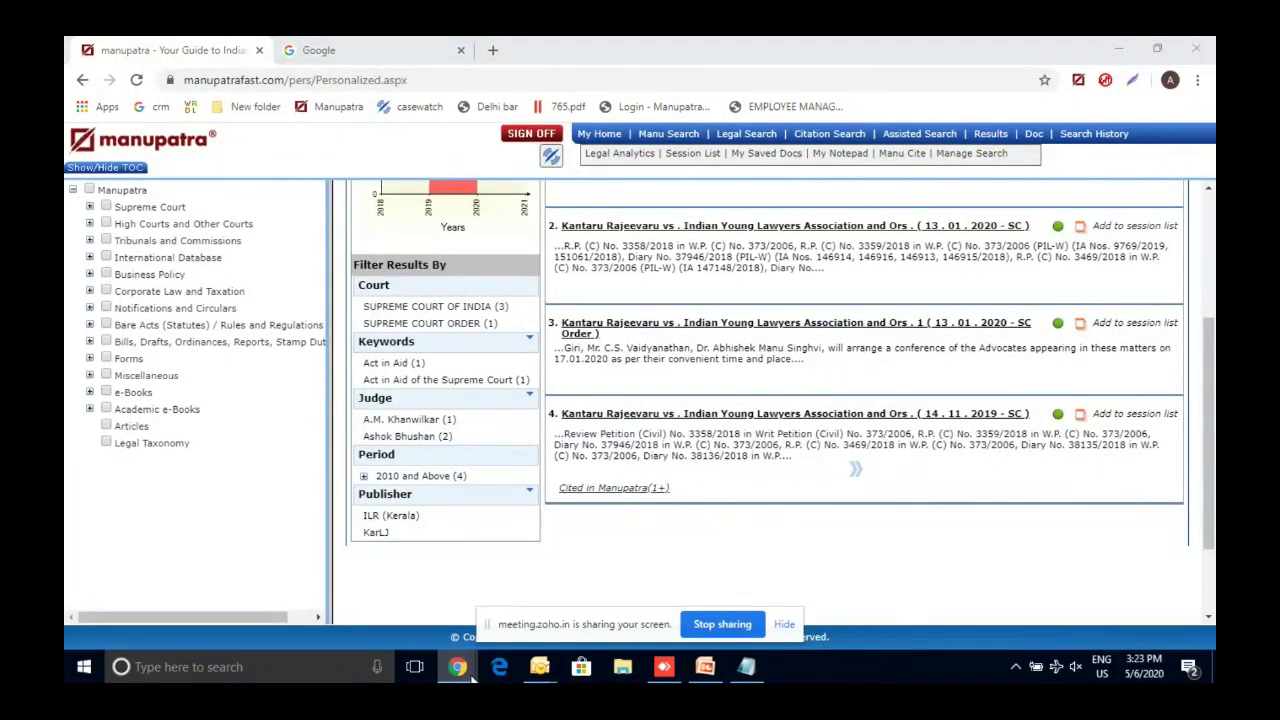
mouse_move(457, 666)
left_click(230, 592)
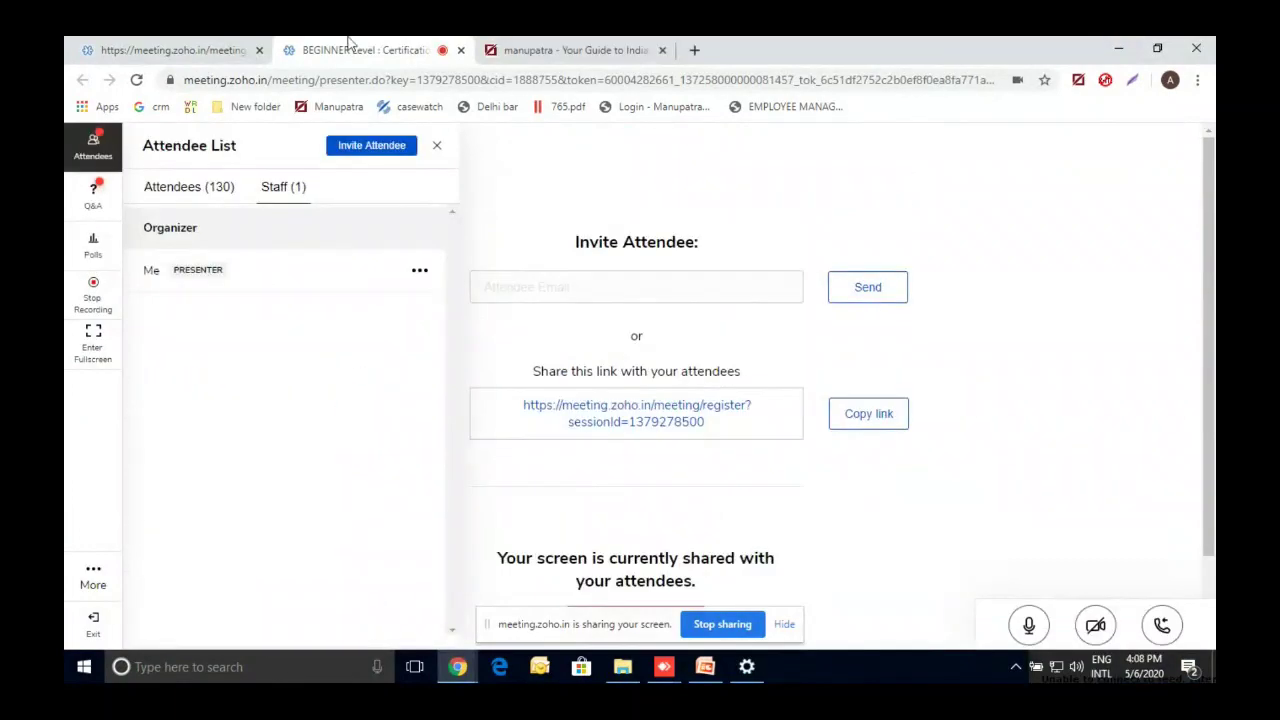
- Switch to the Manu Begginer PPT presentation in PowerPoint, check the slides from the covered features onward, and return to the Manupatra home page
left_click(630, 47)
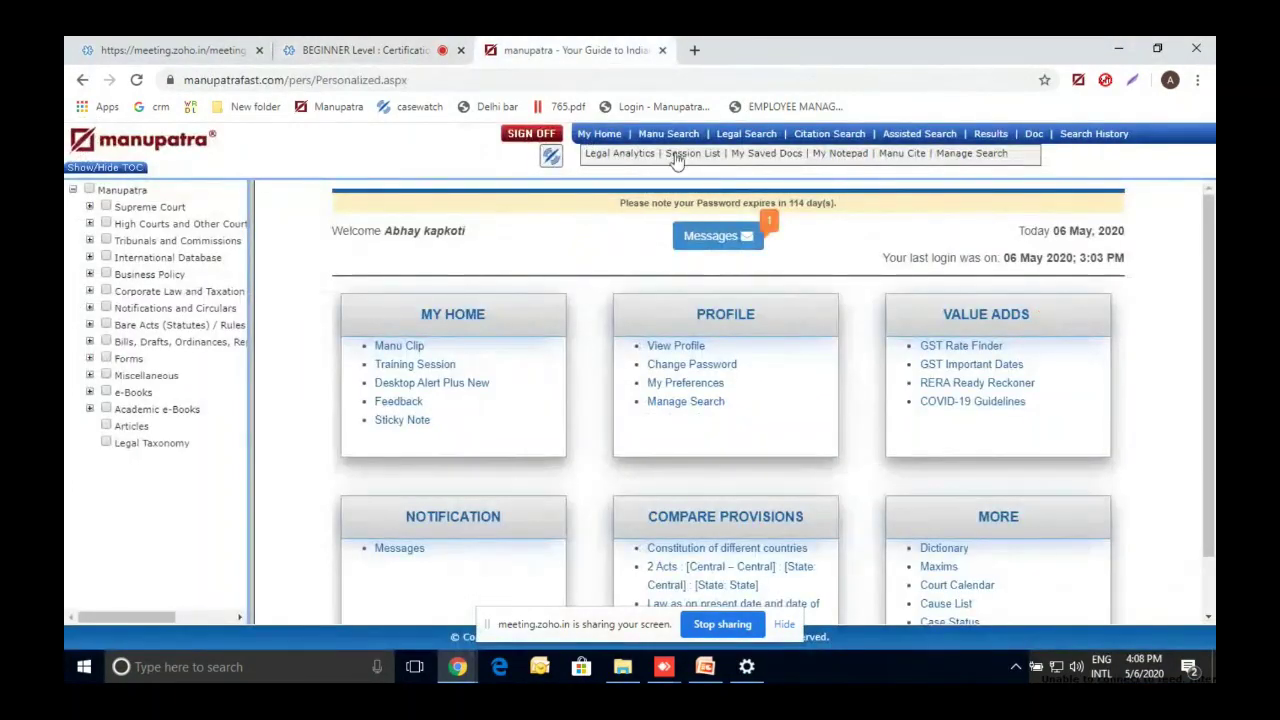
left_click(704, 664)
left_click(907, 92)
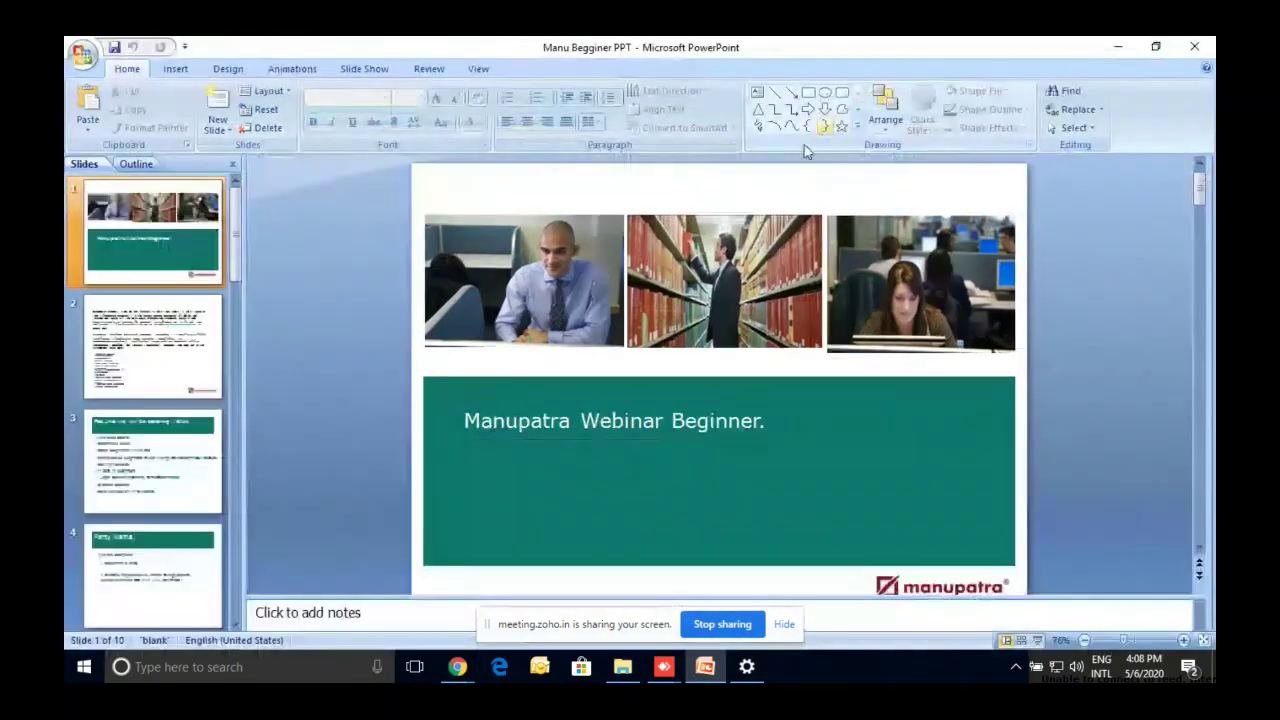
scroll(750, 163, "down", 1)
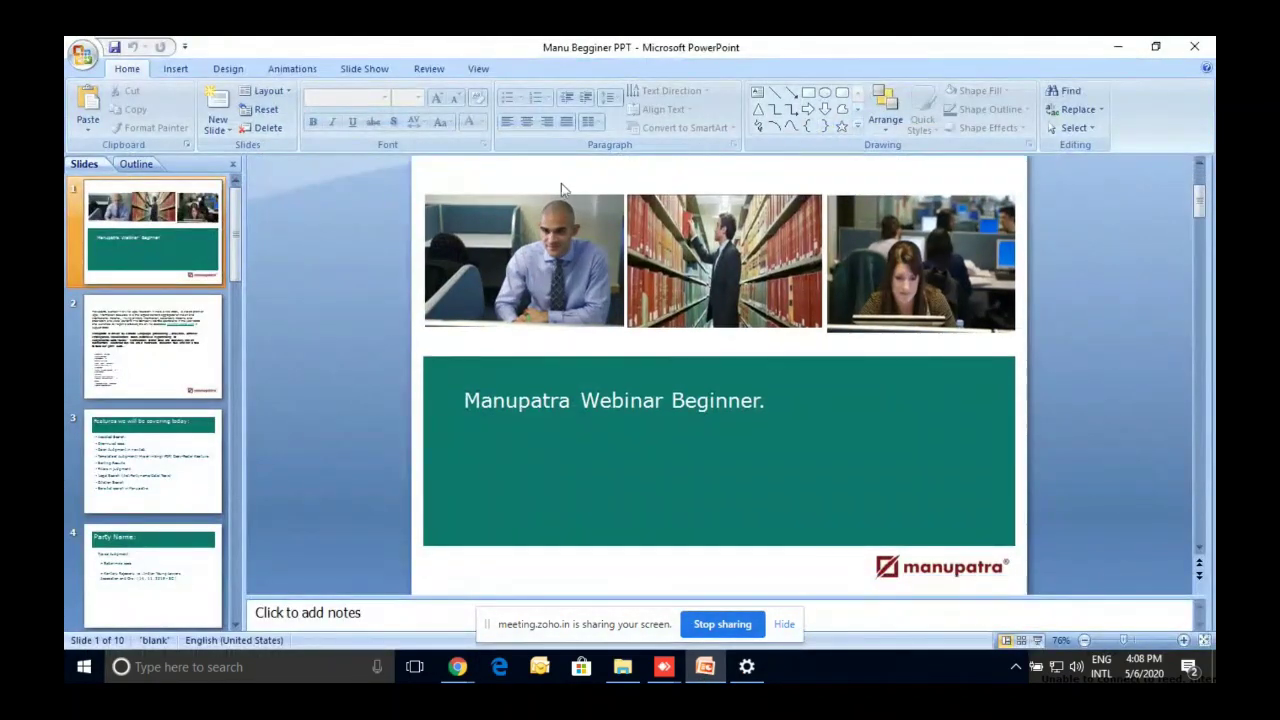
scroll(562, 190, "down", 1)
left_click(140, 458)
key("Down")
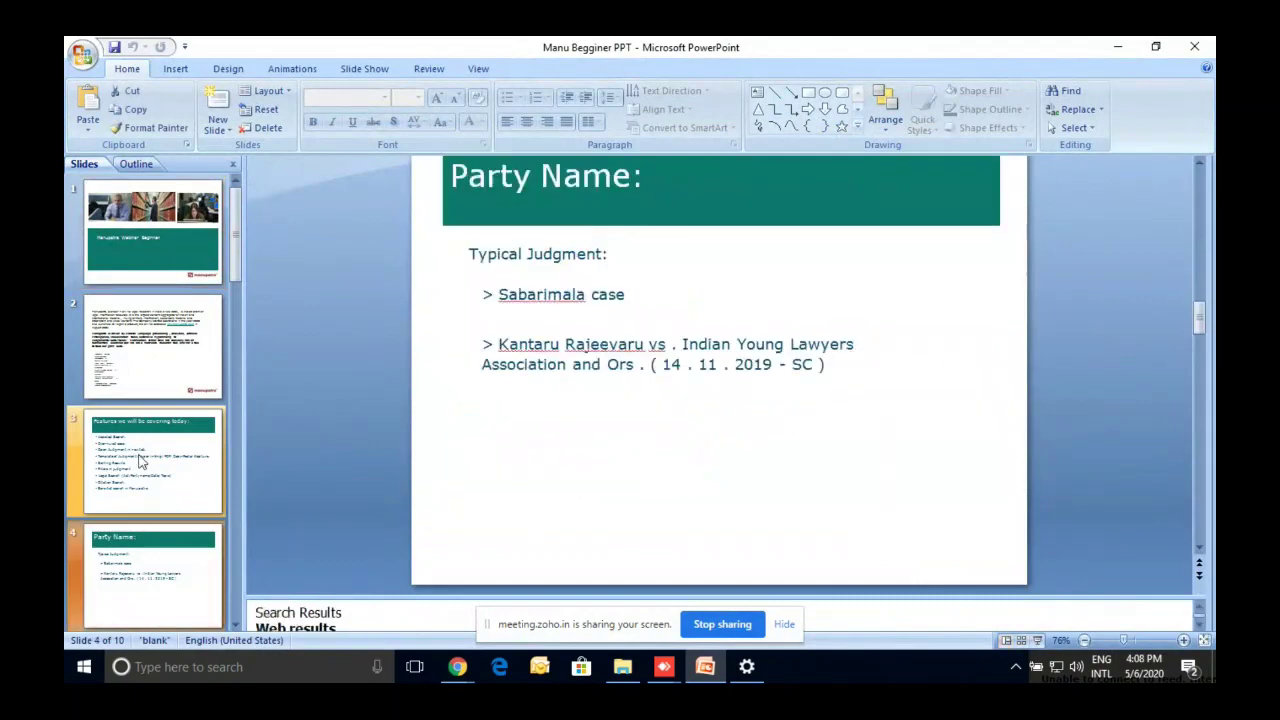
scroll(140, 458, "down", 3)
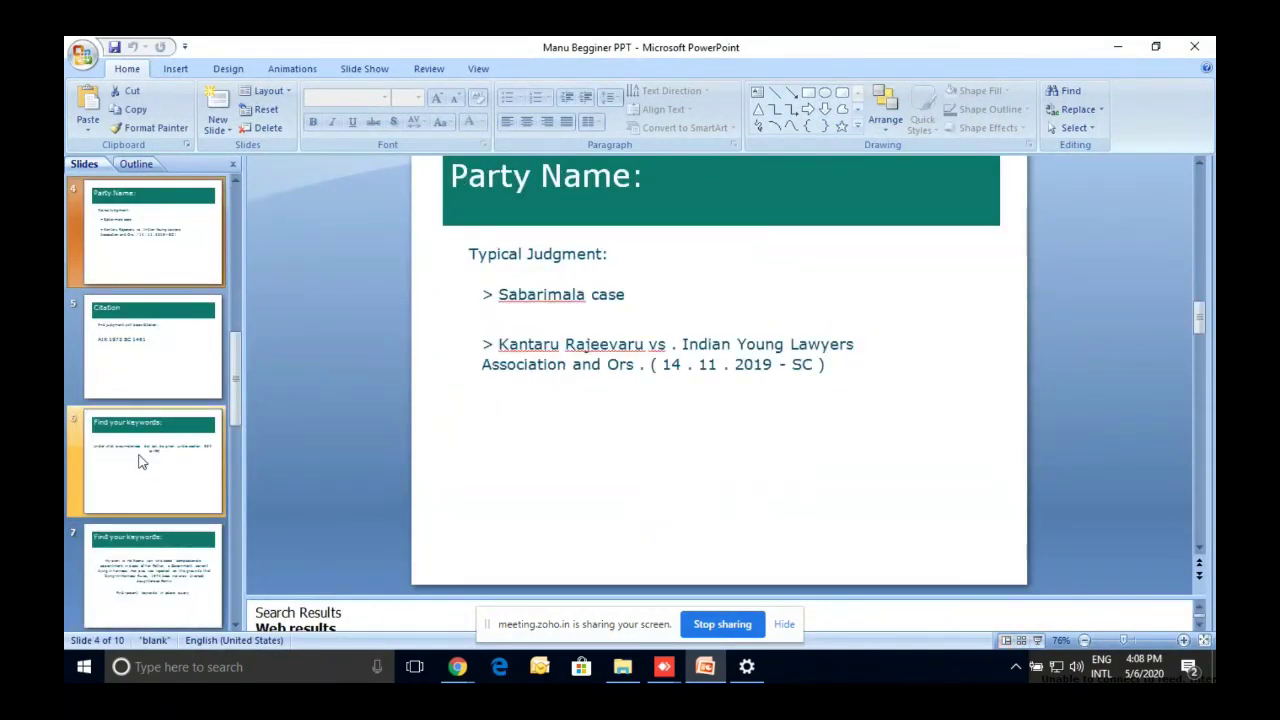
key("Down")
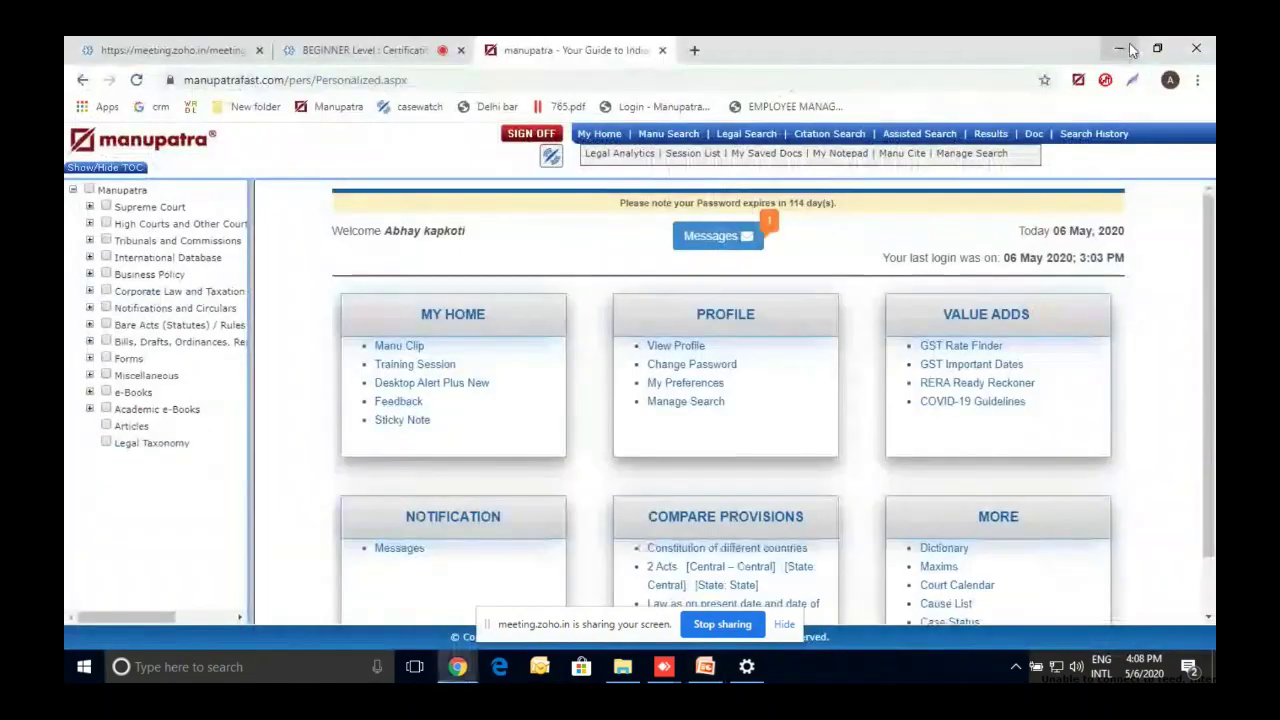
left_click(1122, 47)
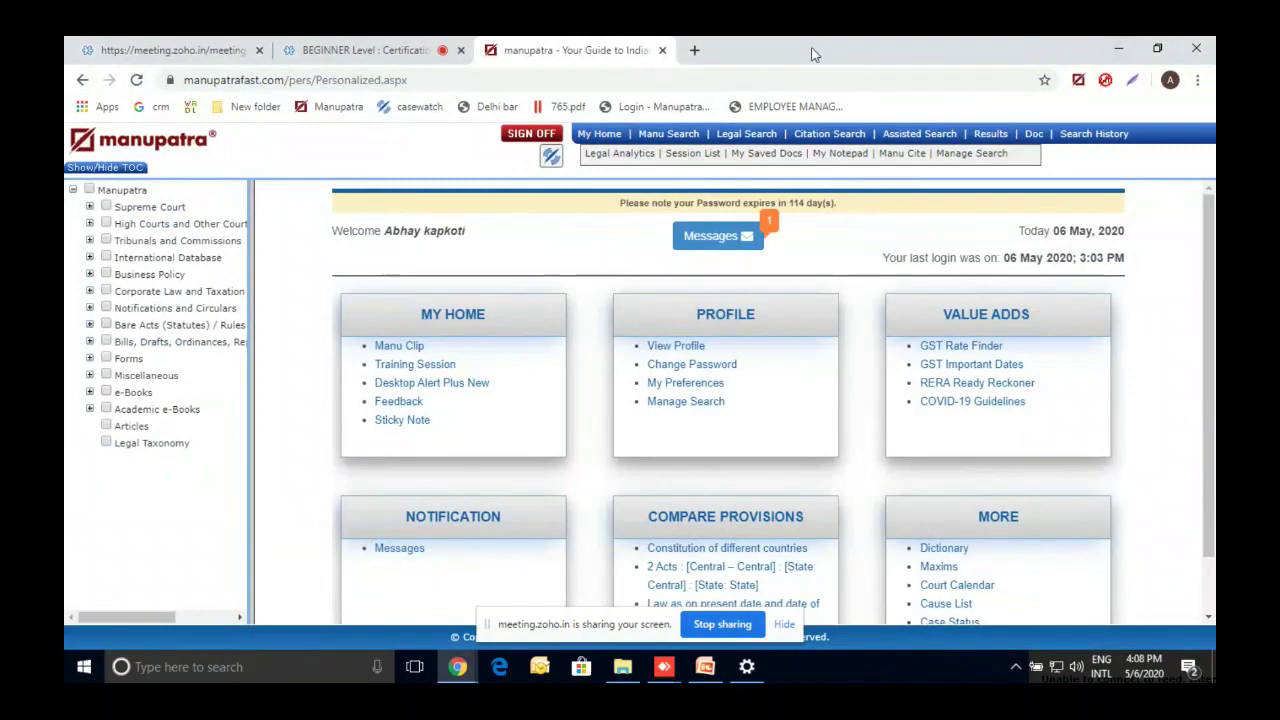
- Open the Advance Search form of Legal Search and enter "indian contract act" as the act or statute
left_click(744, 135)
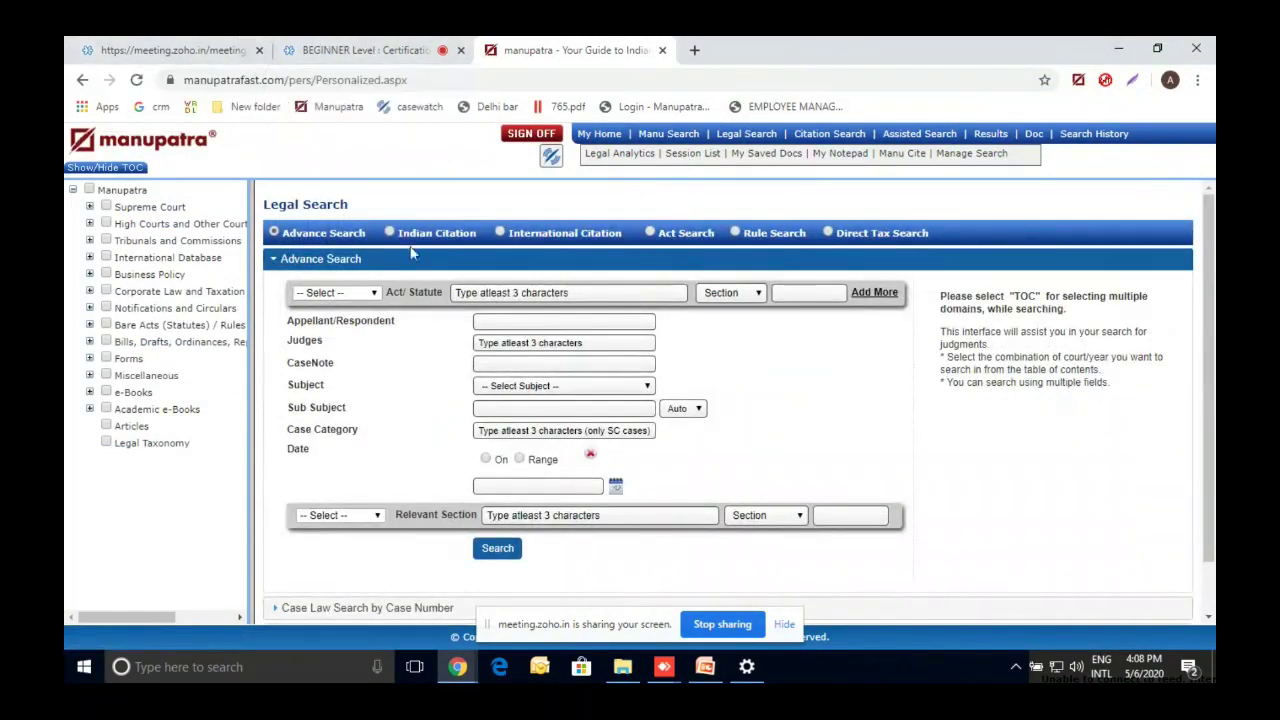
left_click(498, 321)
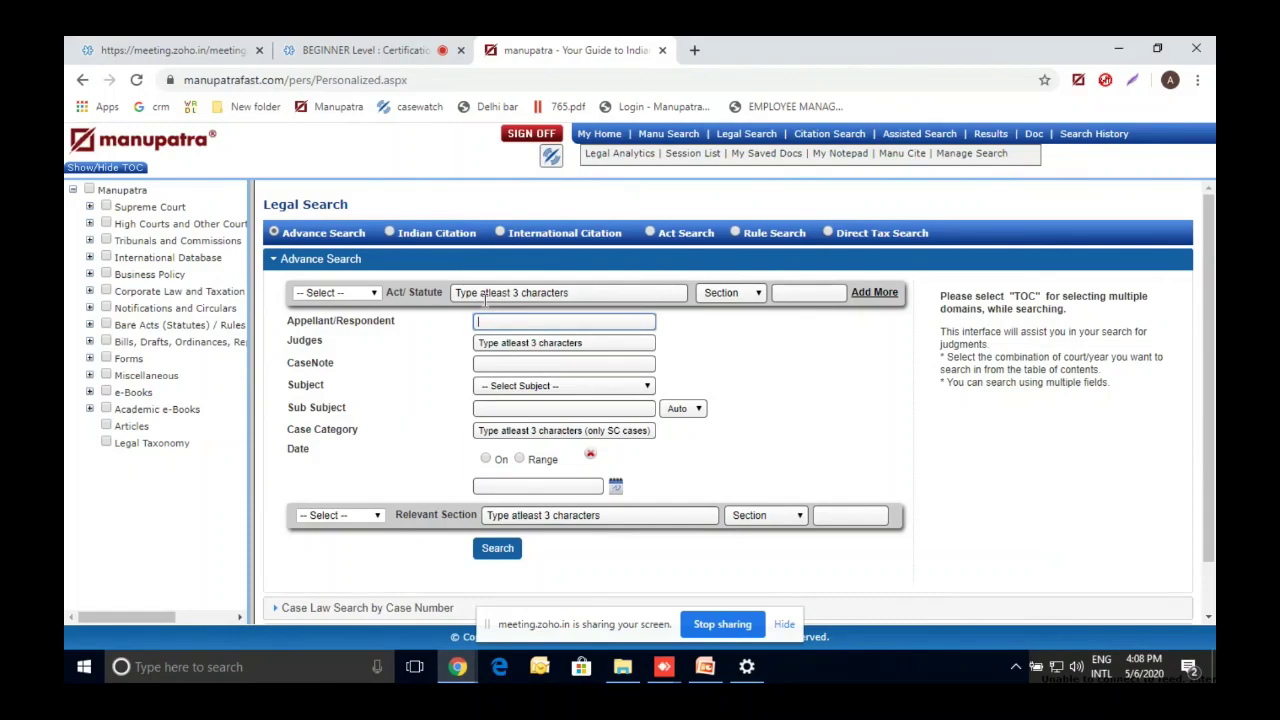
left_click(485, 298)
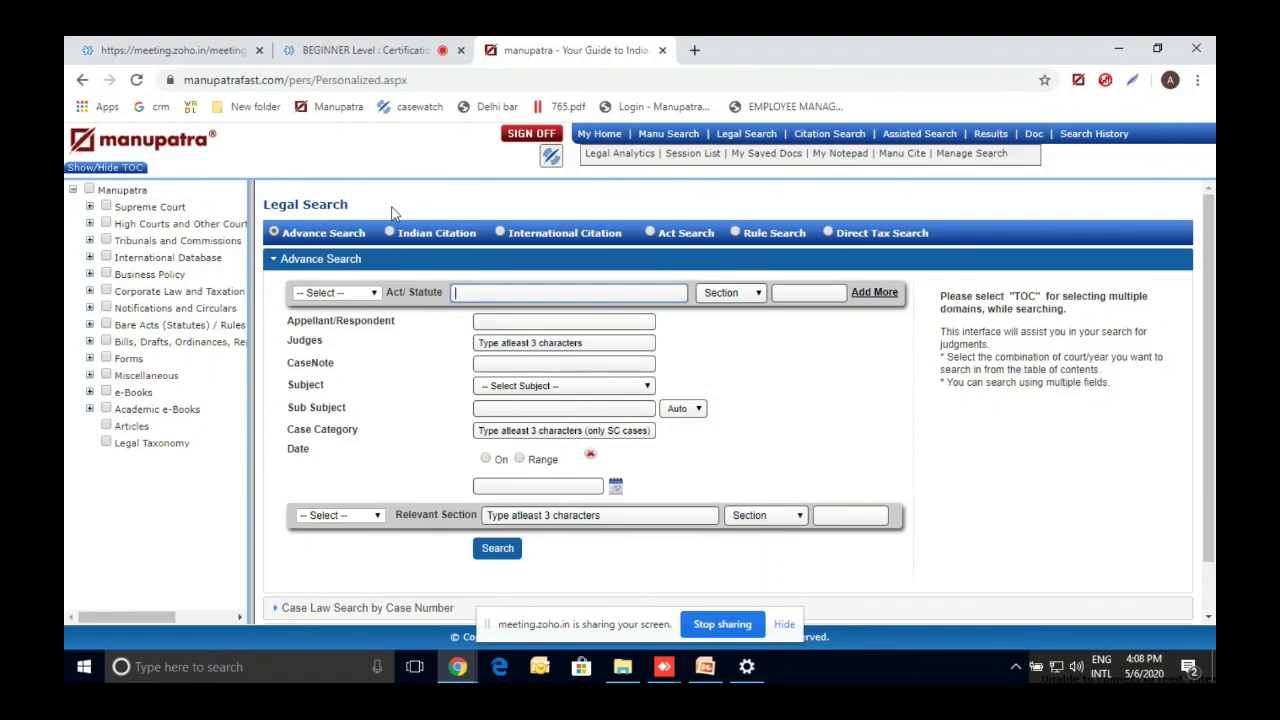
type("india")
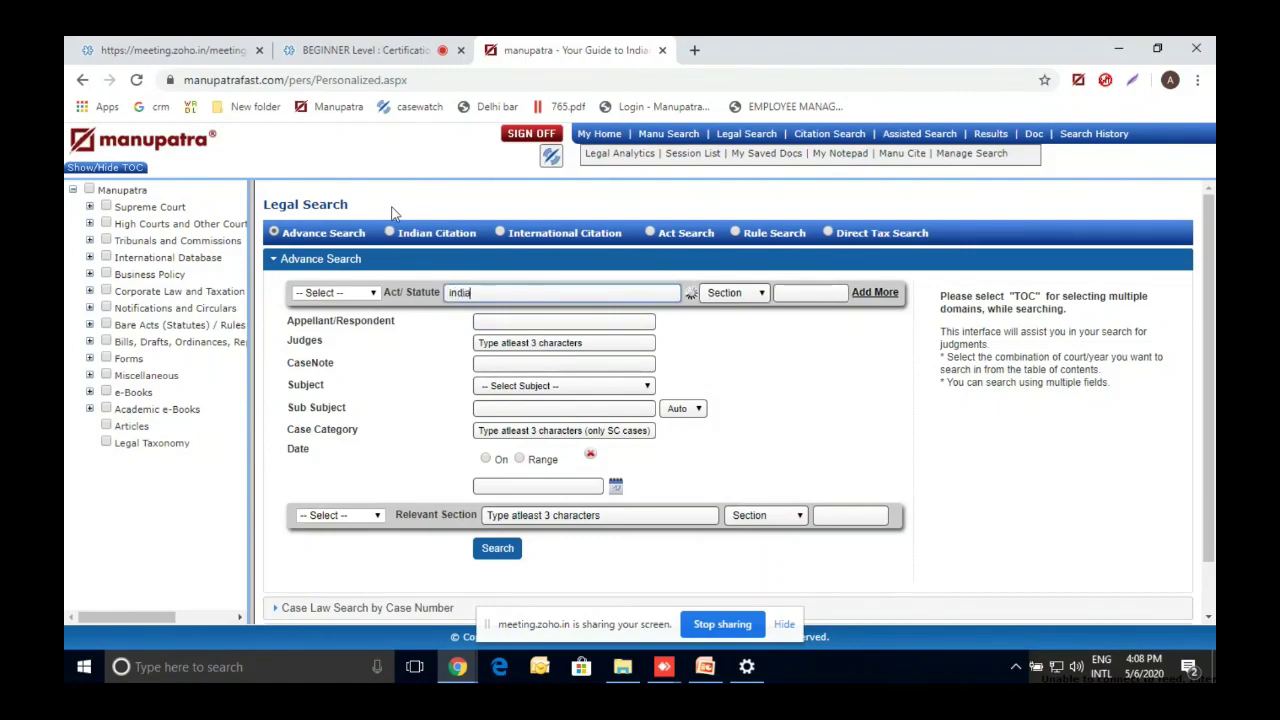
type("n contract act")
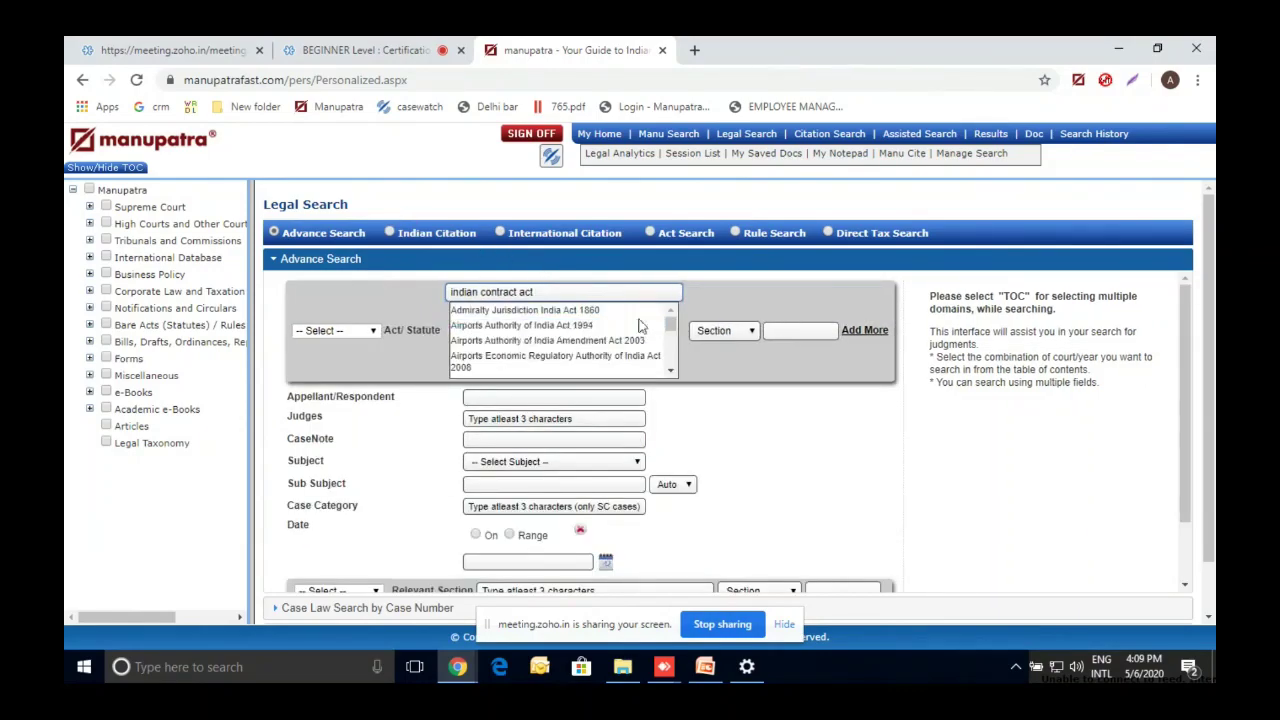
- Try to pick the Indian Contract Act from the suggested acts
left_click(668, 372)
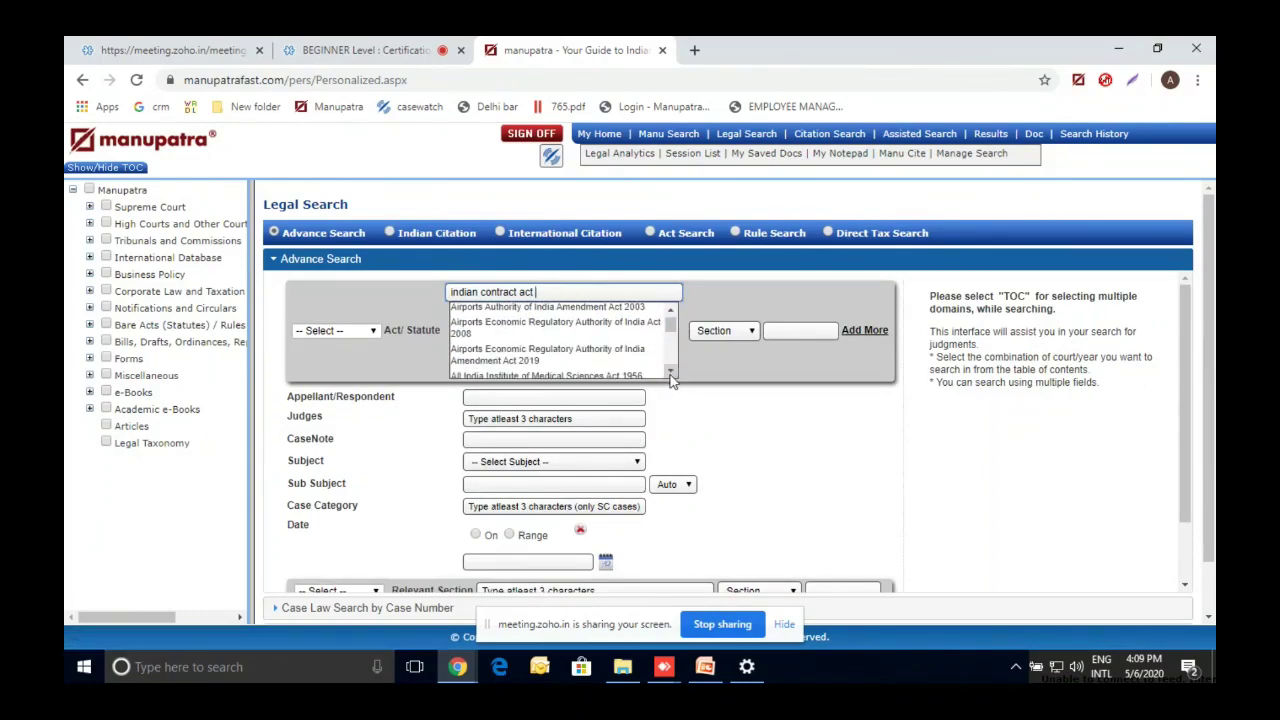
scroll(670, 372, "down", 10)
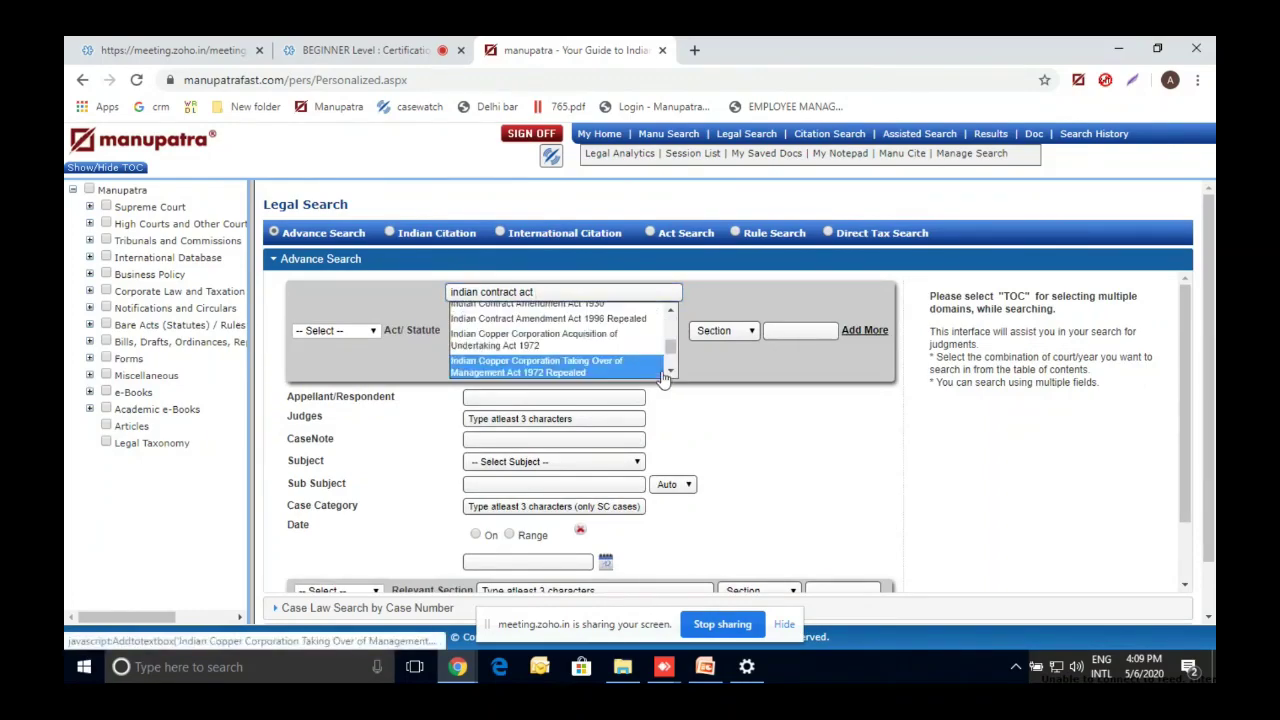
scroll(670, 370, "down", 3)
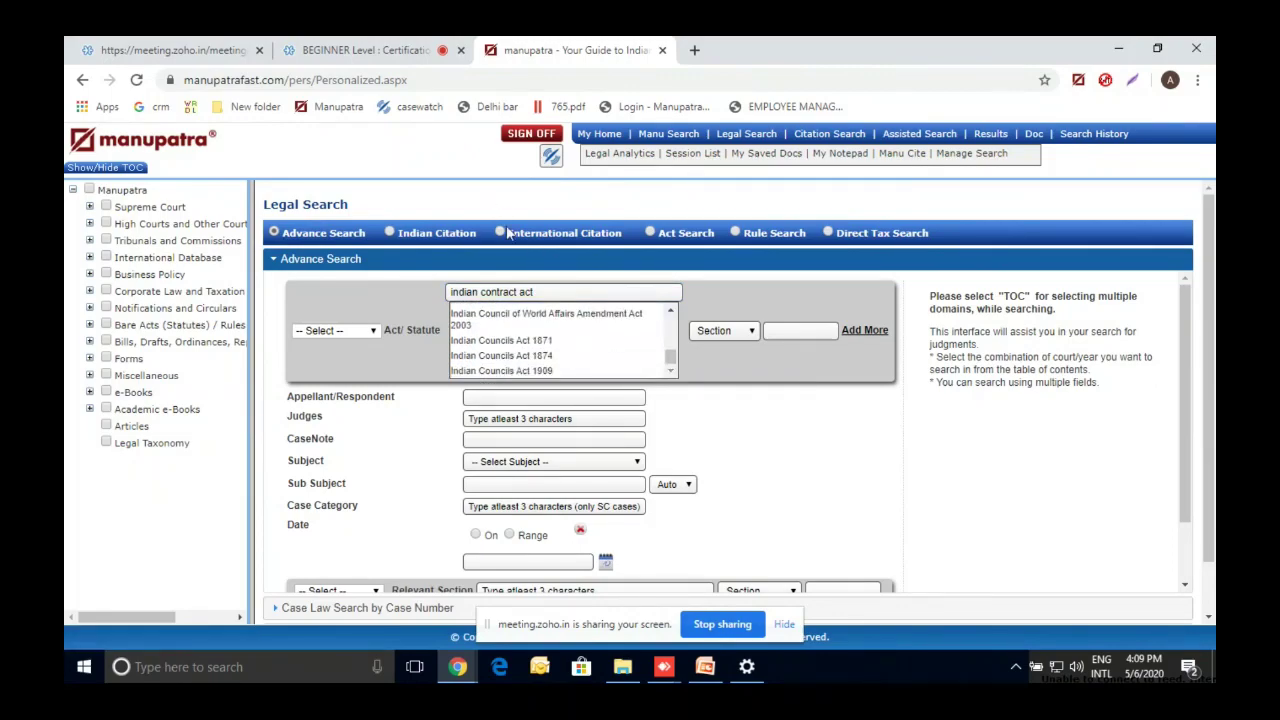
left_click(563, 340)
- Set the act or statute to Indian Contract Act 1872 with section 9 and run the search
triple_click(560, 292)
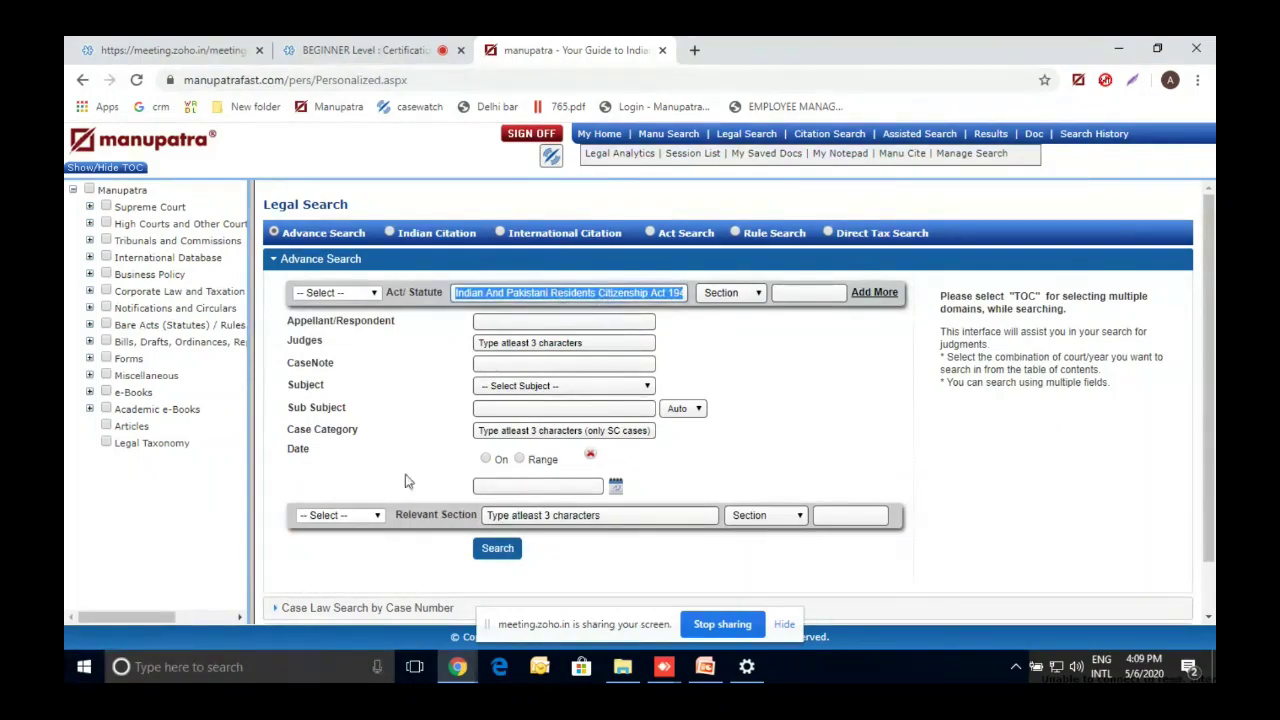
type("indian co")
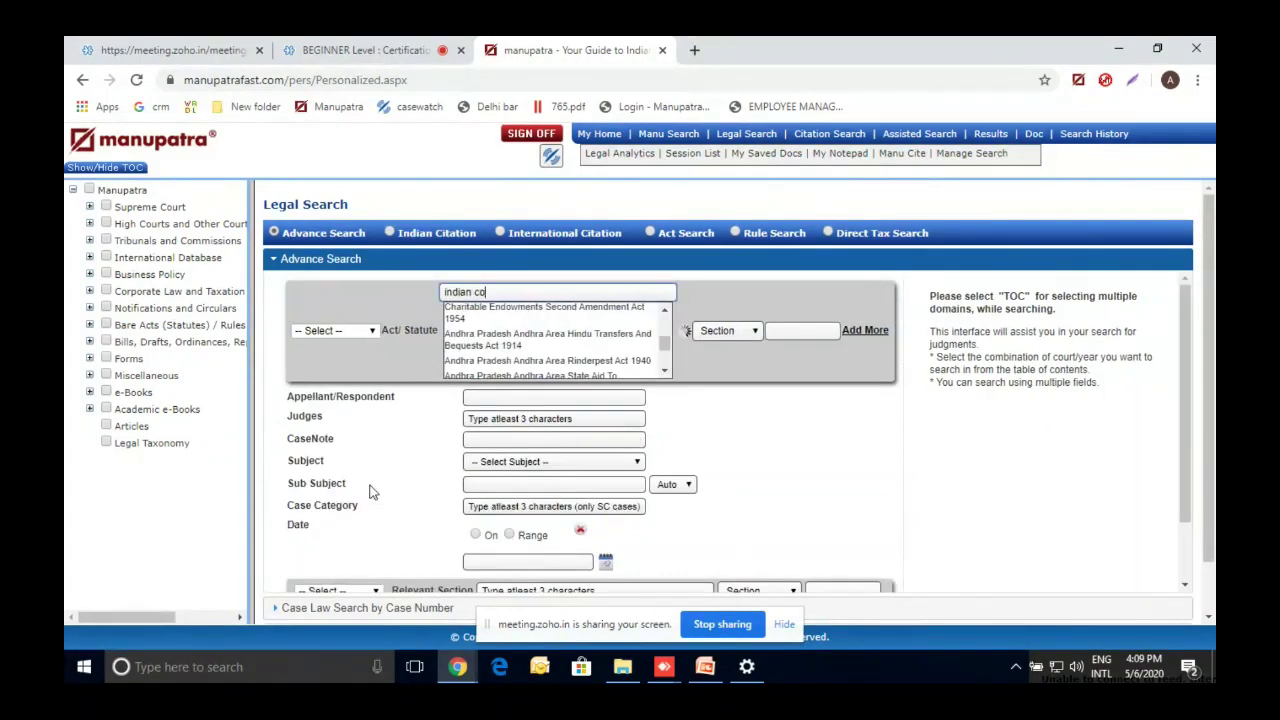
type("ntract act 1871")
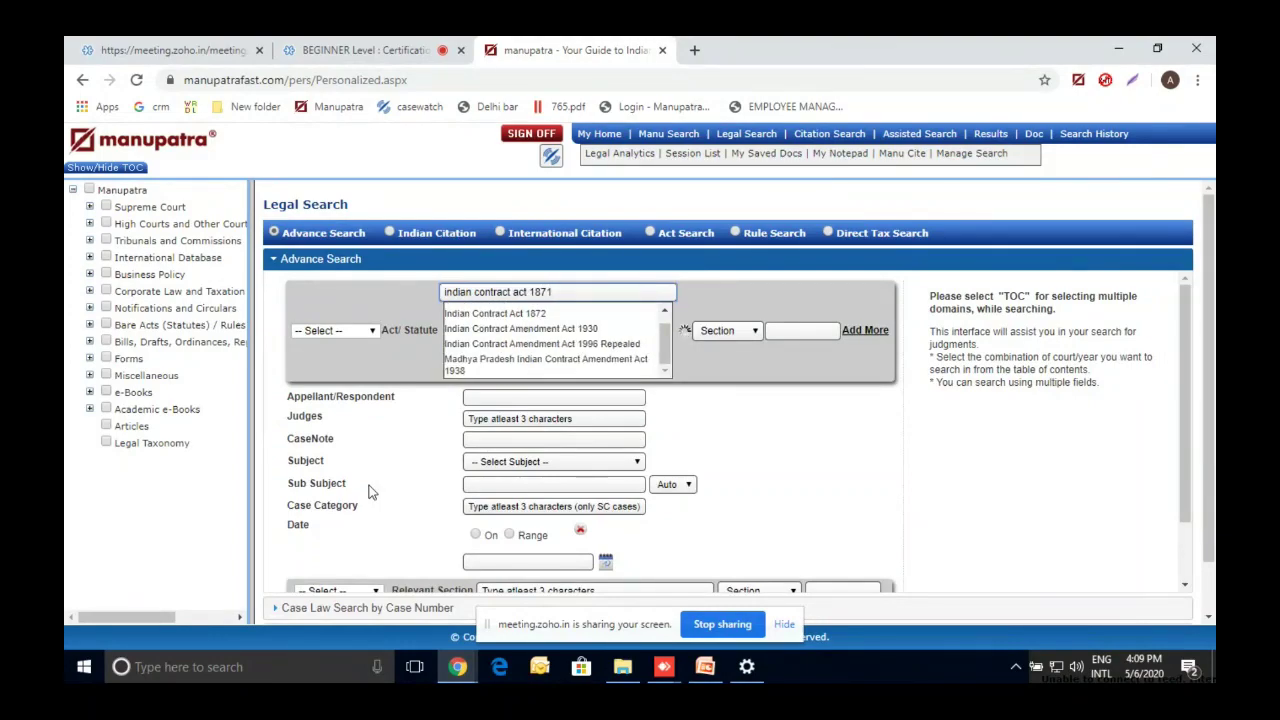
left_click(545, 314)
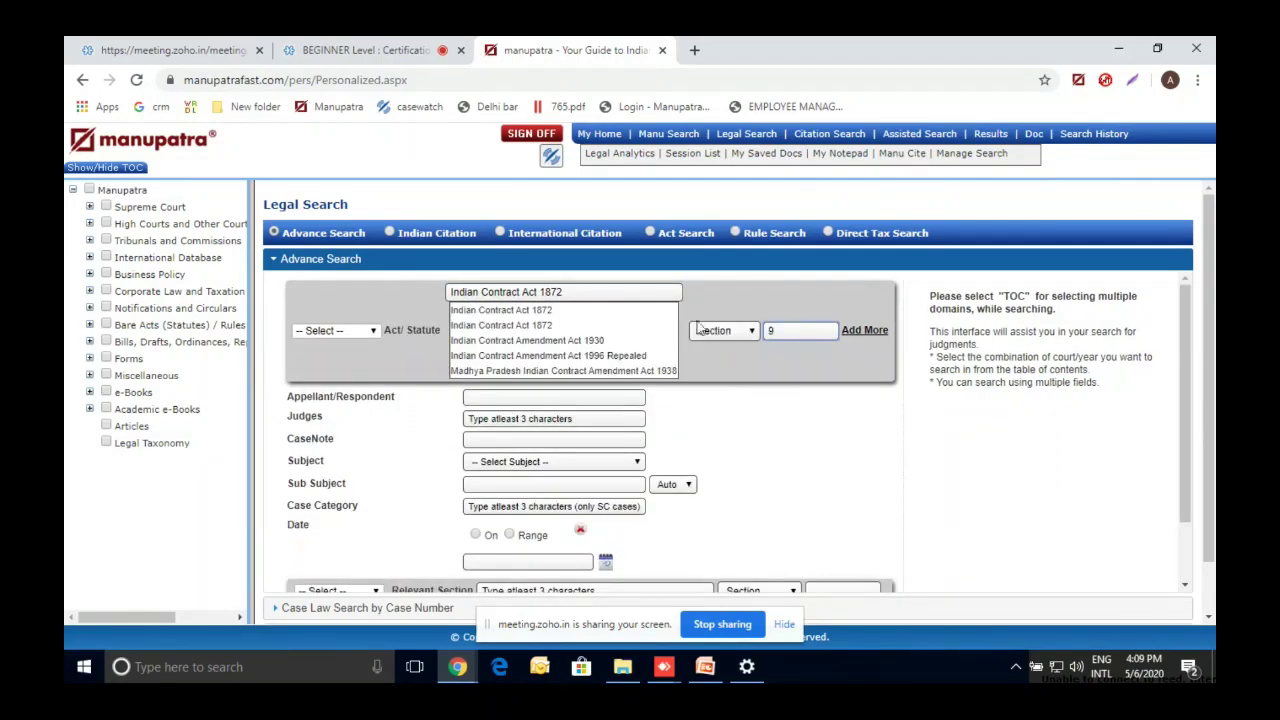
left_click(628, 314)
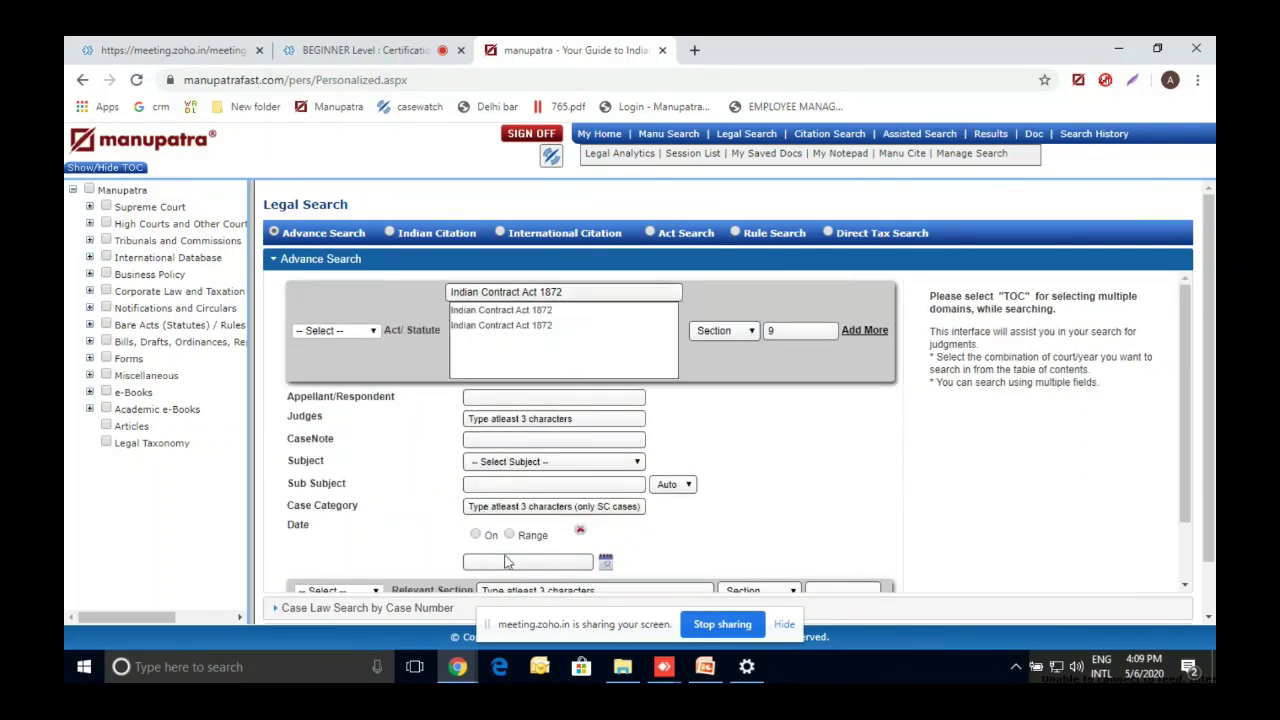
scroll(650, 515, "down", 1)
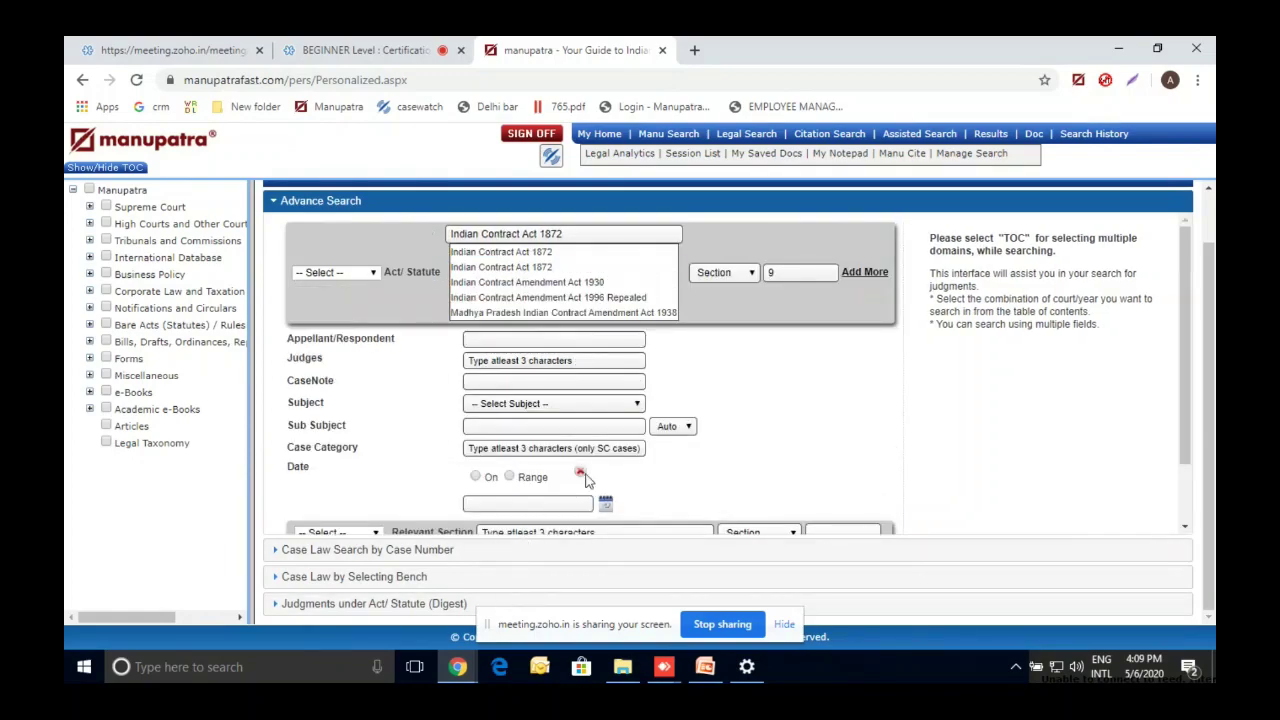
left_click(500, 494)
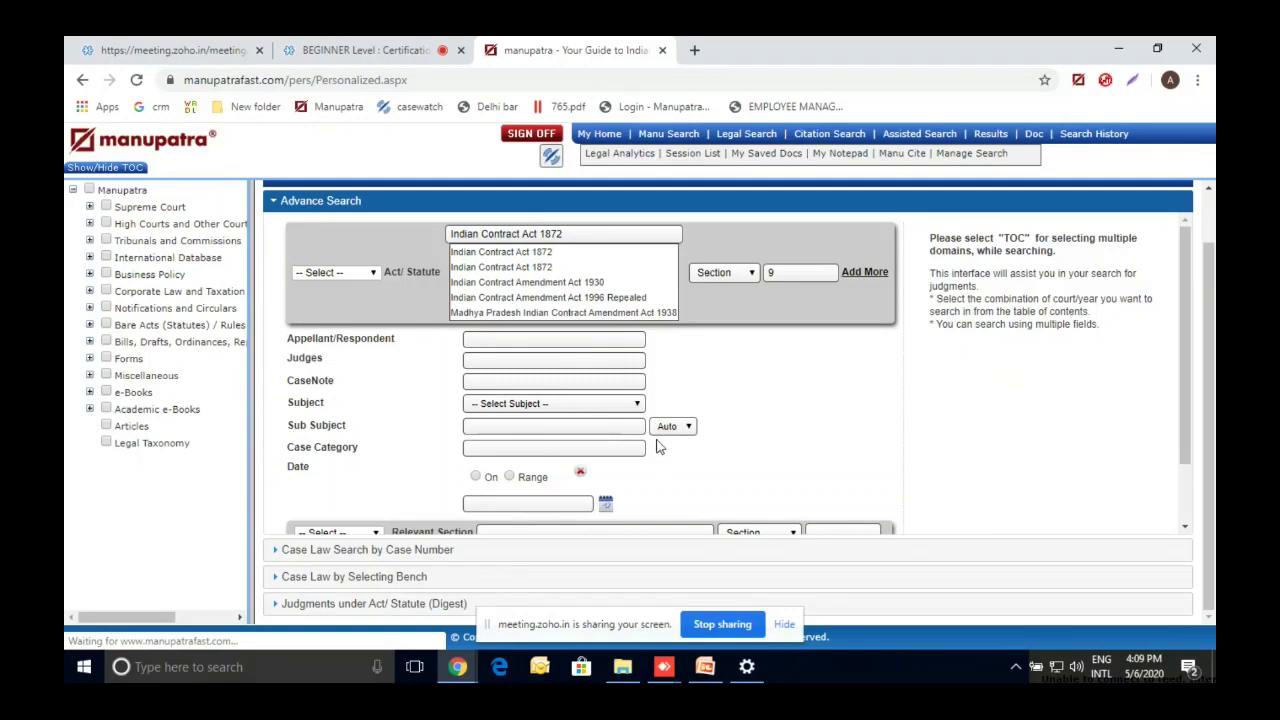
- Choose Indian Contract Act 1872 as the act for the Section 9 search
left_click(606, 261)
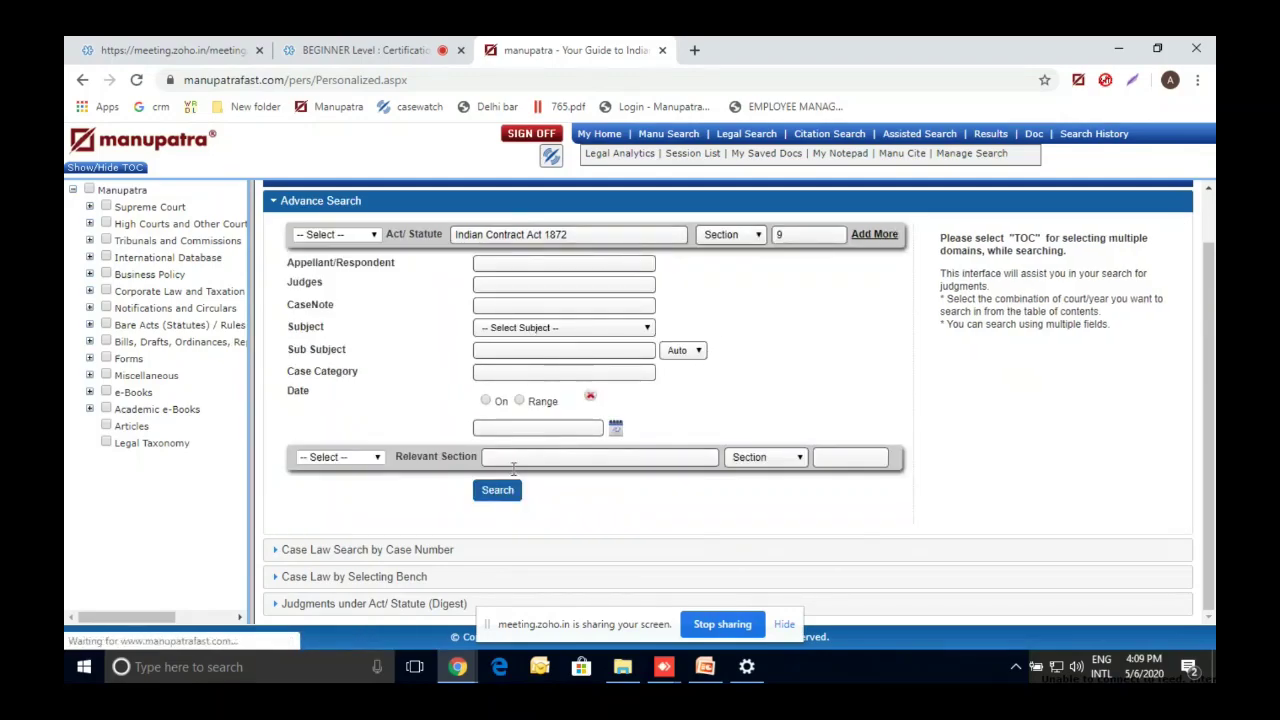
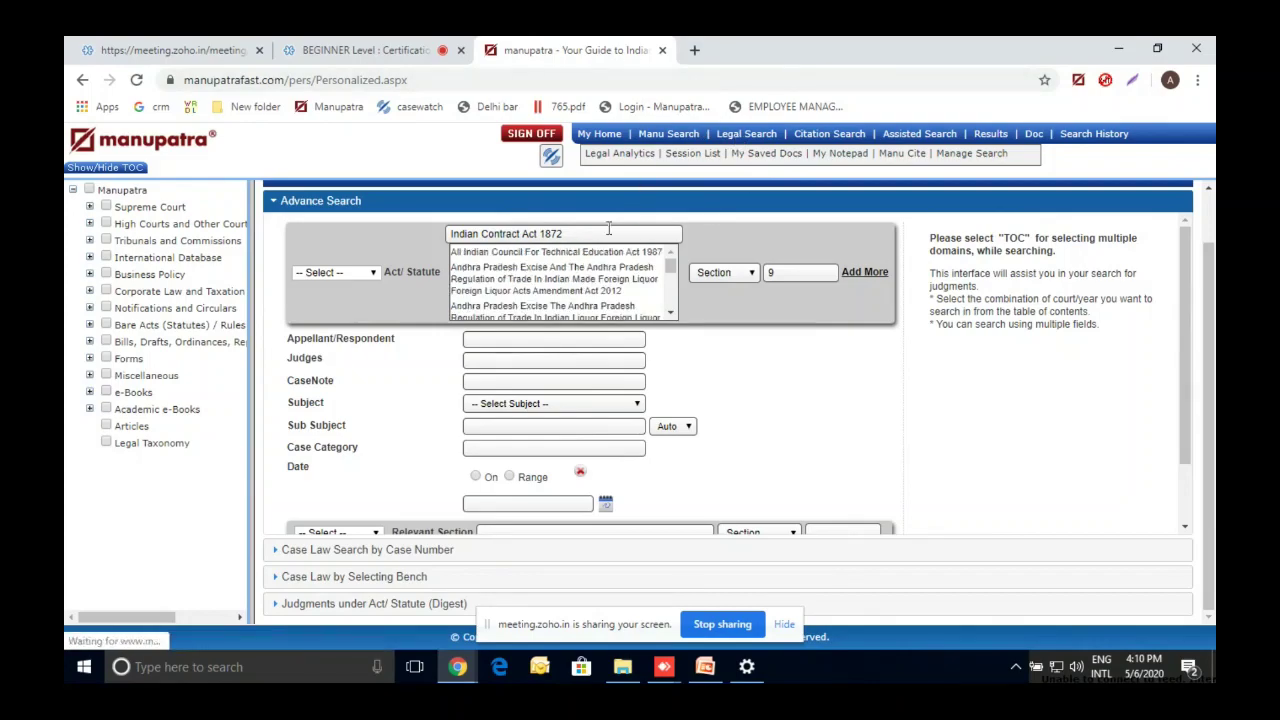
- Open google.com in a new browser tab and return to the Manupatra tab
left_click(694, 49)
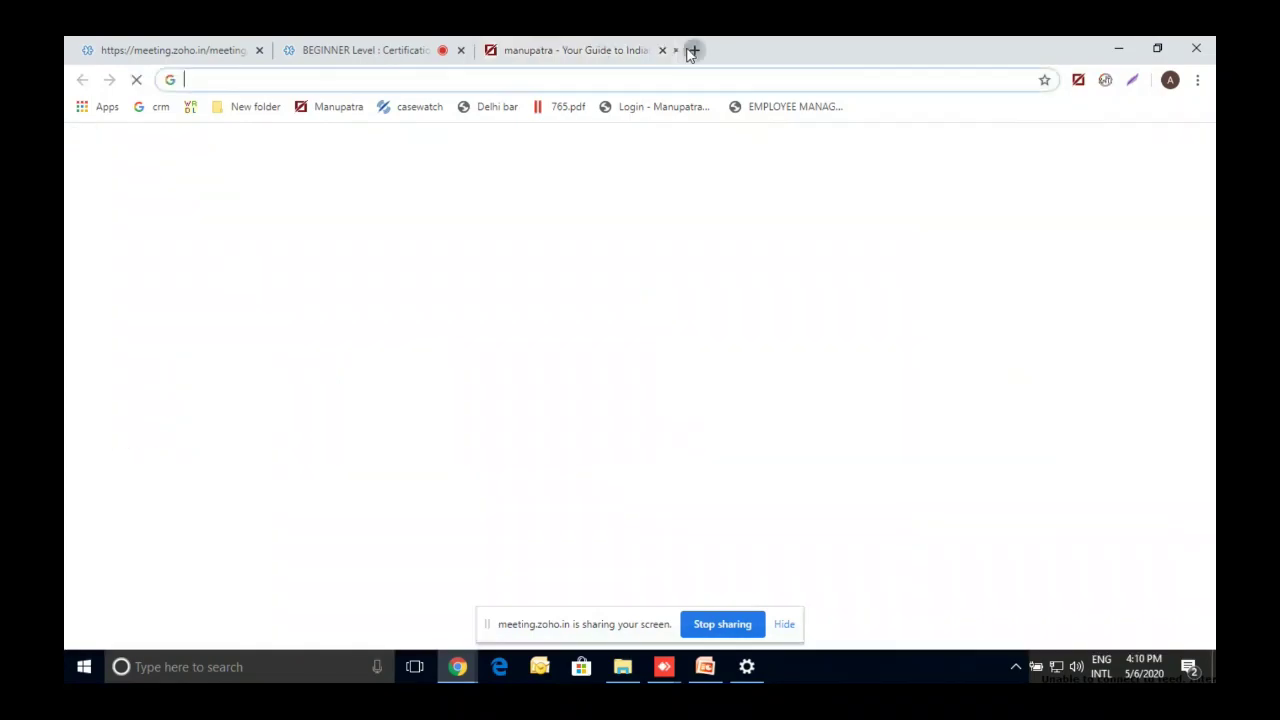
type("goo")
key("Return")
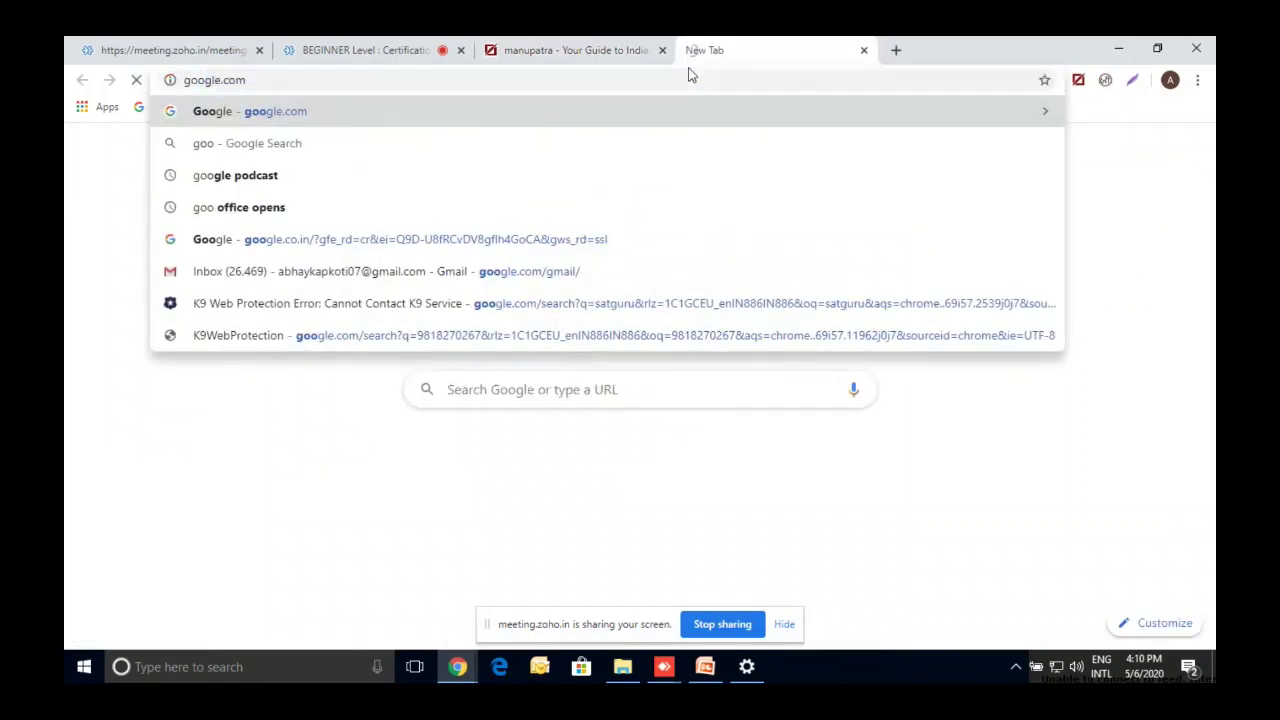
left_click(557, 45)
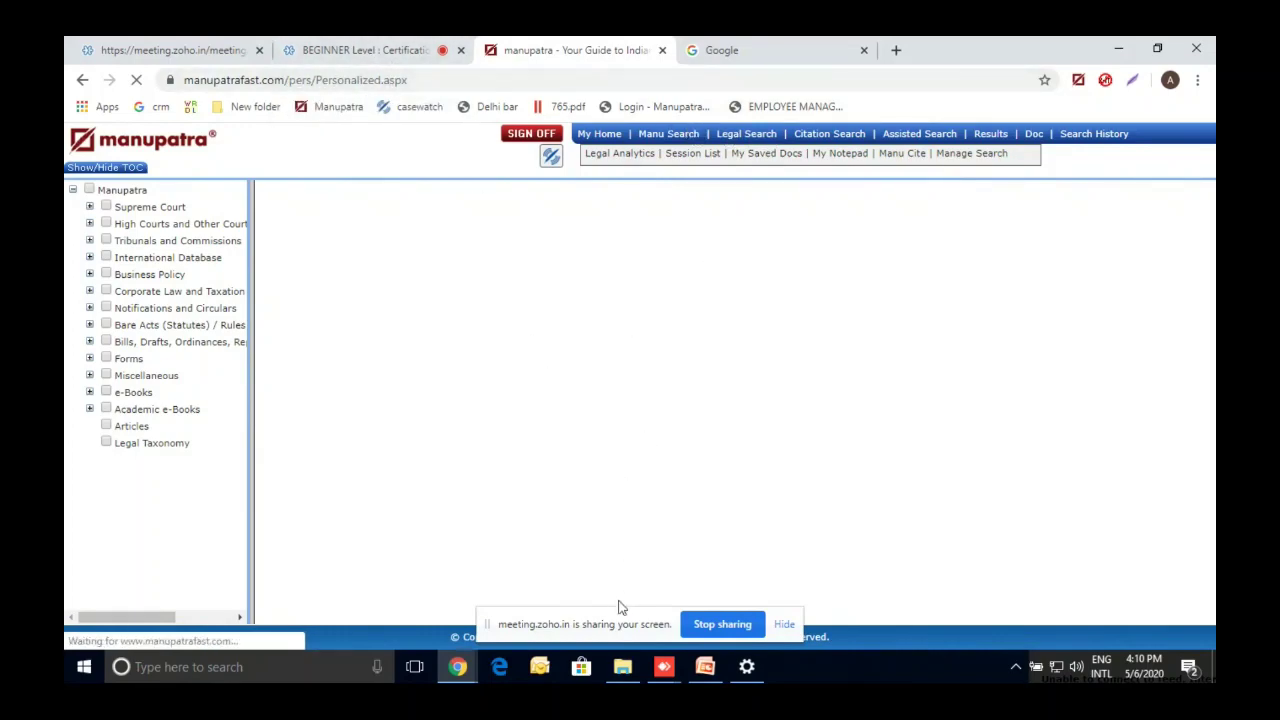
- Run an advanced search for documents under INDIAN PENAL CODE 1860 IPC, Section 302
left_click(530, 294)
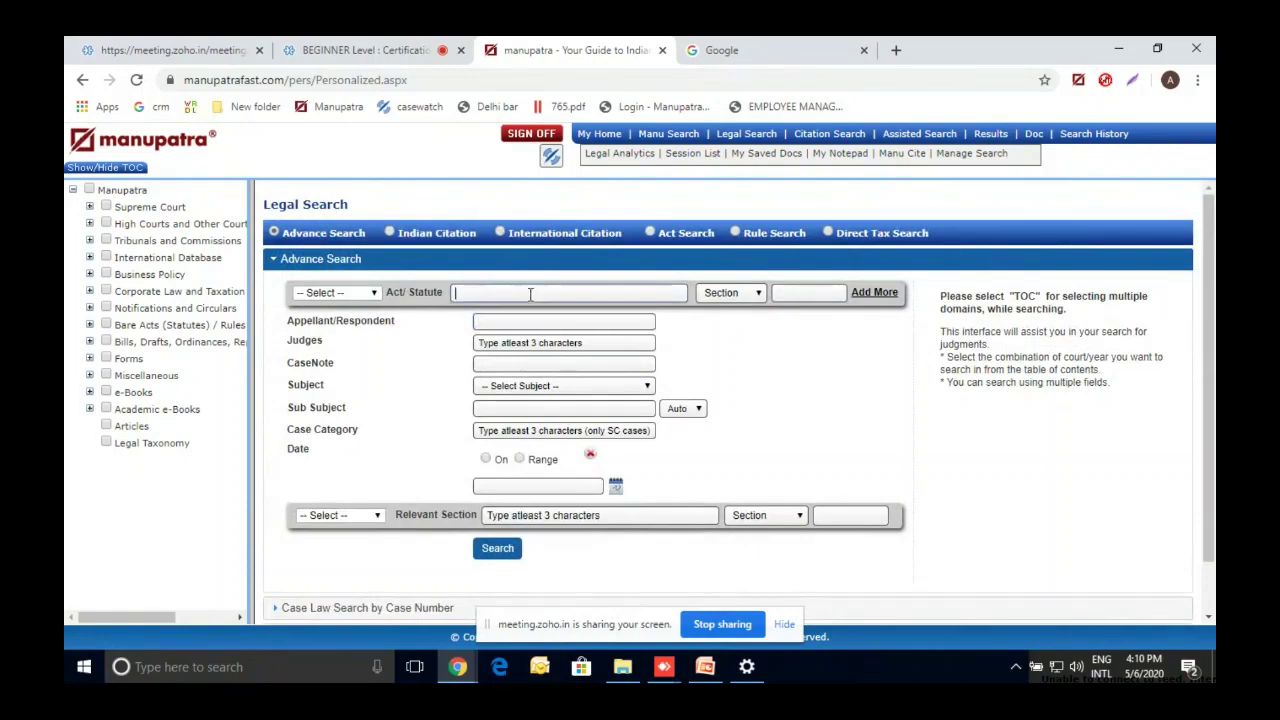
type("ipc")
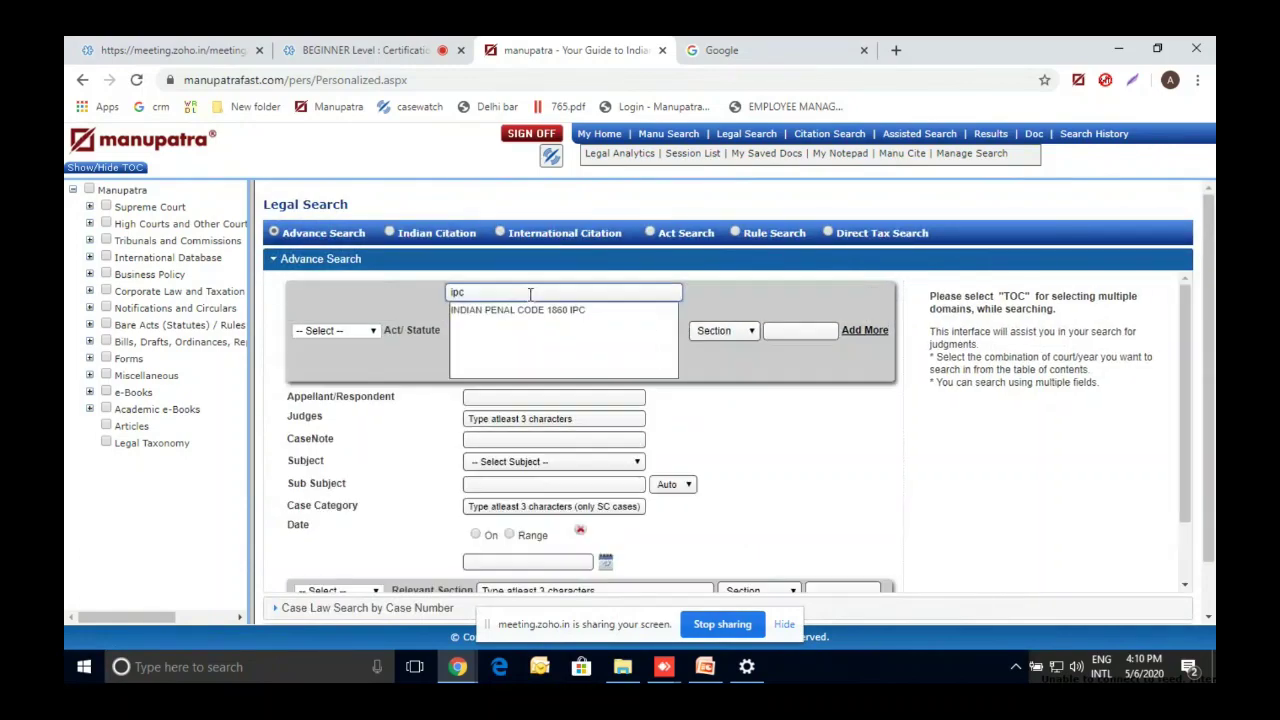
left_click(531, 310)
left_click(780, 300)
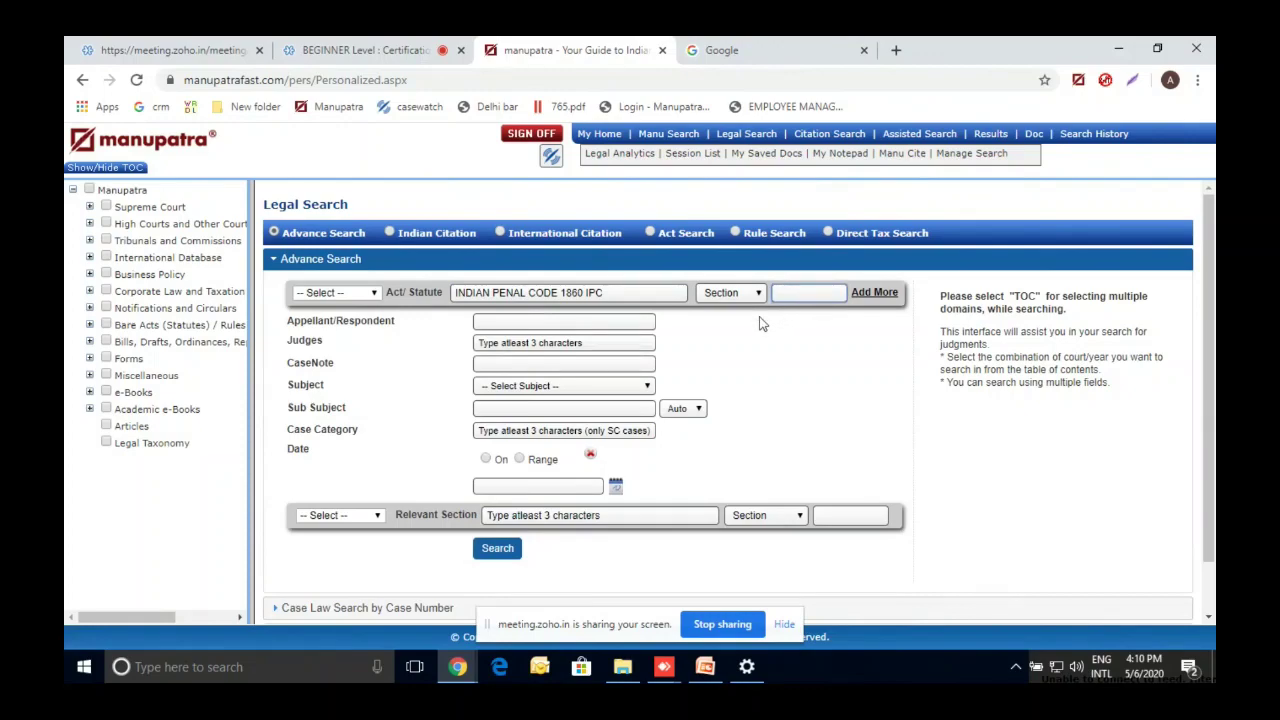
type("301")
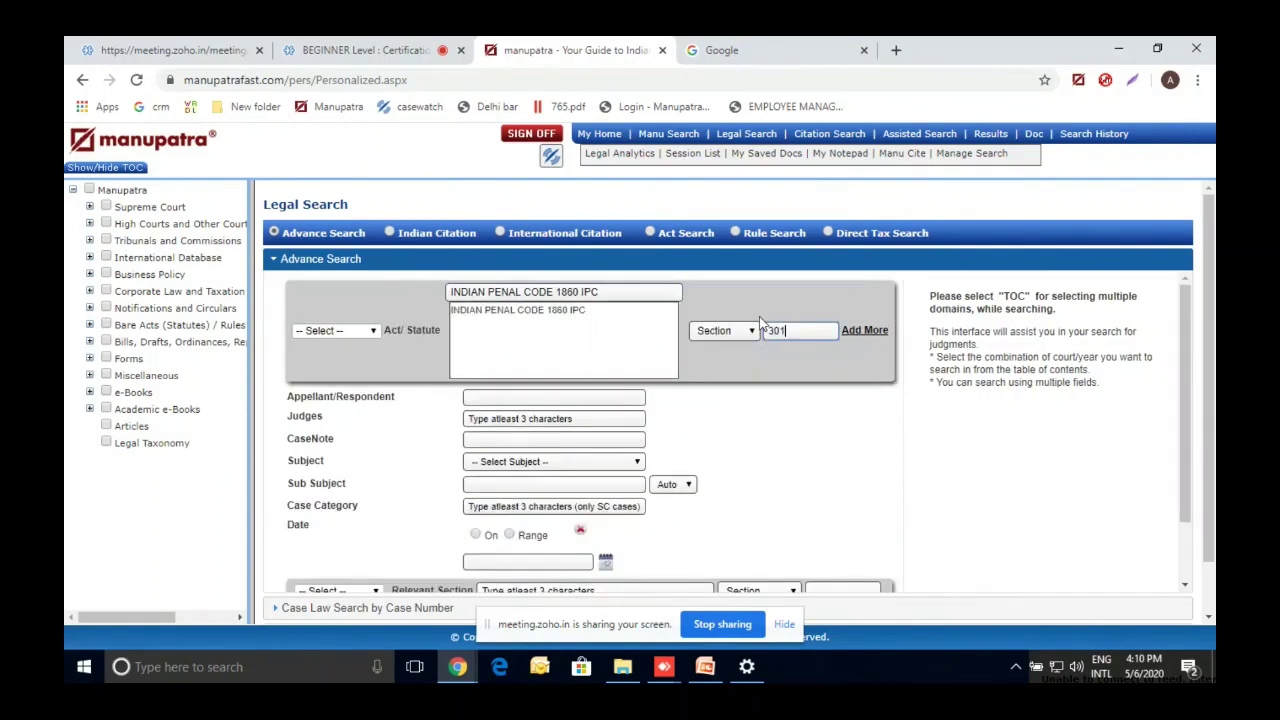
left_click(557, 312)
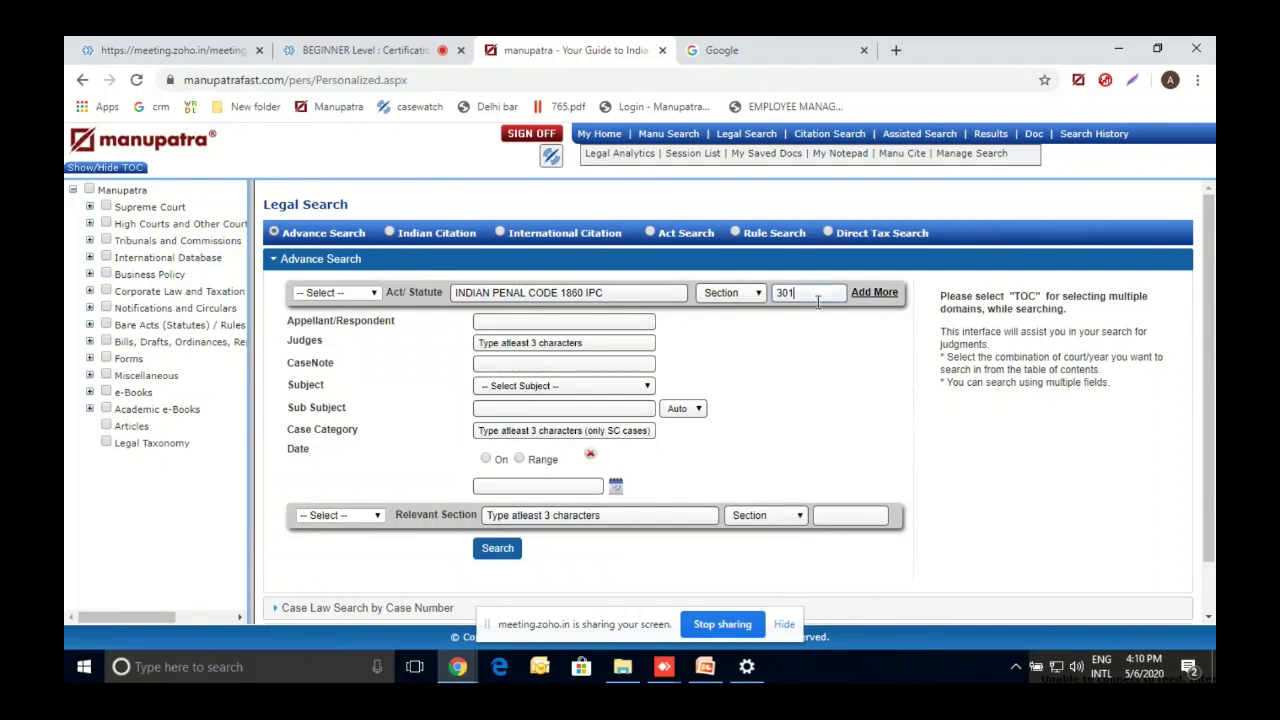
key("BackSpace")
type("2")
left_click(503, 552)
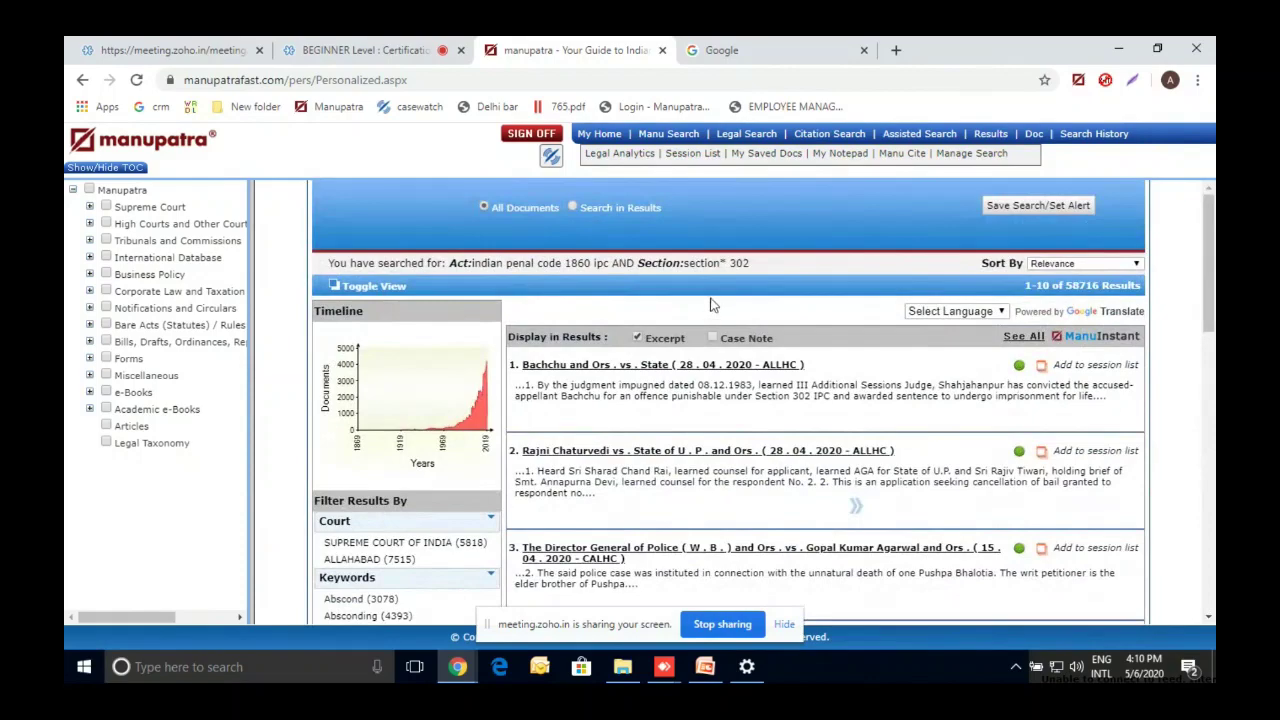
- Sort the search results by Decision Date (Newest) and then by Cited (Most)
left_click(1065, 264)
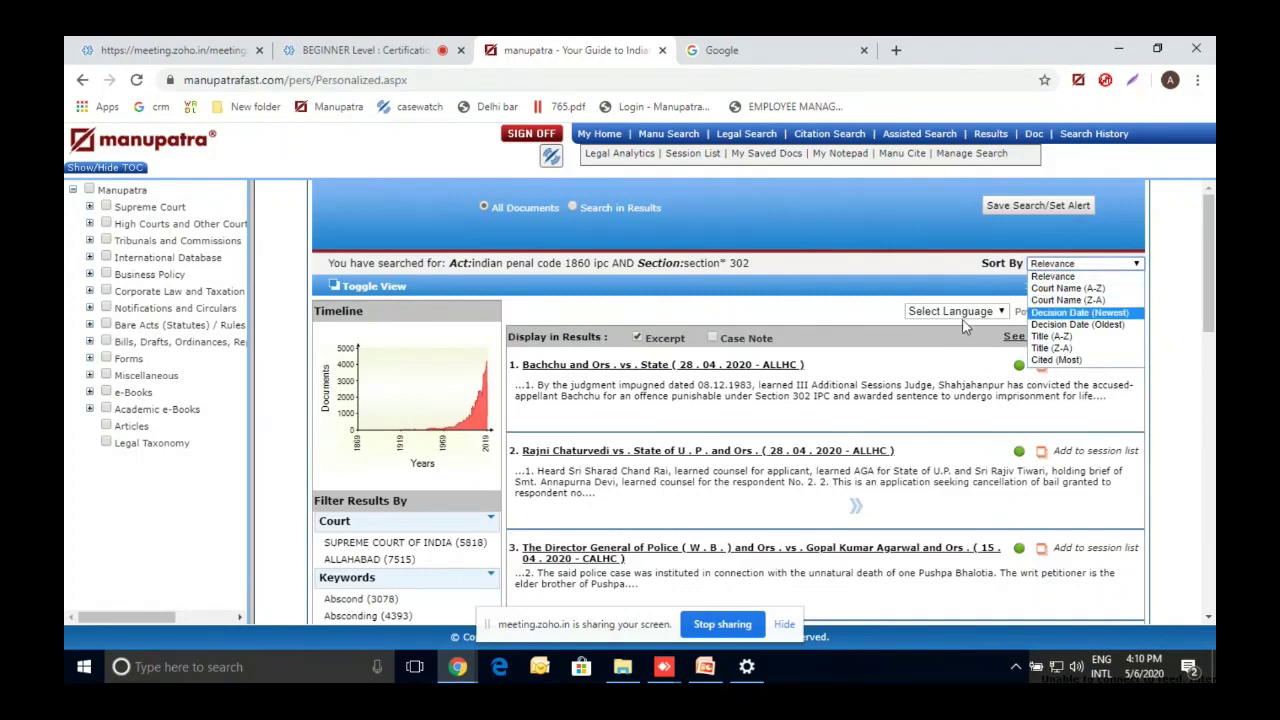
left_click(1045, 314)
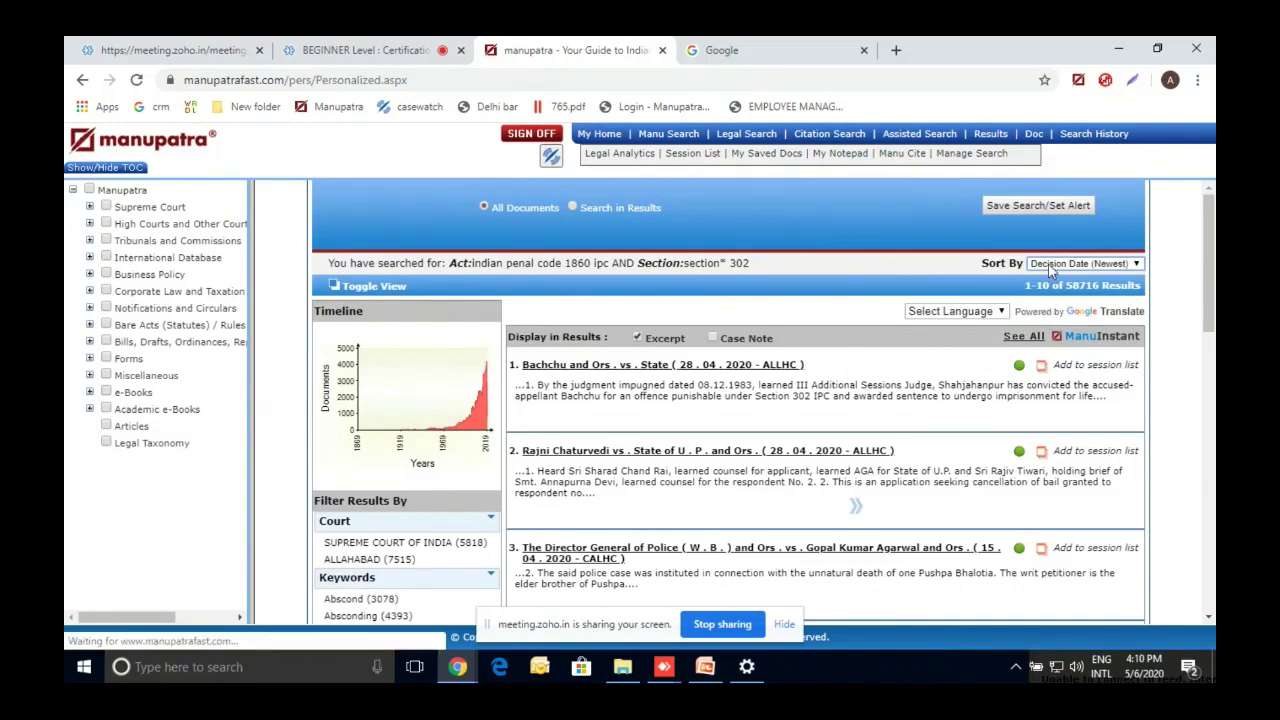
left_click(1050, 265)
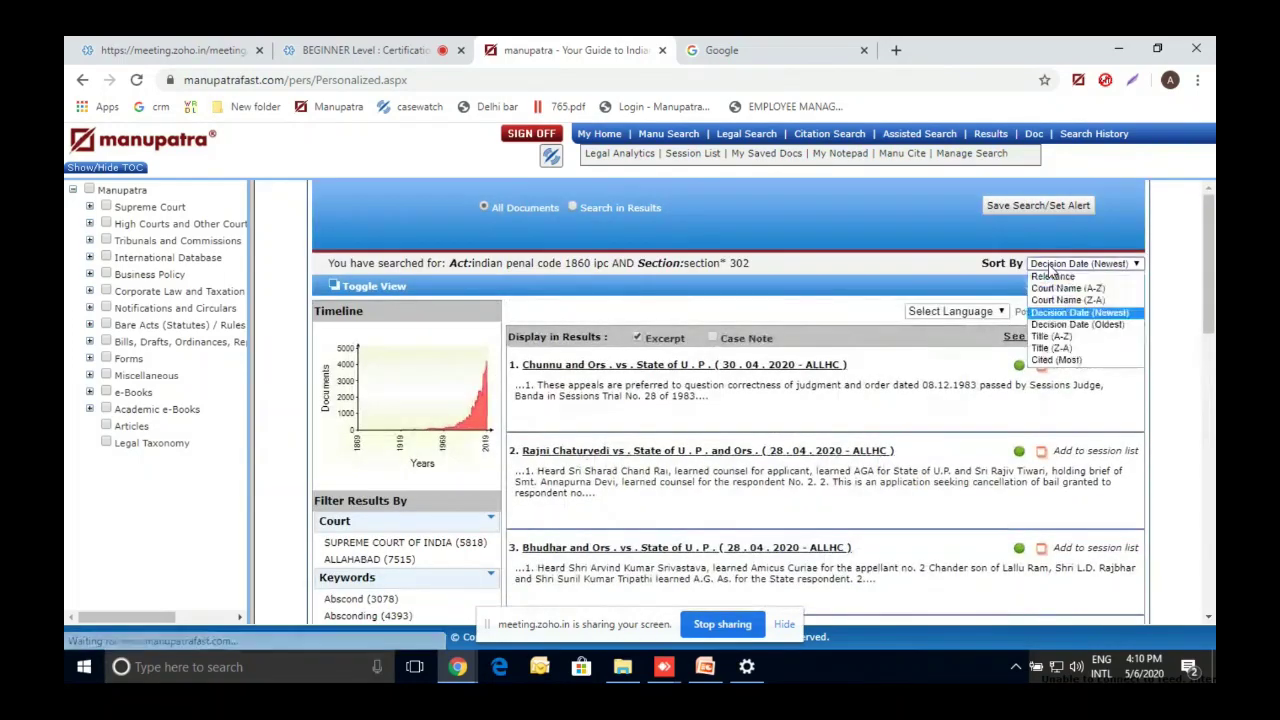
left_click(1075, 362)
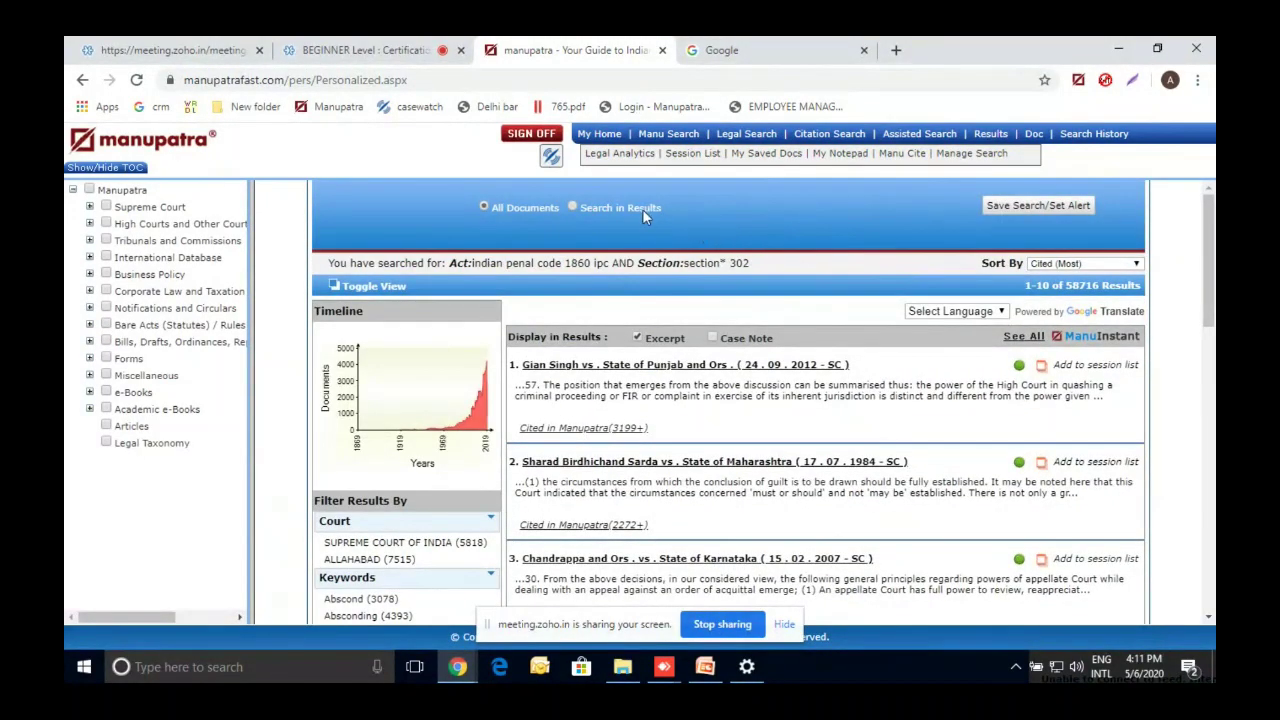
- Switch the query scope to Search in Results and look through the first page of most-cited cases
left_click(642, 209)
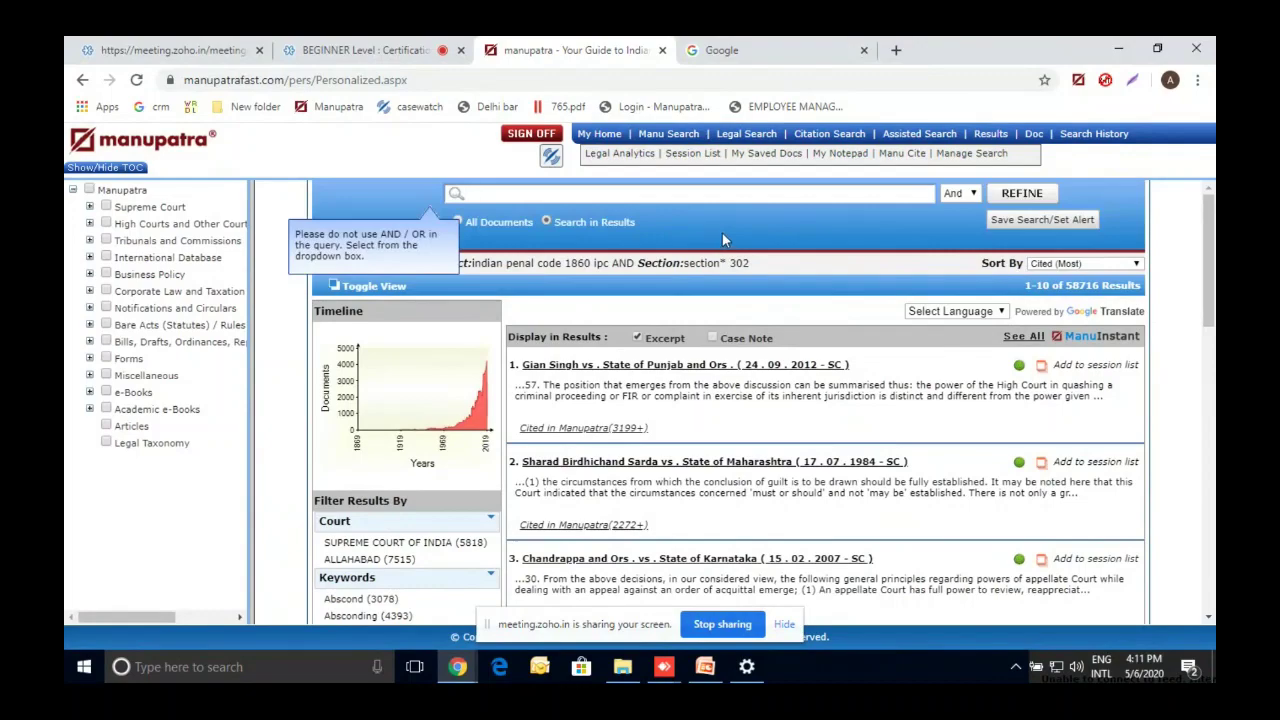
scroll(725, 230, "down", 10)
scroll(725, 230, "up", 10)
scroll(630, 333, "down", 10)
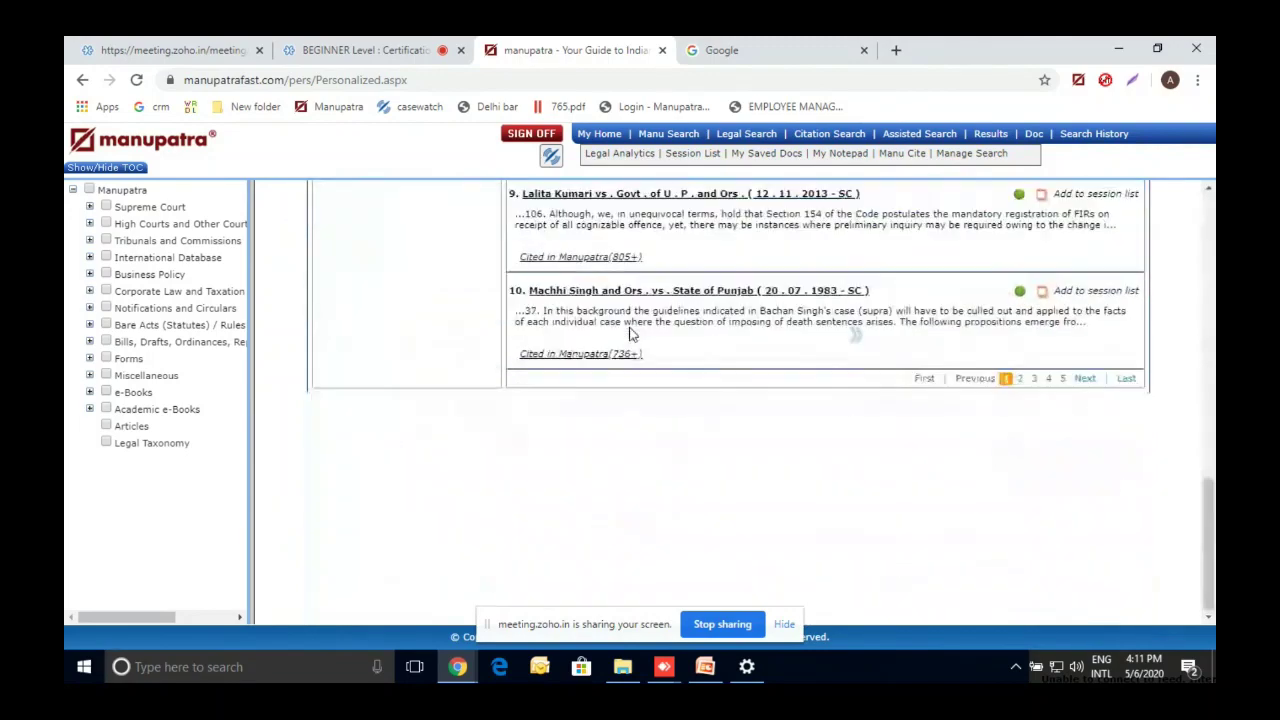
scroll(630, 333, "up", 10)
scroll(560, 400, "down", 5)
scroll(500, 440, "up", 5)
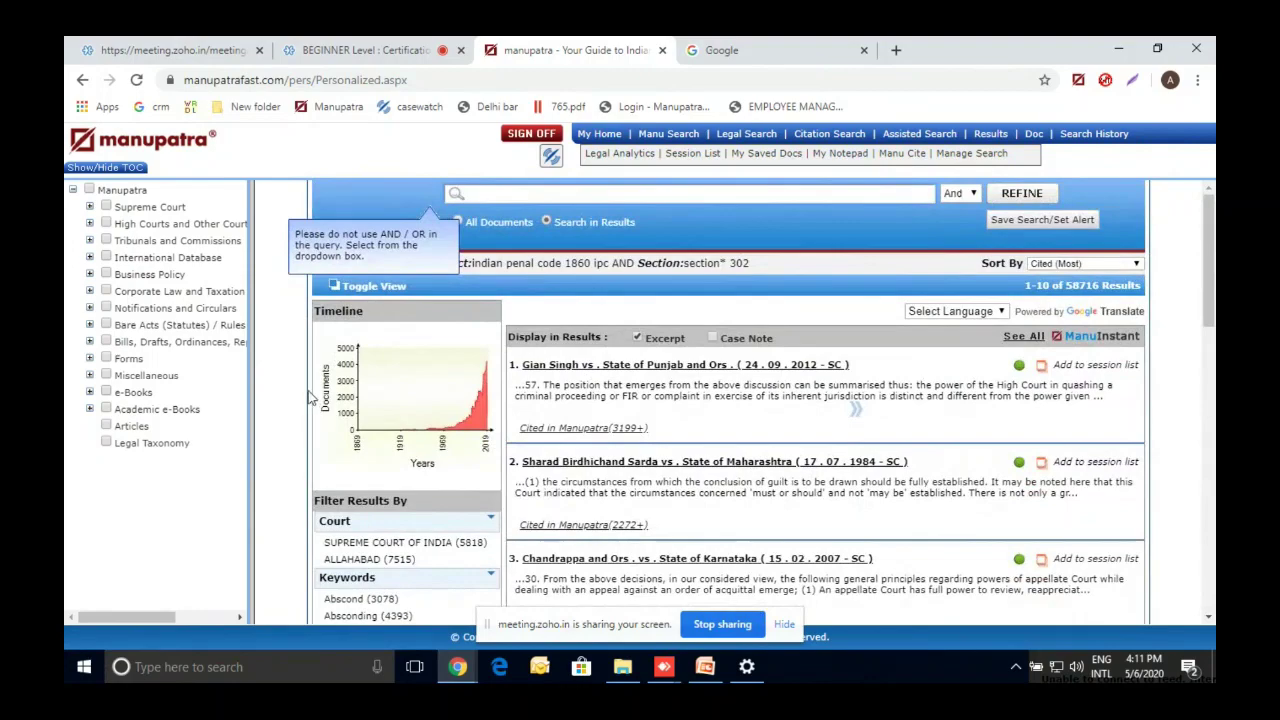
- Expand the Court filter to examine the available courts, and collapse it again
left_click_drag(1210, 285, 1212, 333)
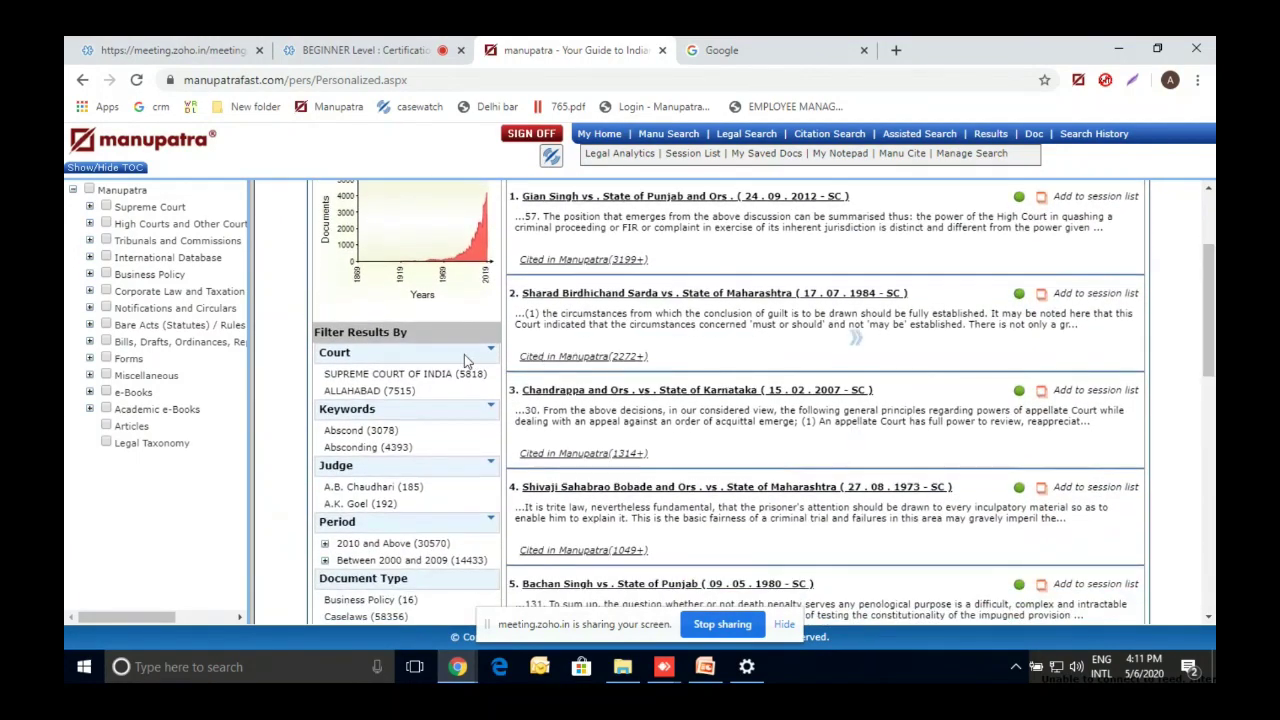
left_click(490, 350)
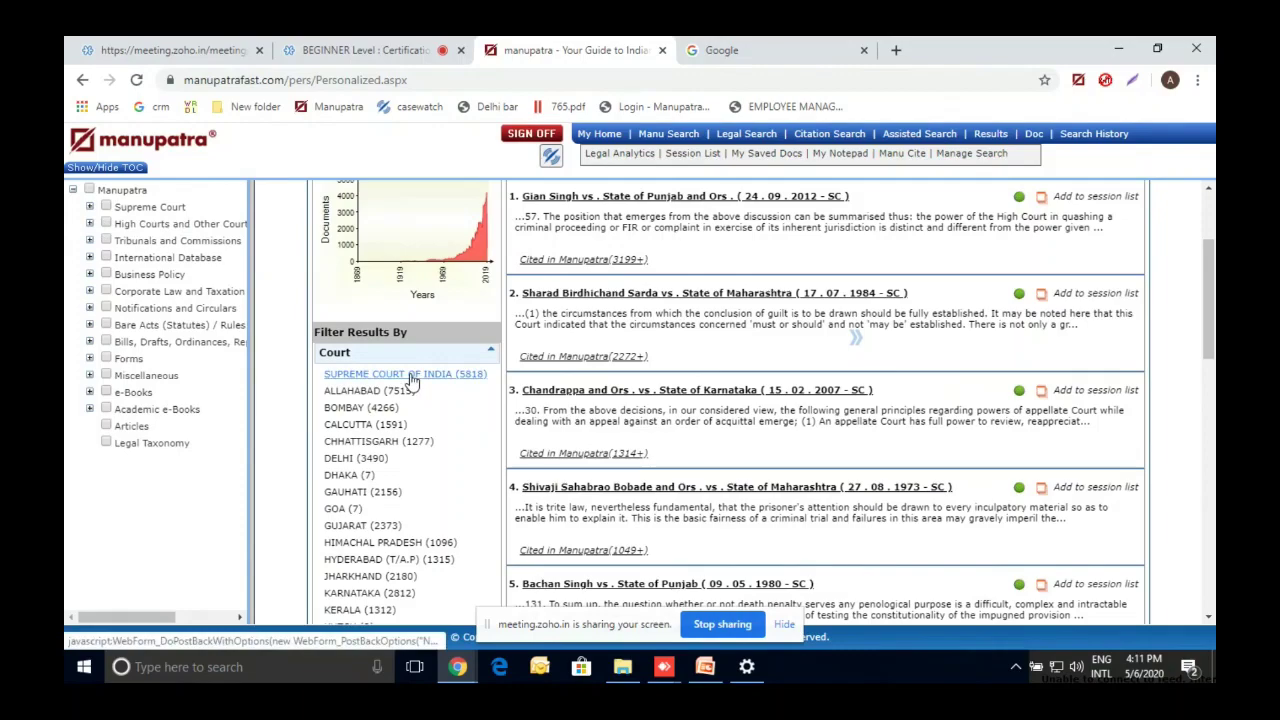
left_click(492, 356)
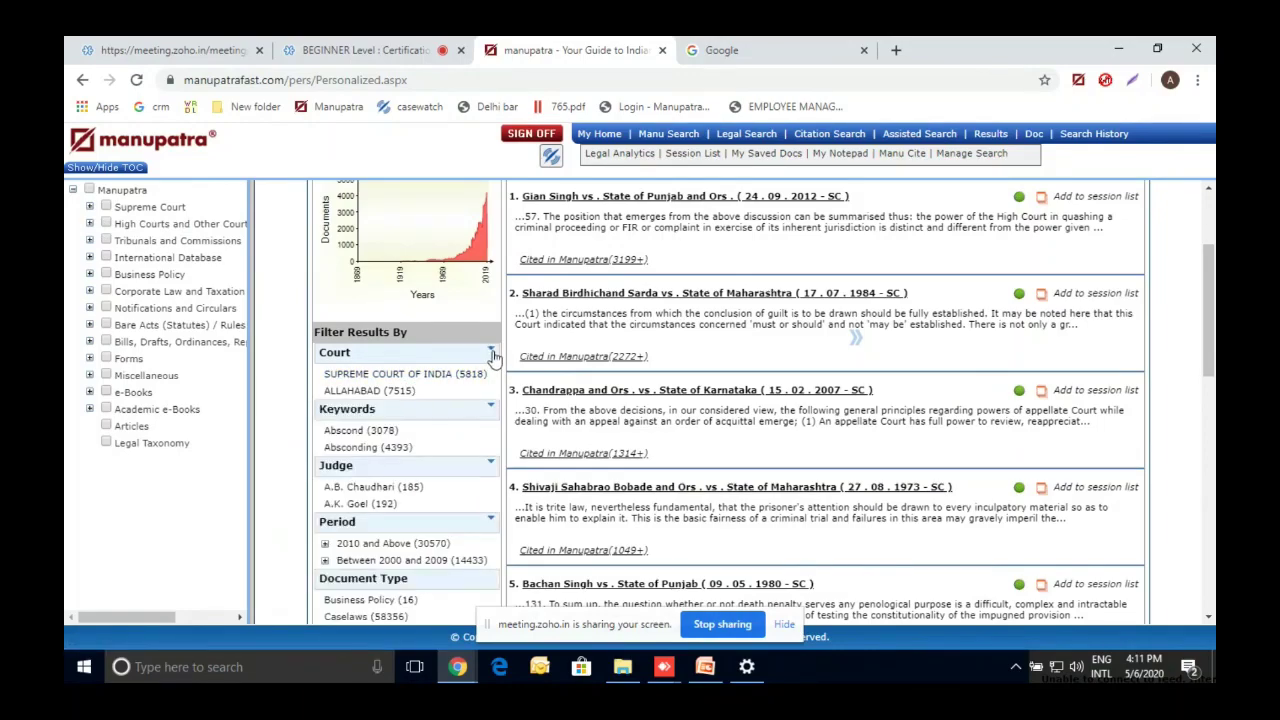
- Expand the Keywords filter, examine the legal terms offered for narrowing the results, and collapse it
scroll(450, 362, "down", 8)
scroll(450, 362, "up", 8)
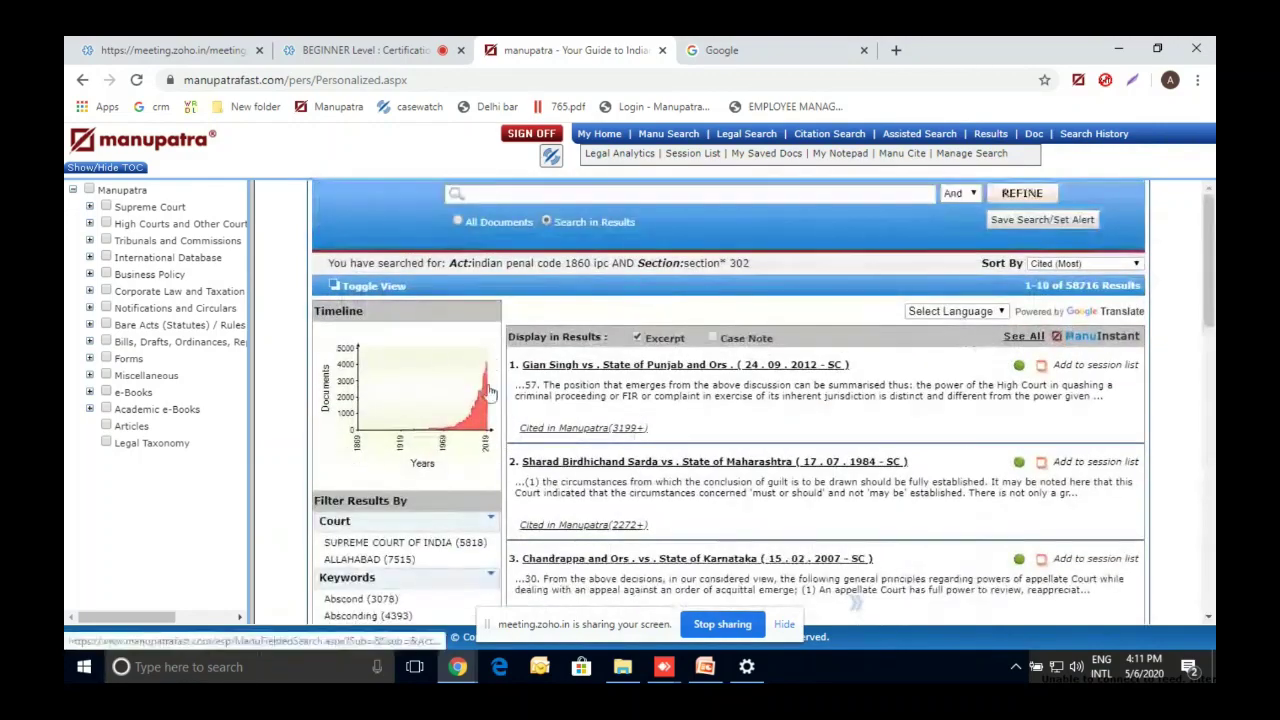
left_click(490, 578)
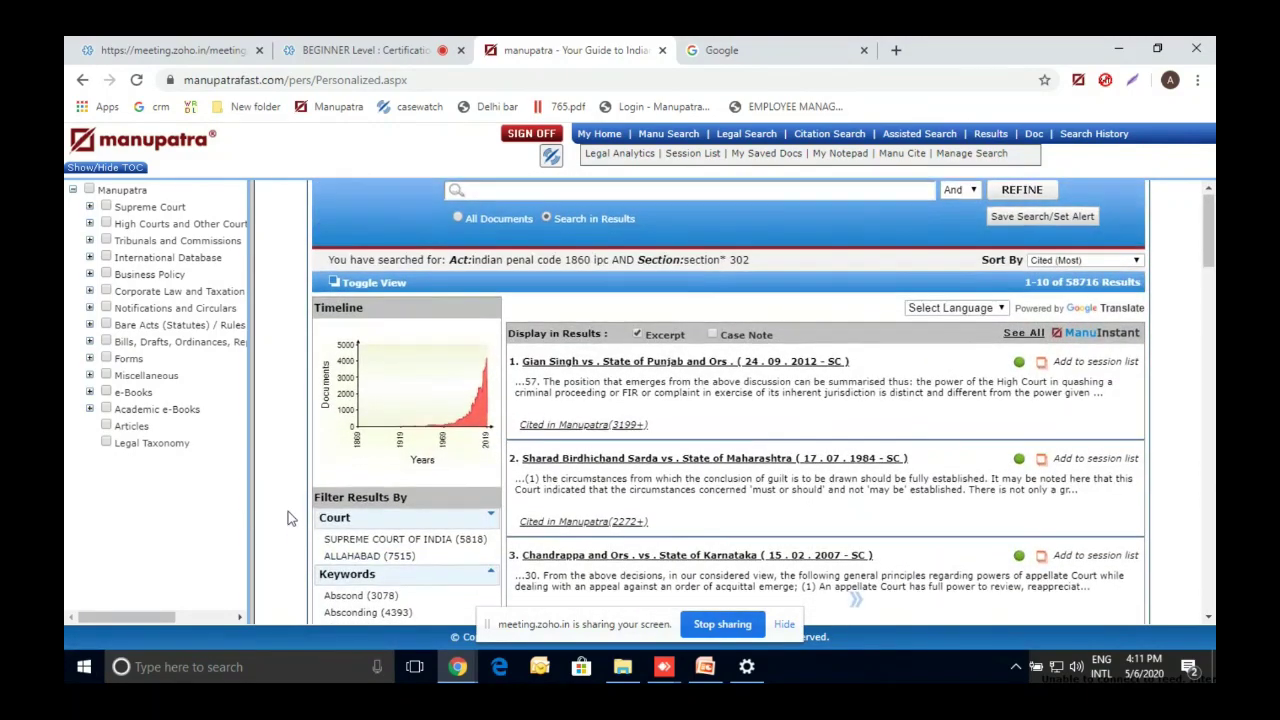
scroll(288, 514, "down", 3)
scroll(288, 518, "down", 1)
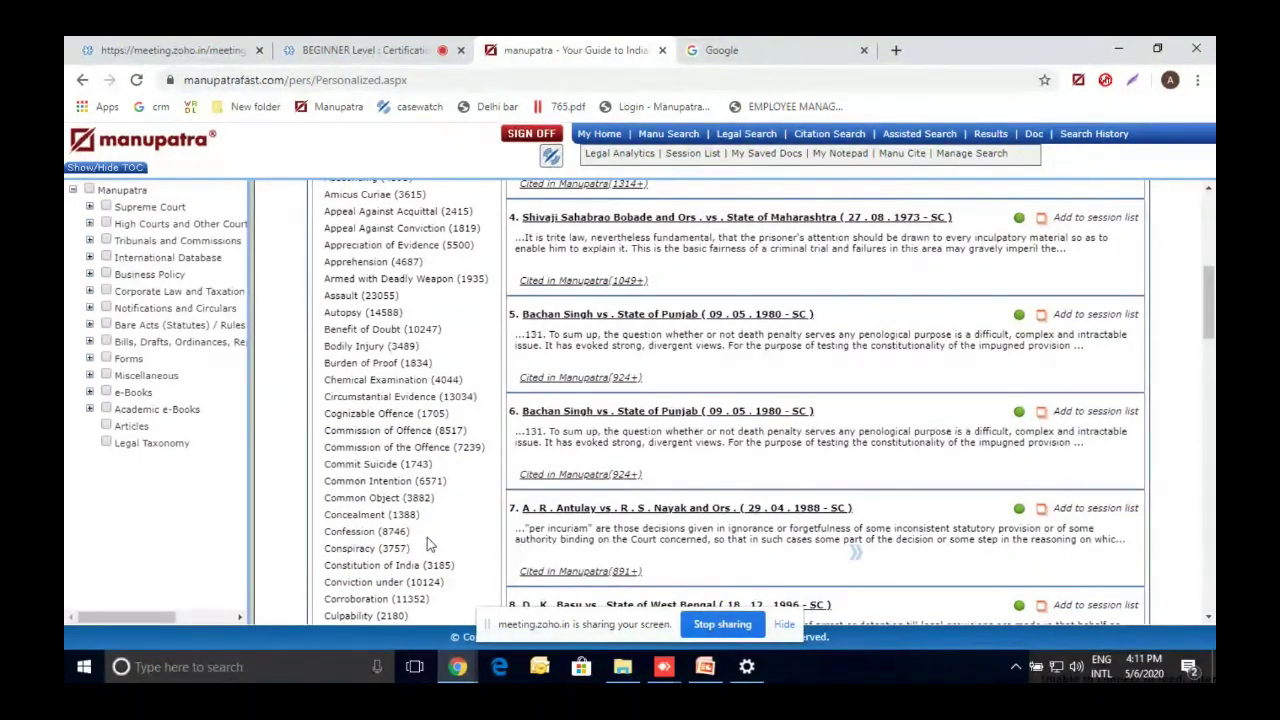
scroll(437, 527, "up", 5)
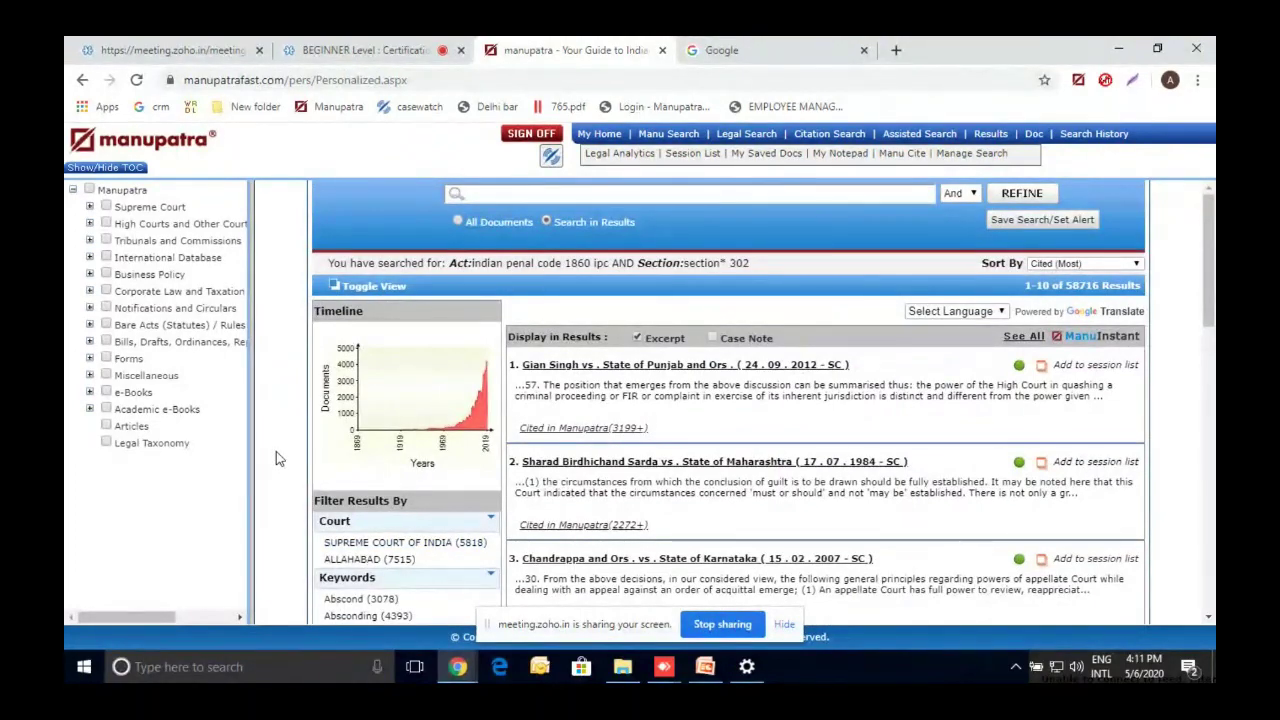
- Expand the Period filter and its 2010 and Above group to examine the individual years, and collapse that group
scroll(280, 458, "down", 2)
scroll(276, 458, "down", 3)
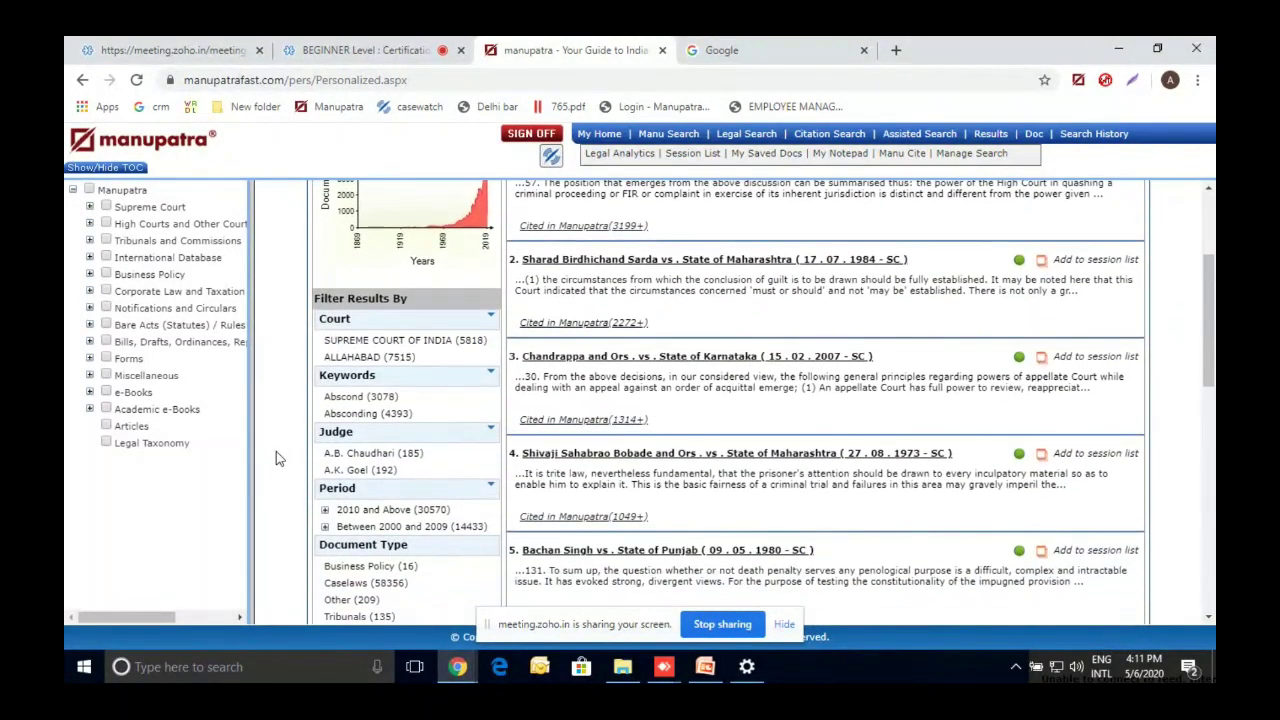
scroll(276, 458, "down", 2)
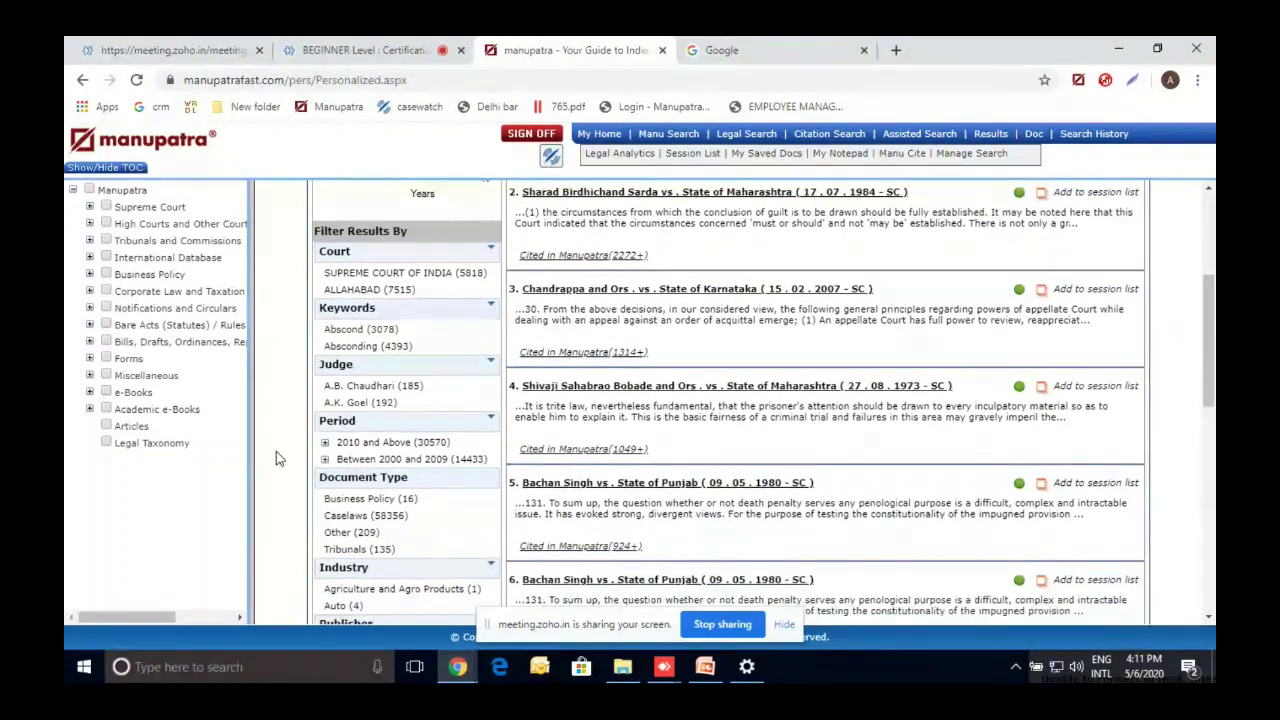
scroll(279, 458, "down", 1)
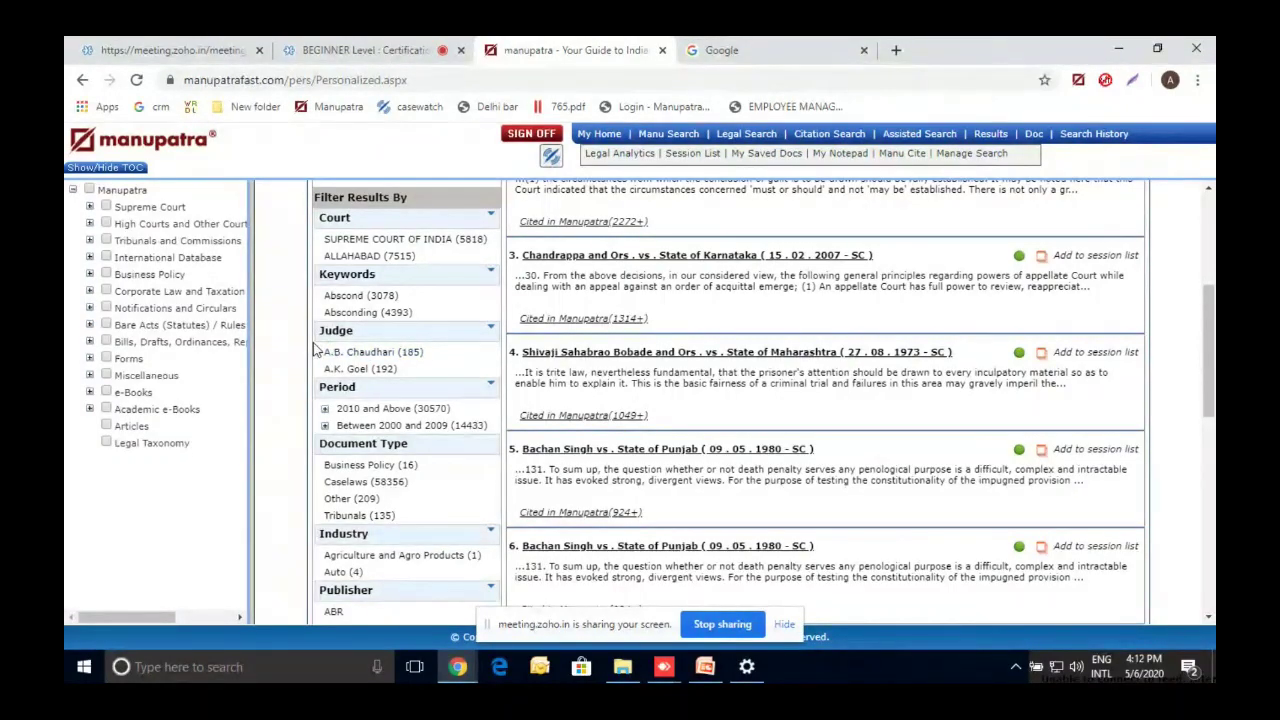
scroll(297, 358, "down", 1)
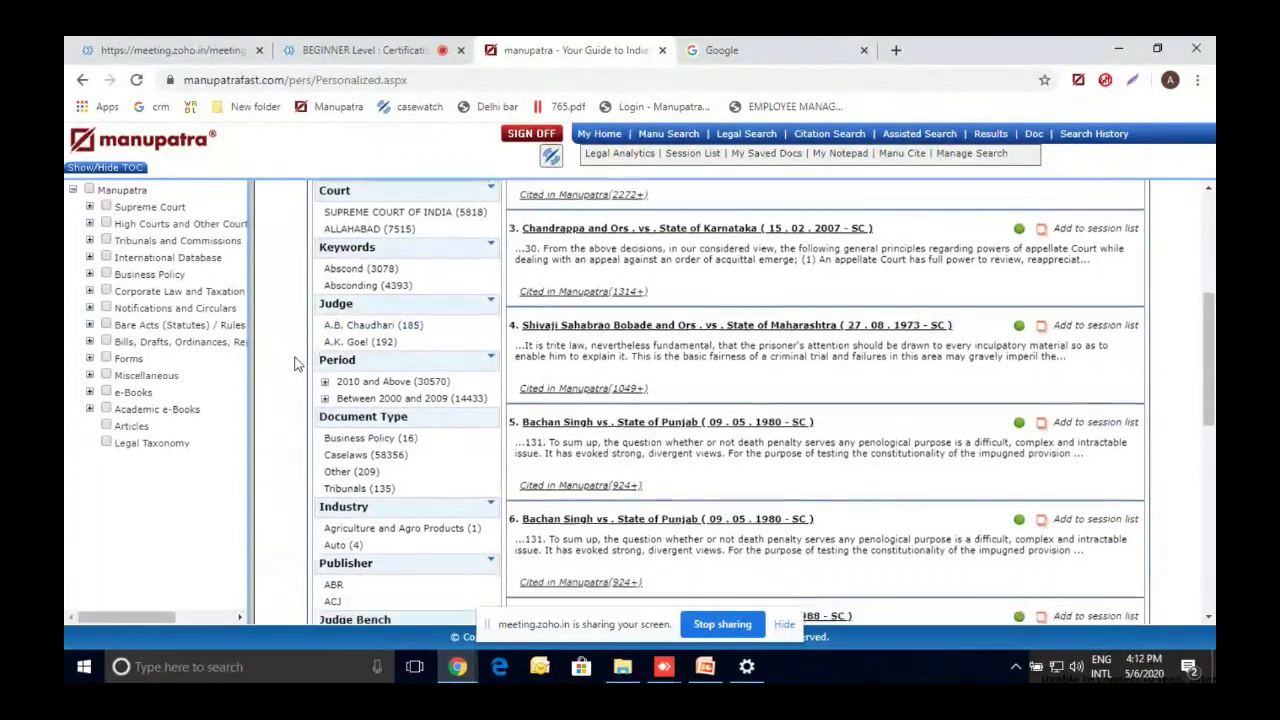
left_click(365, 375)
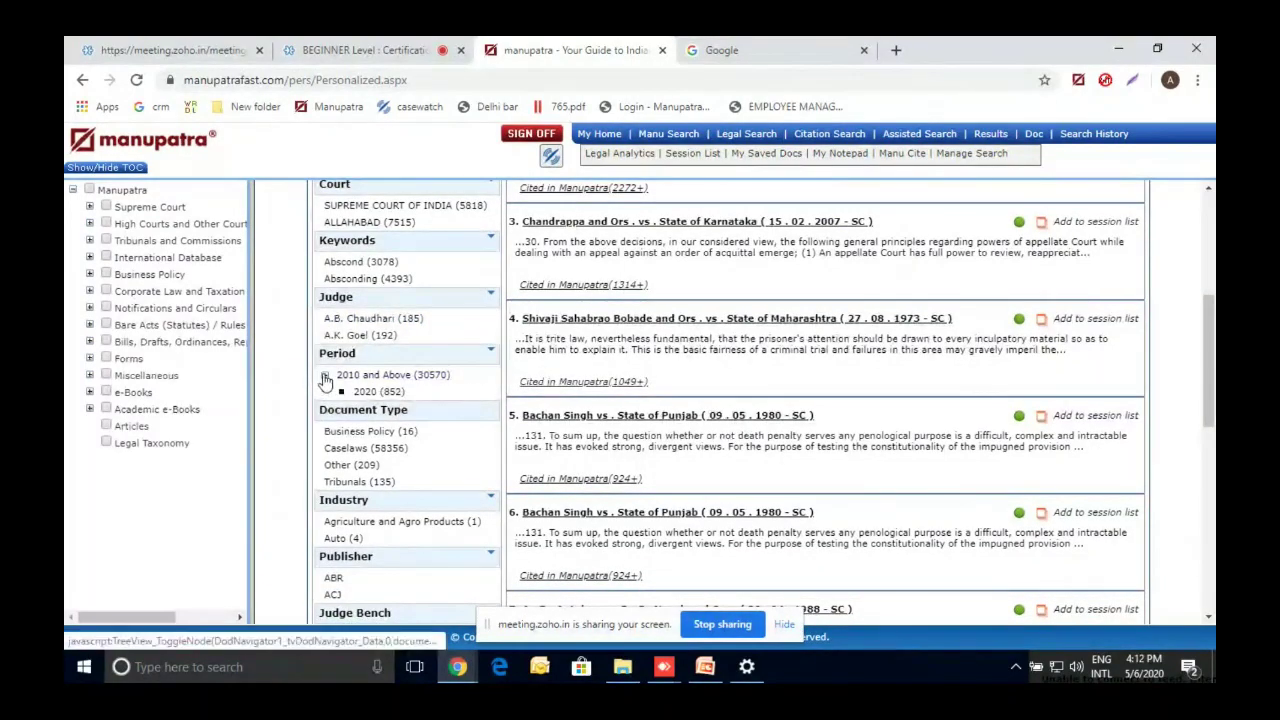
left_click(440, 376)
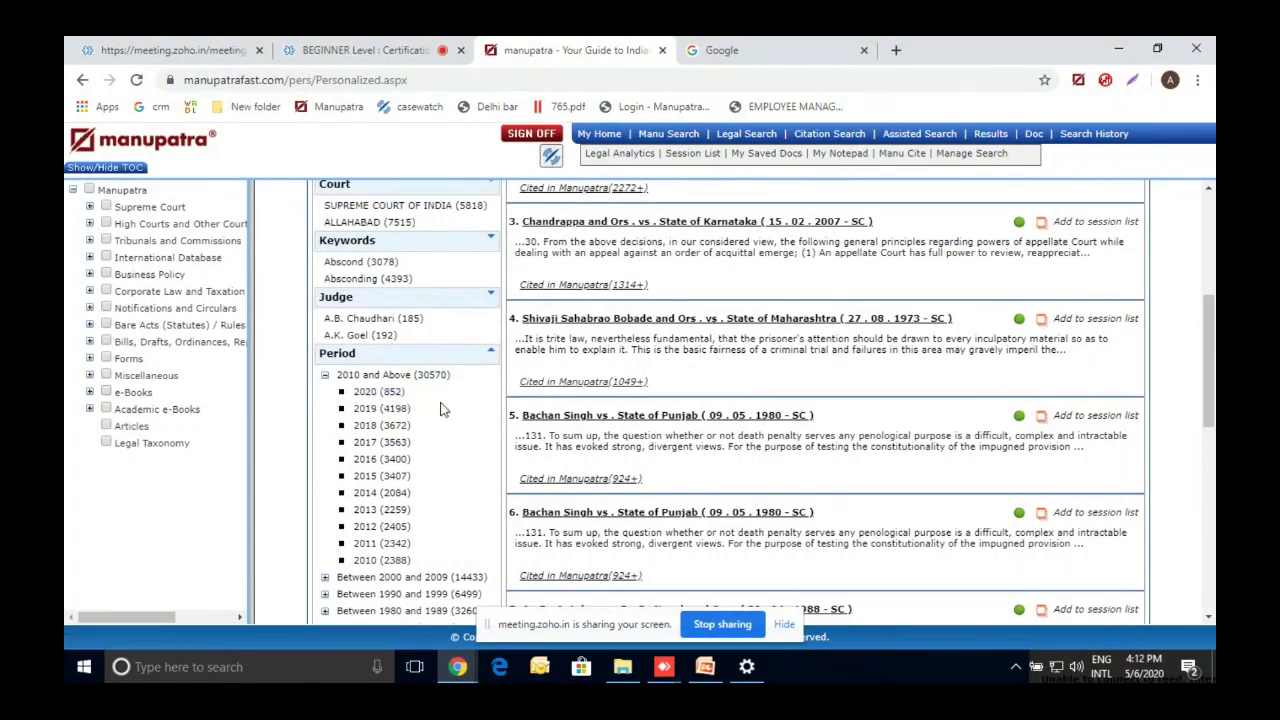
left_click(326, 376)
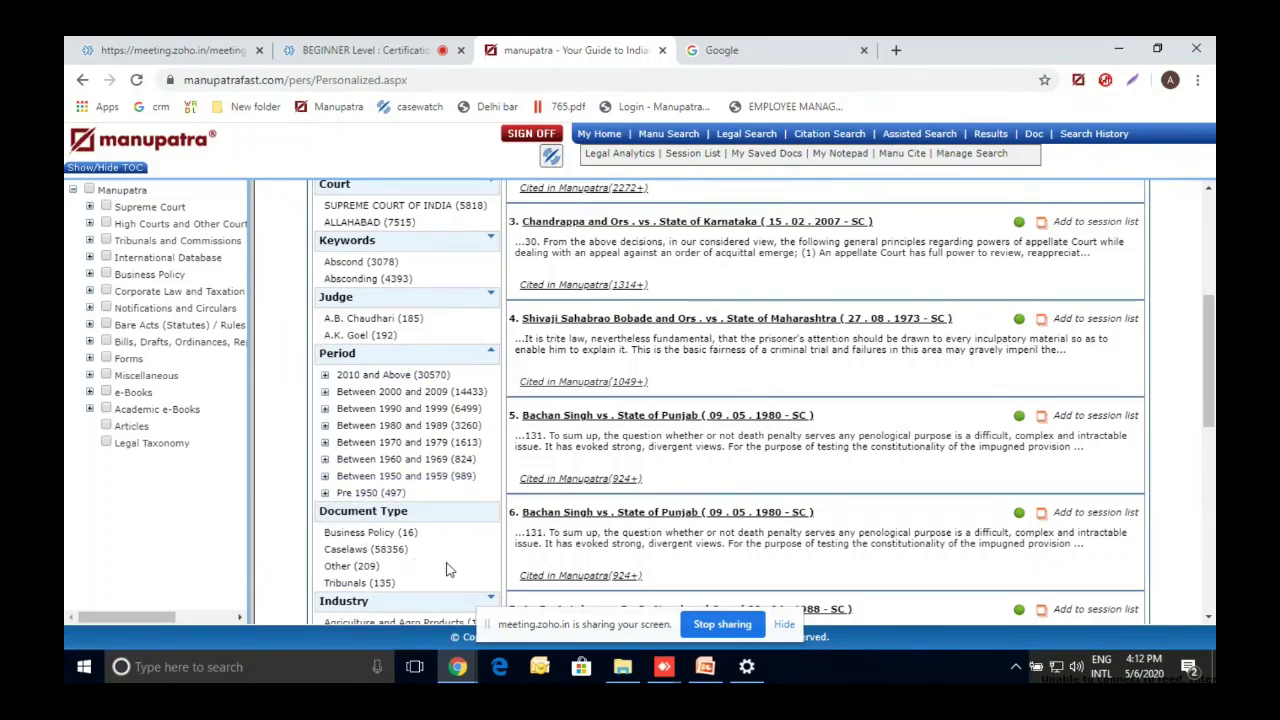
- Expand the Industry filter and examine its categories along with the Publisher and Judge Bench filters
scroll(447, 569, "down", 4)
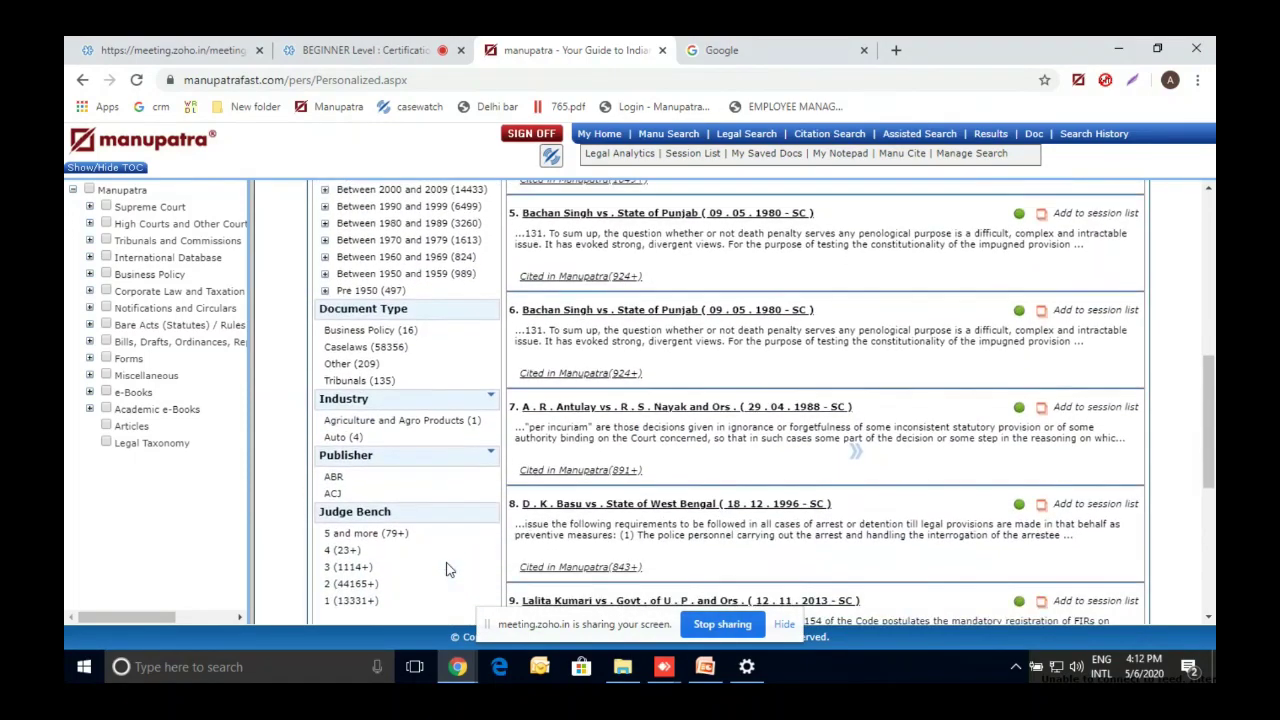
left_click(490, 397)
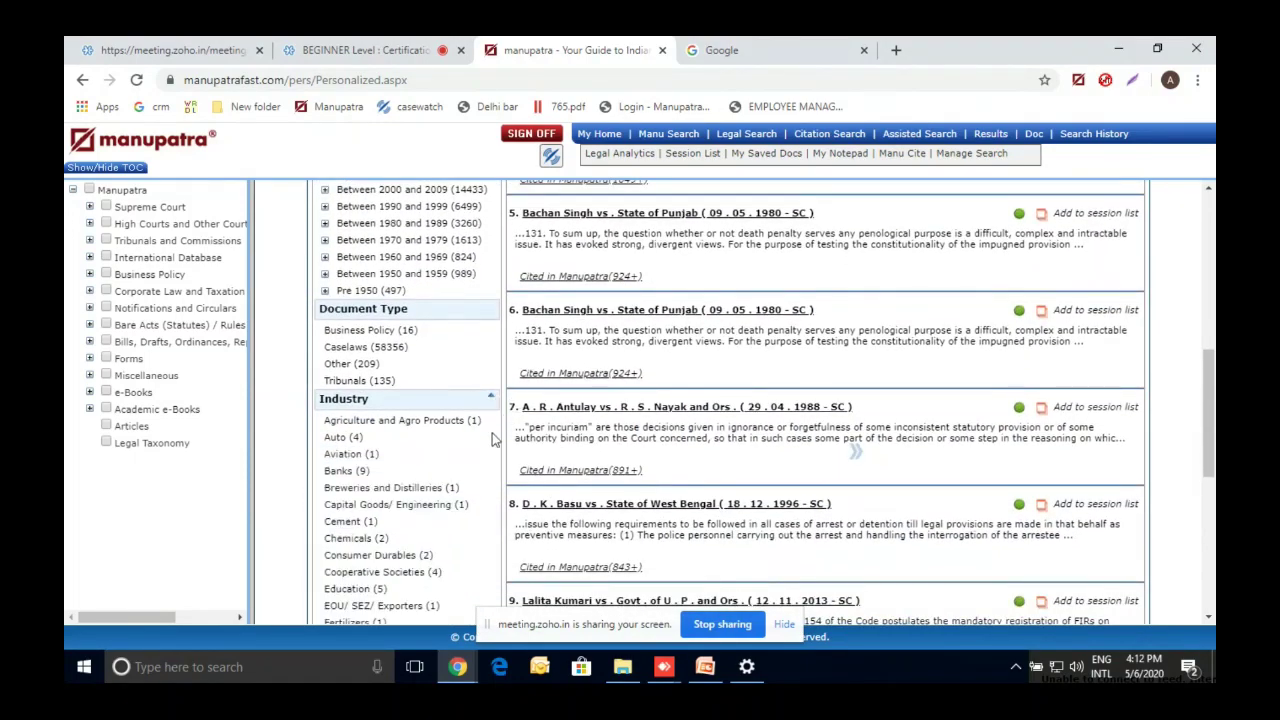
scroll(469, 469, "down", 10)
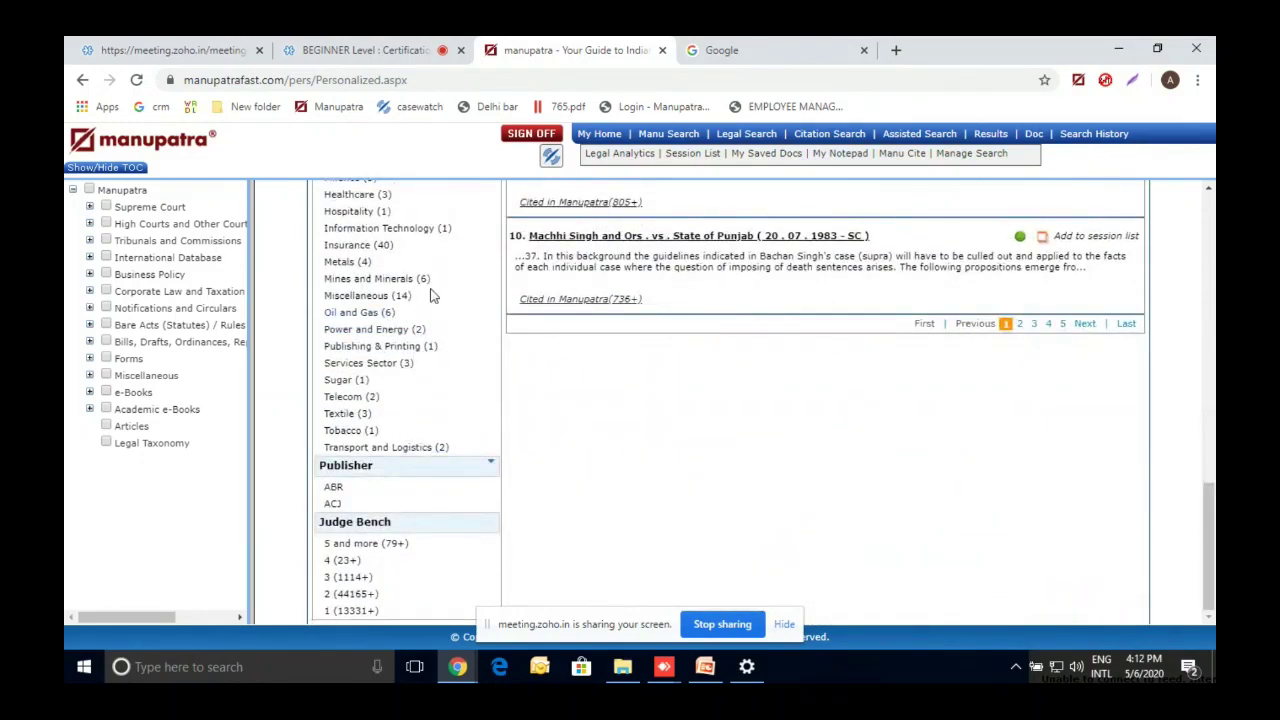
- Collapse the Industry filter and examine the bench sizes offered under the Judge Bench filter
scroll(457, 318, "up", 15)
scroll(476, 352, "down", 15)
scroll(613, 511, "up", 2)
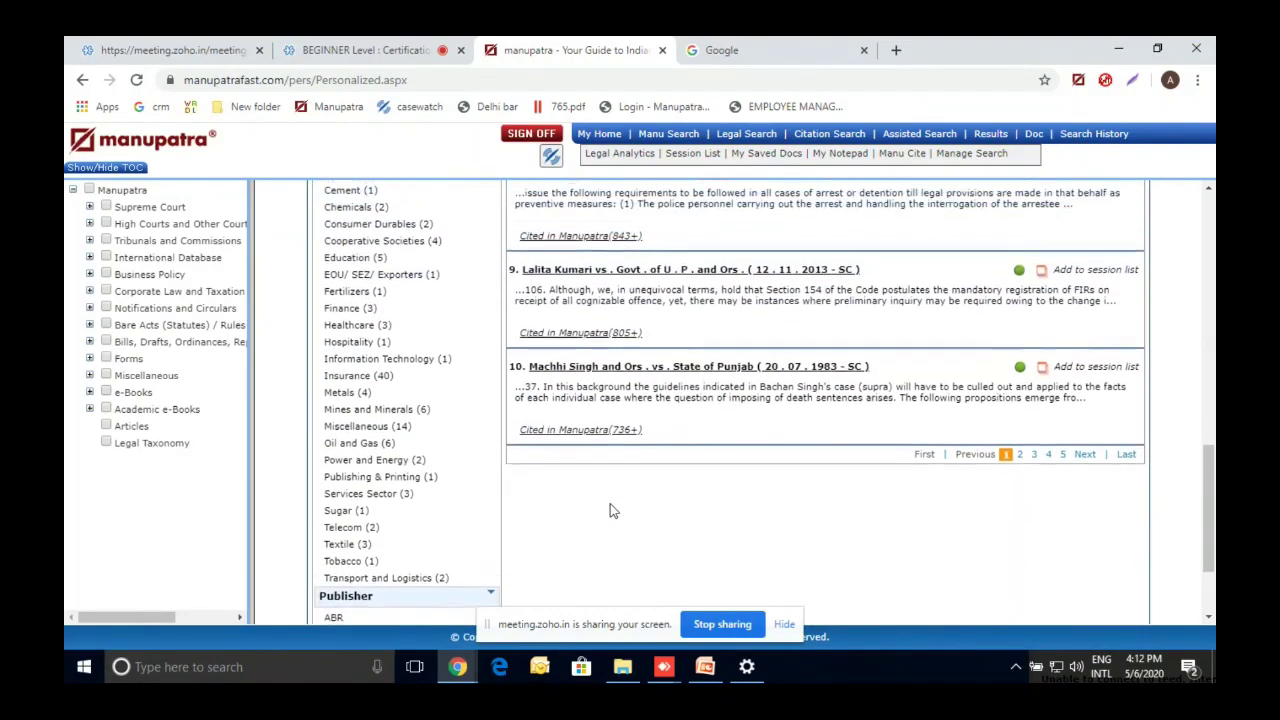
scroll(613, 511, "up", 2)
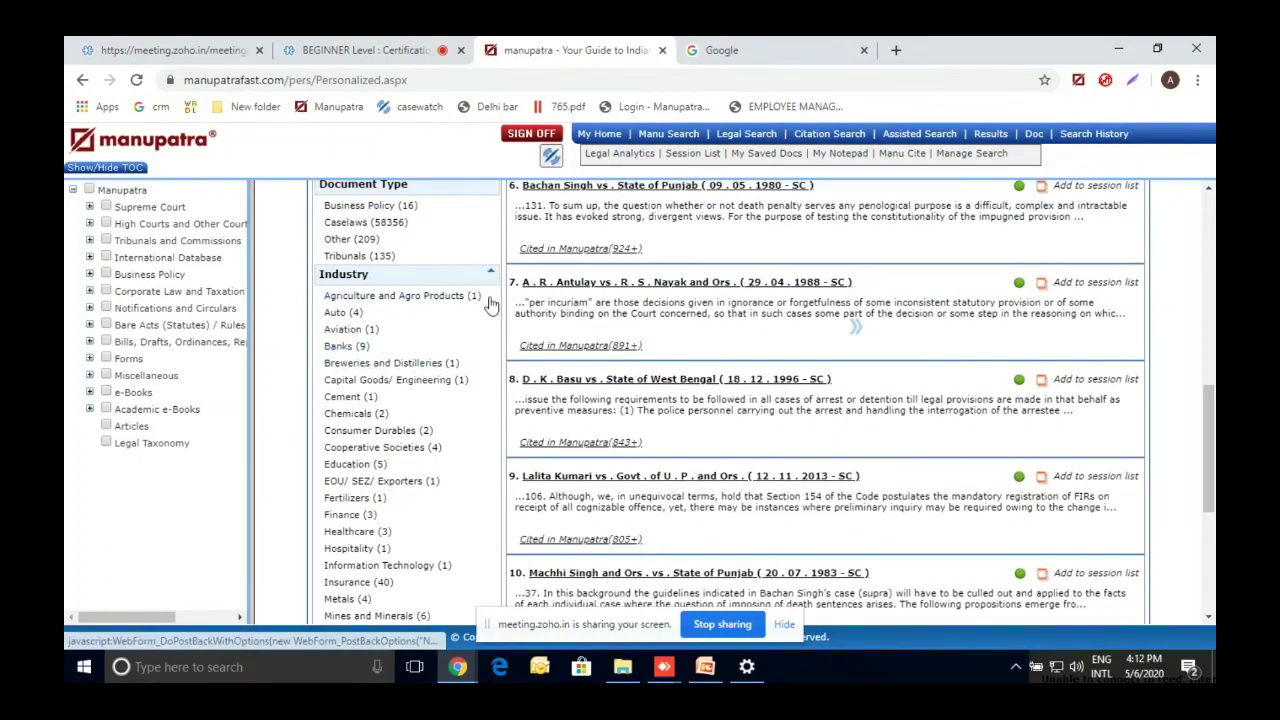
left_click(492, 275)
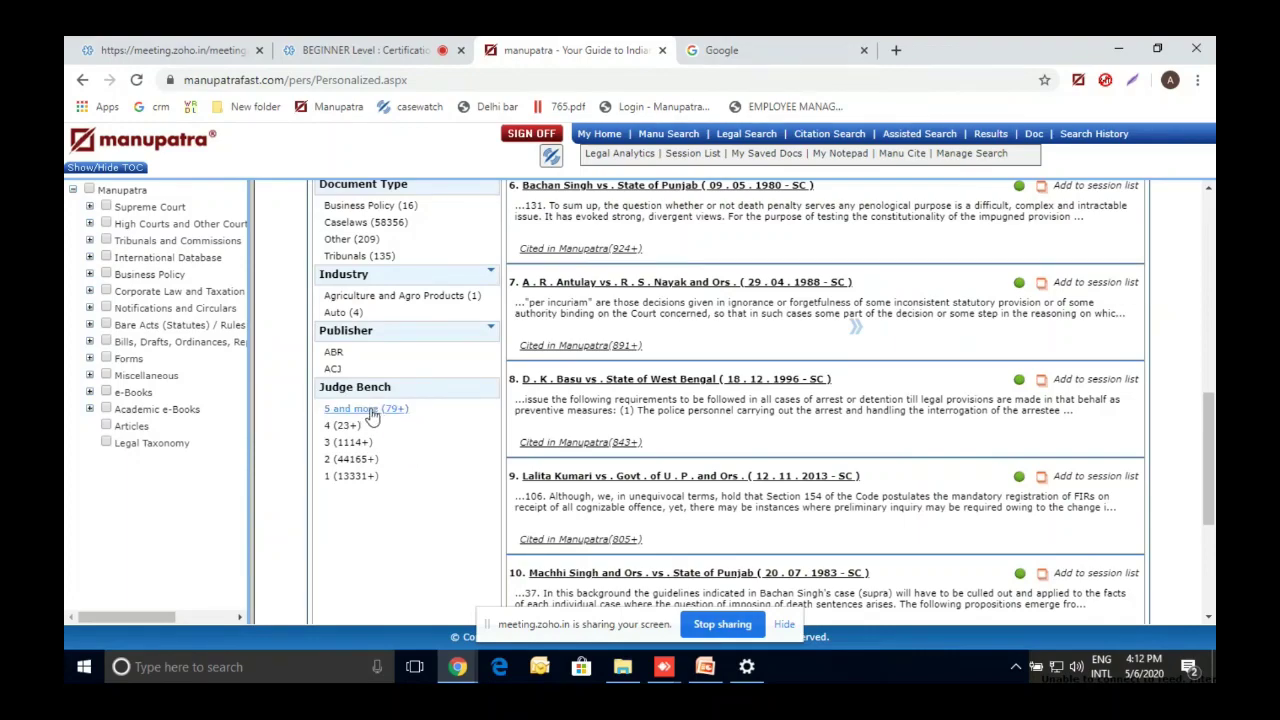
left_click(405, 414)
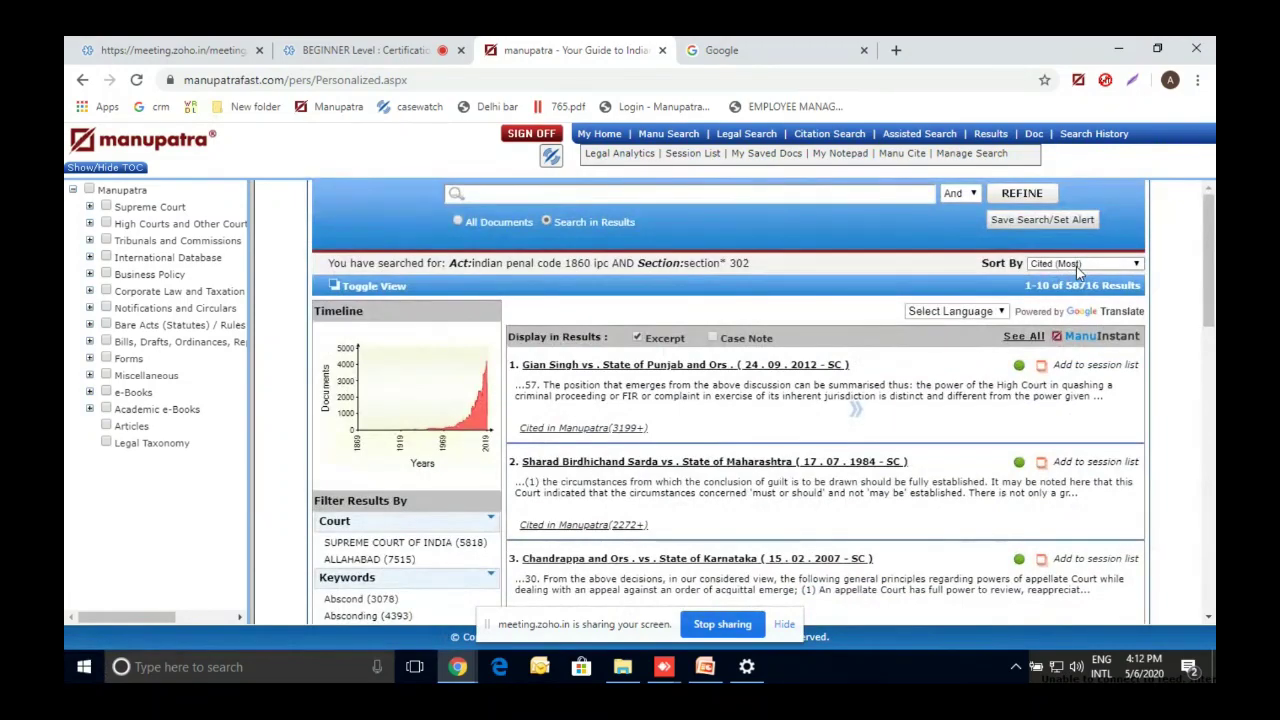
- Sort the Section 302 search results by Relevance
left_click(1073, 266)
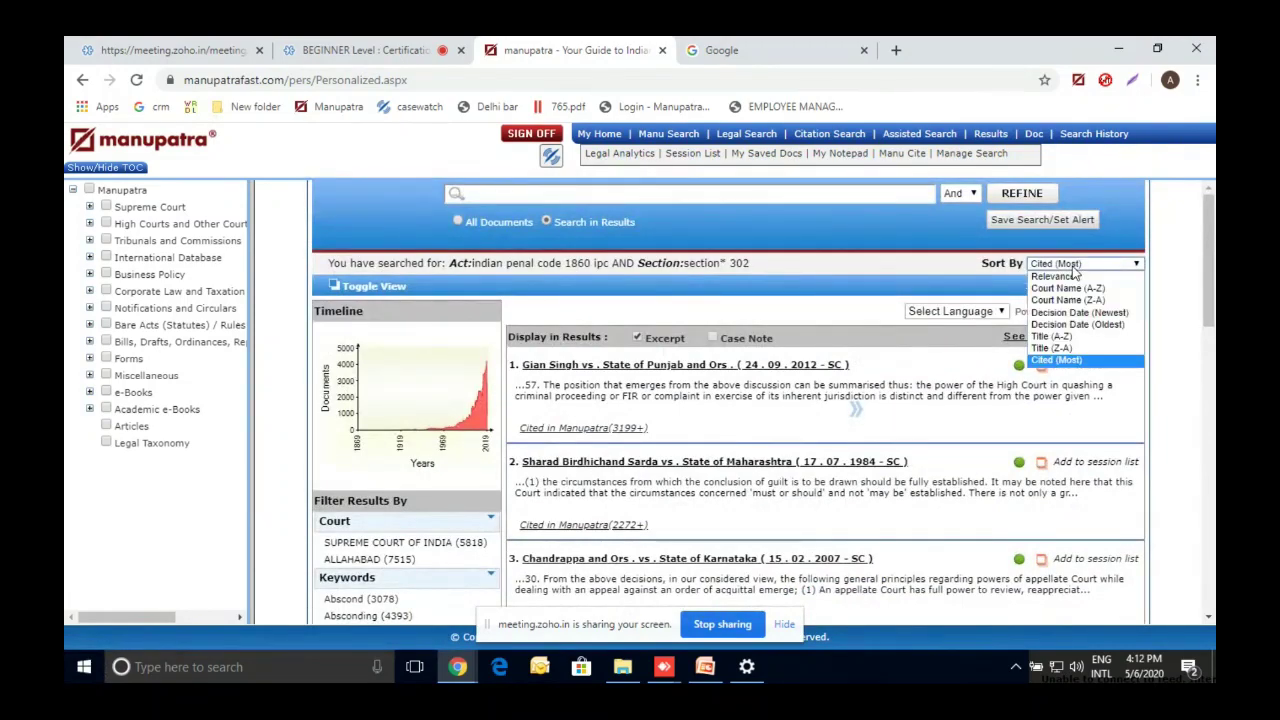
left_click(1071, 277)
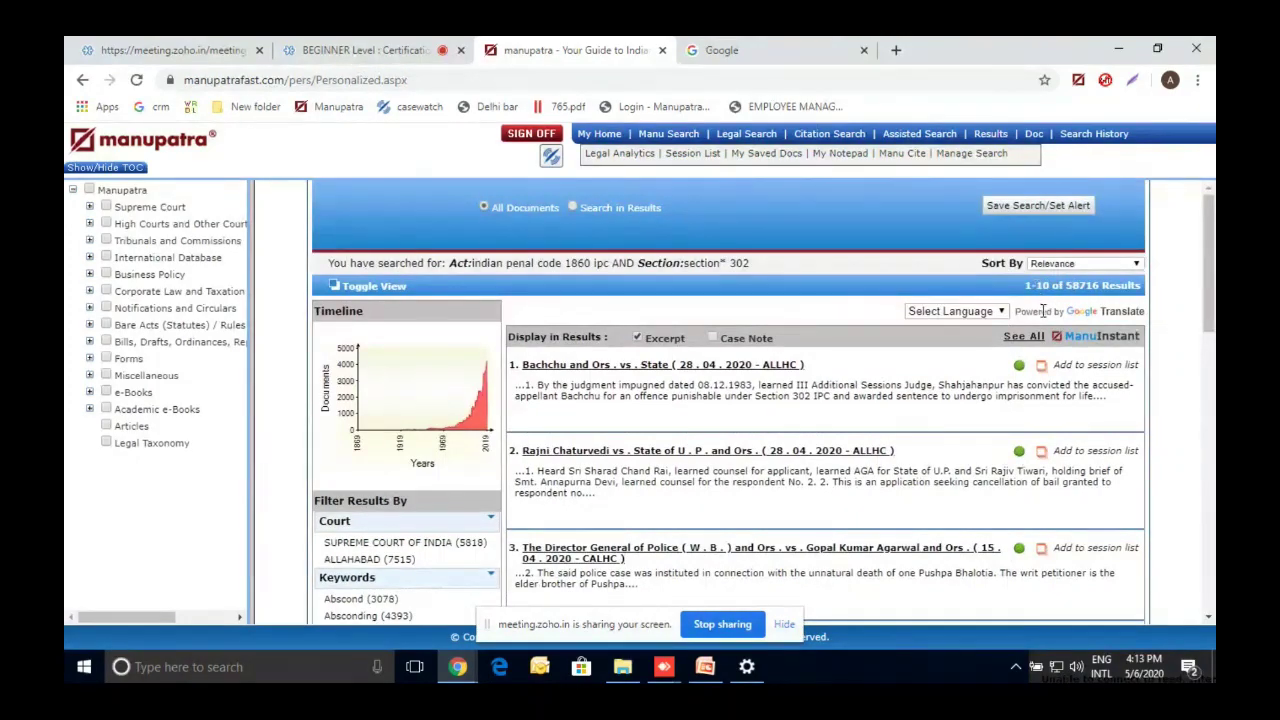
mouse_move(1214, 292)
left_mouse_down()
mouse_move(1214, 390)
mouse_move(1214, 296)
left_mouse_up()
- Run an advanced legal search for judgments by judge S.A. Bobde and sort the results by Decision Date (Newest)
left_click(738, 140)
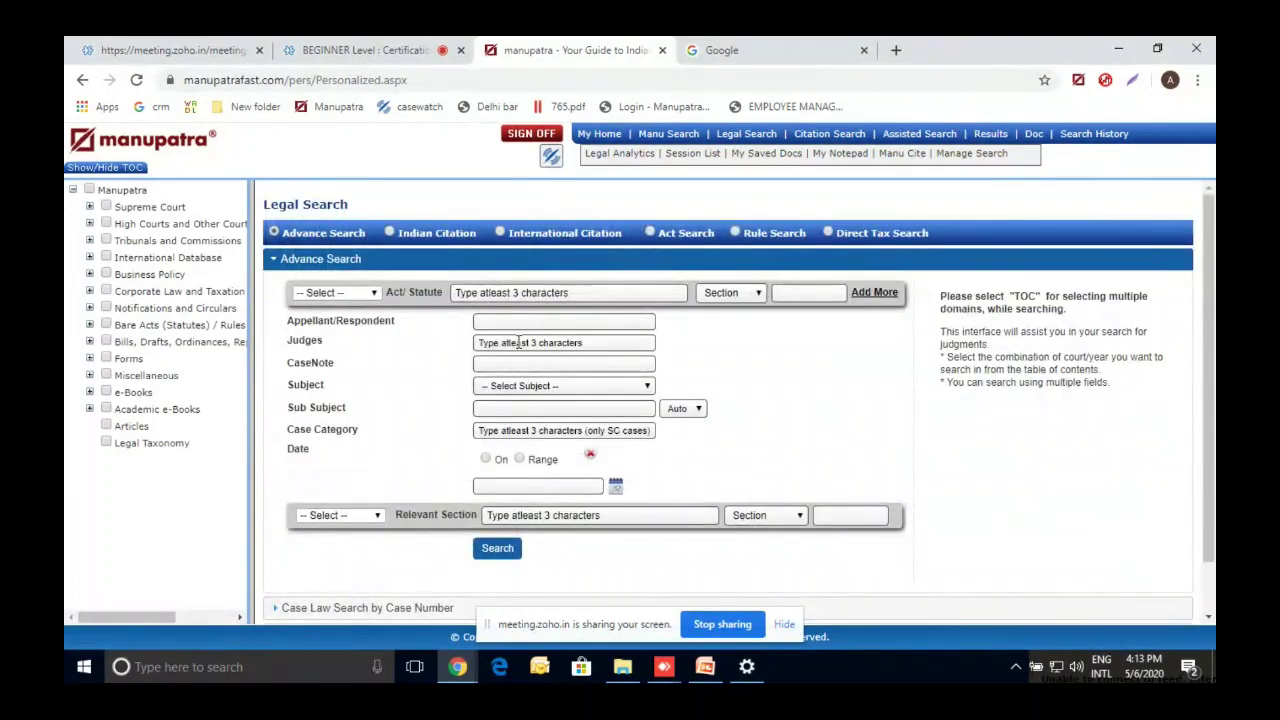
left_click(515, 343)
left_click(438, 358)
left_click(536, 344)
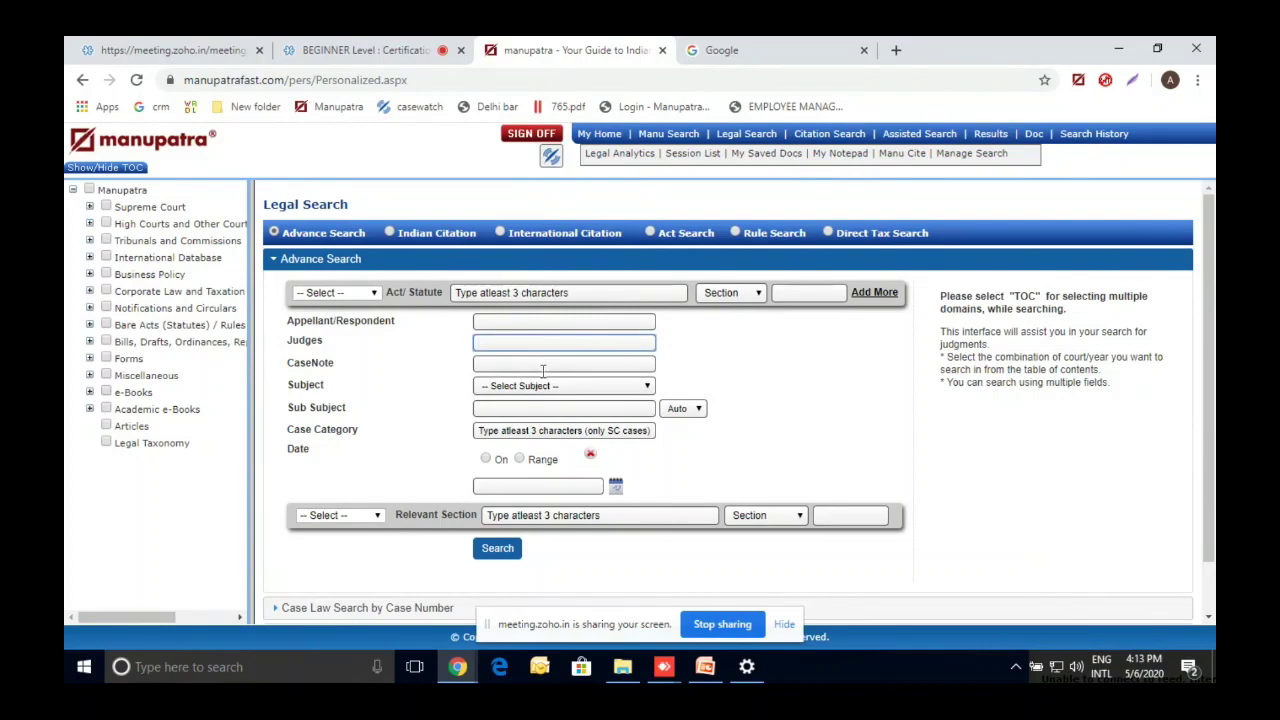
type("bobde")
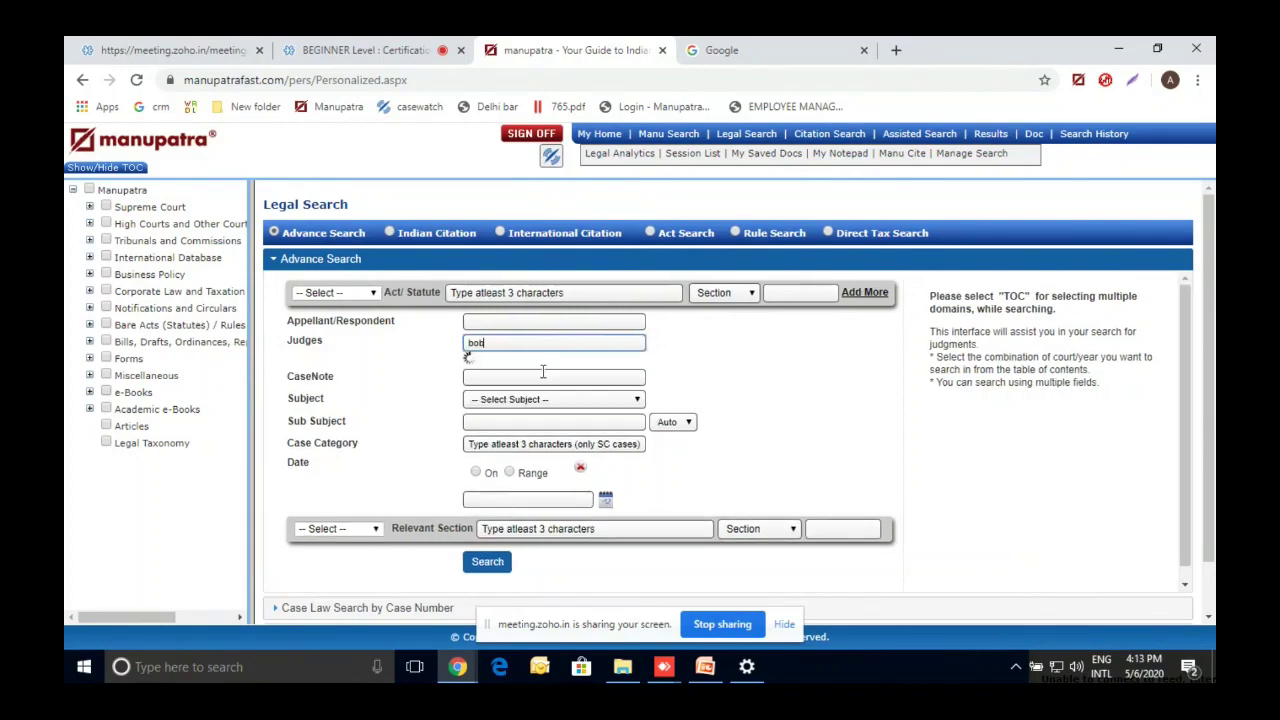
left_click(511, 368)
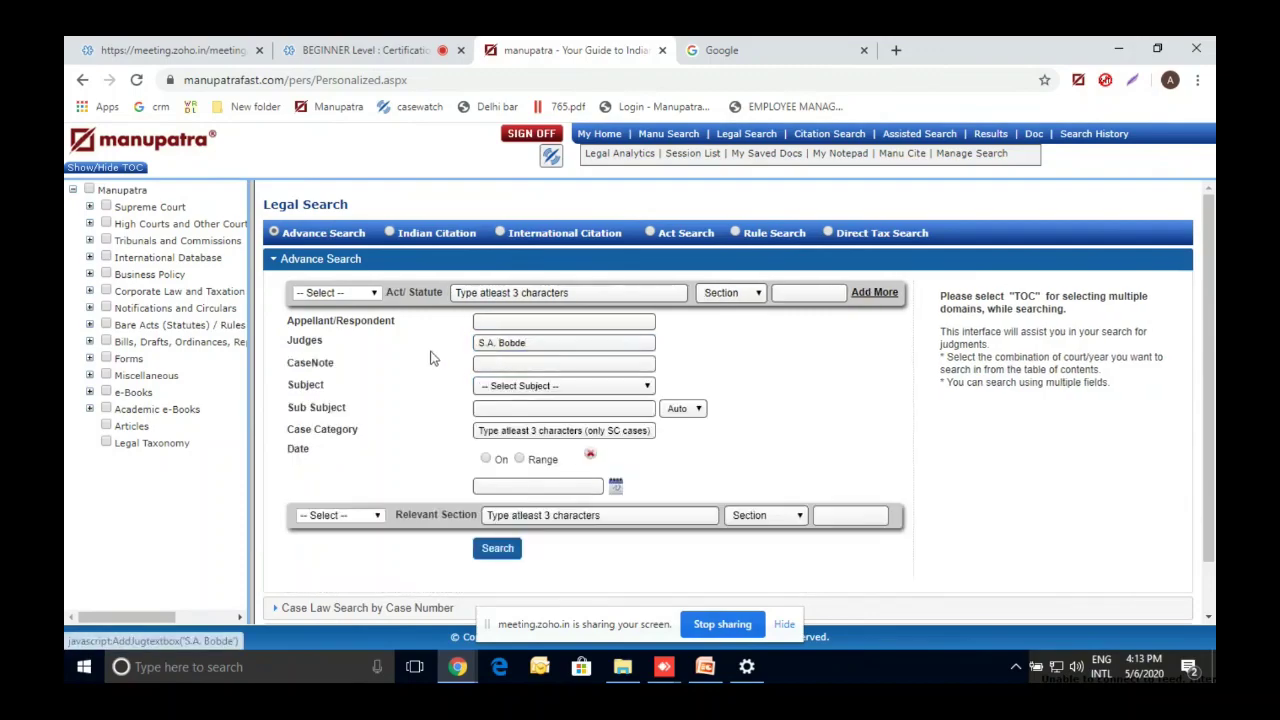
left_click(494, 556)
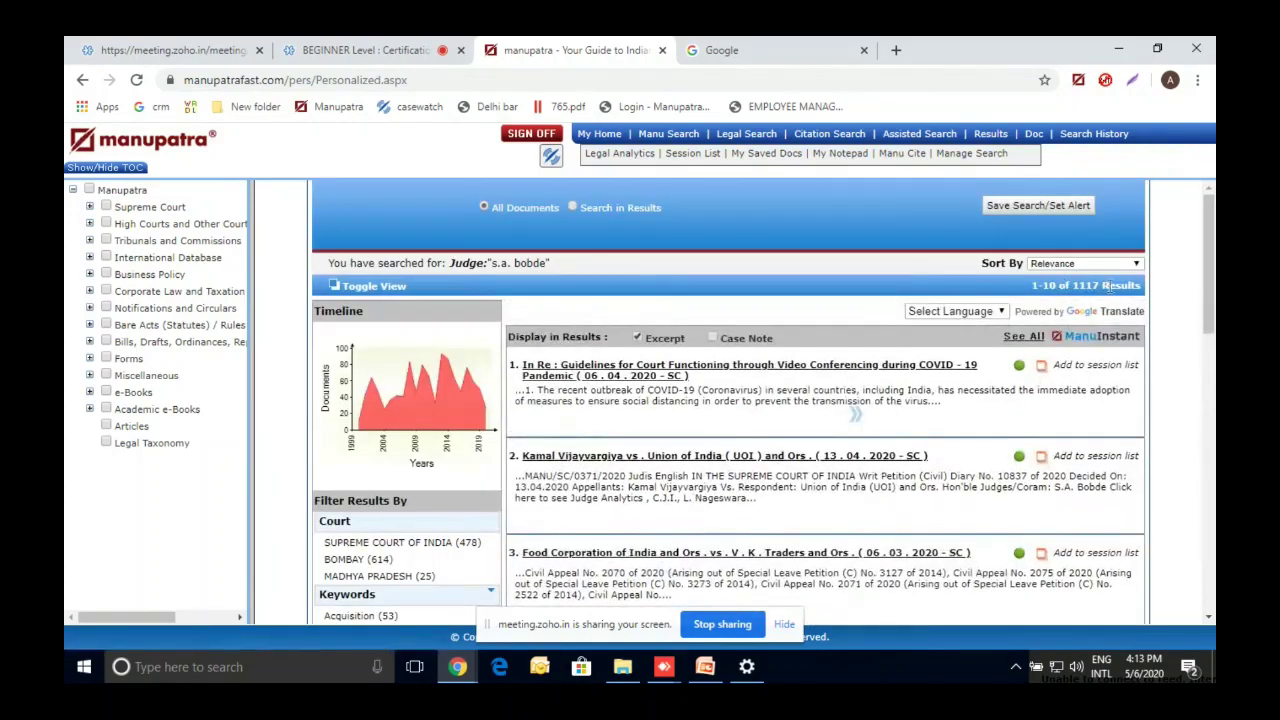
left_click(1085, 264)
left_click(1087, 318)
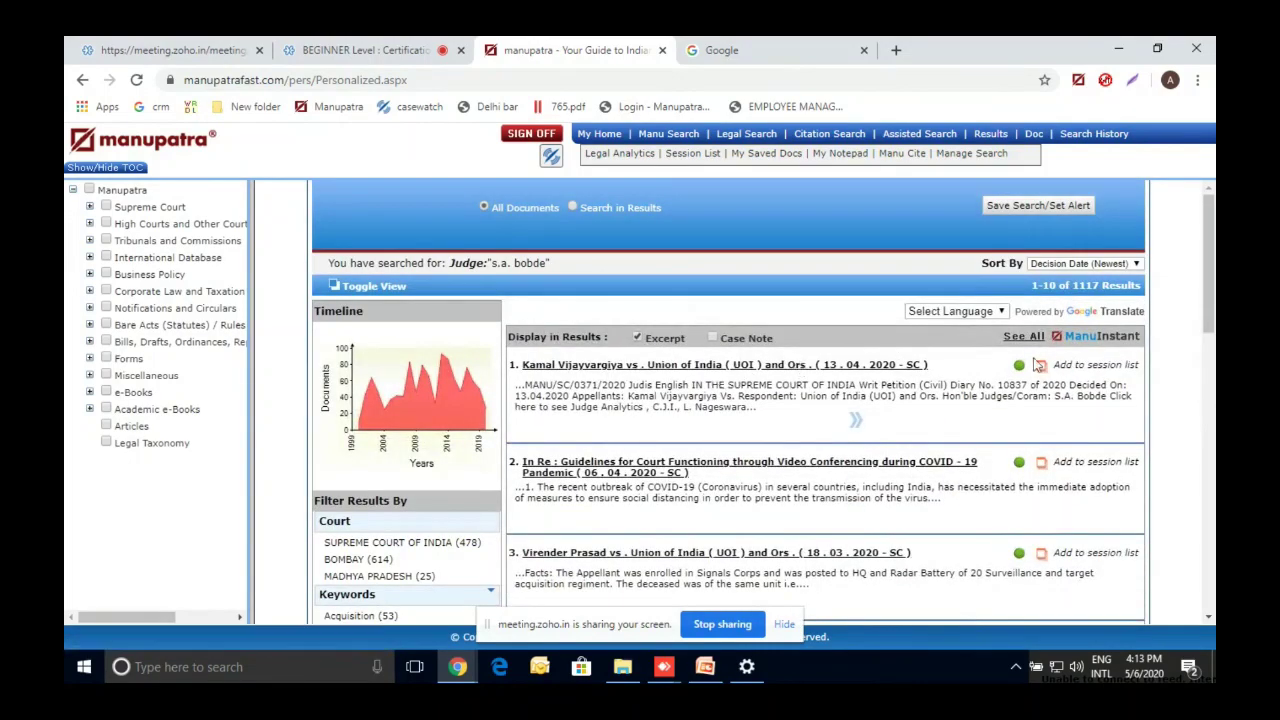
- Open a blank advanced legal search form and highlight the CaseNote field label
left_click(760, 135)
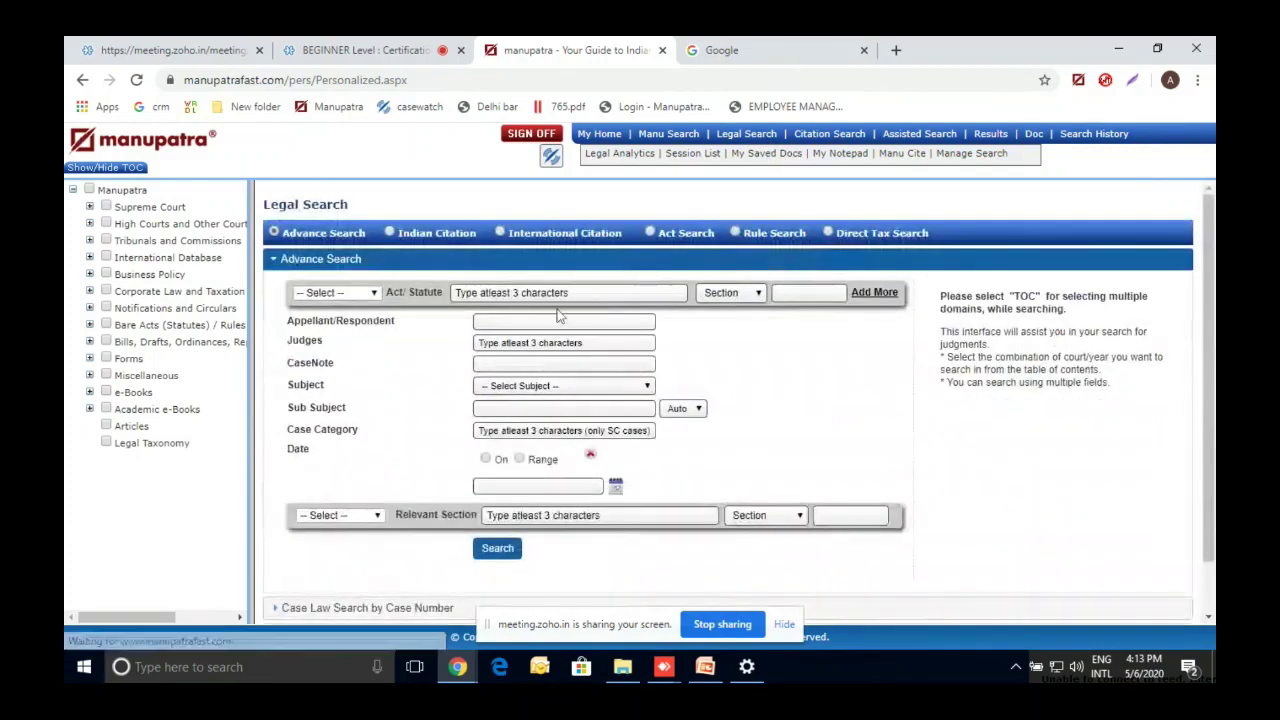
left_click(516, 368)
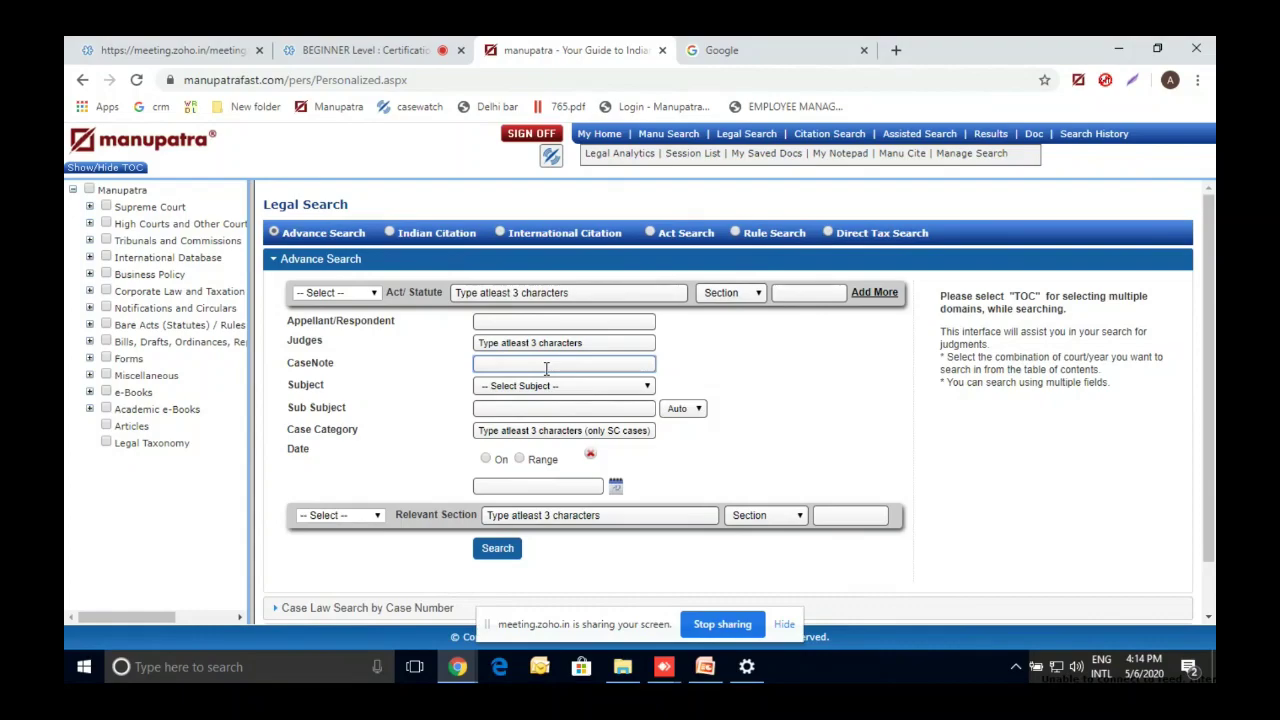
double_click(310, 362)
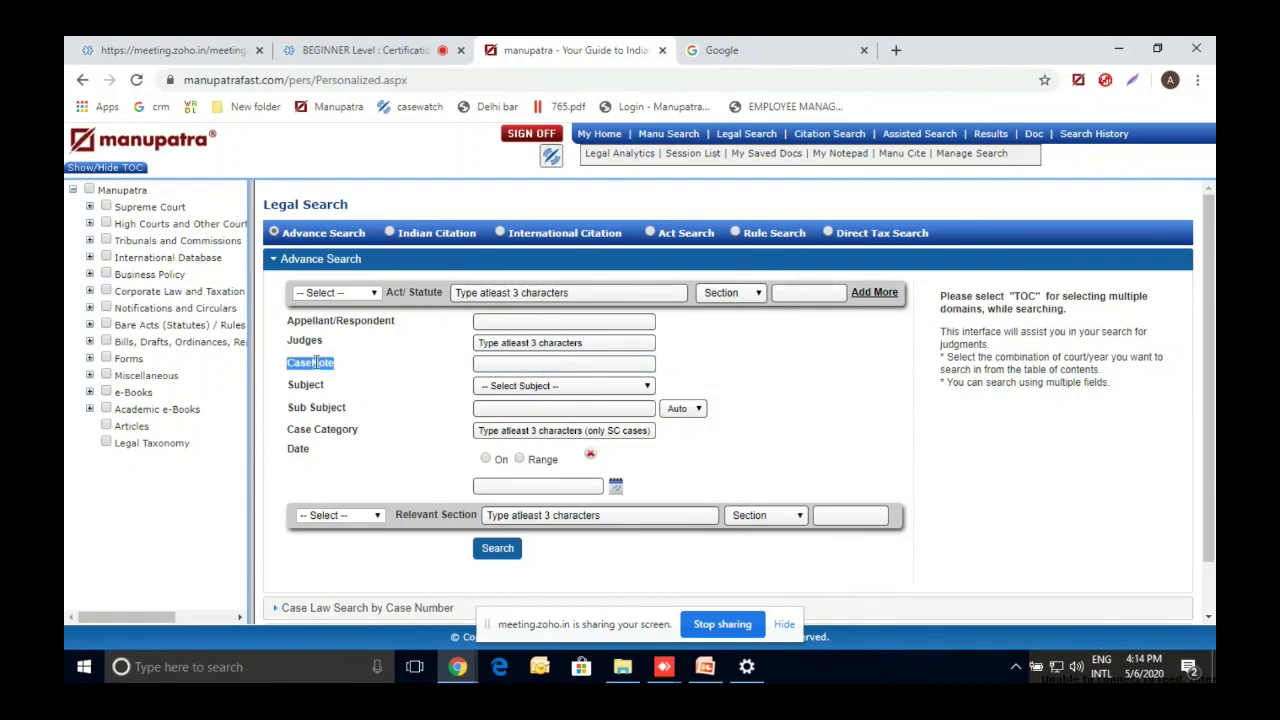
- Browse the available subjects, try Company as the search subject, and reset the subject to unselected
left_click(562, 388)
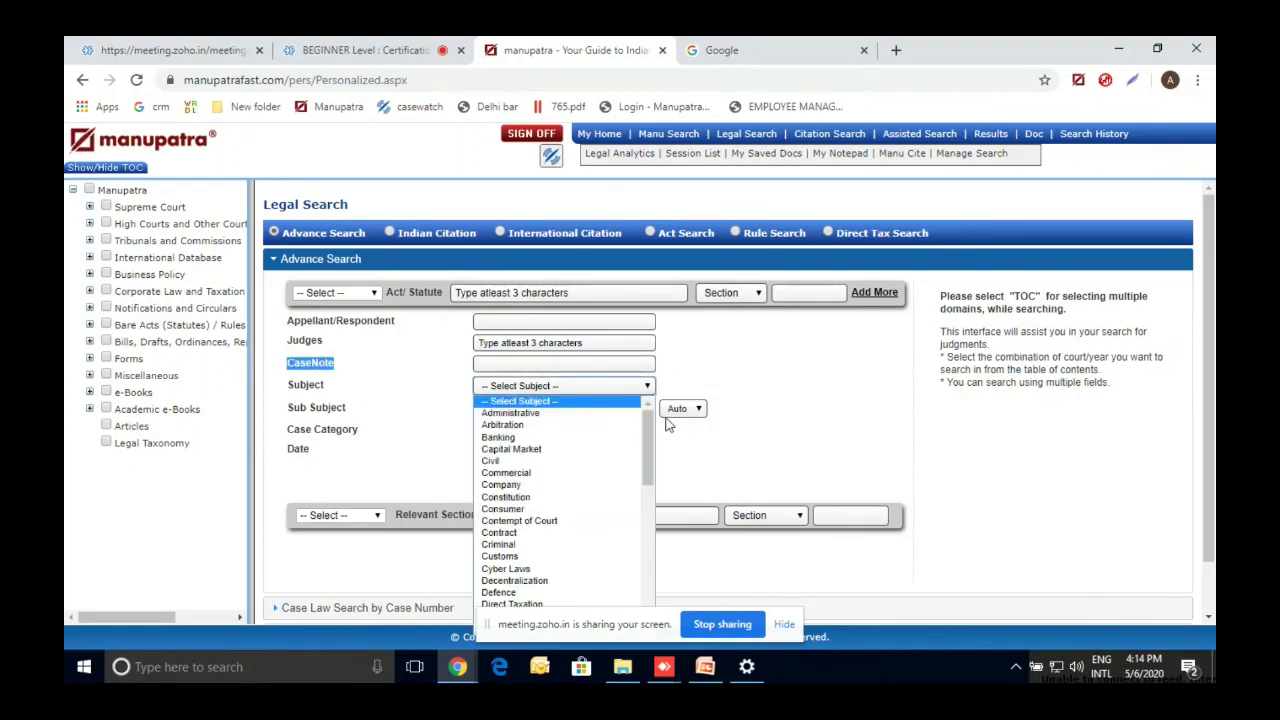
scroll(650, 447, "down", 2)
mouse_move(650, 447)
left_mouse_down()
mouse_move(648, 490)
mouse_move(643, 427)
mouse_move(643, 446)
left_mouse_up()
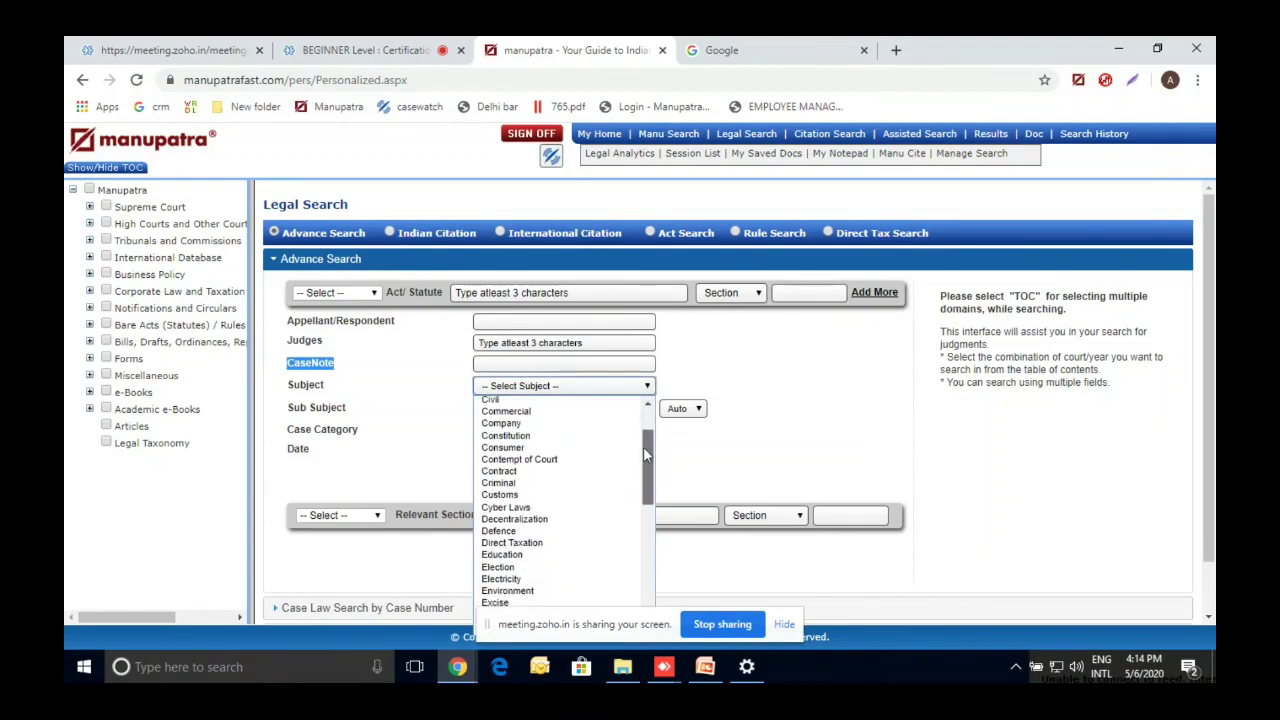
left_click(547, 421)
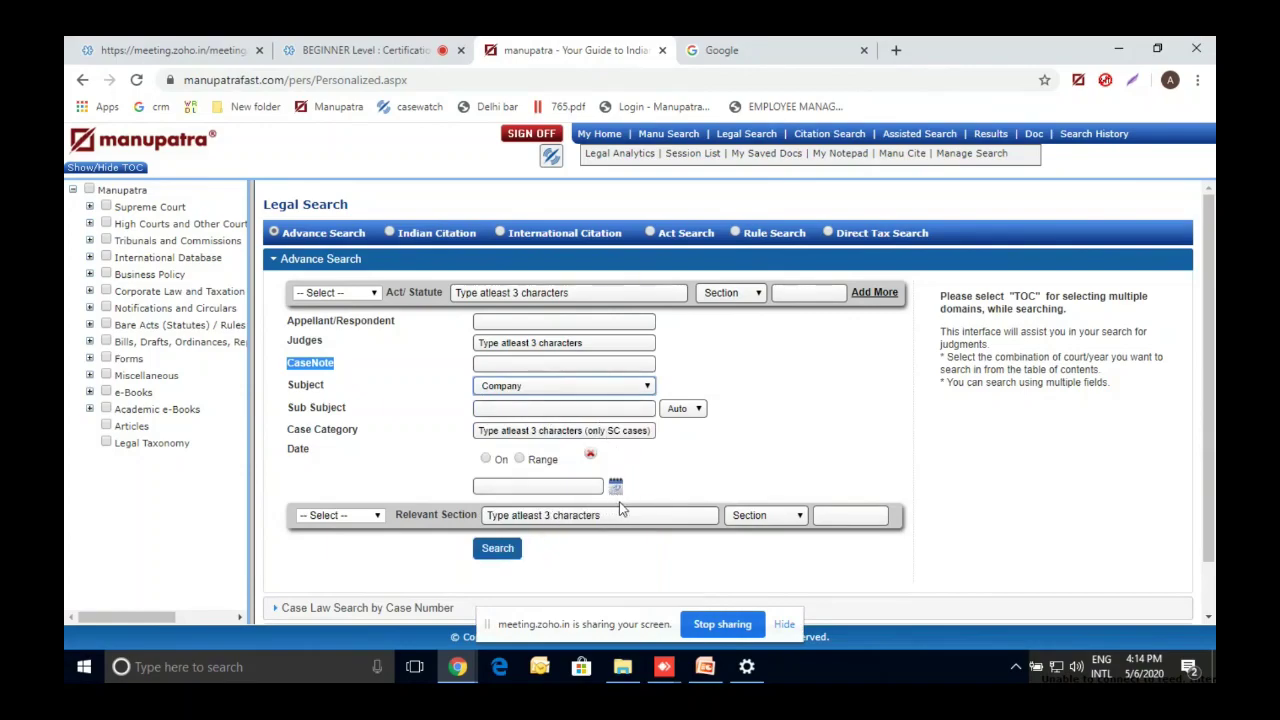
left_click(620, 388)
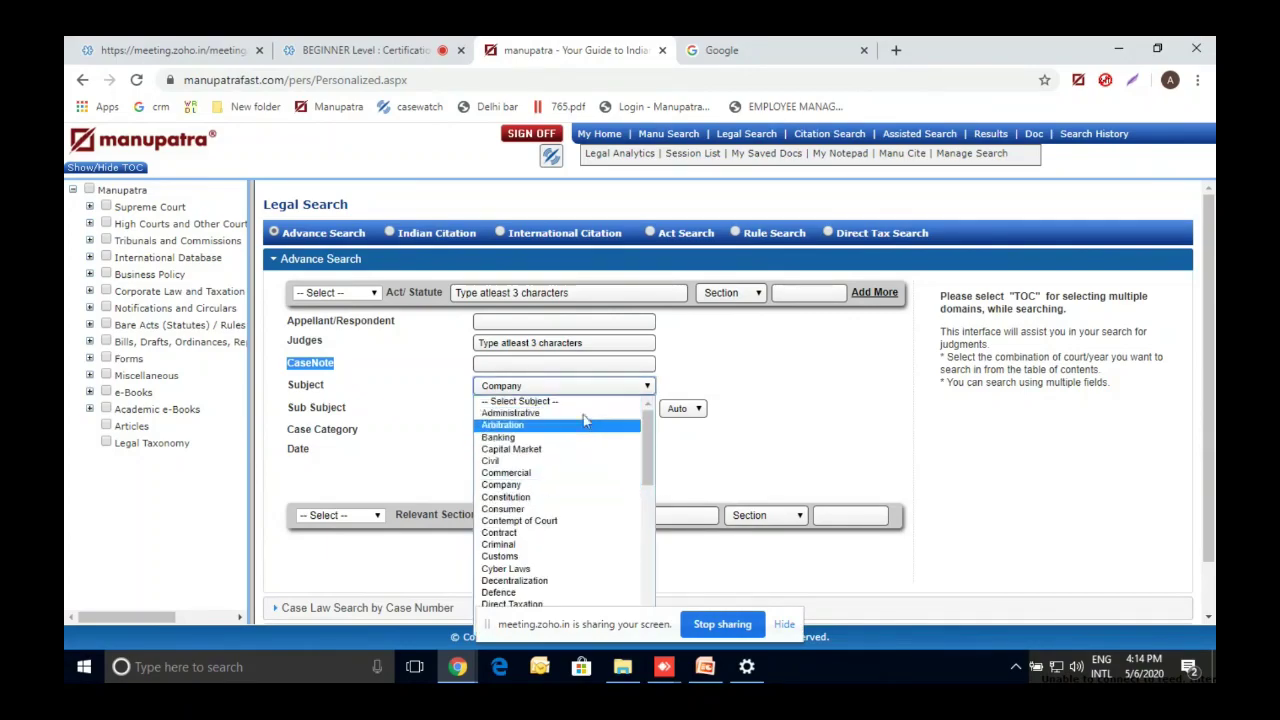
left_click(586, 401)
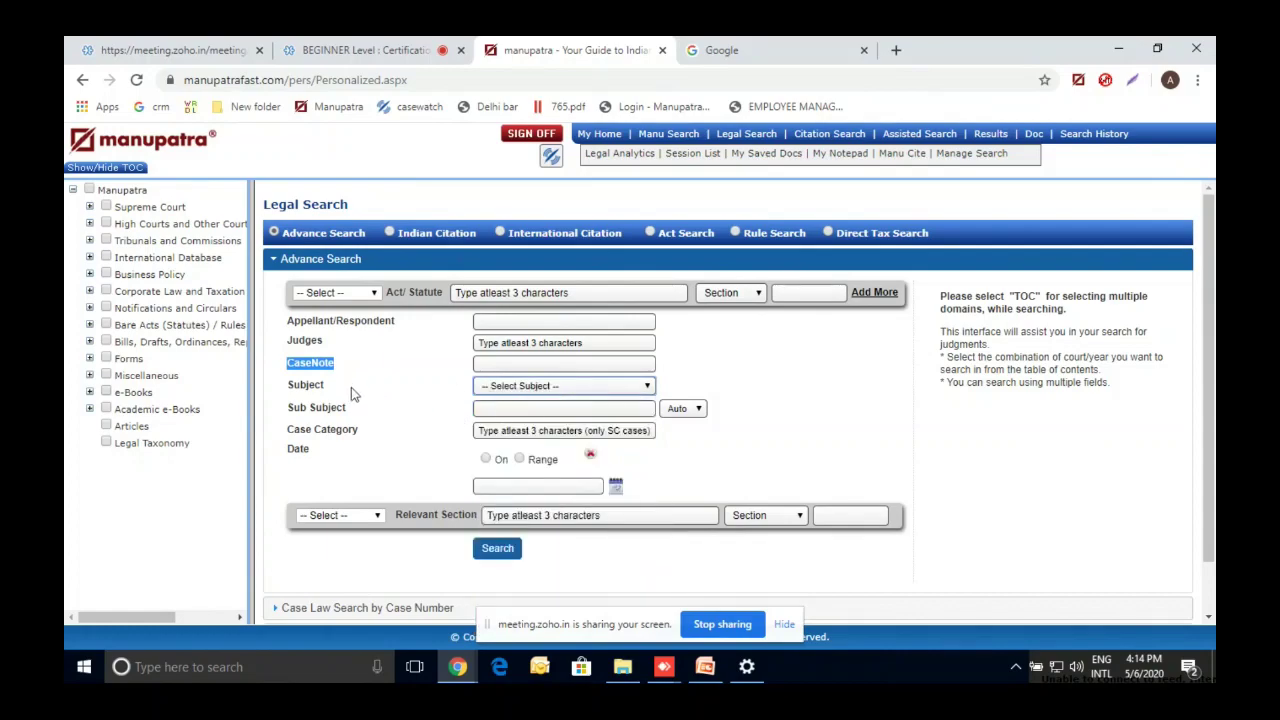
- Limit the search to judgments decided on the single date 08/20/2019
left_click(487, 459)
left_click(617, 489)
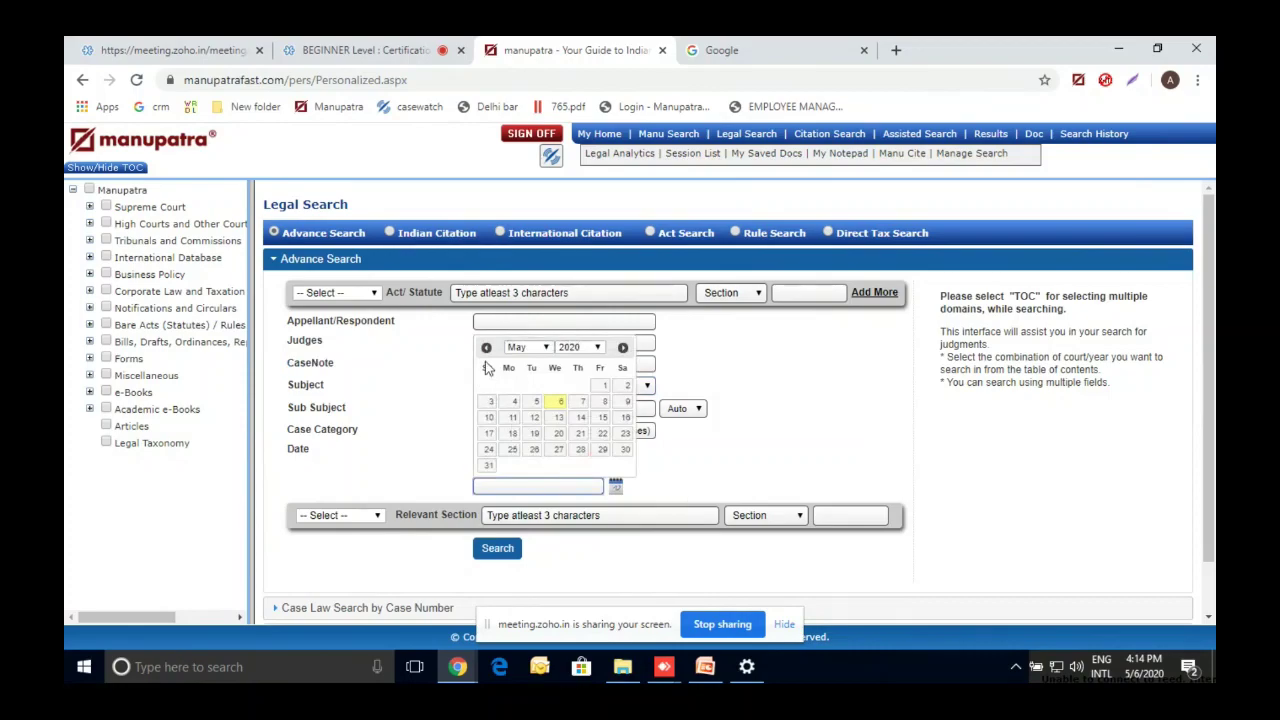
left_click(486, 348)
left_click(486, 348)
left_click(486, 348)
left_click(486, 348)
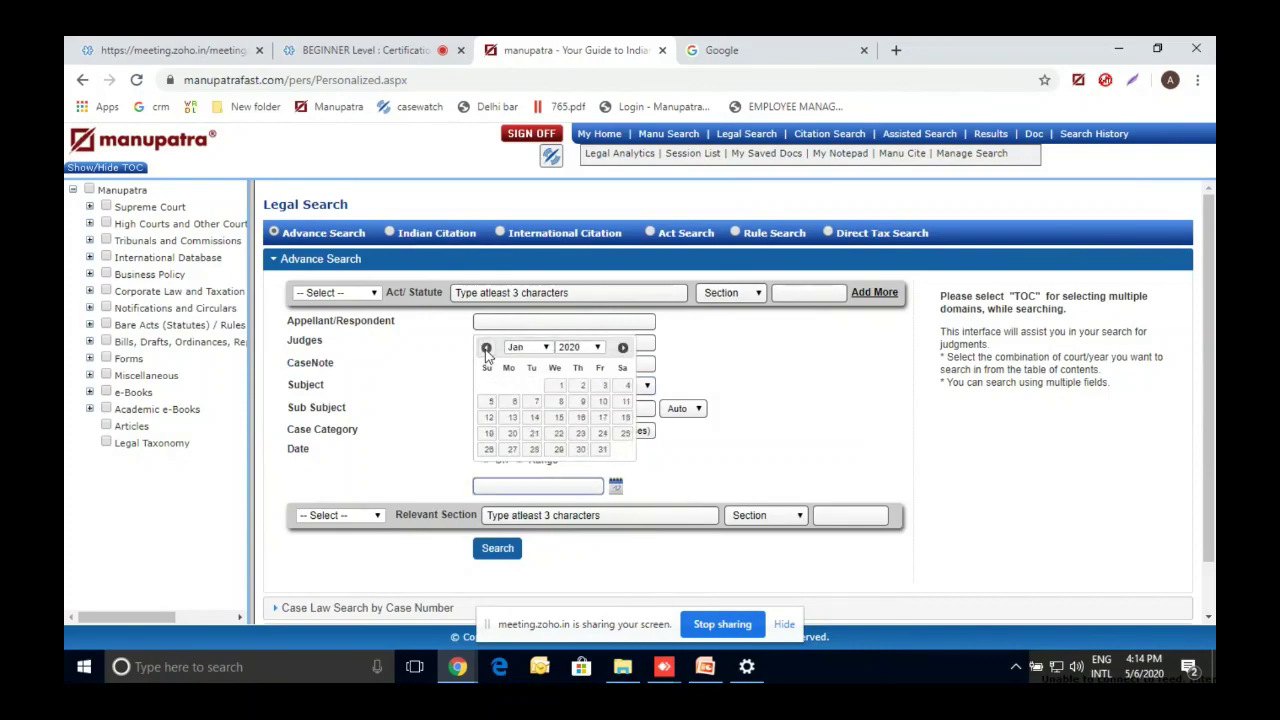
left_click(486, 348)
left_click(486, 348)
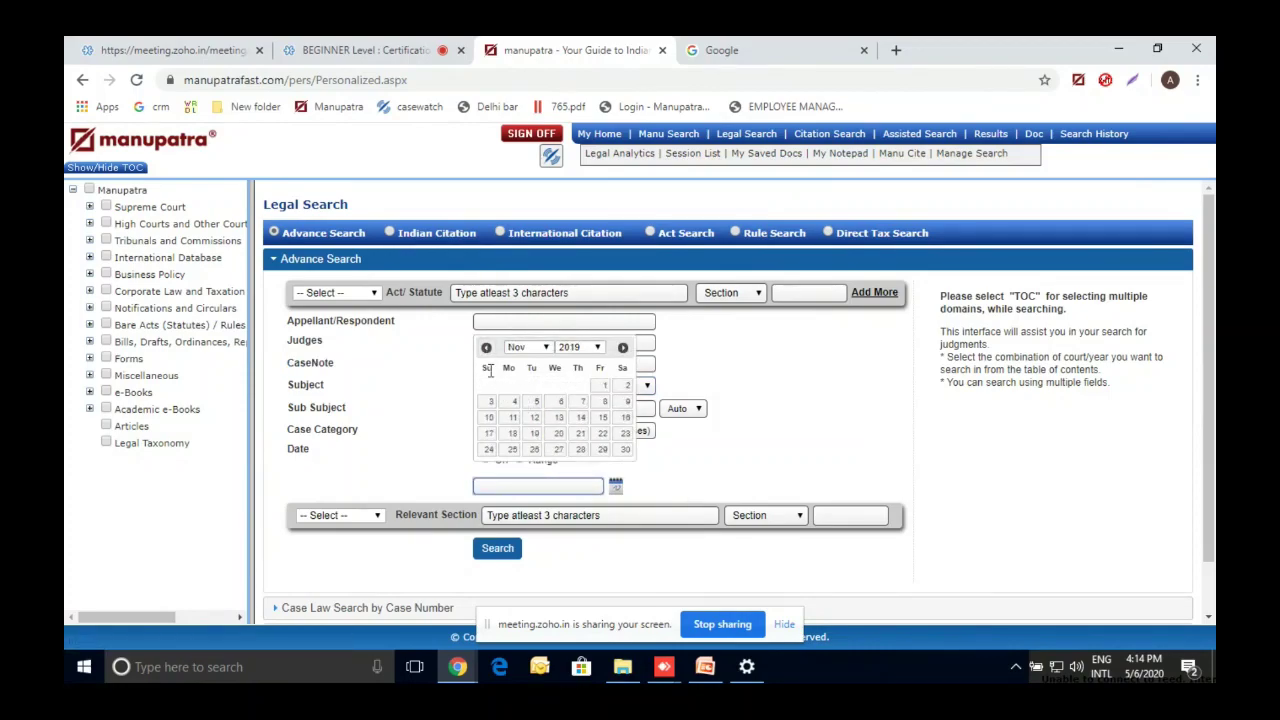
left_click(486, 348)
left_click(486, 348)
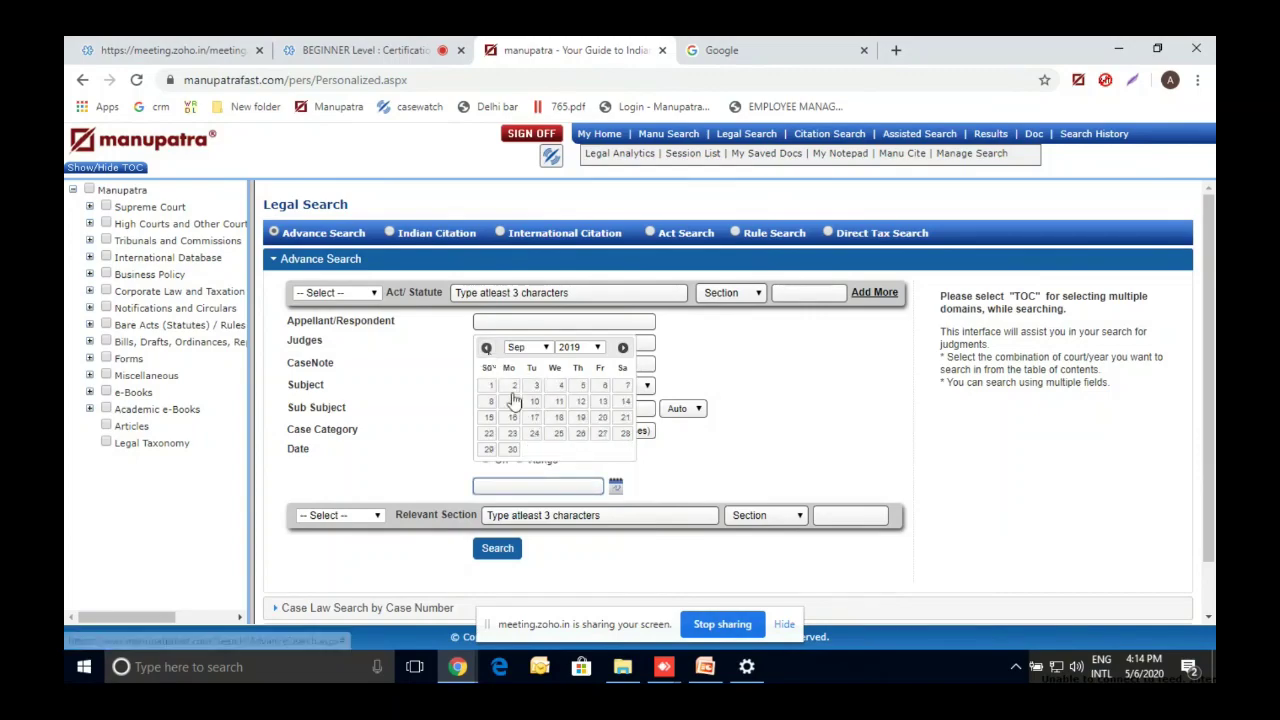
left_click(486, 348)
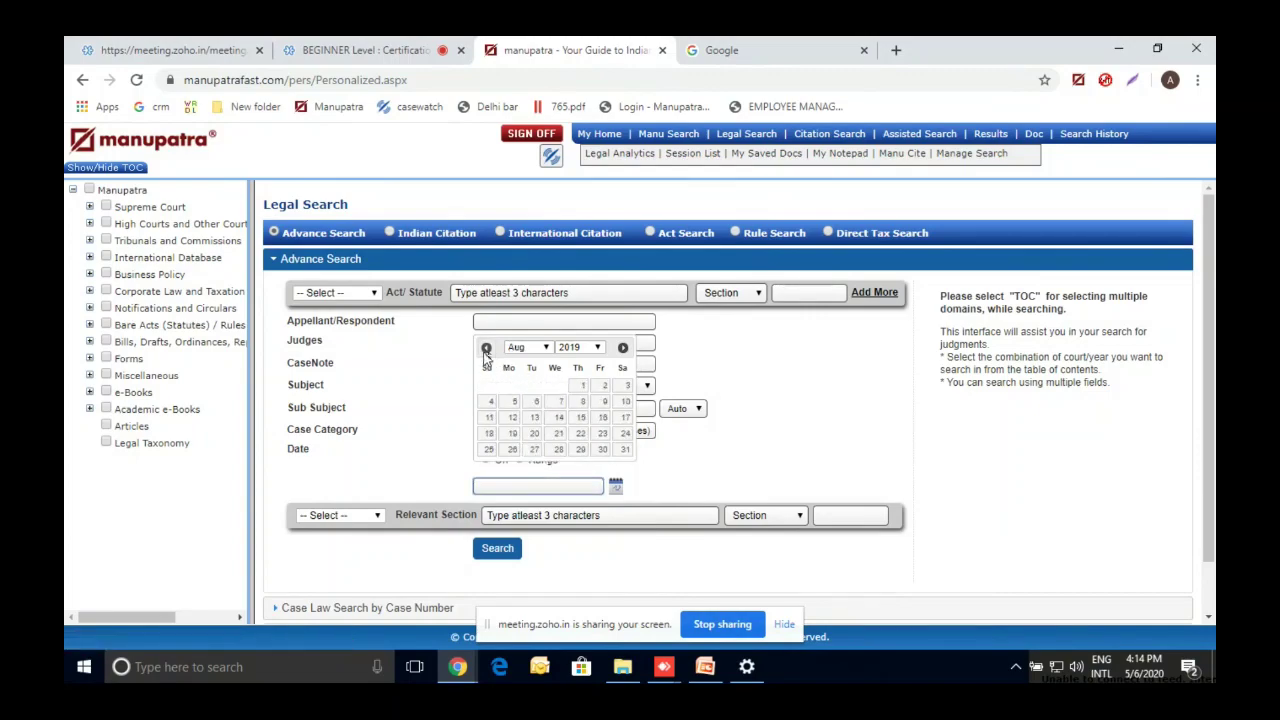
left_click(538, 436)
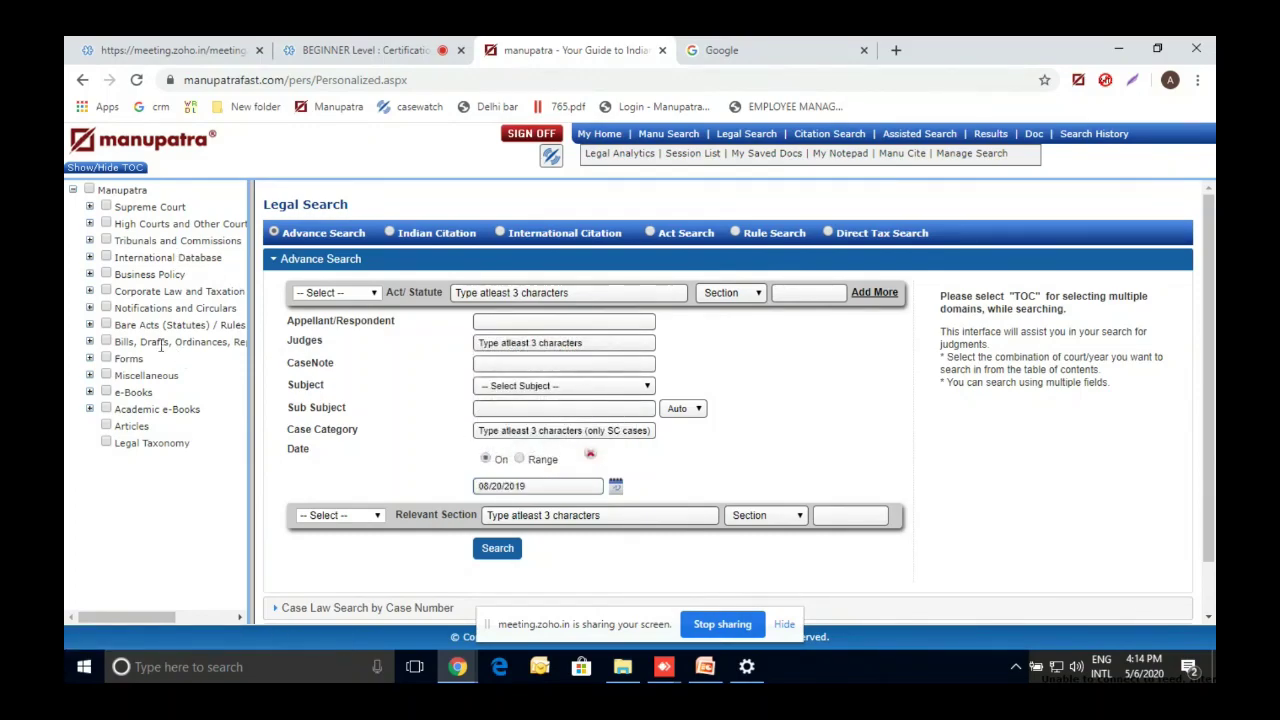
- Restrict the search to the Delhi High Court, run it, and look through the resulting judgments
left_click(89, 224)
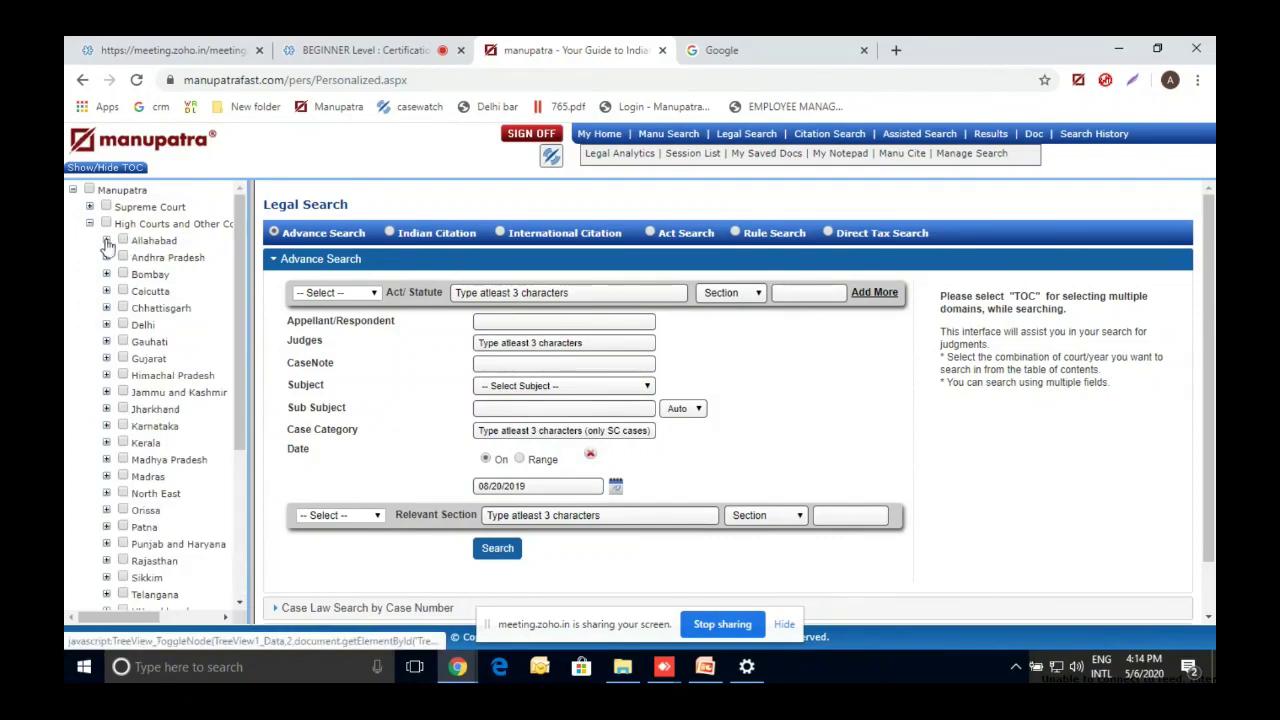
left_click(122, 325)
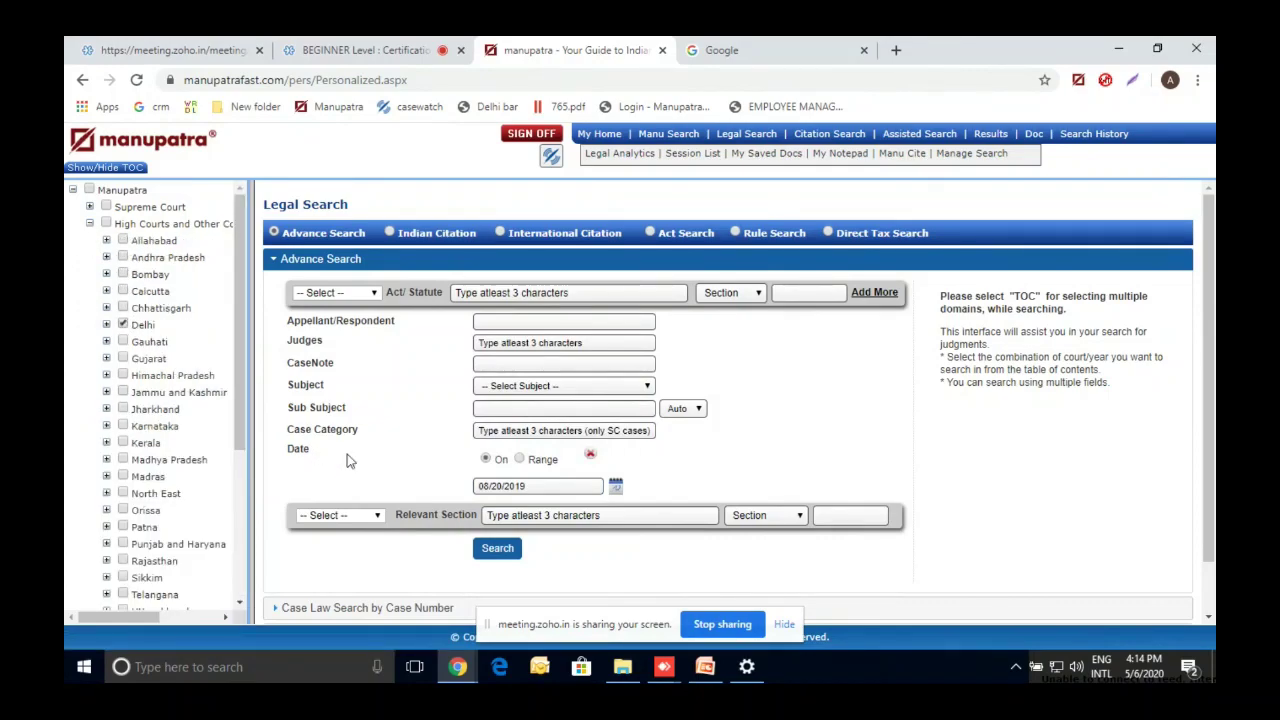
left_click(497, 548)
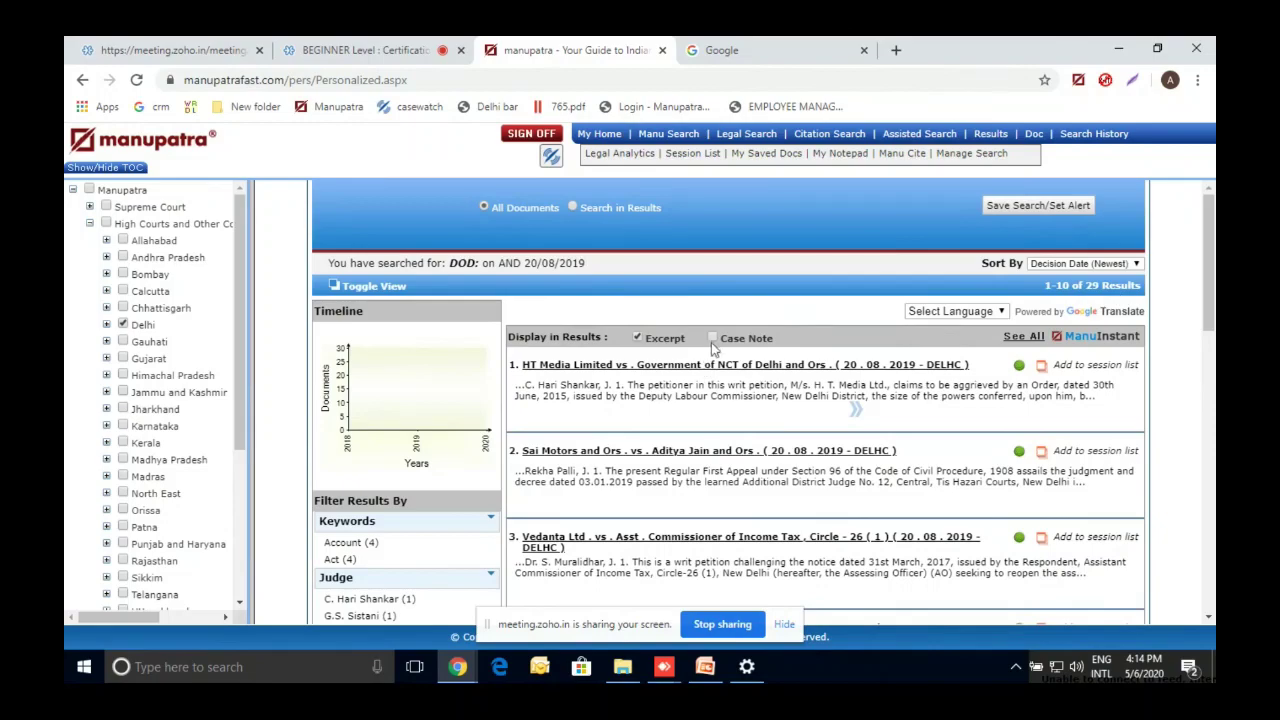
scroll(713, 347, "down", 10)
scroll(600, 212, "up", 10)
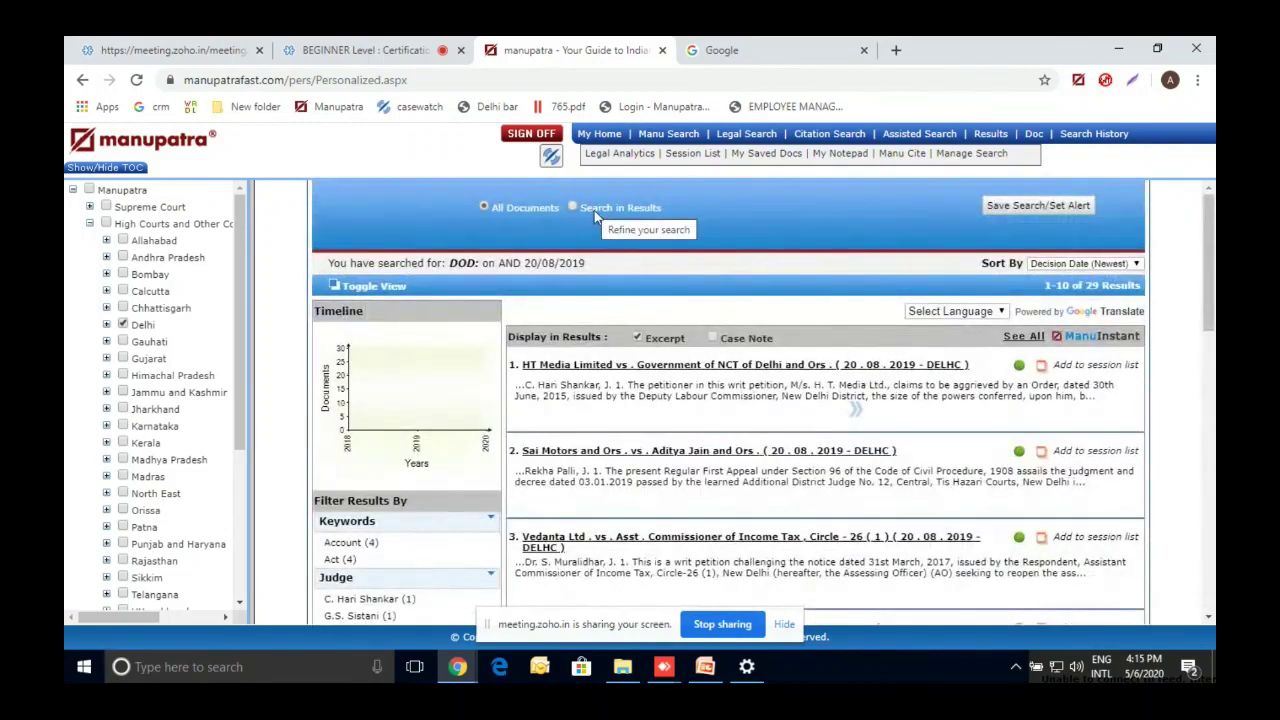
- Switch the results page to searching within the results and deselect the Delhi court in the contents tree
left_click(596, 212)
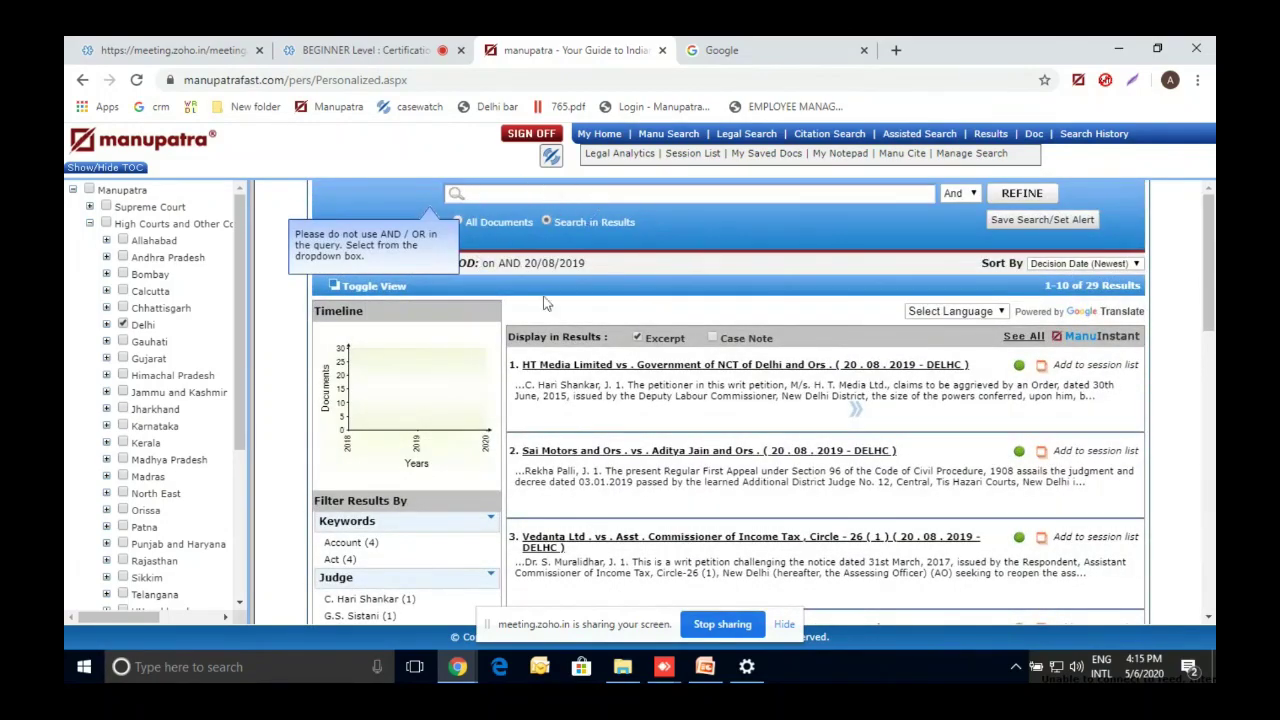
left_click(123, 324)
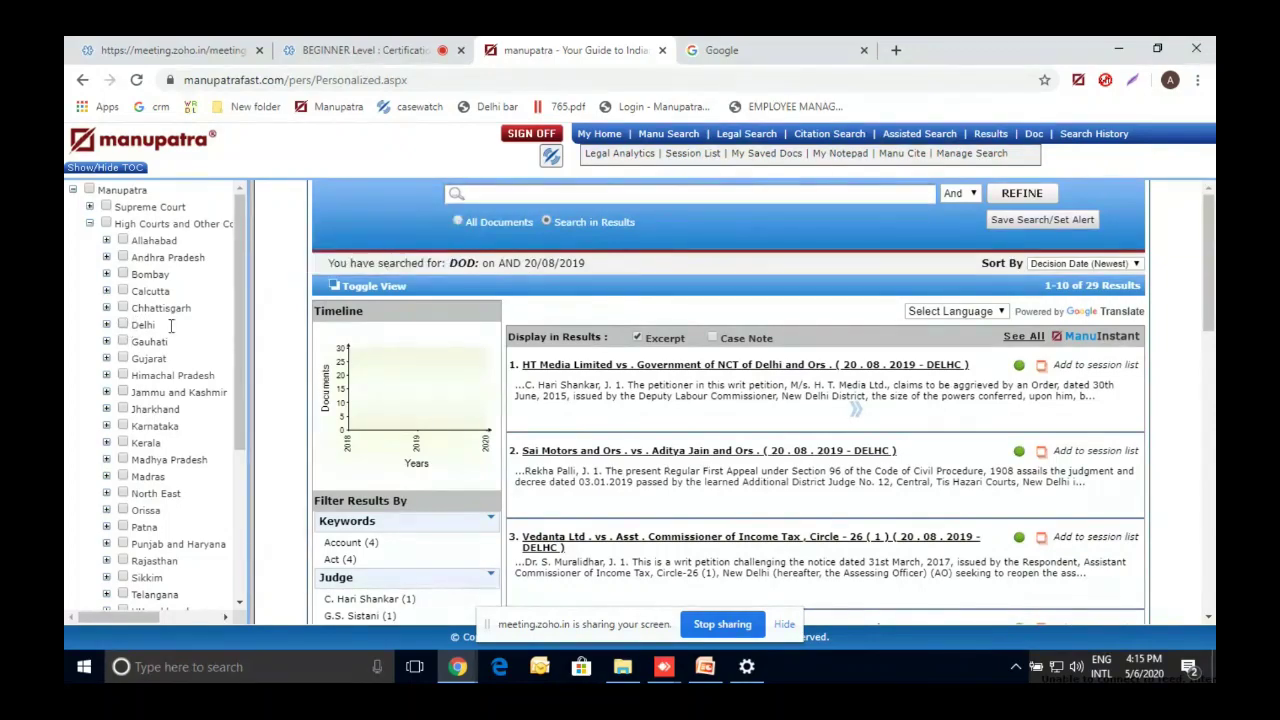
scroll(772, 325, "down", 10)
scroll(1050, 393, "up", 10)
- Return to Legal Search and open the Indian Citation search form
left_click(748, 136)
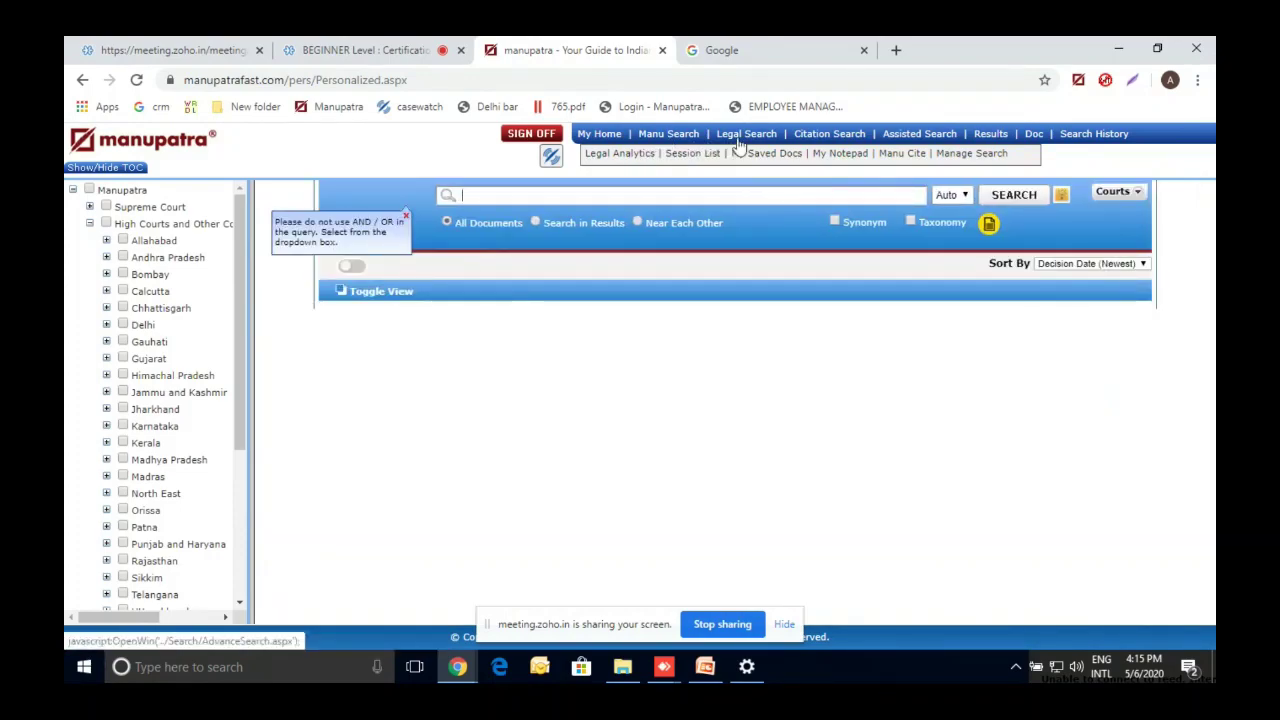
left_click(737, 138)
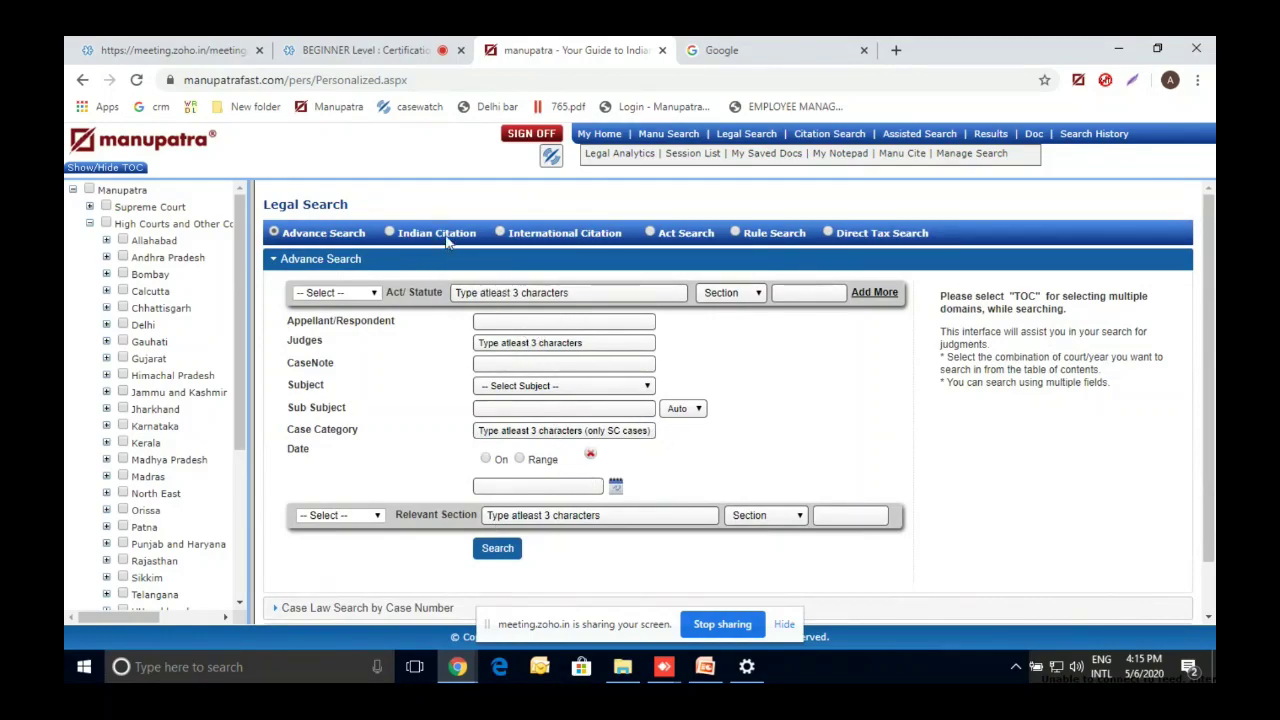
left_click(391, 233)
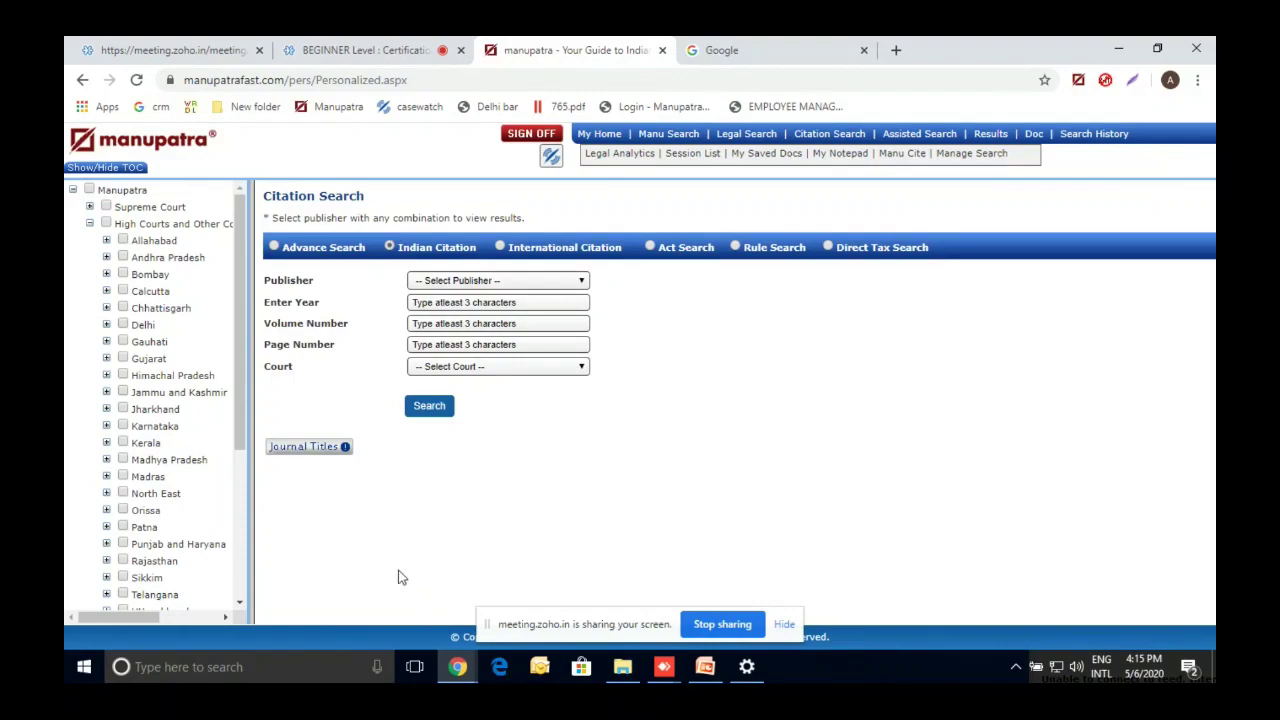
- Look through the list of journal titles and their publisher abbreviations, and close it
left_click(303, 446)
left_click_drag(493, 133, 517, 437)
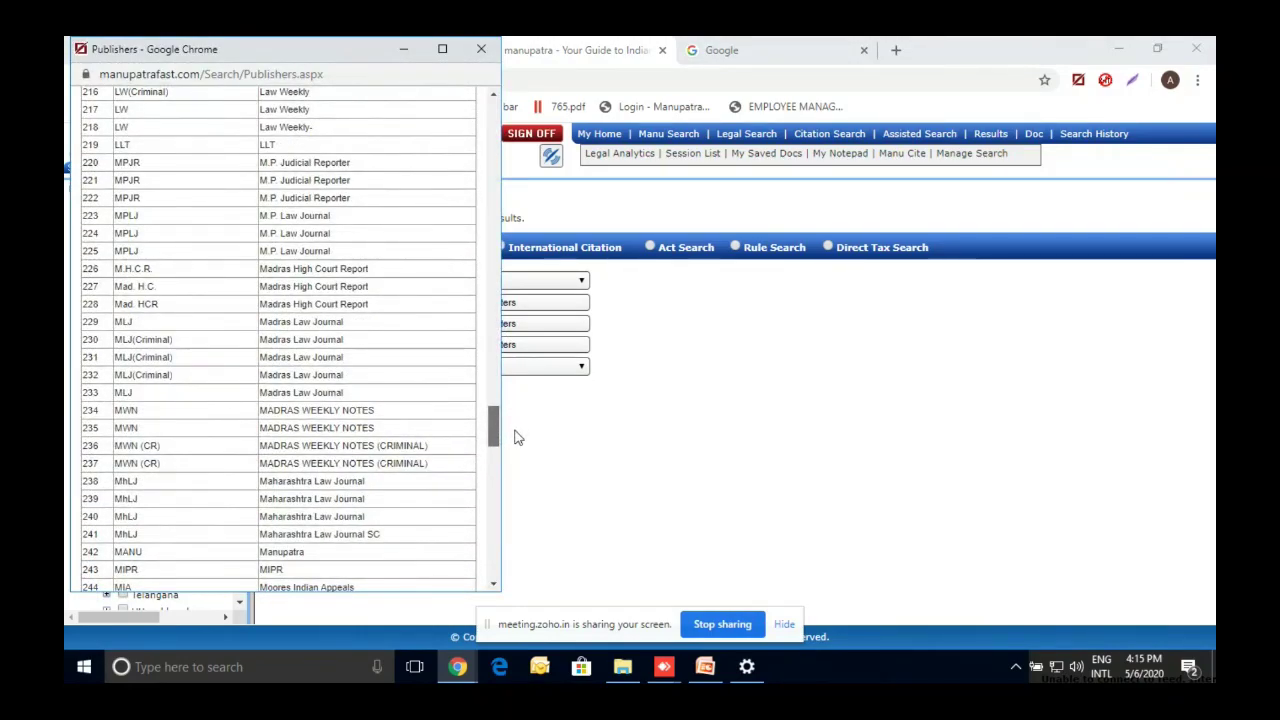
scroll(371, 291, "down", 20)
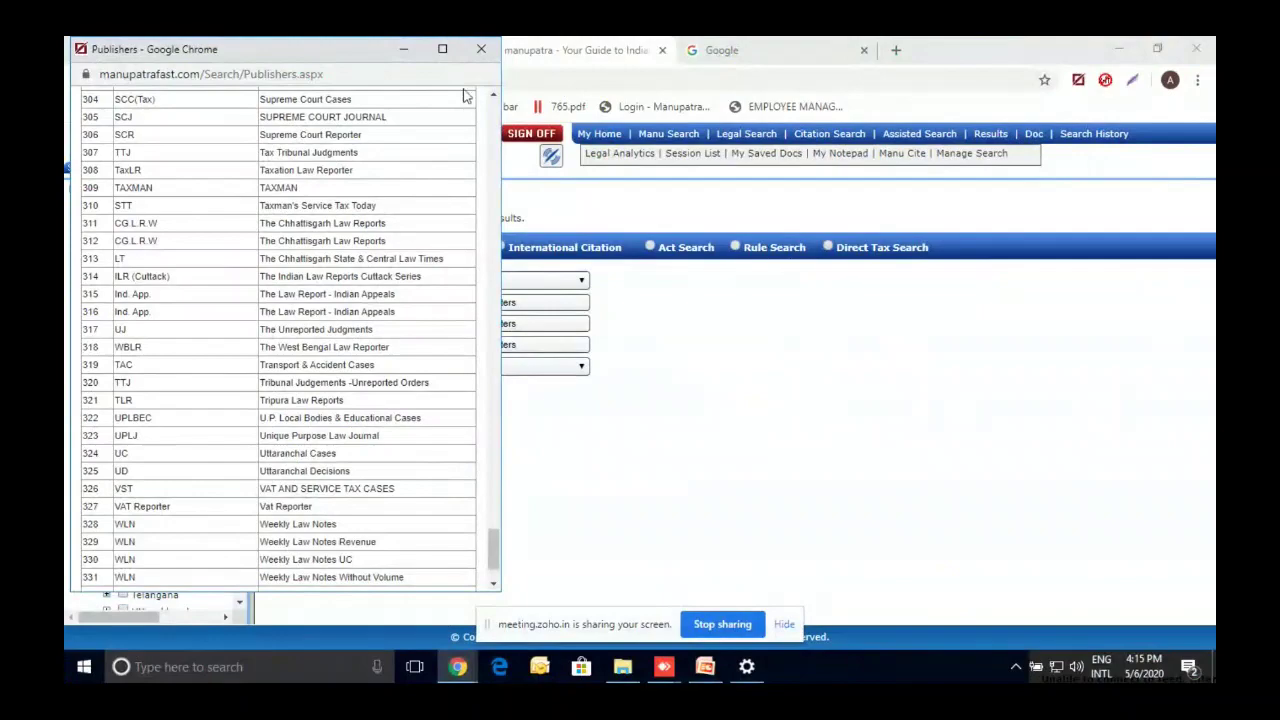
left_click(481, 50)
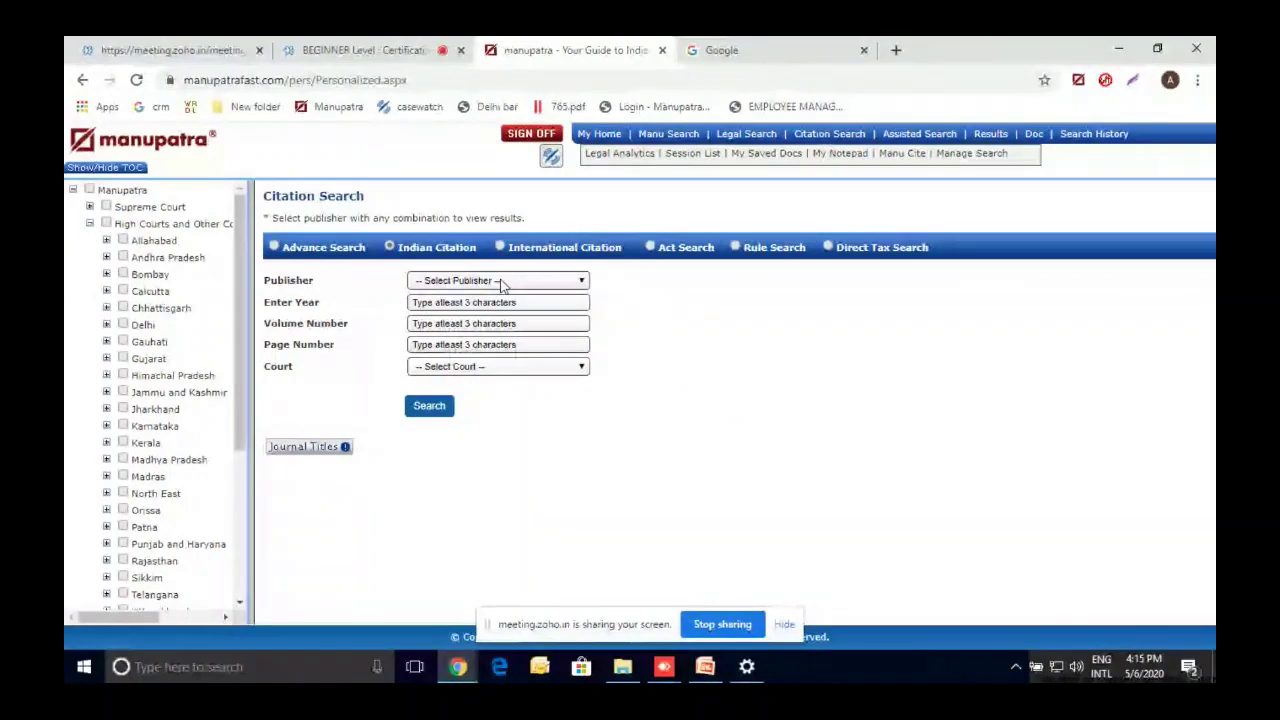
- Set the citation's publisher to AIR(Supreme Court)
left_click(503, 281)
key("Down")
key("Down")
key("Down")
key("Down")
key("Down")
key("Down")
key("Down")
key("Down")
key("Down")
key("Down")
key("Down")
key("Down")
key("Down")
key("Down")
key("Down")
key("Down")
key("Down")
key("Down")
key("Down")
key("Down")
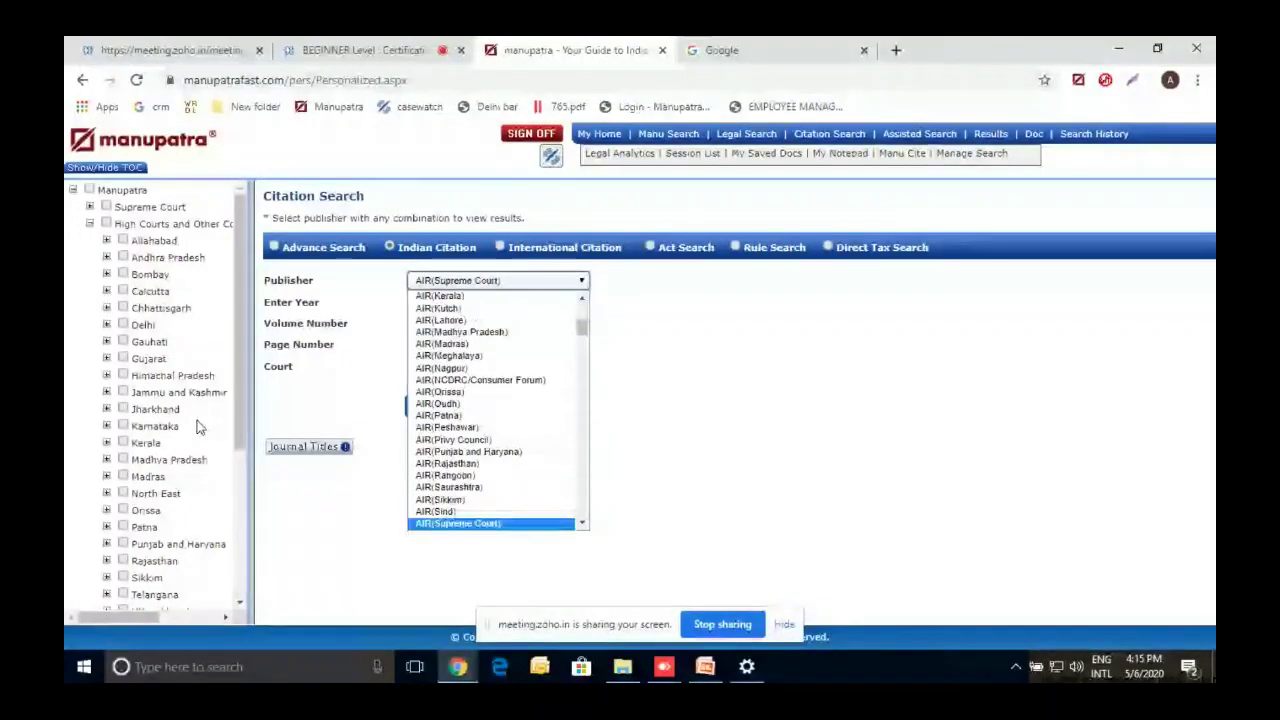
key("Return")
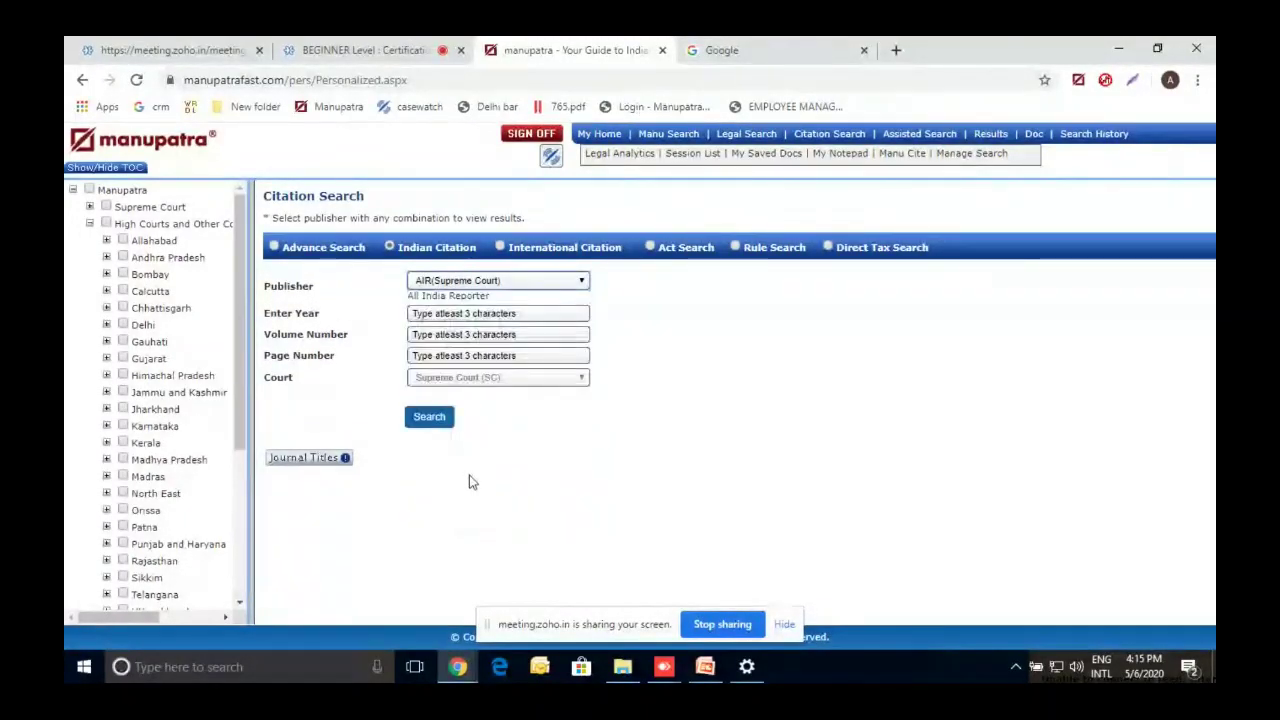
- Set the citation's year to 1973 and its page number to 1461, leaving the volume number empty
left_click(434, 313)
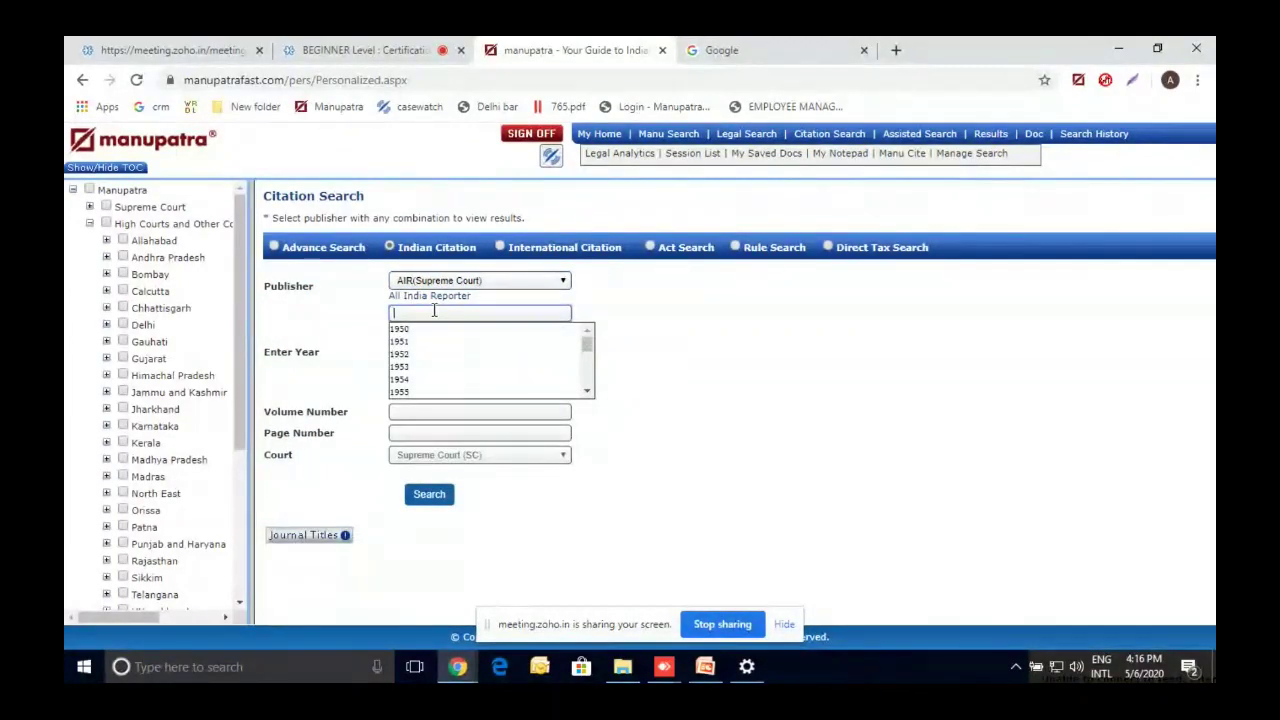
type("1973")
left_click(423, 334)
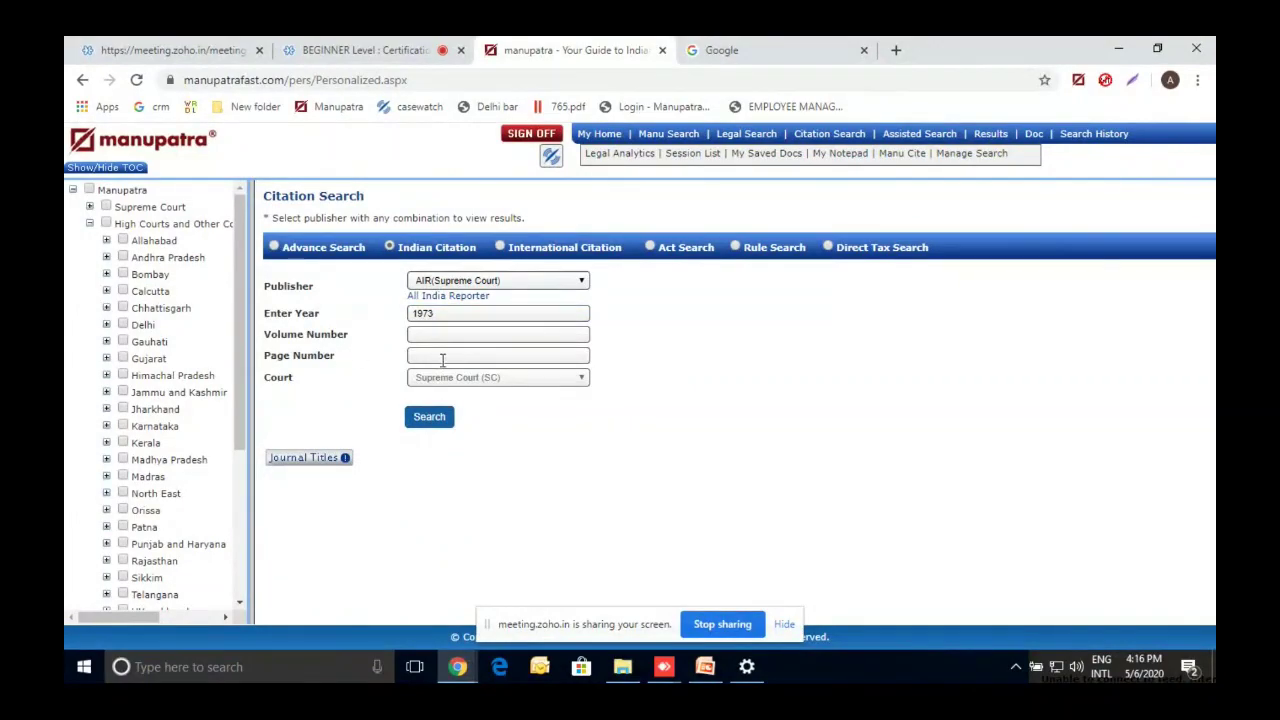
left_click(442, 356)
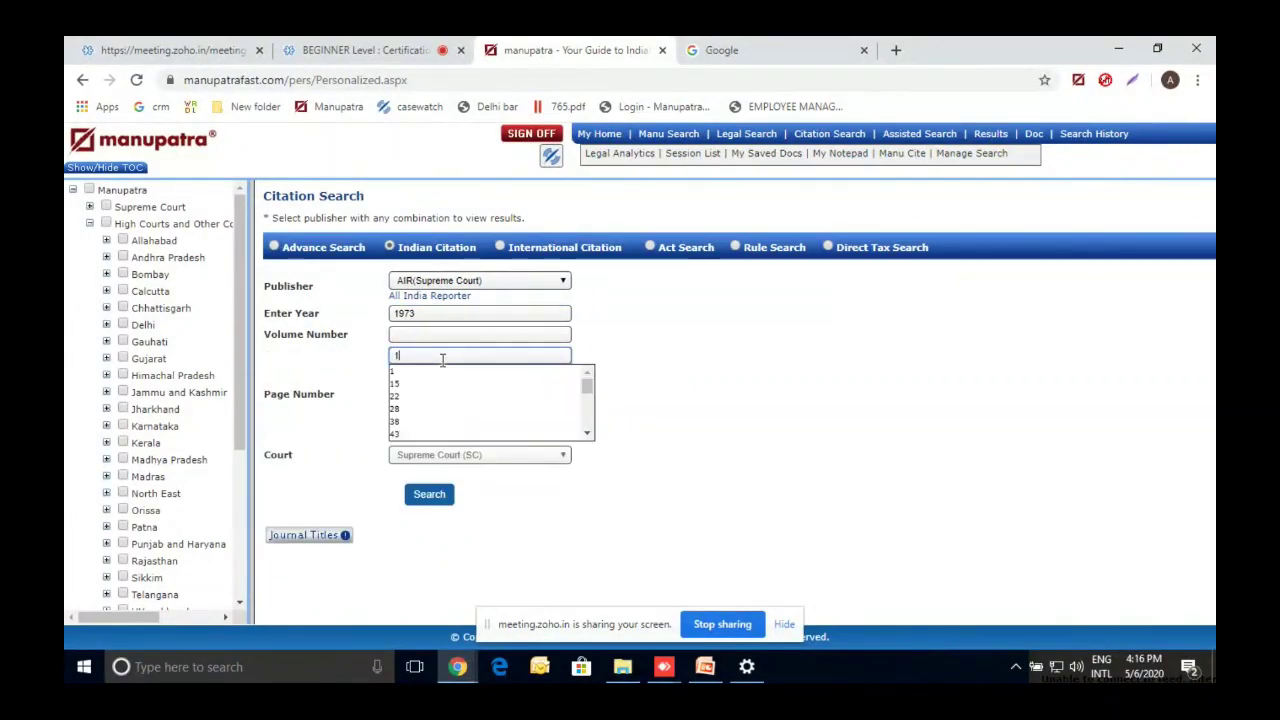
type("1461")
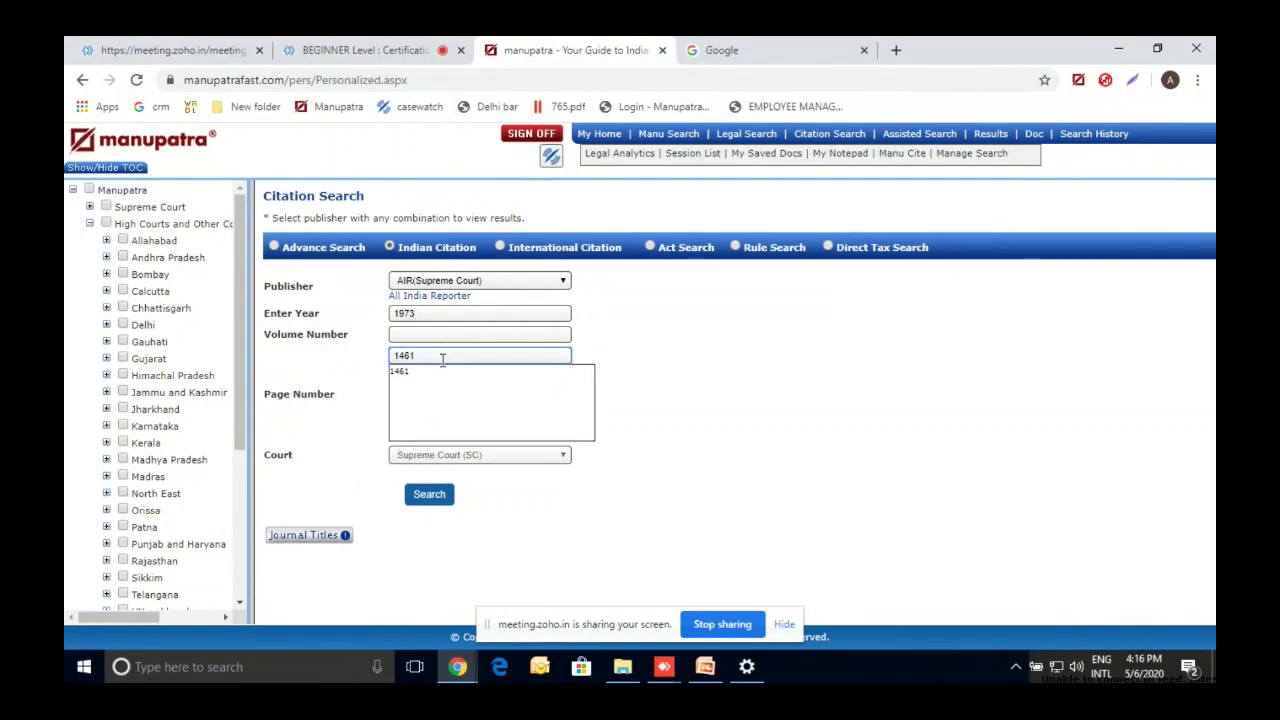
left_click(443, 375)
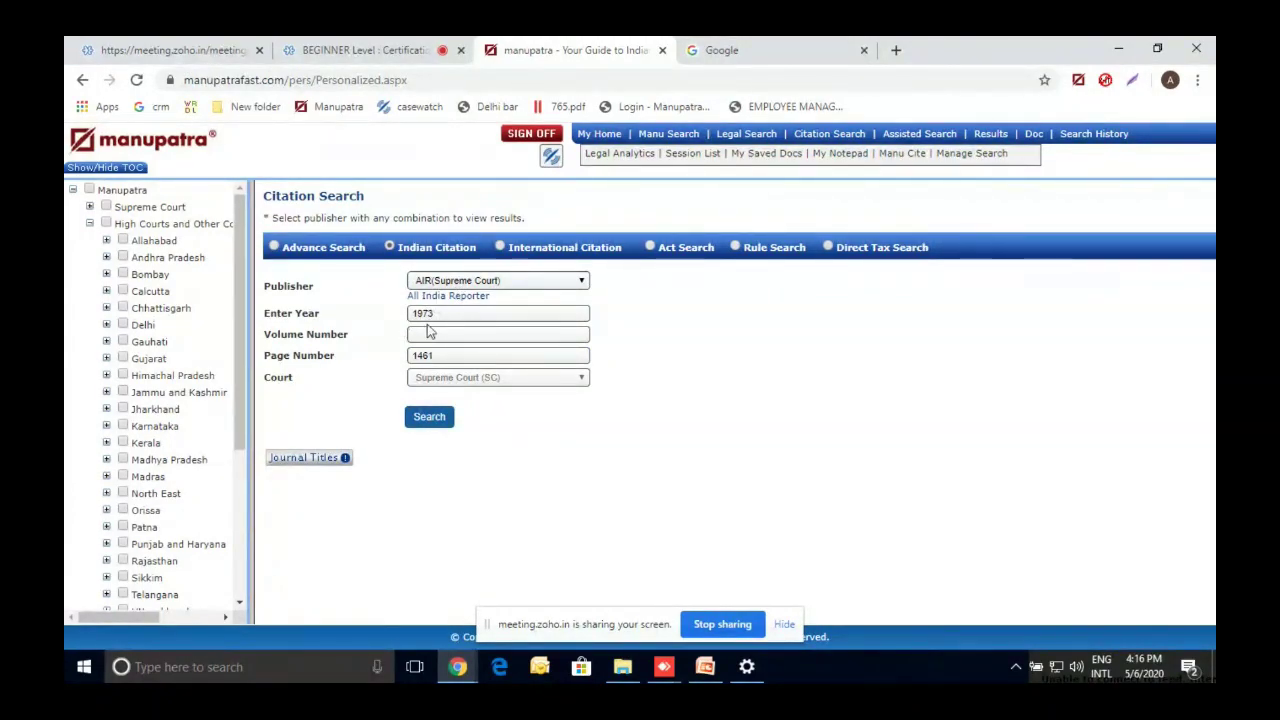
- Run the citation search and open the judgment reported as AIR 1973 SC 1461
left_click(443, 417)
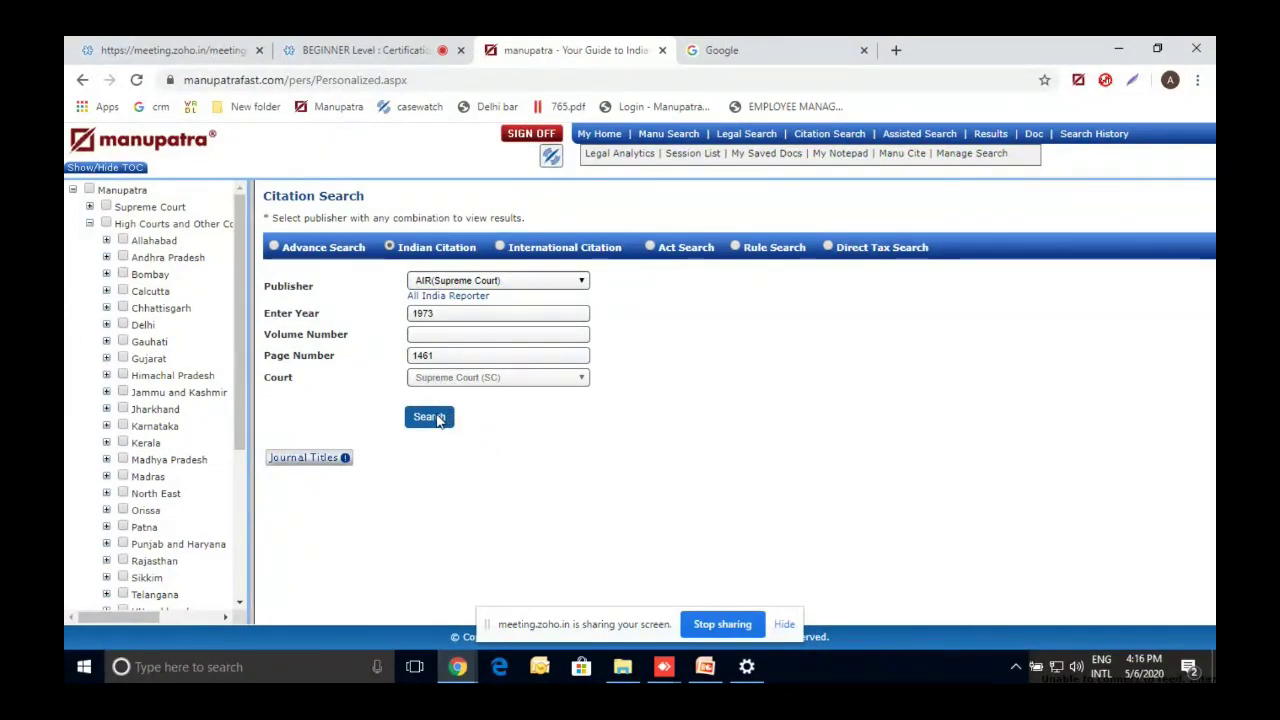
left_click(430, 417)
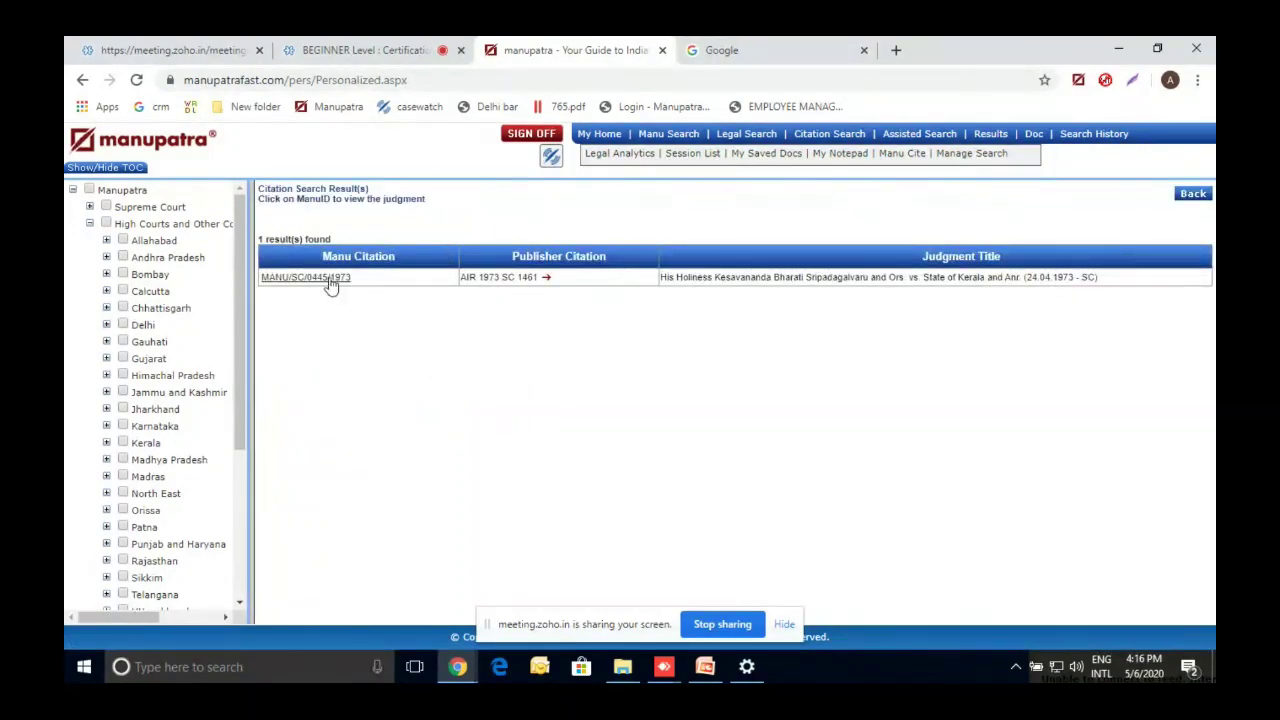
left_click(328, 279)
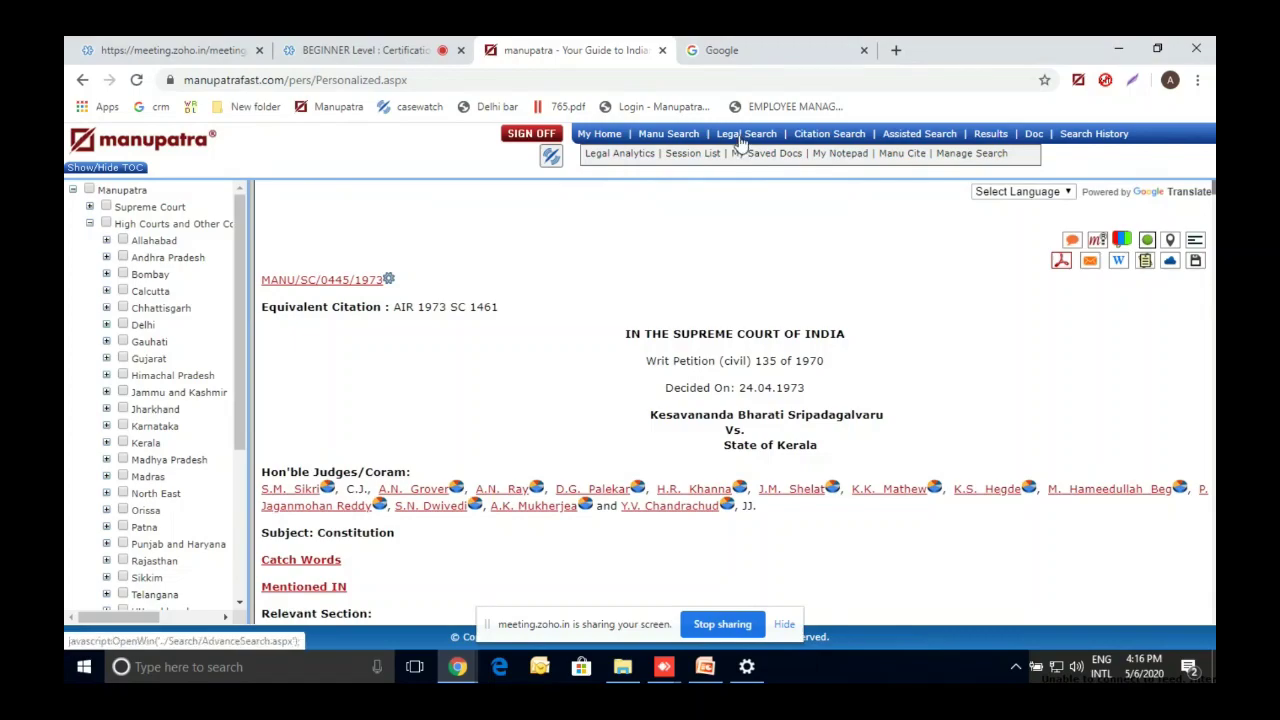
- Leave the judgment for Assisted Search and search for documents containing all of the words "child custody visting rights"
left_click(806, 141)
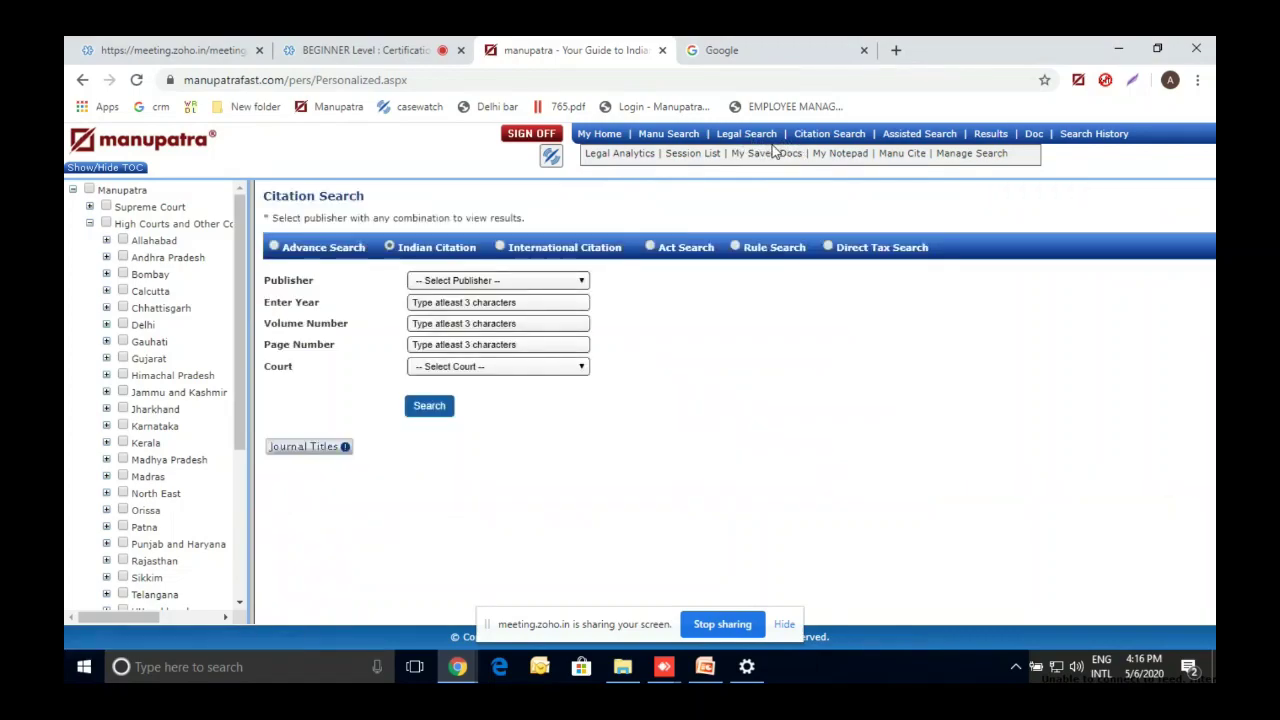
left_click(932, 147)
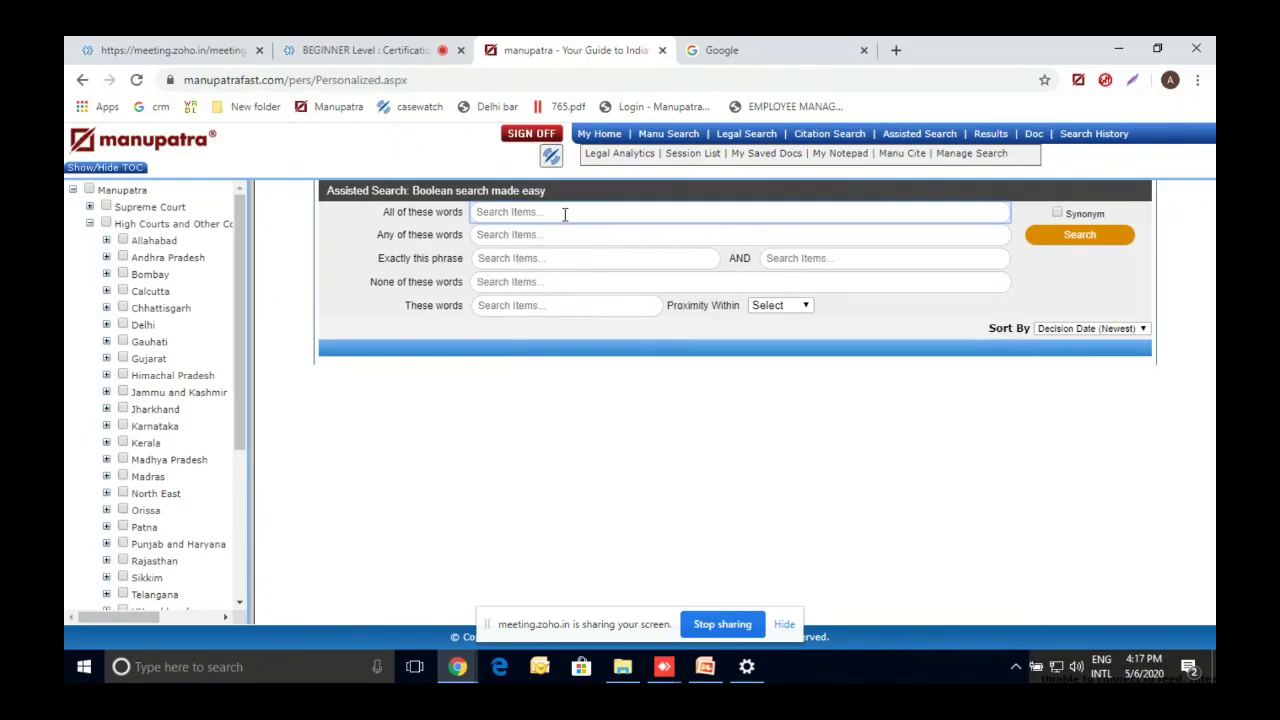
type("child custody visting rights")
left_click(385, 218)
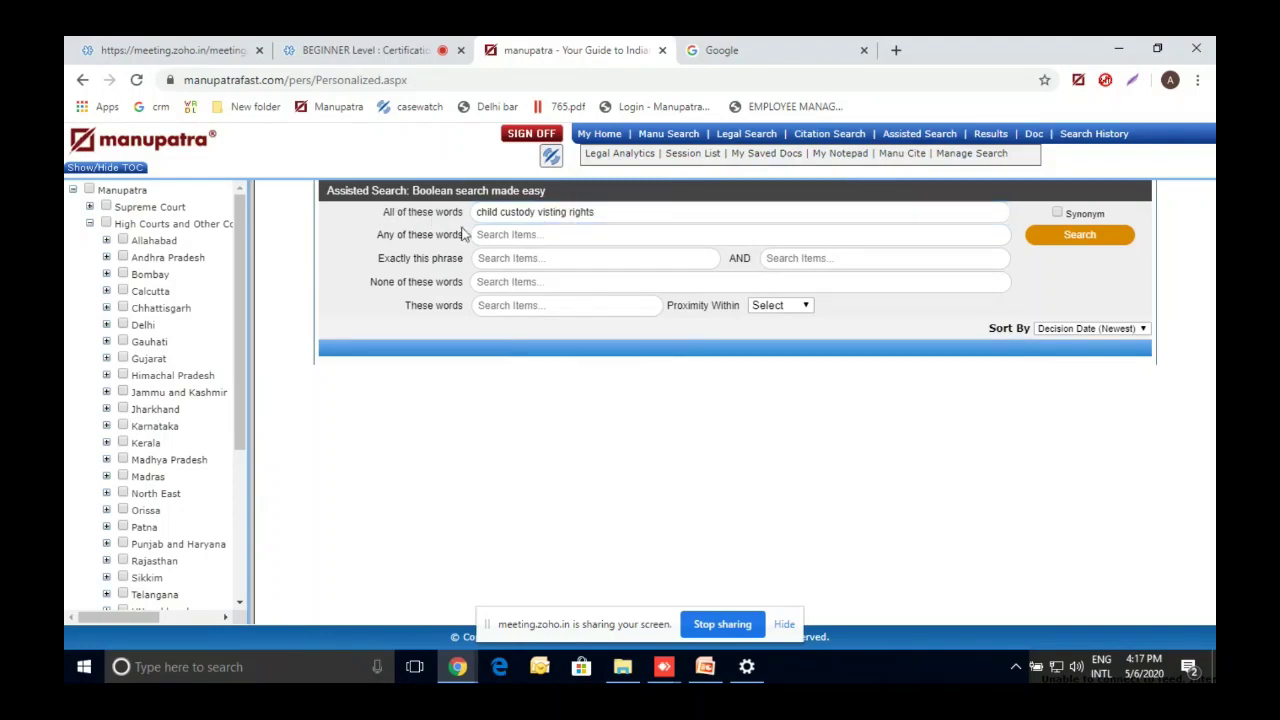
left_click_drag(475, 212, 605, 231)
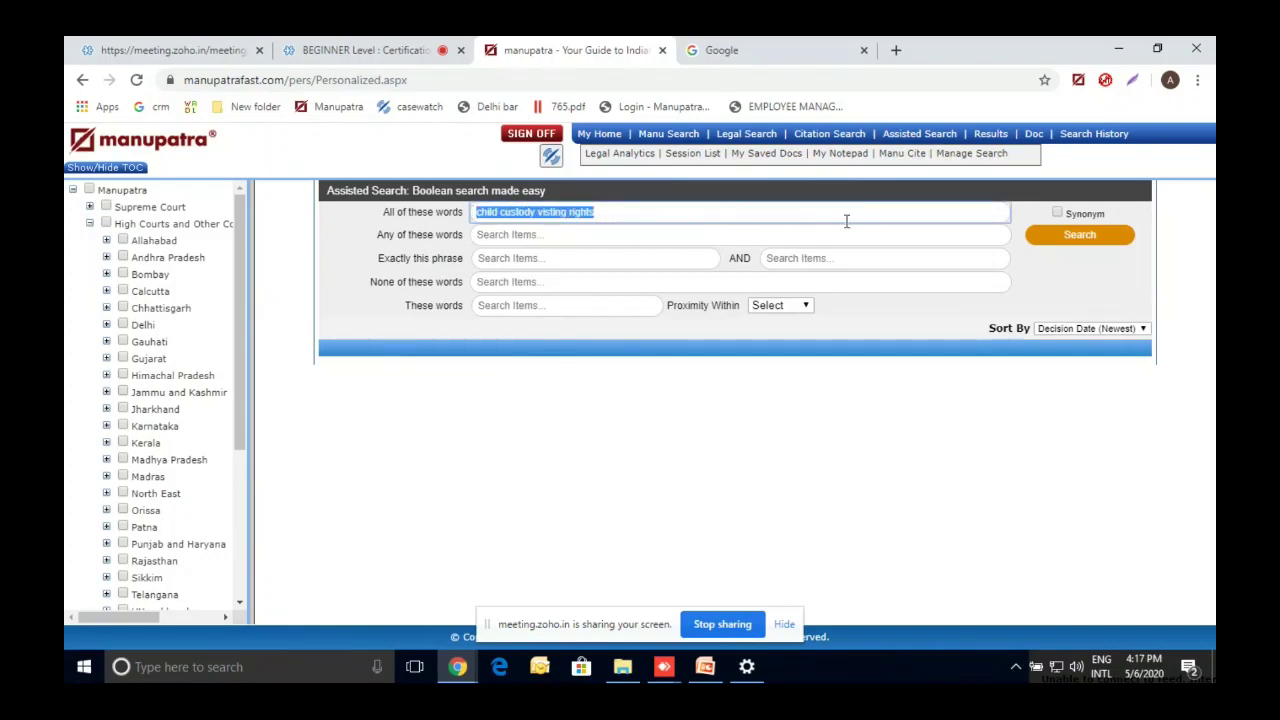
left_click(1056, 247)
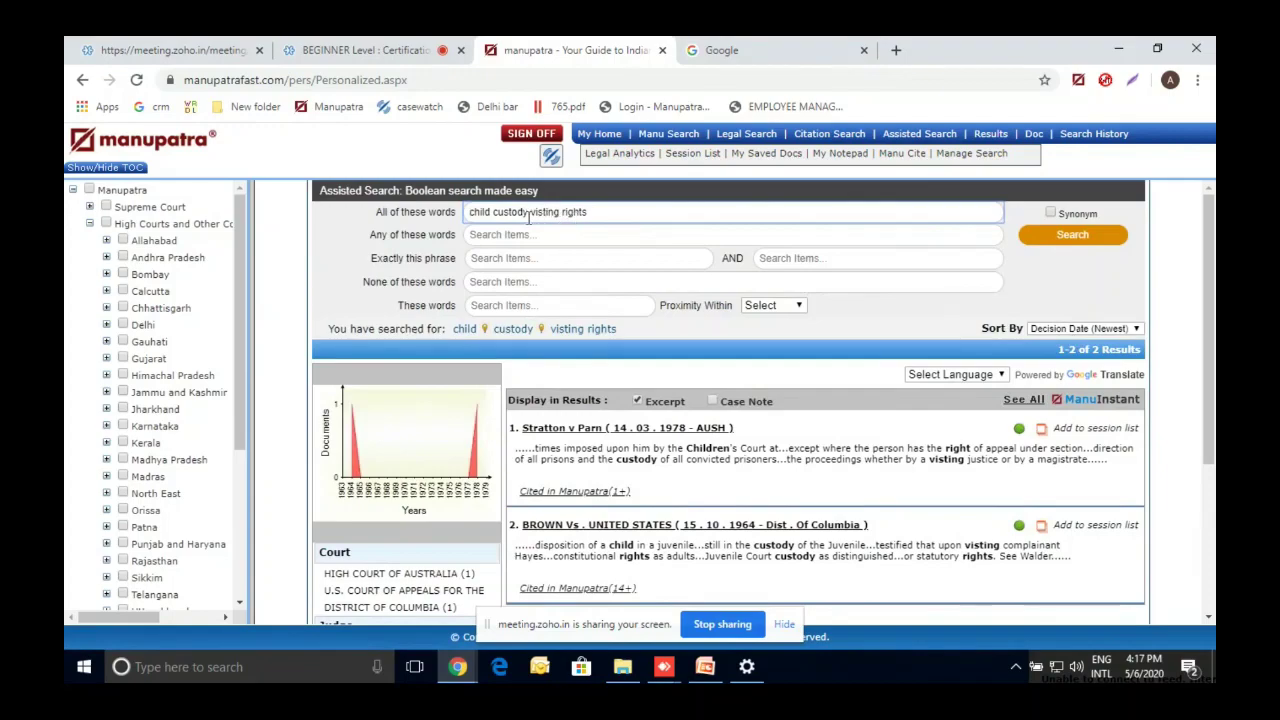
triple_click(555, 213)
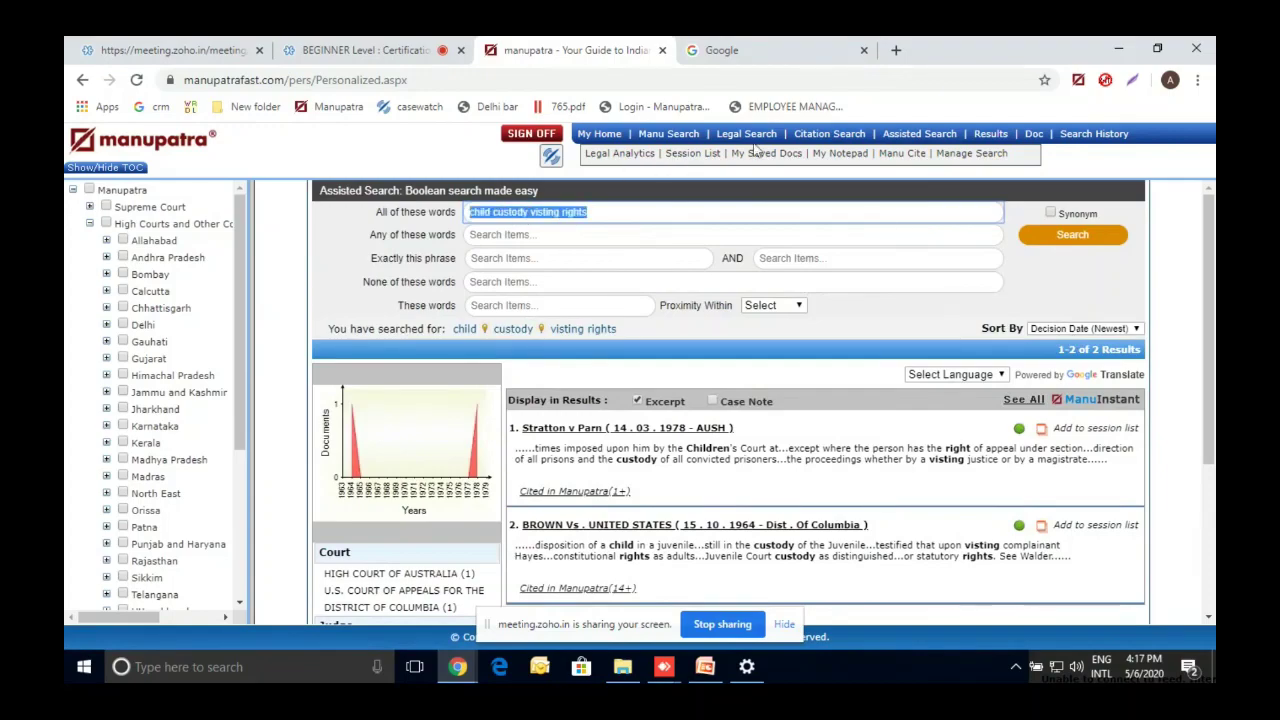
- Start a fresh Assisted Search for documents containing all of the words "child custody visiting rights"
left_click(915, 135)
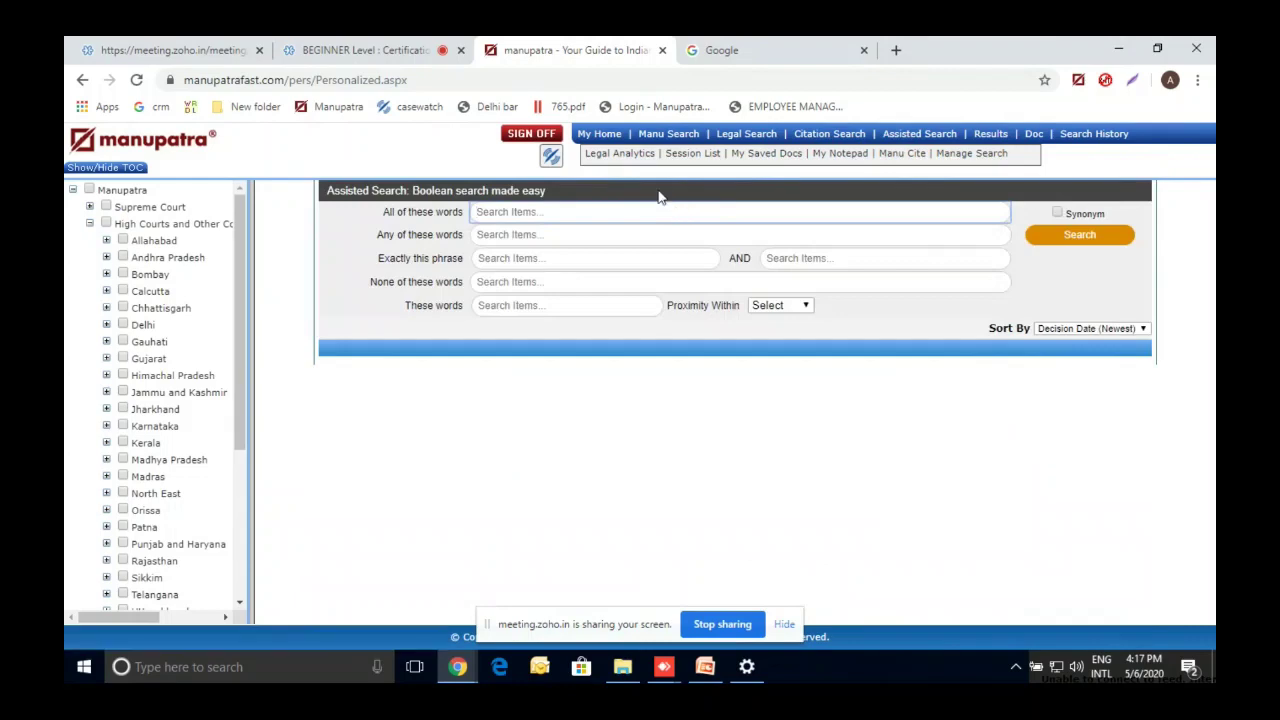
type("child custody visiting  rights")
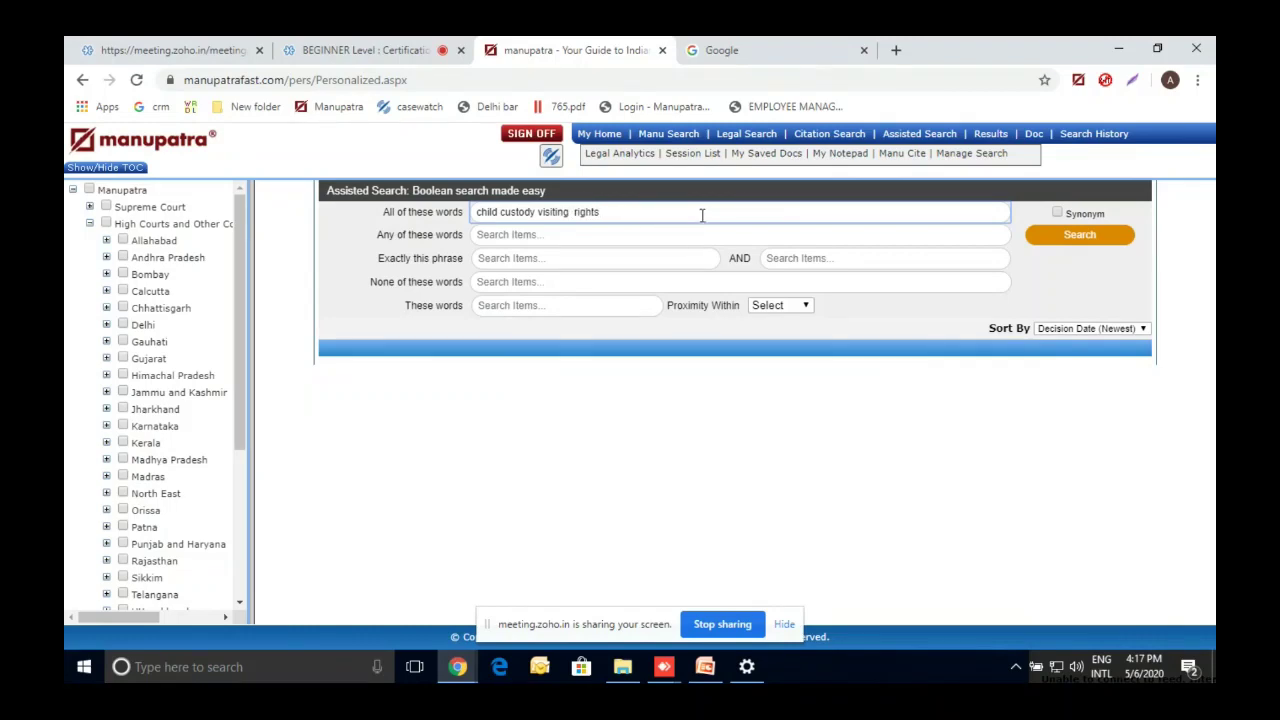
left_click(1078, 240)
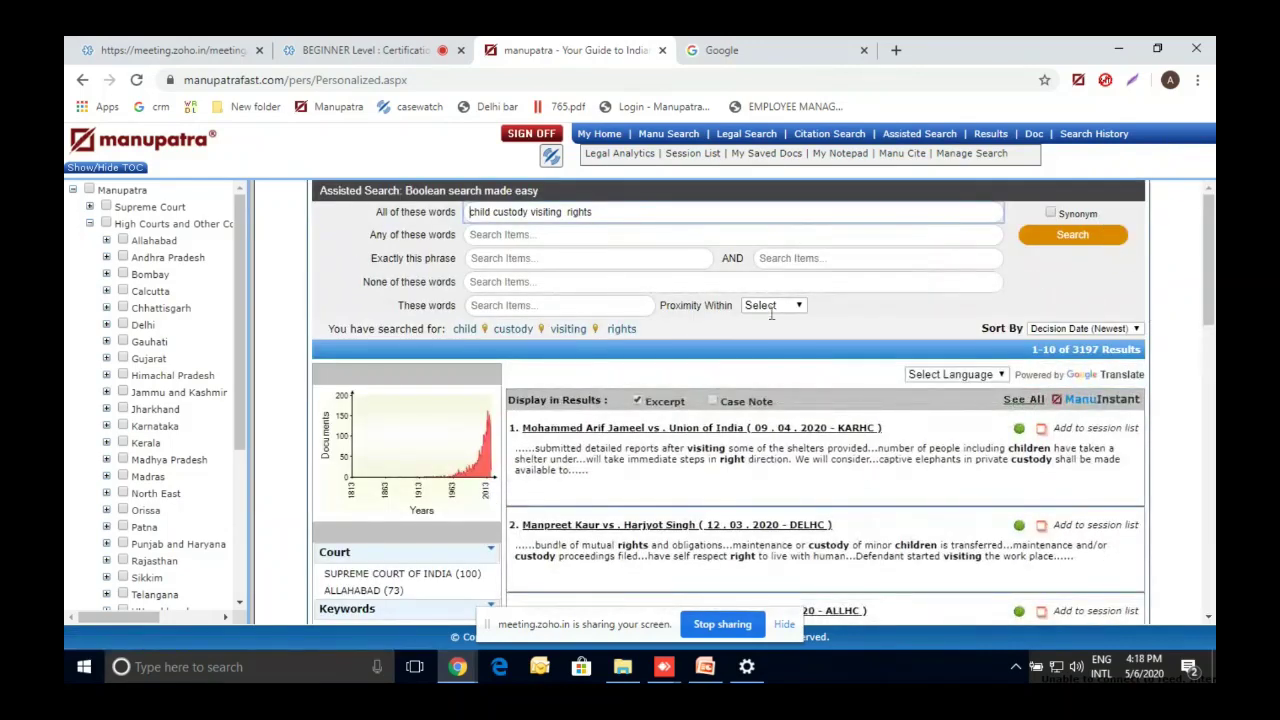
- Sort the child custody results by relevance and look through the listed judgments
left_click(1074, 329)
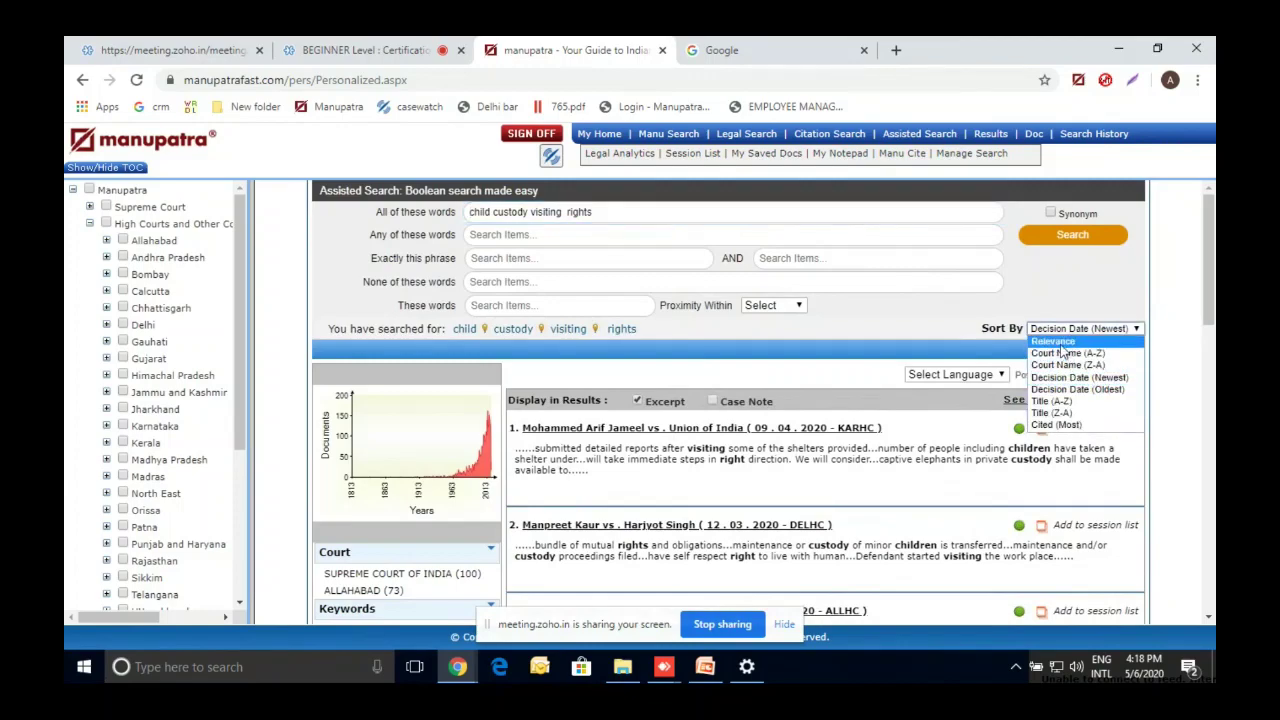
left_click(1062, 343)
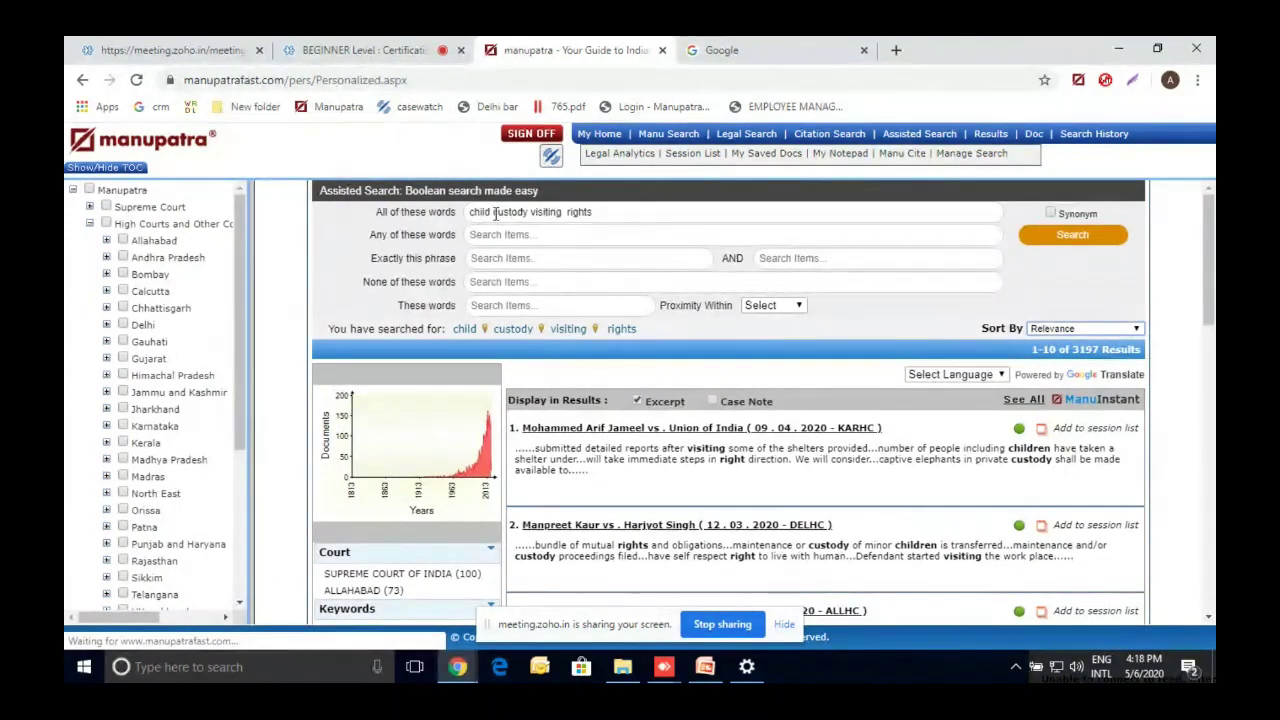
left_click(660, 214)
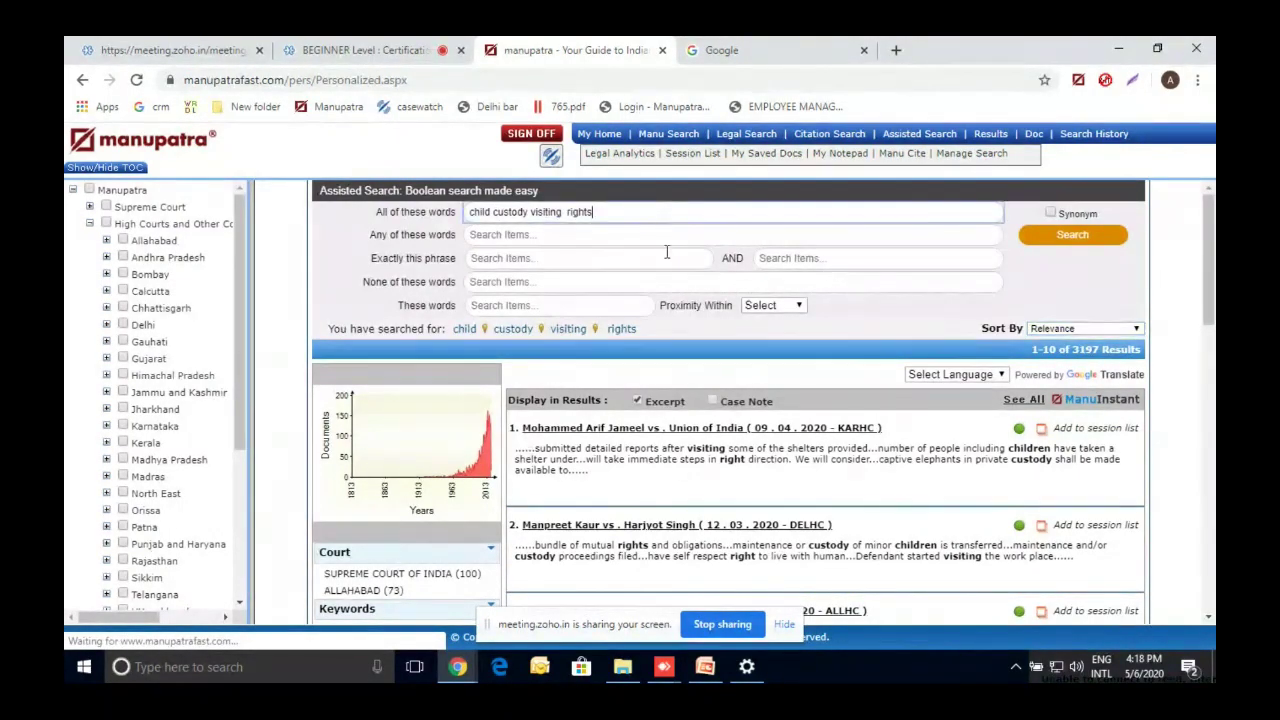
scroll(710, 445, "down", 5)
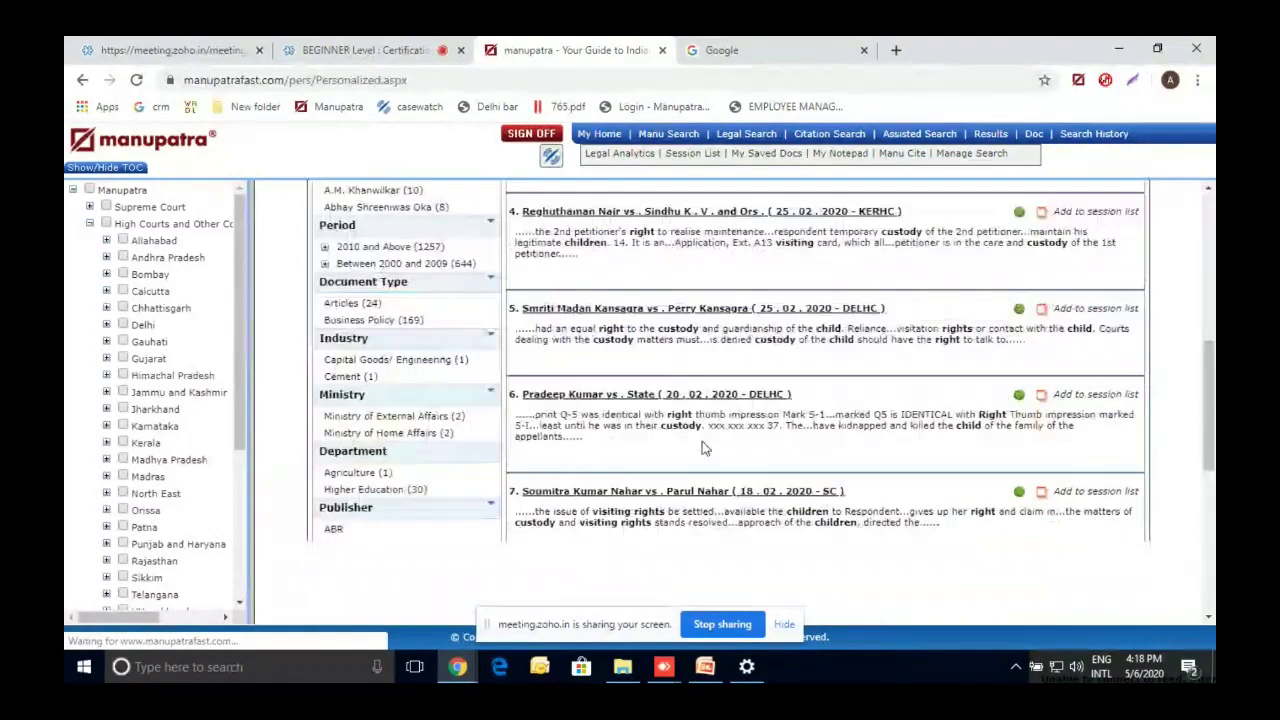
scroll(702, 445, "up", 5)
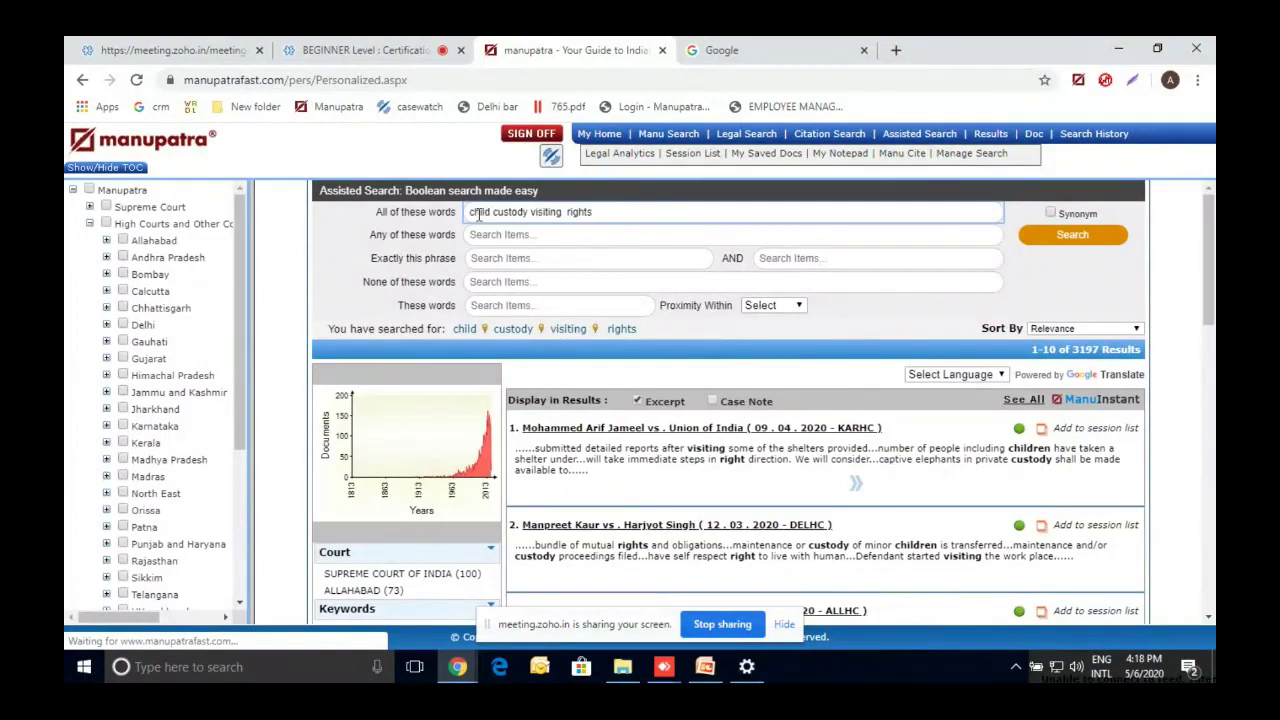
- Move "child custody visiting rights" from the all-words criterion to the proximity words criterion
left_click_drag(470, 215, 604, 232)
key("ctrl+c")
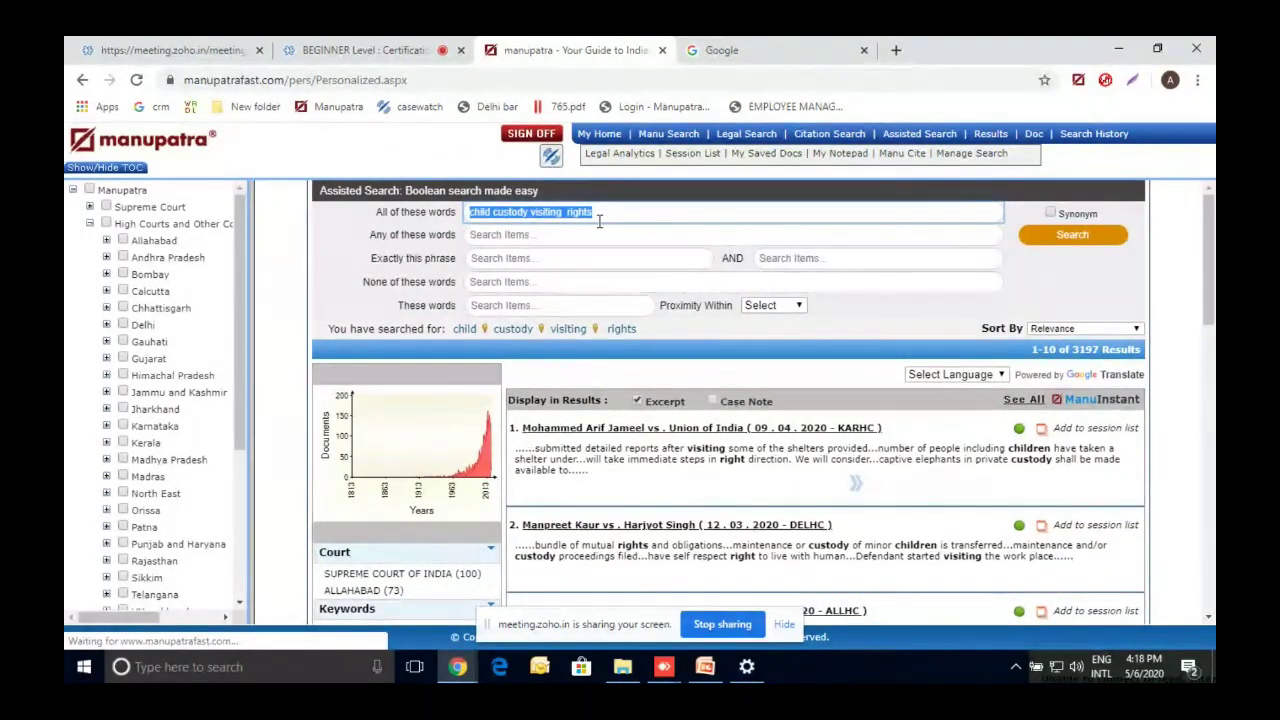
key("BackSpace")
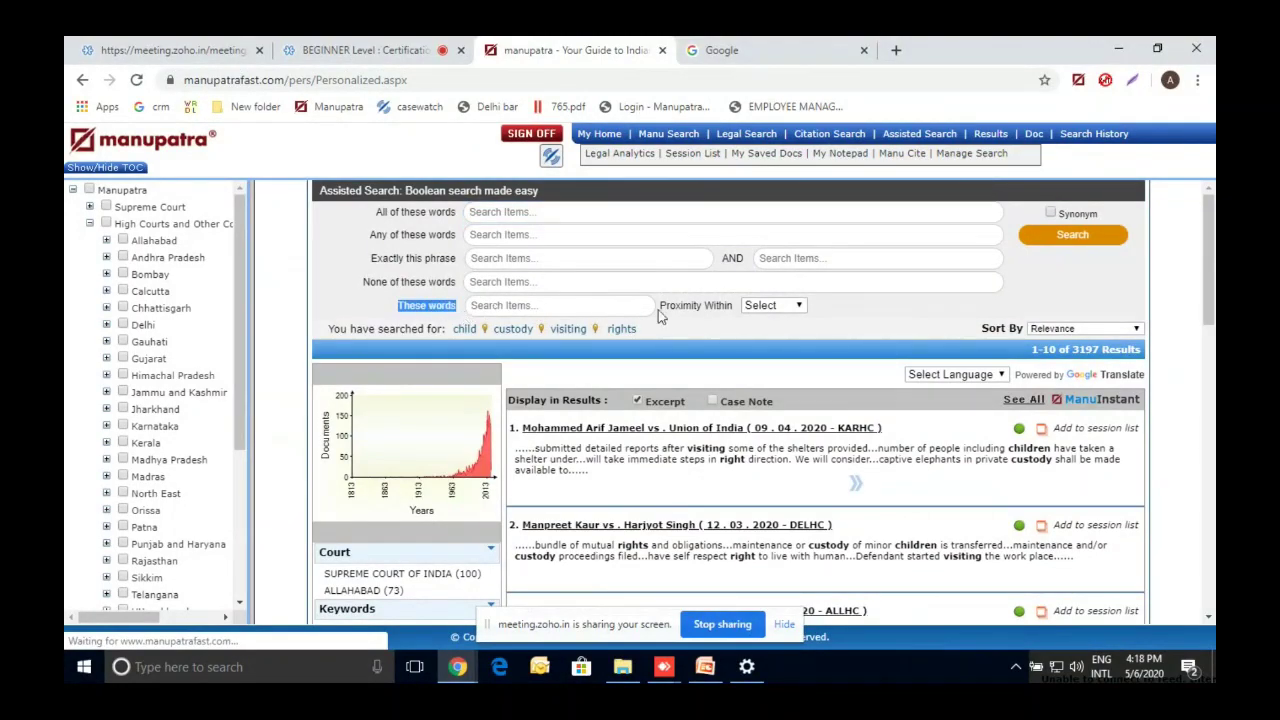
left_click(570, 308)
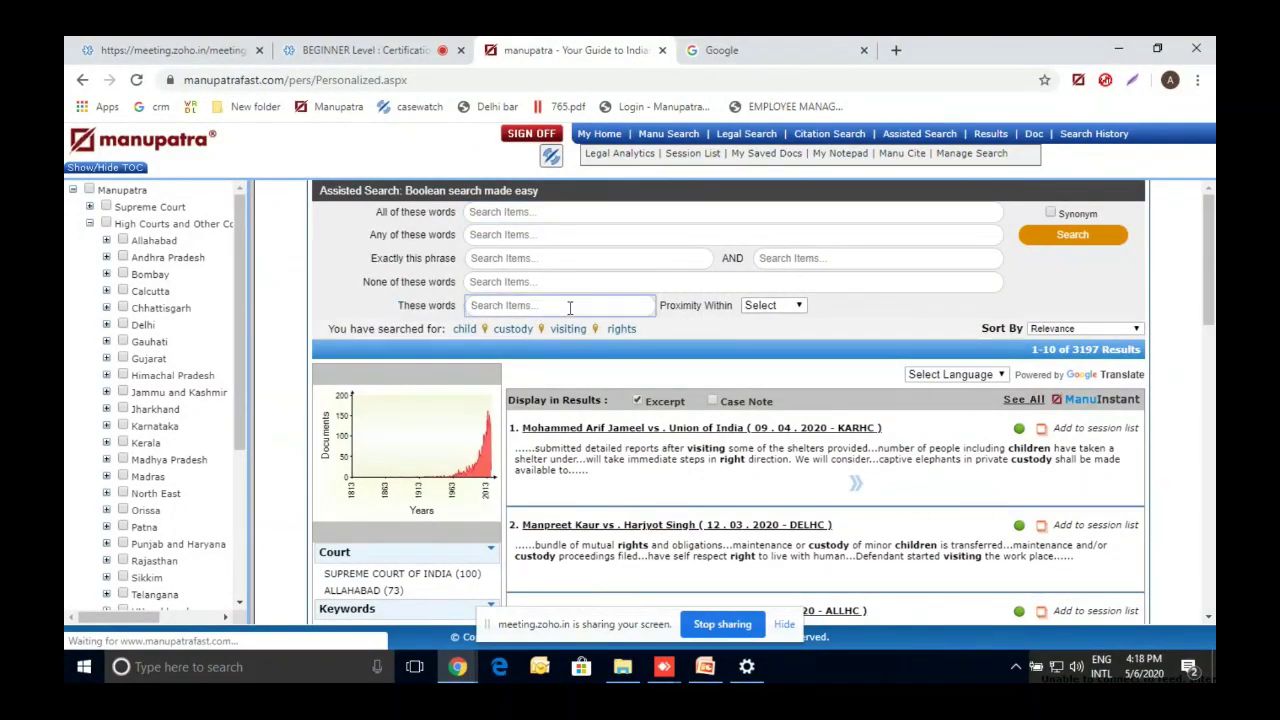
key("ctrl+v")
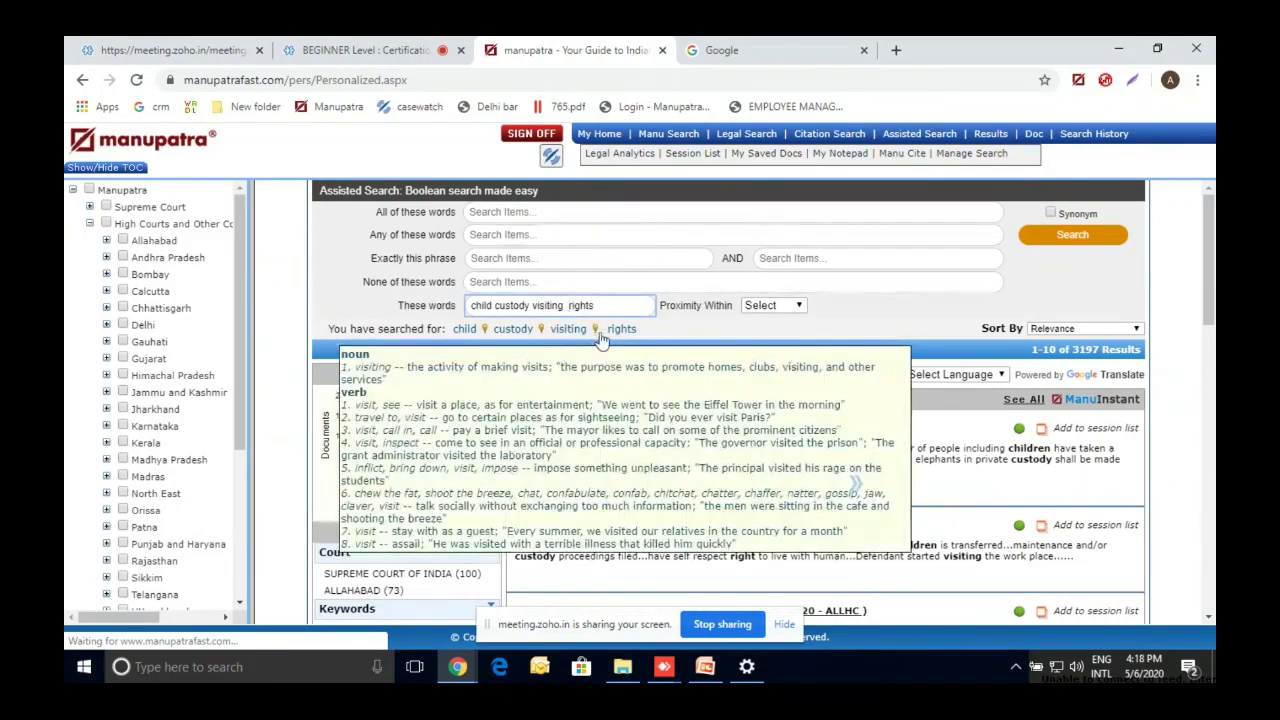
- Set the proximity to within 20 words and run the search
left_click(767, 308)
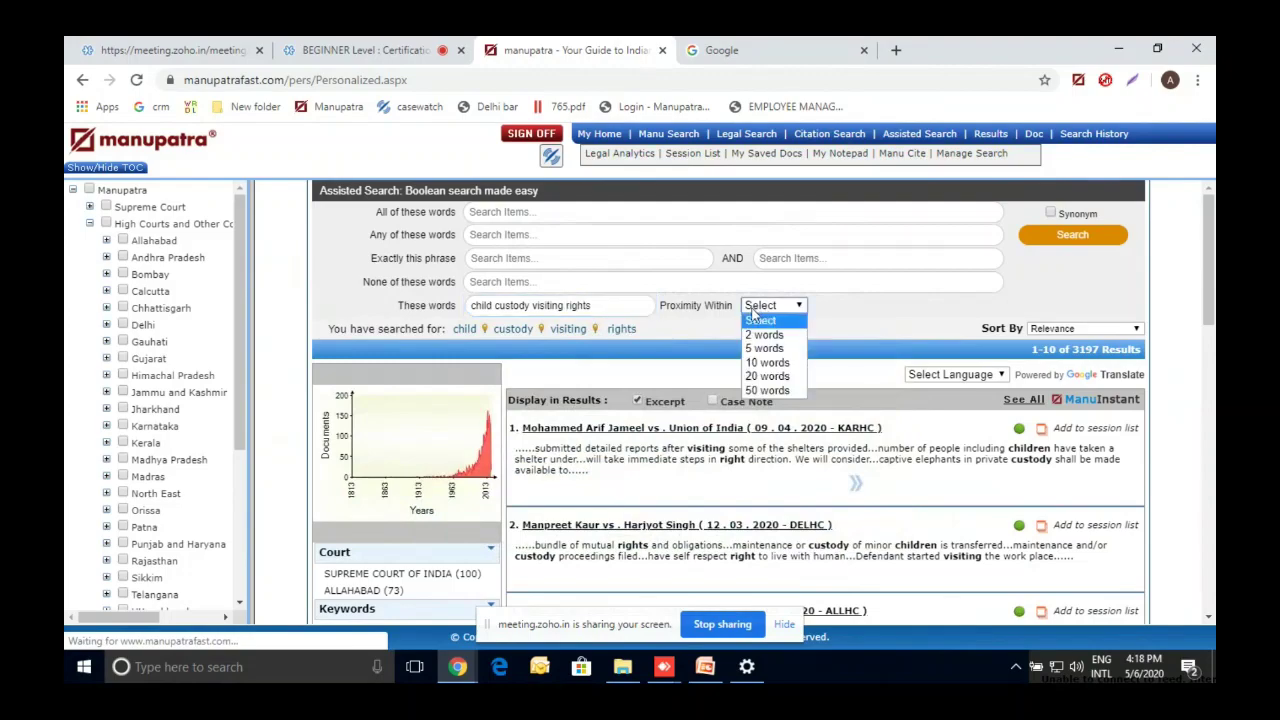
left_click(772, 378)
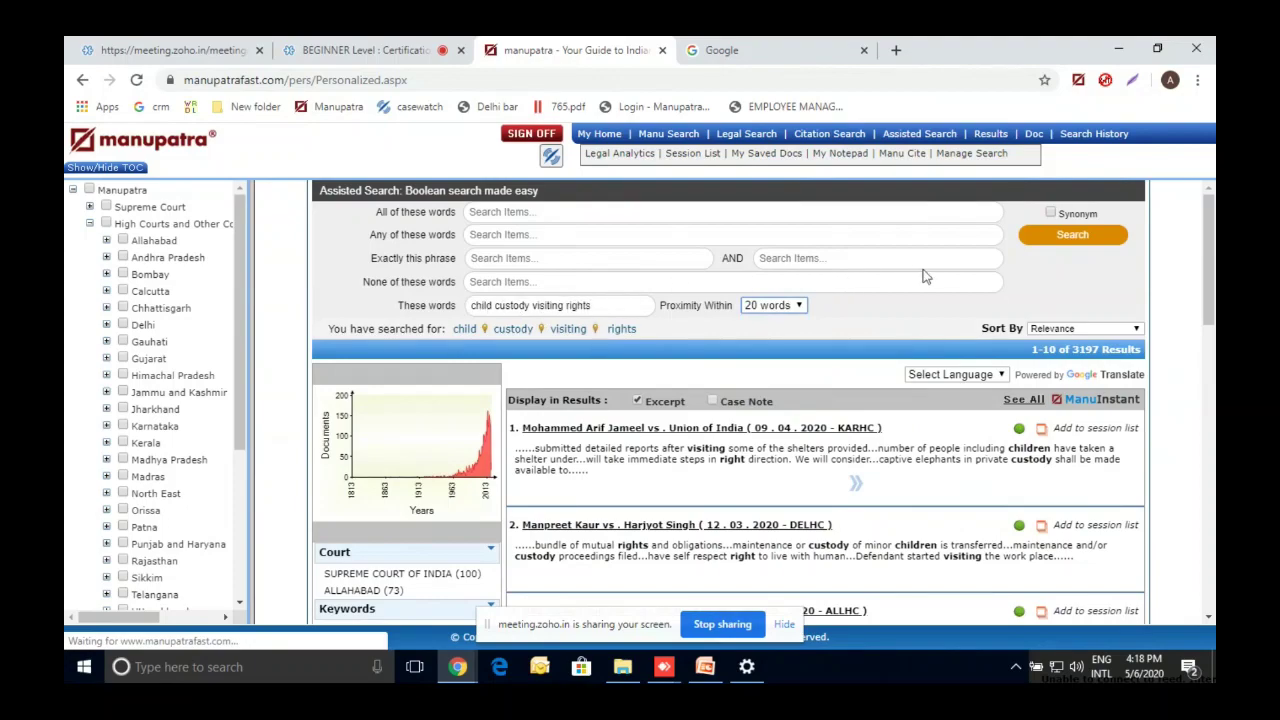
left_click(1088, 245)
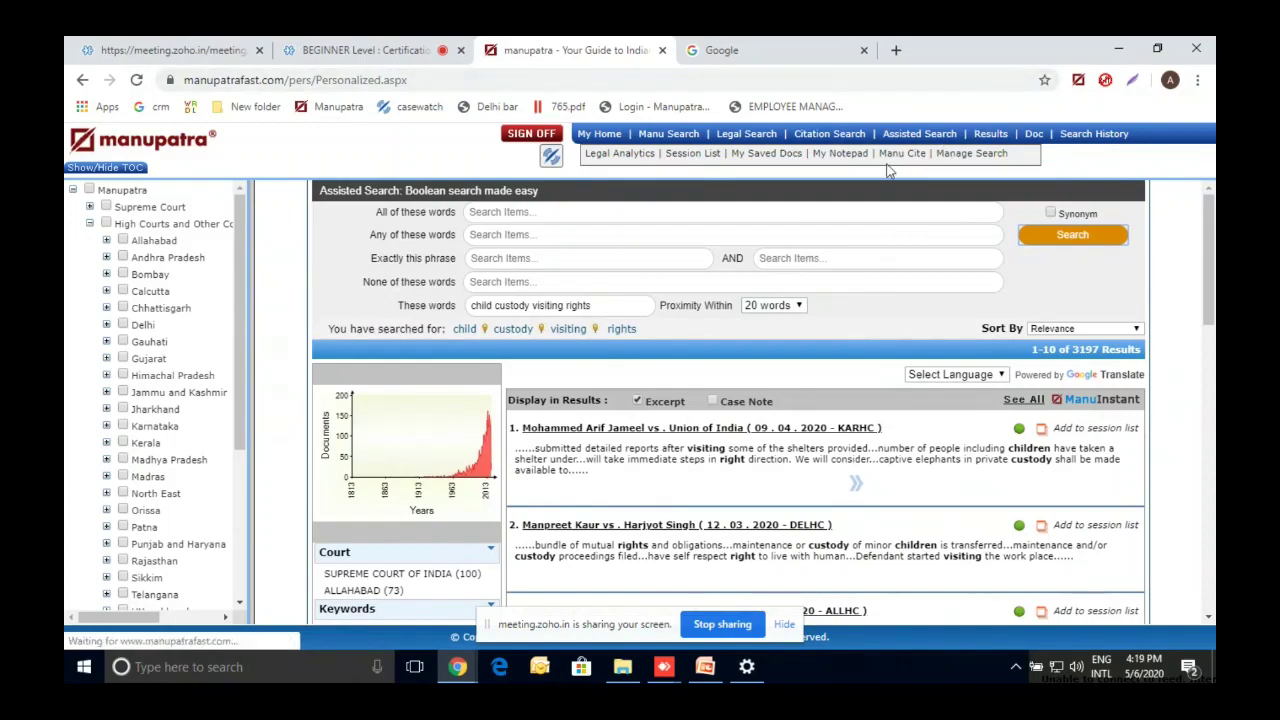
- Load Google in a new browser tab to check the connection, and return to the Manupatra results
left_click(899, 38)
type("go")
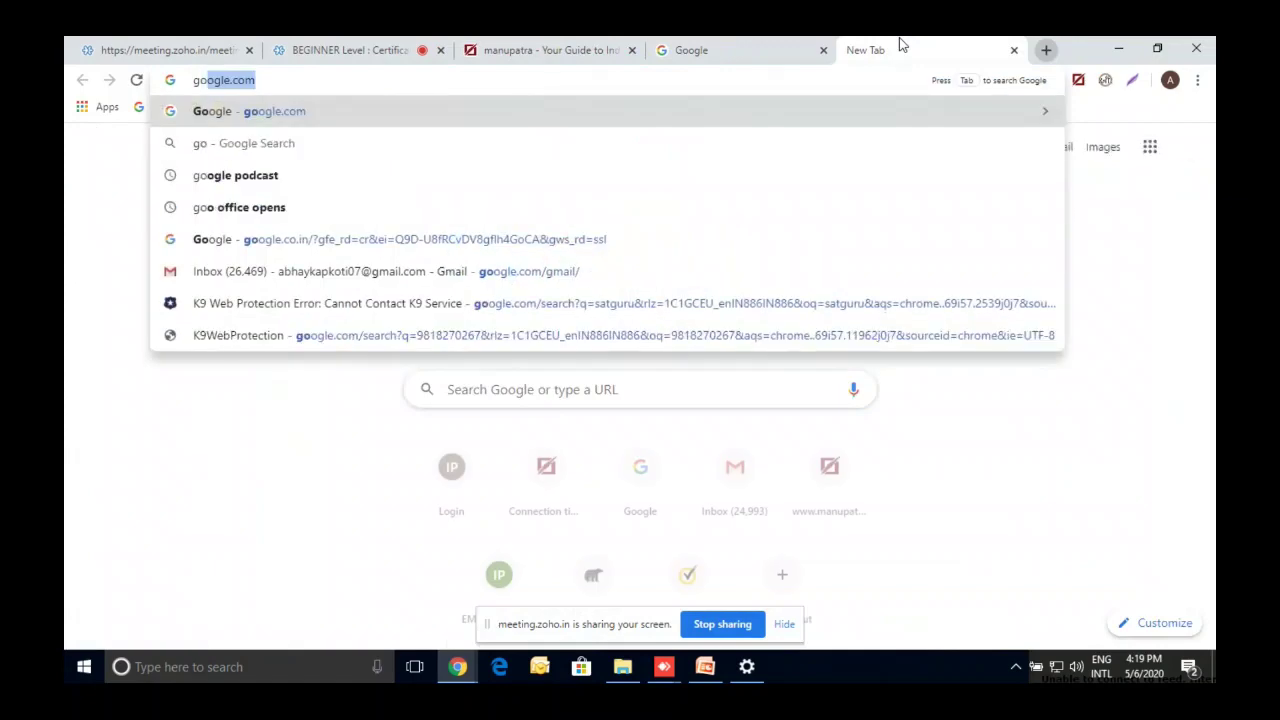
key("Return")
left_click(620, 46)
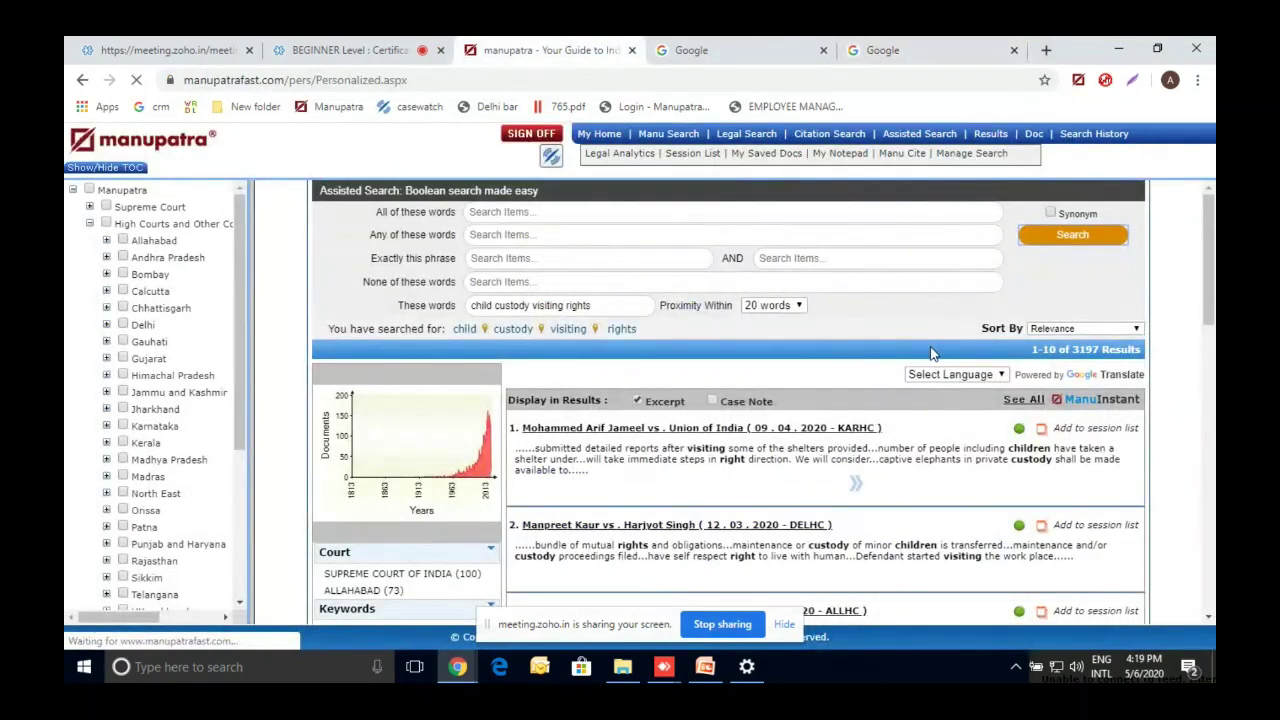
- Copy the proximity search words "child custody visiting rights" and close the extra Google tab
triple_click(562, 307)
key("ctrl+c")
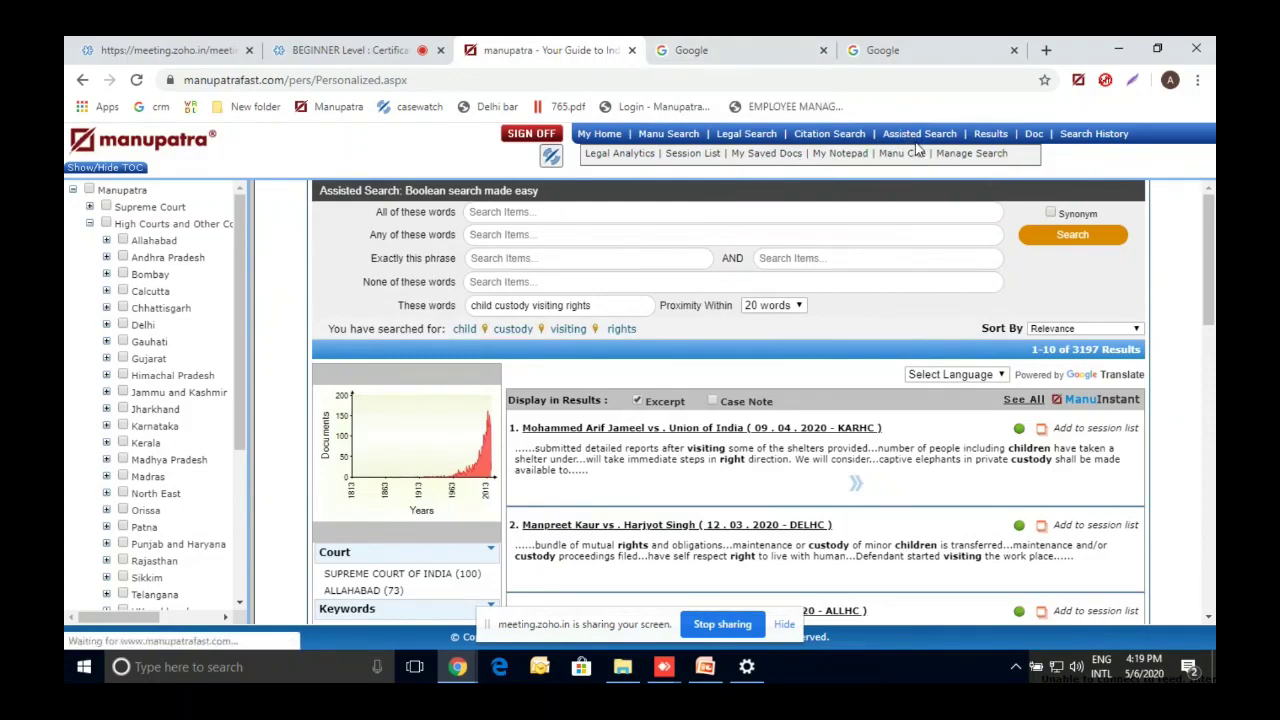
left_click(823, 50)
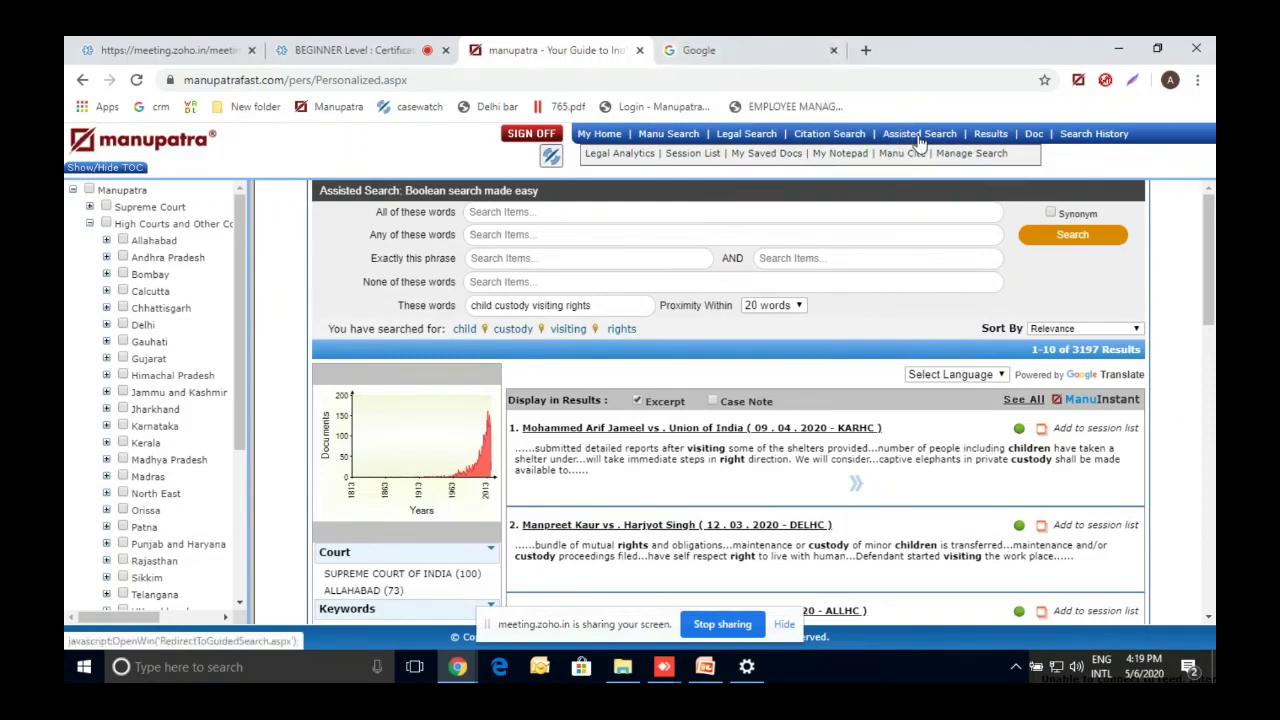
- Run a fresh Assisted Search for "child custody visiting rights" with proximity within 20 words
left_click(918, 136)
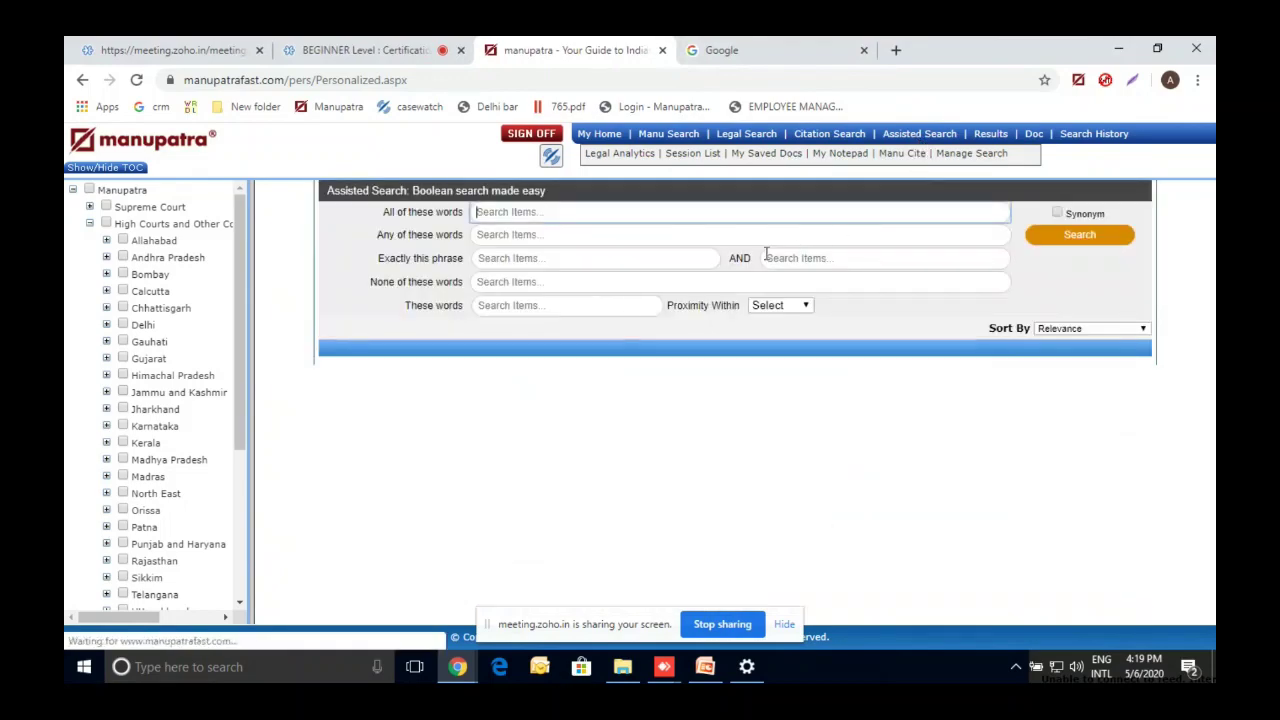
left_click(620, 305)
key("ctrl+v")
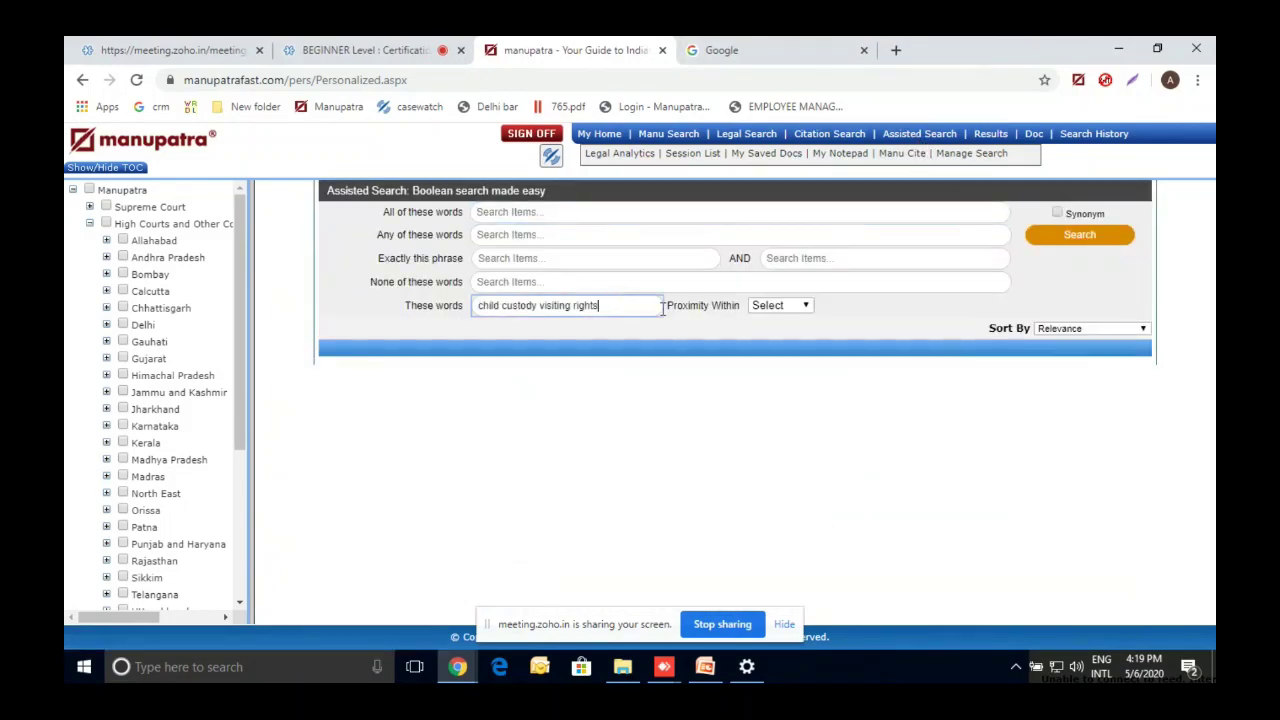
left_click(786, 310)
left_click(775, 376)
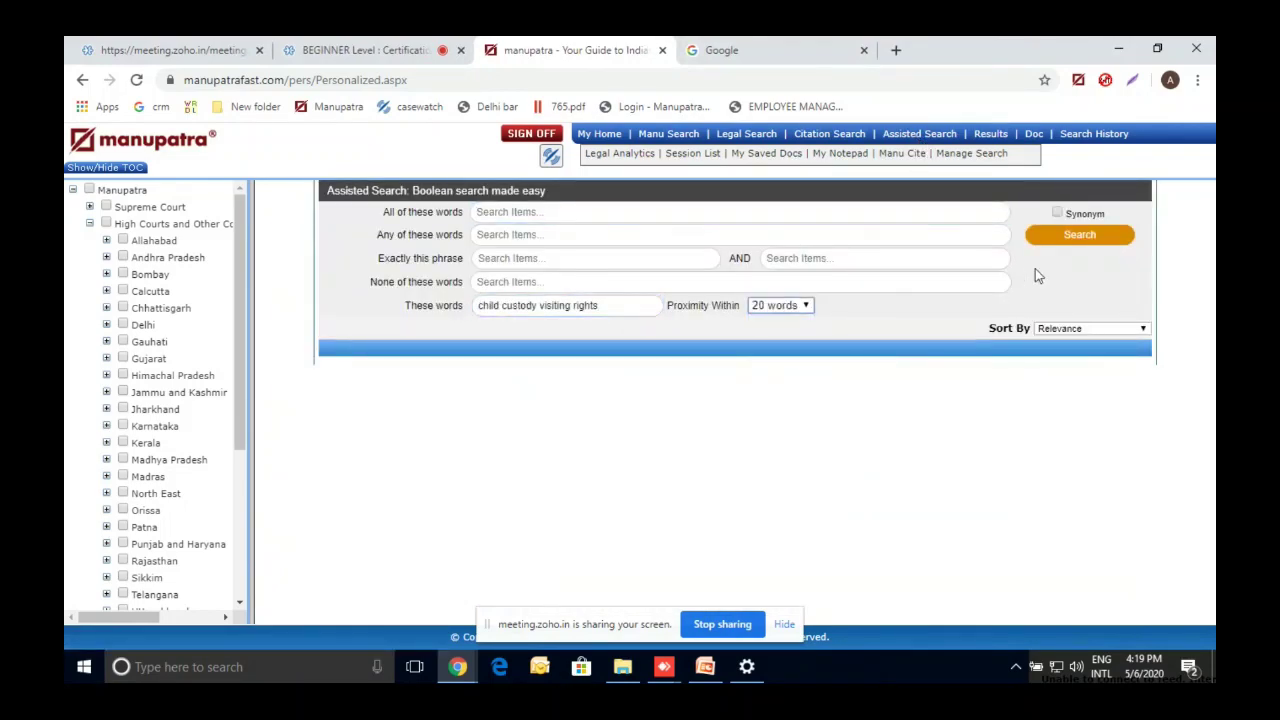
left_click(1076, 237)
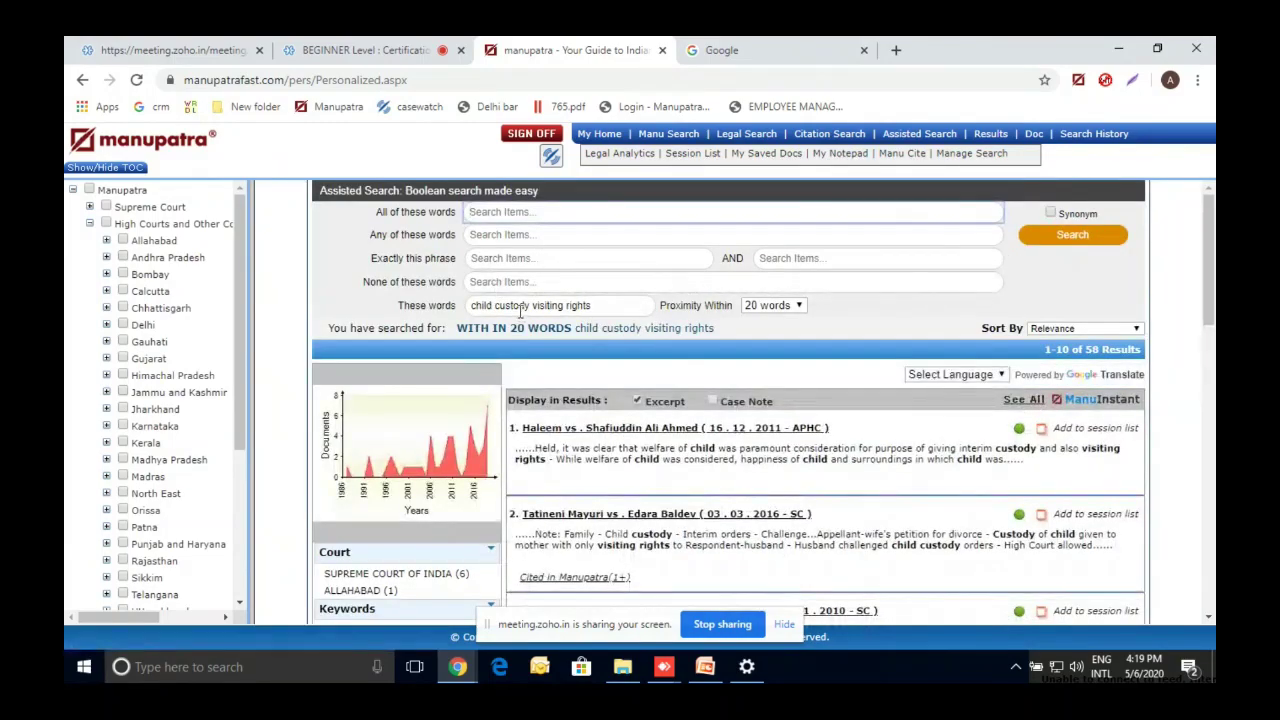
- Examine the proximity search words against the excerpts of the listed child custody judgments
left_click_drag(477, 308, 620, 312)
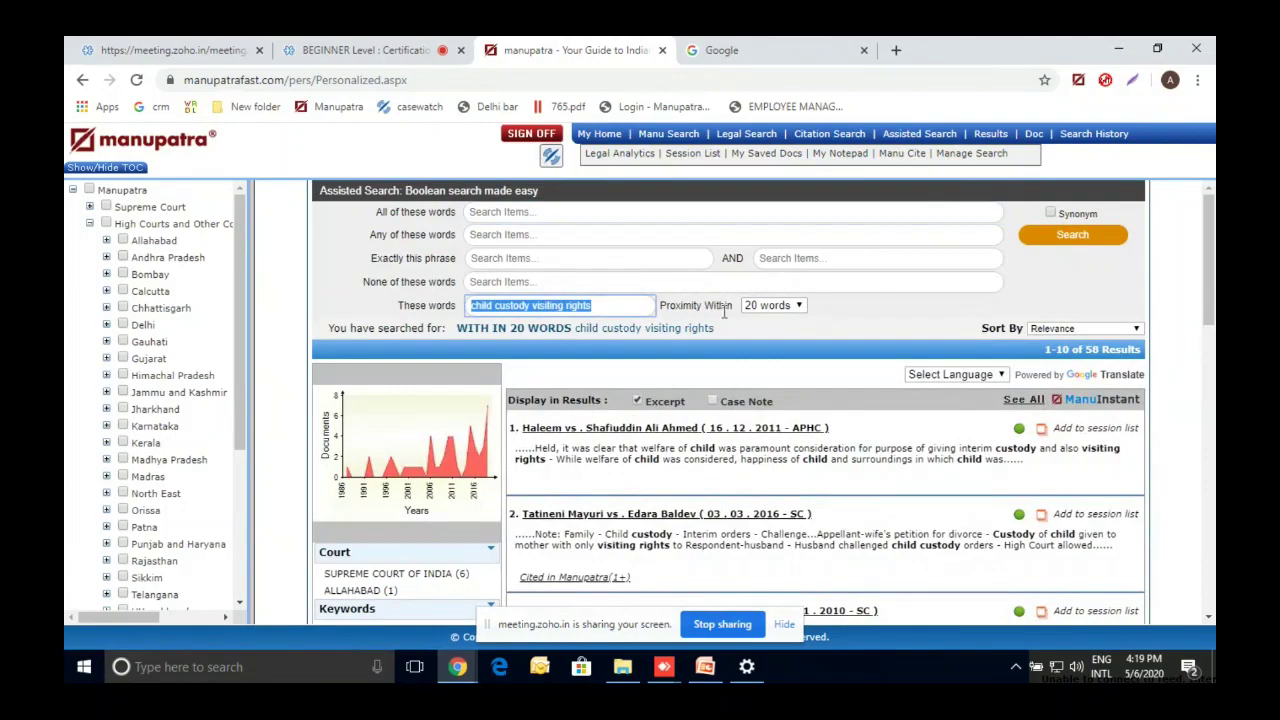
left_click(770, 319)
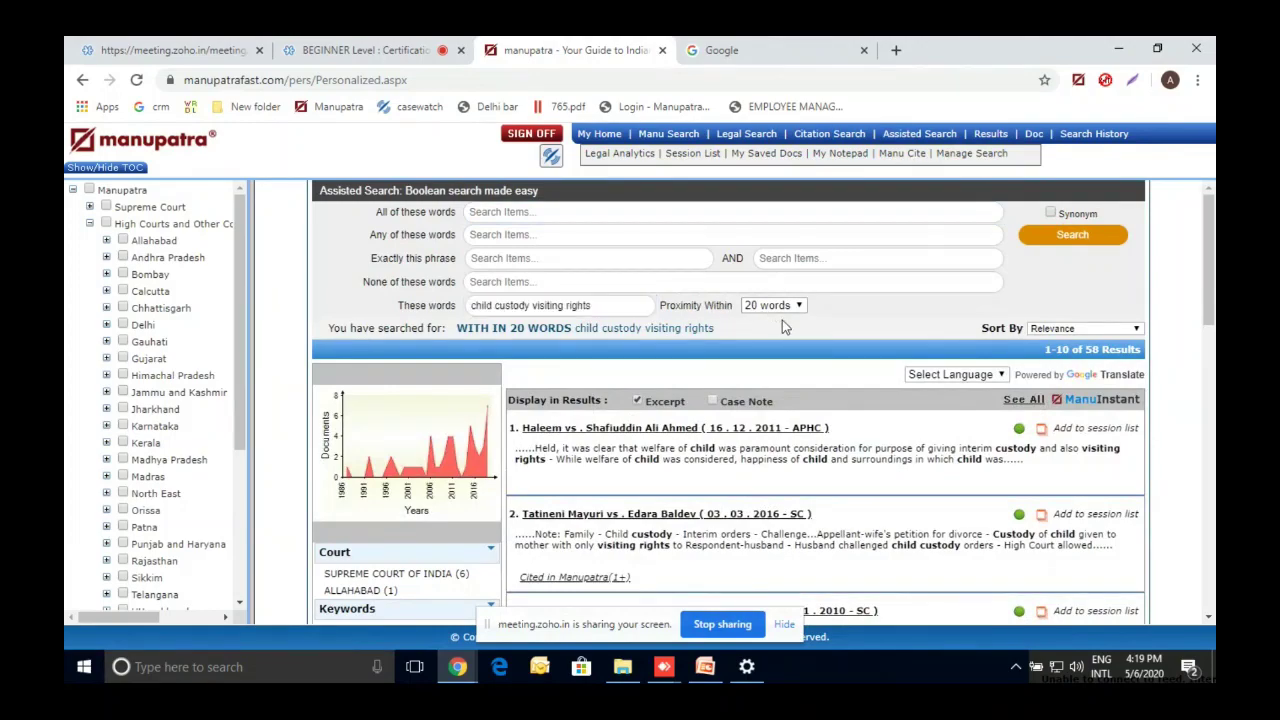
scroll(594, 313, "down", 7)
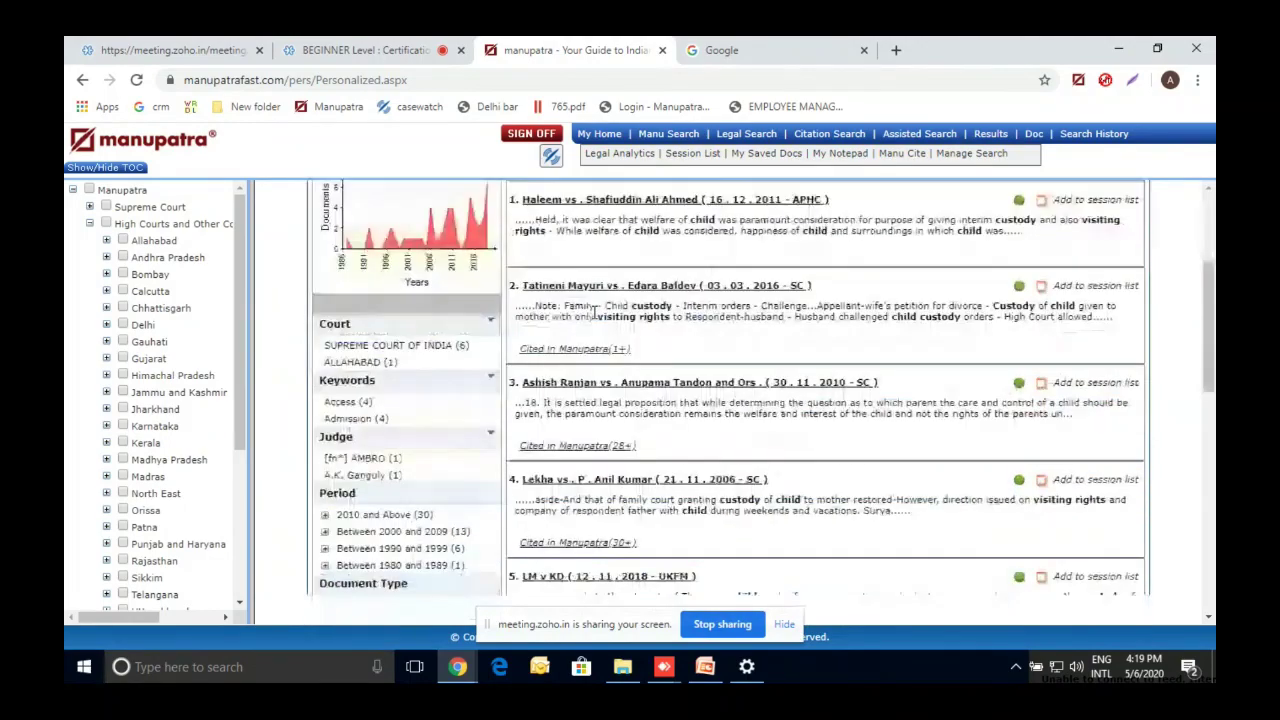
scroll(594, 316, "up", 7)
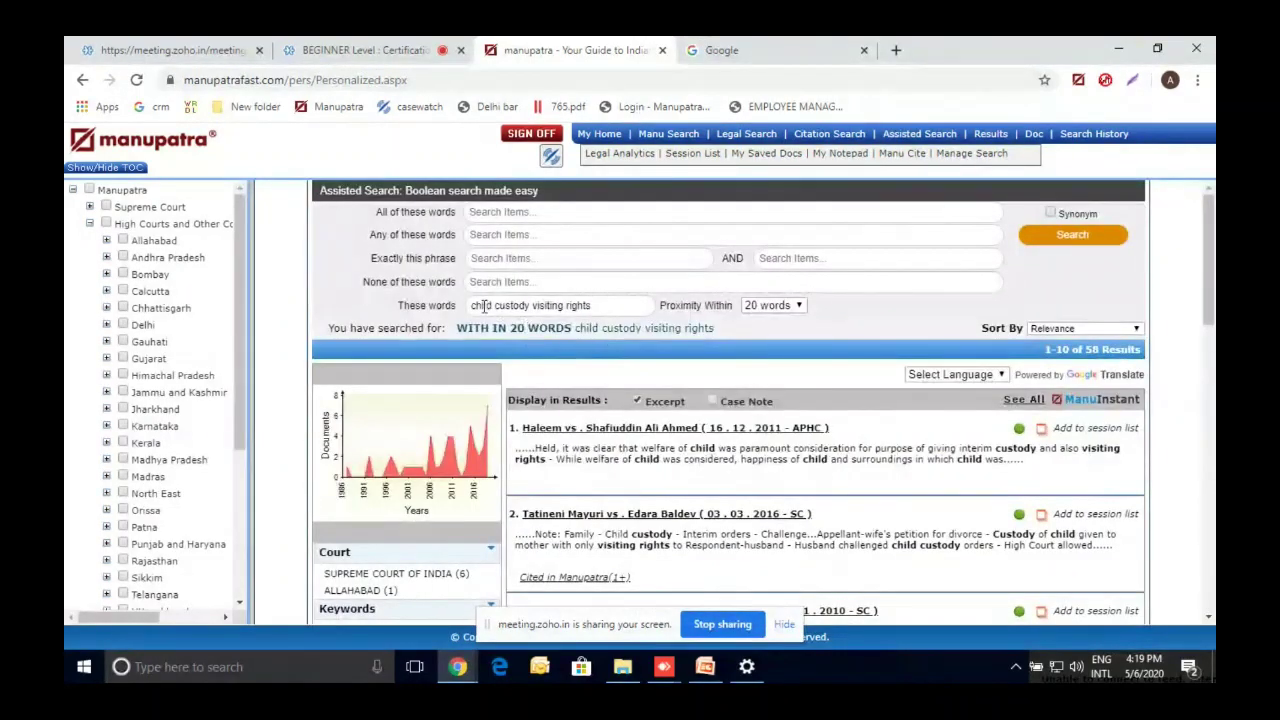
left_click_drag(470, 305, 588, 310)
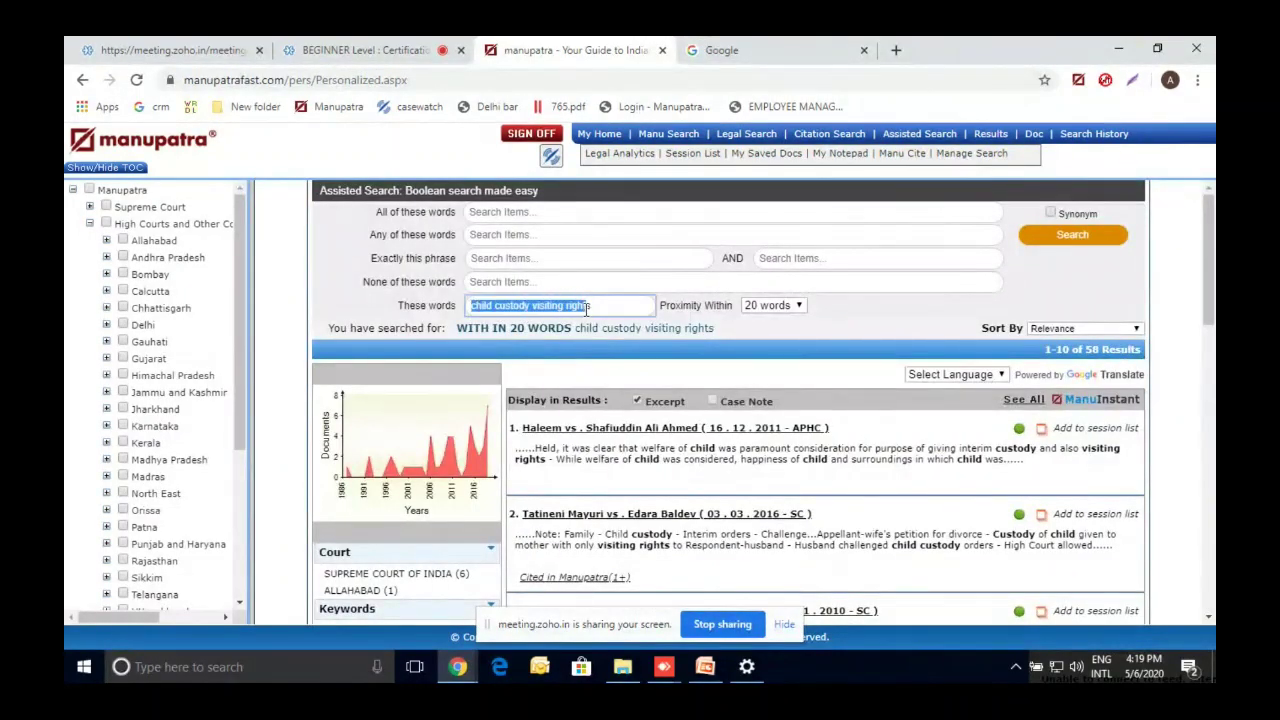
left_click(772, 331)
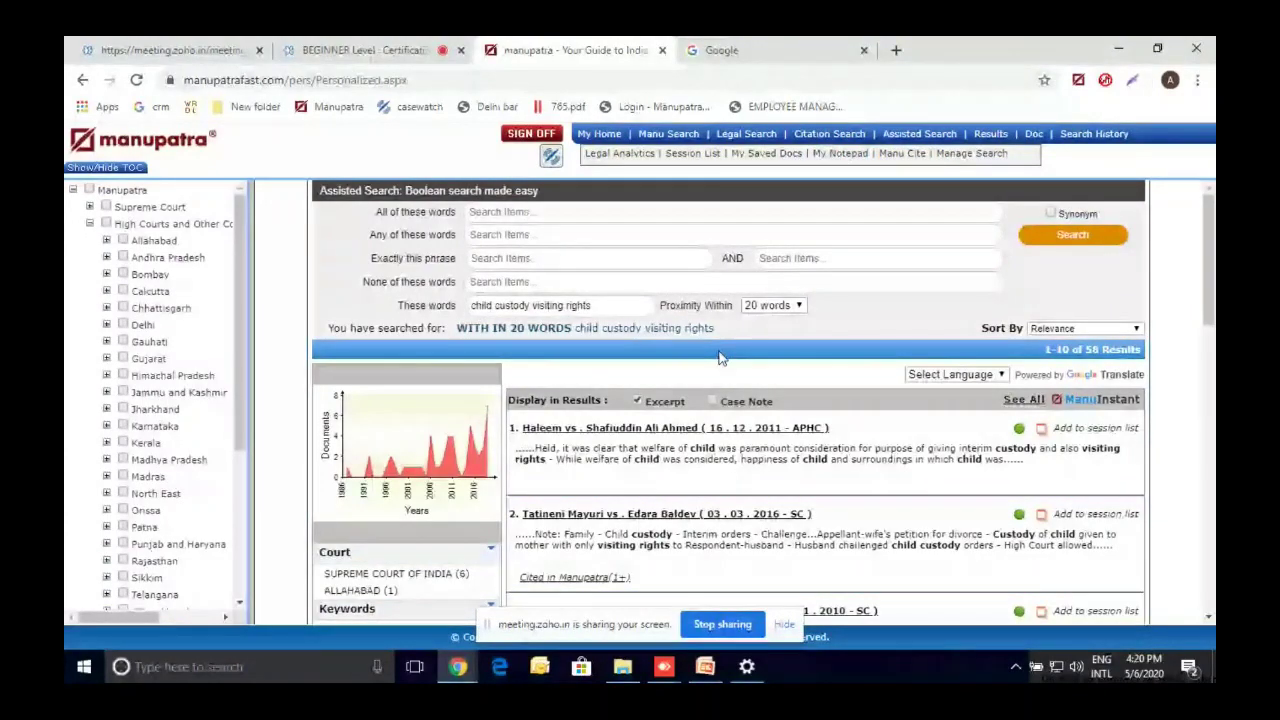
left_click(604, 312)
left_click(474, 310)
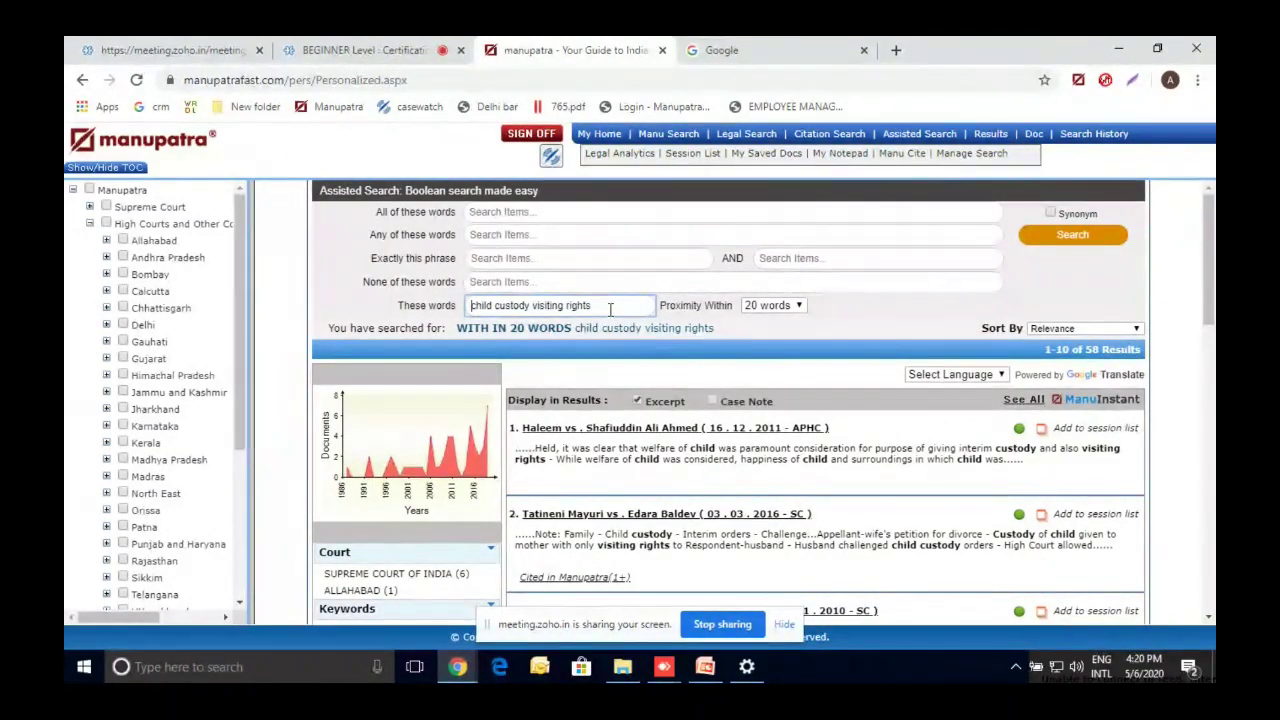
double_click(508, 310)
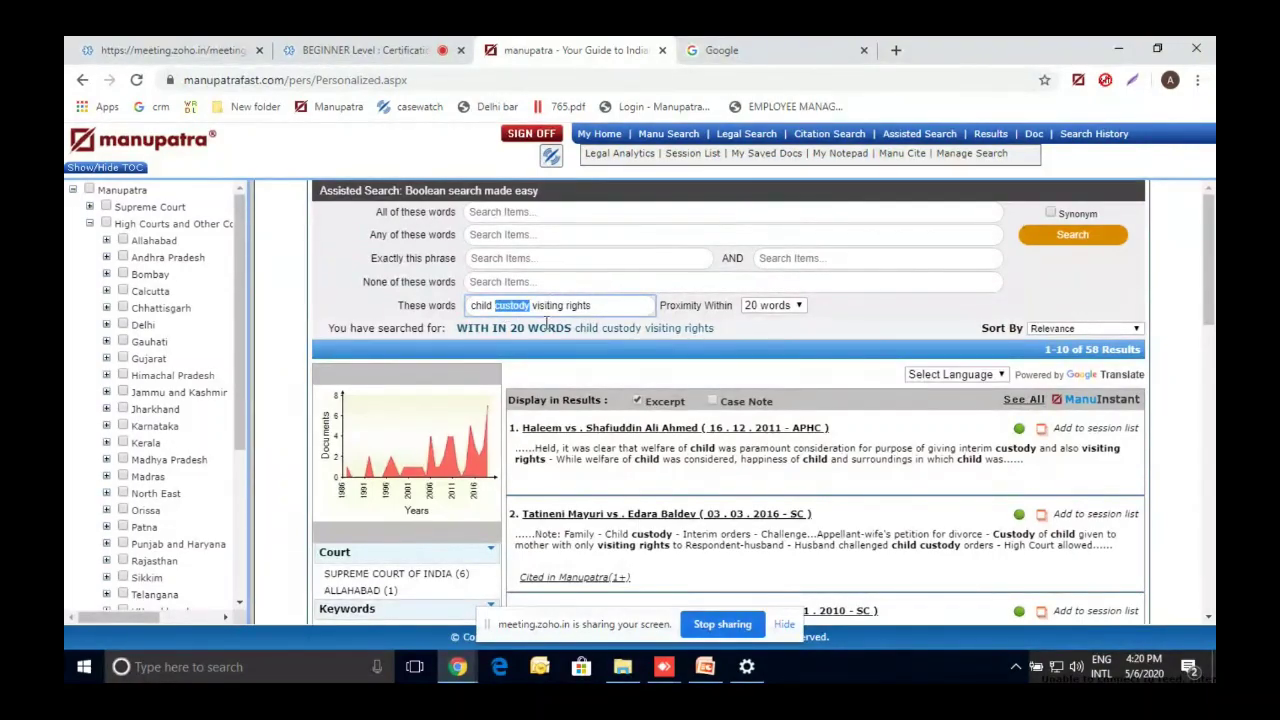
left_click(598, 310)
scroll(745, 350, "down", 1)
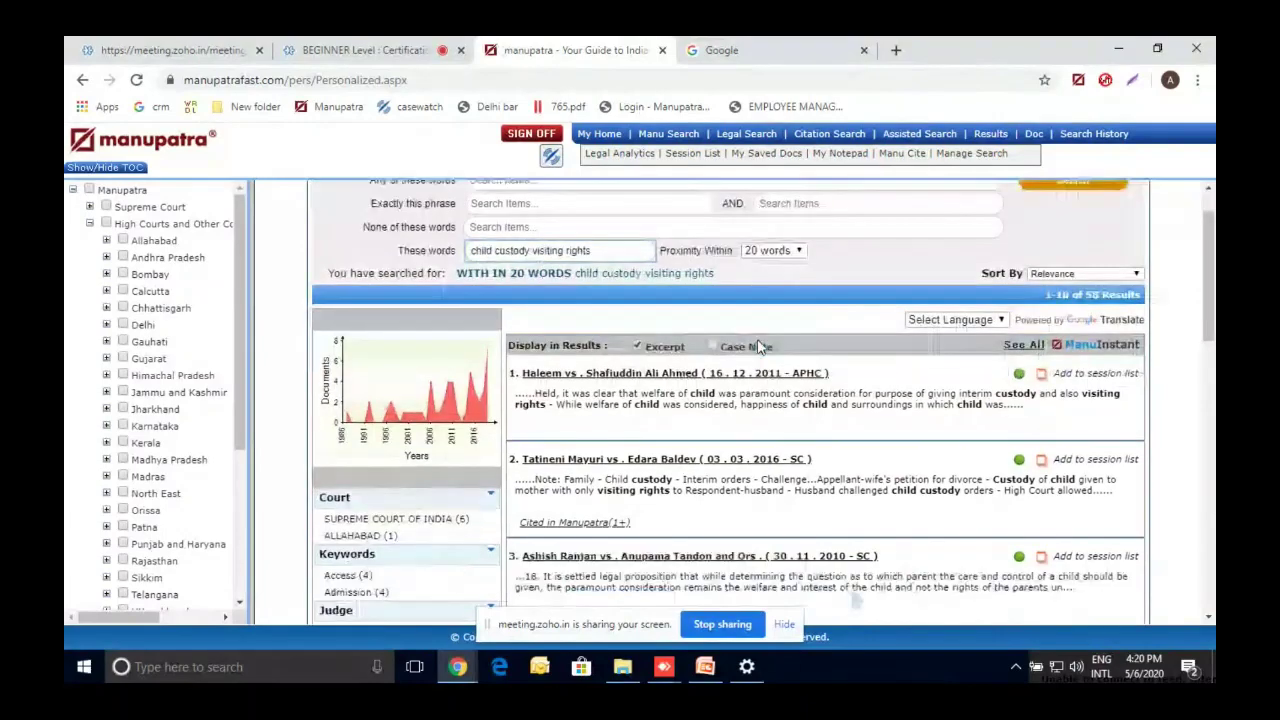
scroll(758, 346, "up", 1)
mouse_move(716, 677)
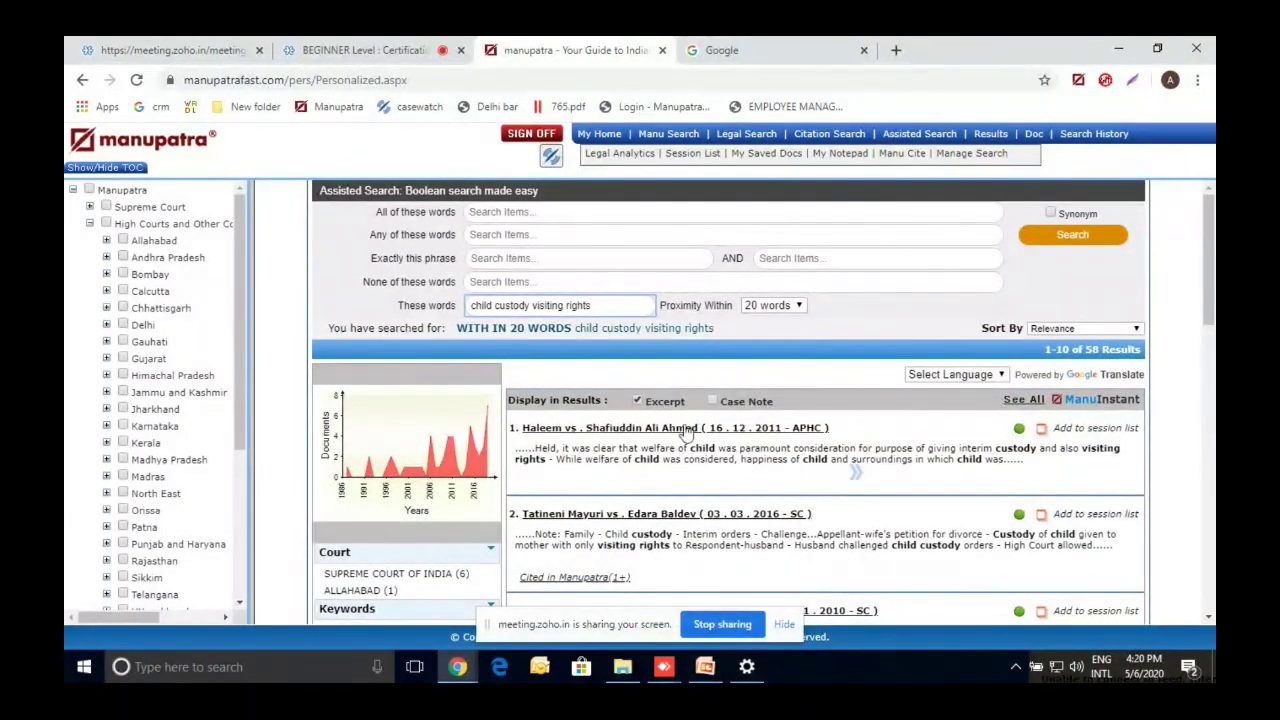
- Clear the proximity words and enter "dowry death" as the exact phrase
key("ctrl+a")
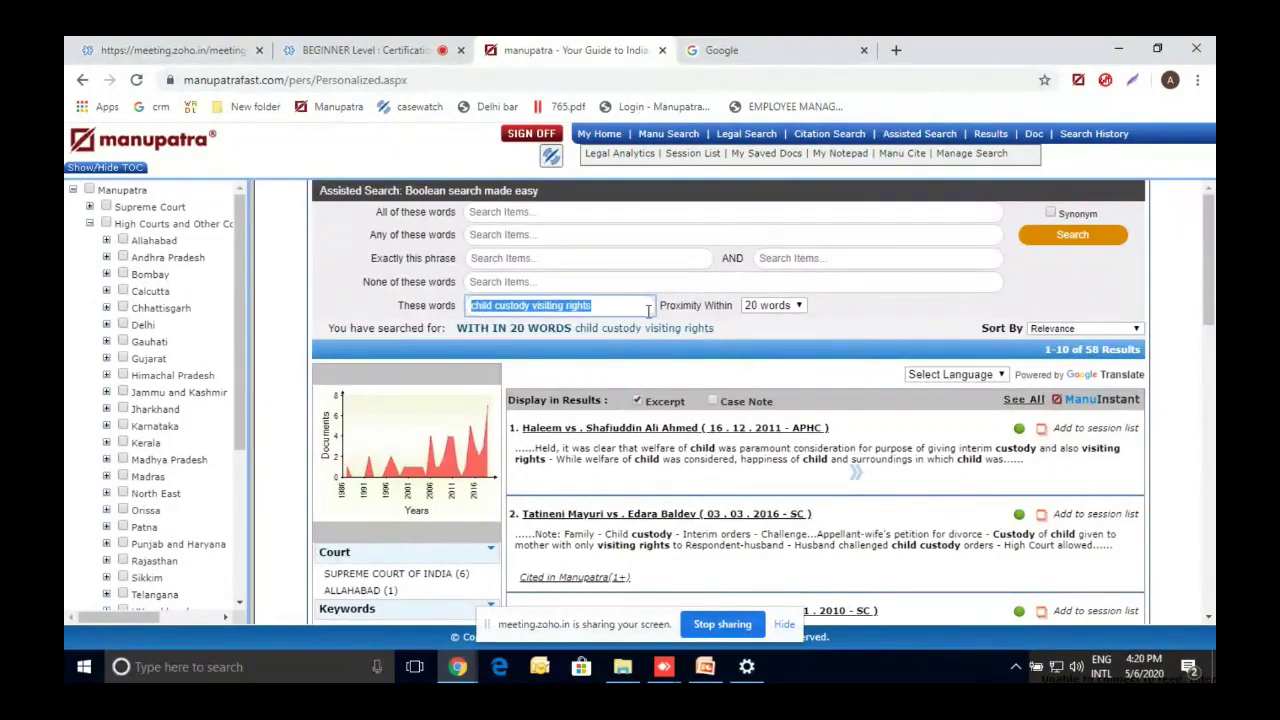
key("BackSpace")
left_click(624, 258)
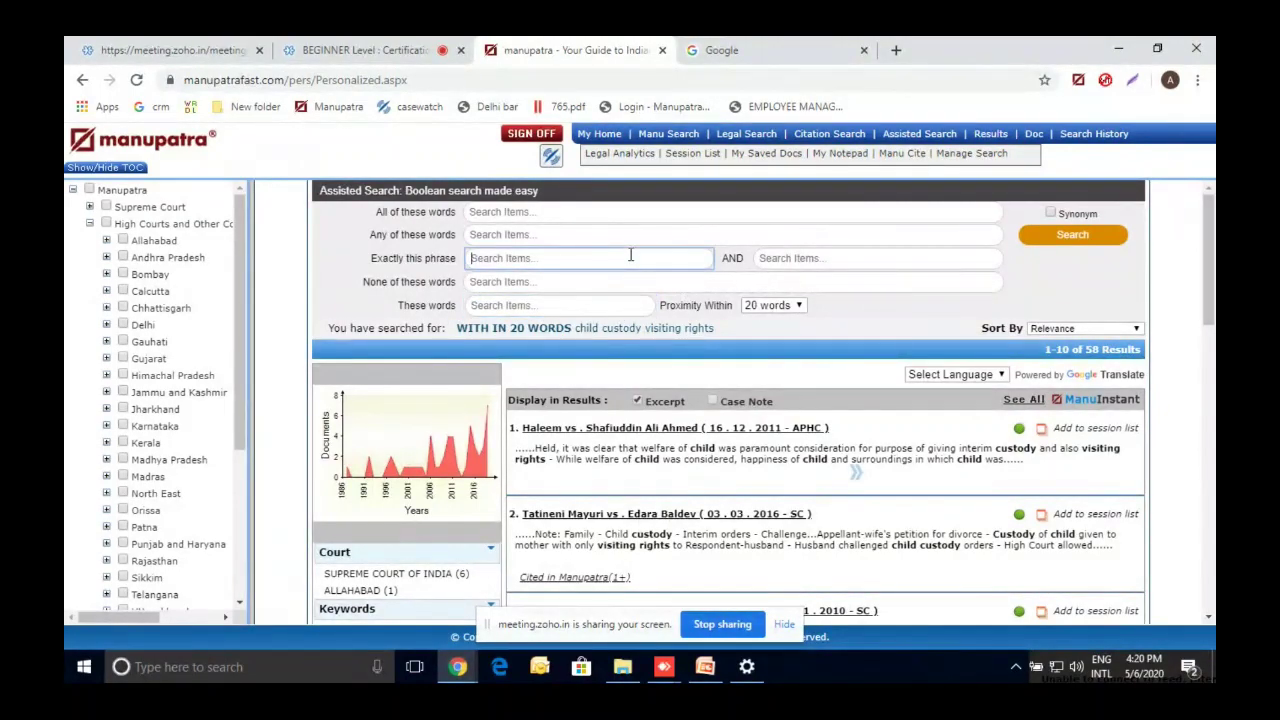
type("dowry death")
- Unselect the proximity distance and run the search for the exact phrase "dowry death"
left_click(1073, 236)
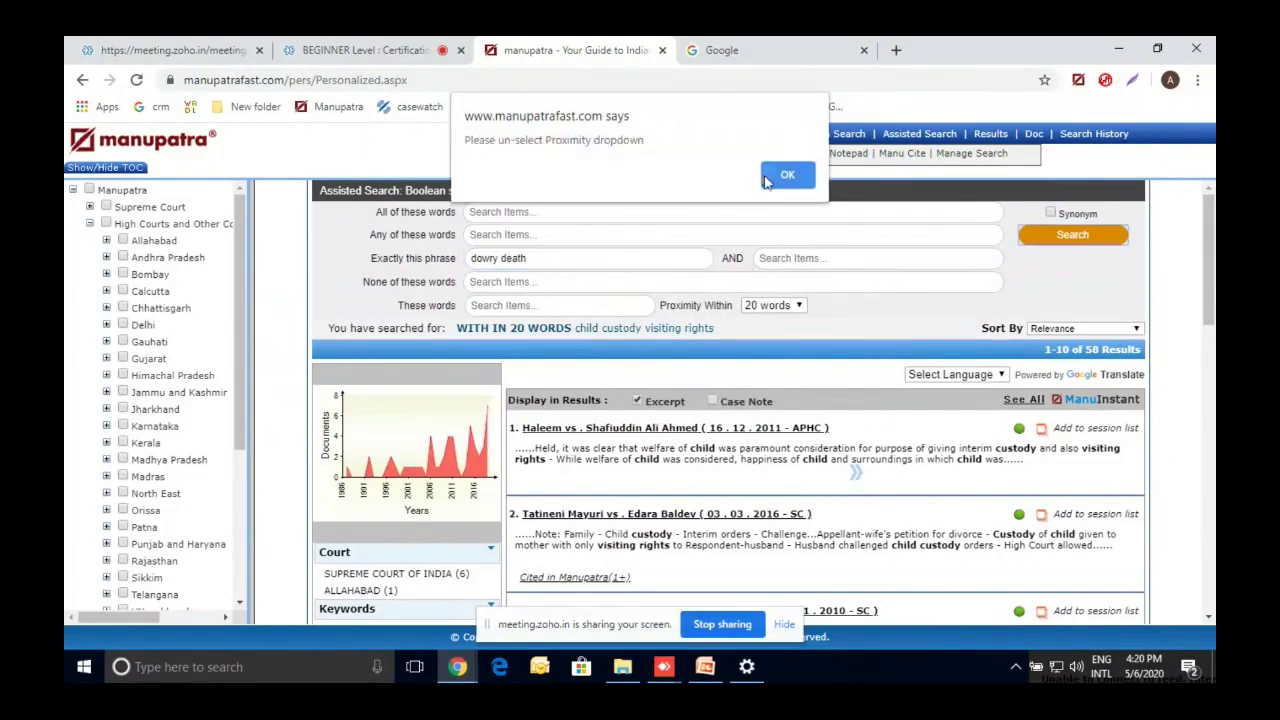
left_click(778, 177)
left_click(775, 306)
left_click(778, 321)
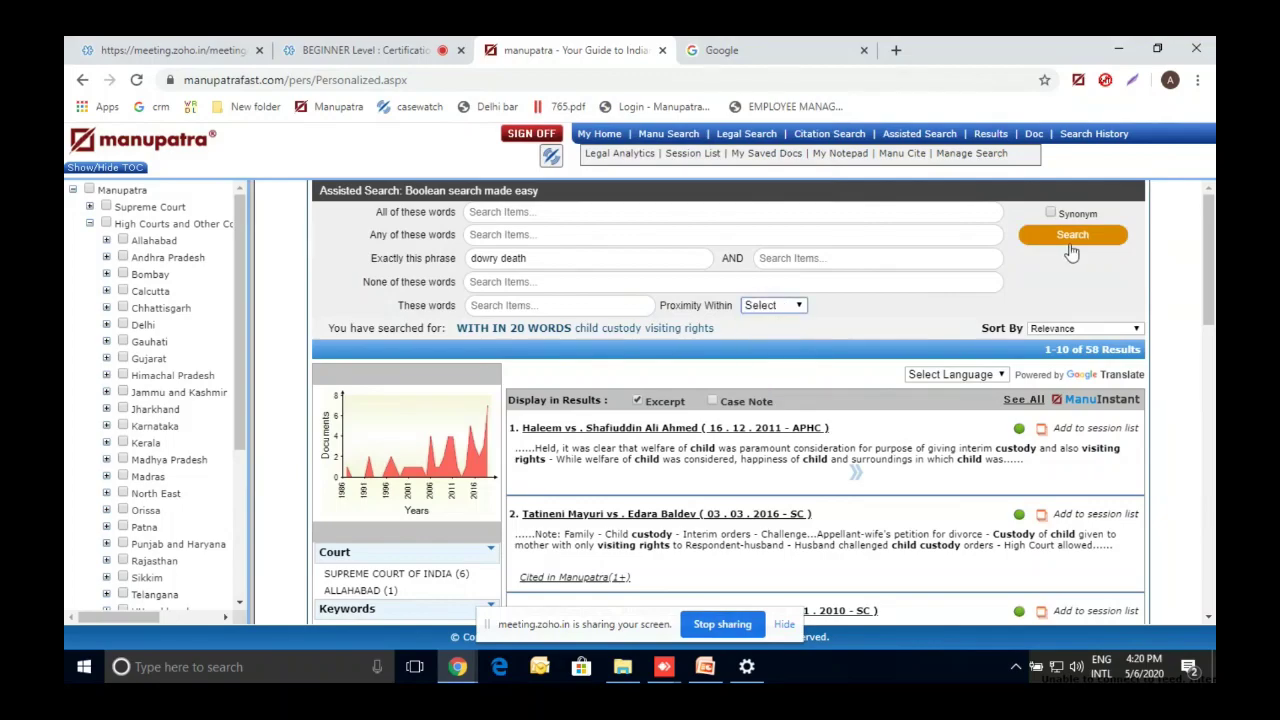
left_click(1073, 240)
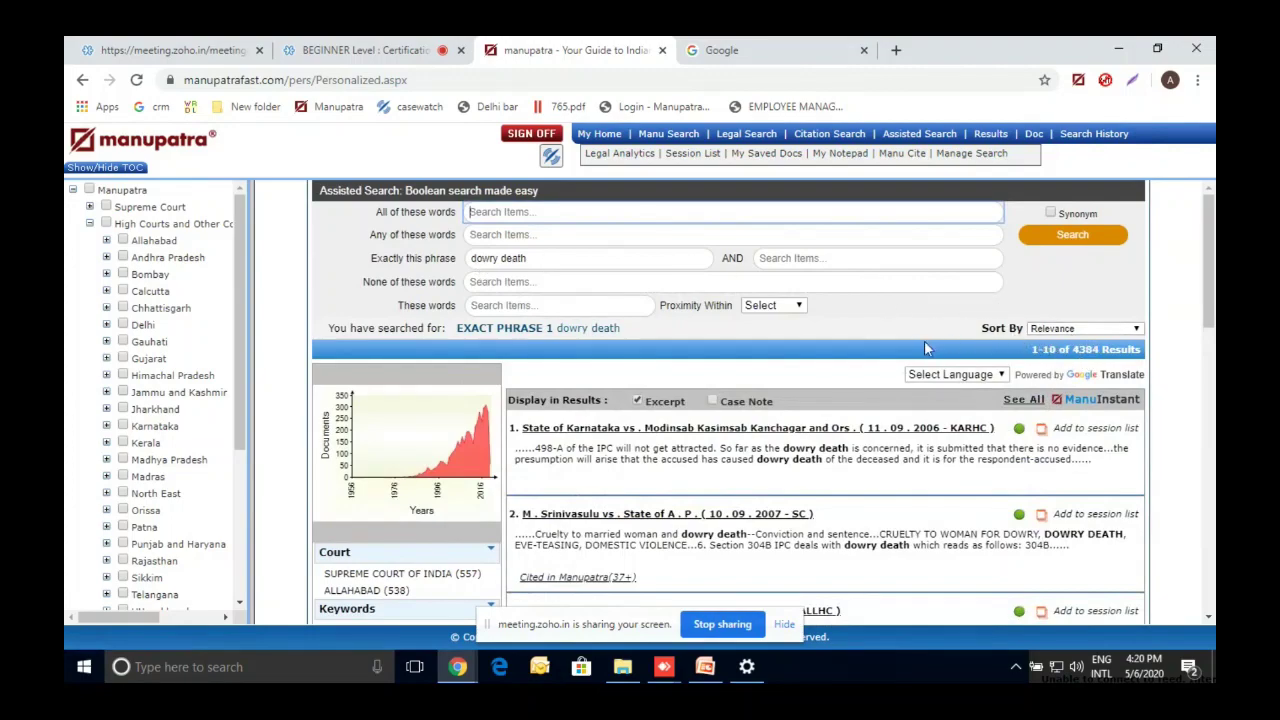
- Add the proximity words "dying declaration" within 10 words to the dowry death search and run it
left_click(544, 262)
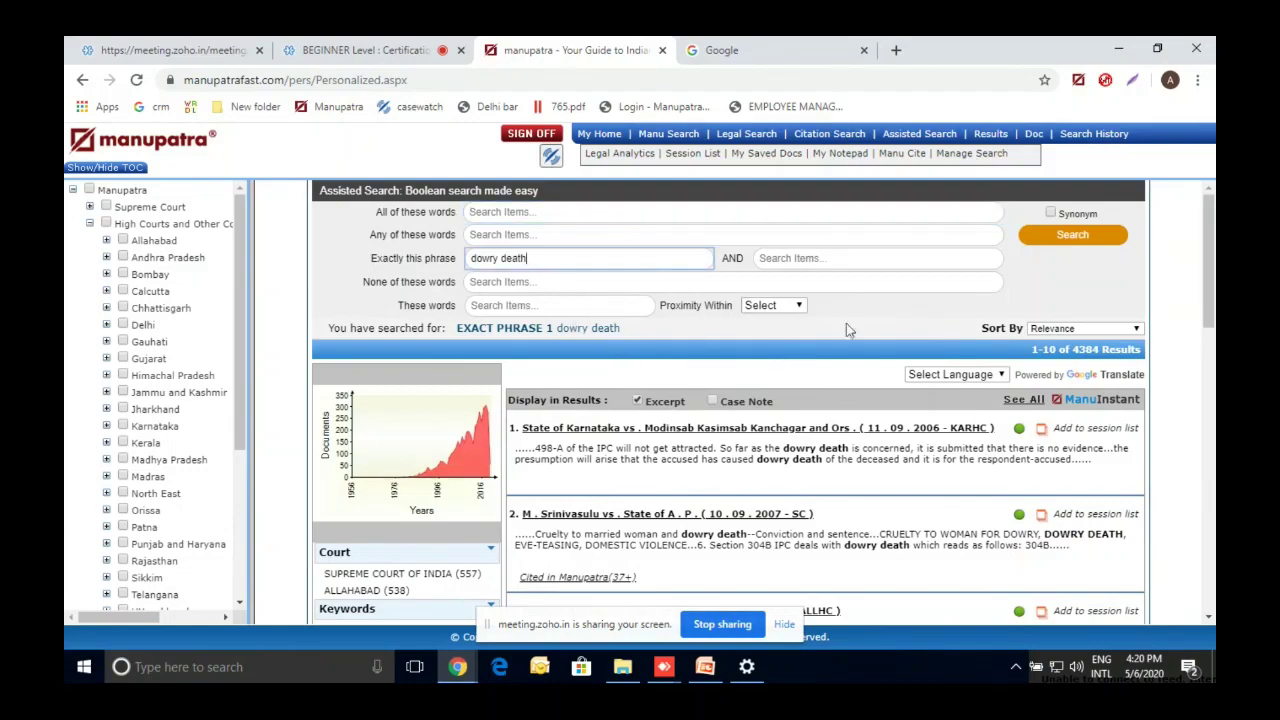
left_click(1085, 352)
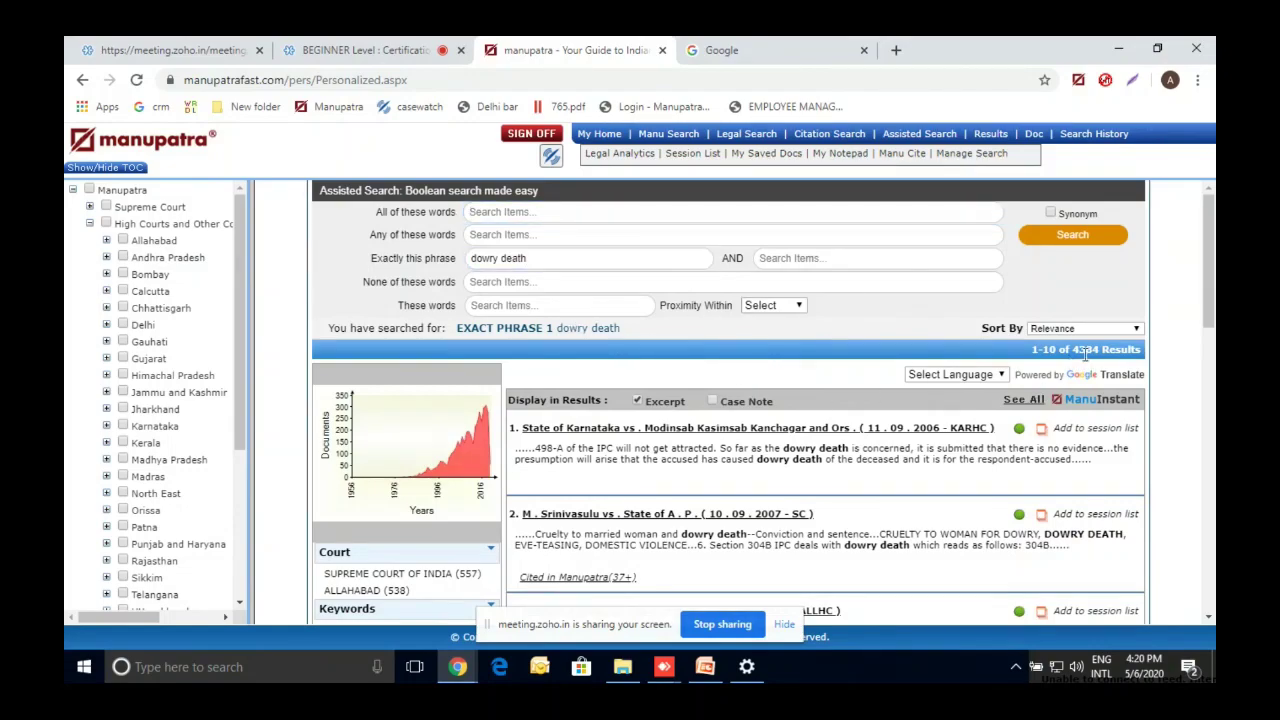
left_click(560, 310)
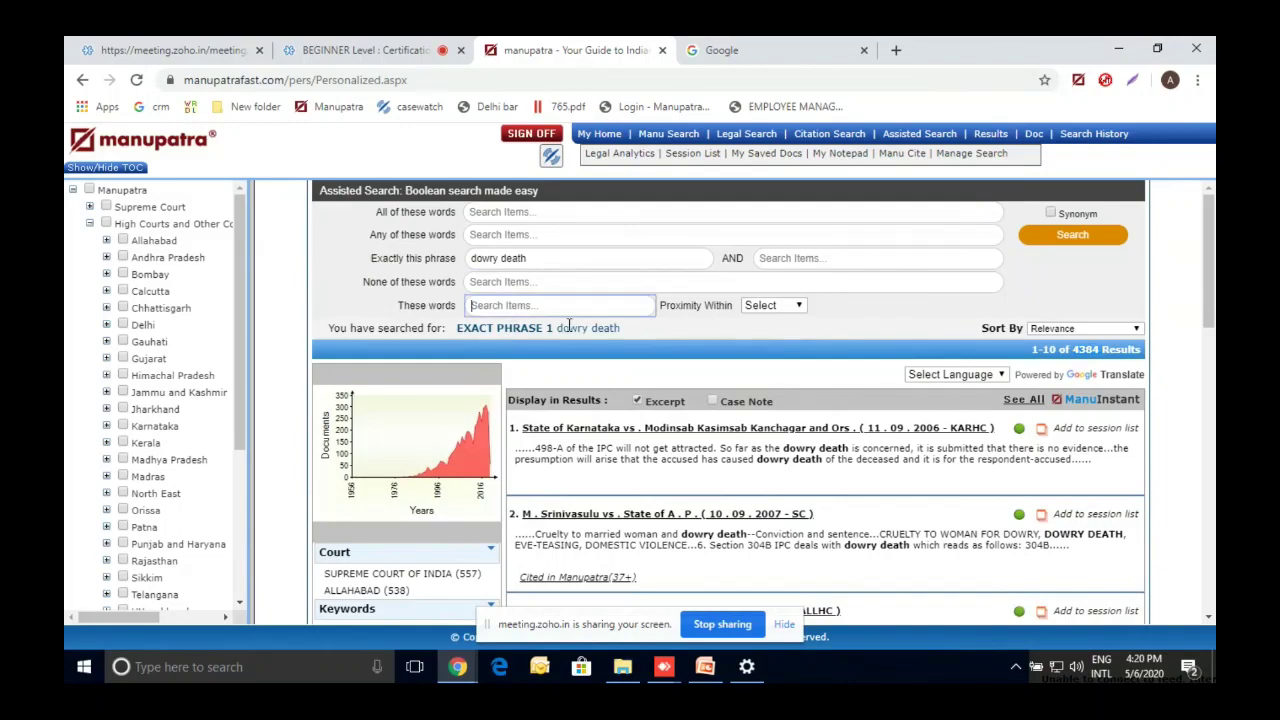
type("dying declaration")
left_click(774, 305)
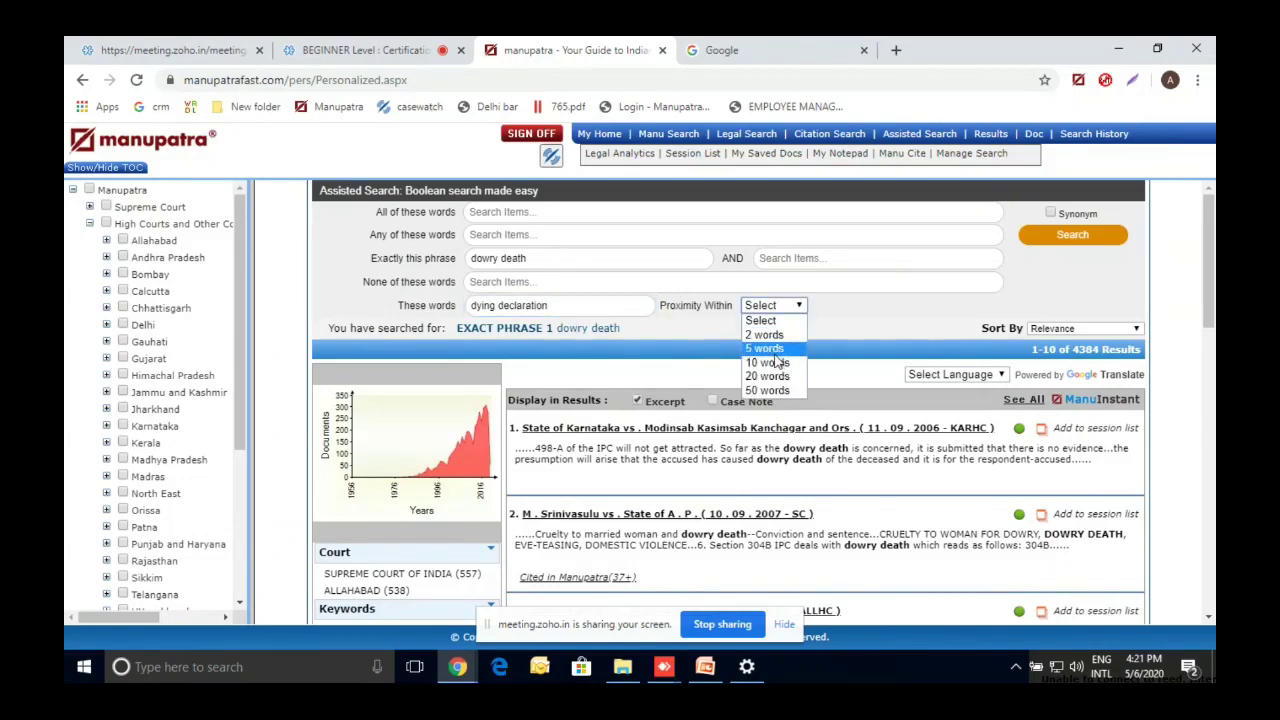
left_click(770, 362)
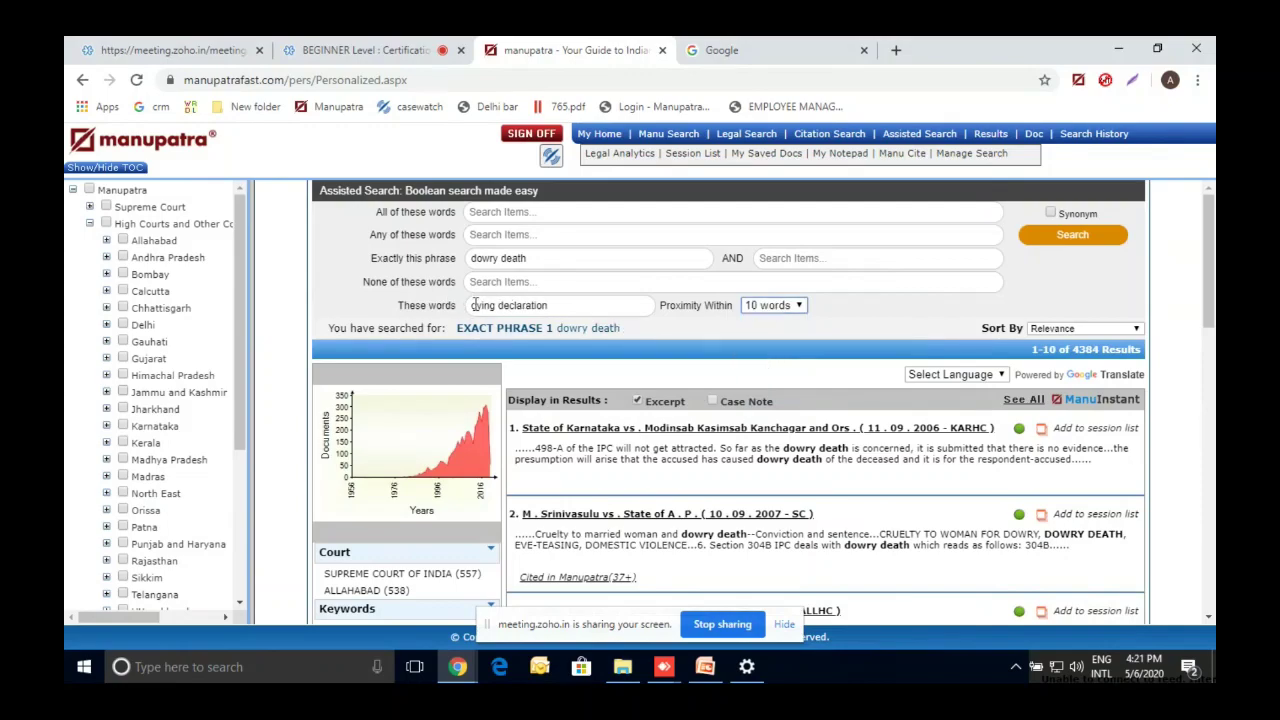
left_click(1055, 245)
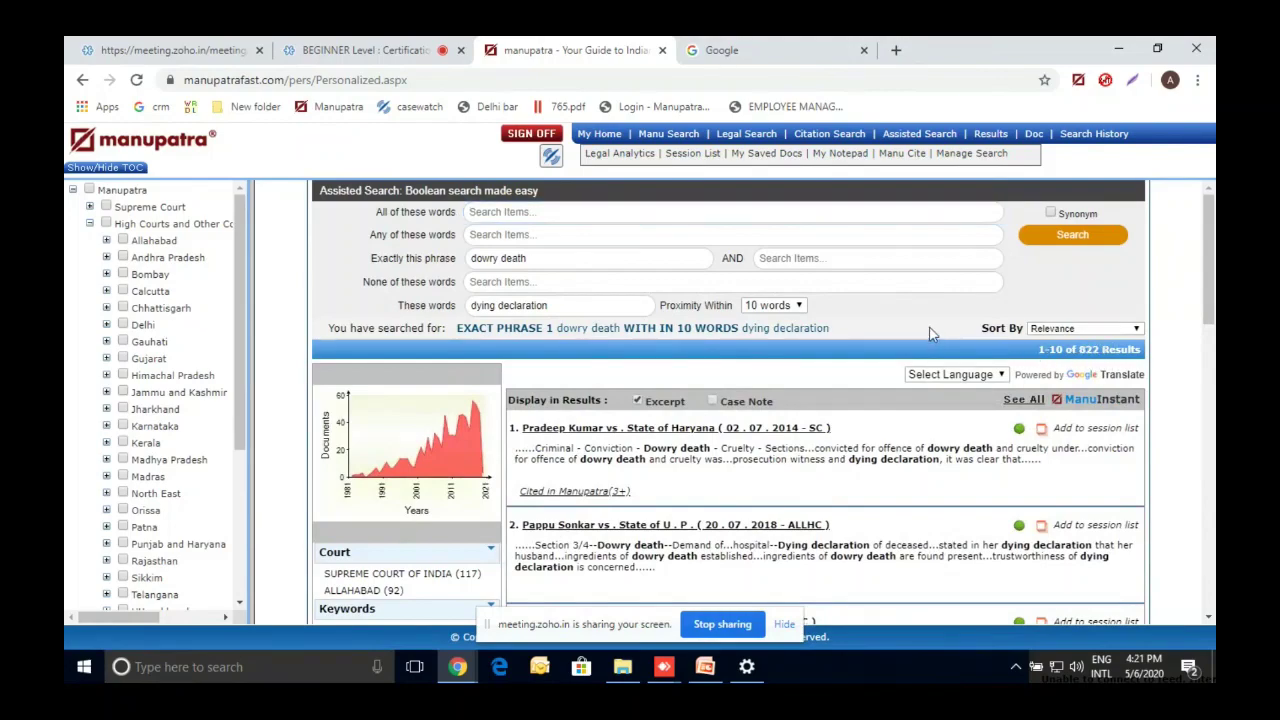
- Exclude documents containing the word "witness" and run the search again
left_click(505, 285)
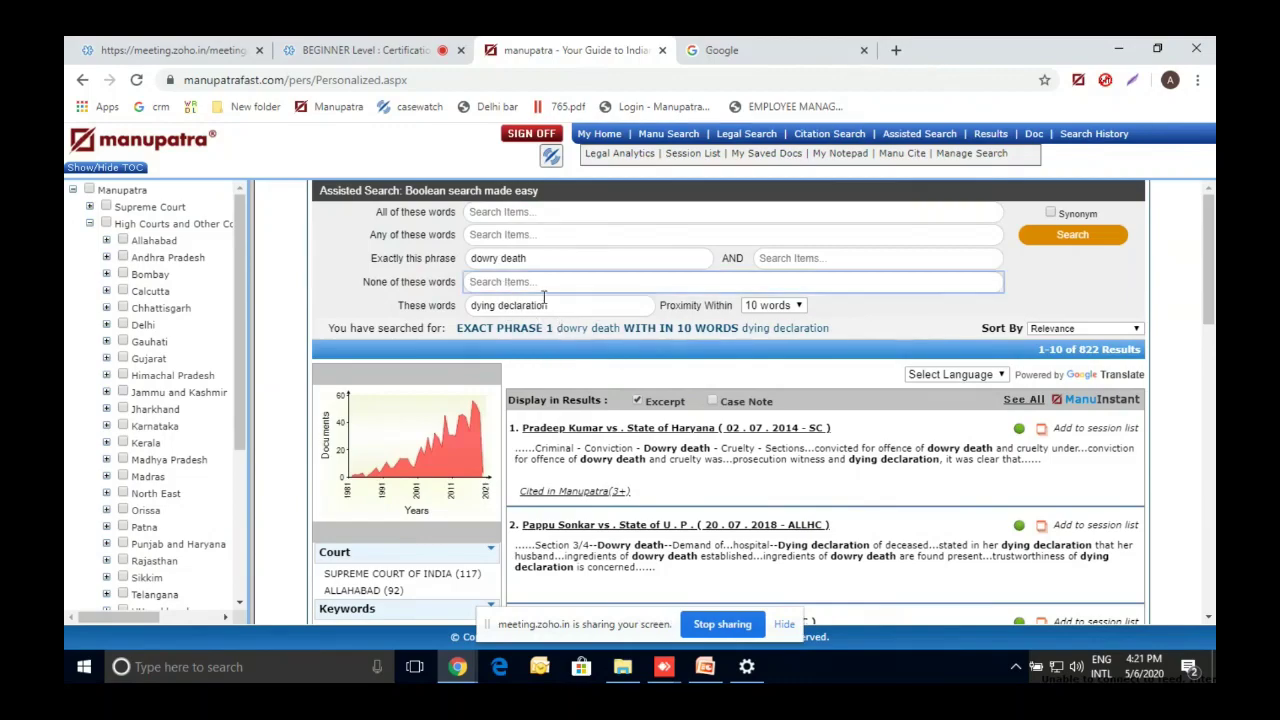
type("witness")
left_click(1052, 241)
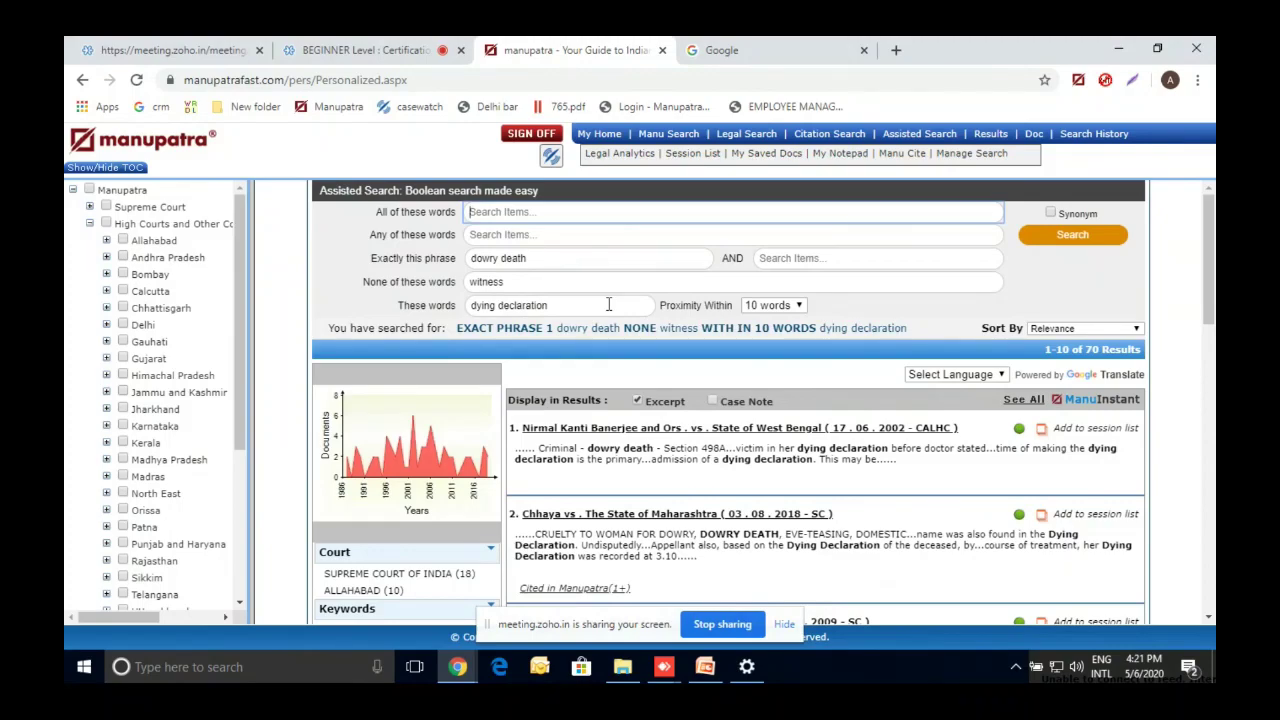
- Switch to PowerPoint, read the "Find your keywords" question on slide 6, and return to Manupatra
left_click(705, 666)
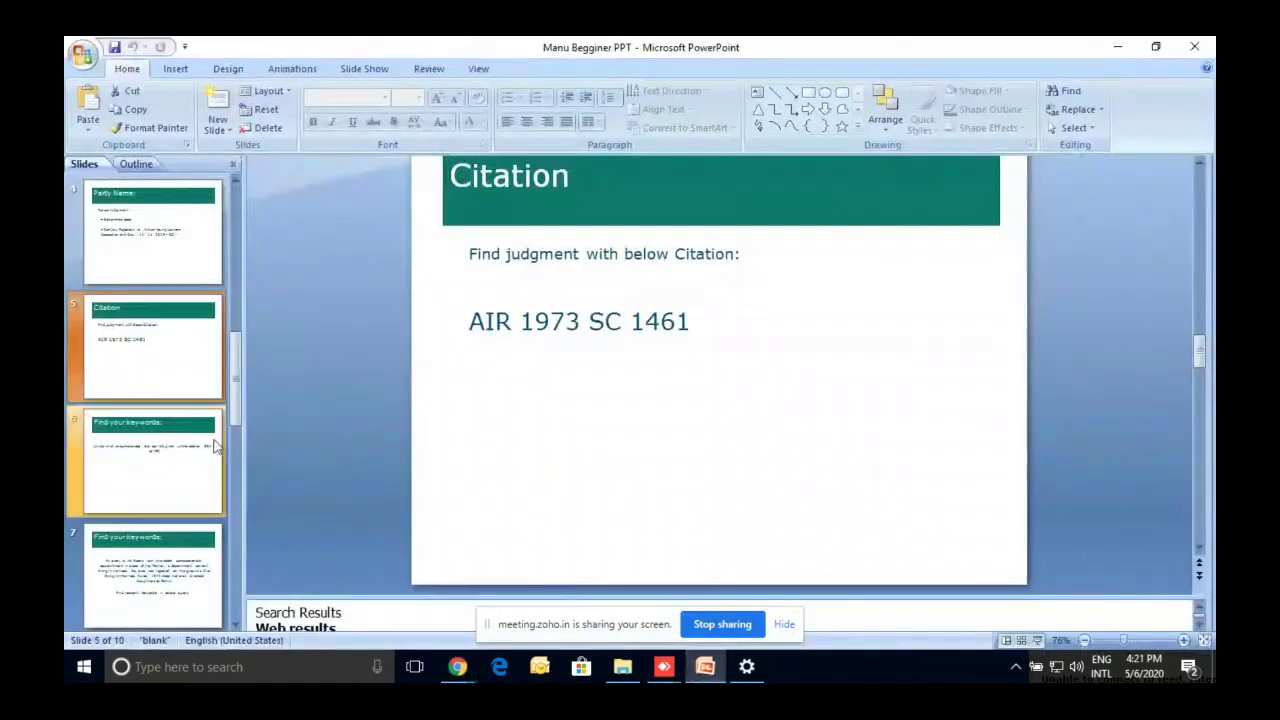
left_click(136, 473)
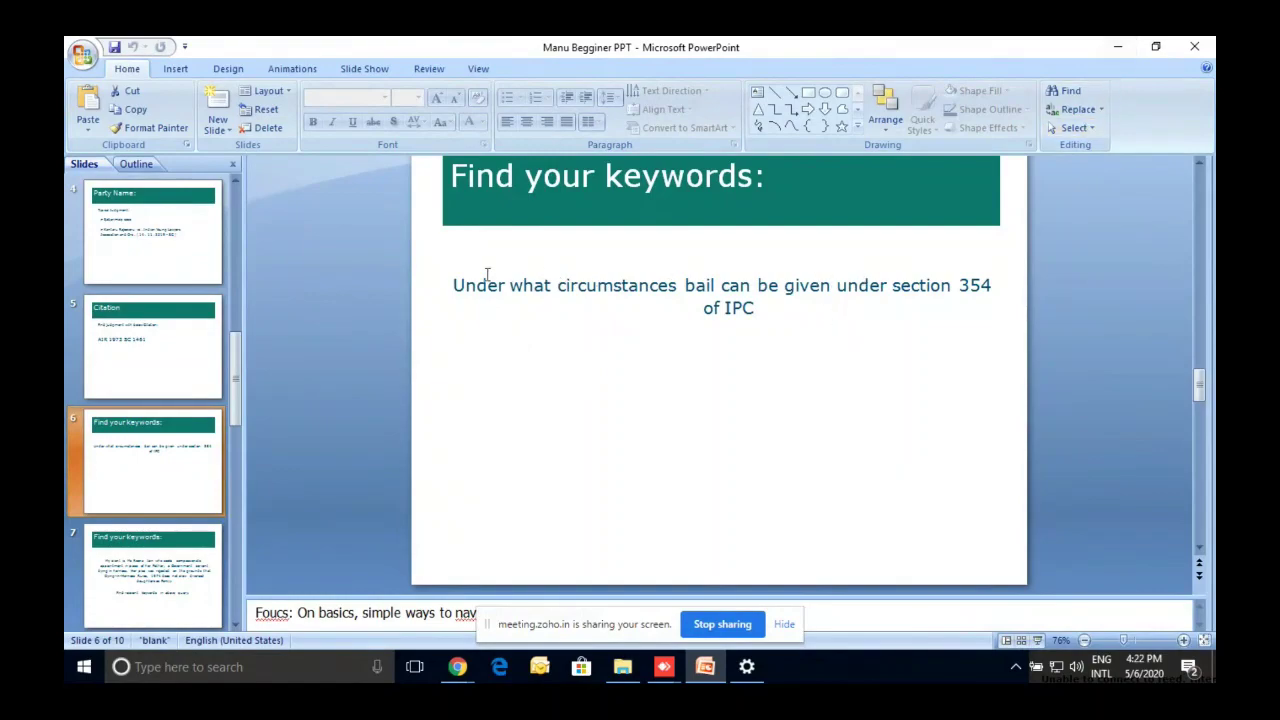
left_click(1124, 47)
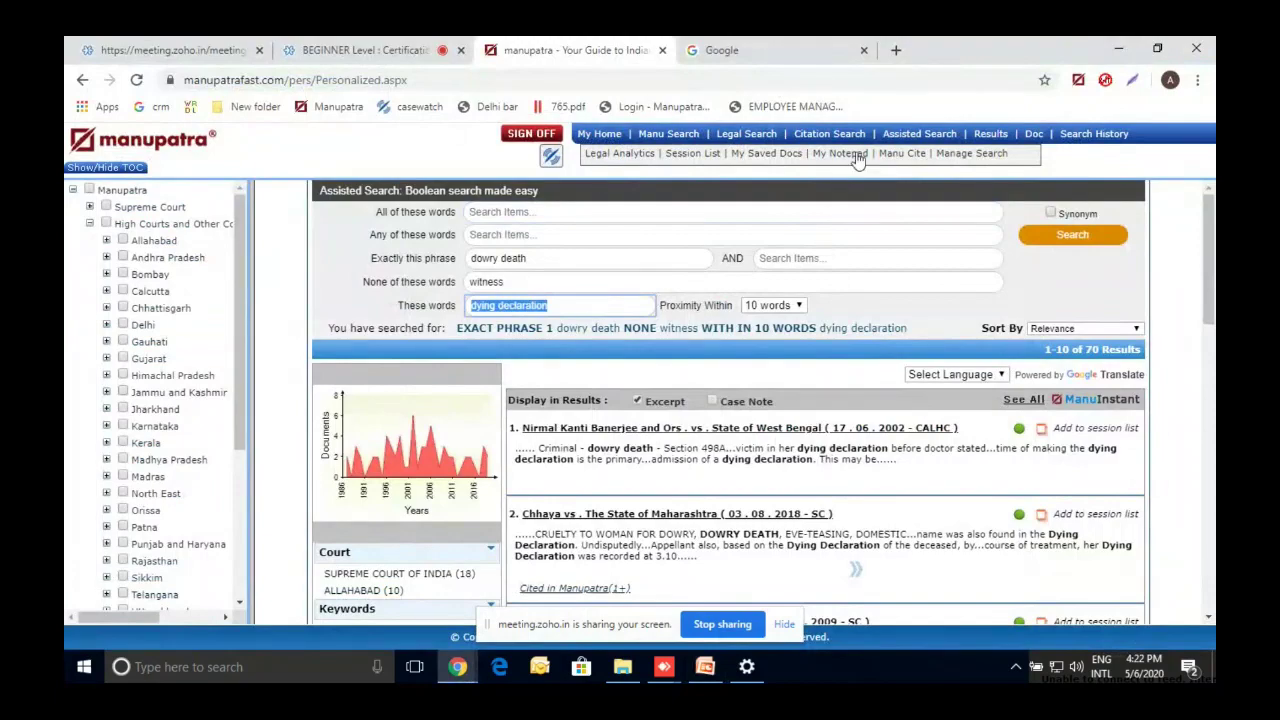
- Start a new Assisted Search for the words "ipc 354 bail grant" with a proximity of 20 words and run it
left_click(889, 136)
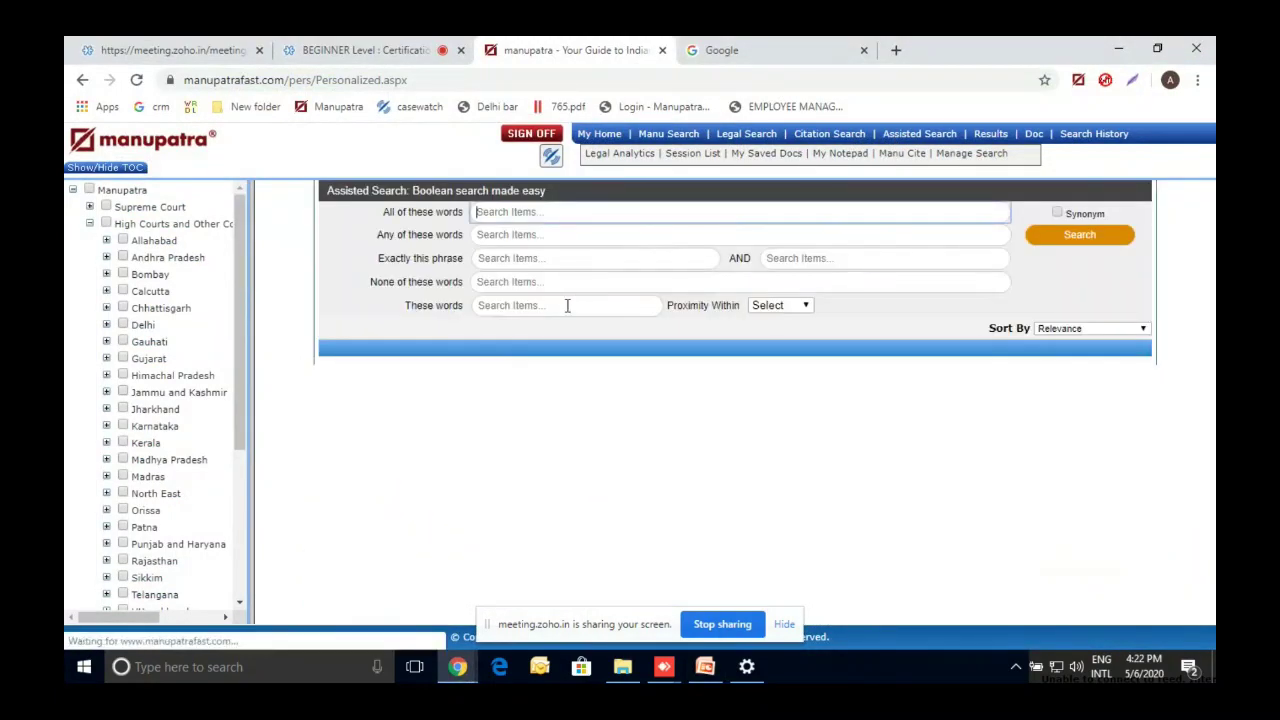
left_click(565, 306)
type("ipc 354")
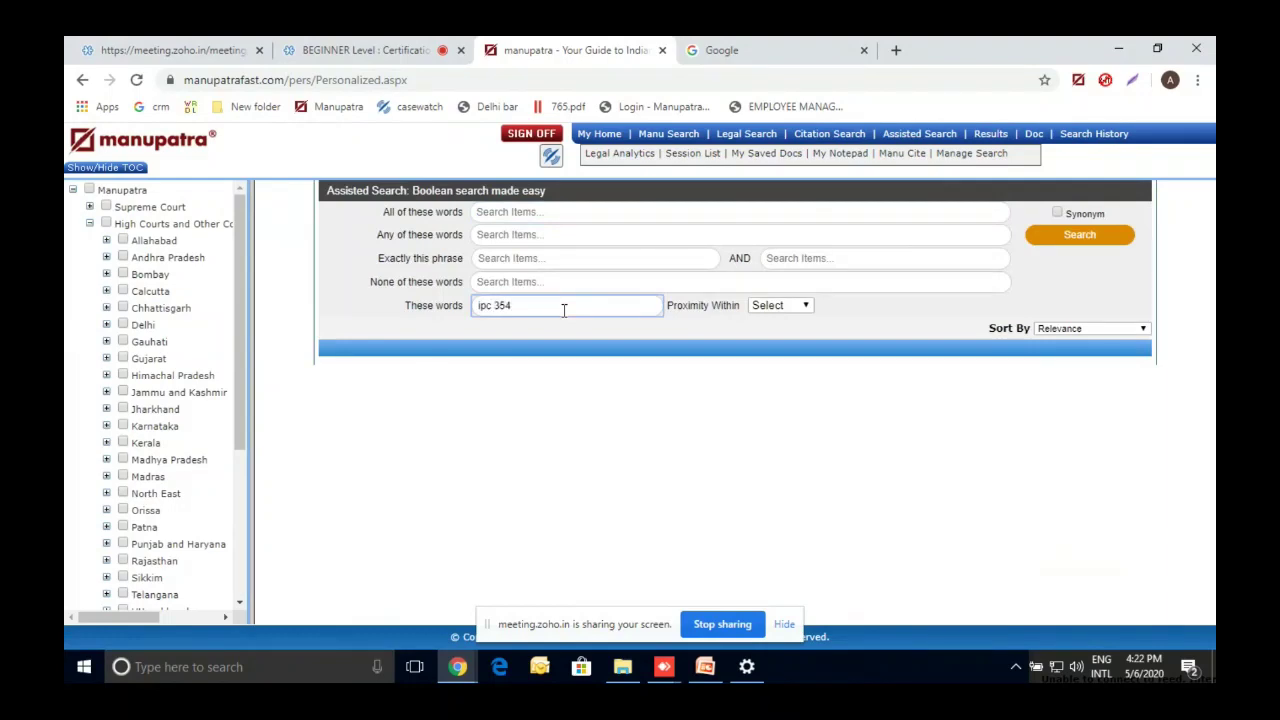
type(" bail grant")
left_click(810, 308)
left_click(800, 378)
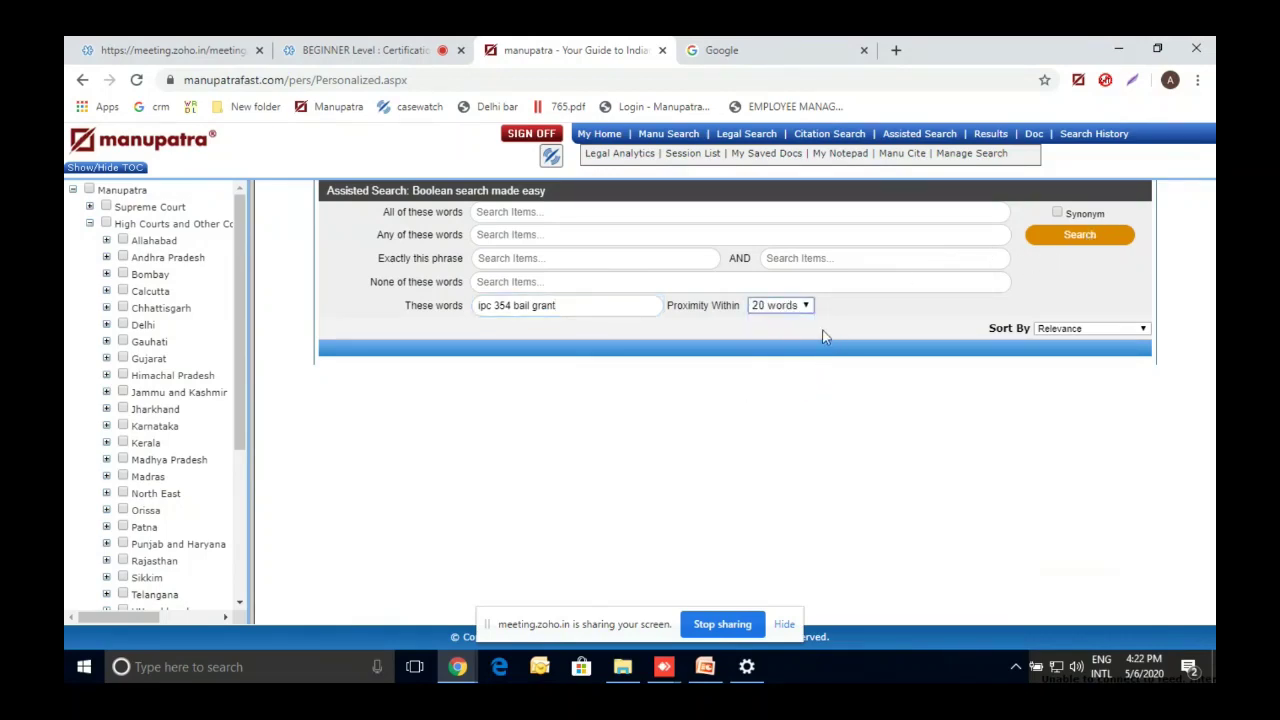
left_click(1087, 244)
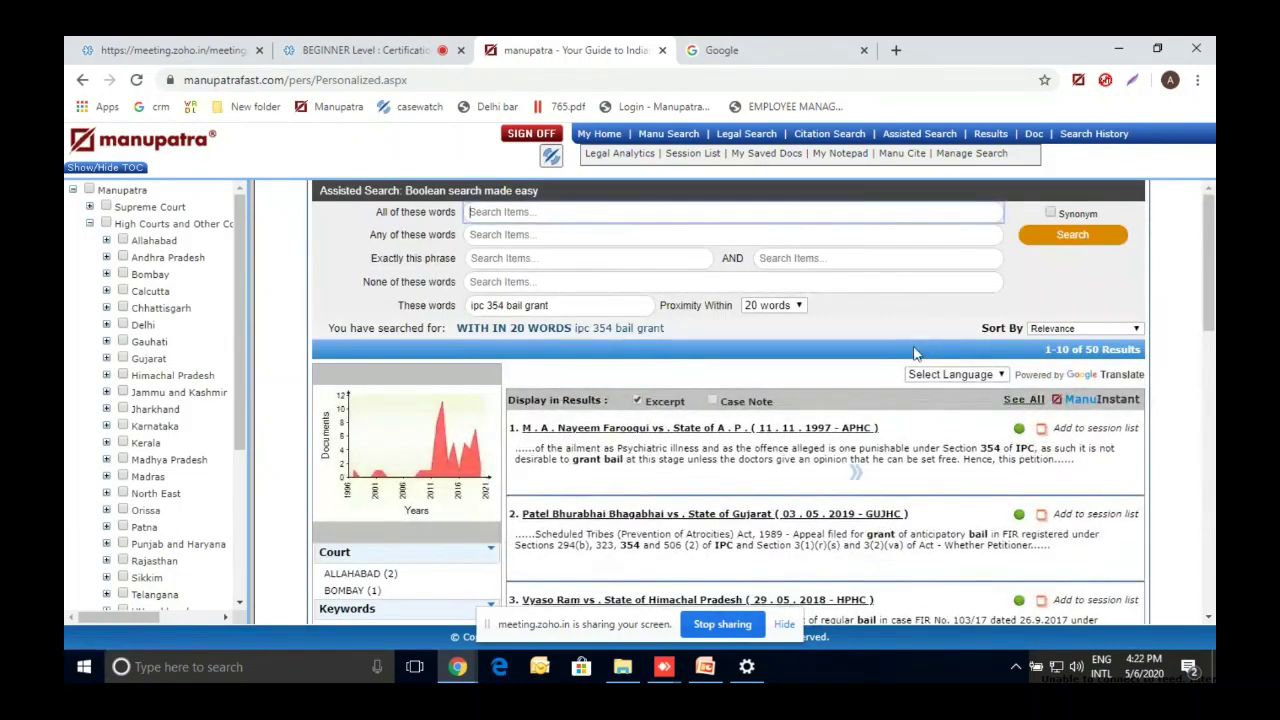
- Review the result excerpts and compare their highlighted terms with the proximity words entered in the search form
scroll(929, 429, "down", 8)
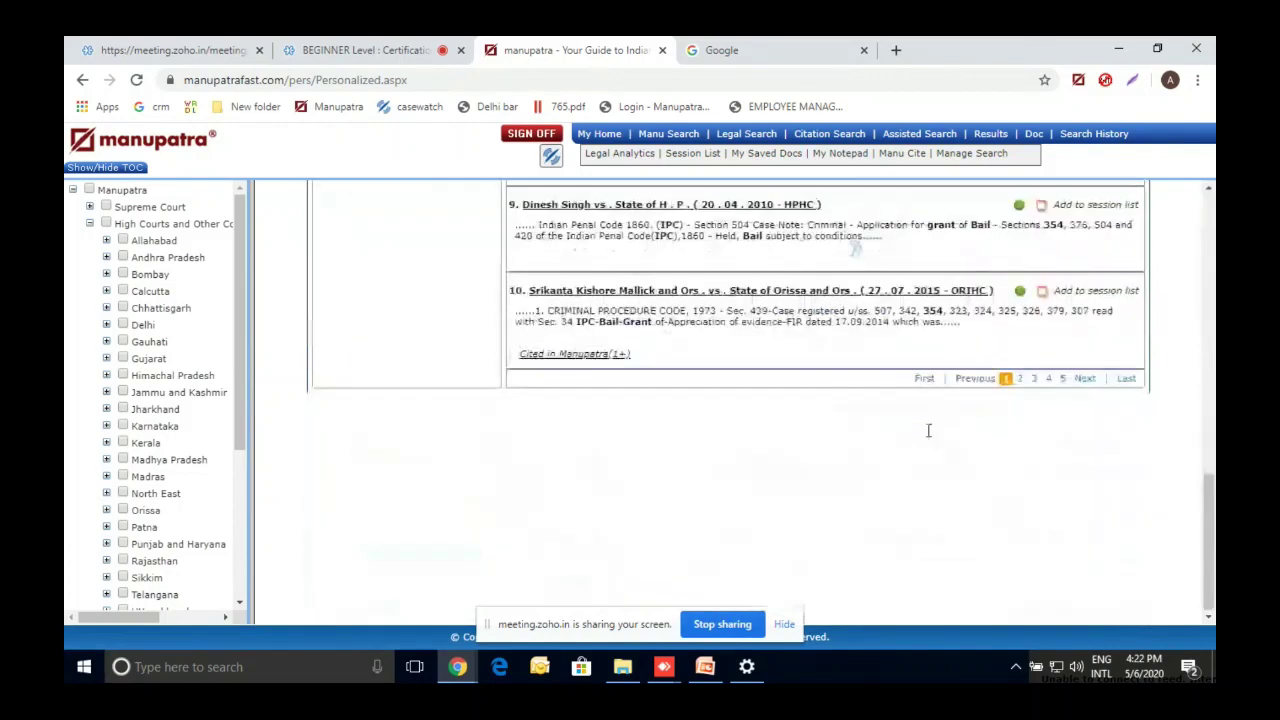
scroll(923, 423, "up", 8)
scroll(797, 450, "down", 3)
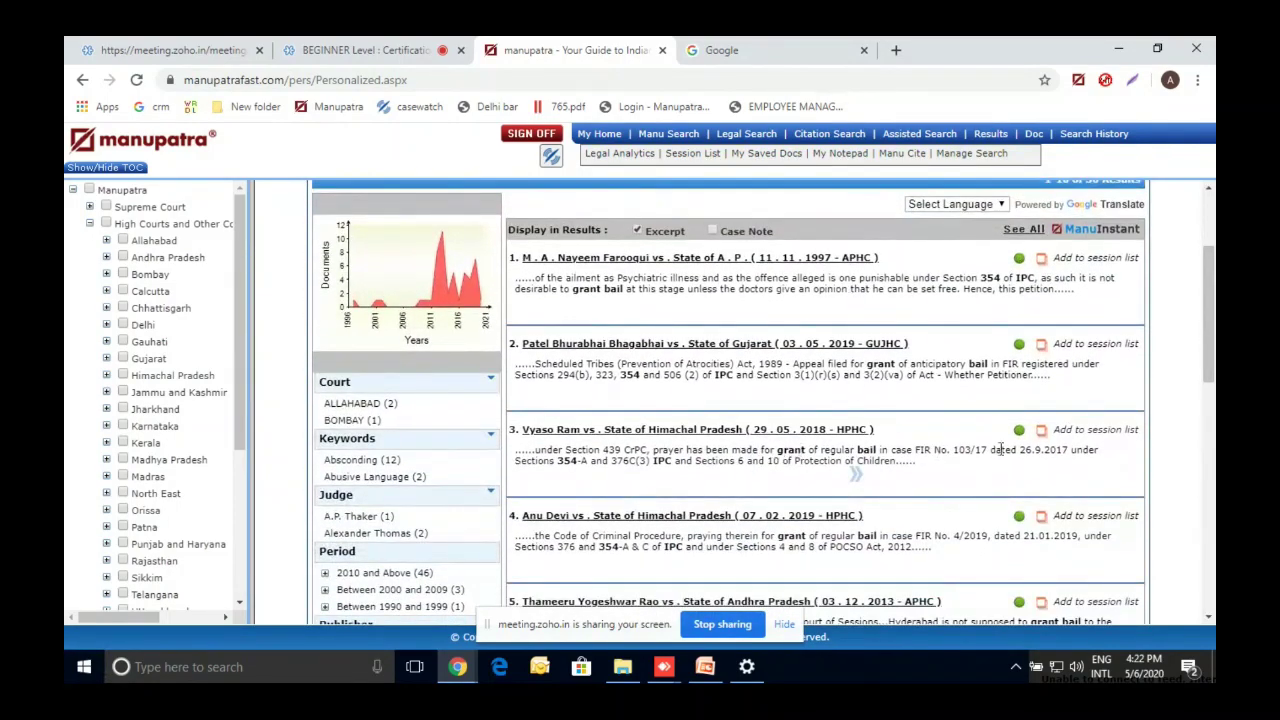
scroll(779, 493, "down", 1)
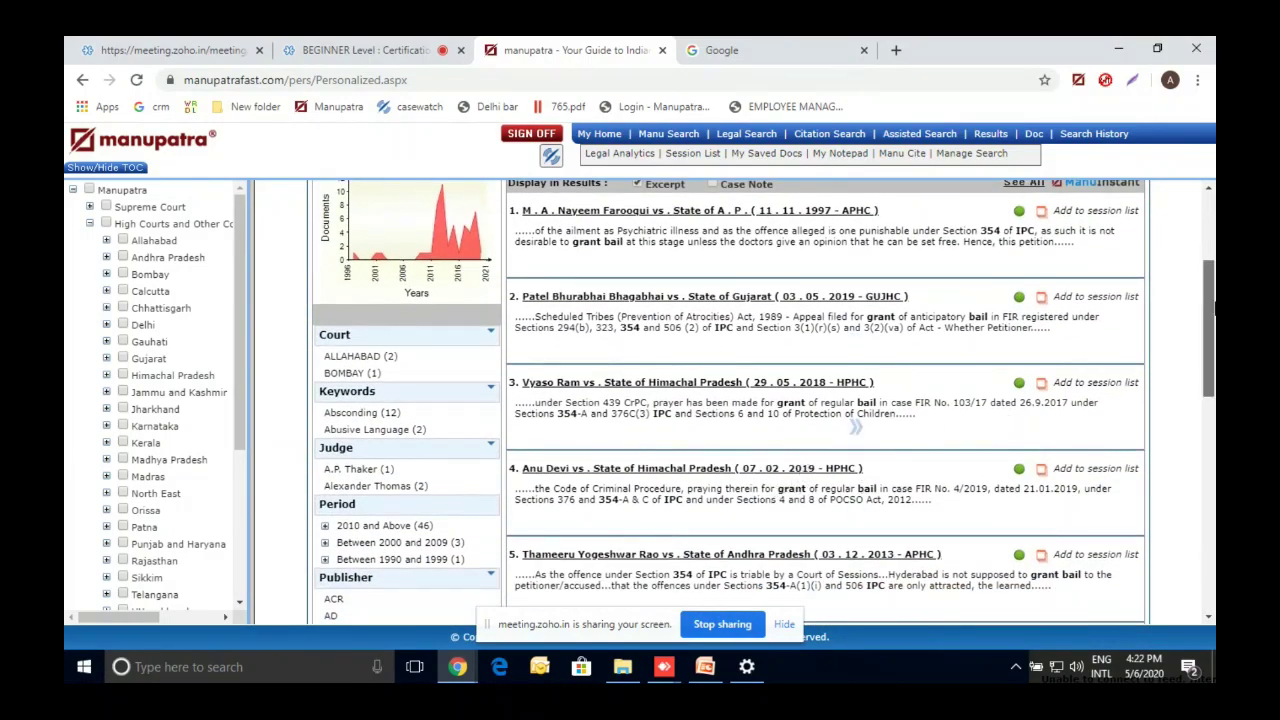
left_click_drag(1215, 312, 1215, 240)
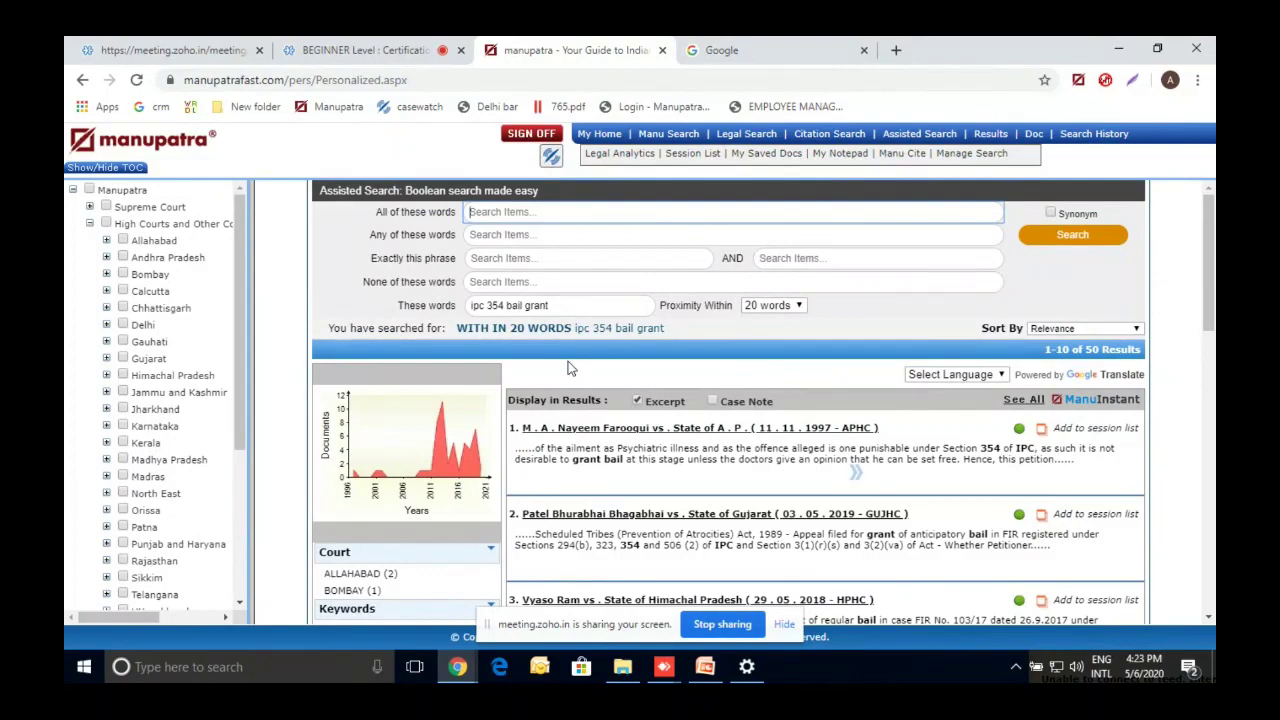
left_click_drag(570, 309, 447, 316)
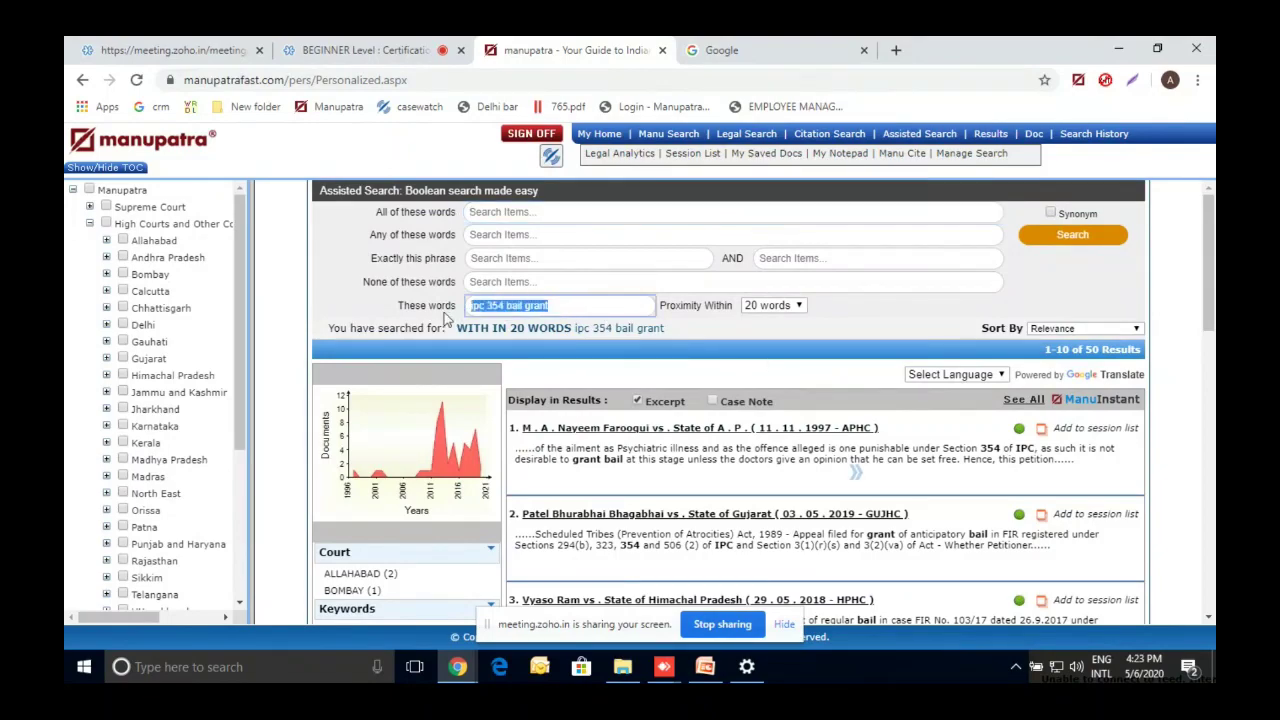
left_click(697, 341)
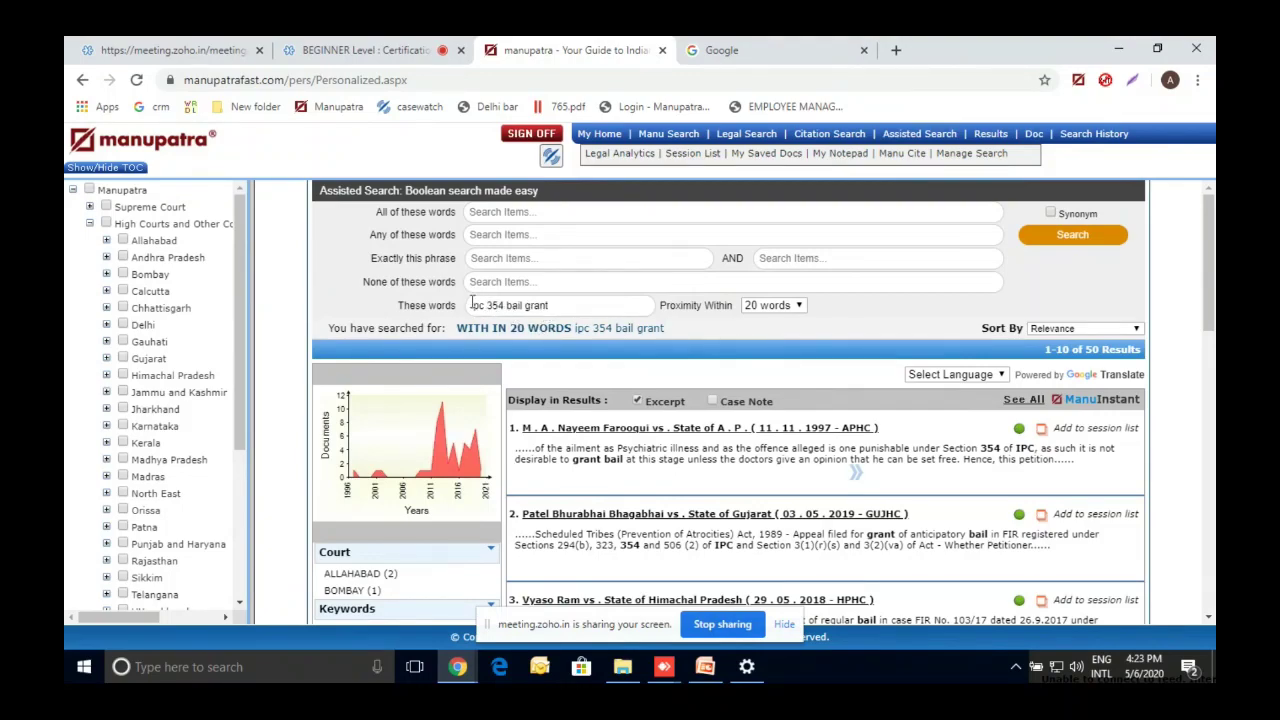
left_click_drag(471, 303, 574, 328)
left_click(960, 360)
left_click(763, 143)
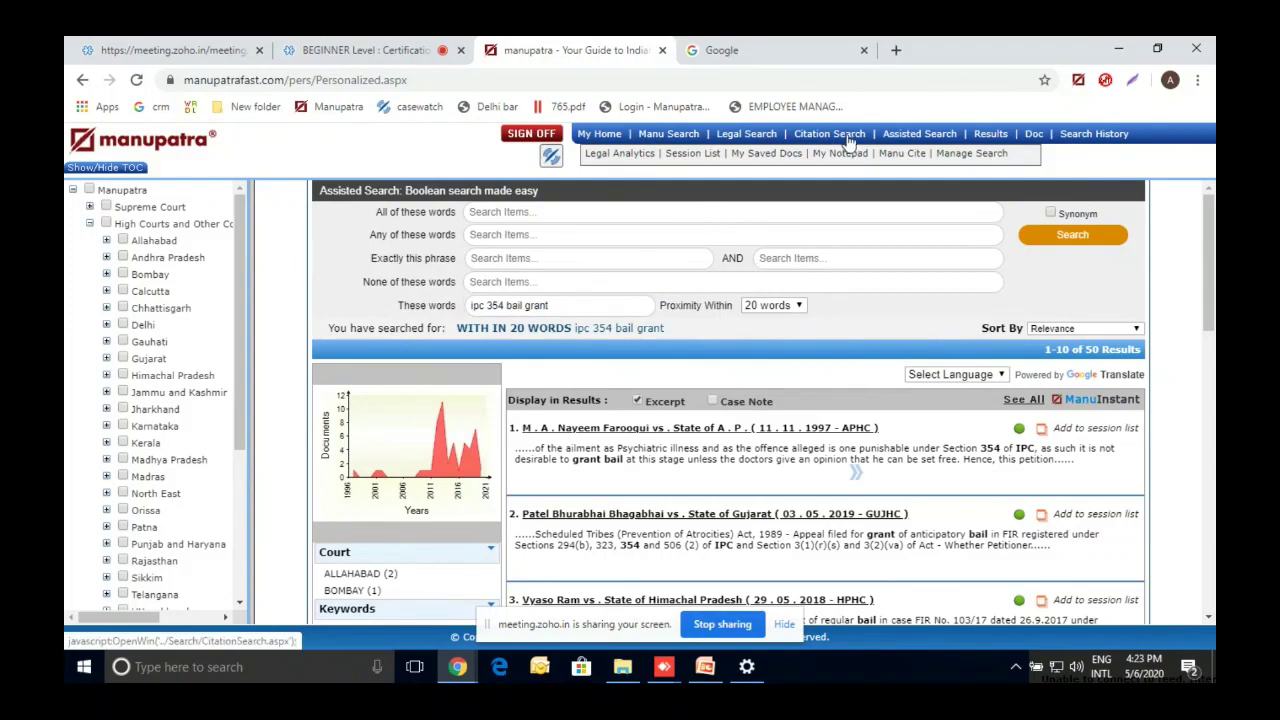
left_click(850, 144)
left_click(893, 140)
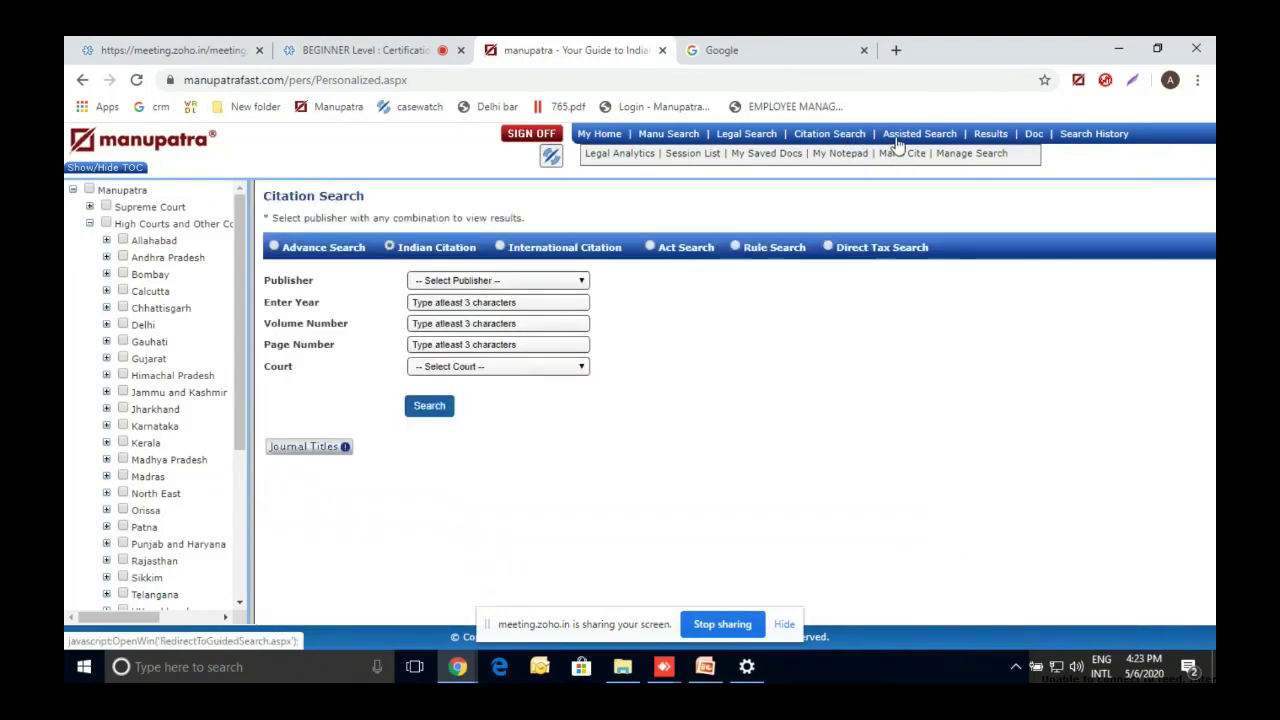
- Open Manu Search, search all documents for "order 7 rule 11(a)" and look through the results
left_click(680, 136)
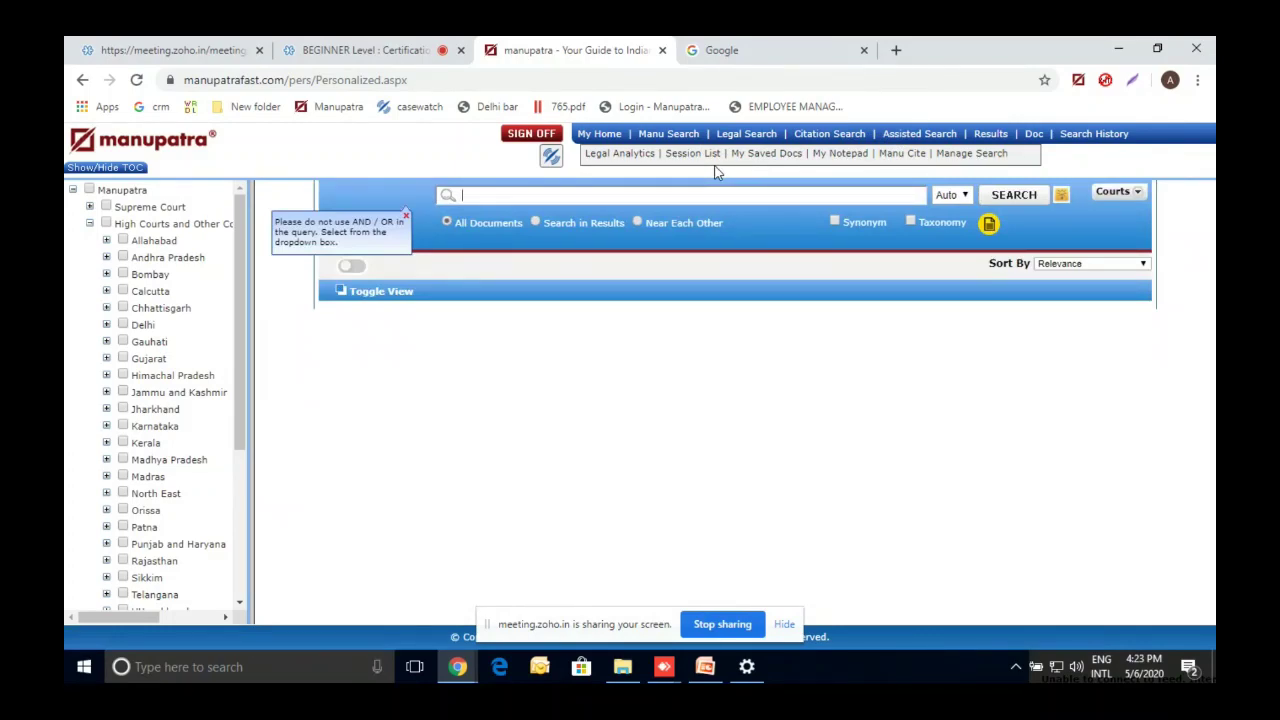
type("de")
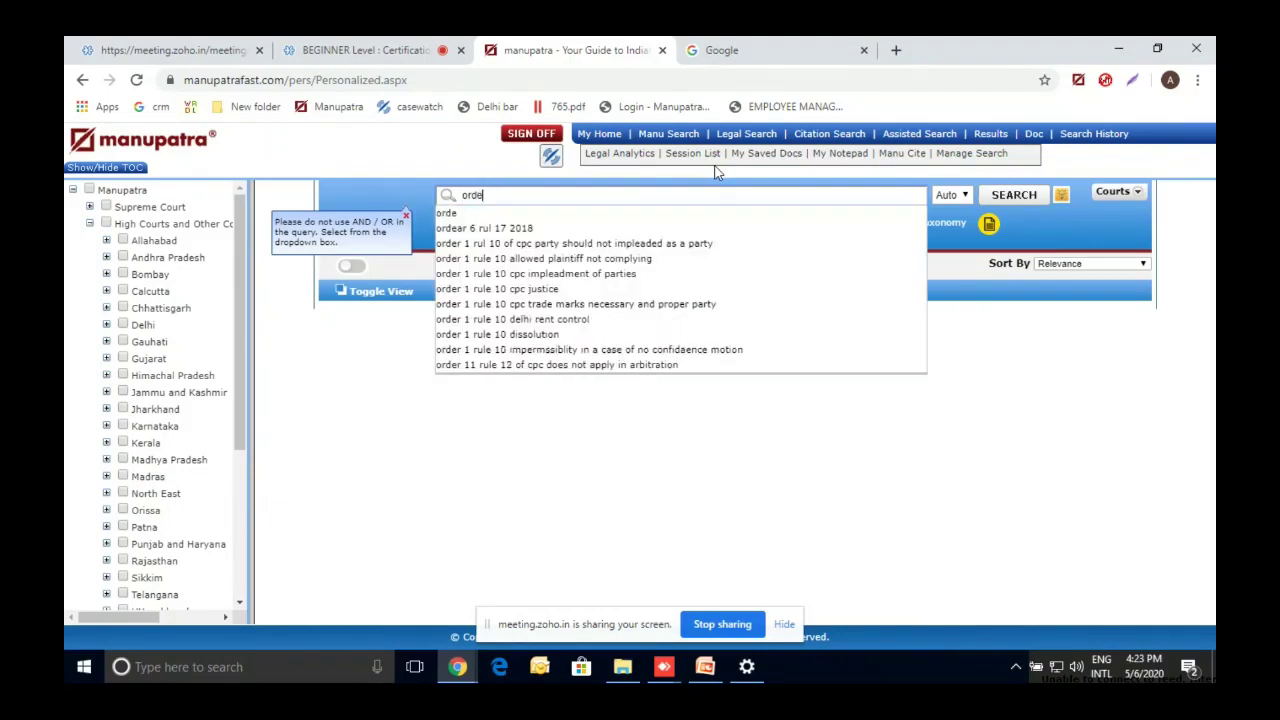
type("r 7 rule")
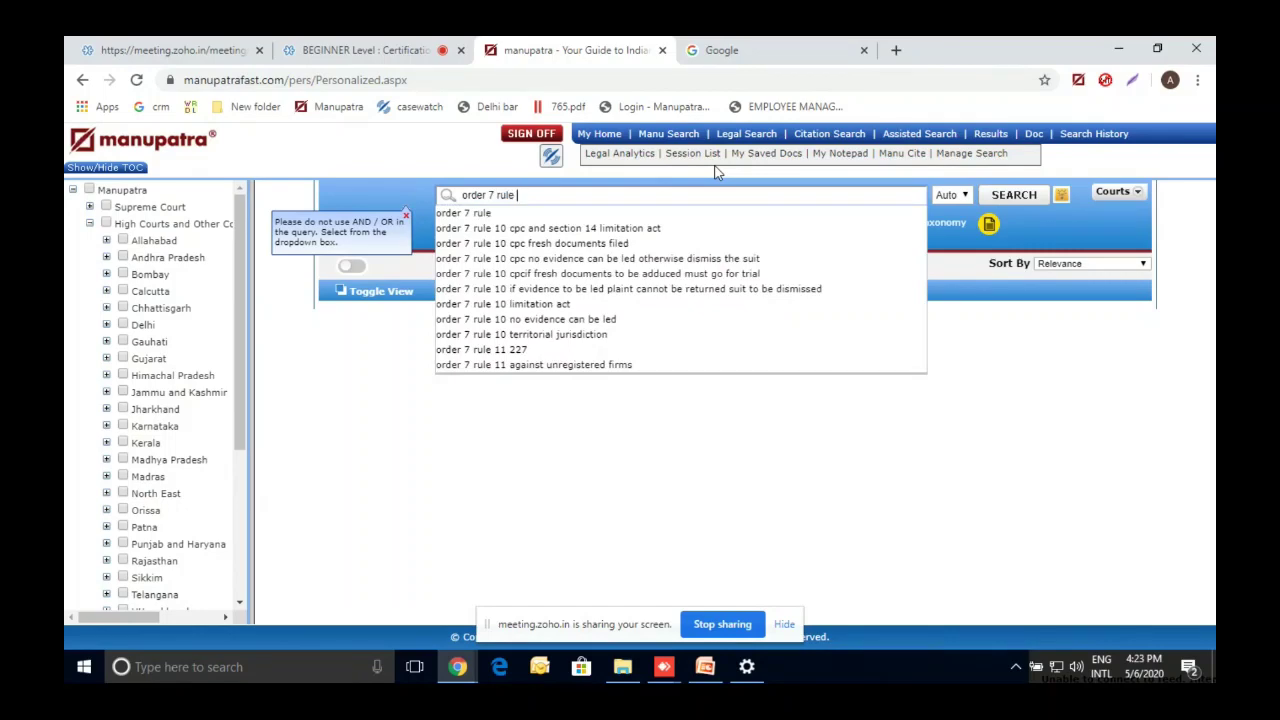
type(" 11(a)")
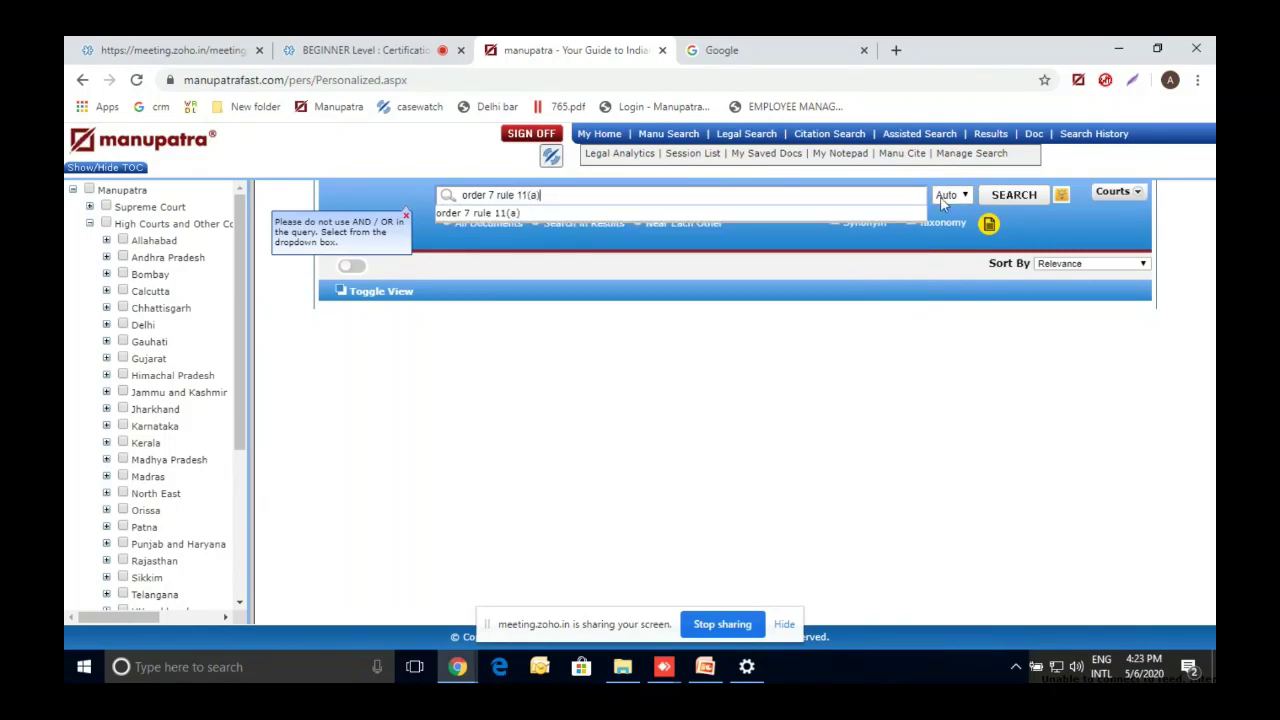
left_click(1014, 195)
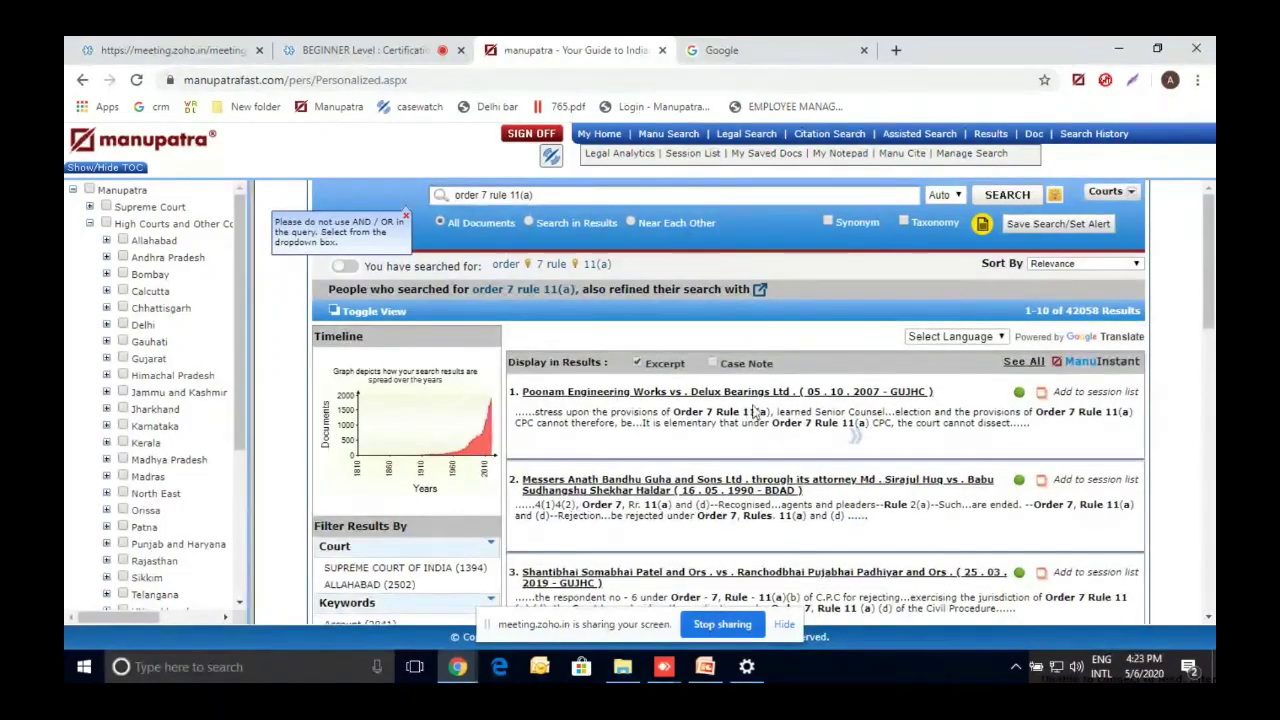
scroll(796, 406, "down", 2)
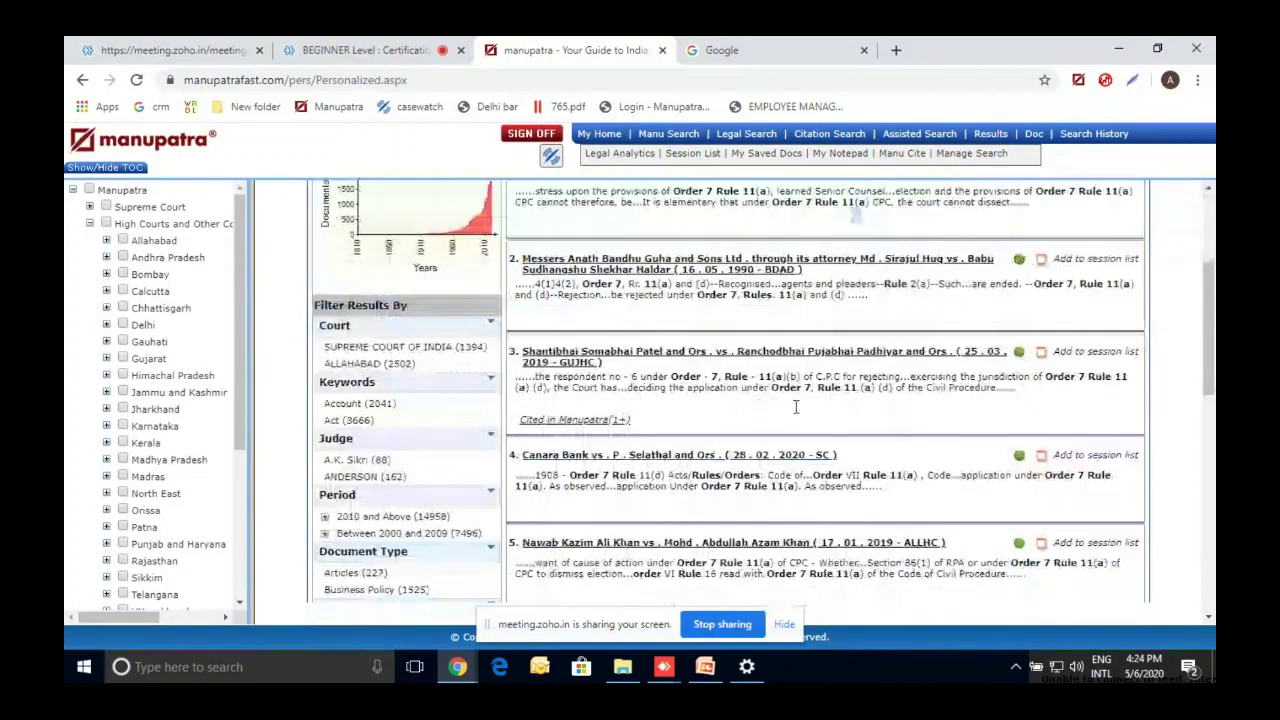
scroll(796, 406, "down", 1)
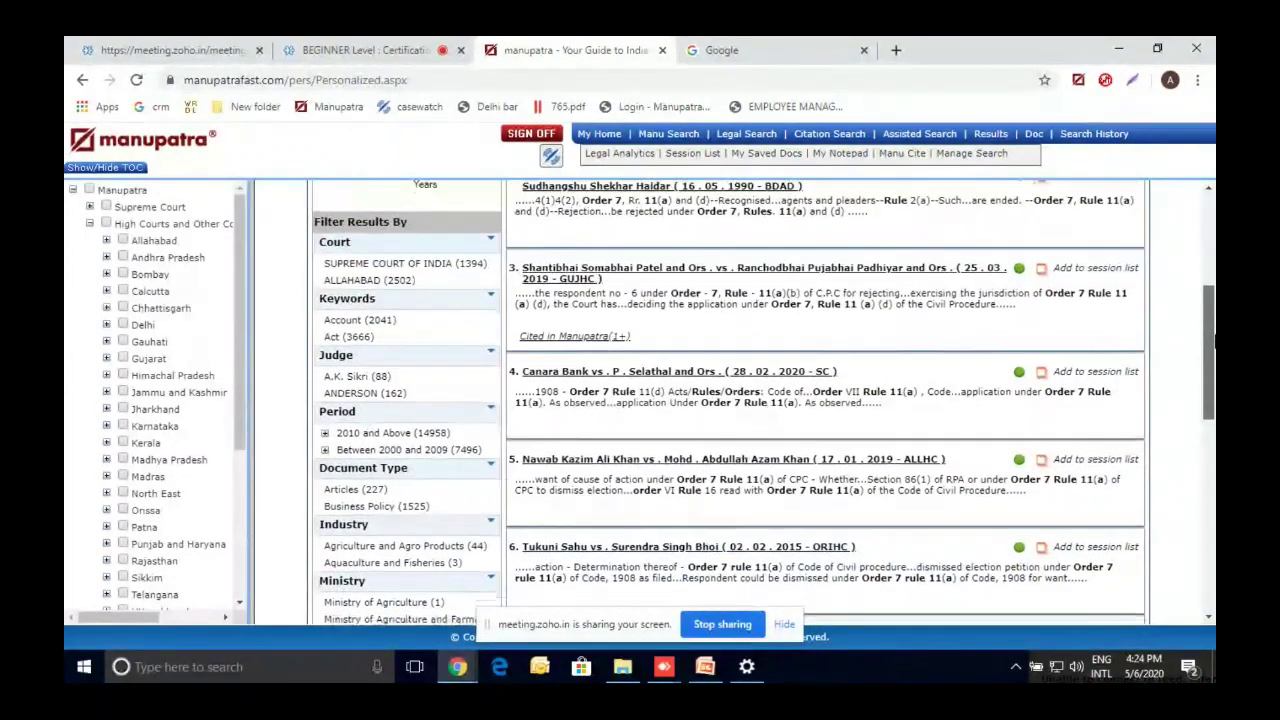
left_click_drag(1213, 340, 1208, 252)
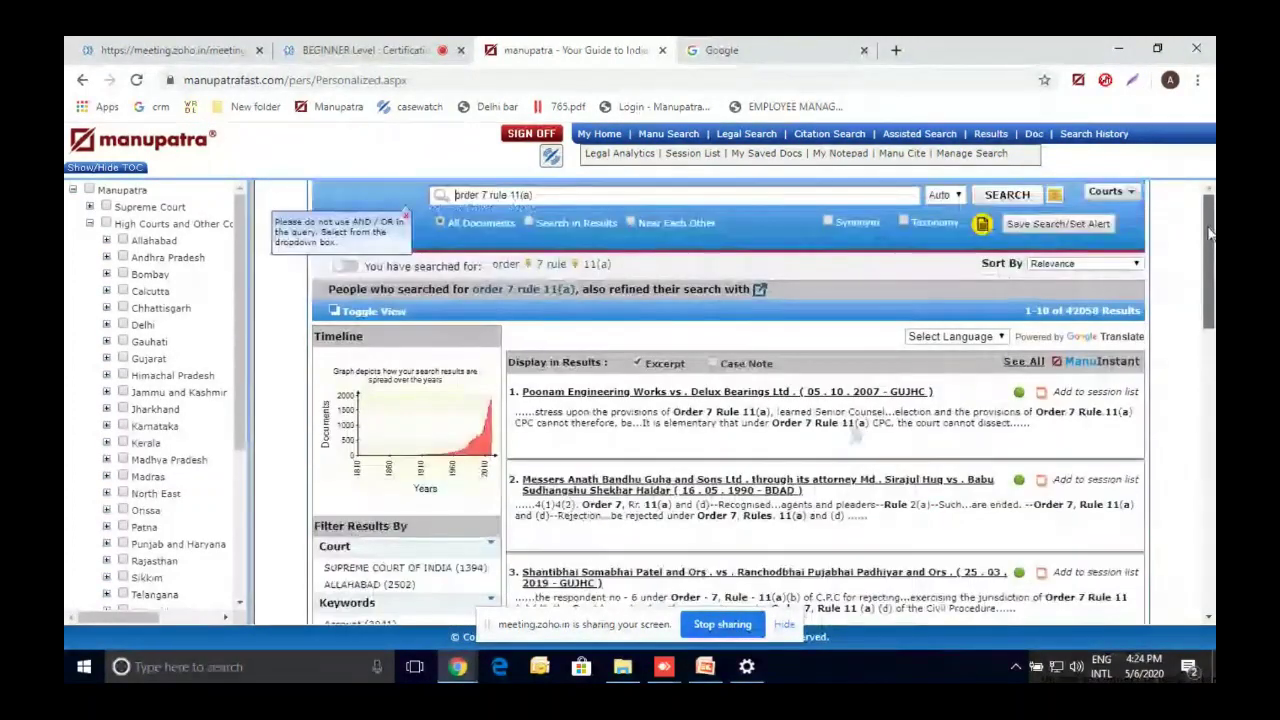
- Replace the query with "guidelines for unorganized labour", restrict it to the Supreme Court and run the search
left_click(582, 199)
triple_click(582, 199)
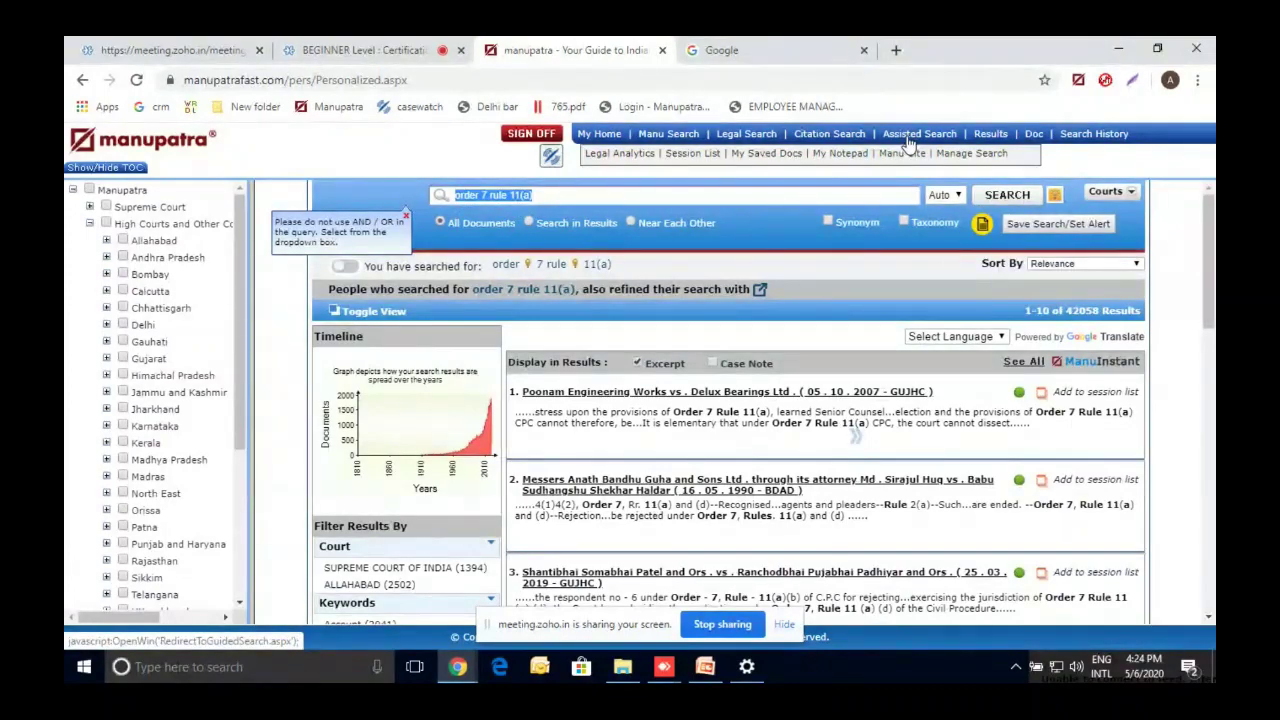
key("BackSpace")
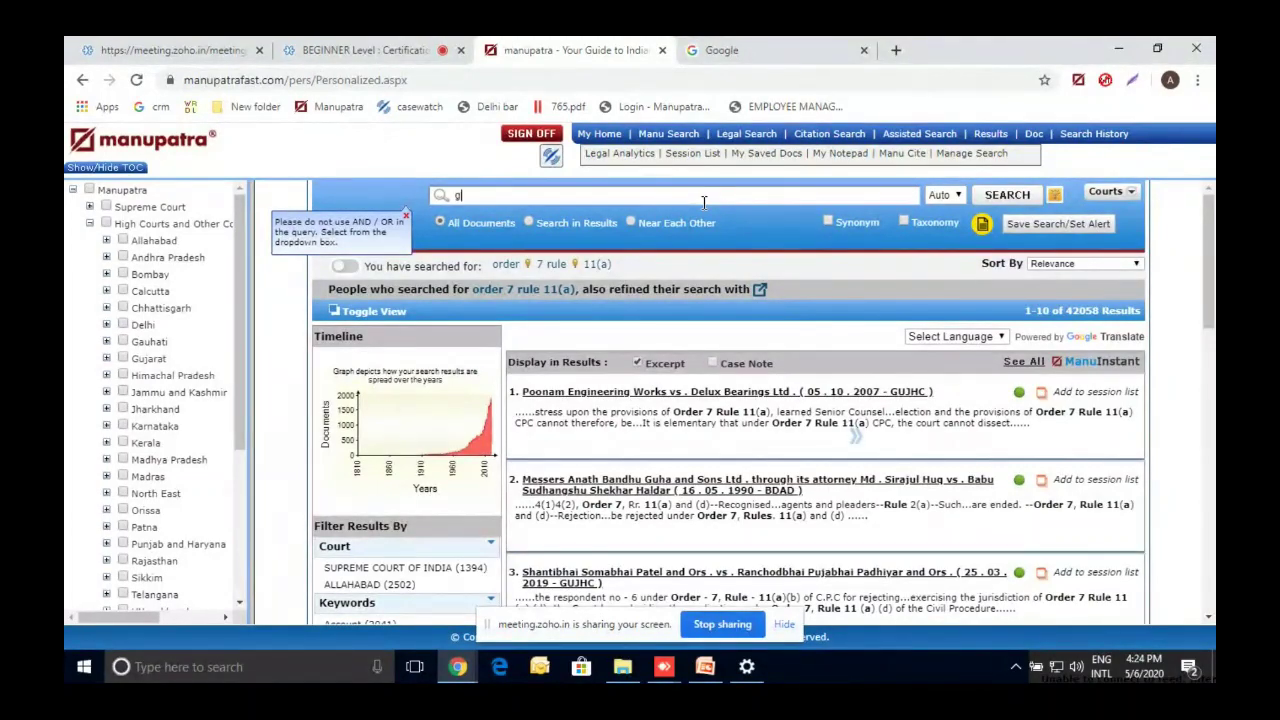
type("guideline")
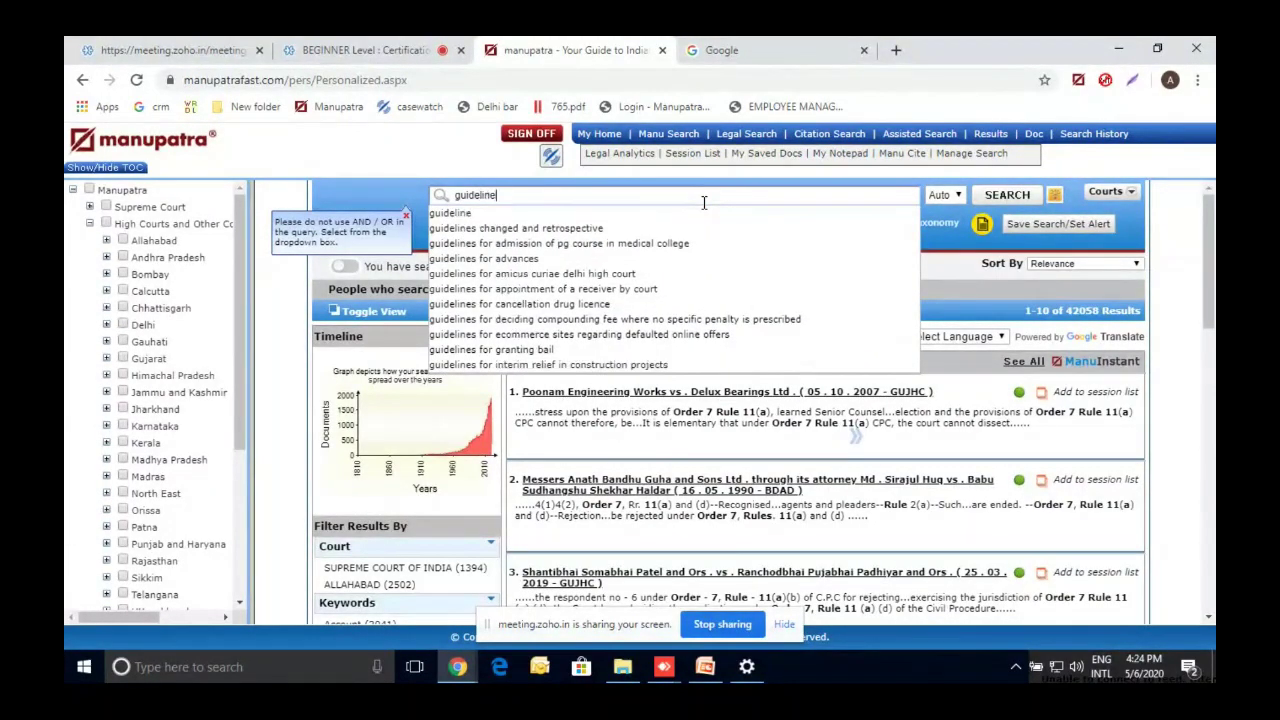
type("s for unor")
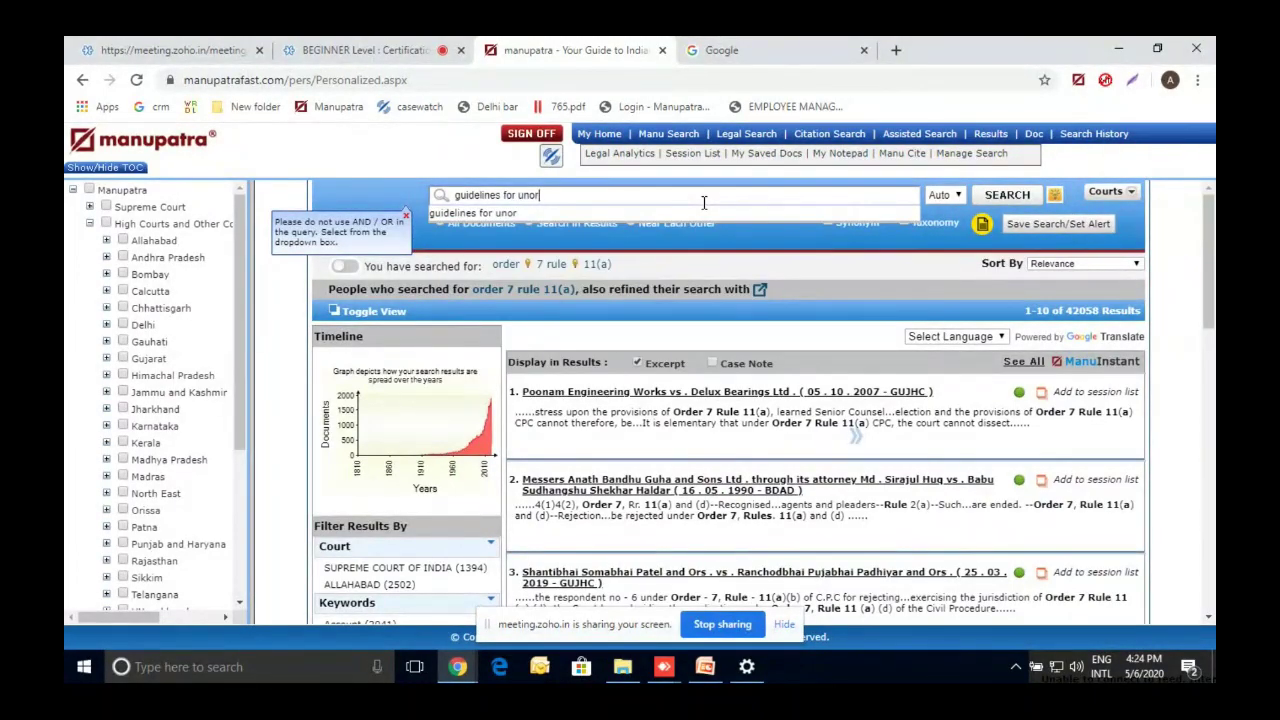
type("ganized labour")
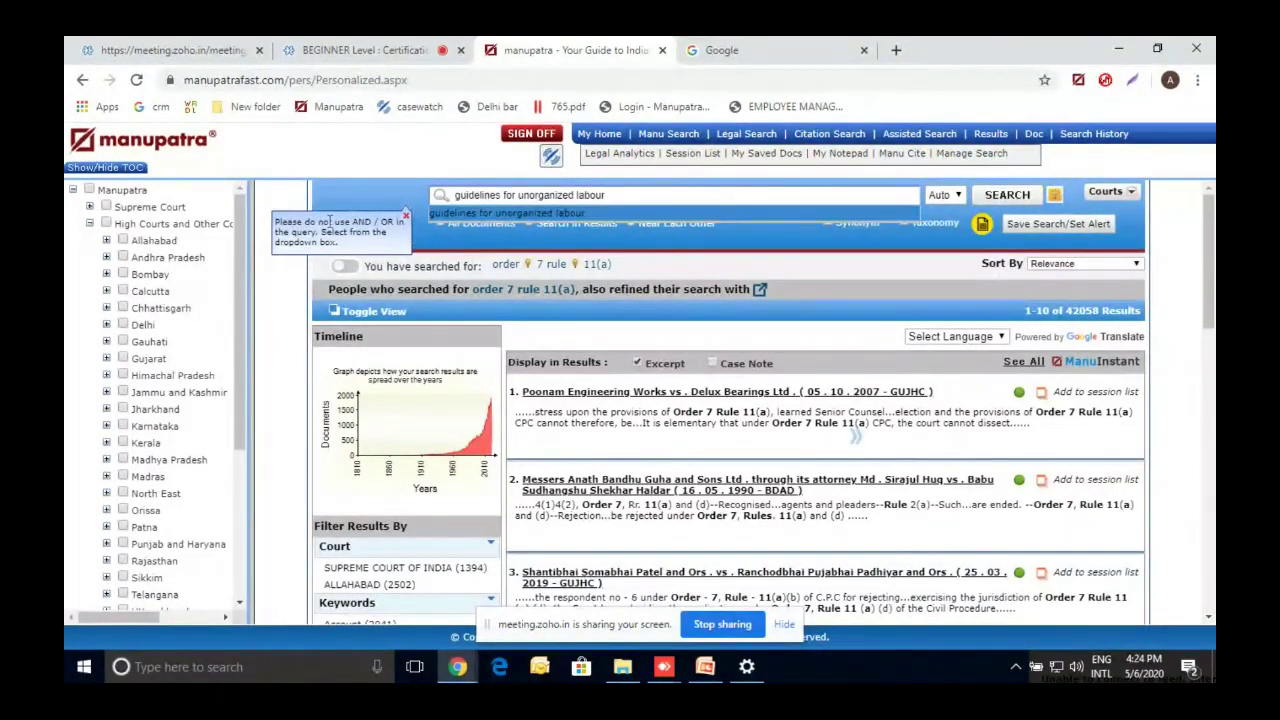
left_click(107, 207)
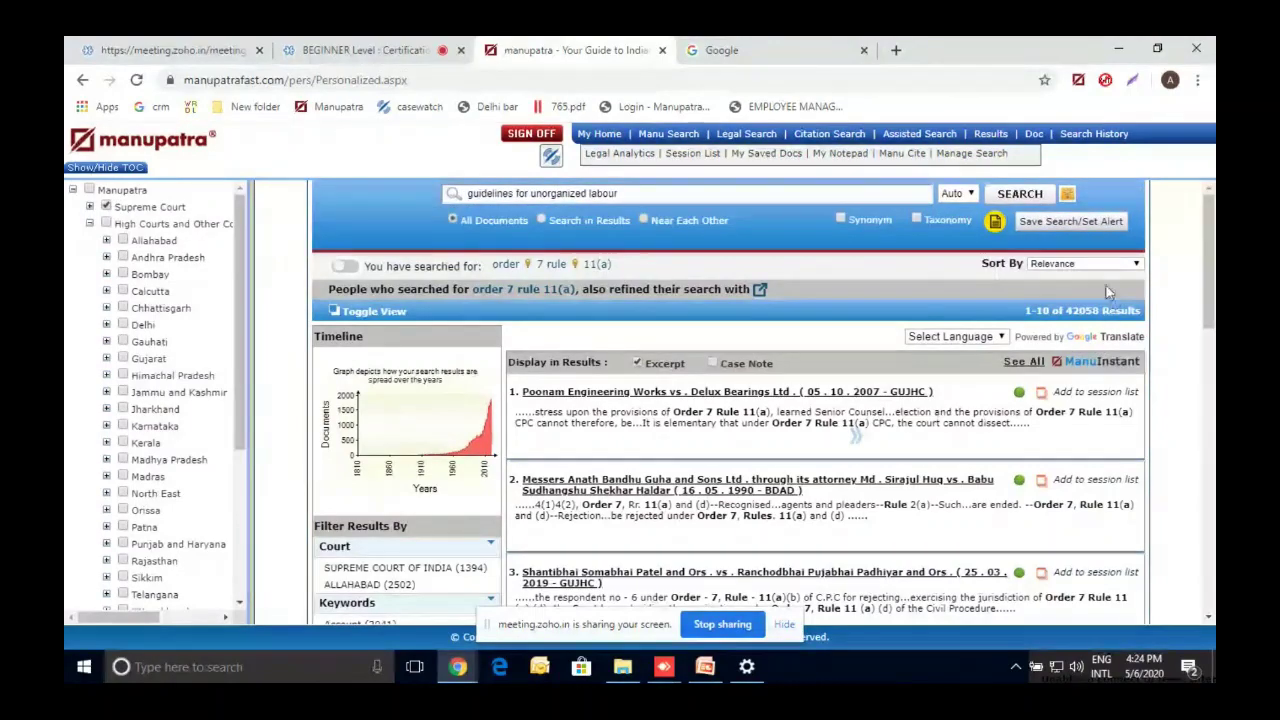
left_click(996, 198)
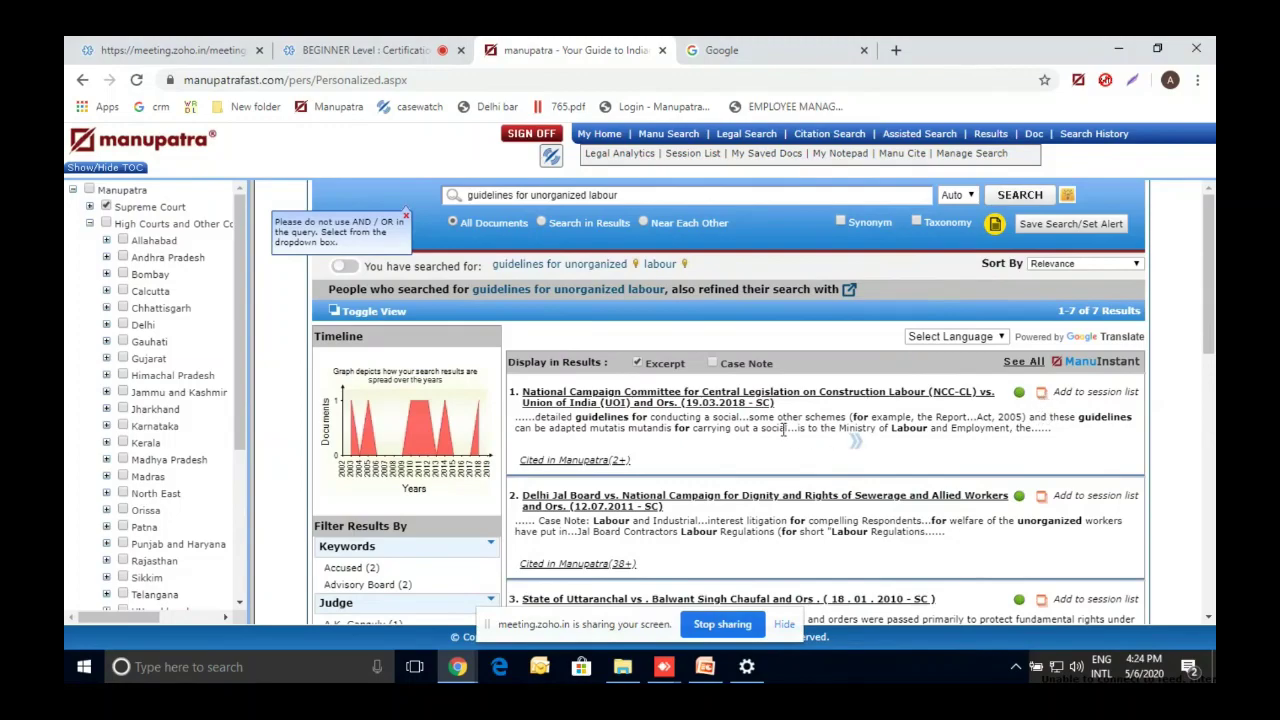
- Browse the results, view the National Campaign Committee vs. Union of India judgment in a maximized window and close it
scroll(784, 436, "down", 5)
scroll(782, 436, "up", 7)
scroll(782, 436, "down", 2)
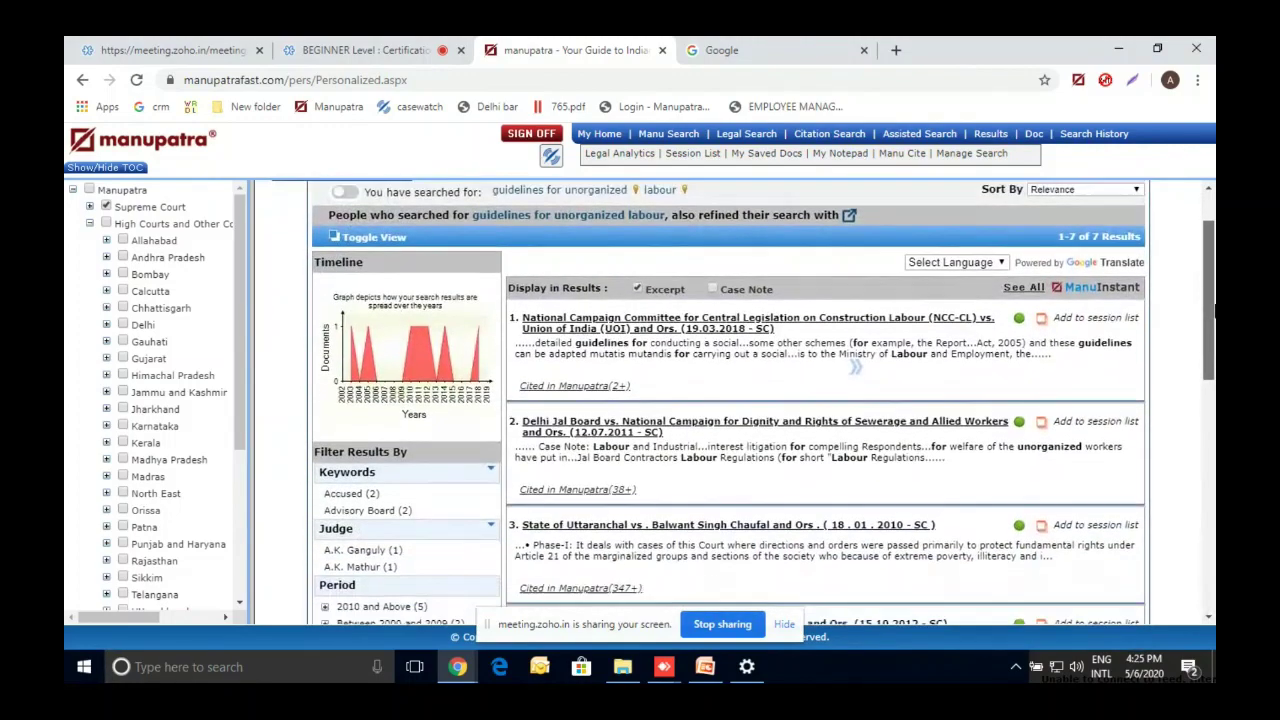
scroll(640, 320, "down", 1)
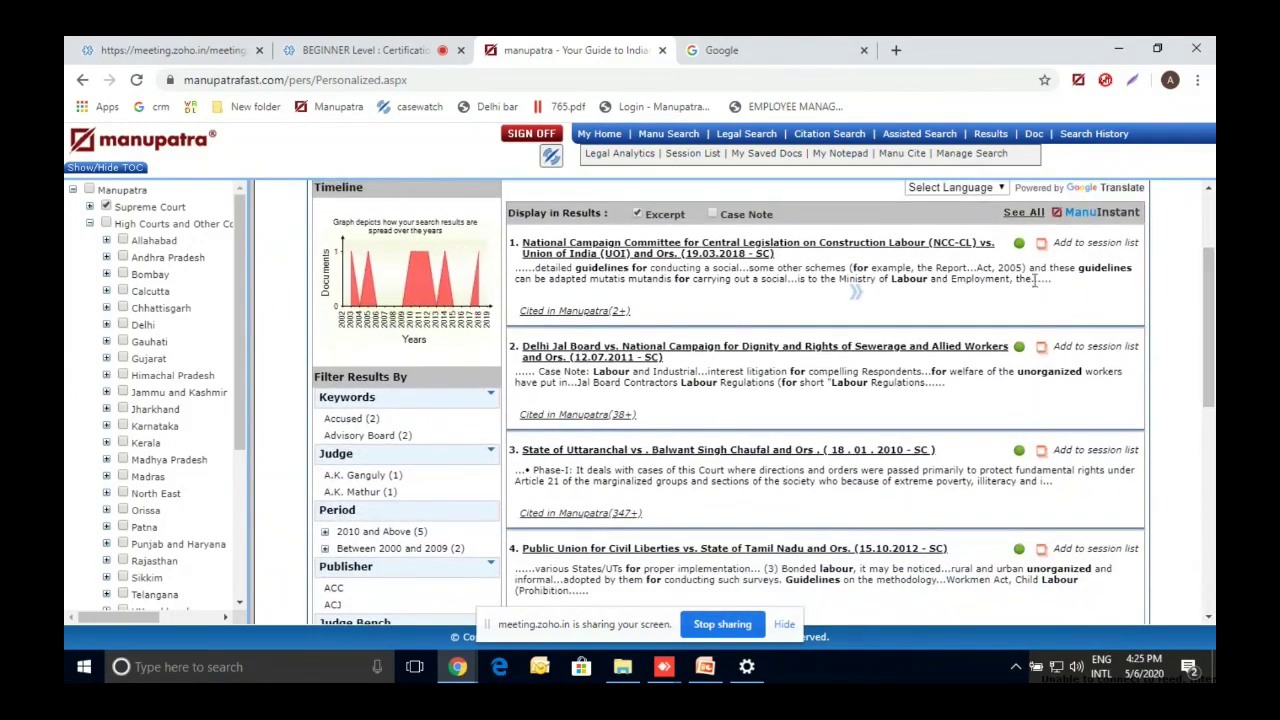
left_click(640, 247)
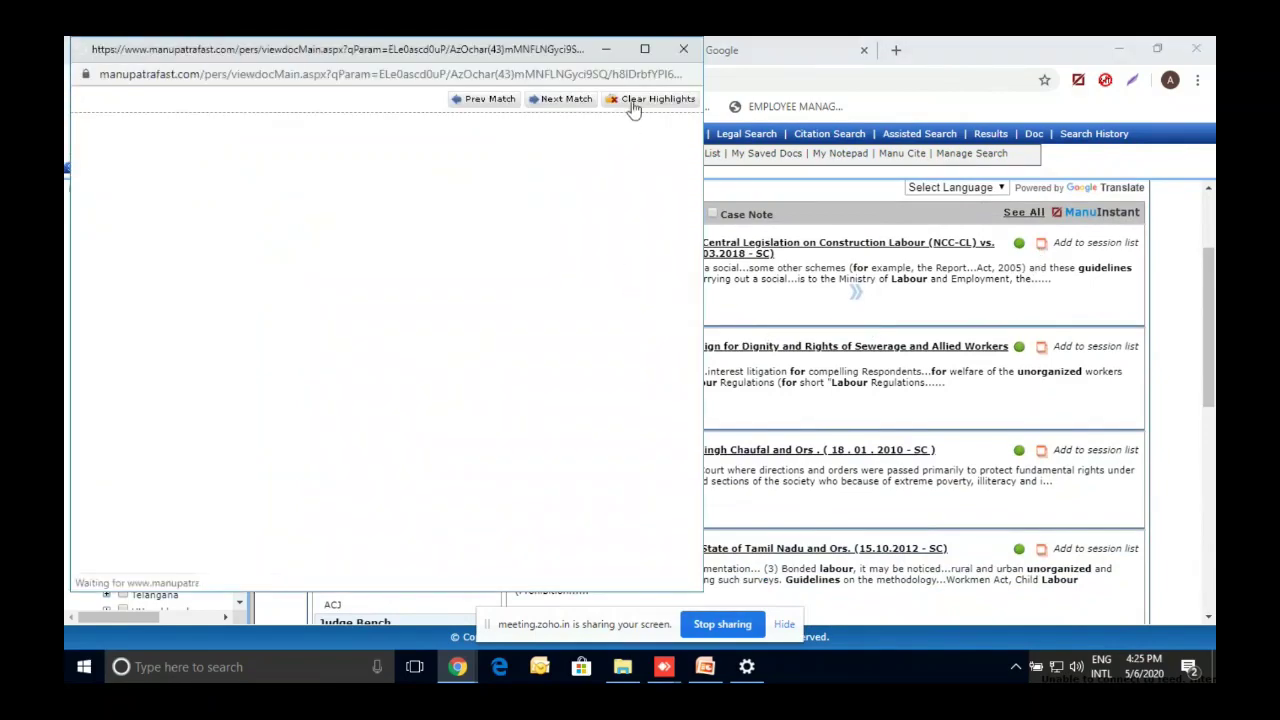
left_click(635, 54)
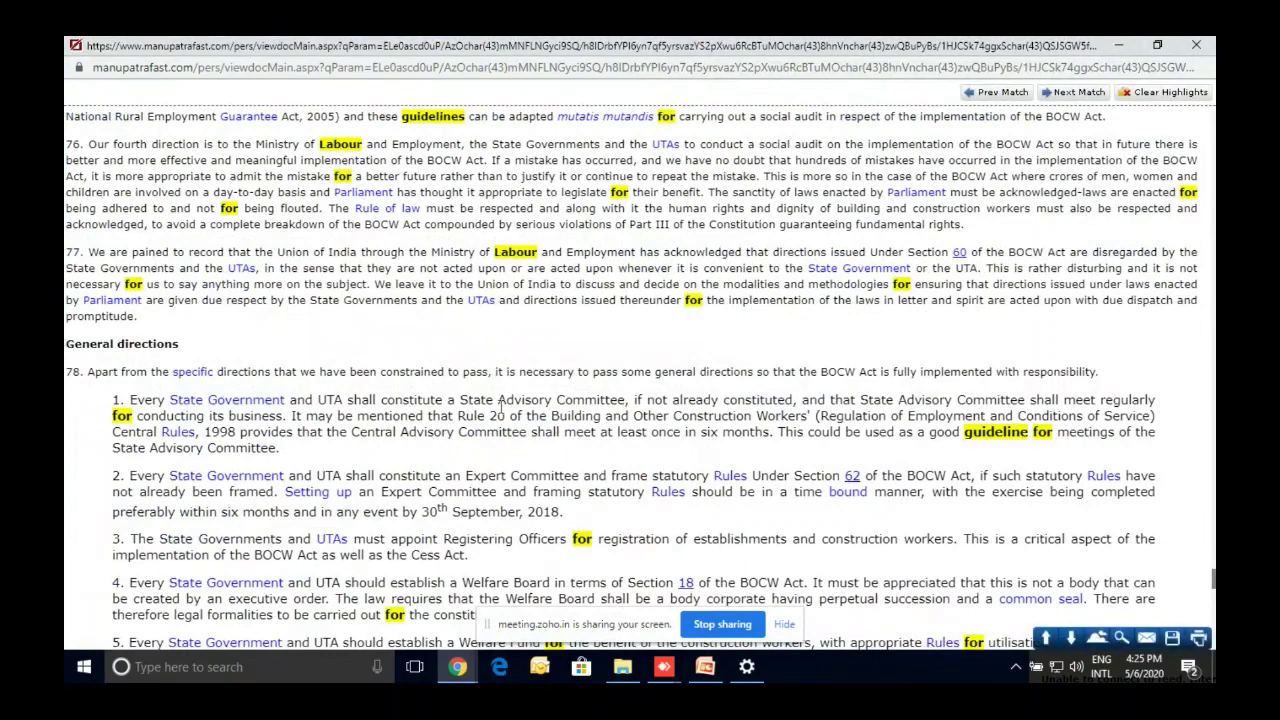
left_click(1196, 45)
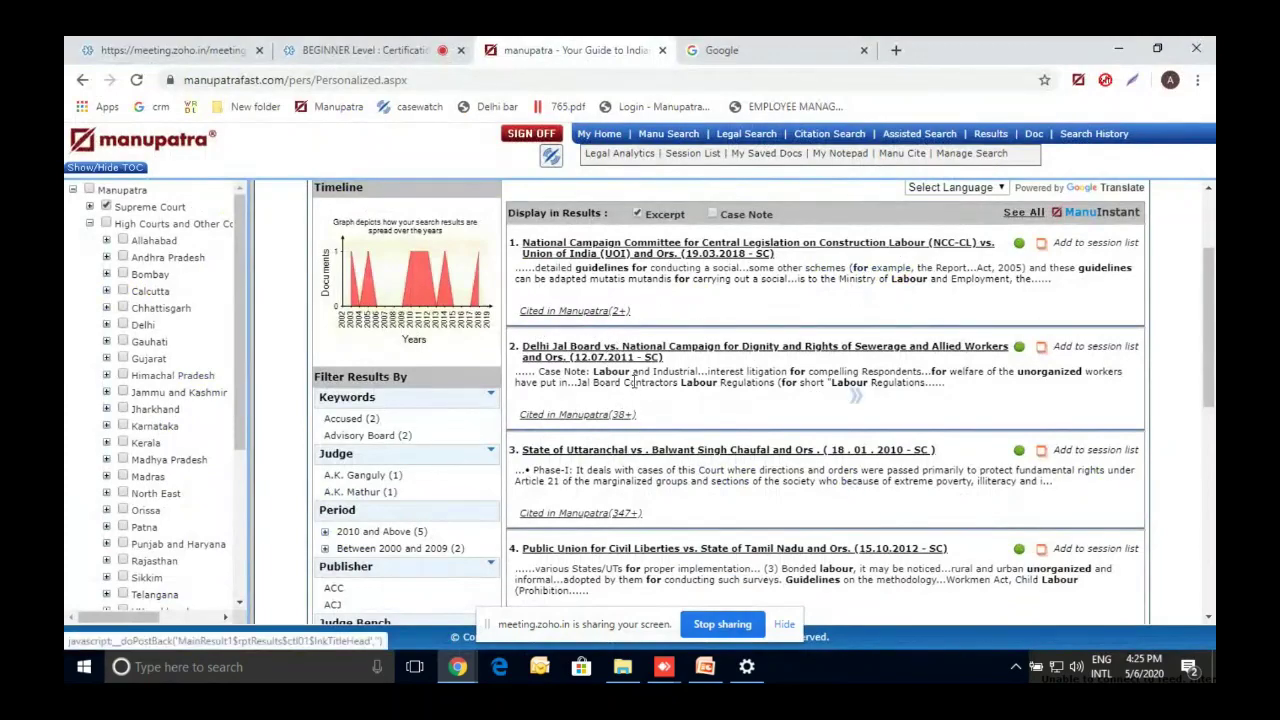
- Replace the query with "lgbt rights" and run the search within the Supreme Court
scroll(645, 390, "up", 1)
scroll(645, 393, "up", 2)
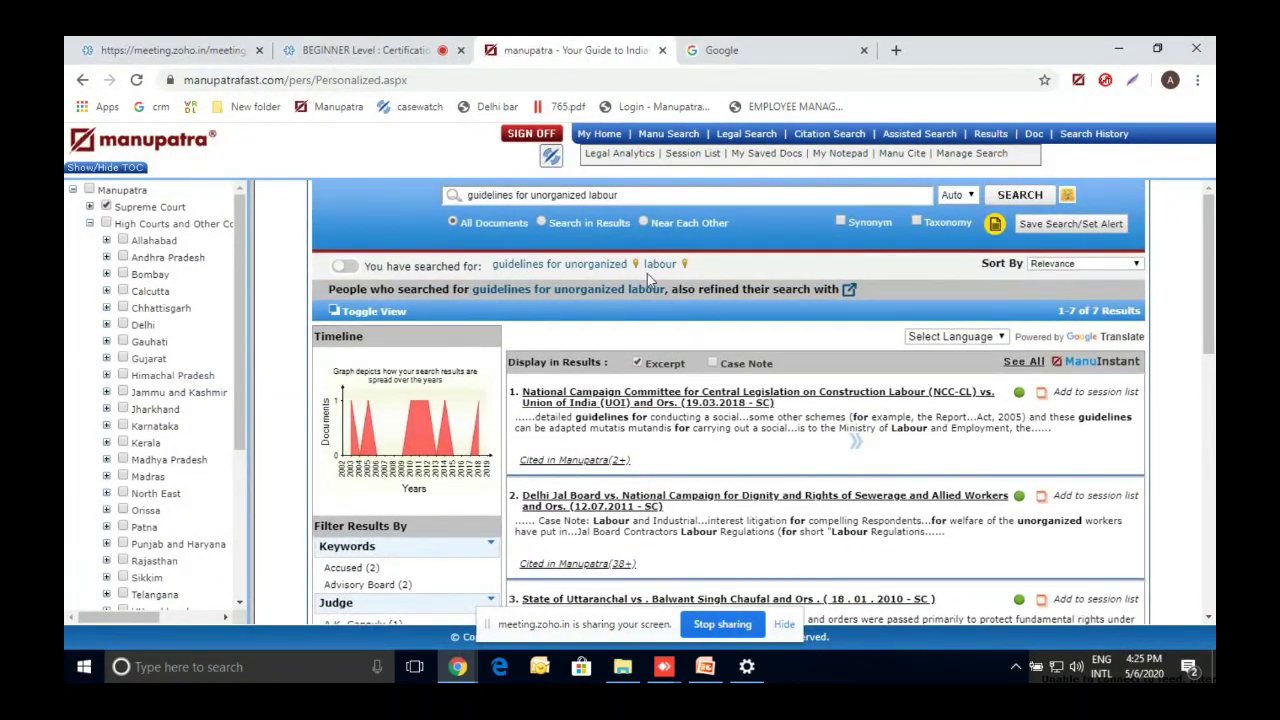
left_click(645, 201)
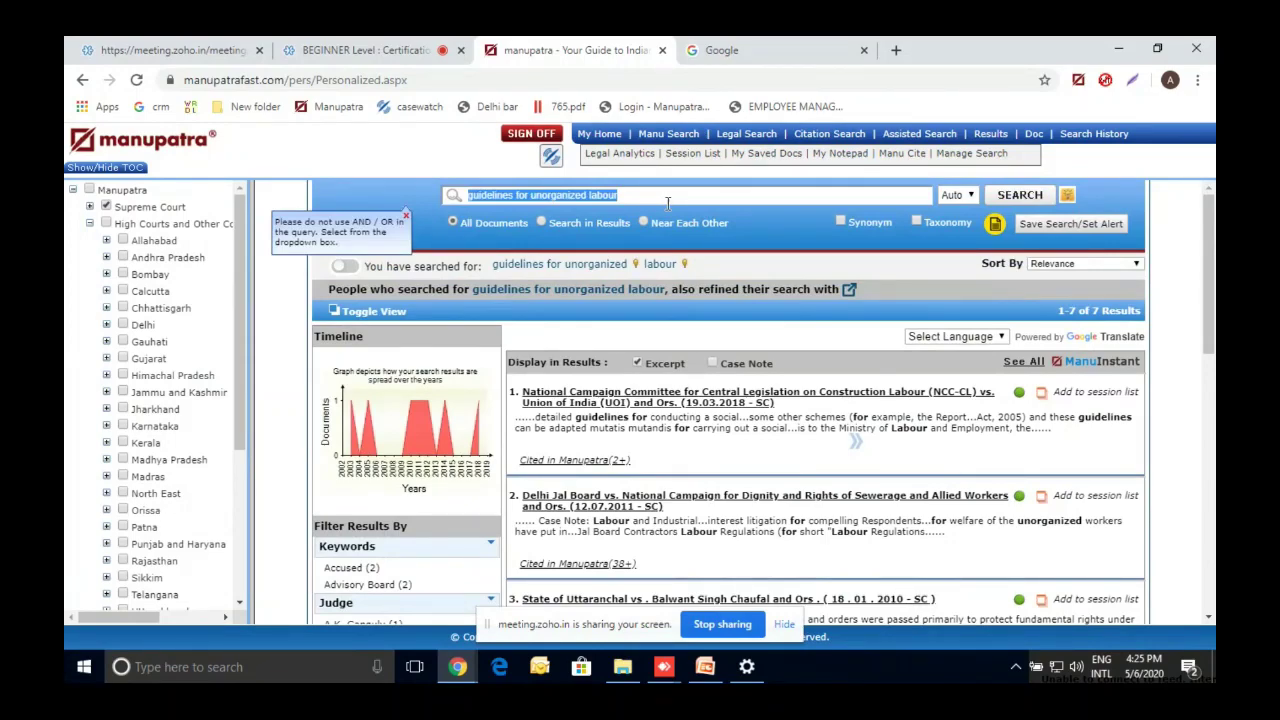
key("BackSpace")
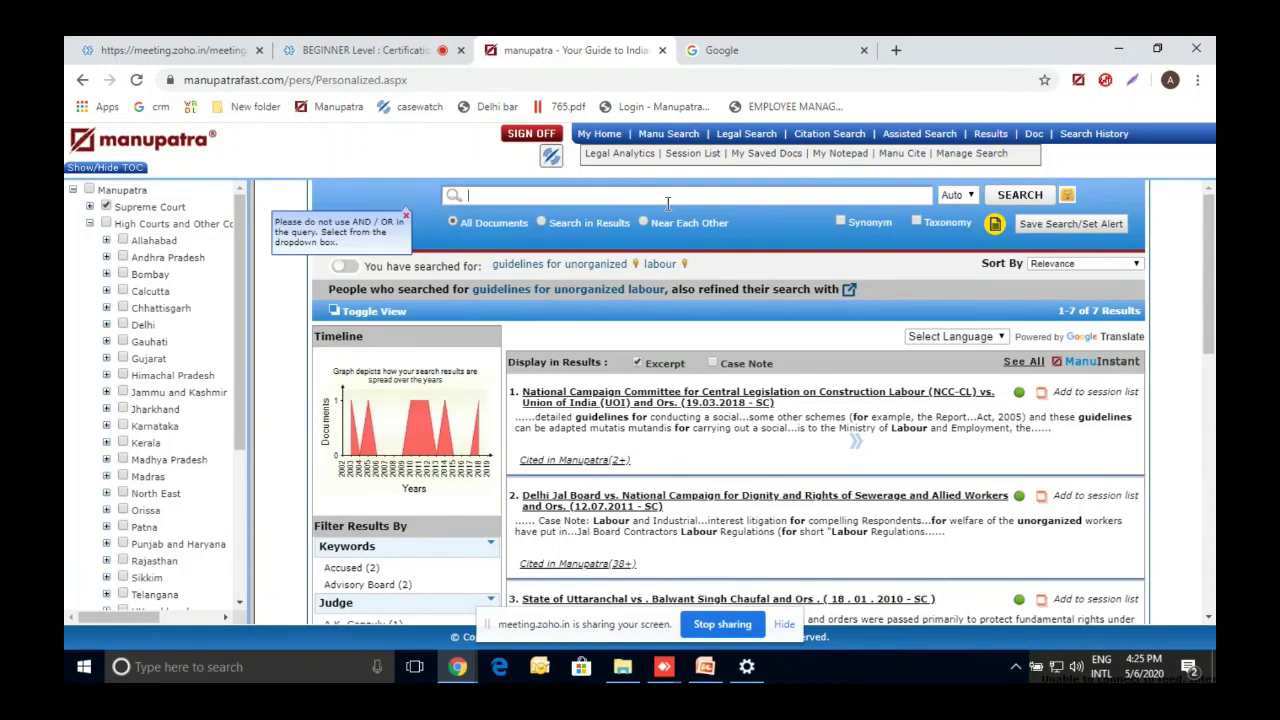
type("lgb")
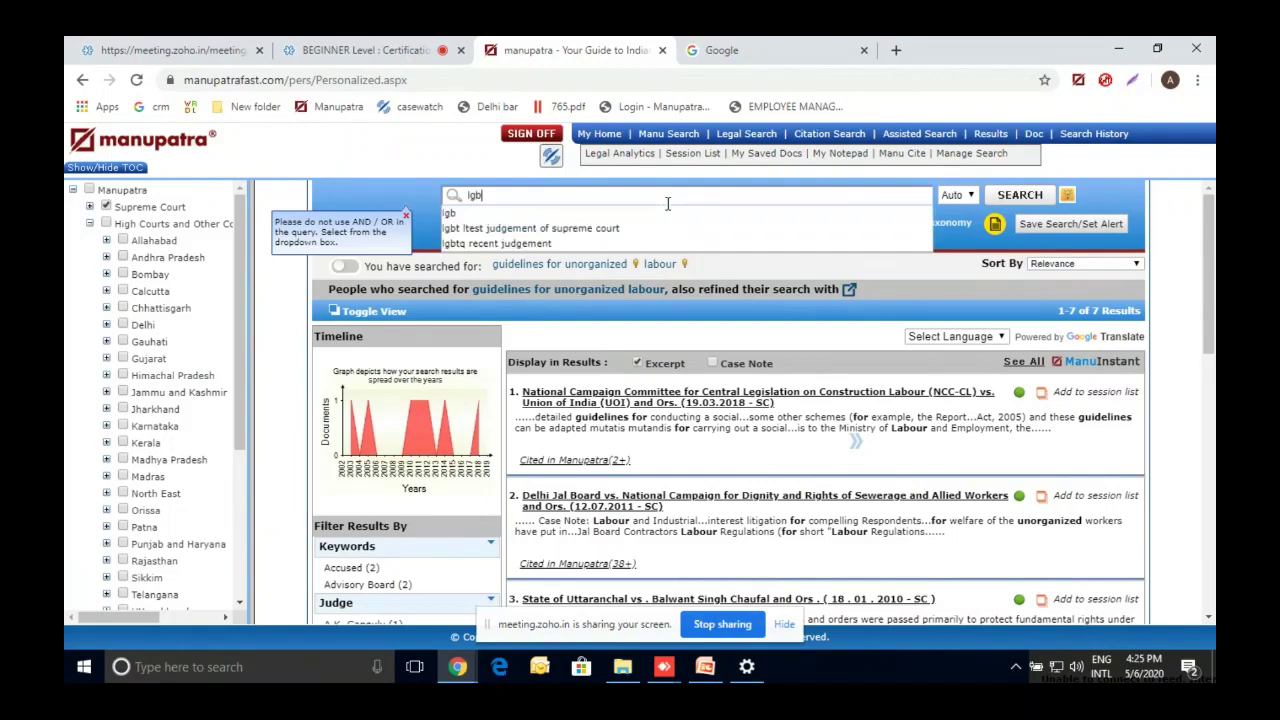
type("t r")
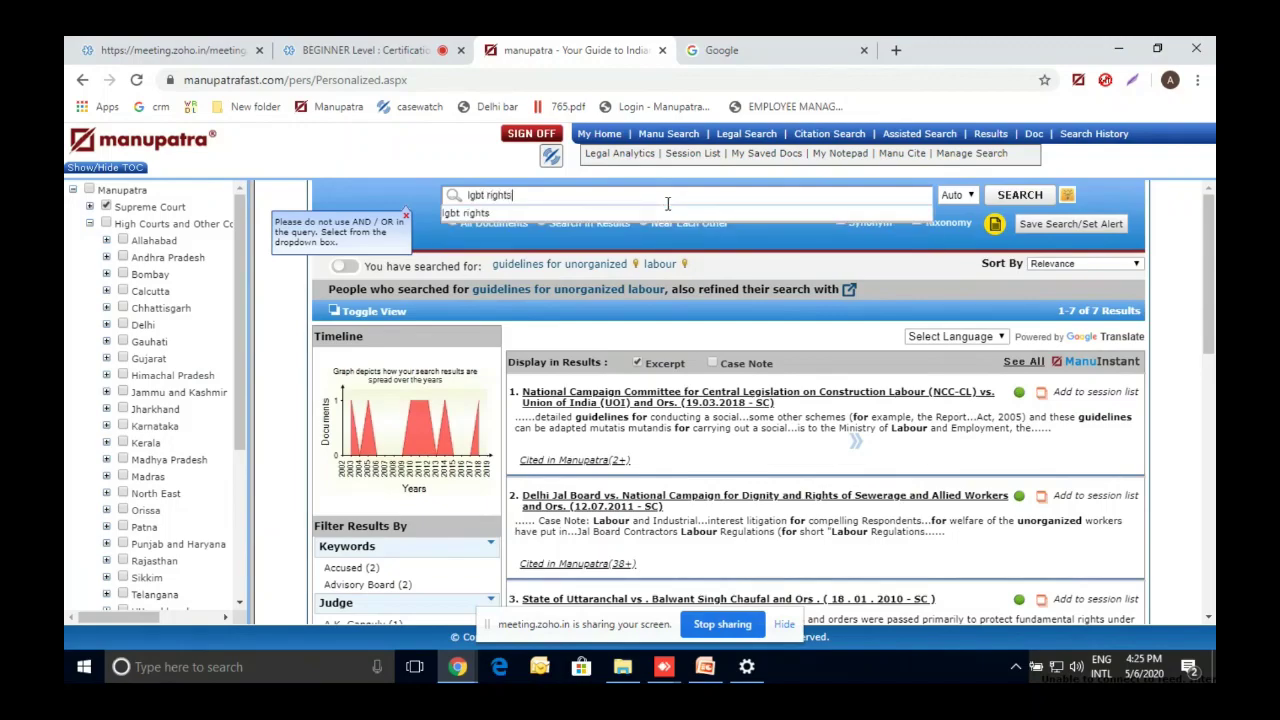
type("ights")
left_click(1043, 198)
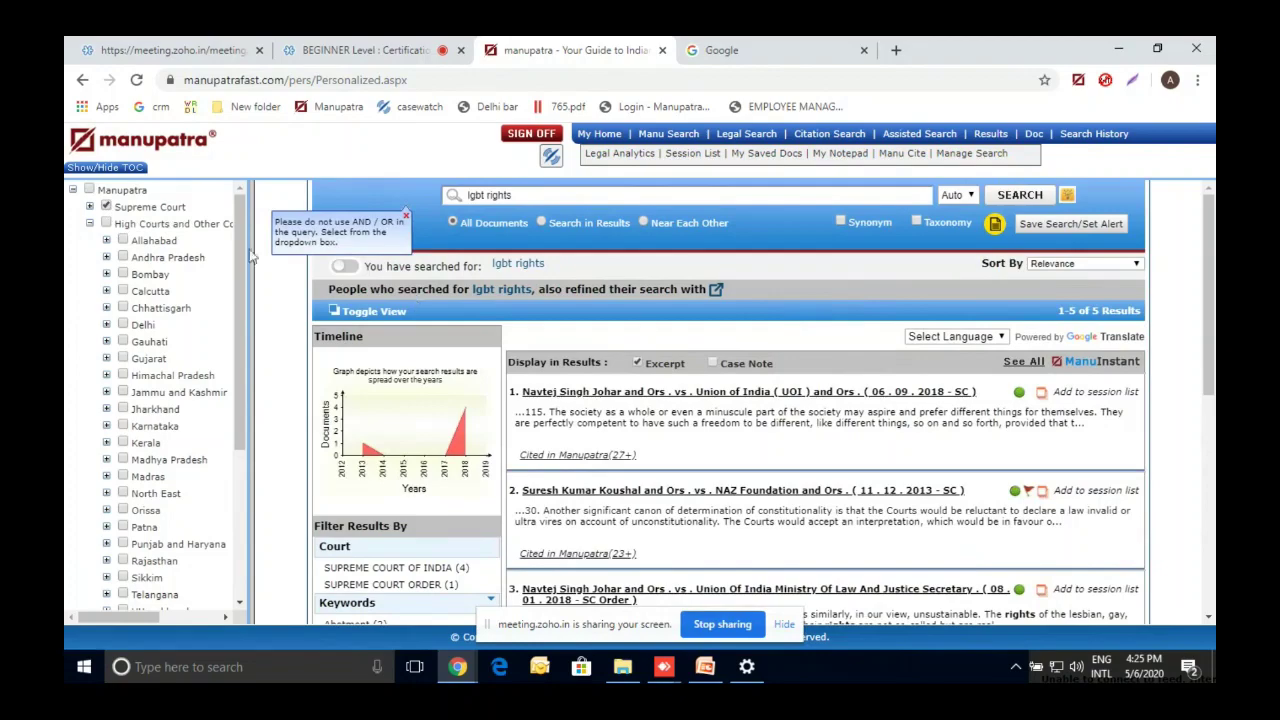
- Clear the Supreme Court restriction and look through the results, checking the flag on the 2013 NAZ Foundation case
left_click(106, 207)
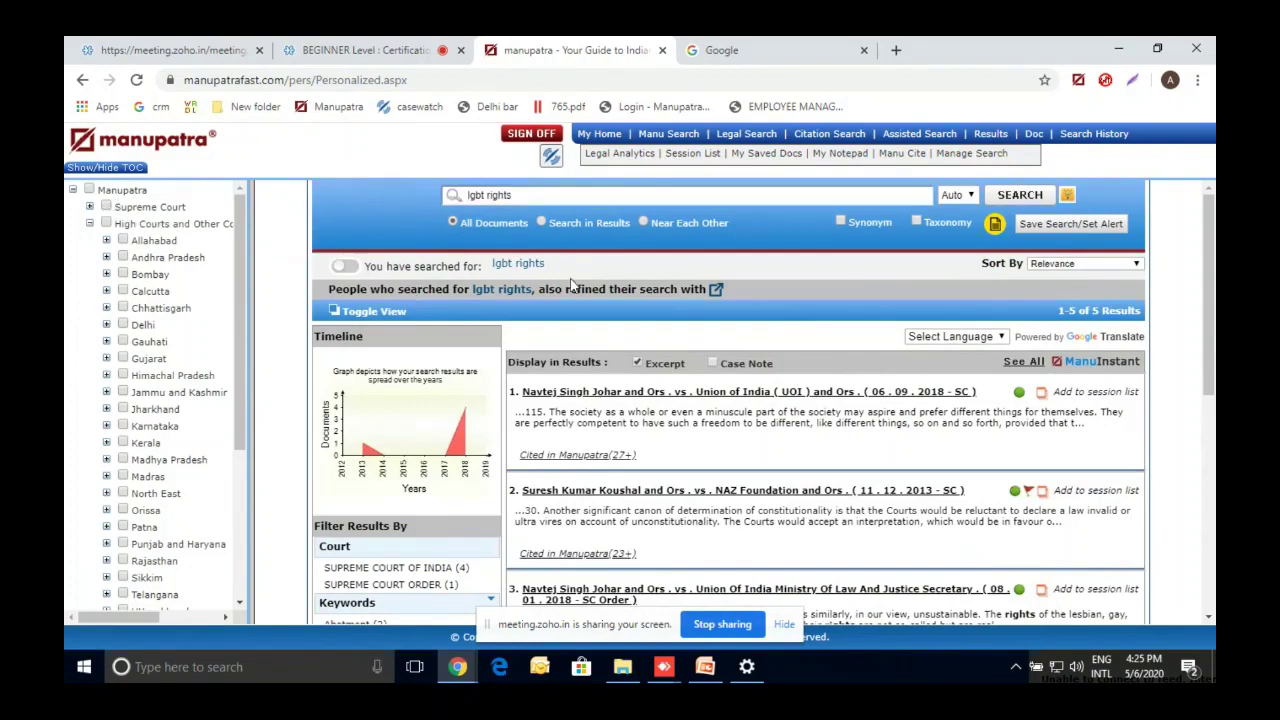
left_click_drag(1210, 282, 1212, 316)
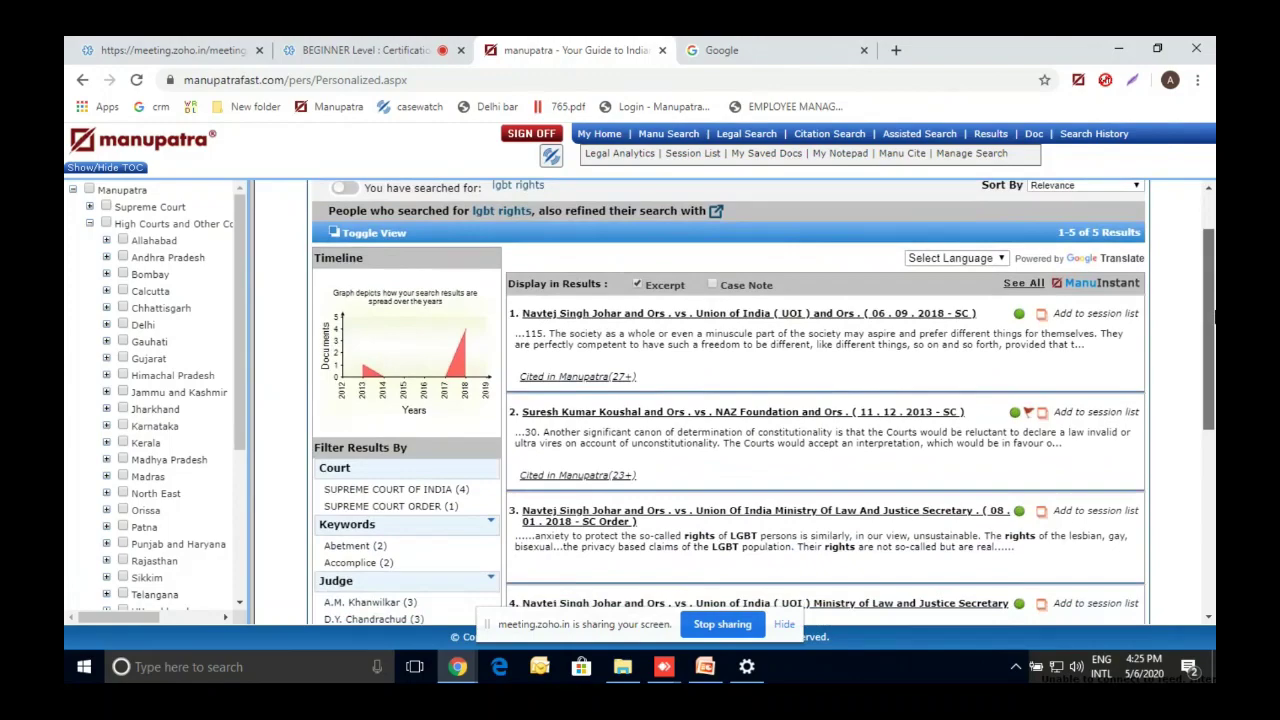
left_click_drag(1214, 316, 983, 318)
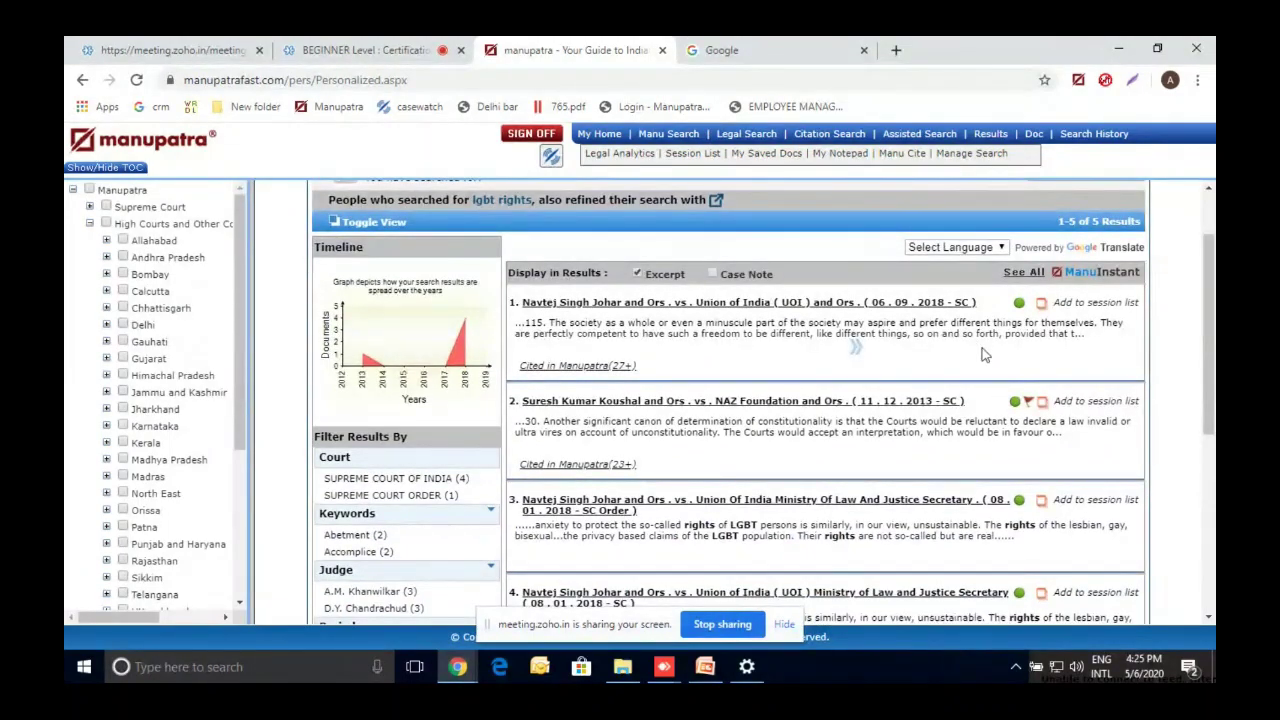
triple_click(970, 408)
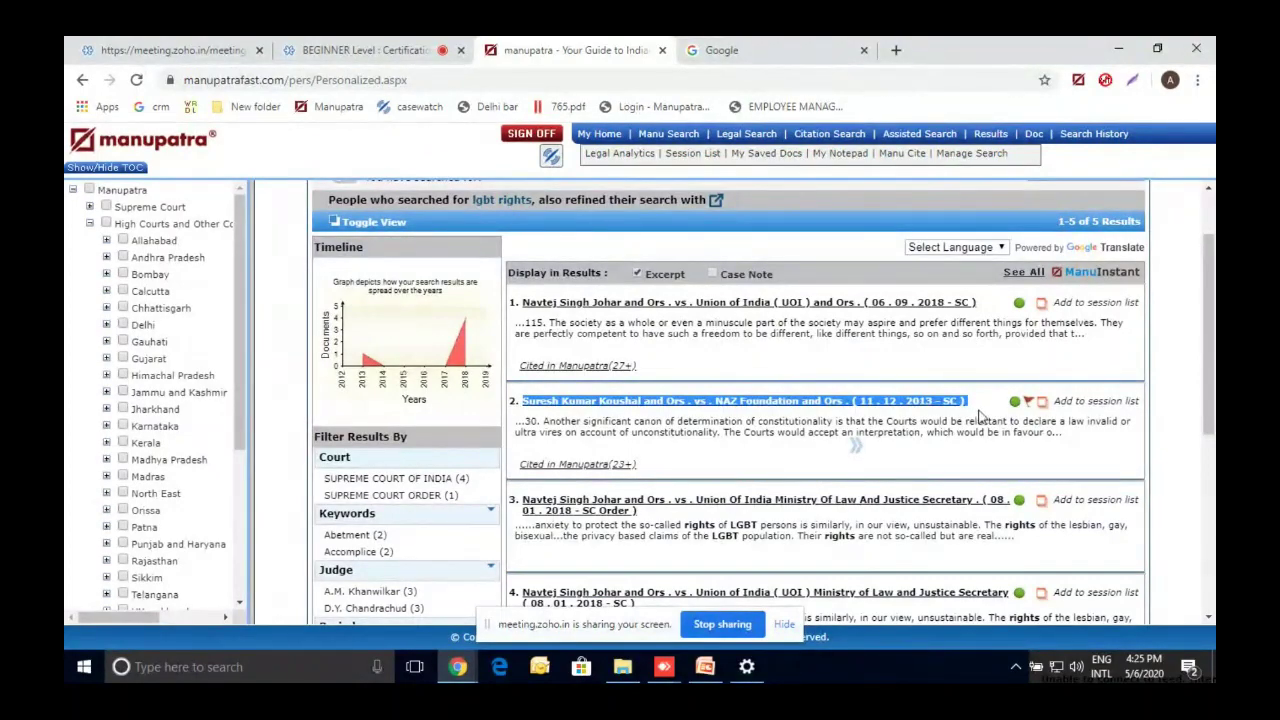
left_click(1003, 434)
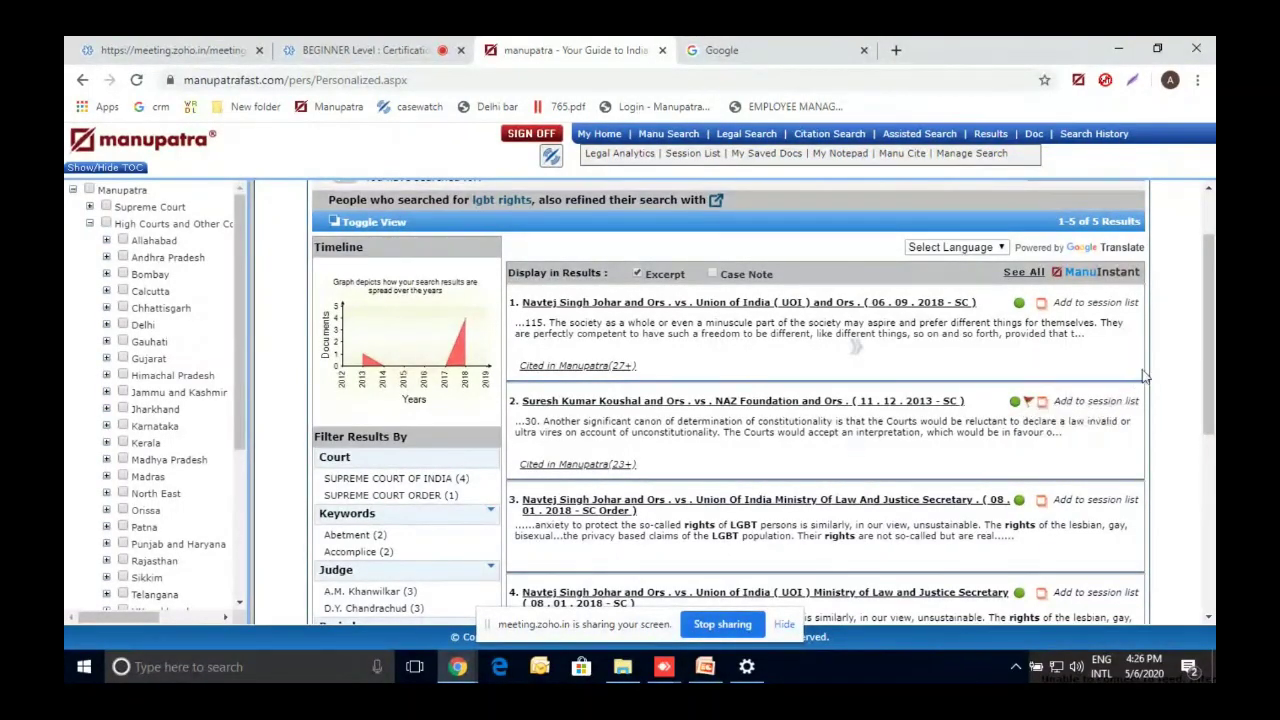
scroll(1211, 352, "down", 1)
scroll(1213, 352, "down", 1)
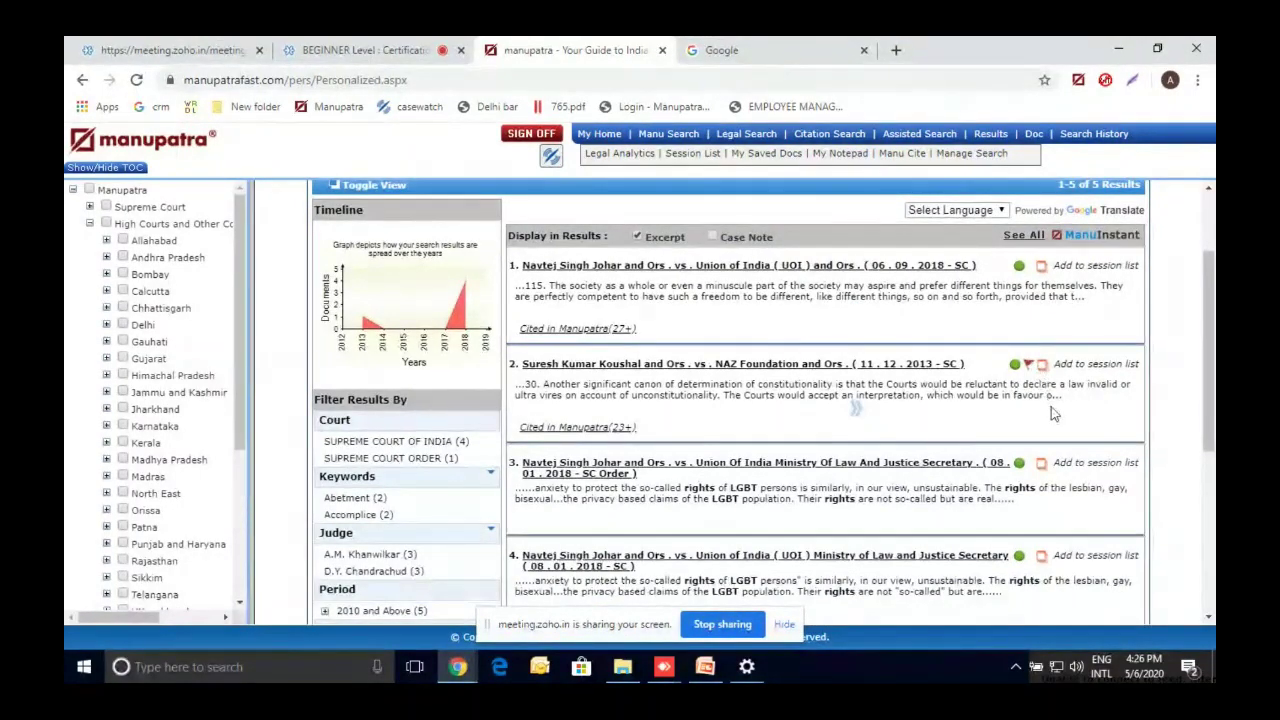
scroll(1053, 413, "down", 2)
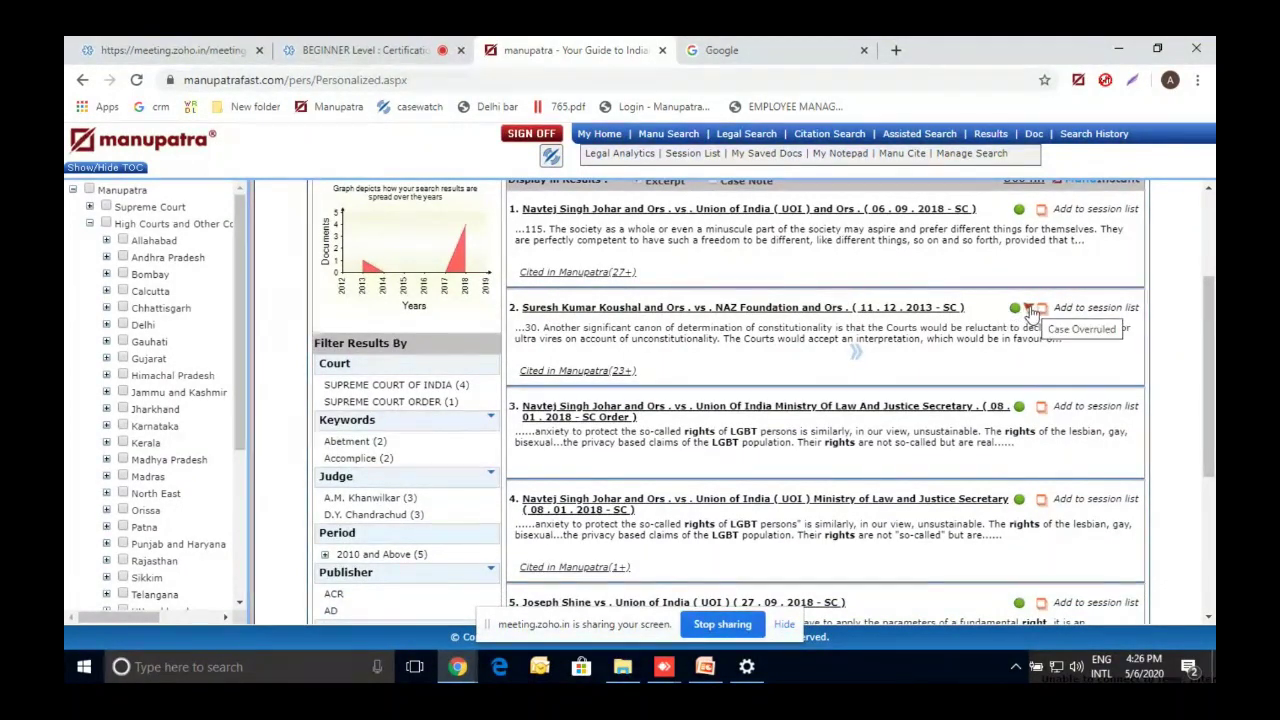
- Open the overruling judgment through the red flag on the NAZ Foundation case, highlight the petitioner's name and close the window
left_click(1028, 310)
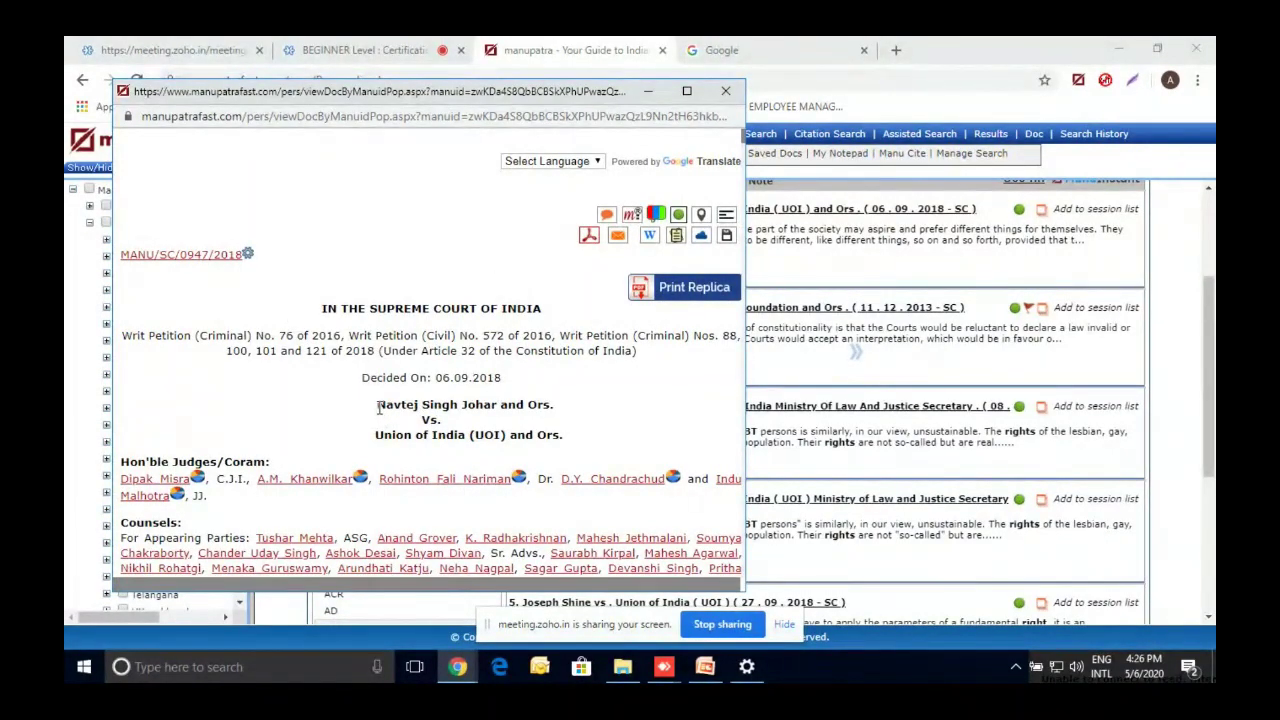
left_click_drag(377, 407, 552, 408)
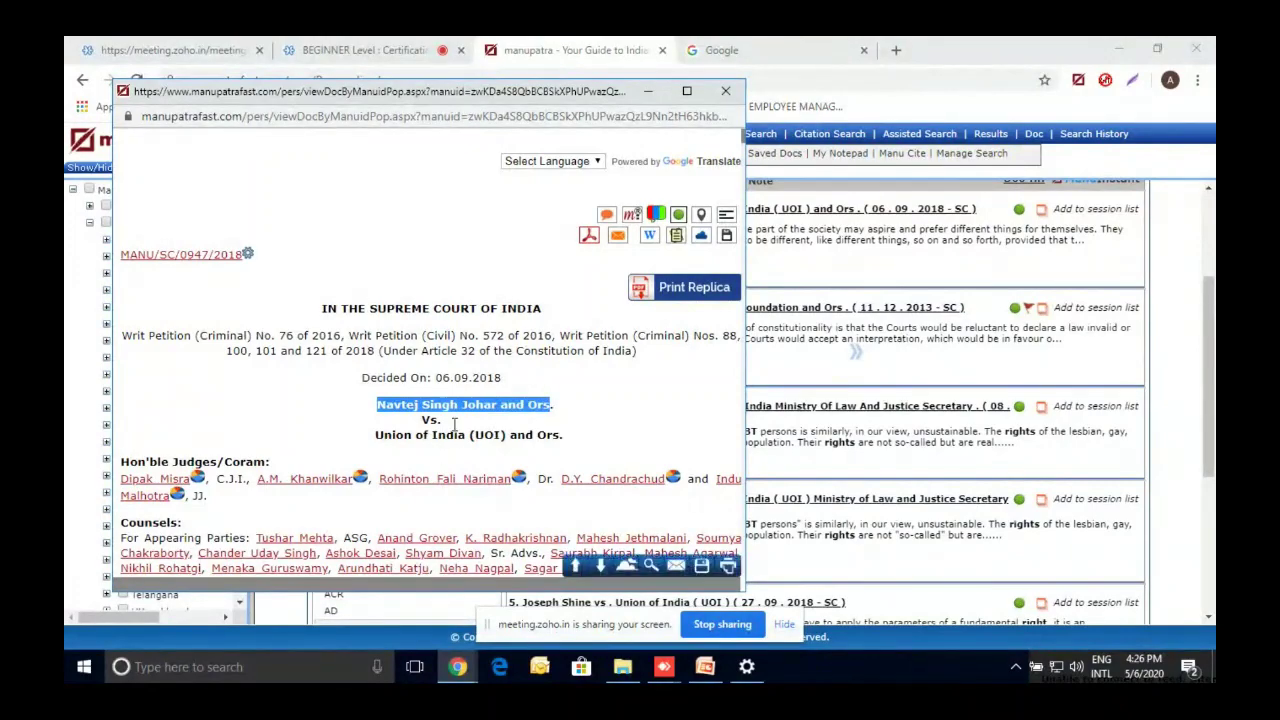
left_click(726, 91)
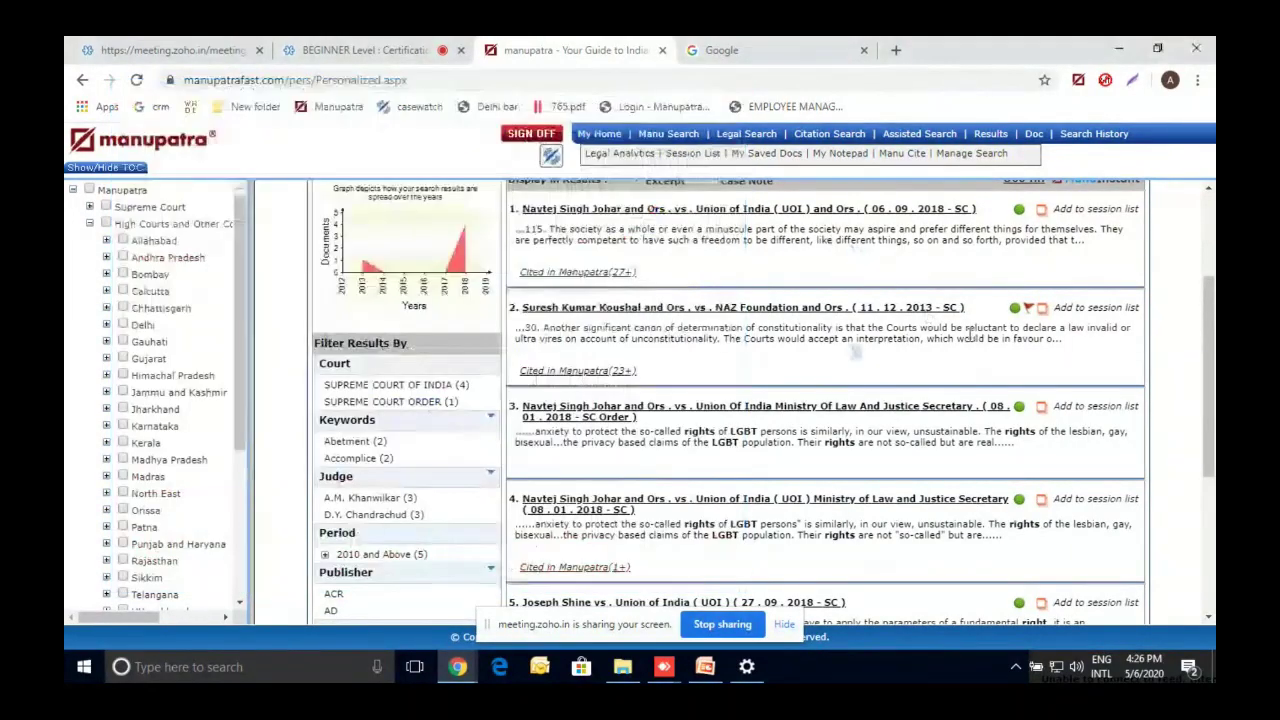
- Collapse the High Courts branch in the table of contents and open Act Search within Legal Search
scroll(1097, 398, "up", 2)
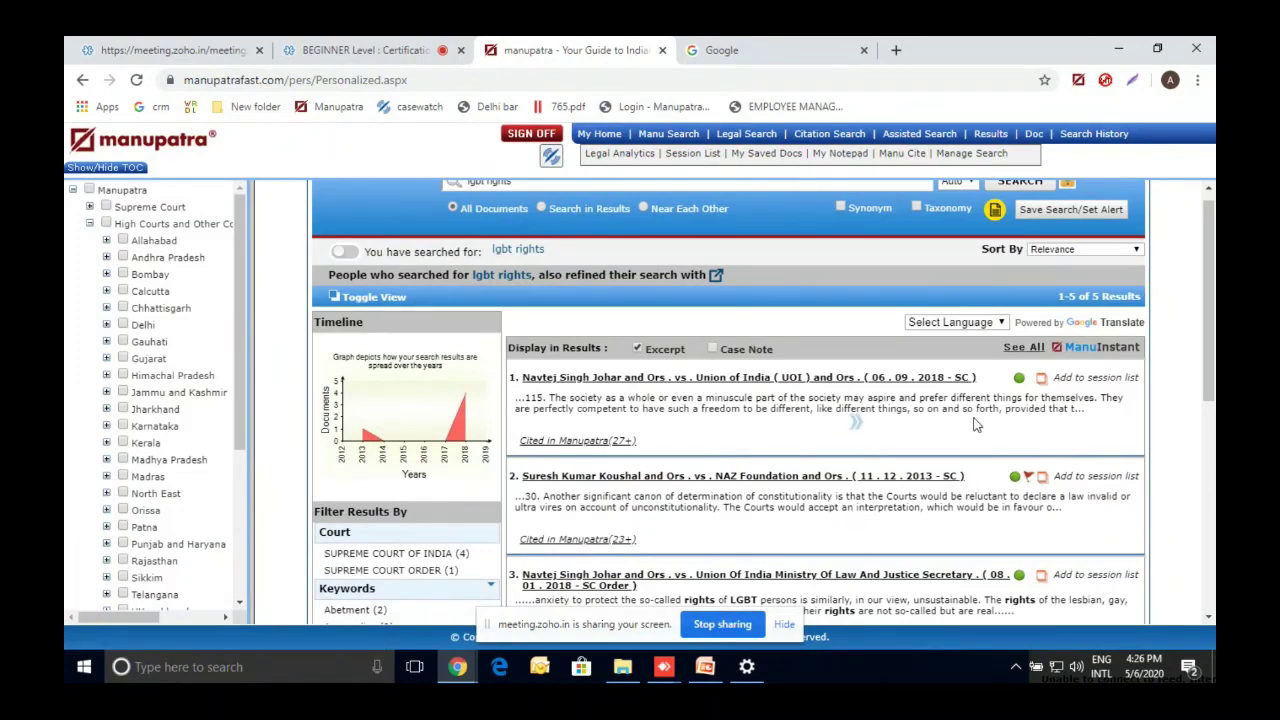
scroll(833, 494, "up", 1)
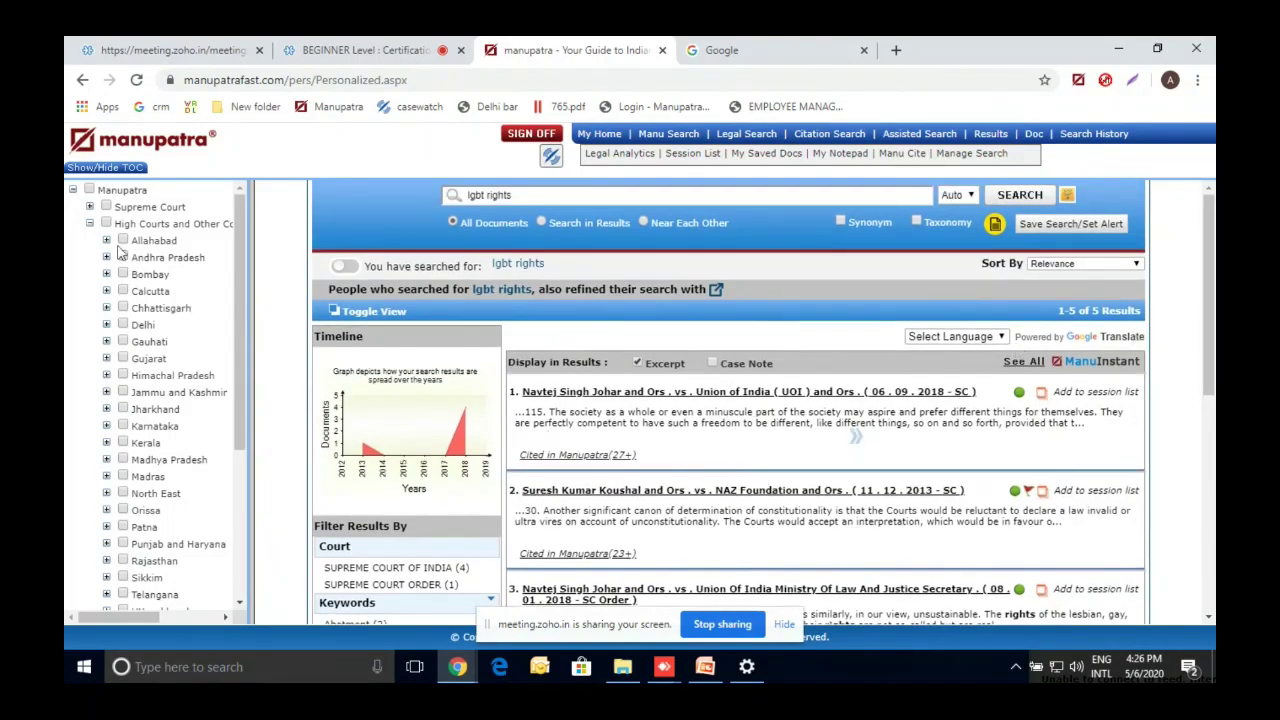
left_click(89, 224)
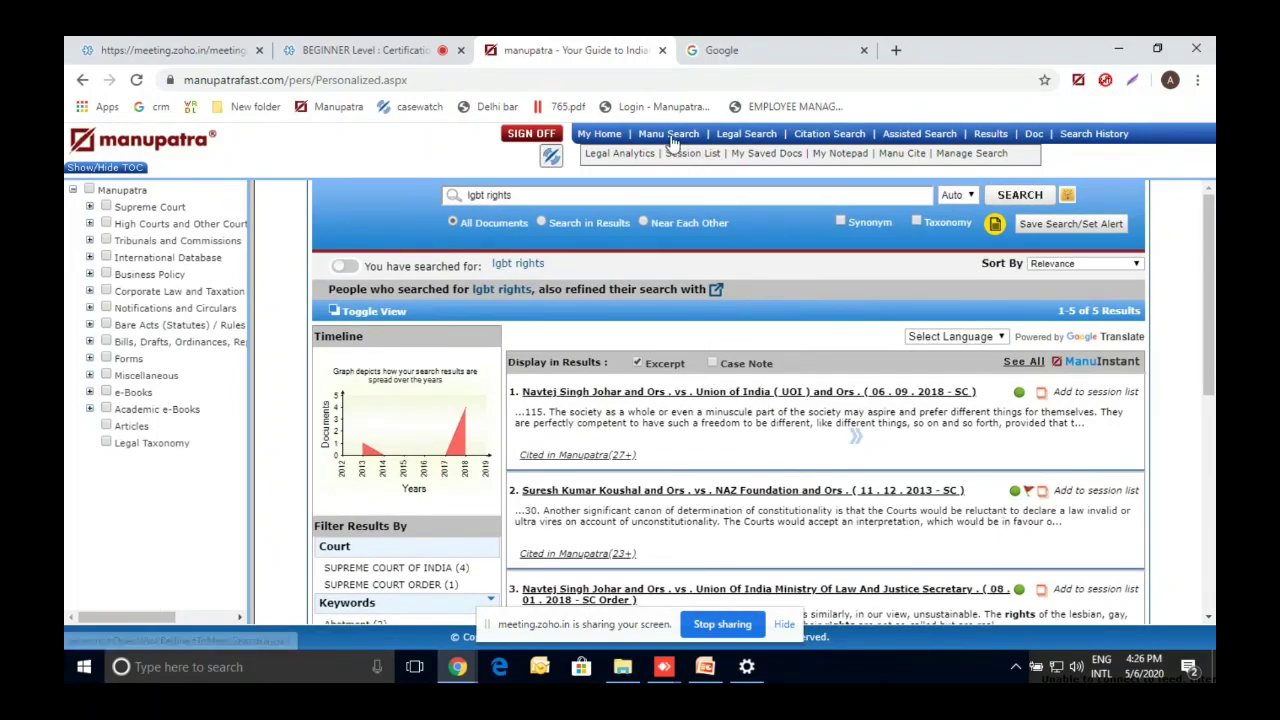
left_click(757, 141)
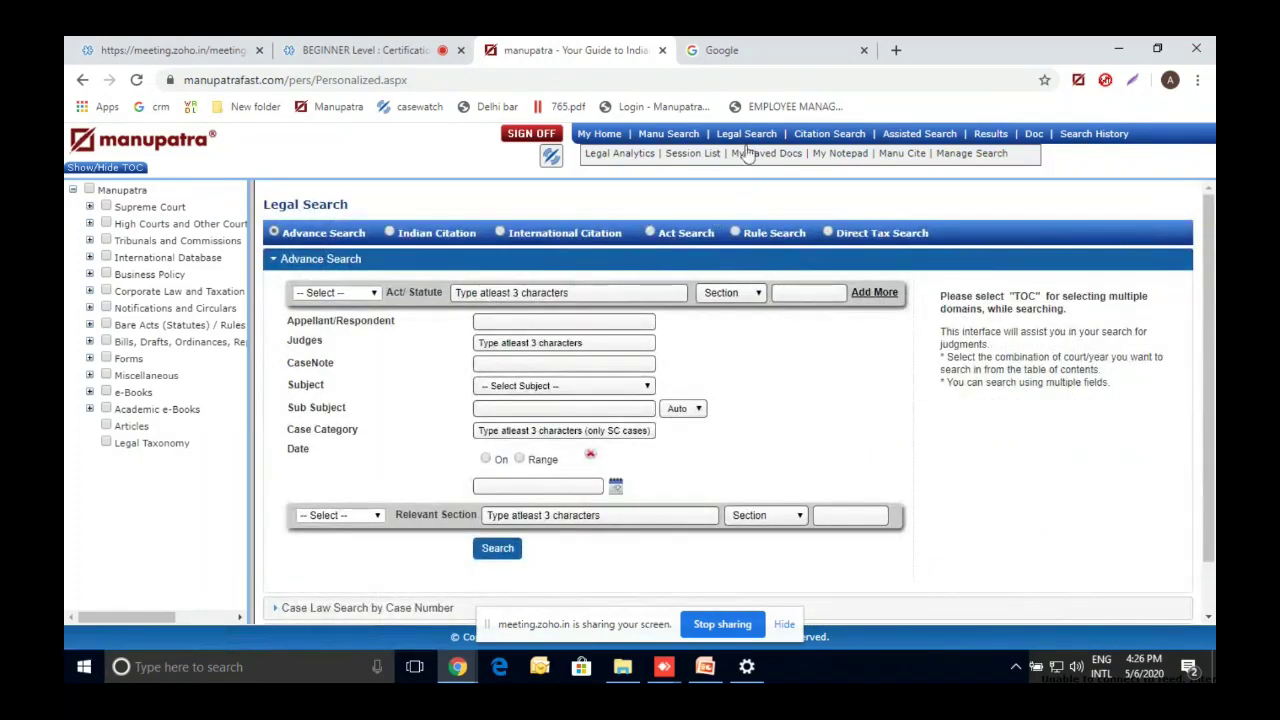
left_click(749, 134)
left_click(650, 233)
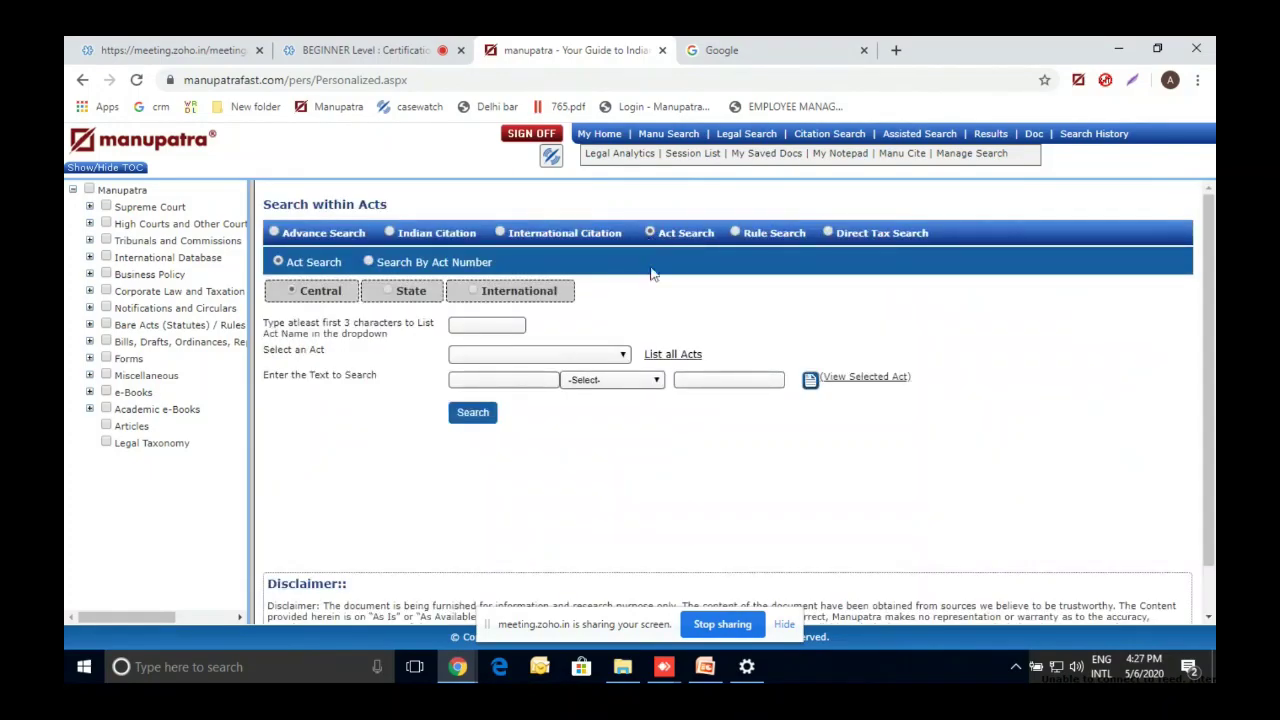
- Look up central Acts with "crpc", select the Code of Criminal Procedure, 1973 and view the full Act in a maximized window
left_click(519, 326)
type("crpc")
left_click(465, 357)
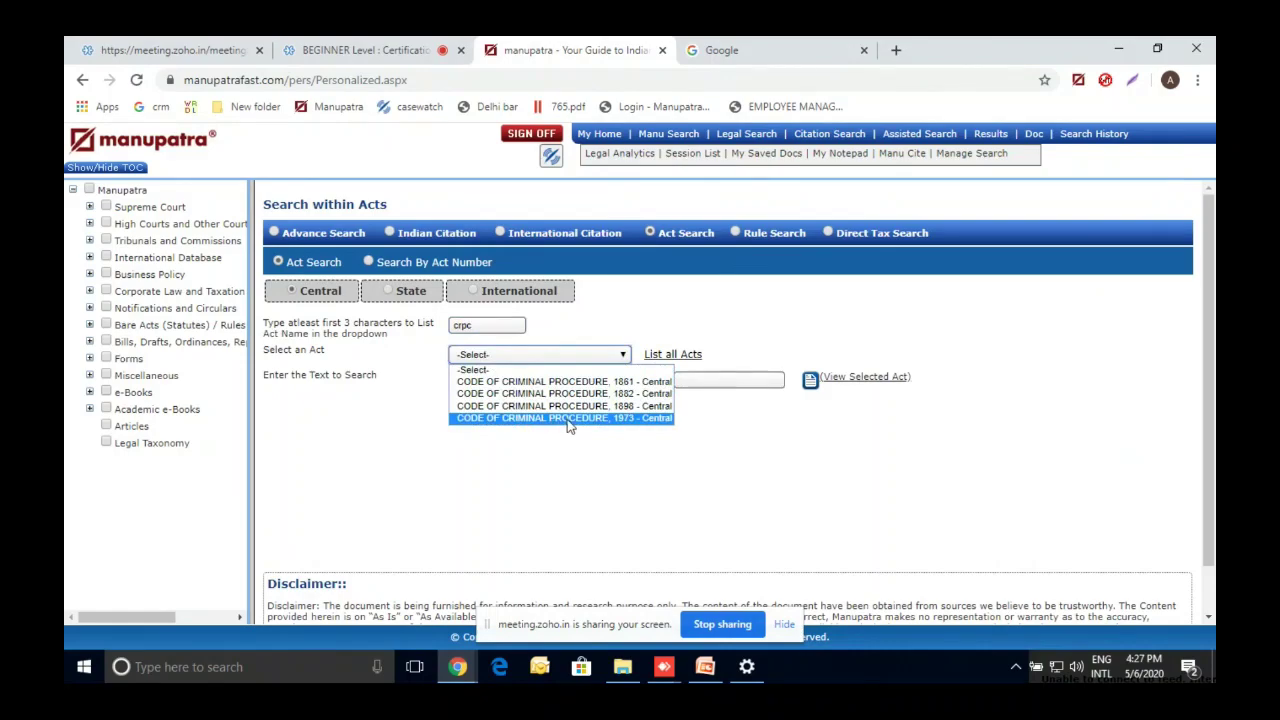
left_click(569, 420)
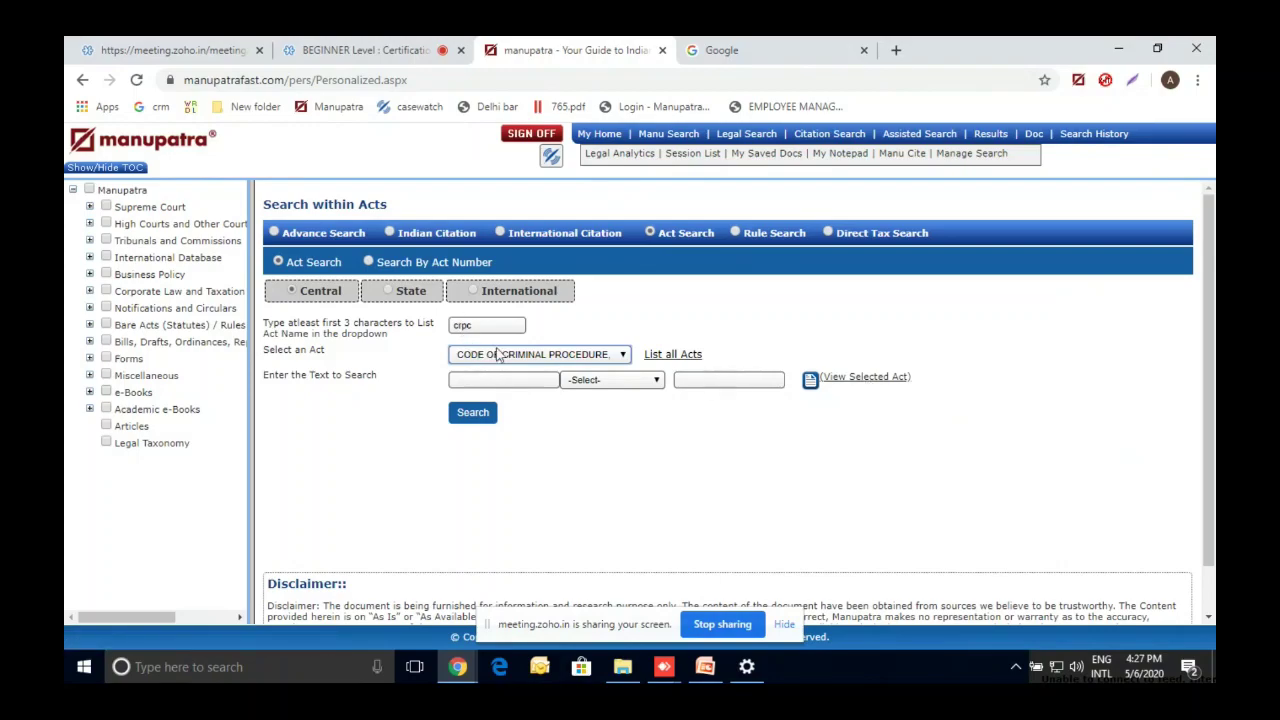
left_click(809, 378)
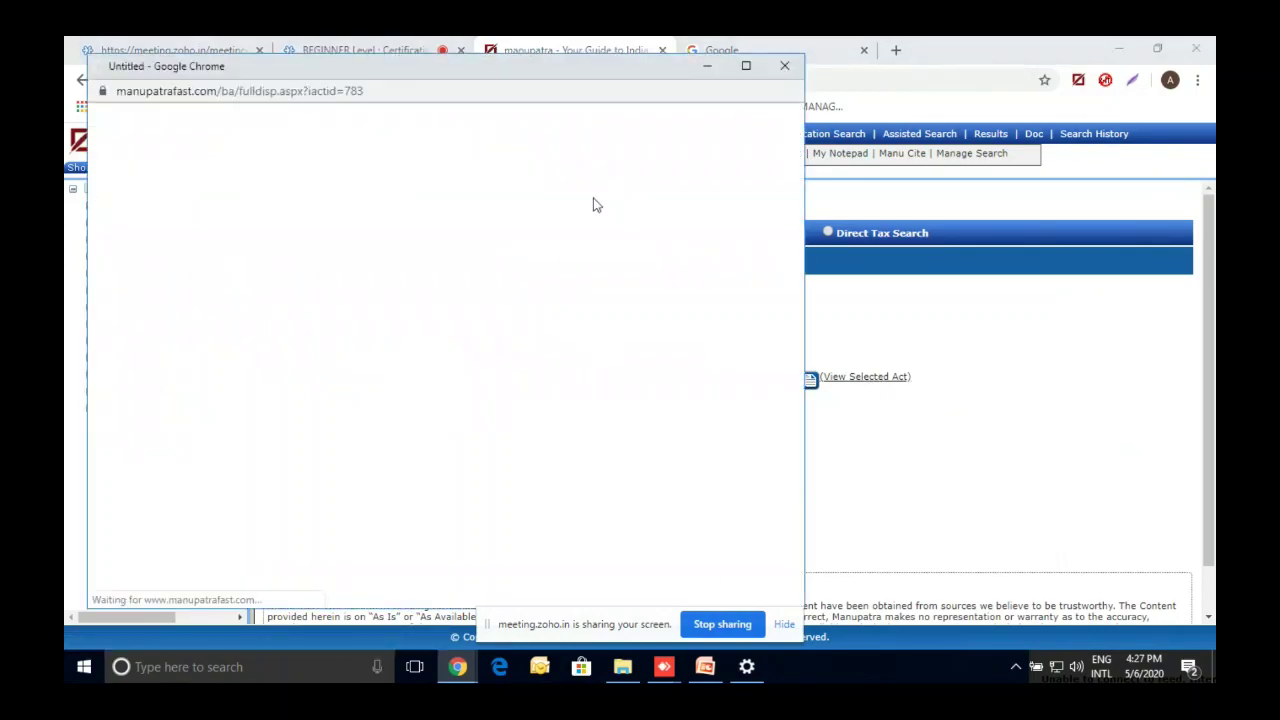
left_click(746, 66)
- Browse the Act's sections and state amendments, view the commentary on Section 13 and return to the Act
scroll(869, 283, "down", 15)
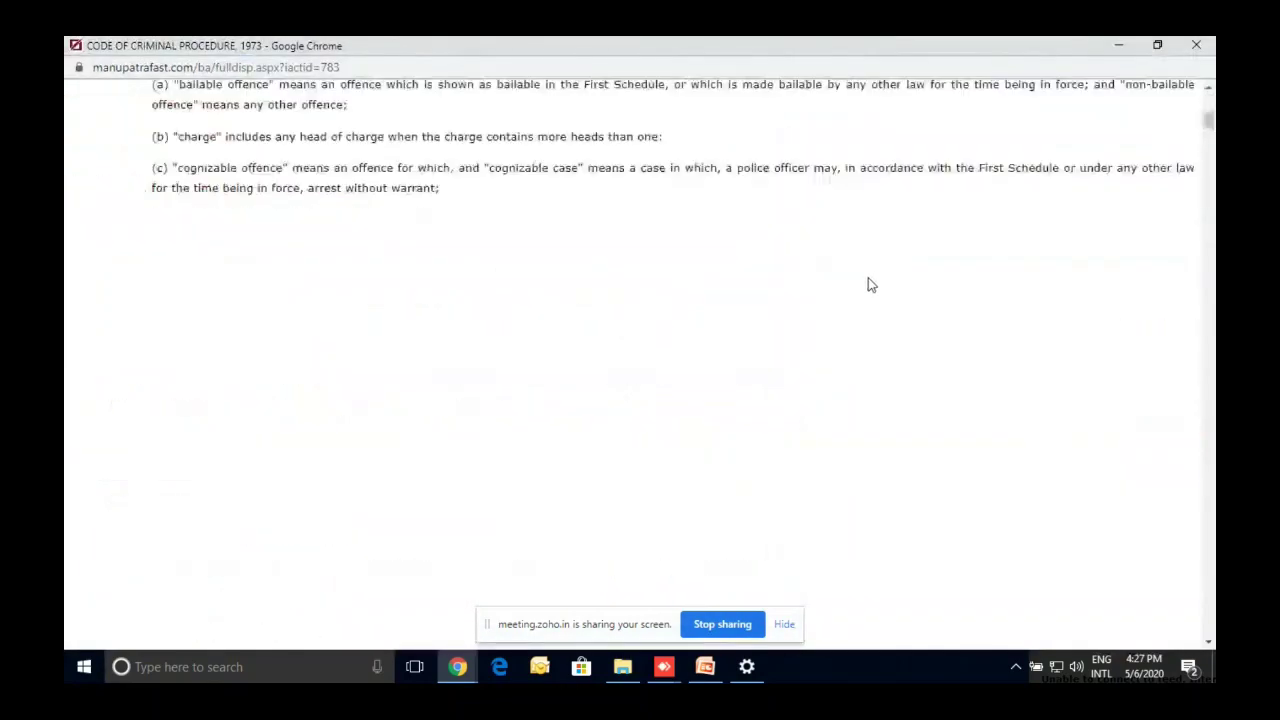
mouse_move(1208, 126)
left_mouse_down()
mouse_move(1208, 183)
mouse_move(1210, 122)
left_mouse_up()
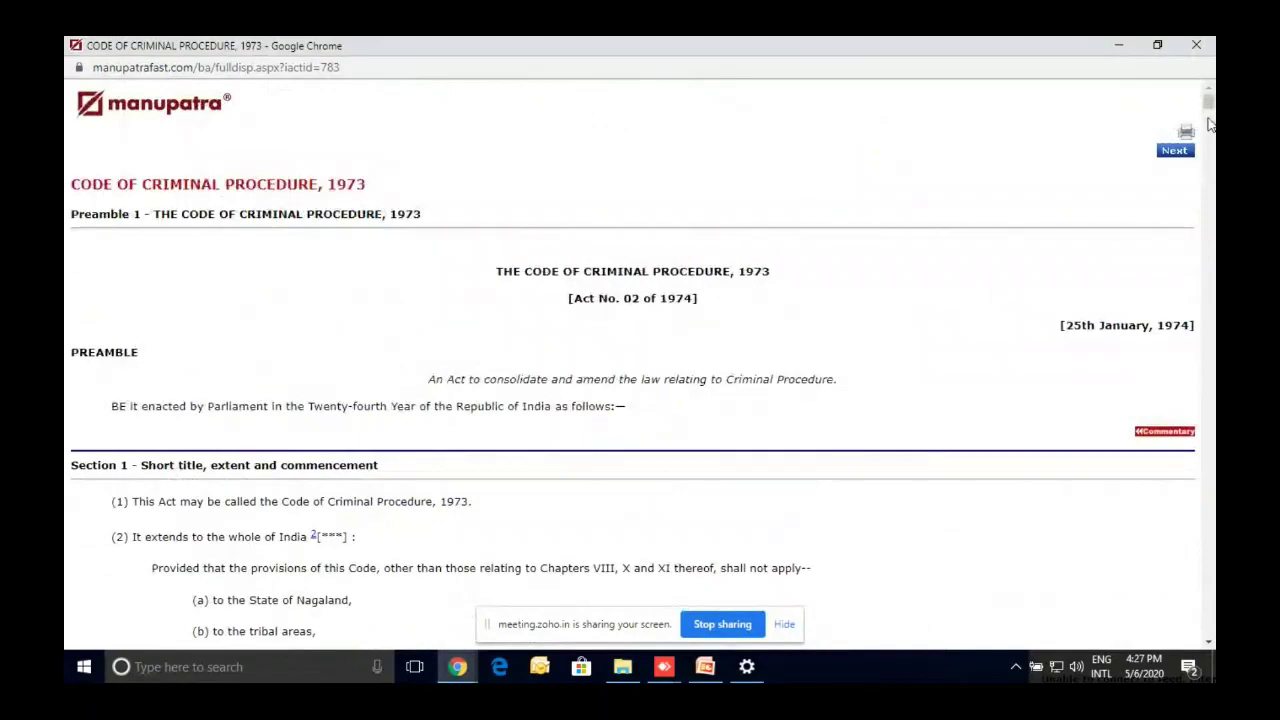
scroll(788, 470, "down", 20)
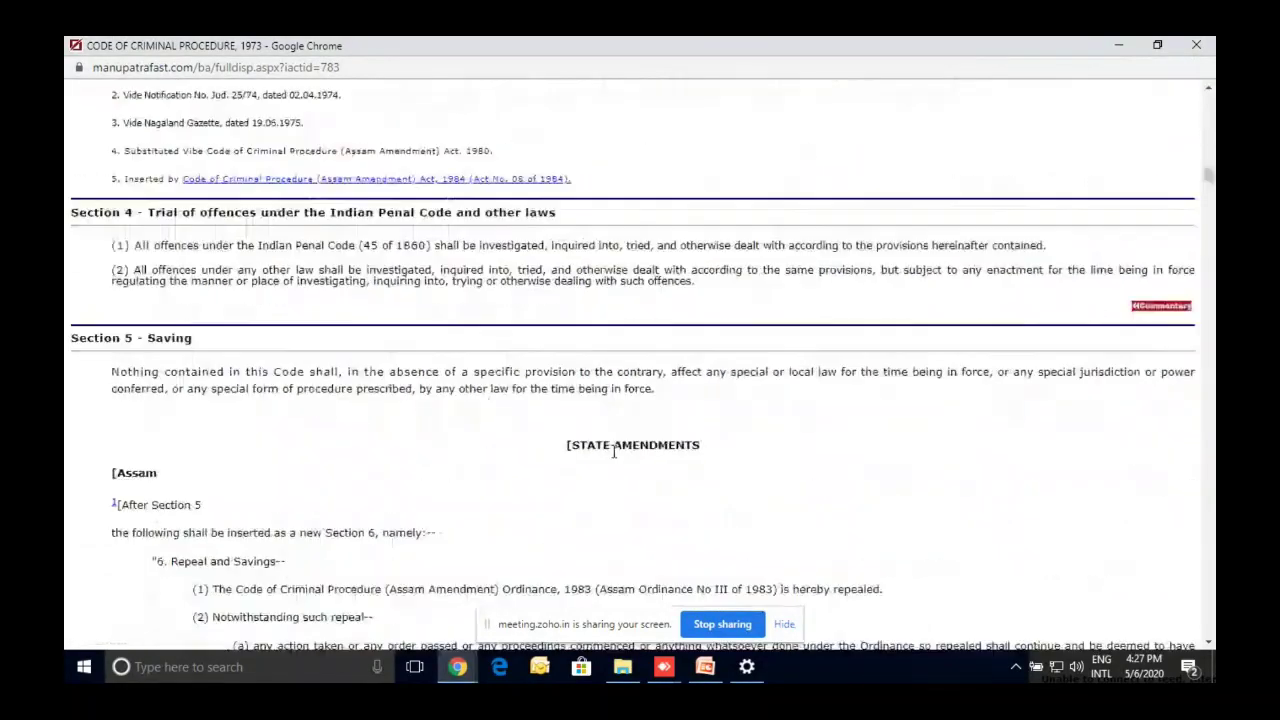
scroll(445, 455, "down", 6)
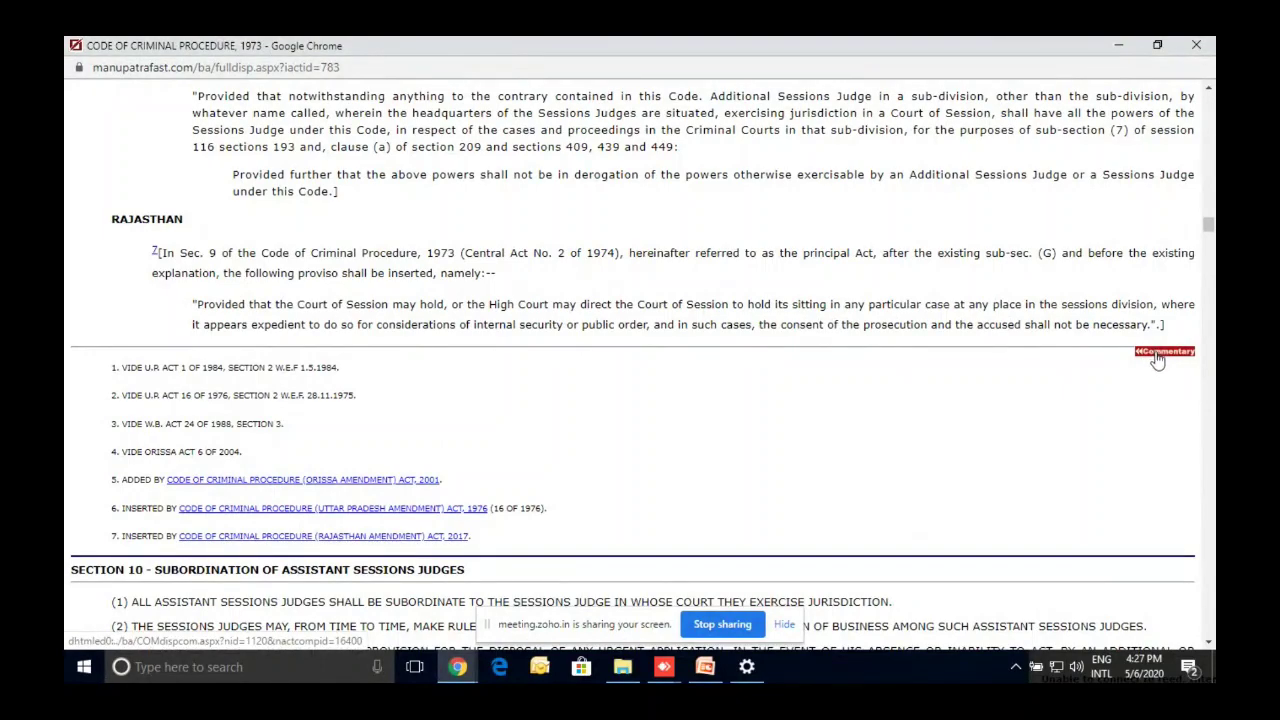
scroll(1158, 358, "down", 15)
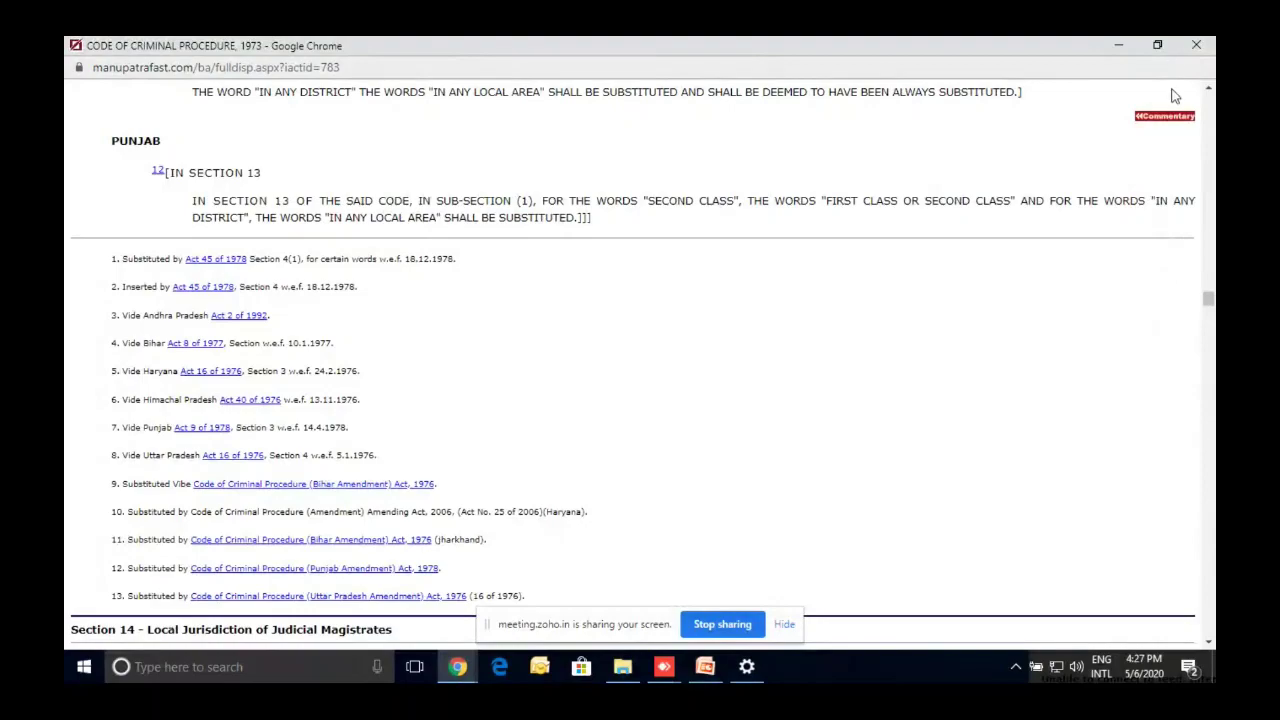
left_click(1167, 117)
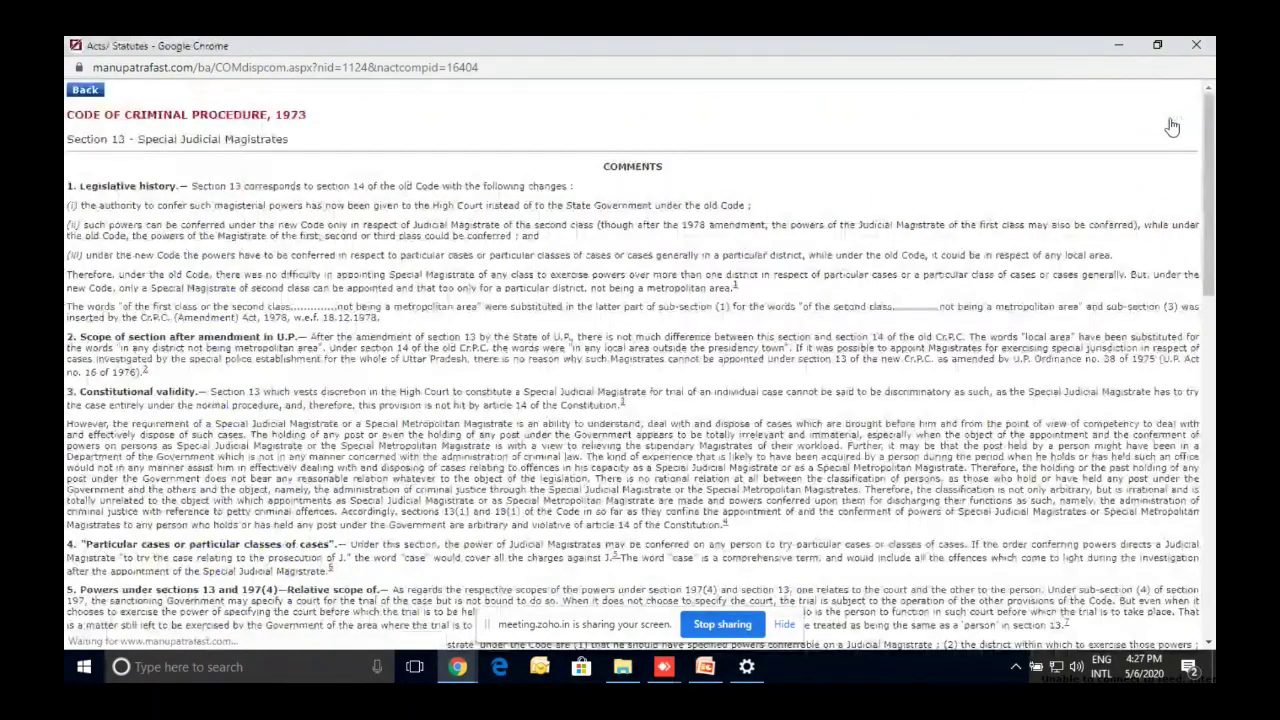
left_click(76, 92)
- Look through the Act again from the preamble to Section 14 on local jurisdiction of Judicial Magistrates
scroll(700, 290, "up", 15)
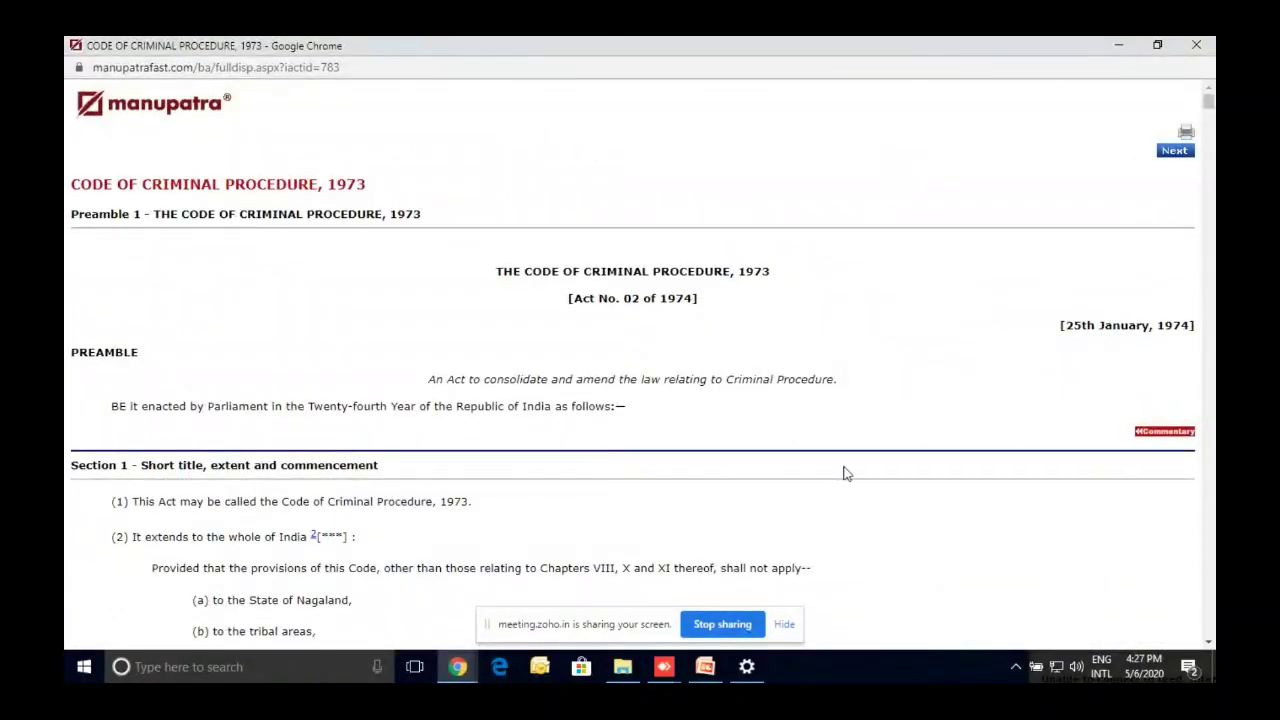
scroll(845, 471, "down", 10)
scroll(1000, 440, "down", 20)
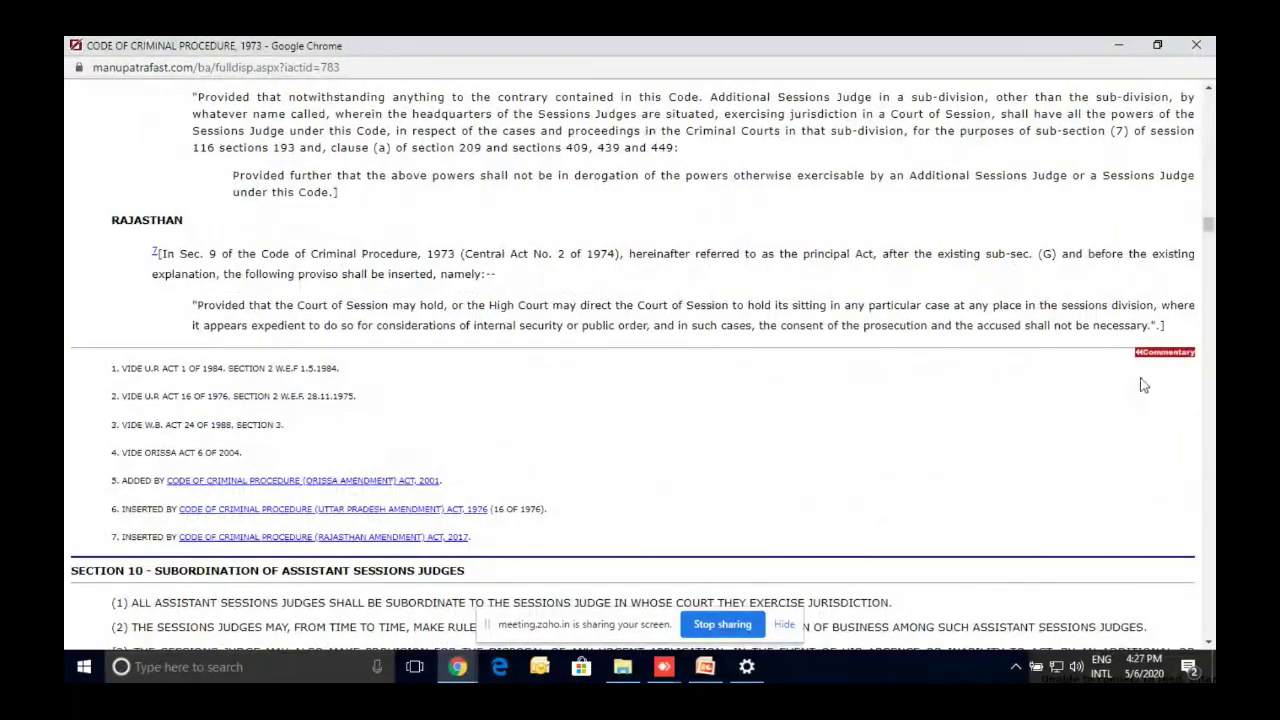
scroll(1185, 376, "down", 10)
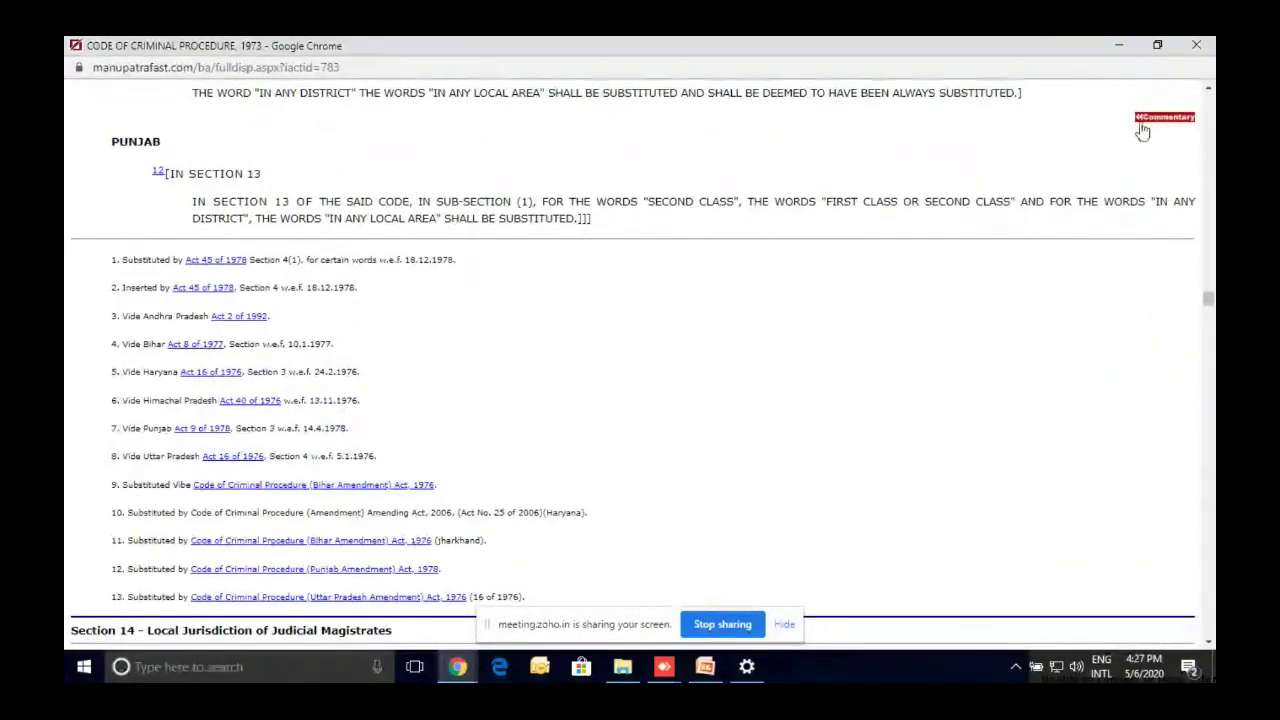
scroll(1210, 300, "up", 1)
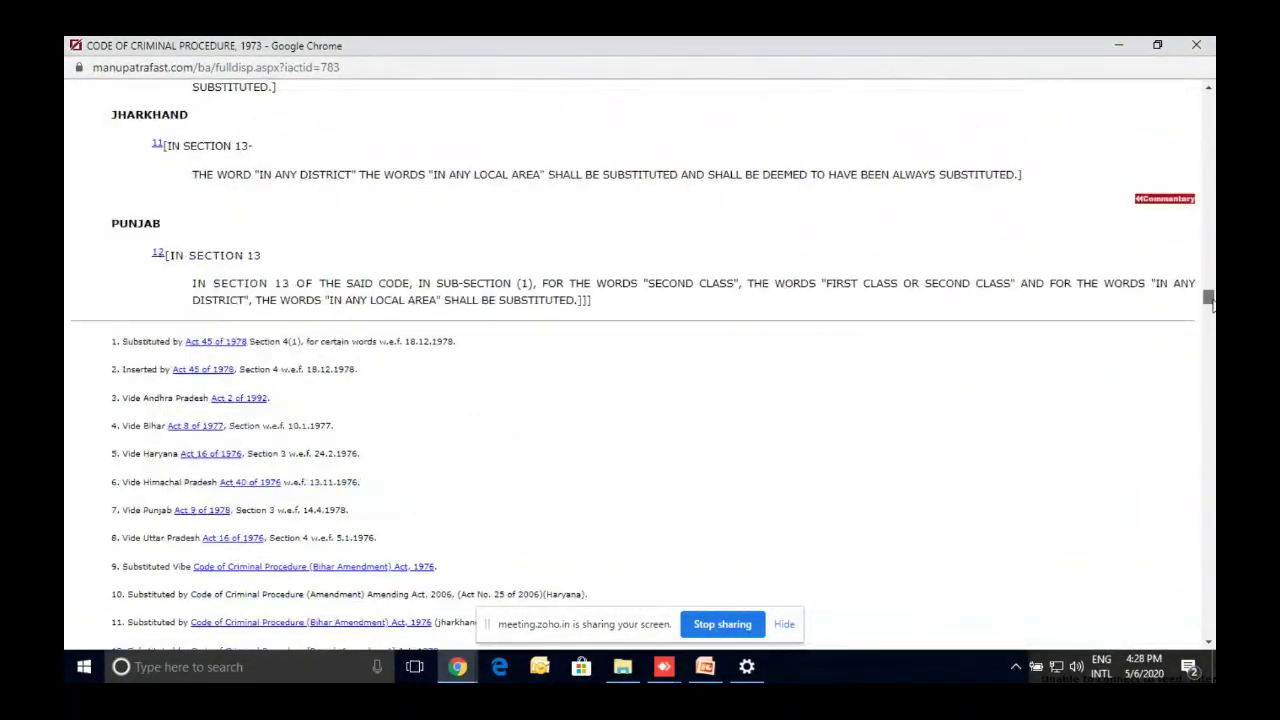
scroll(1210, 300, "down", 6)
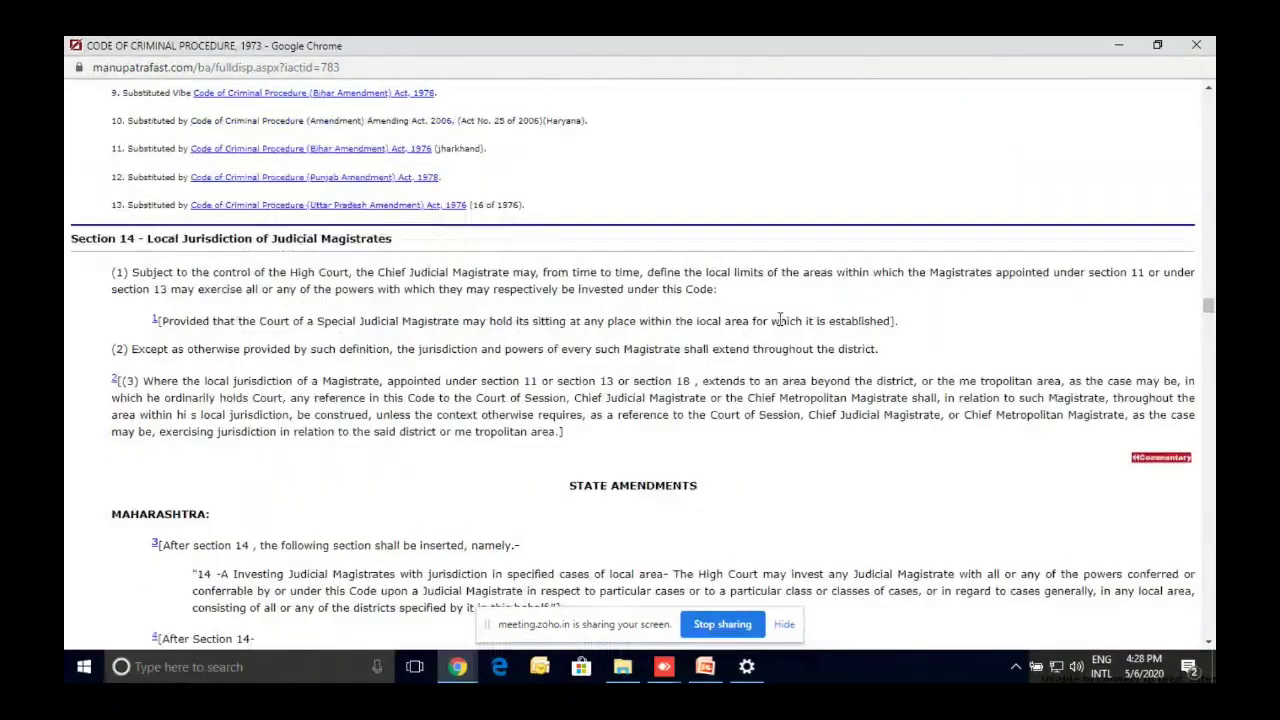
- Review the state amendments and footnotes of Section 13 in the Act, and return to the preamble
scroll(780, 320, "up", 5)
scroll(782, 331, "down", 1)
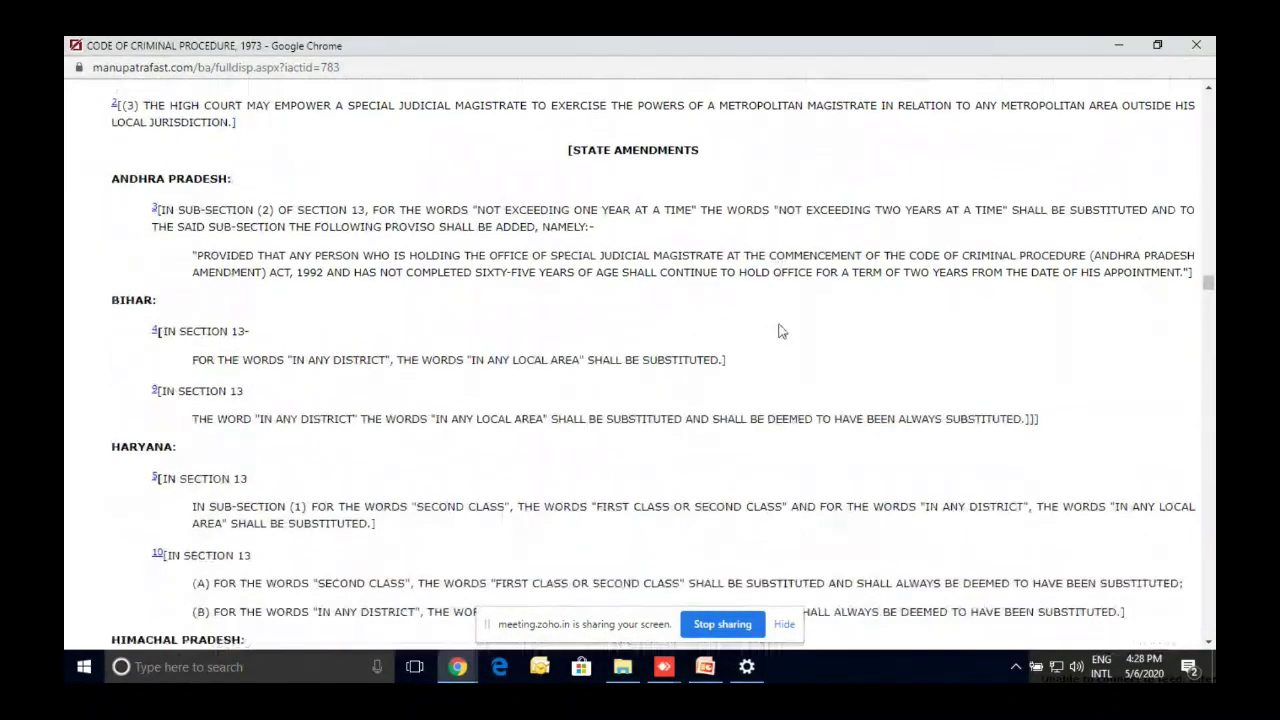
scroll(782, 331, "down", 10)
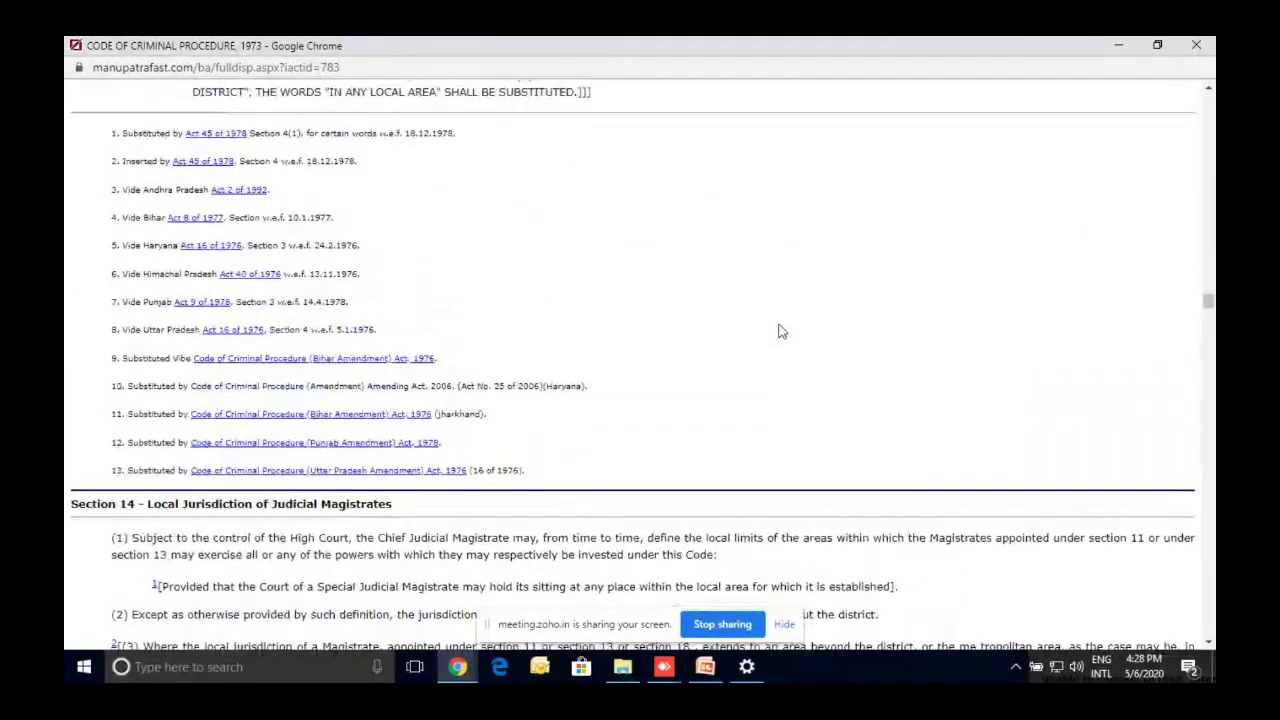
scroll(782, 331, "up", 1)
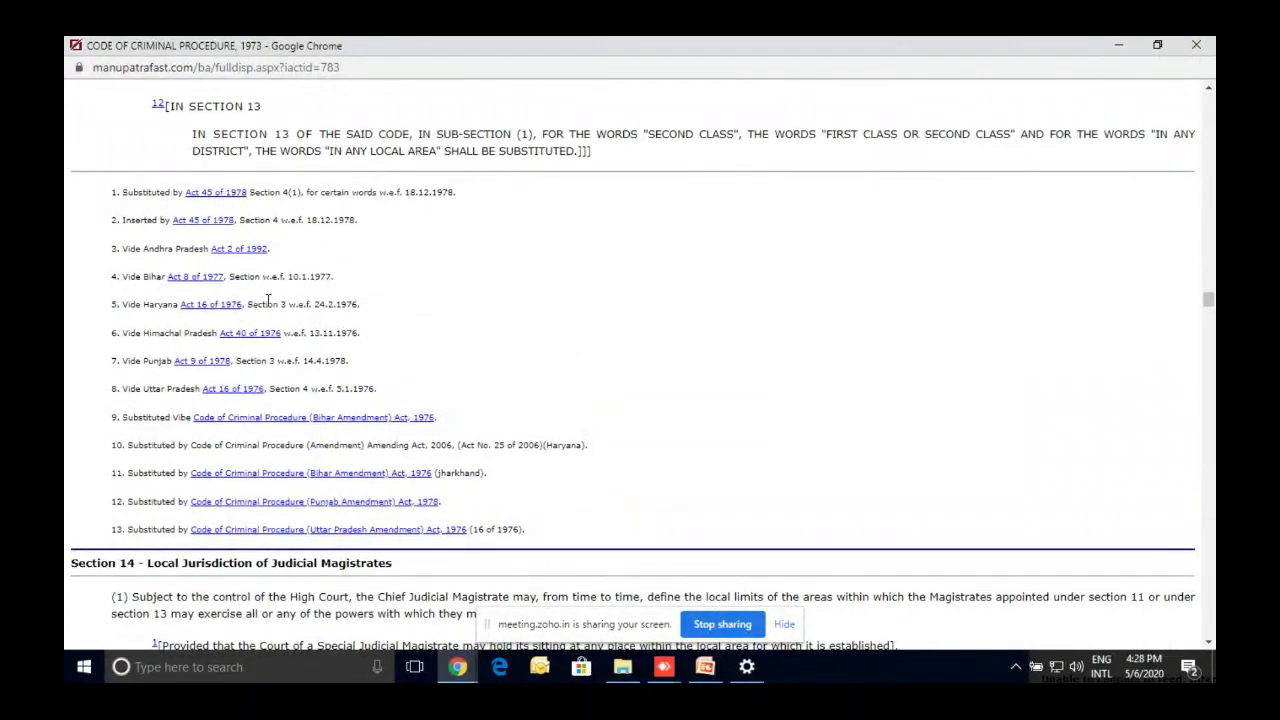
scroll(338, 305, "up", 20)
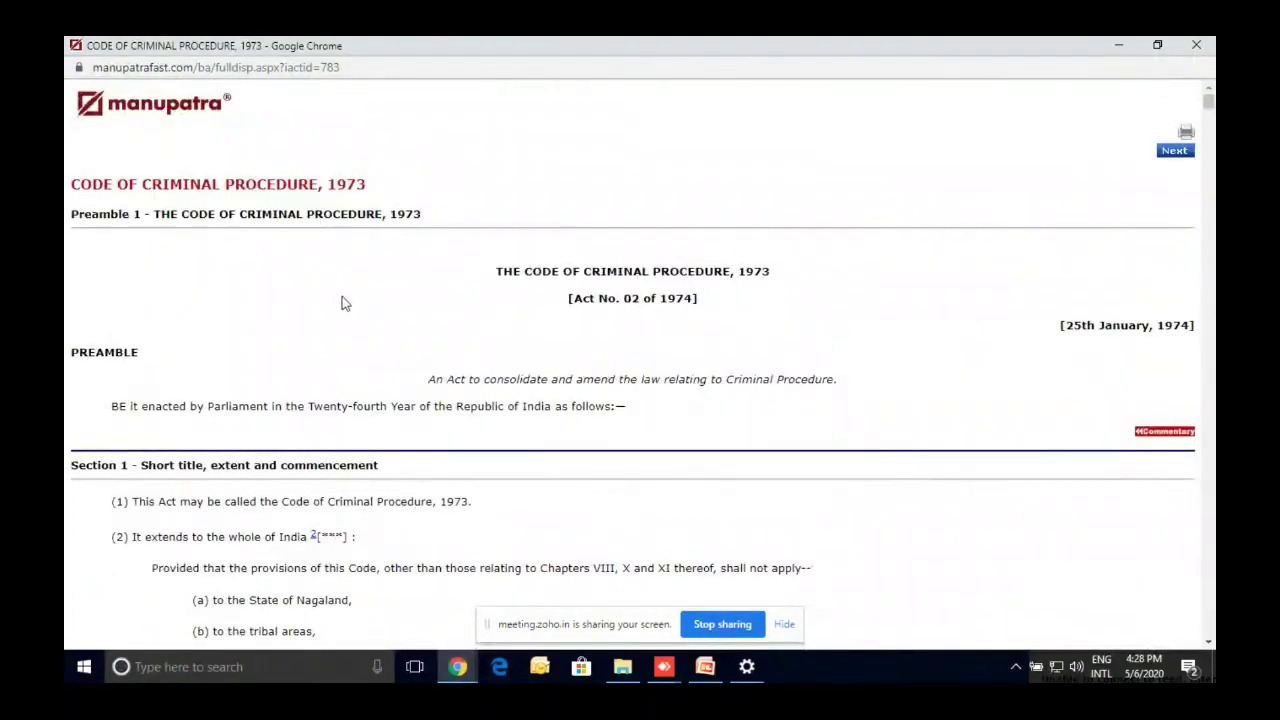
- Close the Act's full-text window and reopen a blank Act Search within Legal Search
left_click(1196, 45)
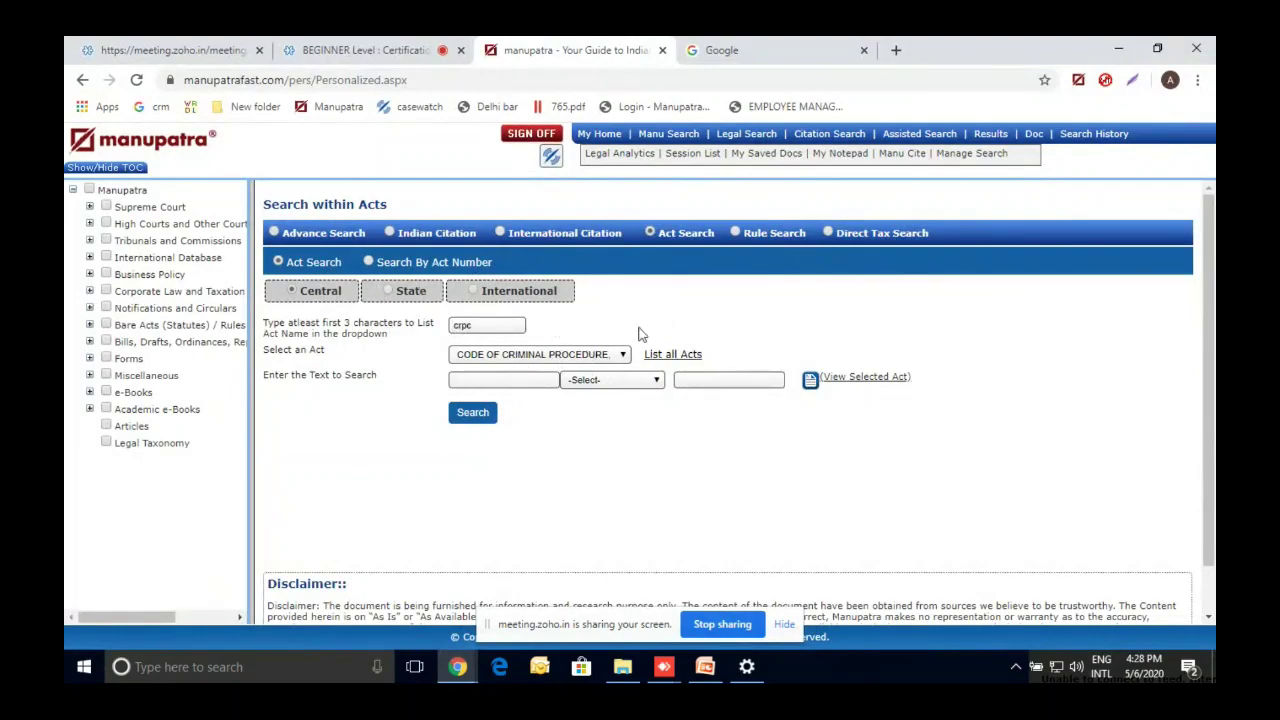
left_click(745, 136)
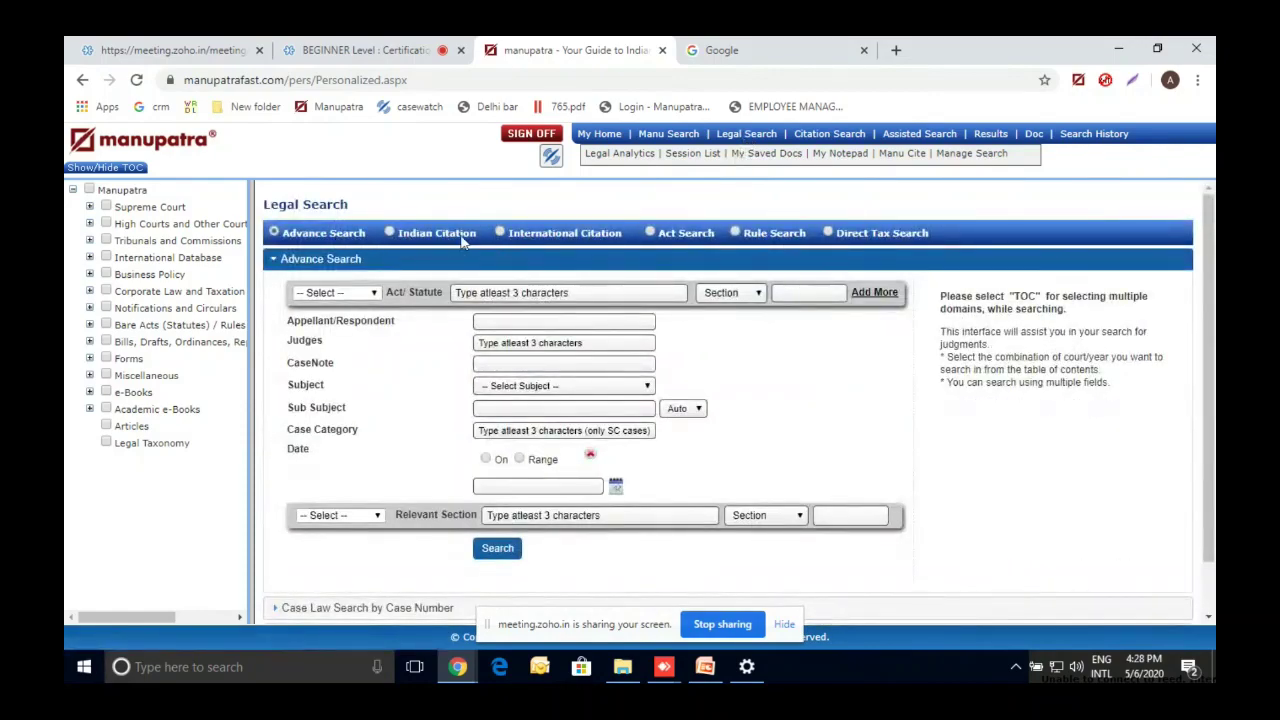
left_click(678, 238)
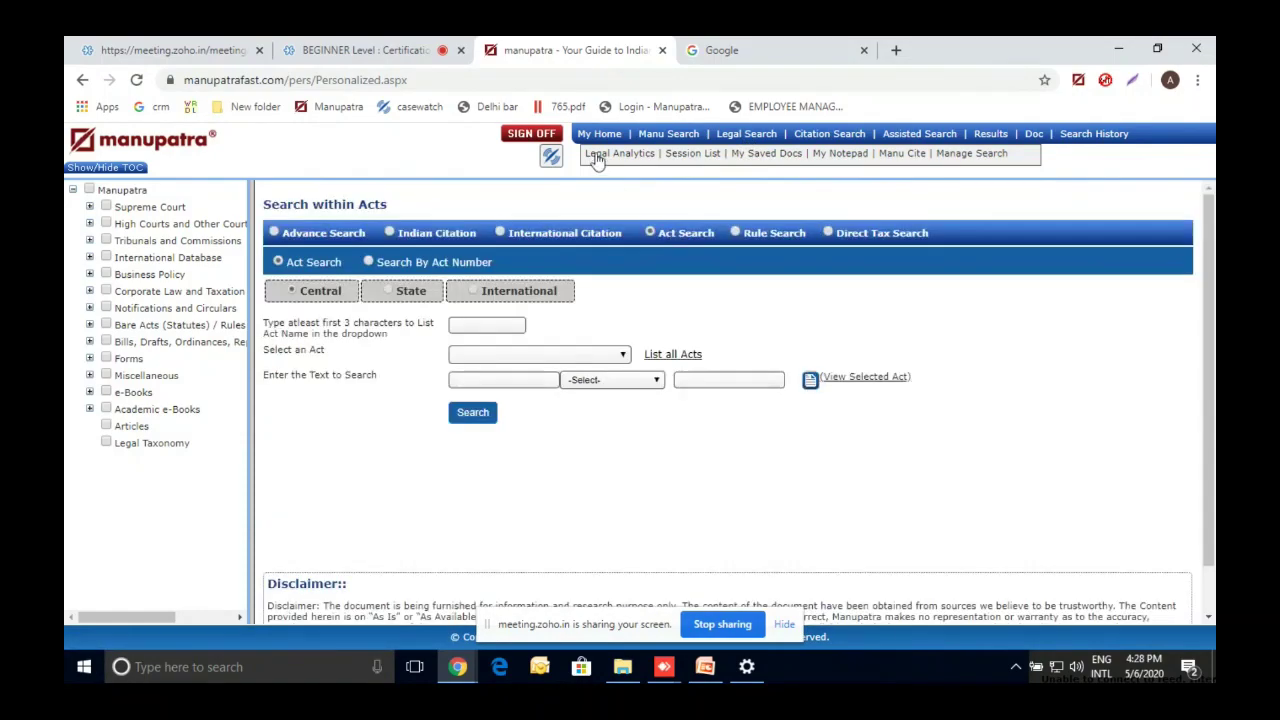
- Go to My Home and view the Manupatra Dictionary
left_click(598, 136)
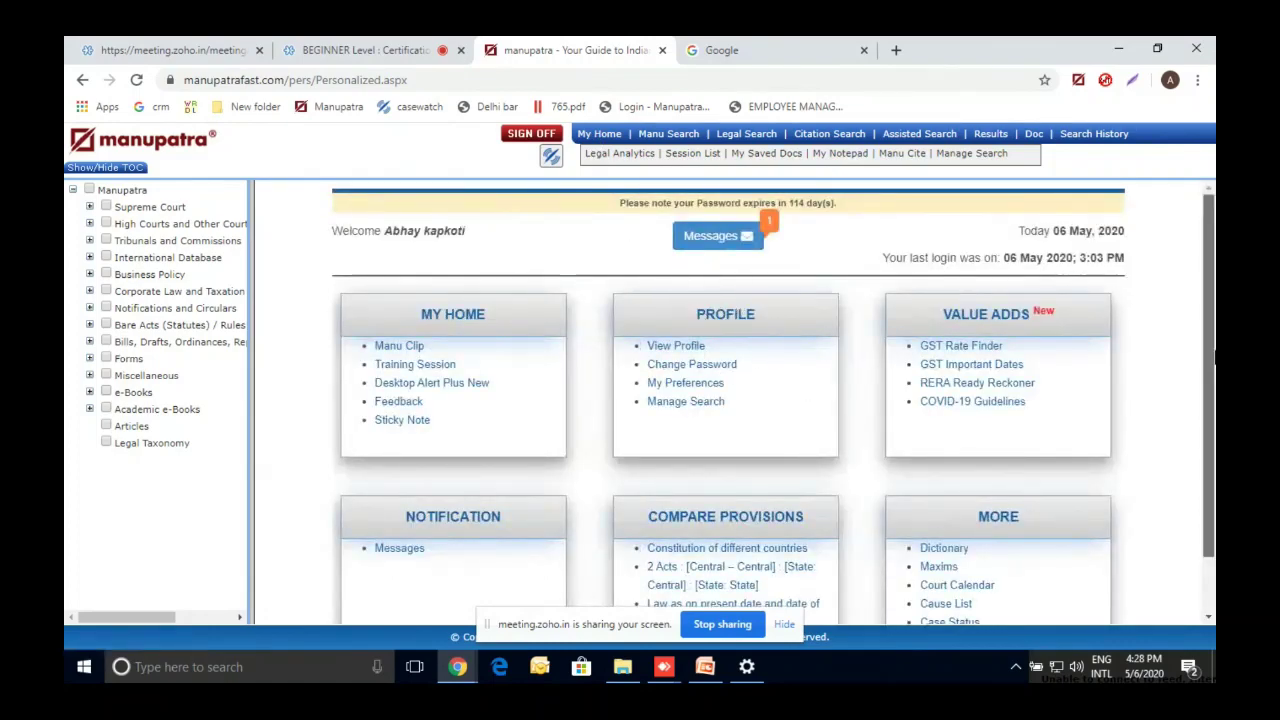
scroll(945, 470, "down", 1)
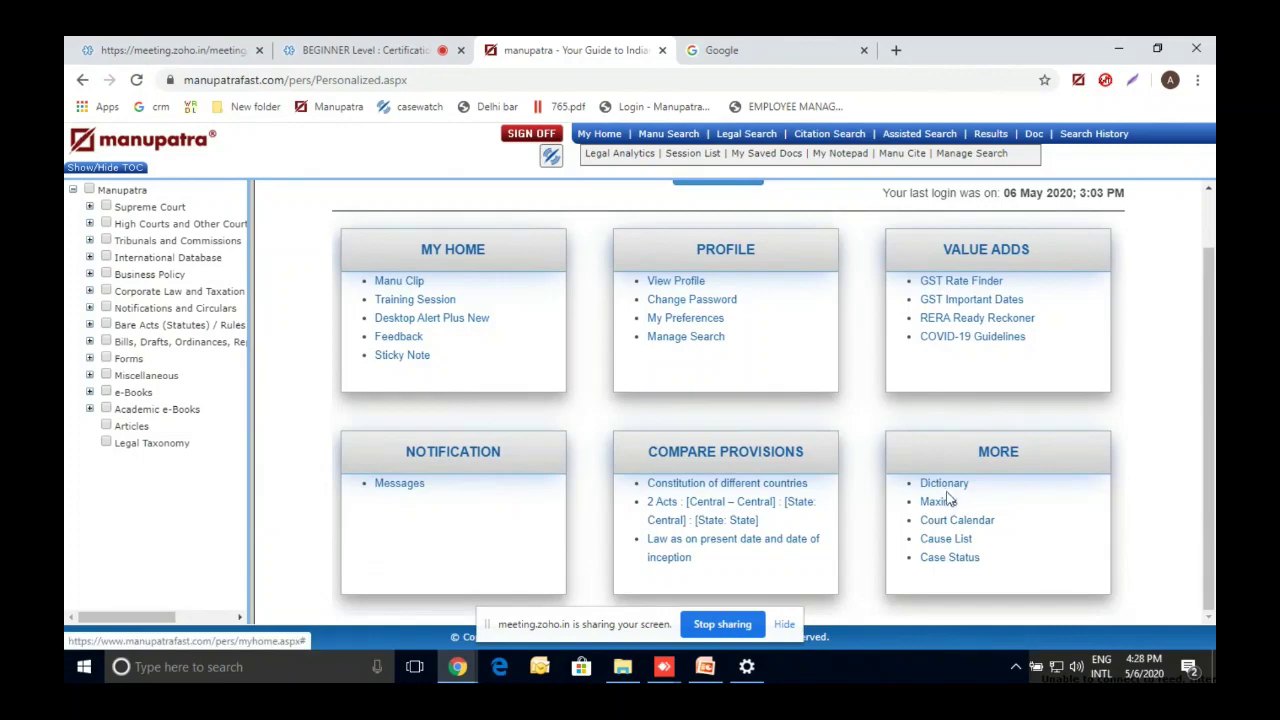
left_click(945, 484)
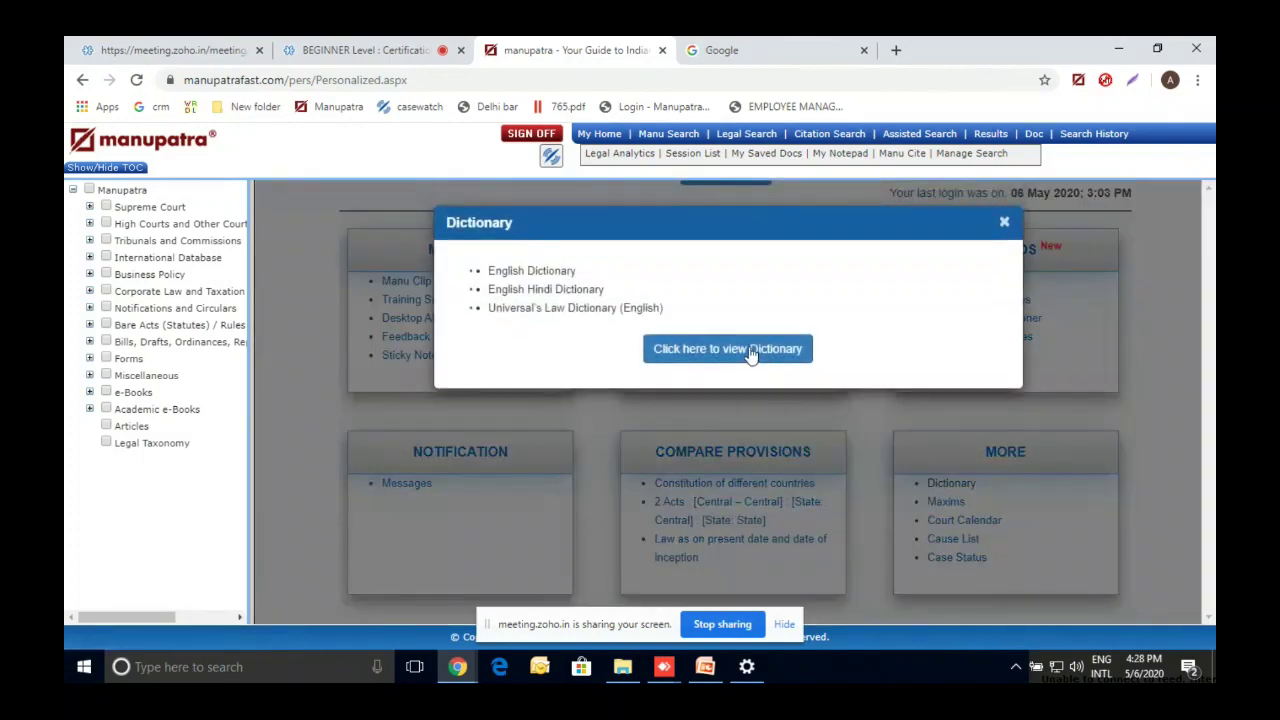
left_click(746, 352)
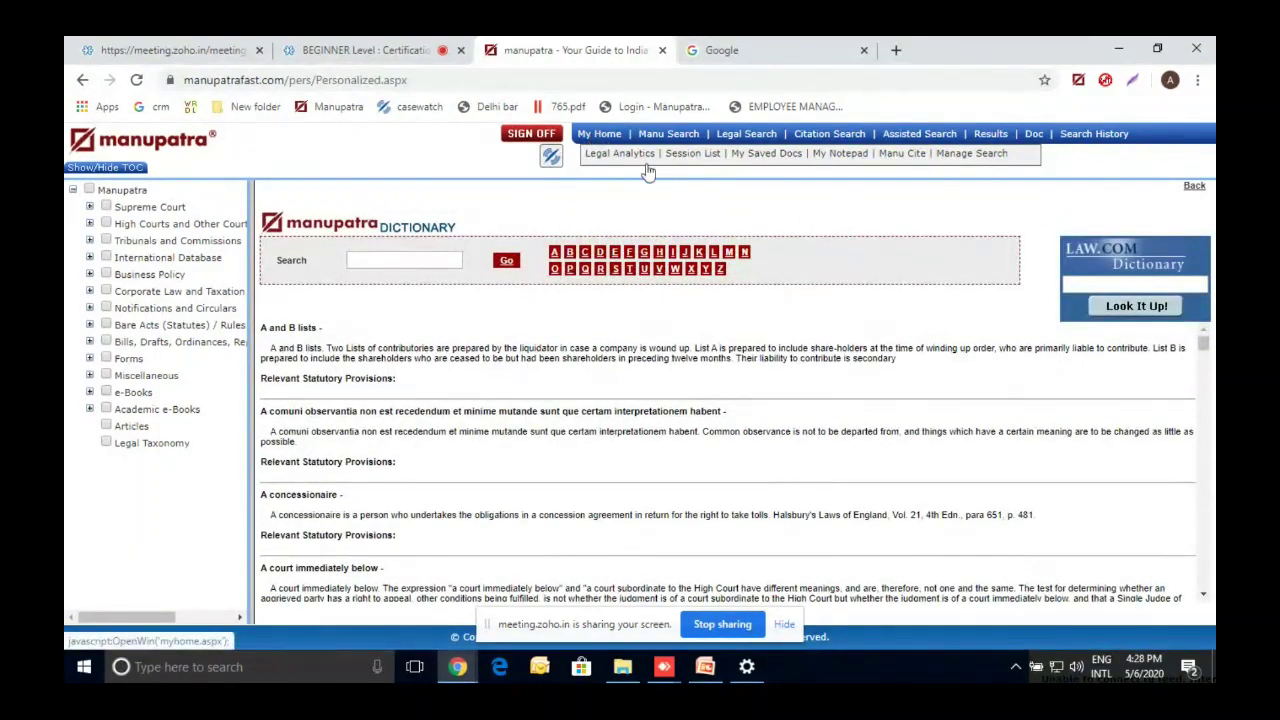
- Return to My Home, view the Manupatra Maxims collection and go back to My Home
left_click(648, 172)
scroll(1000, 480, "down", 1)
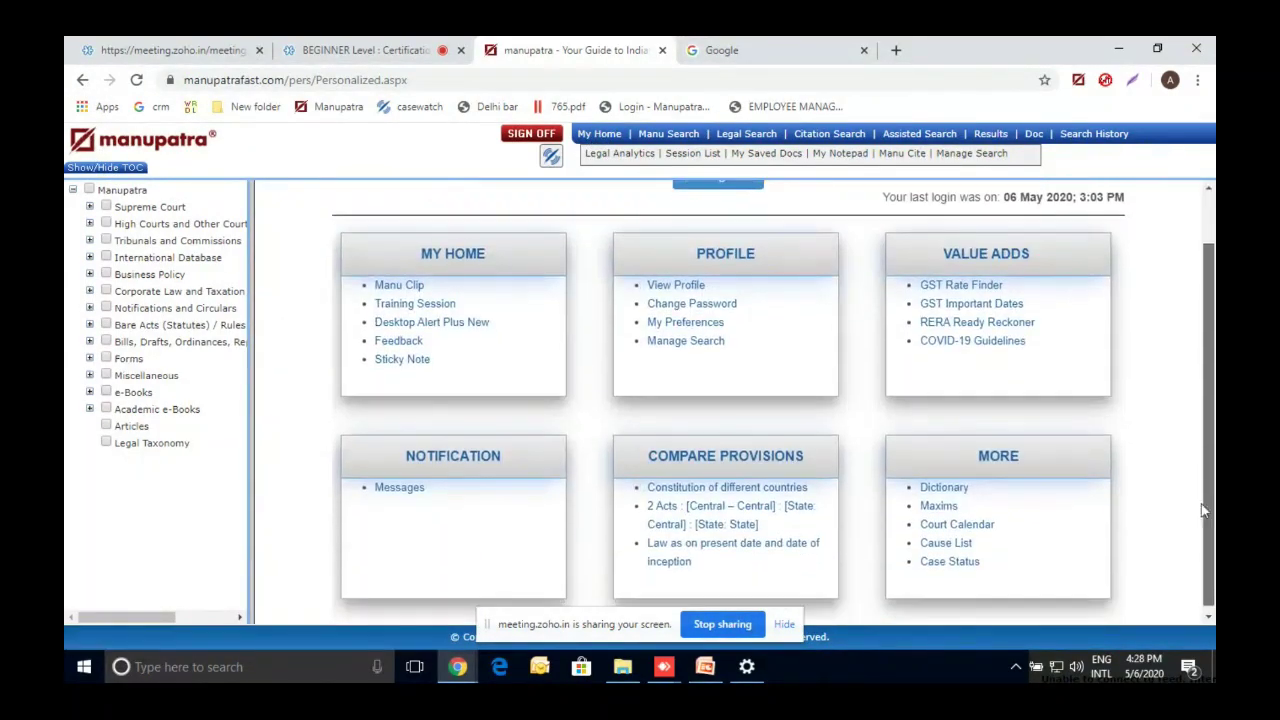
left_click(926, 508)
left_click(688, 318)
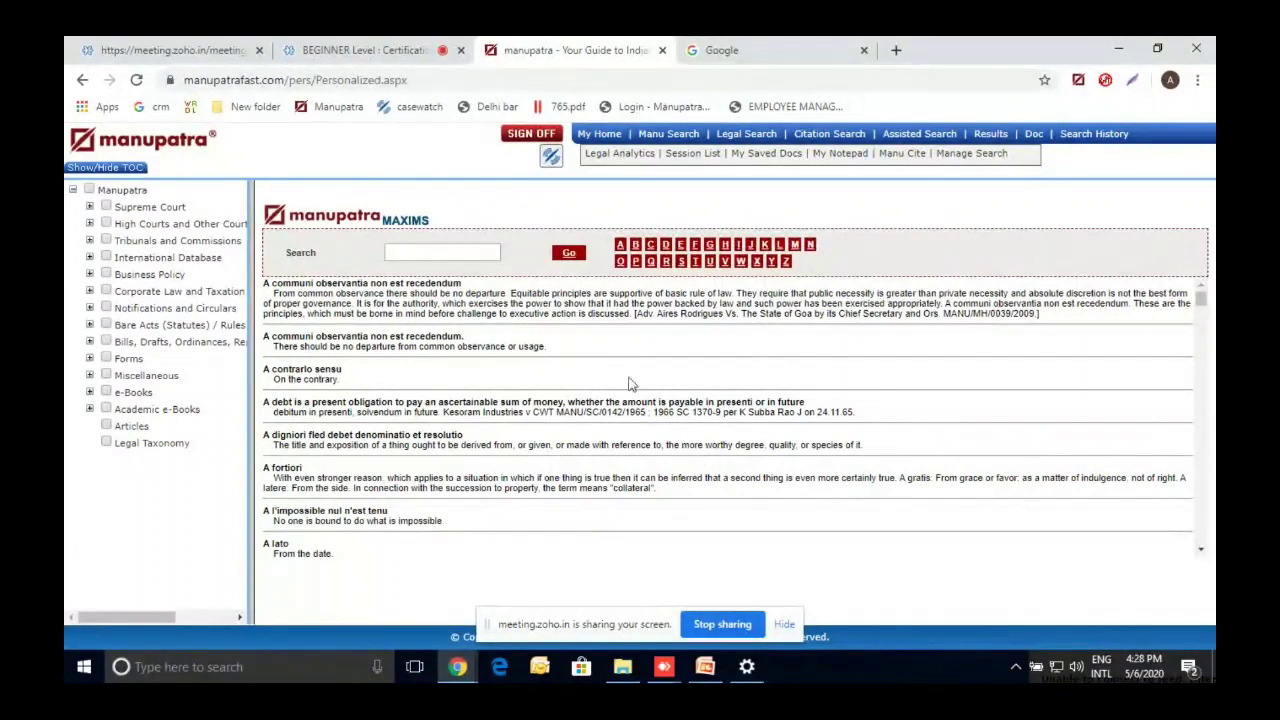
left_click(600, 134)
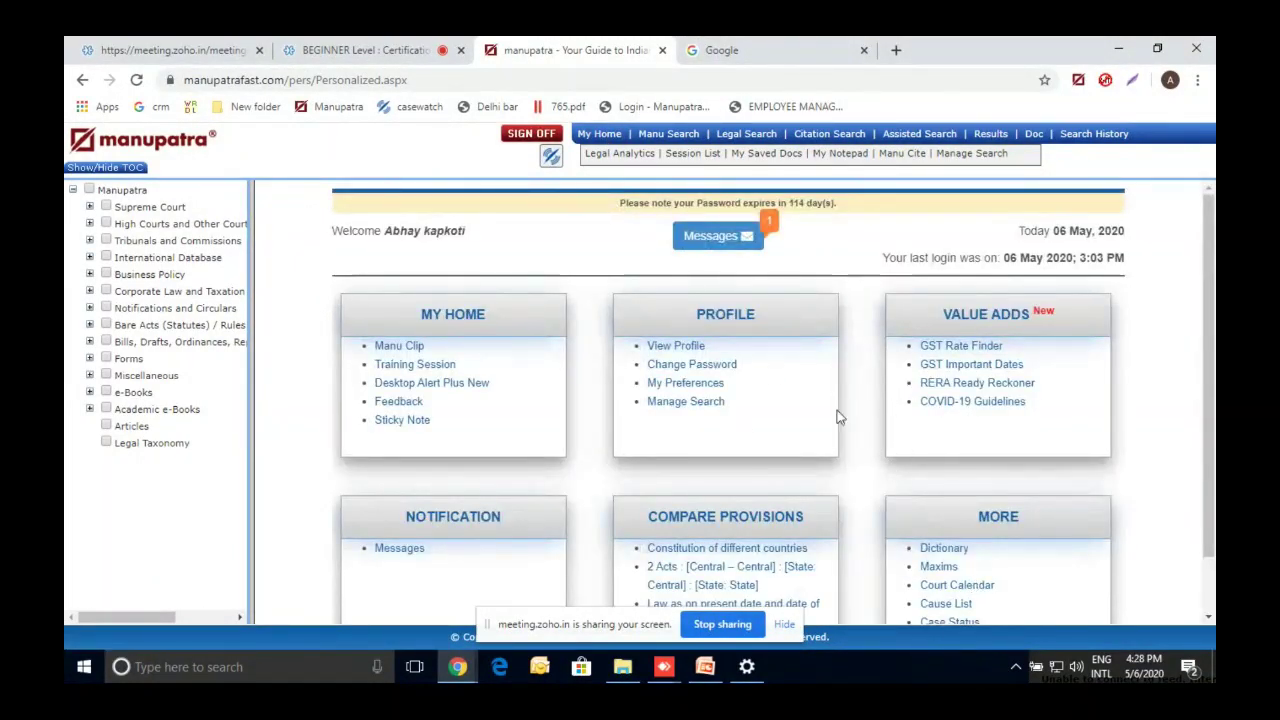
- Switch to the Manu Begginer PPT presentation in PowerPoint and browse the slide thumbnails toward "What we learned today?"
left_click(705, 666)
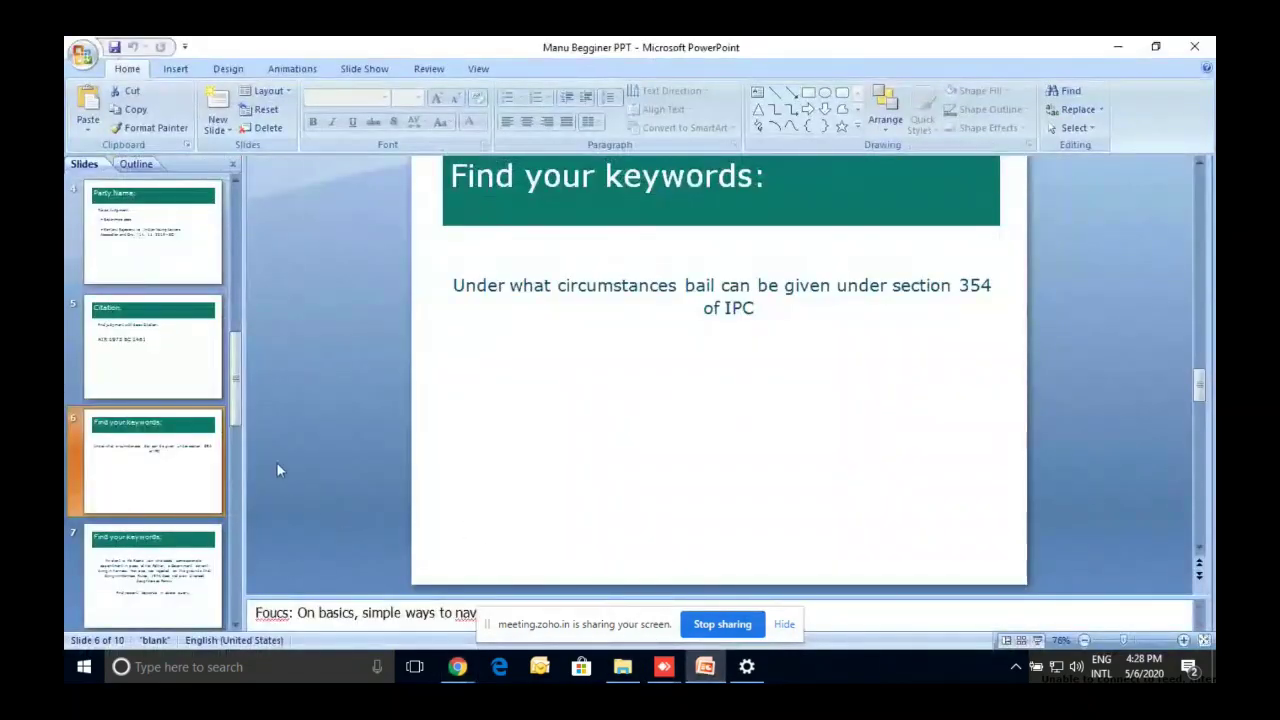
scroll(229, 432, "down", 2)
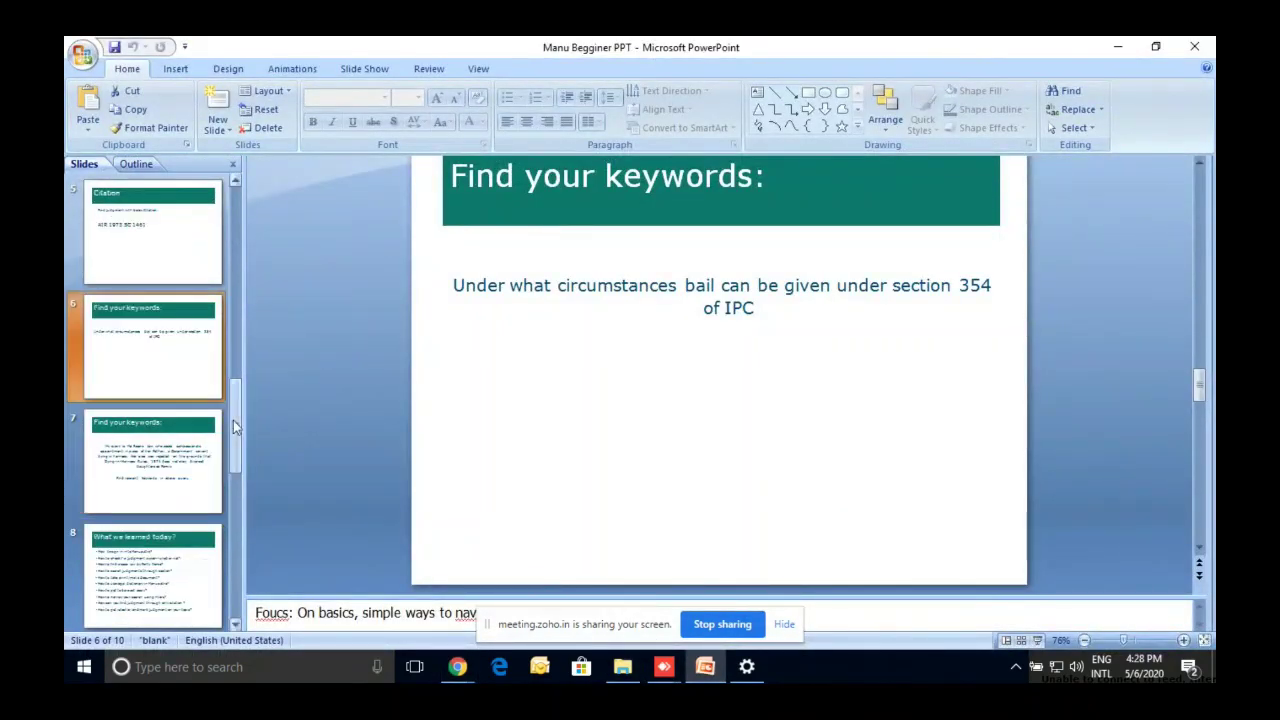